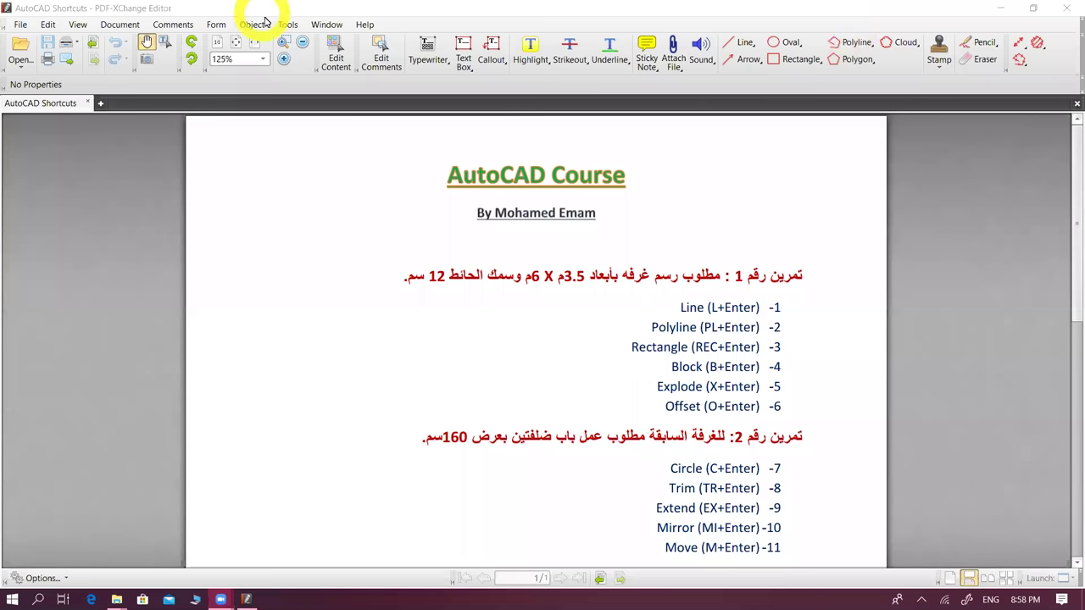
# - Work on the AutoCAD Course PDF page and pick the polygon annotation tool
pyautogui.click(394, 336)
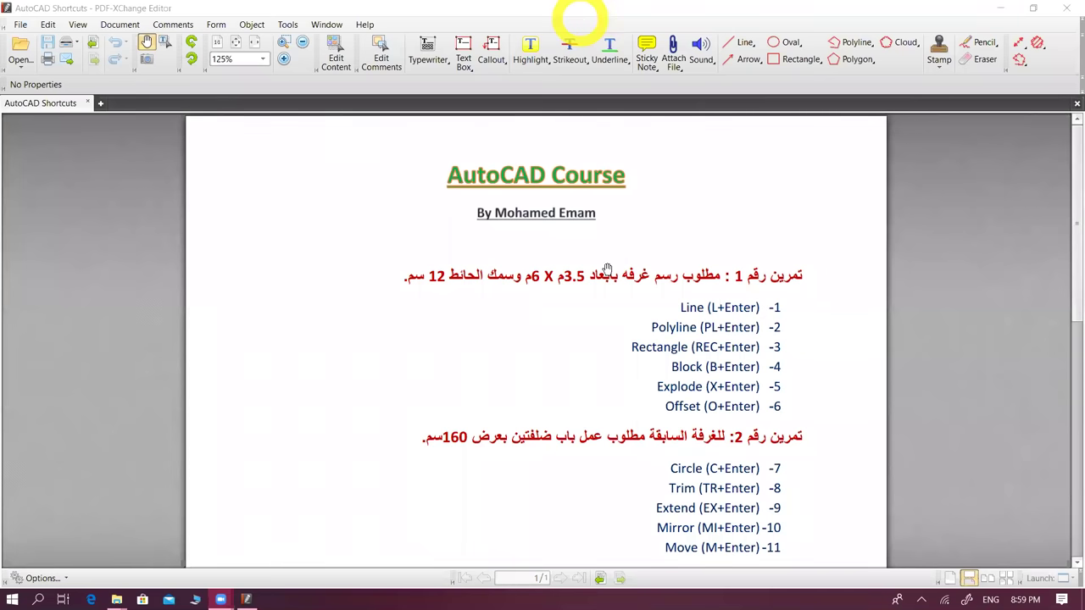
pyautogui.click(668, 258)
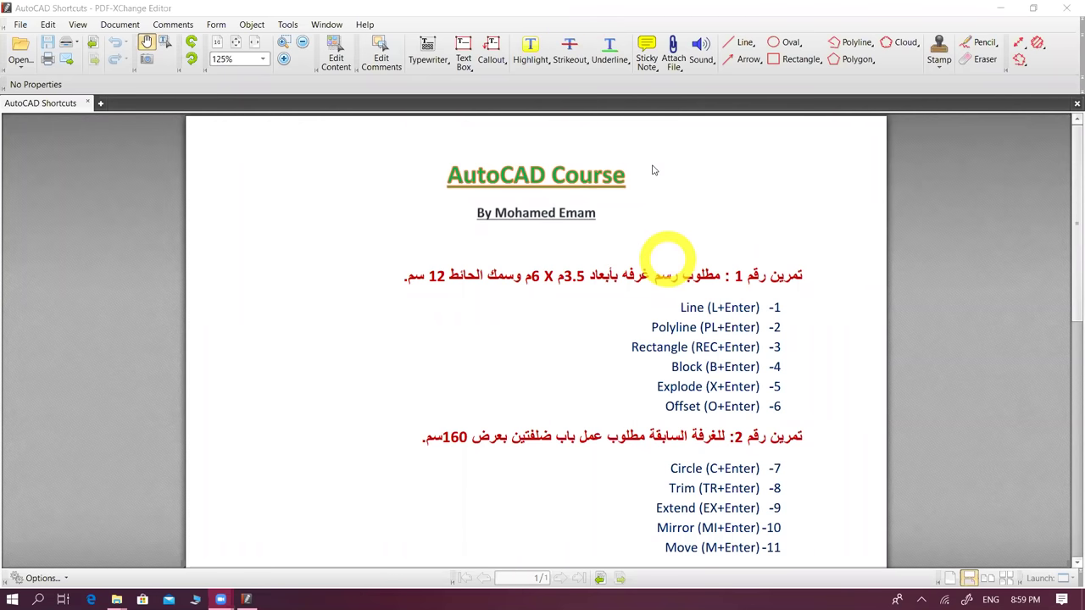
pyautogui.click(656, 172)
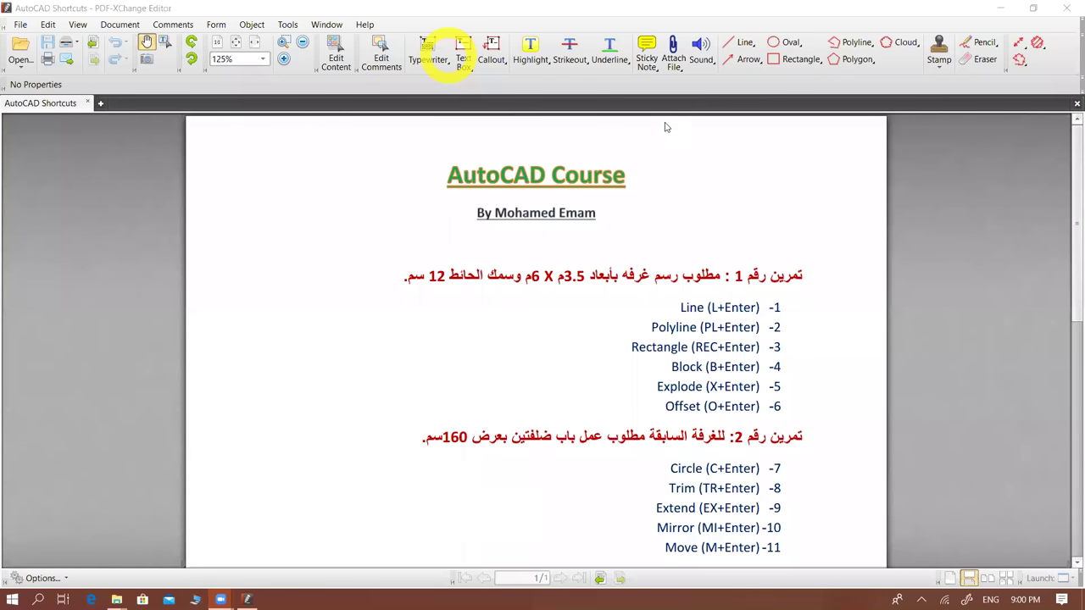
pyautogui.moveTo(656, 165); pyautogui.dragTo(743, 167)
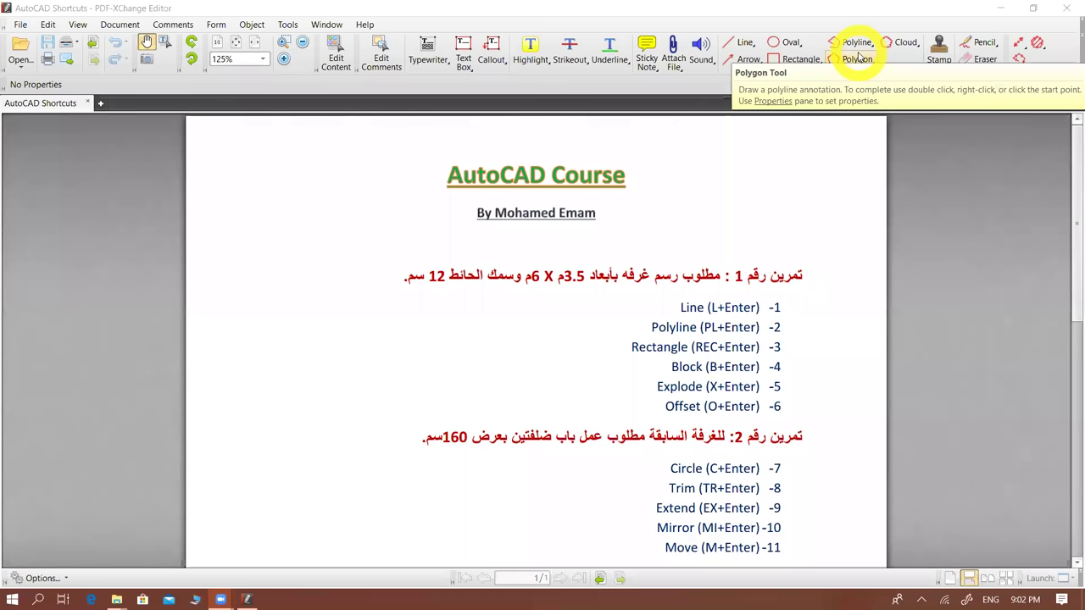
pyautogui.click(858, 56)
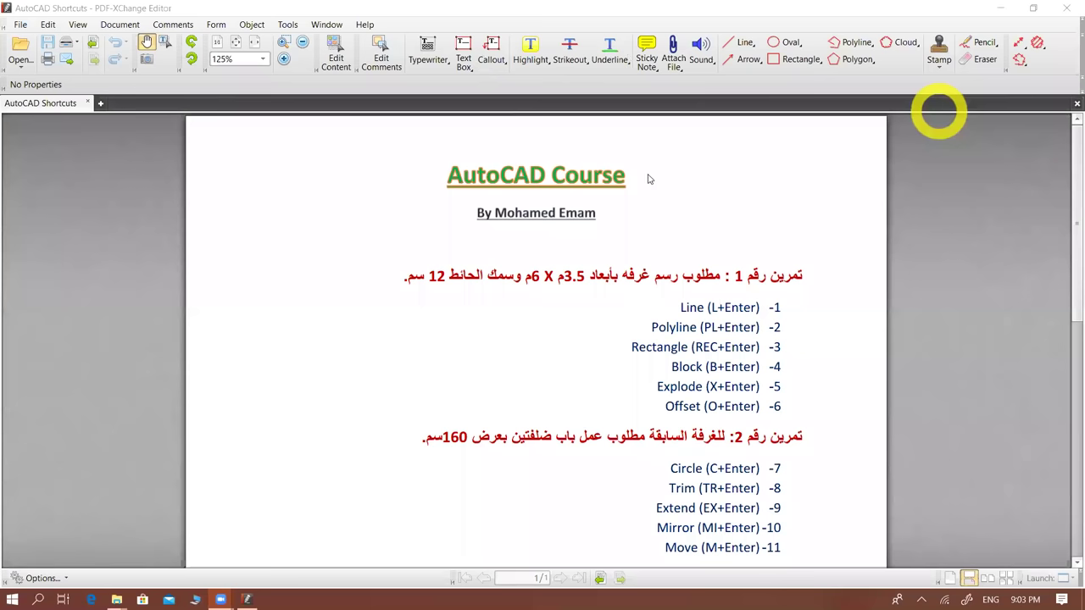
# - Check the speaker volume from the hidden tray icons, then choose the Typewriter tool
pyautogui.click(570, 12)
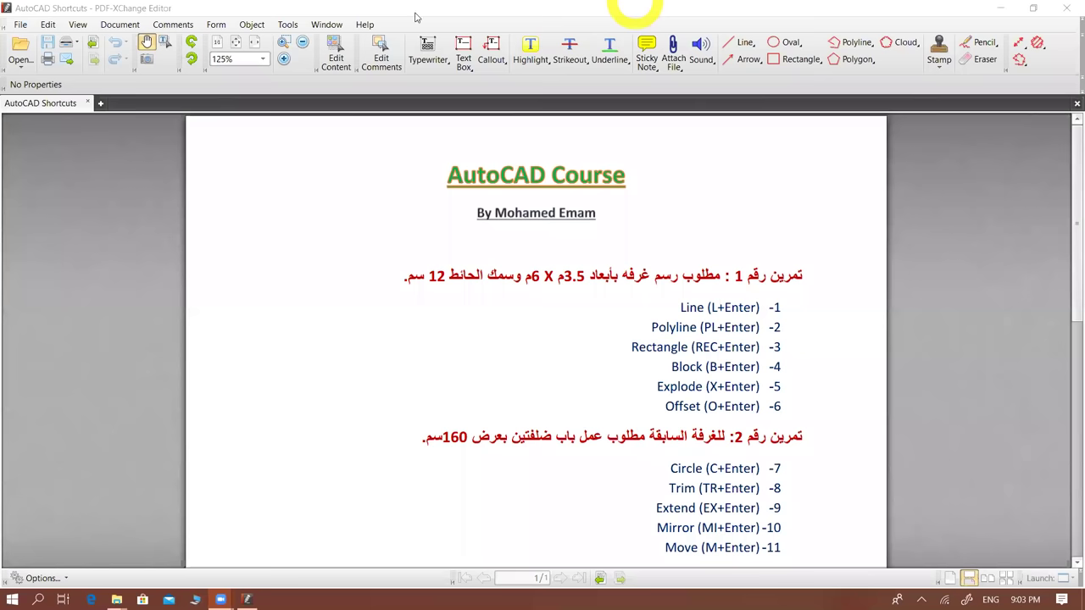
pyautogui.click(921, 599)
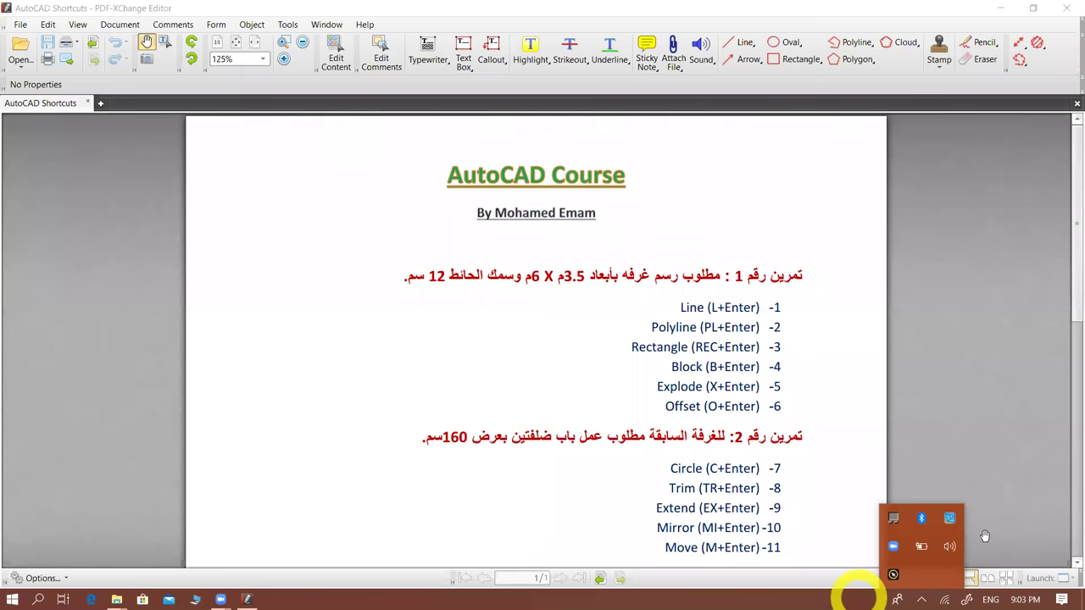
pyautogui.click(949, 546)
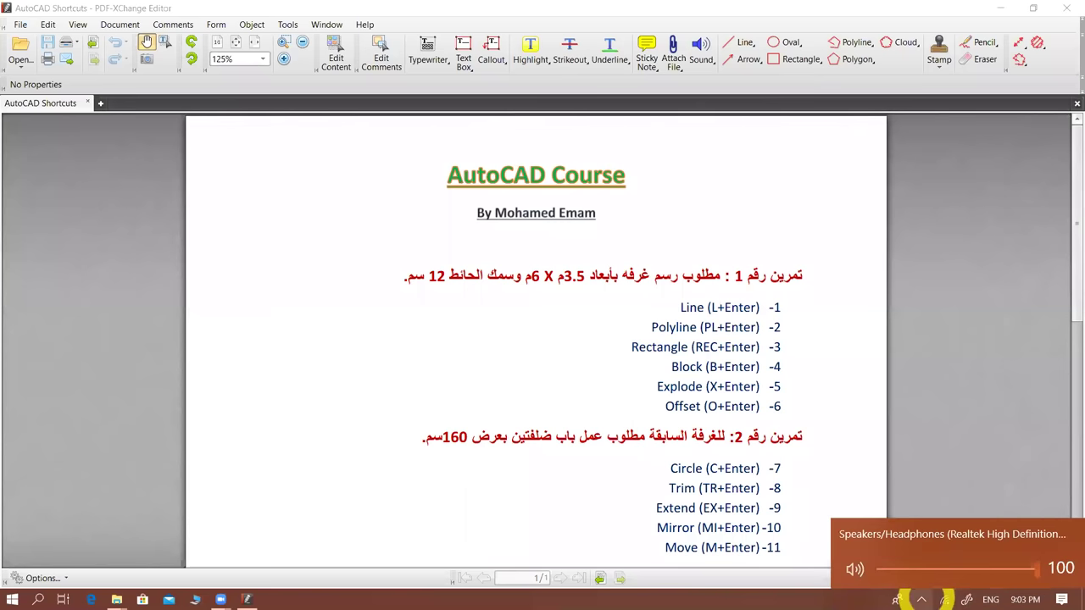
pyautogui.click(921, 599)
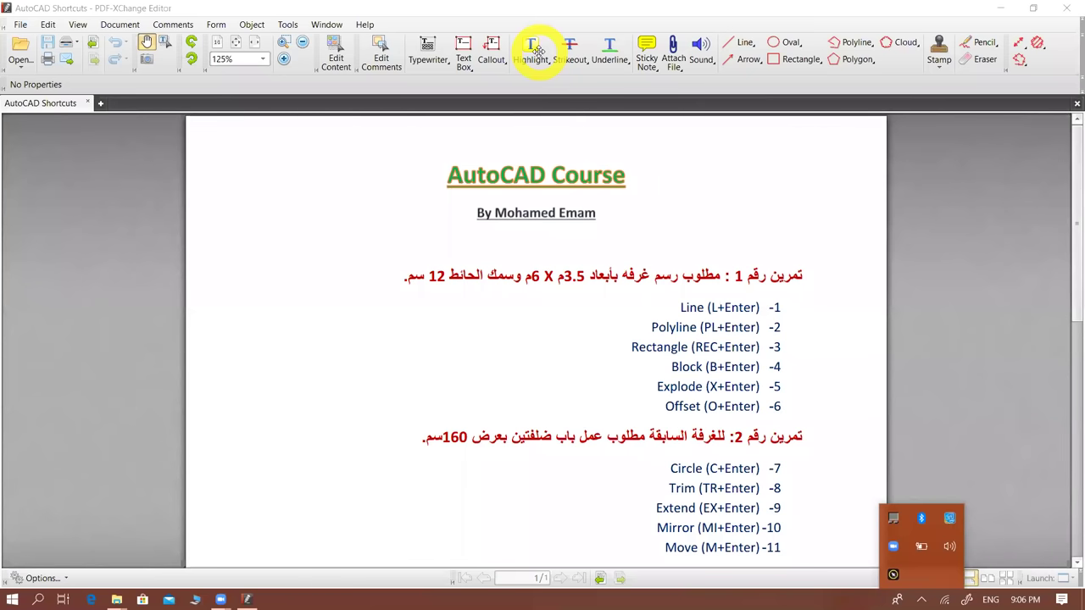
pyautogui.click(422, 58)
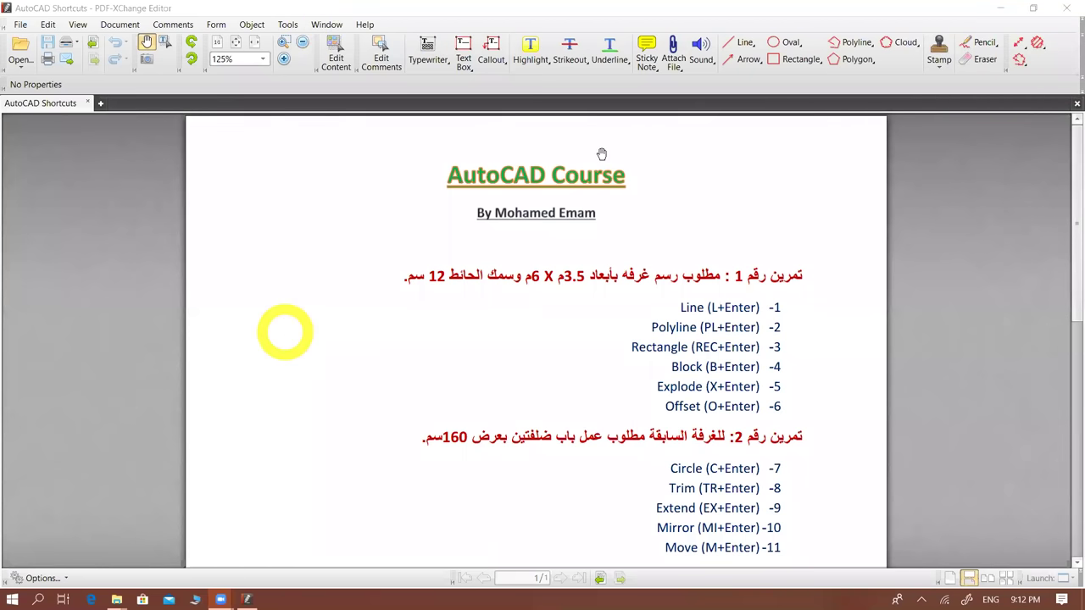
# - Bring PDF-XChange Editor with the AutoCAD Shortcuts sheet to the front
pyautogui.click(583, 172)
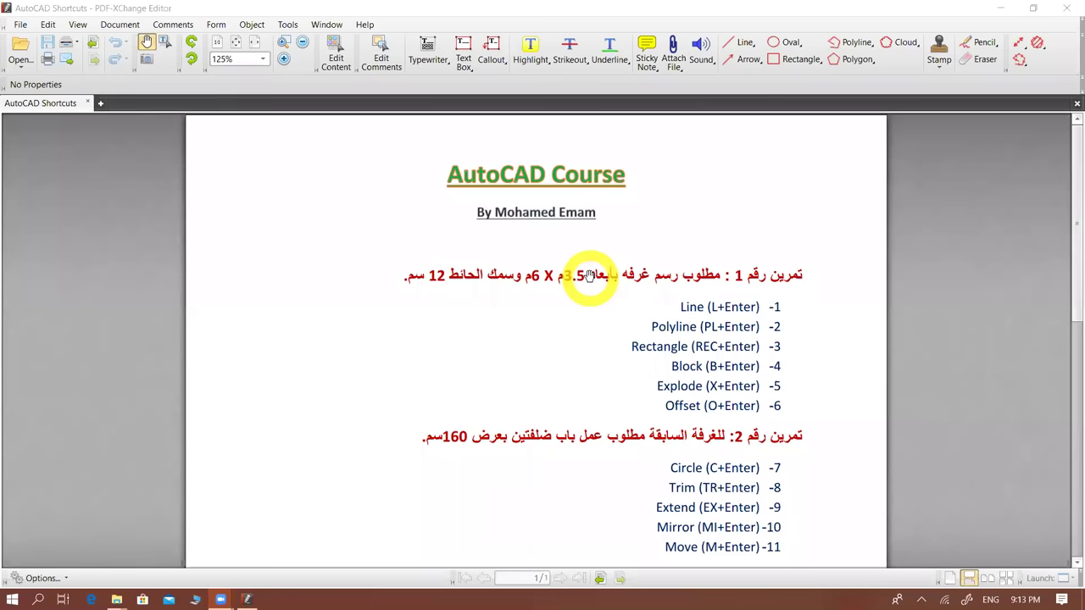
pyautogui.keyDown('ctrl'); pyautogui.scroll(-1, 593, 284); pyautogui.keyUp('ctrl')
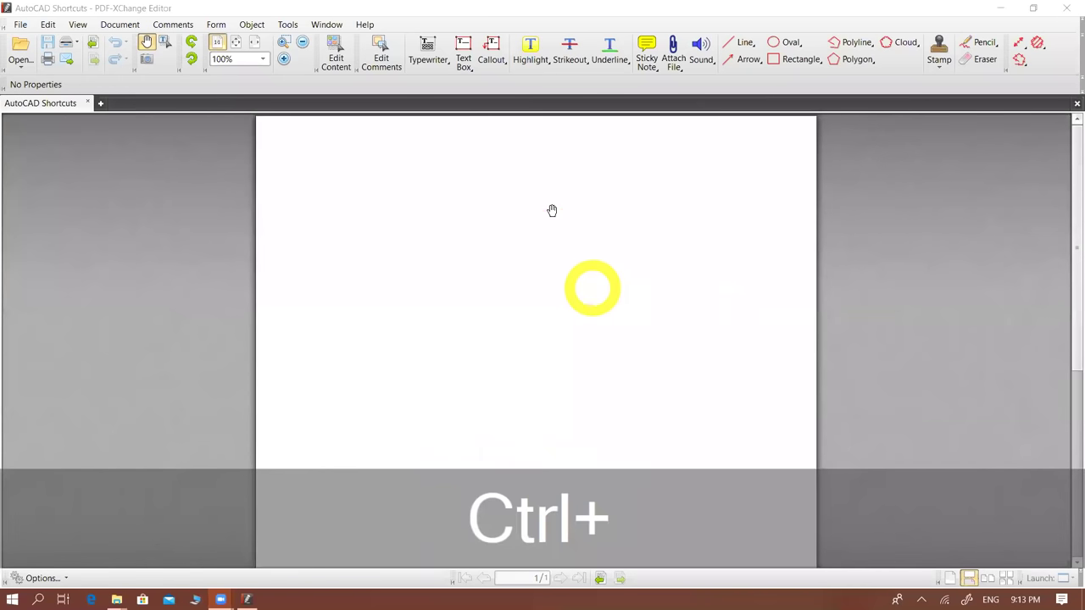
pyautogui.keyDown('ctrl'); pyautogui.scroll(-1, 593, 287); pyautogui.keyUp('ctrl')
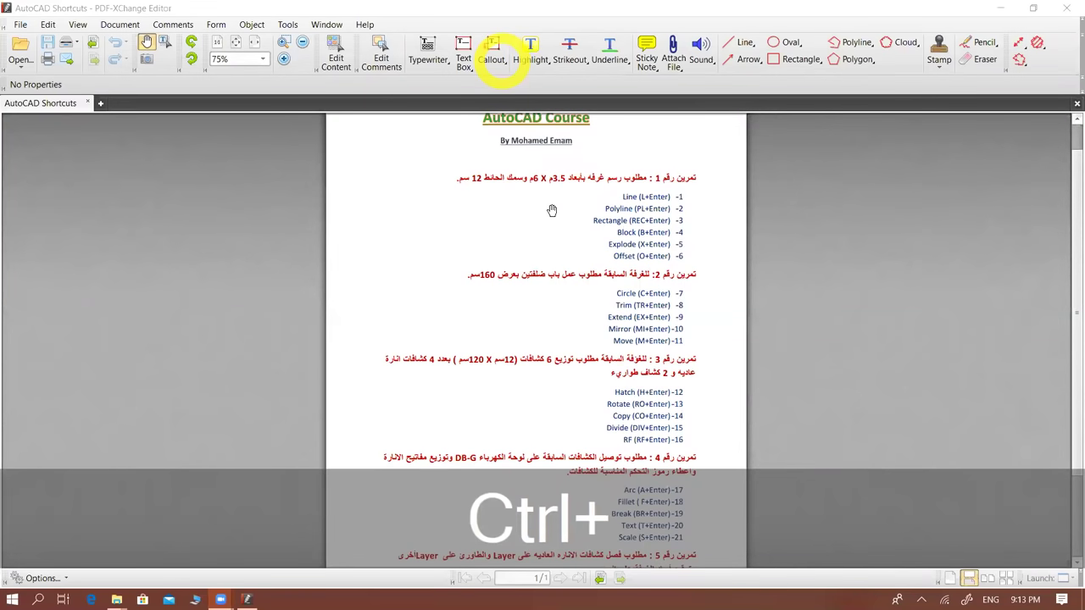
pyautogui.scroll(-3, 573, 363)
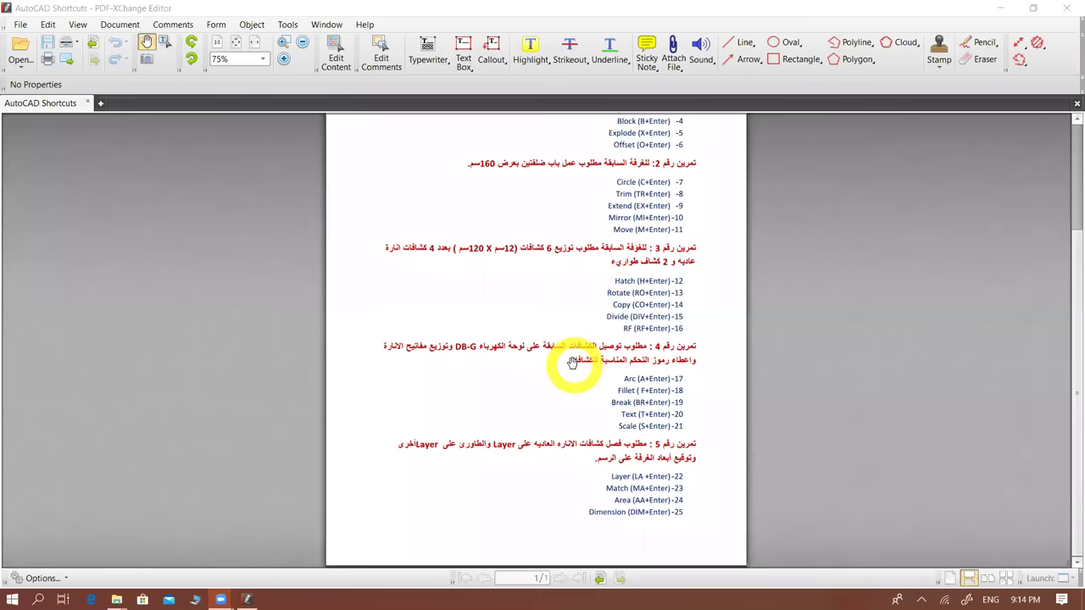
pyautogui.scroll(2, 573, 363)
pyautogui.scroll(2, 569, 364)
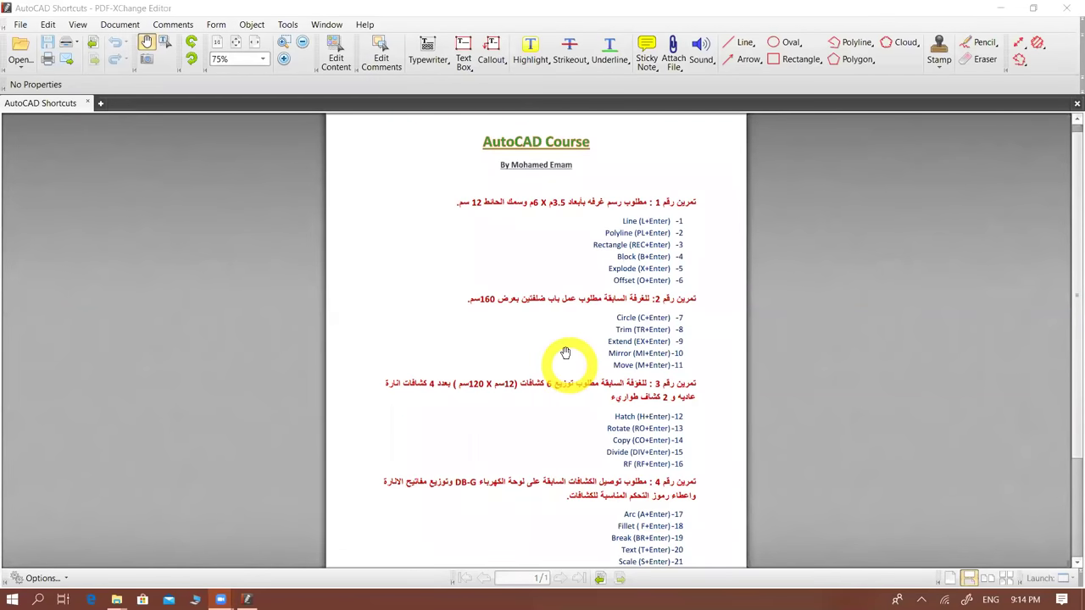
pyautogui.scroll(-2, 526, 413)
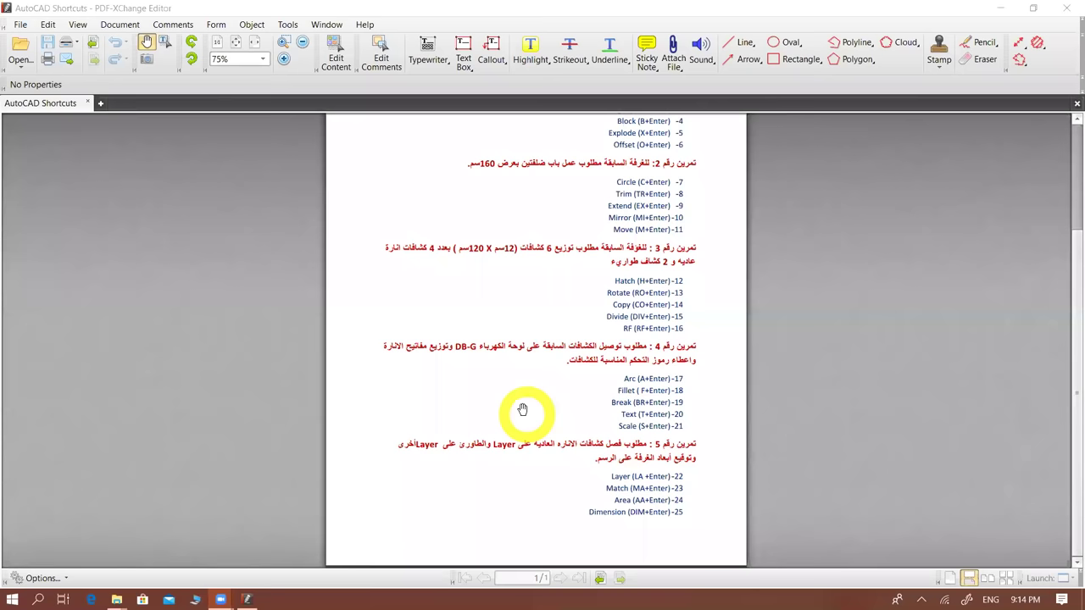
pyautogui.scroll(3, 525, 413)
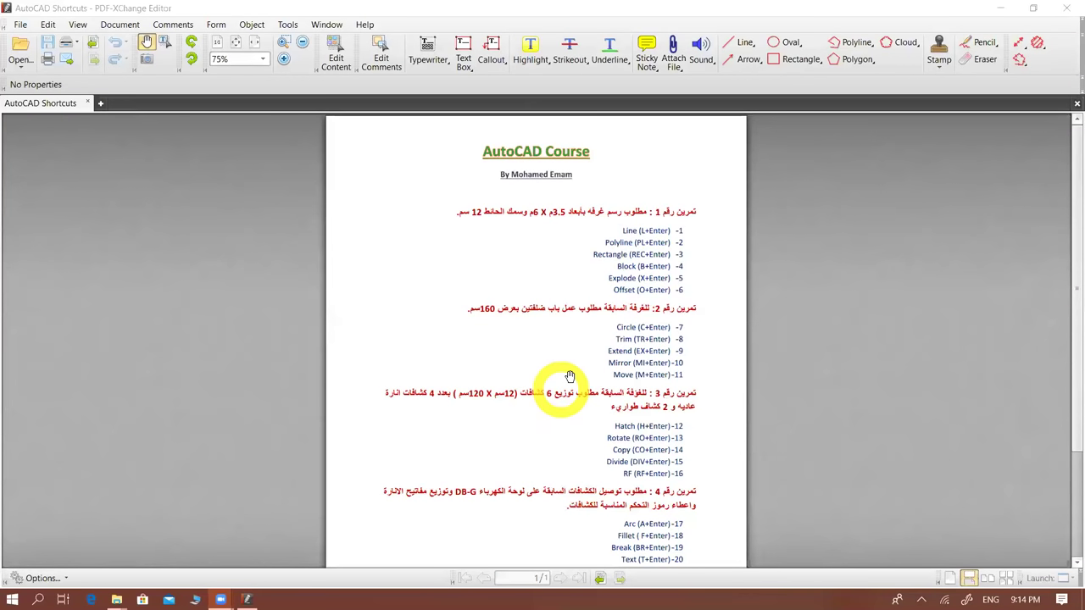
pyautogui.keyDown('ctrl'); pyautogui.scroll(1, 601, 270); pyautogui.keyUp('ctrl')
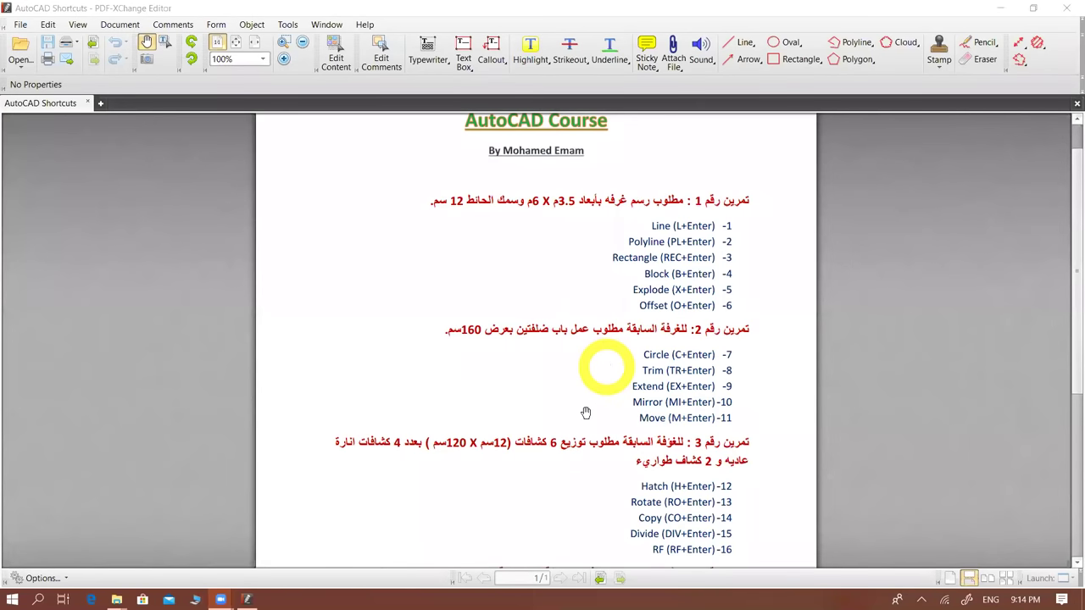
# - Scroll the 150% course sheet to bring exercises 1–3 into view
pyautogui.scroll(-5, 674, 223)
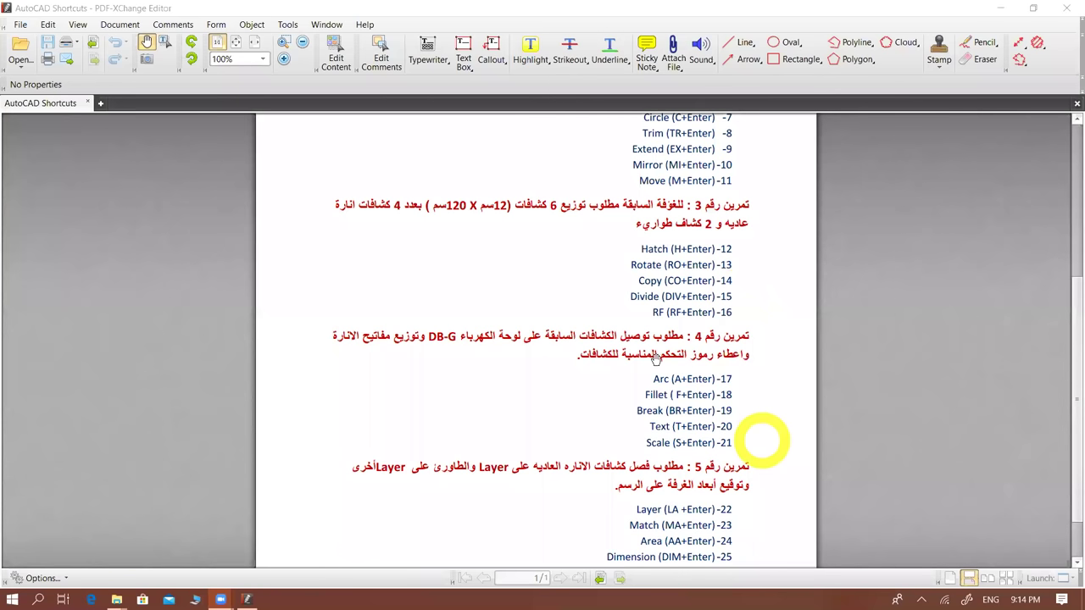
pyautogui.scroll(-1, 653, 357)
pyautogui.scroll(7, 653, 356)
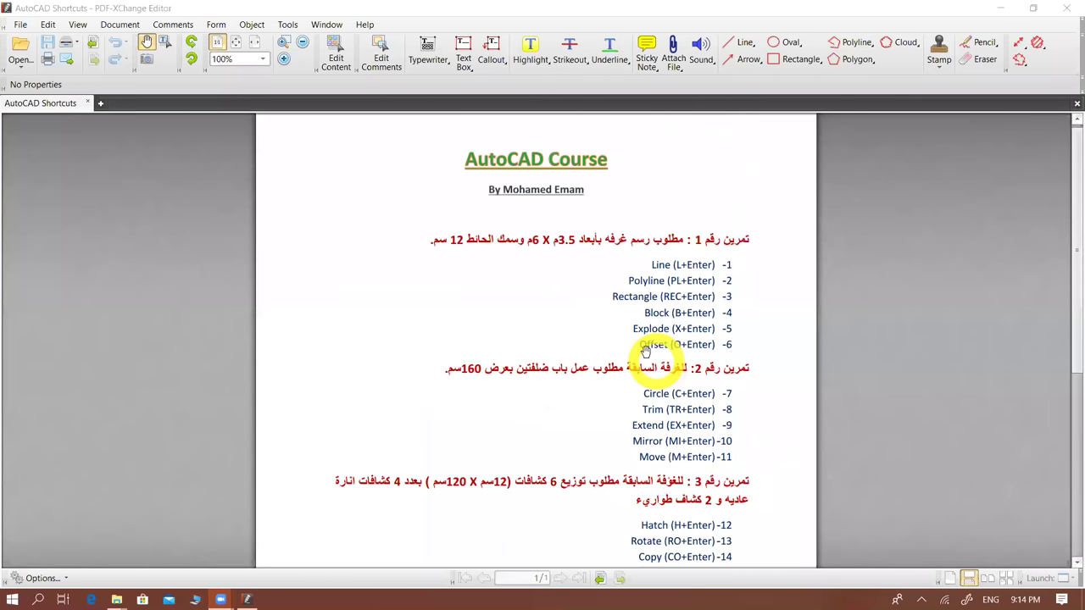
pyautogui.scroll(1, 644, 351)
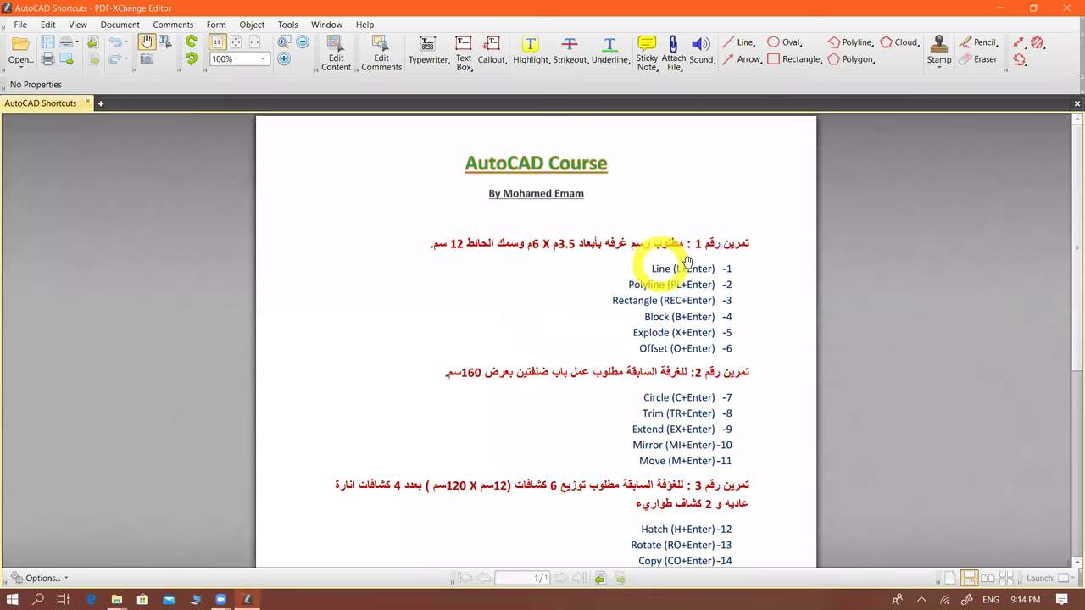
pyautogui.keyDown('ctrl'); pyautogui.scroll(2, 593, 259); pyautogui.keyUp('ctrl')
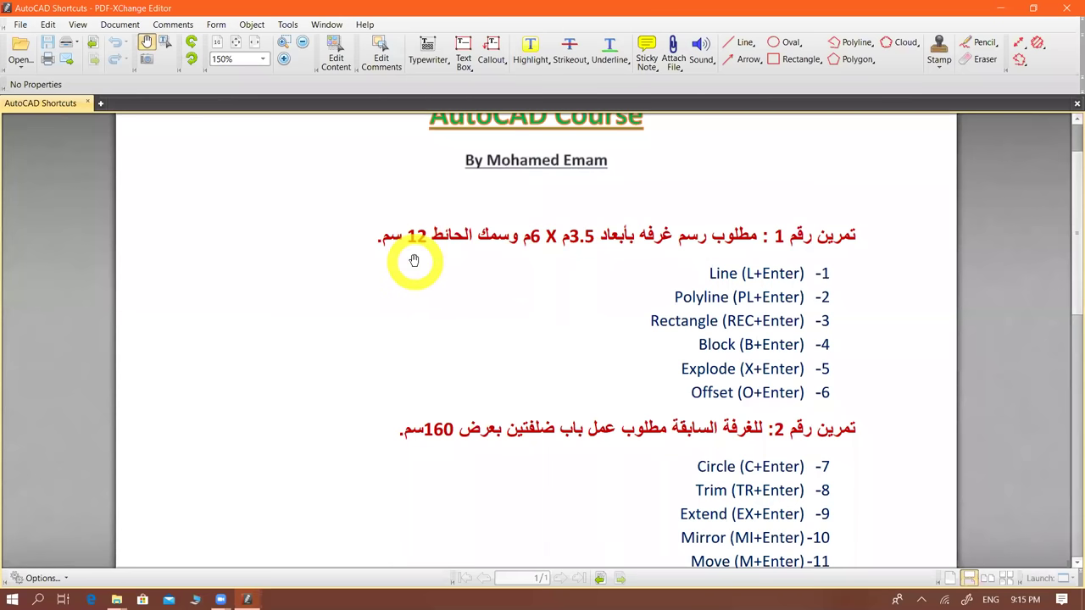
pyautogui.scroll(-2, 509, 263)
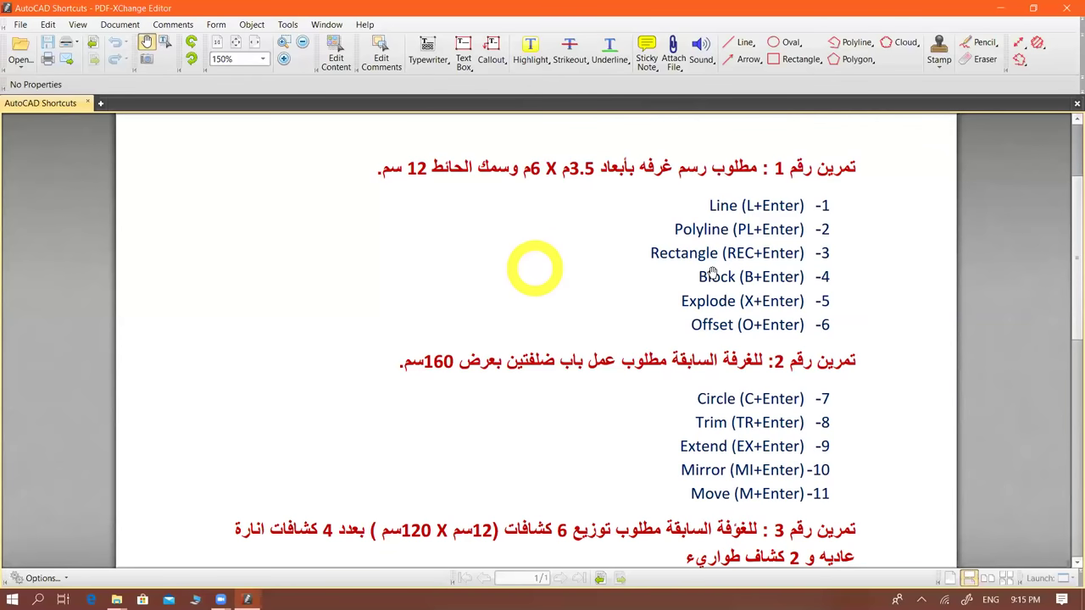
# - Minimise PDF-XChange Editor and File Explorer, then launch AutoCAD 2019 from its desktop shortcut
pyautogui.click(1000, 10)
pyautogui.click(995, 10)
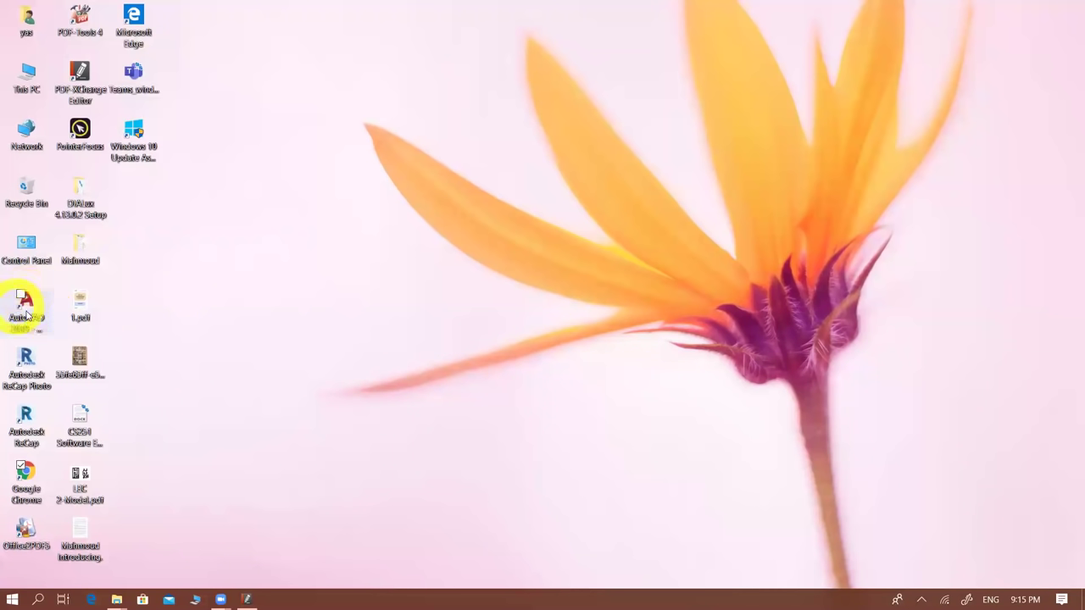
pyautogui.doubleClick(26, 307)
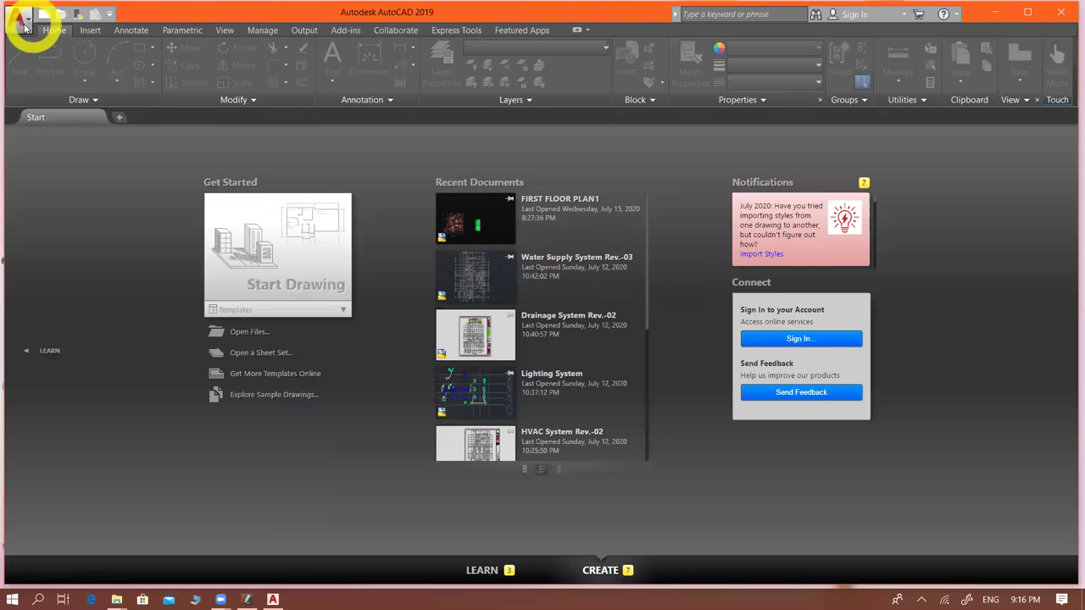
# - Create a new drawing, Drawing1, from the acad.dwt template
pyautogui.click(25, 29)
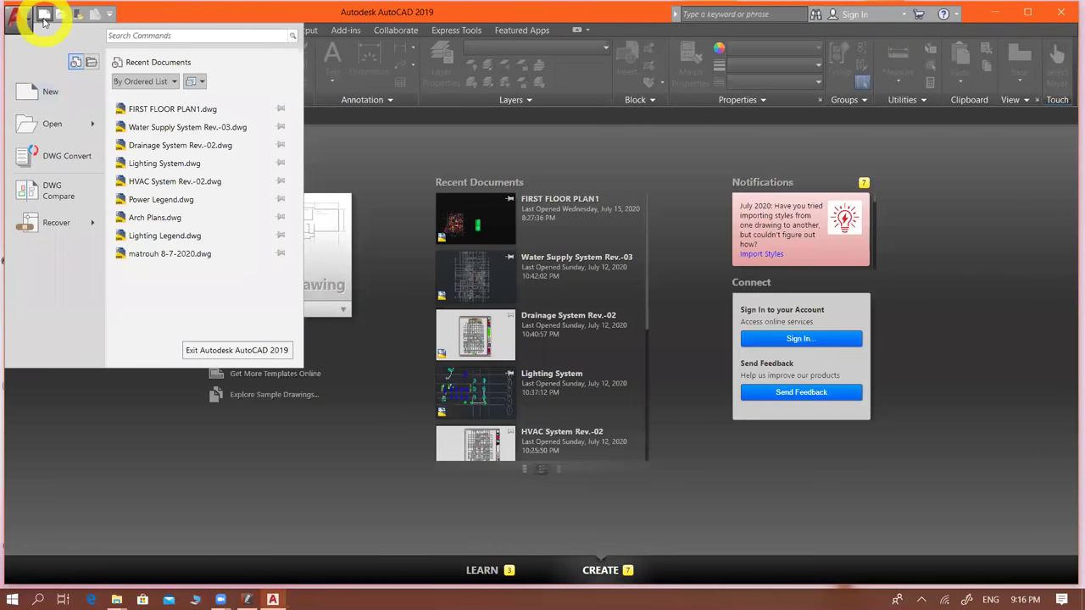
pyautogui.click(43, 15)
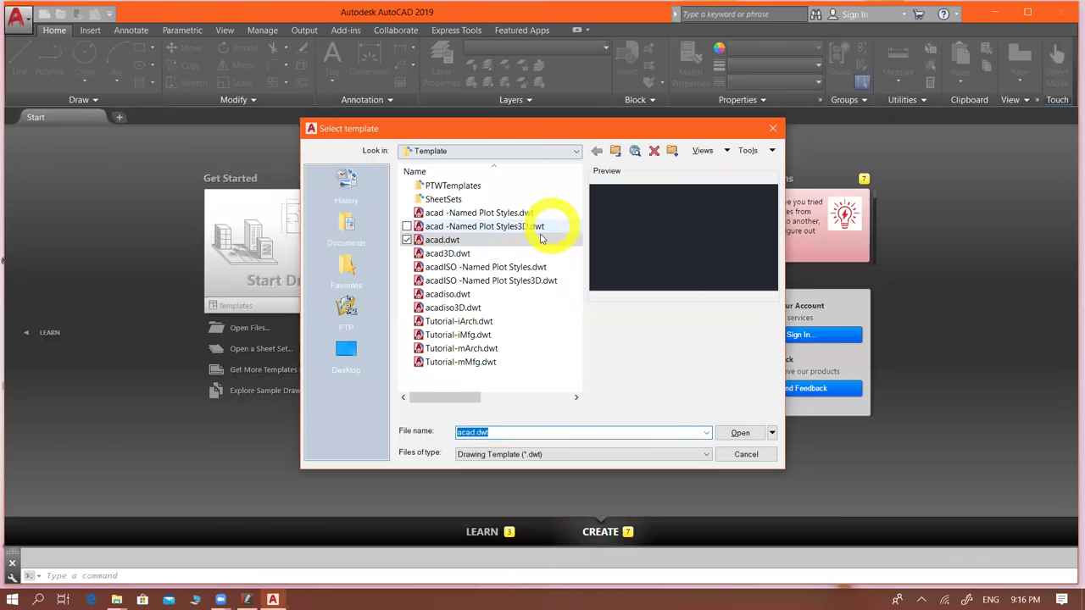
pyautogui.click(741, 434)
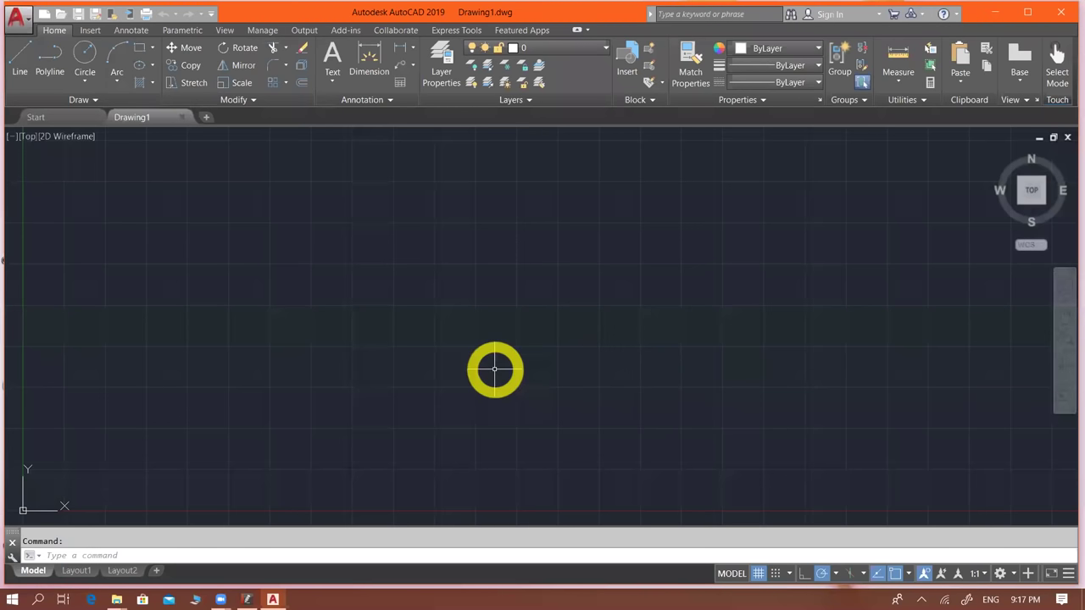
pyautogui.scroll(-5, 494, 369)
pyautogui.scroll(7, 479, 310)
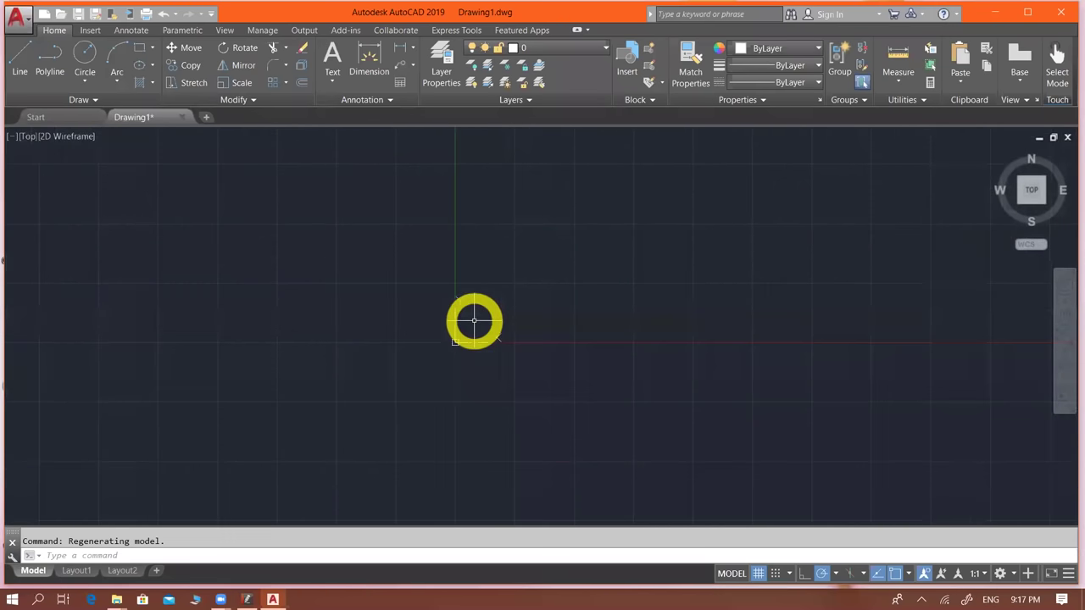
pyautogui.scroll(-3, 476, 319)
pyautogui.scroll(-2, 474, 320)
pyautogui.scroll(-4, 474, 320)
pyautogui.scroll(5, 474, 320)
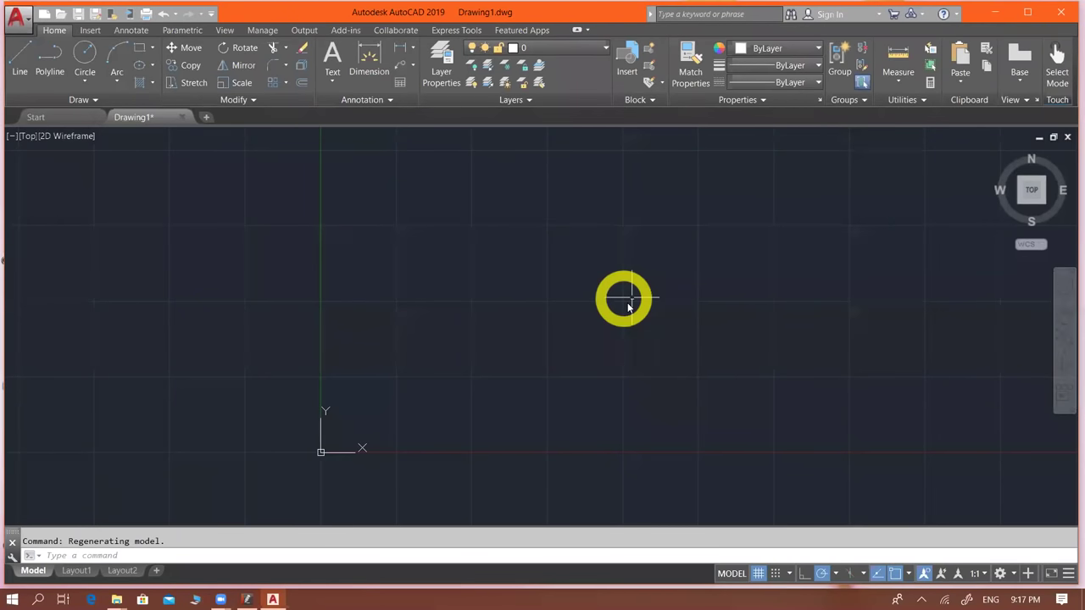
pyautogui.click(247, 599)
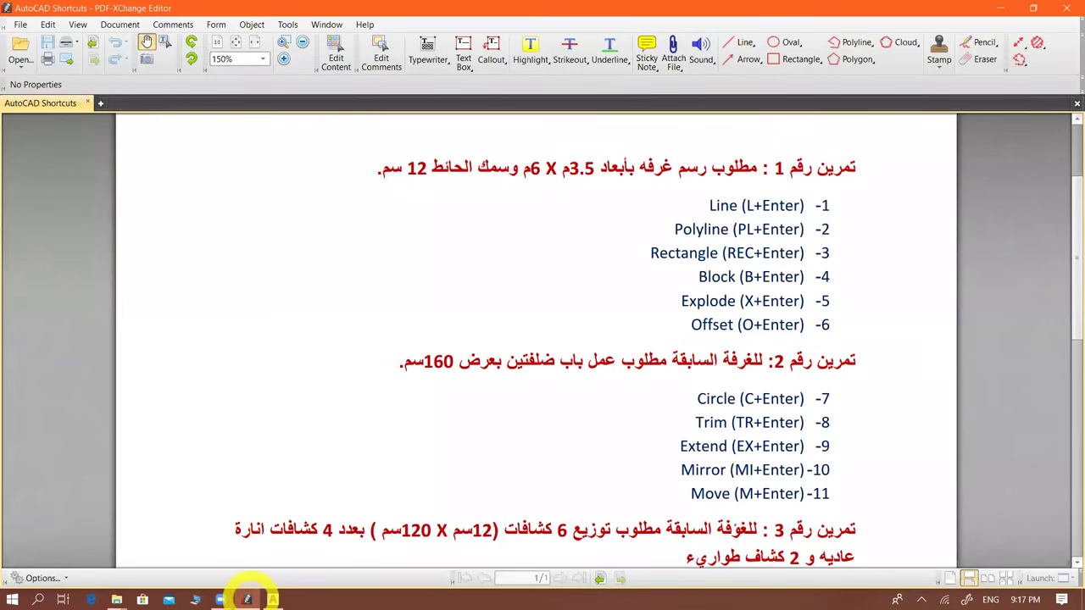
pyautogui.click(771, 167)
pyautogui.click(272, 599)
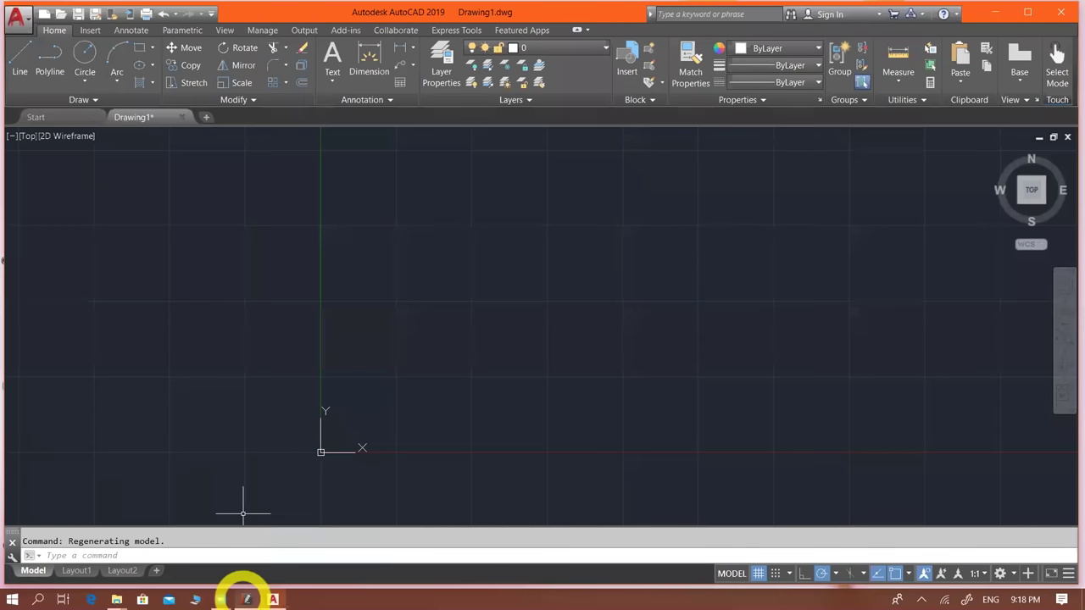
pyautogui.click(246, 598)
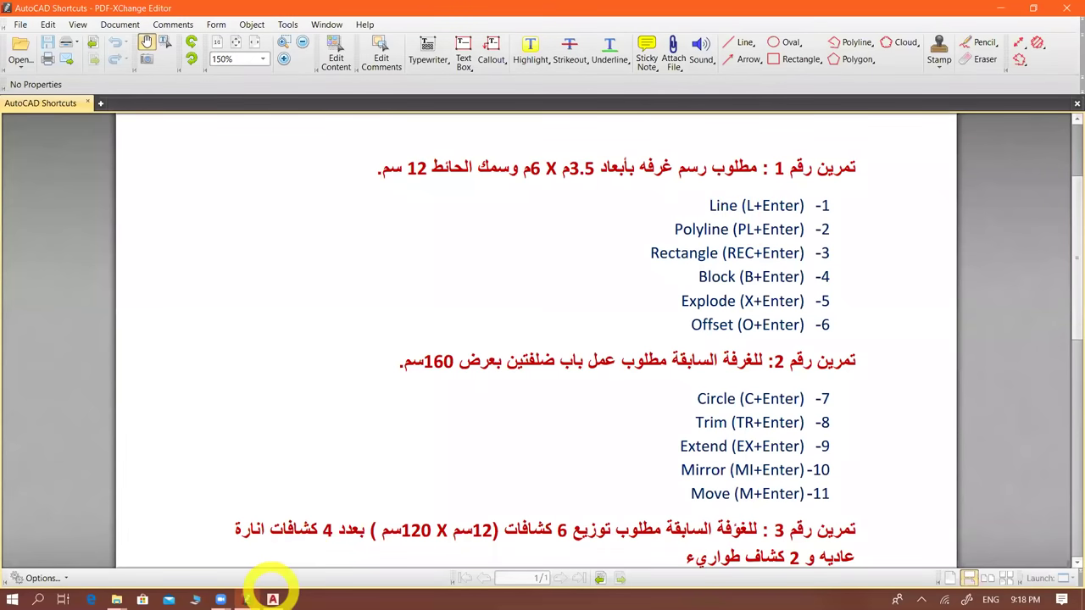
pyautogui.click(272, 599)
pyautogui.write('1')
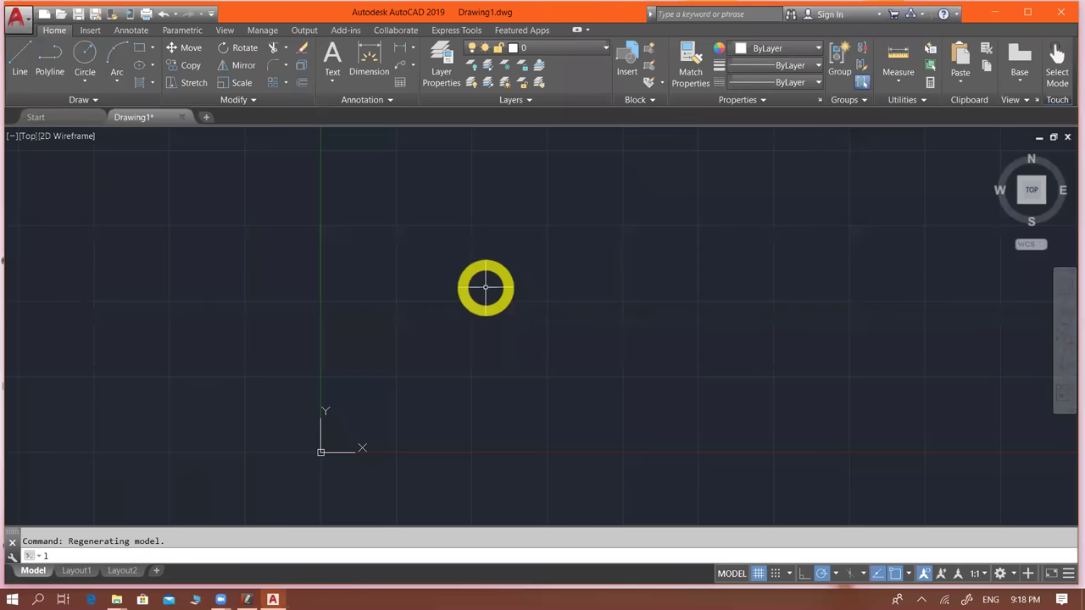
pyautogui.press('Return')
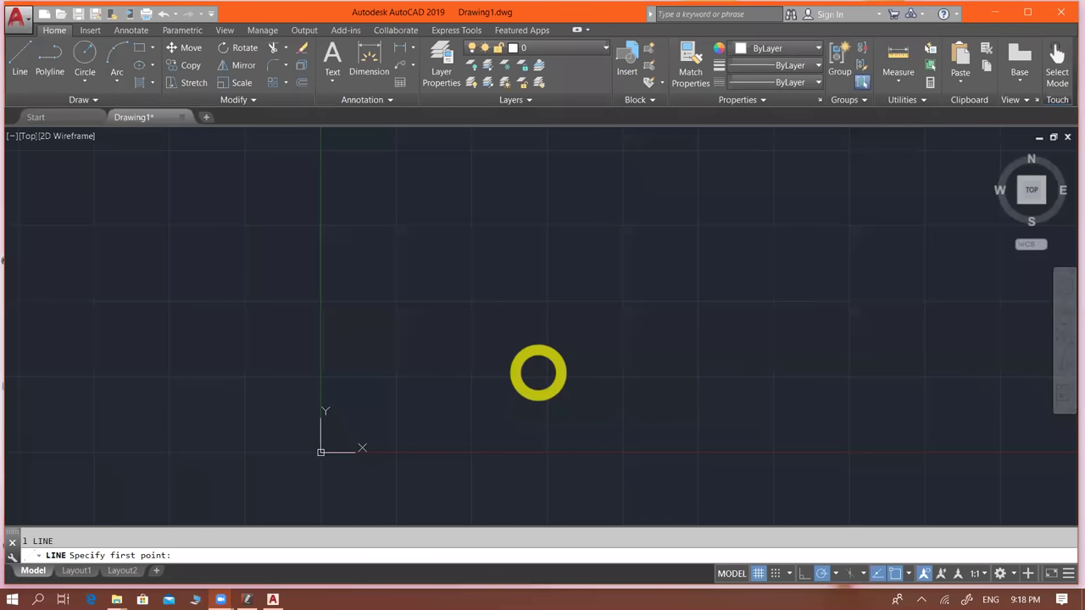
pyautogui.press('Escape')
pyautogui.write('1')
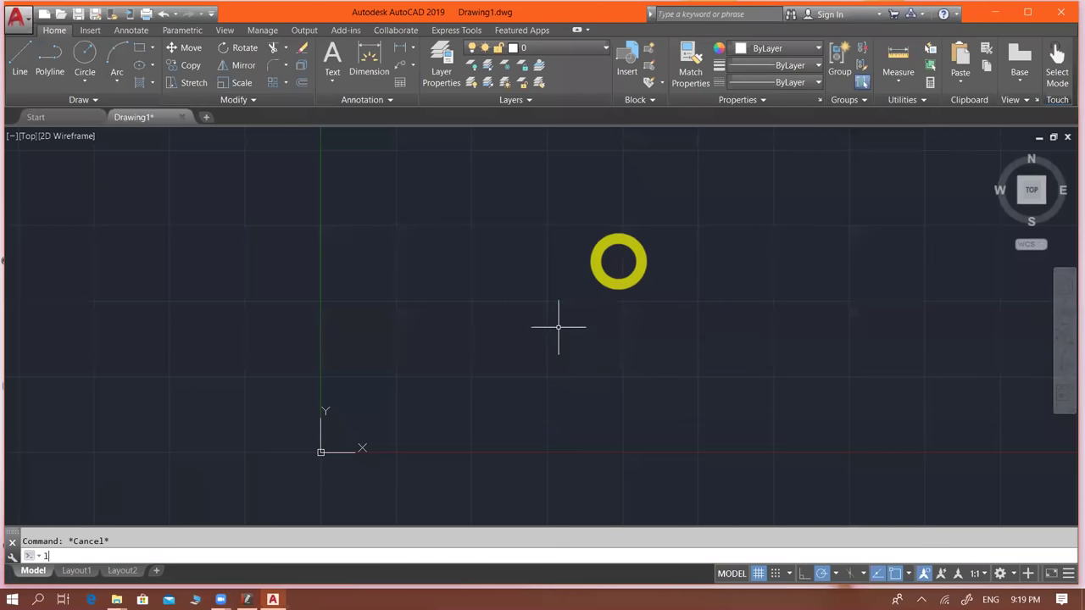
pyautogui.press('Return')
pyautogui.click(619, 259)
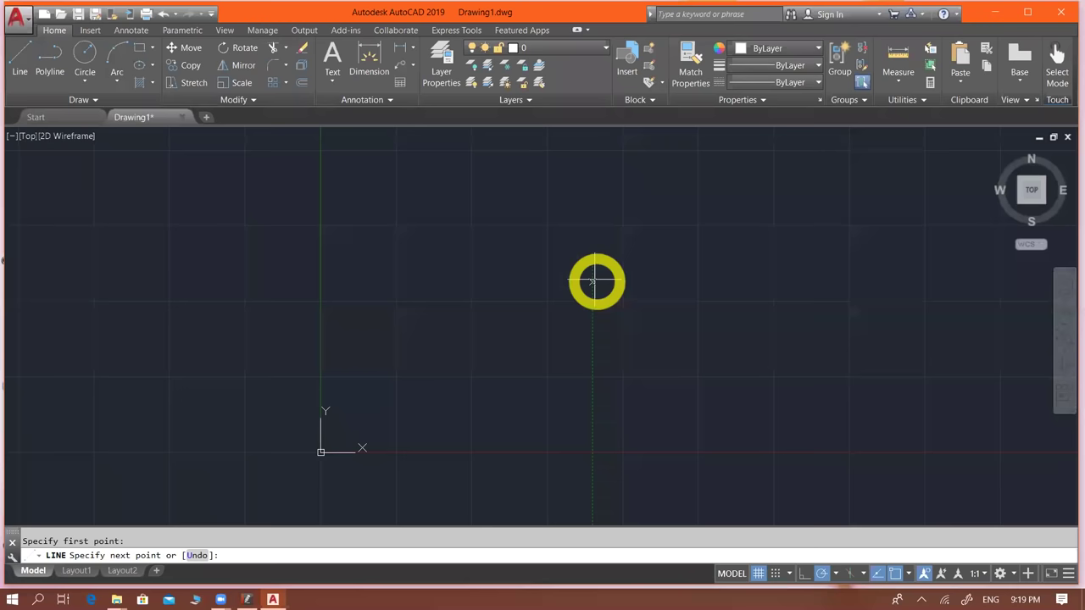
pyautogui.scroll(2, 595, 282)
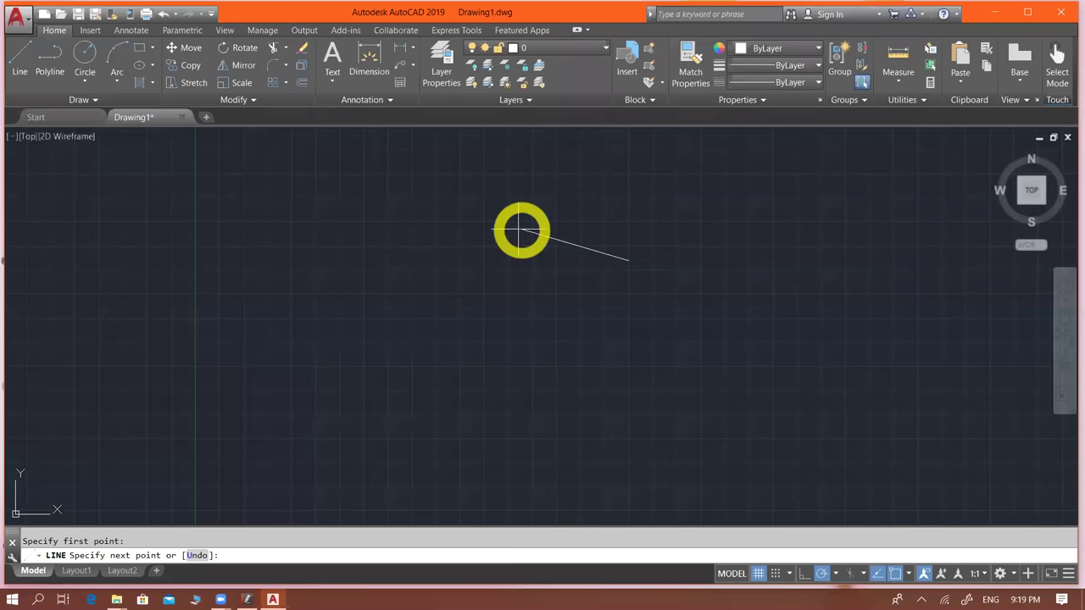
pyautogui.click(344, 261)
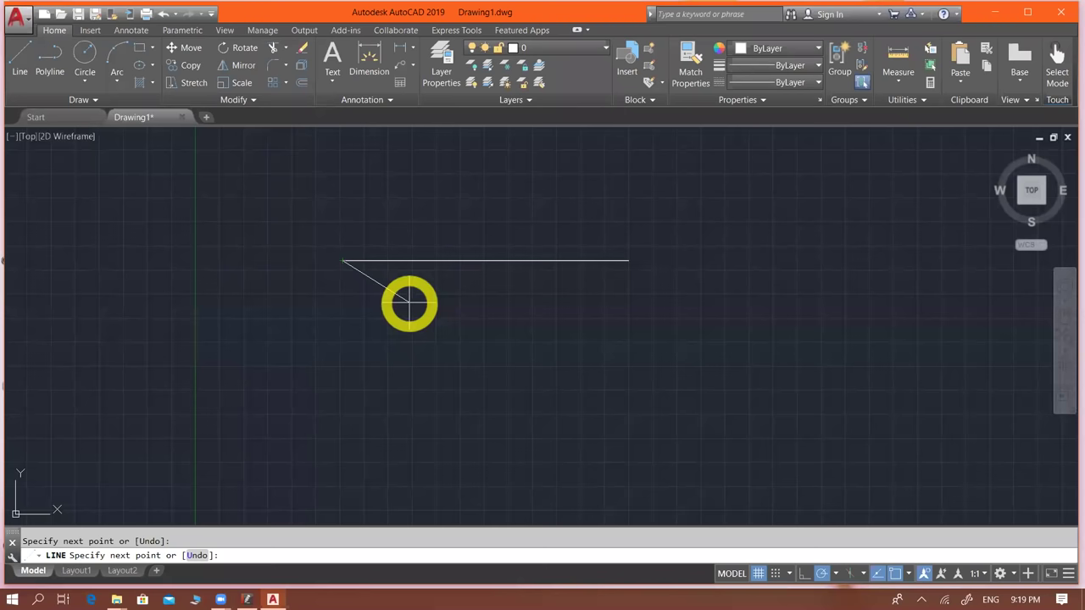
pyautogui.hotkey('ctrl', 'z')
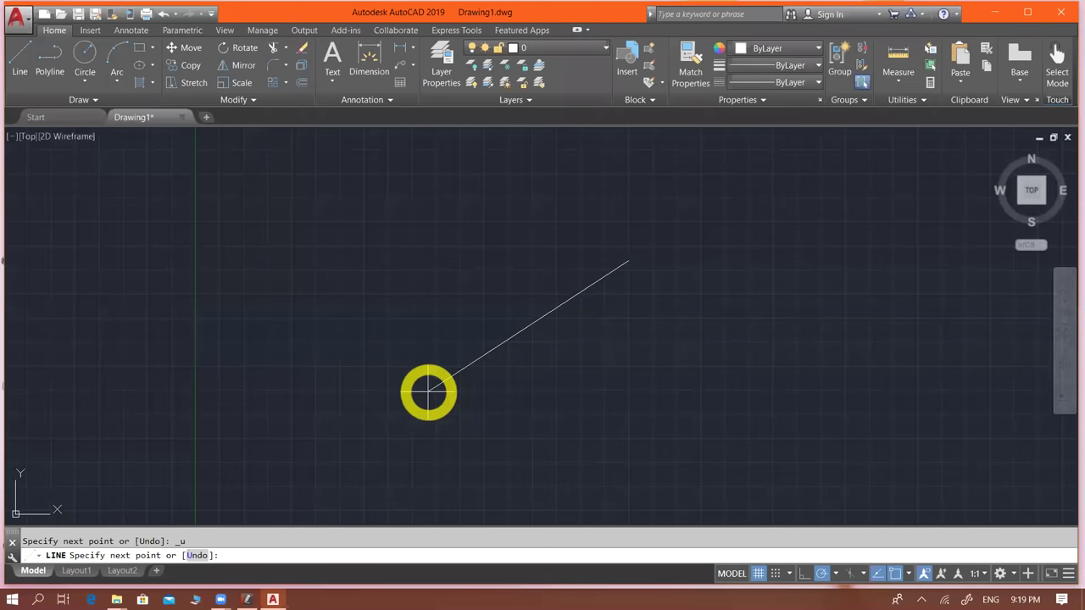
pyautogui.press('Escape')
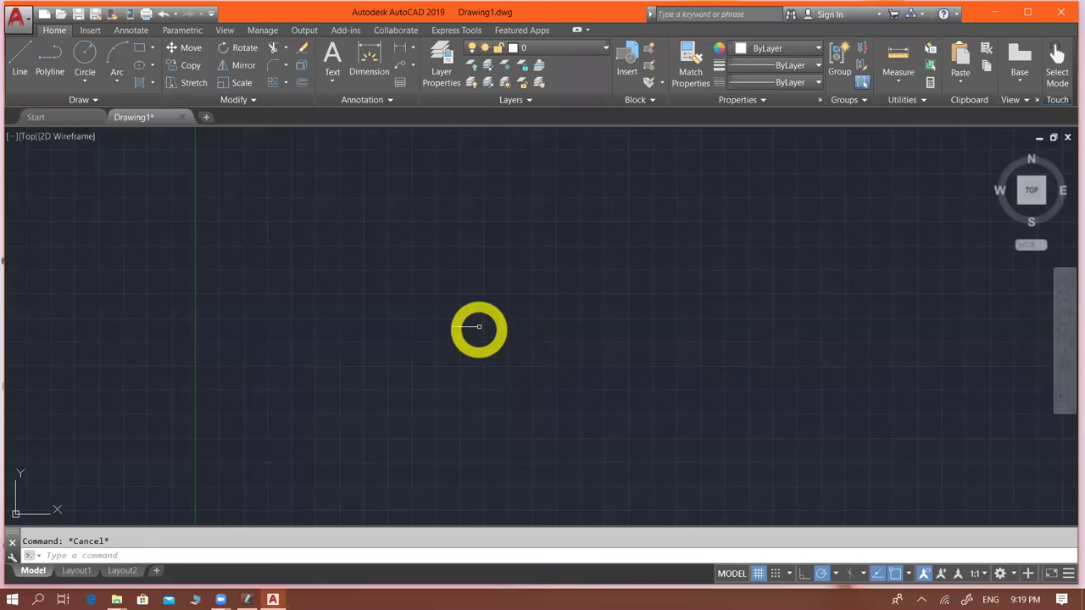
pyautogui.click(251, 589)
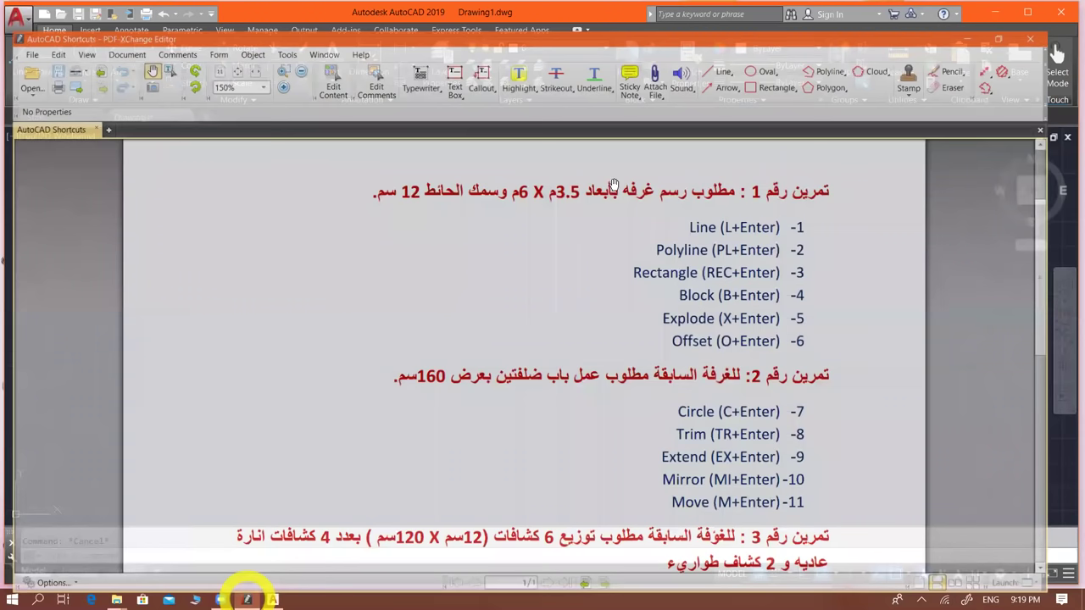
pyautogui.click(590, 177)
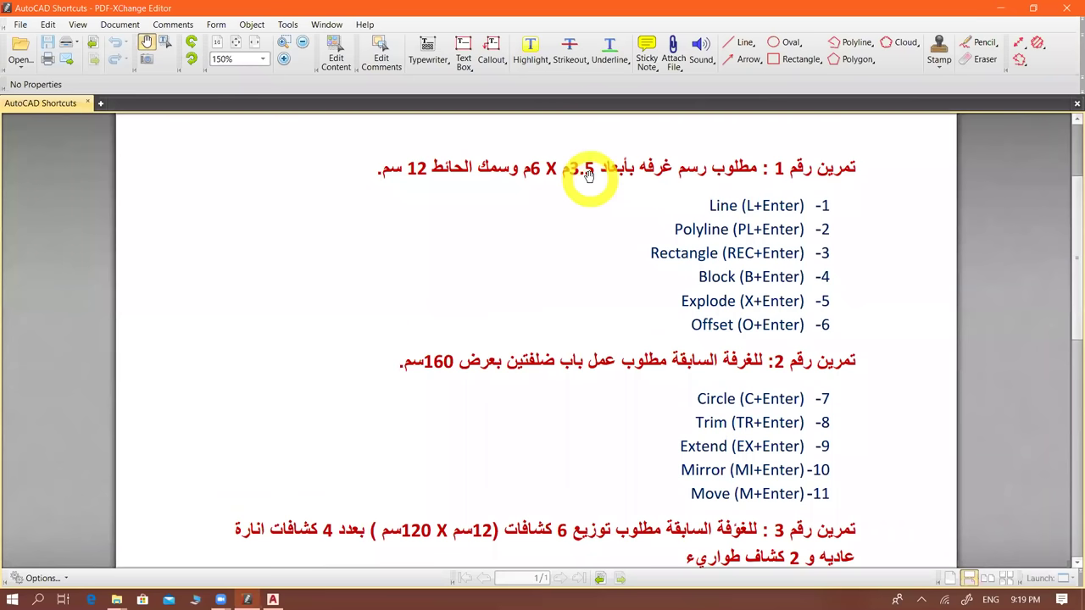
pyautogui.click(540, 180)
pyautogui.click(247, 590)
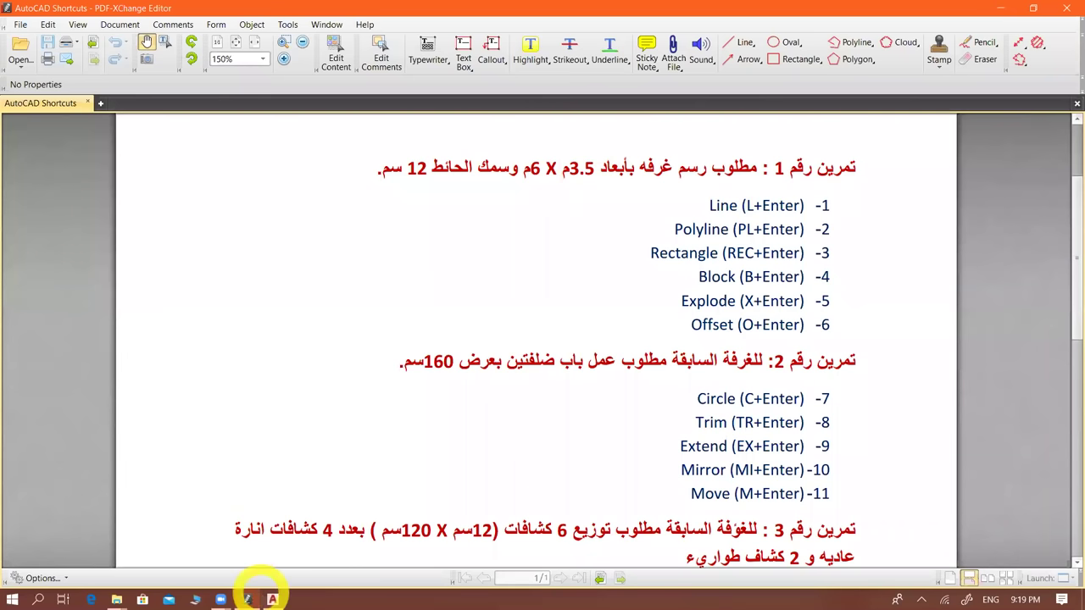
pyautogui.click(507, 293)
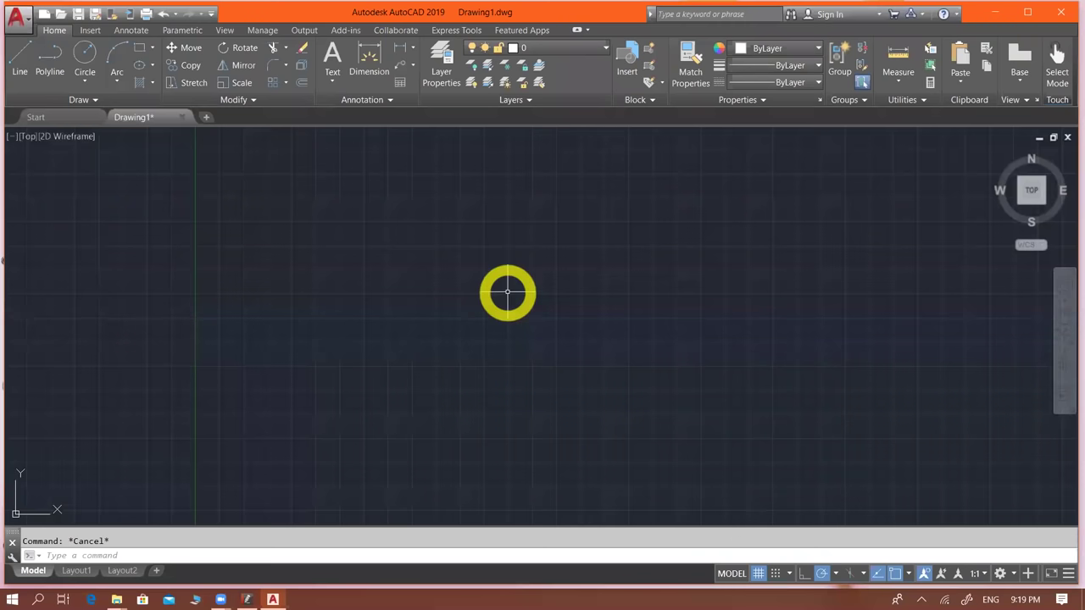
# - Draw the first wall as a 3500-unit horizontal line leftward, then regenerate with RE
pyautogui.press('Return')
pyautogui.click(628, 269)
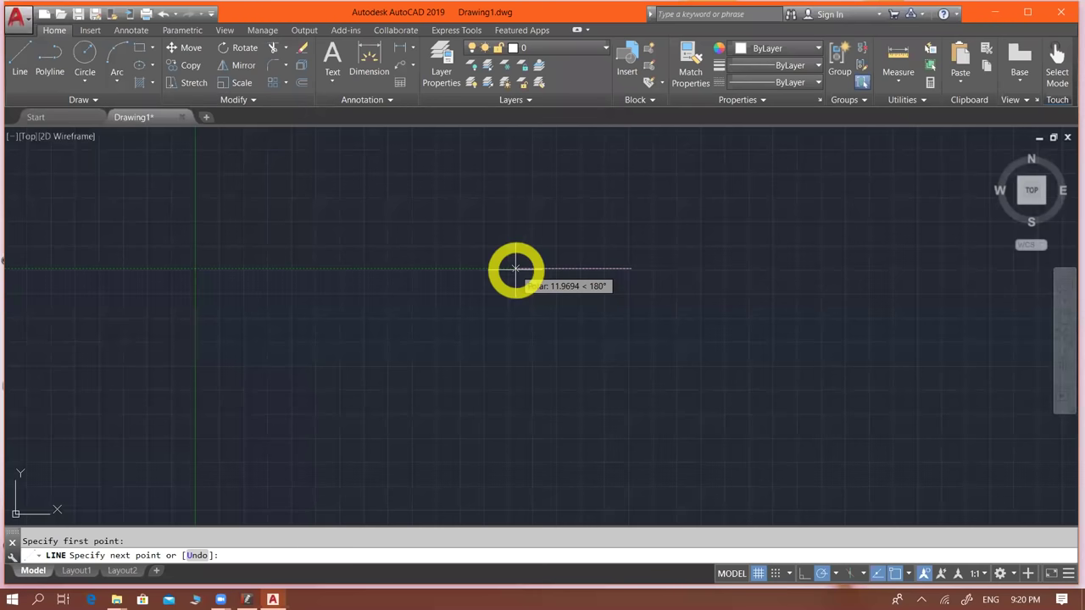
pyautogui.write('3')
pyautogui.write('500')
pyautogui.press('Return')
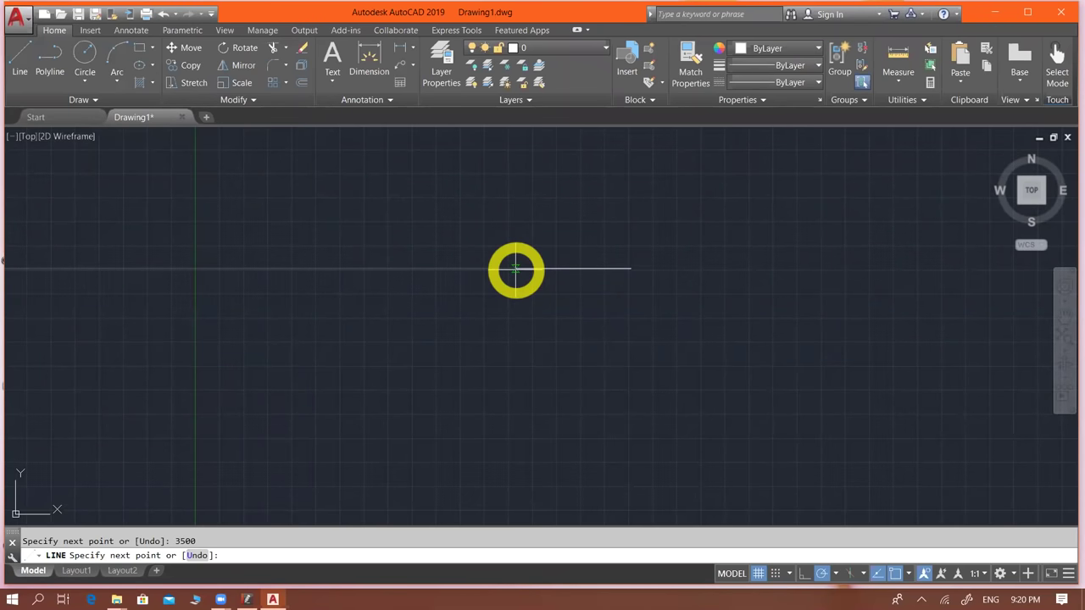
pyautogui.scroll(-4, 449, 390)
pyautogui.scroll(-2, 450, 390)
pyautogui.scroll(-2, 449, 390)
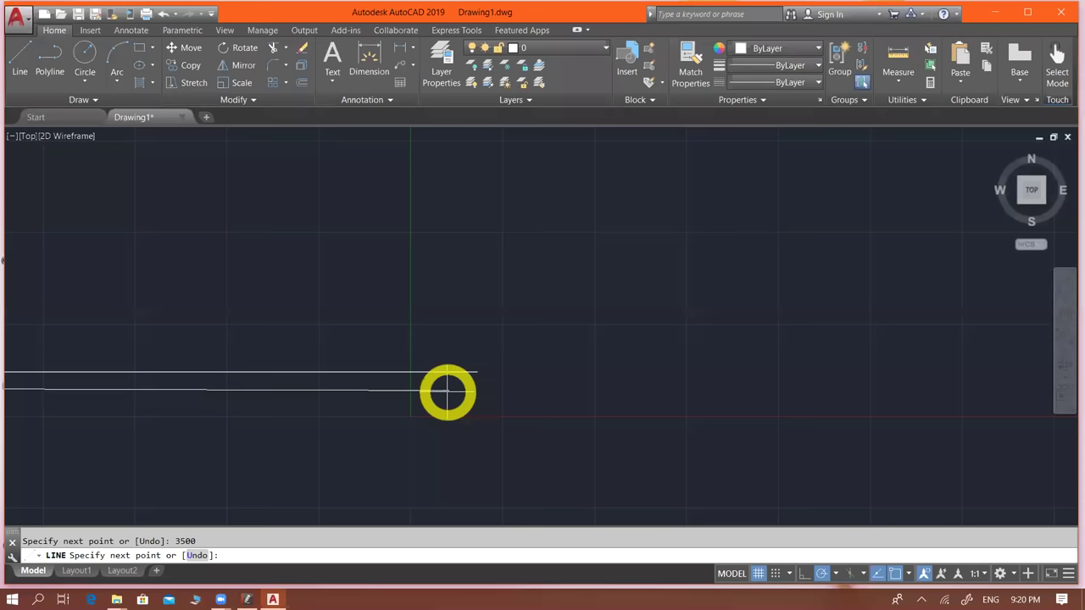
pyautogui.scroll(-3, 424, 381)
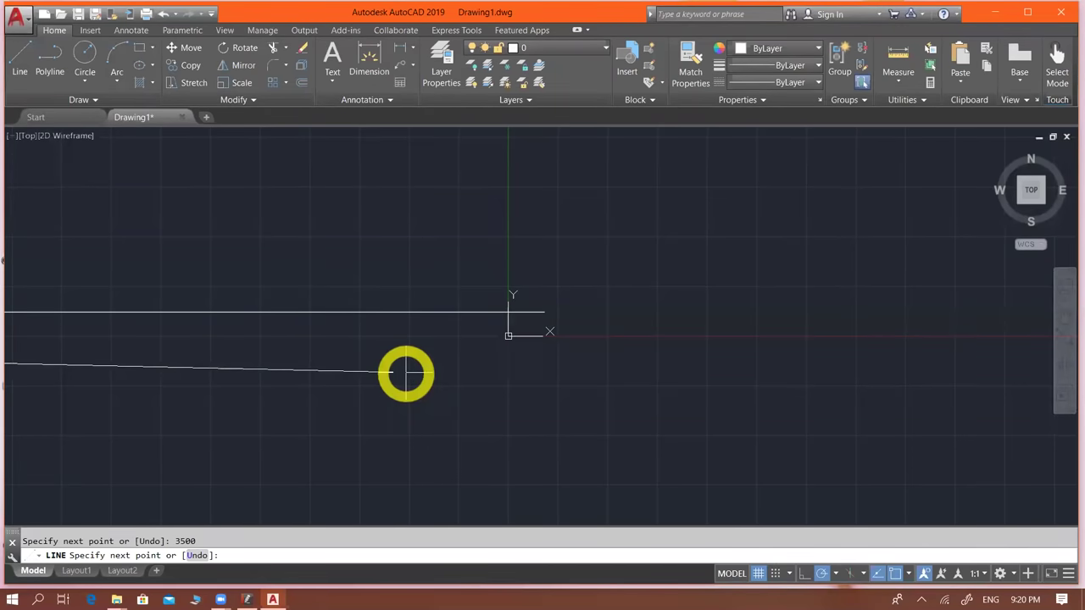
pyautogui.press('Escape')
pyautogui.moveTo(407, 373); pyautogui.dragTo(562, 373, button='middle')
pyautogui.write('re')
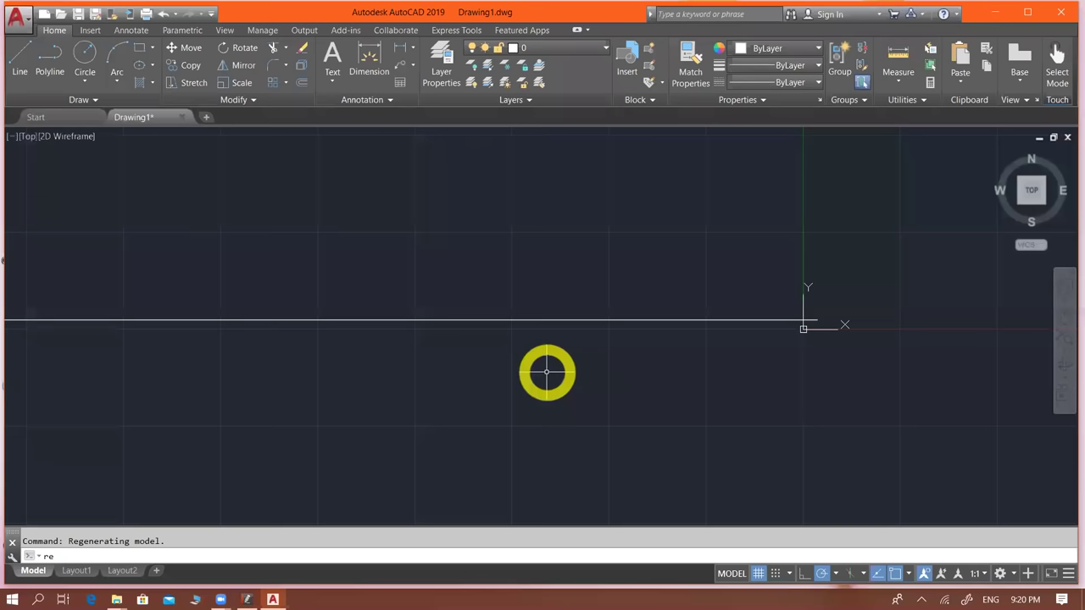
pyautogui.scroll(-2, 556, 373)
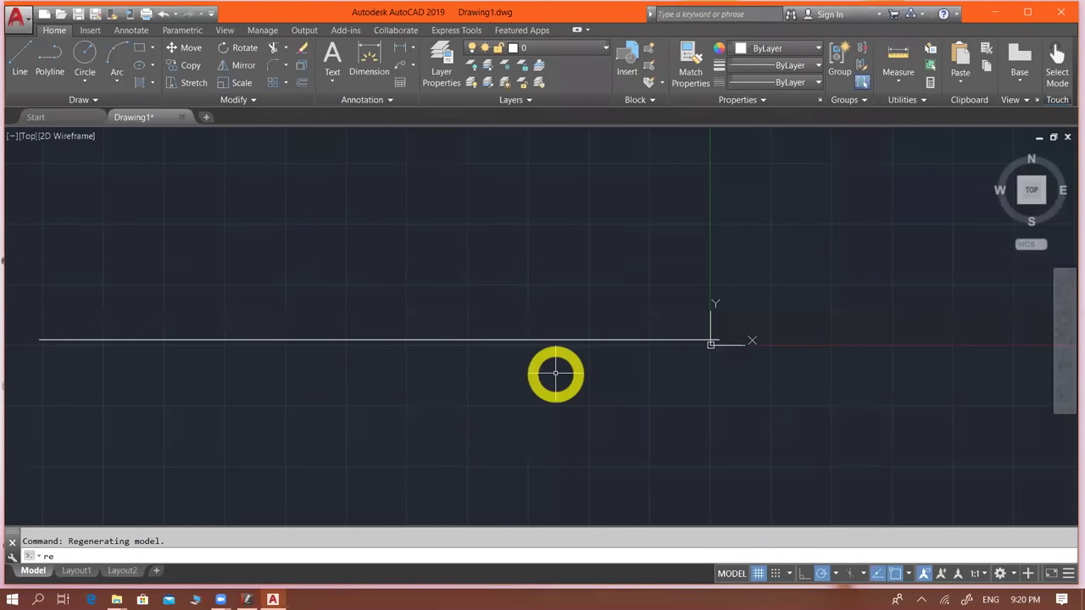
pyautogui.press('Return')
pyautogui.scroll(-2, 555, 373)
pyautogui.scroll(-4, 555, 373)
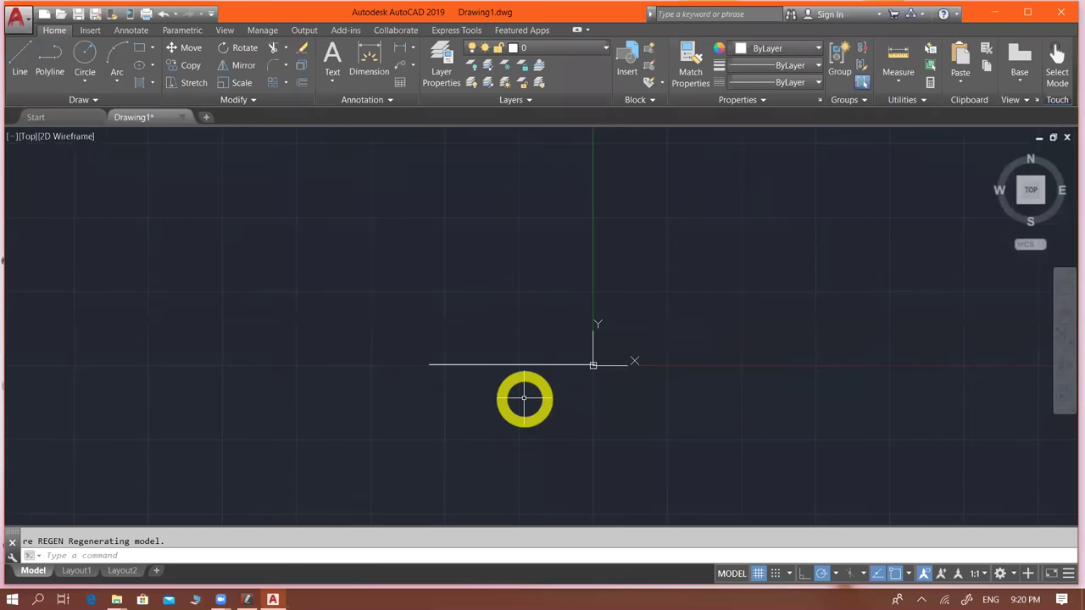
pyautogui.scroll(4, 517, 396)
pyautogui.scroll(3, 509, 382)
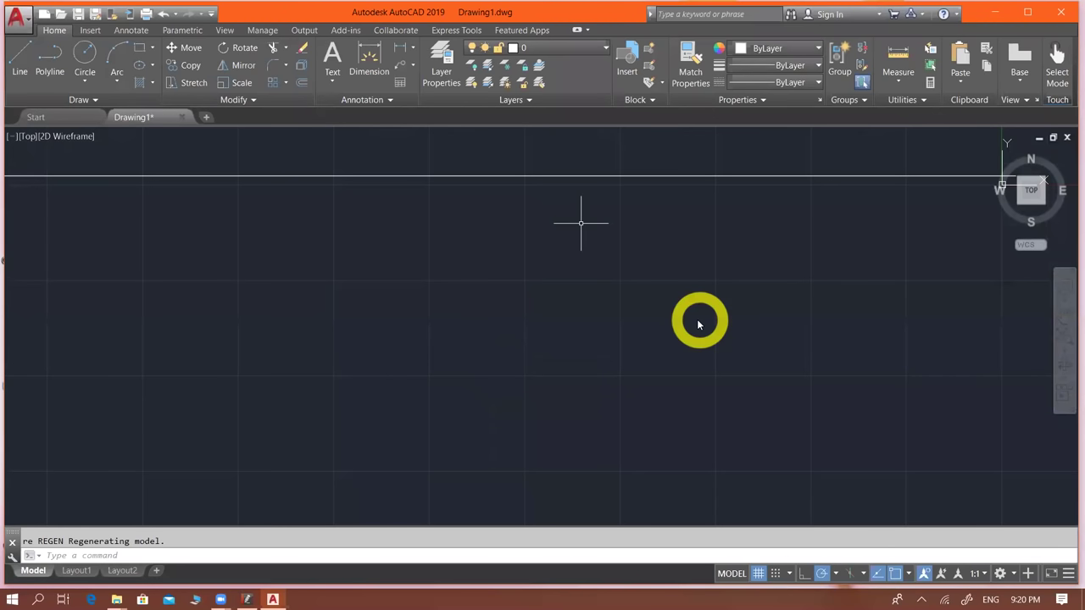
pyautogui.scroll(-5, 635, 376)
pyautogui.scroll(-3, 659, 376)
pyautogui.scroll(4, 659, 372)
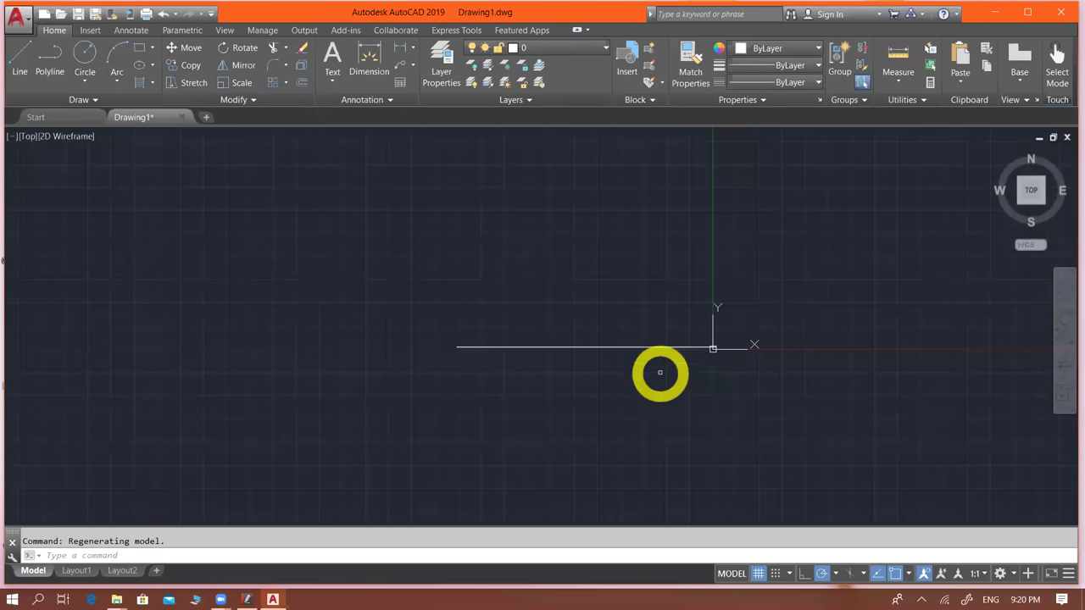
pyautogui.scroll(2, 654, 356)
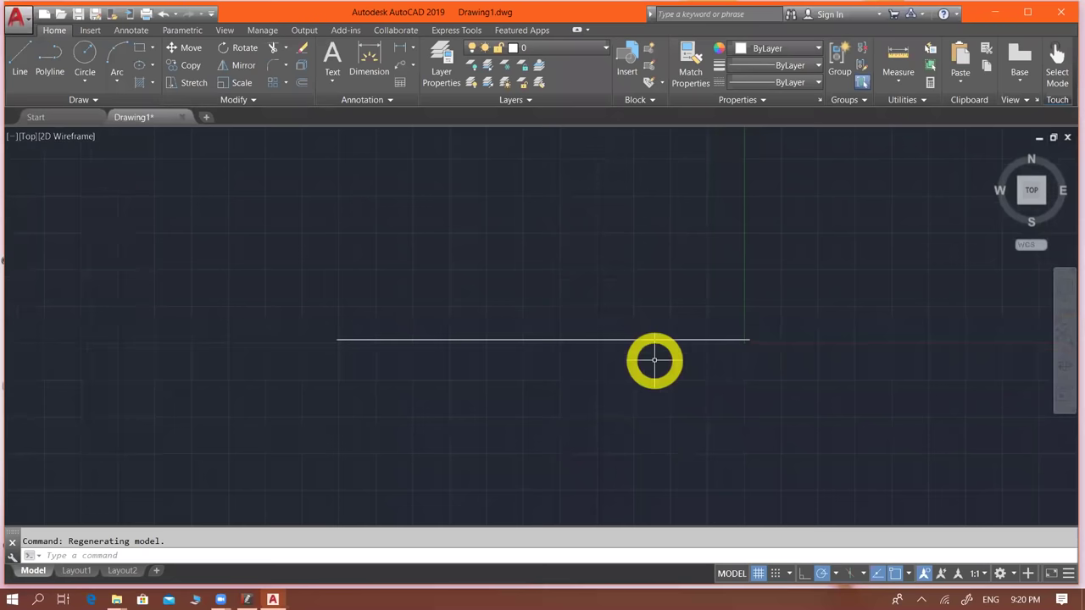
pyautogui.scroll(4, 656, 359)
pyautogui.scroll(2, 588, 336)
pyautogui.scroll(-2, 588, 337)
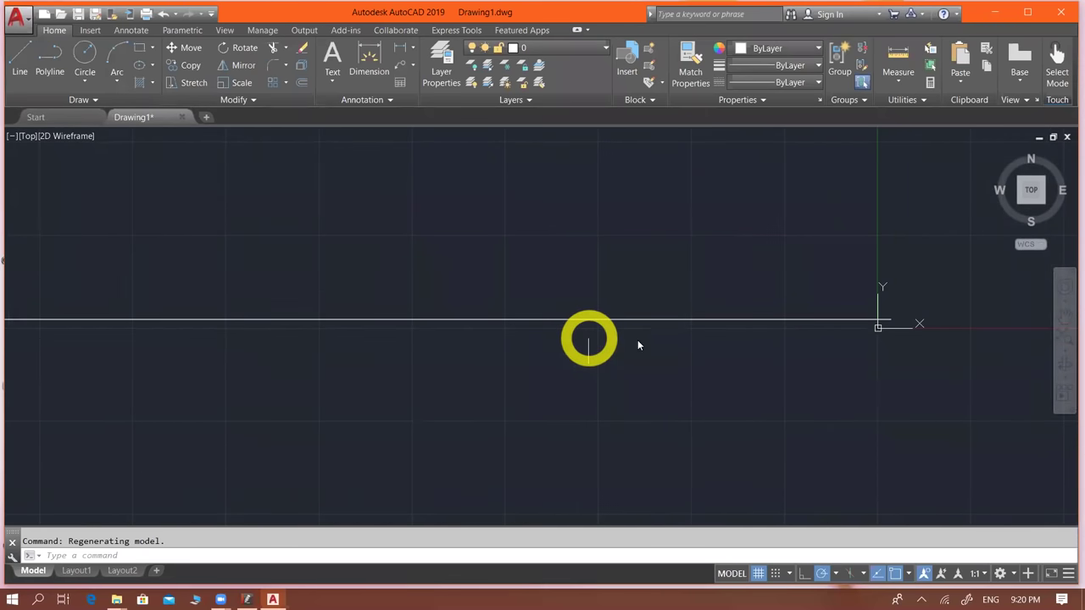
pyautogui.scroll(-3, 651, 338)
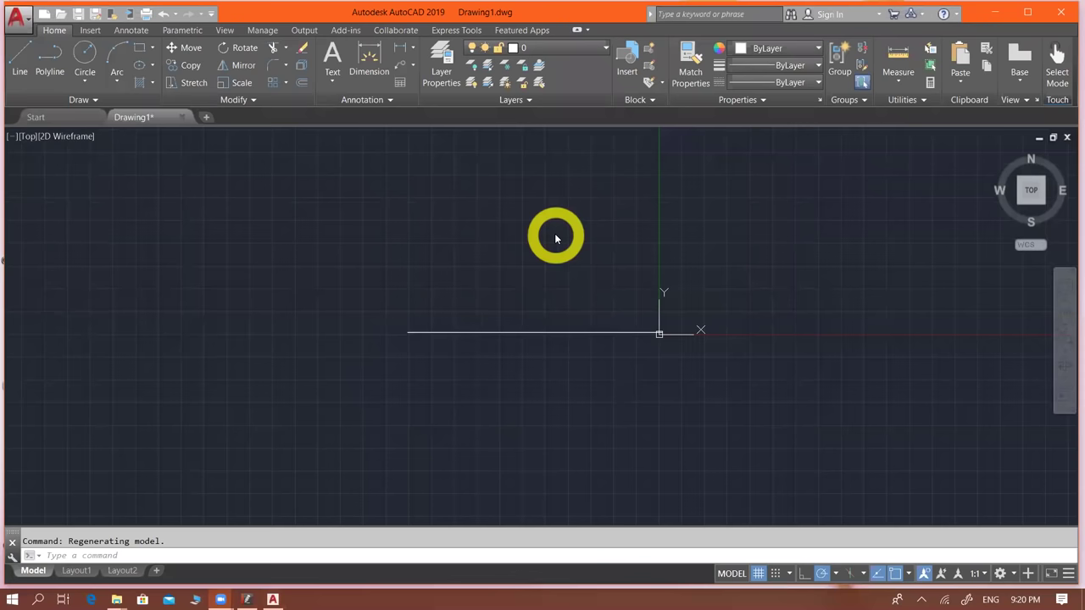
pyautogui.scroll(3, 560, 329)
pyautogui.scroll(2, 661, 319)
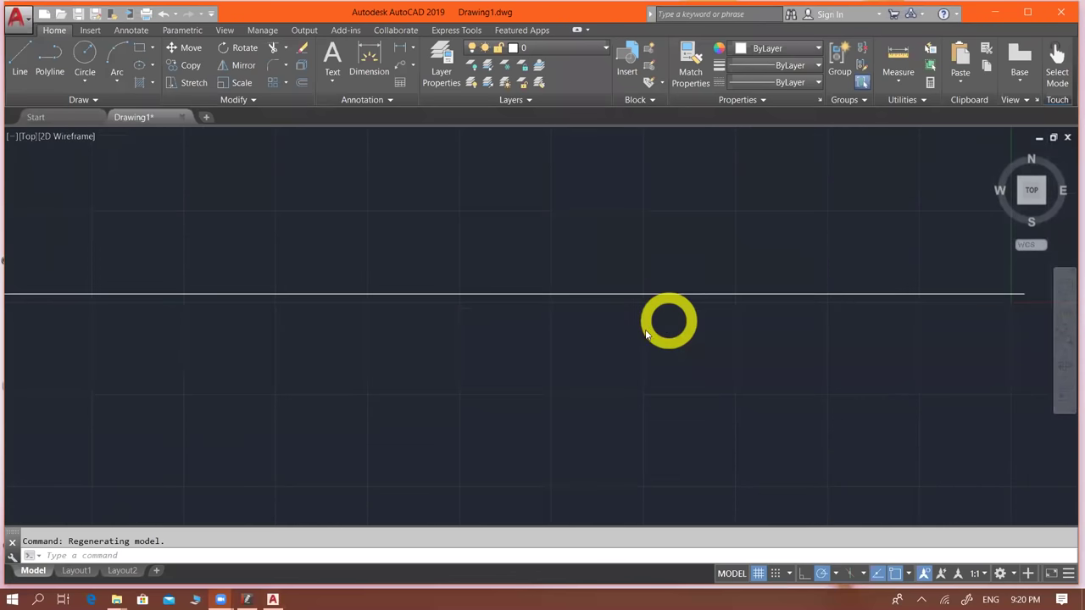
pyautogui.scroll(2, 644, 335)
pyautogui.scroll(-2, 625, 339)
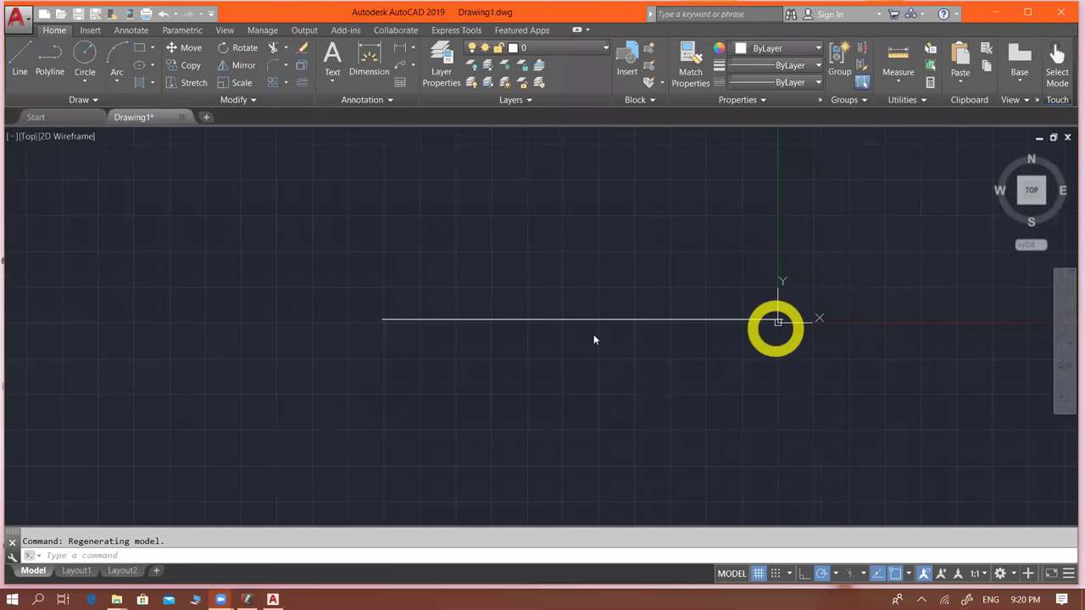
pyautogui.scroll(-2, 584, 339)
pyautogui.scroll(3, 603, 337)
pyautogui.scroll(2, 560, 331)
pyautogui.scroll(2, 532, 331)
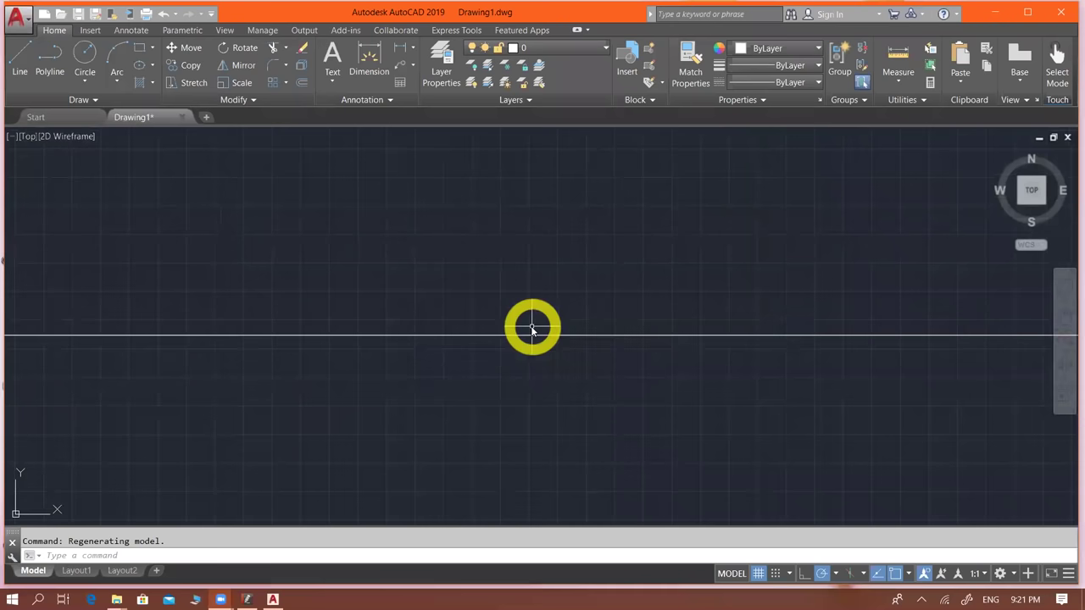
pyautogui.scroll(-2, 531, 333)
pyautogui.scroll(-2, 532, 333)
pyautogui.scroll(2, 532, 333)
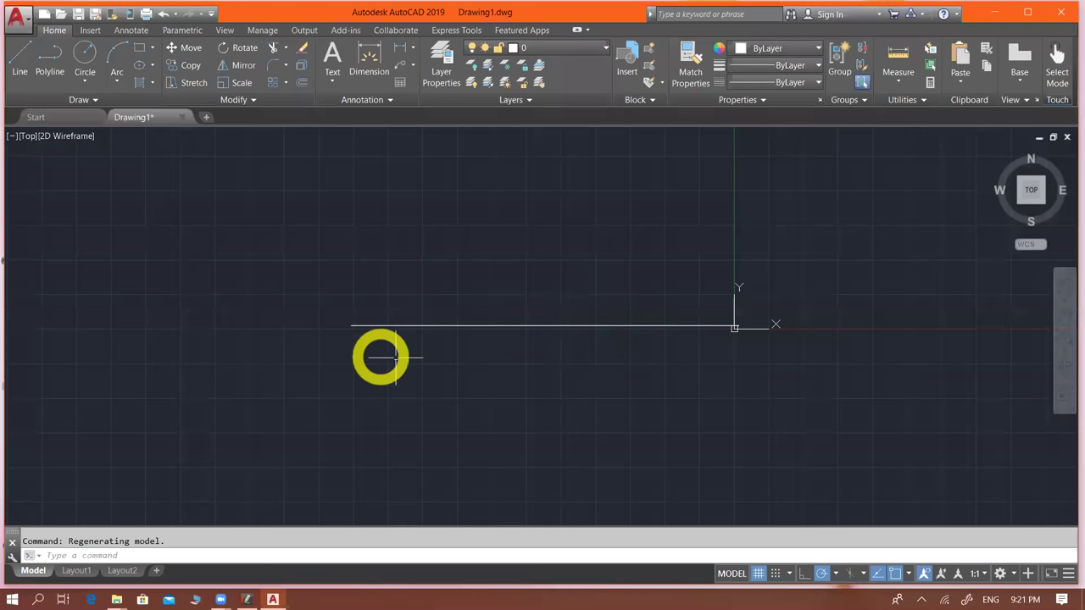
# - Pan and zoom to reposition the 3500-unit wall line in the view
pyautogui.moveTo(395, 357)
pyautogui.mouseDown(button='middle')
pyautogui.moveTo(385, 369)
pyautogui.moveTo(67, 400)
pyautogui.mouseUp(button='middle')
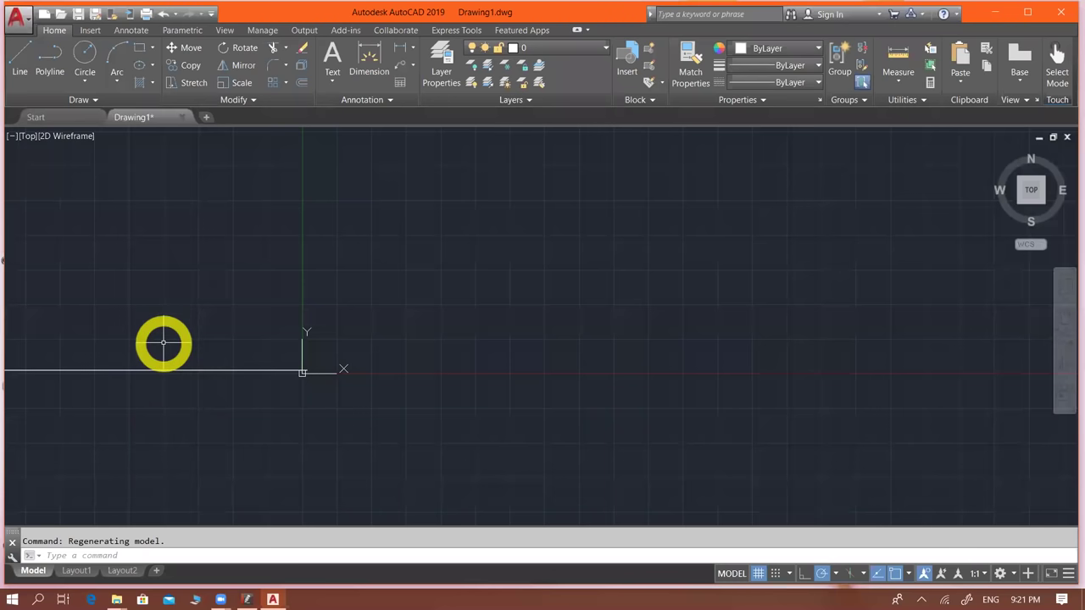
pyautogui.moveTo(161, 332); pyautogui.dragTo(162, 334, button='middle')
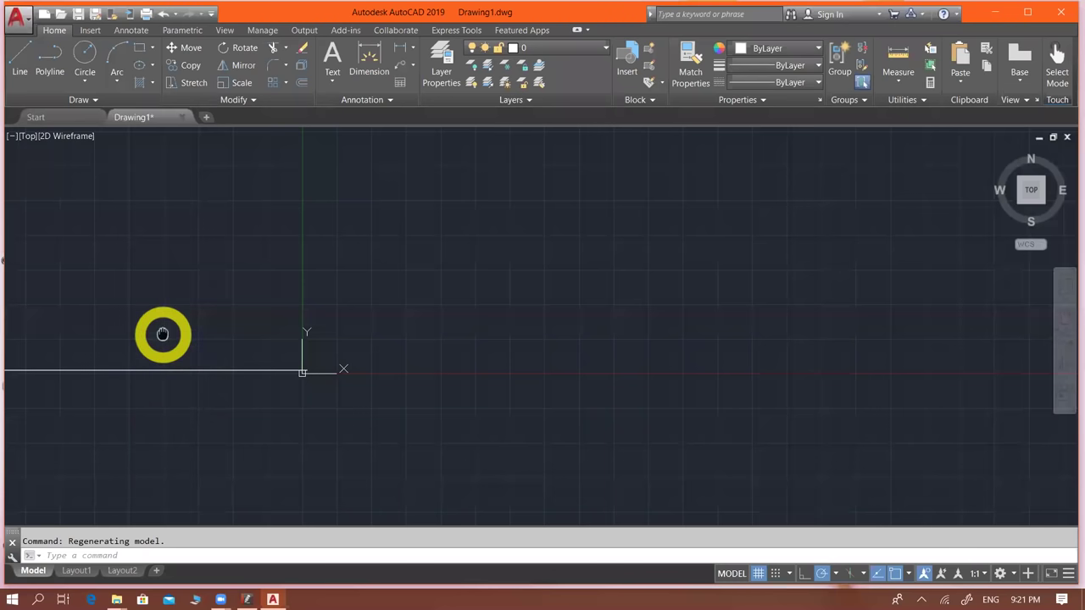
pyautogui.moveTo(200, 340)
pyautogui.mouseDown(button='middle')
pyautogui.moveTo(602, 344)
pyautogui.moveTo(593, 341)
pyautogui.mouseUp(button='middle')
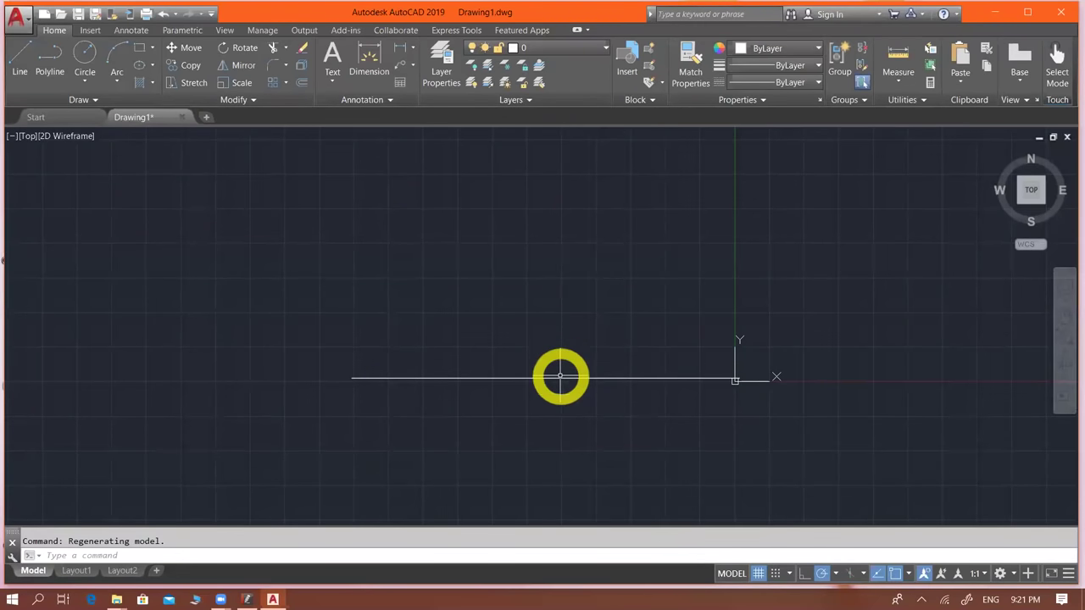
pyautogui.scroll(3, 558, 378)
pyautogui.scroll(2, 555, 384)
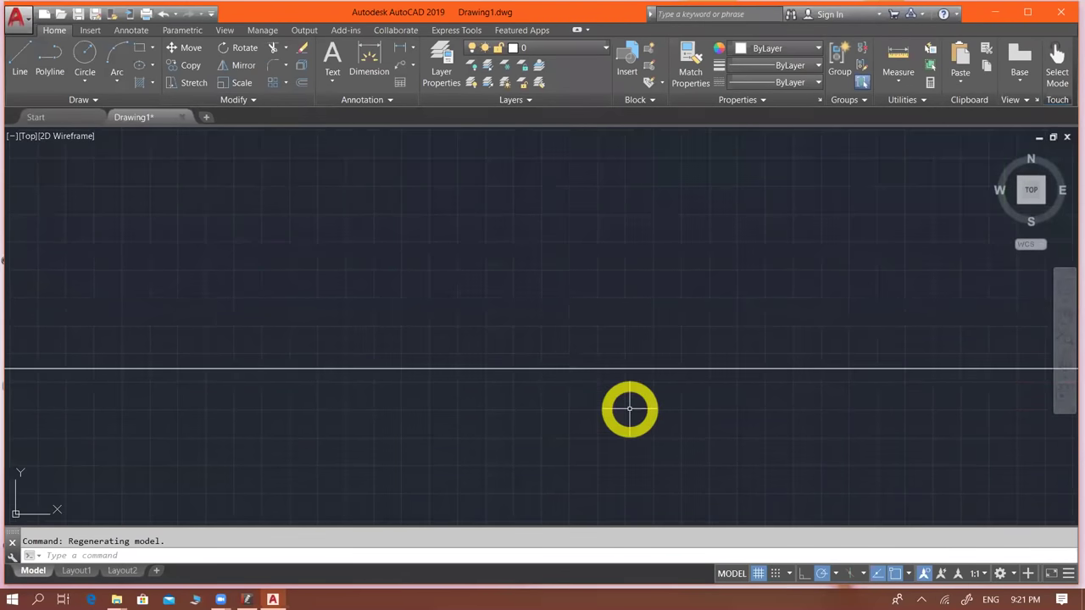
pyautogui.scroll(-1, 627, 412)
pyautogui.scroll(-2, 625, 415)
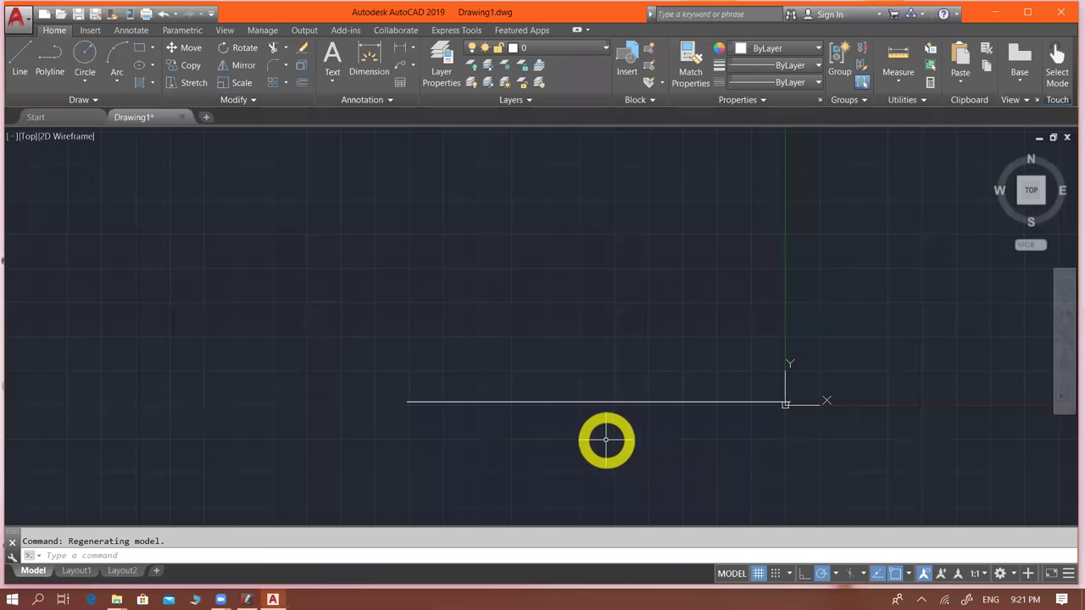
pyautogui.moveTo(607, 439); pyautogui.dragTo(596, 349, button='middle')
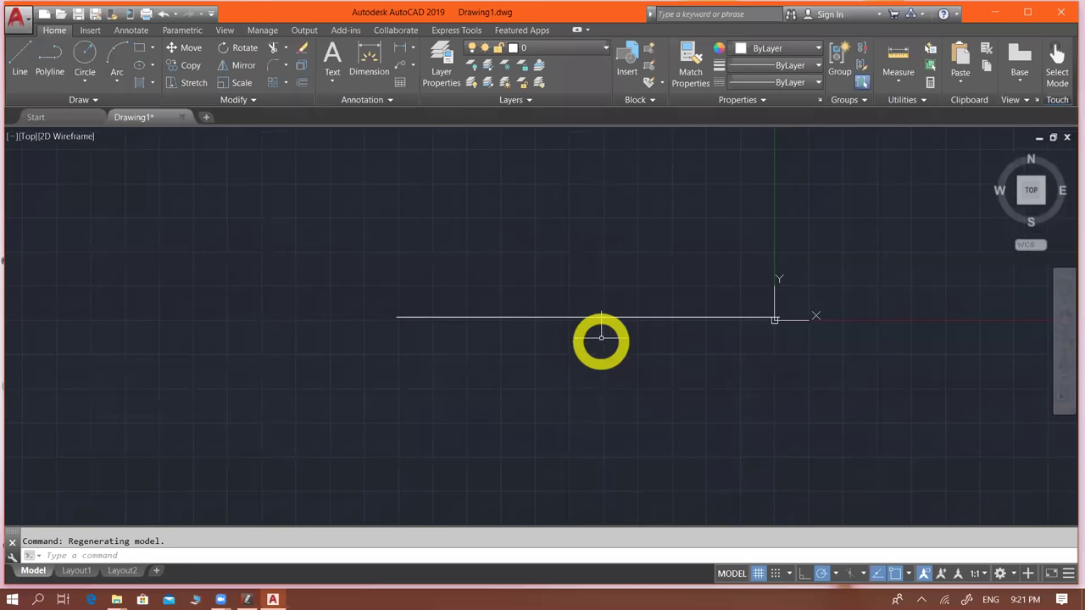
pyautogui.moveTo(525, 356); pyautogui.dragTo(421, 184, button='middle')
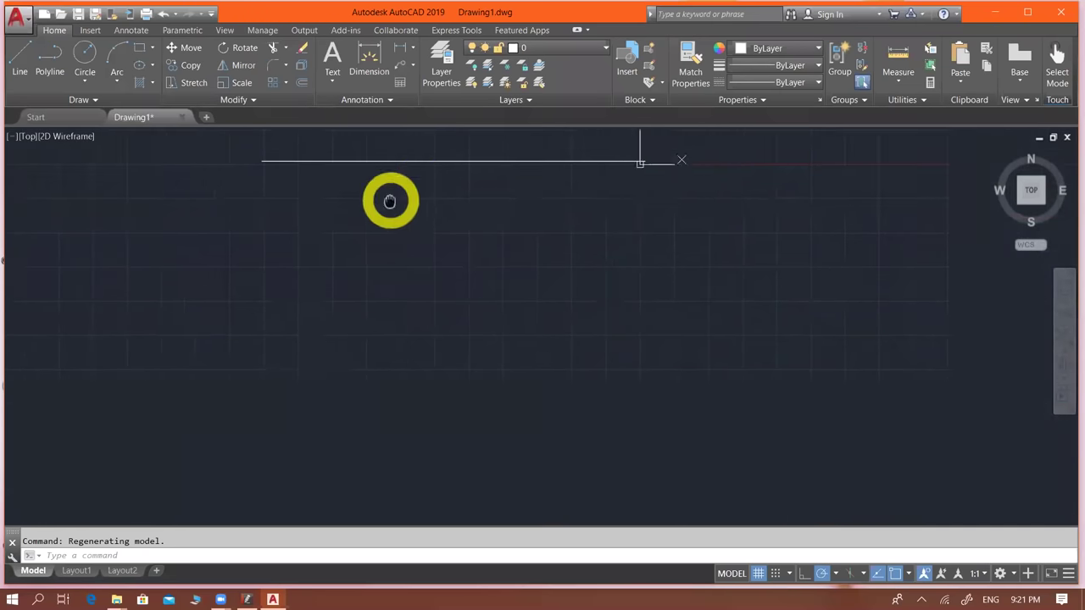
pyautogui.moveTo(420, 176)
pyautogui.mouseDown(button='middle')
pyautogui.moveTo(472, 429)
pyautogui.moveTo(752, 293)
pyautogui.mouseUp(button='middle')
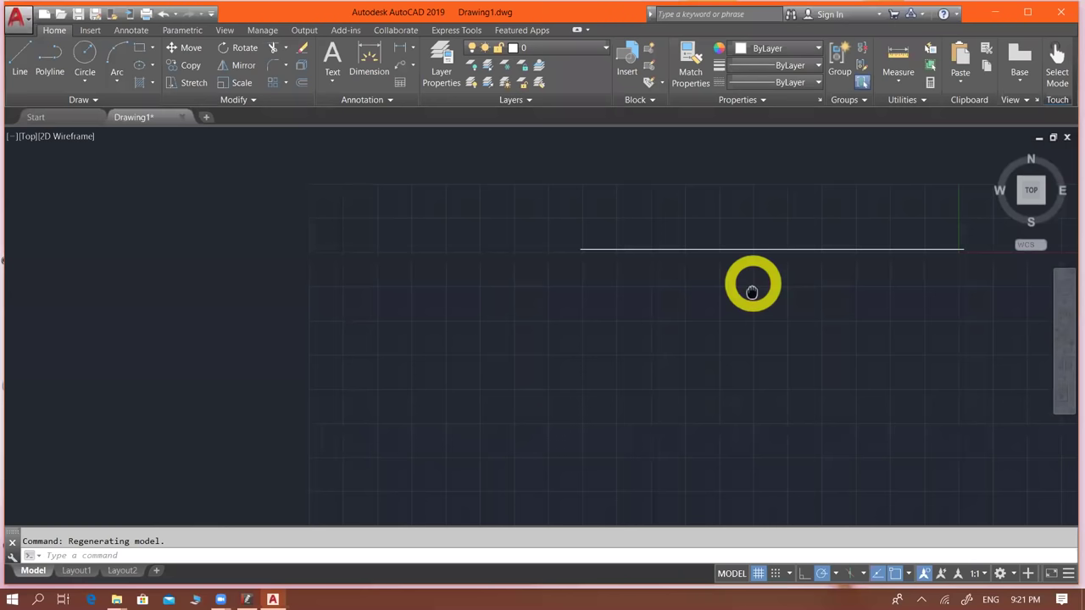
pyautogui.moveTo(752, 293); pyautogui.dragTo(751, 290, button='middle')
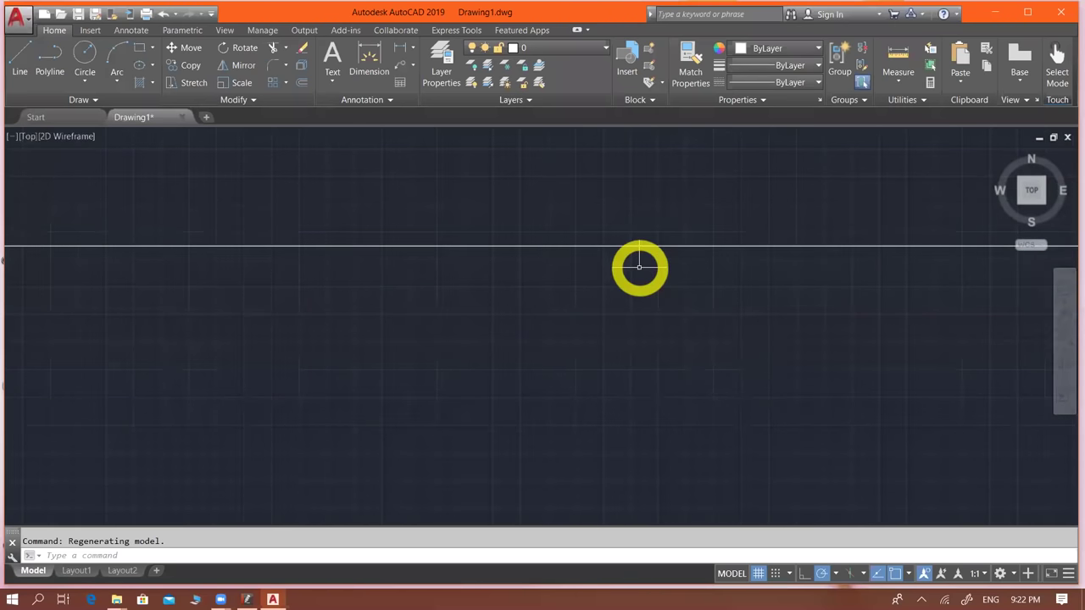
pyautogui.moveTo(622, 305)
pyautogui.mouseDown(button='middle')
pyautogui.moveTo(566, 400)
pyautogui.moveTo(557, 370)
pyautogui.mouseUp(button='middle')
pyautogui.scroll(-2, 555, 371)
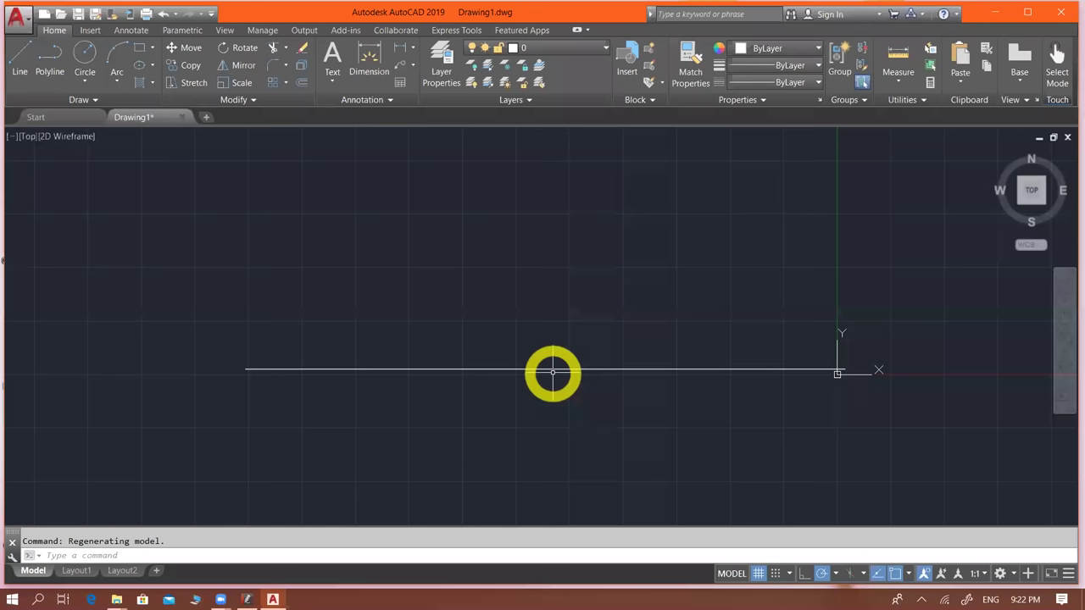
pyautogui.scroll(-2, 500, 427)
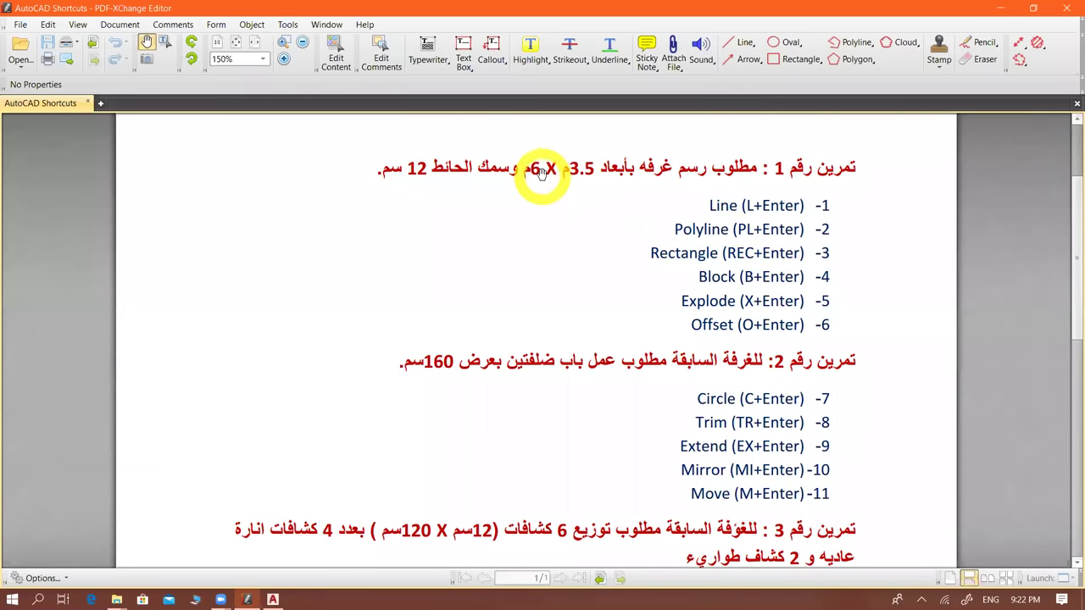
# - Return to AutoCAD and start a new LINE near the wall's end
pyautogui.hotkey('alt', 'Tab')
pyautogui.write('l')
pyautogui.press('Return')
pyautogui.moveTo(383, 317)
pyautogui.mouseDown(button='middle')
pyautogui.moveTo(358, 317)
pyautogui.moveTo(347, 293)
pyautogui.mouseUp(button='middle')
# - Draw a 6000-unit line from the wall's left end, then undo the slanted segment
pyautogui.scroll(2, 346, 301)
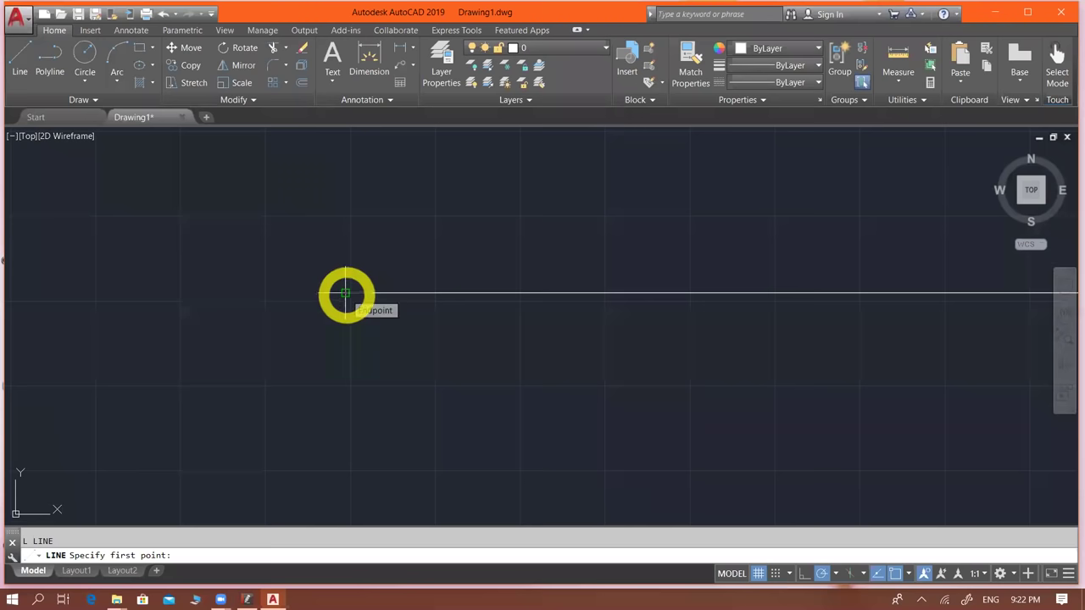
pyautogui.click(345, 293)
pyautogui.scroll(-3, 346, 267)
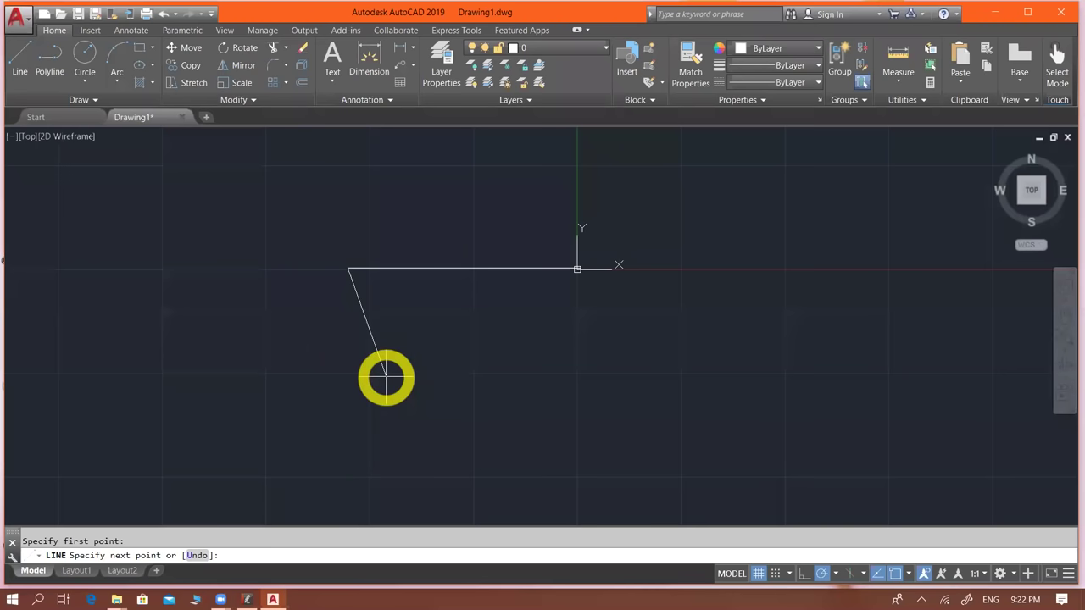
pyautogui.write('6000')
pyautogui.press('Return')
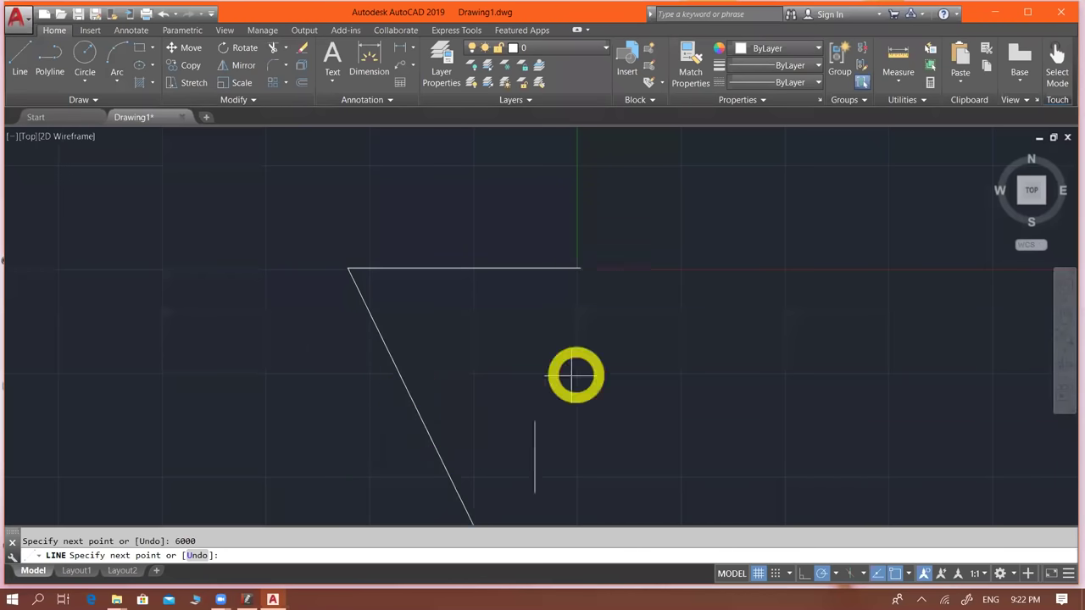
pyautogui.scroll(-4, 575, 374)
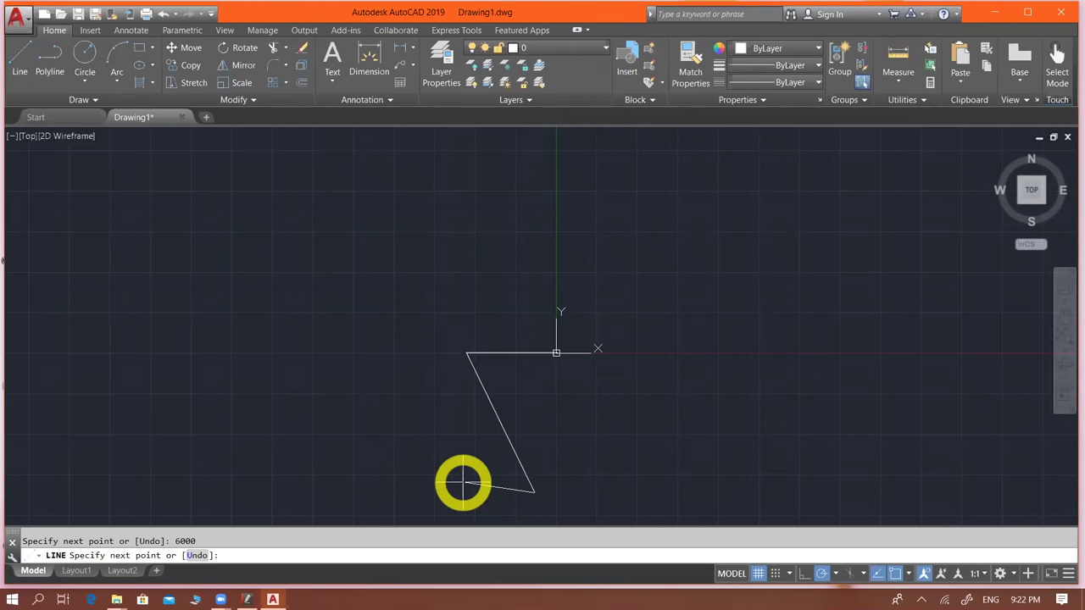
pyautogui.hotkey('ctrl', 'z')
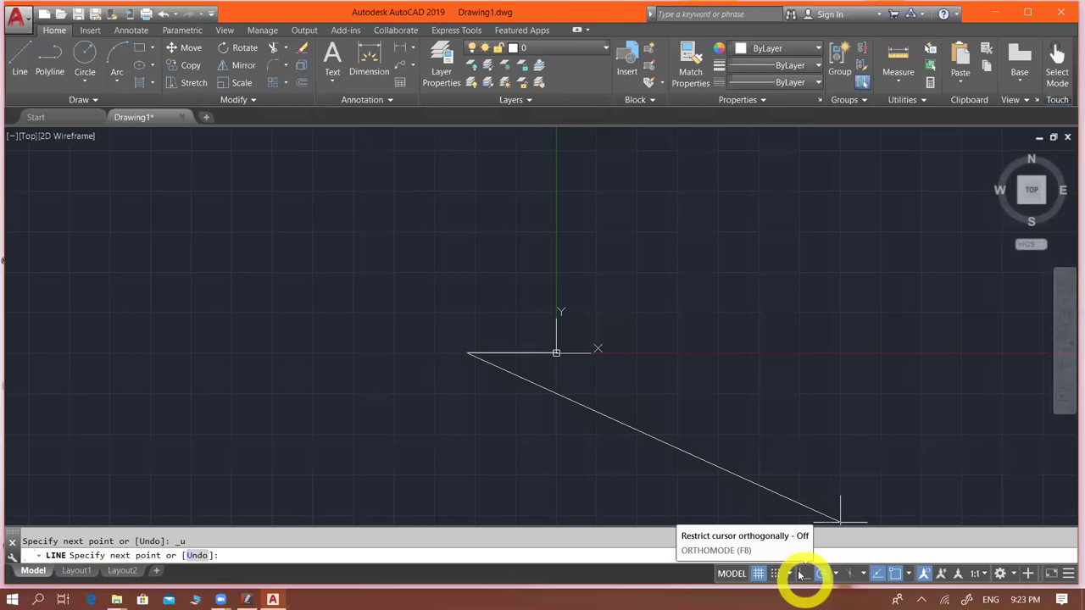
# - With Ortho on, draw 6000 and 3500 sides, then undo both
pyautogui.click(799, 575)
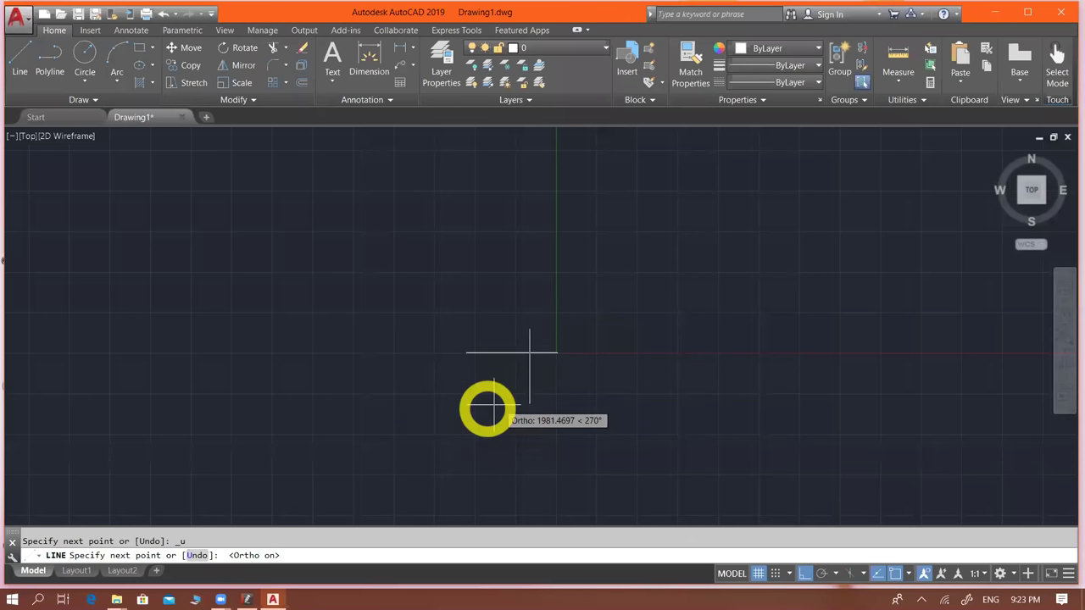
pyautogui.scroll(-1, 488, 409)
pyautogui.moveTo(477, 431); pyautogui.dragTo(534, 416, button='middle')
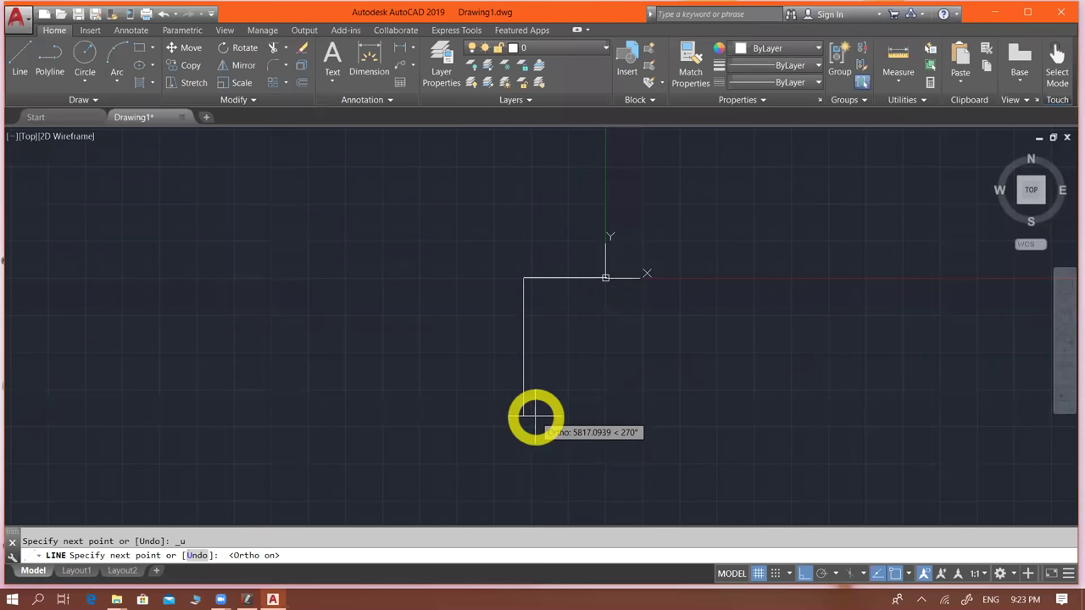
pyautogui.write('6000')
pyautogui.press('Return')
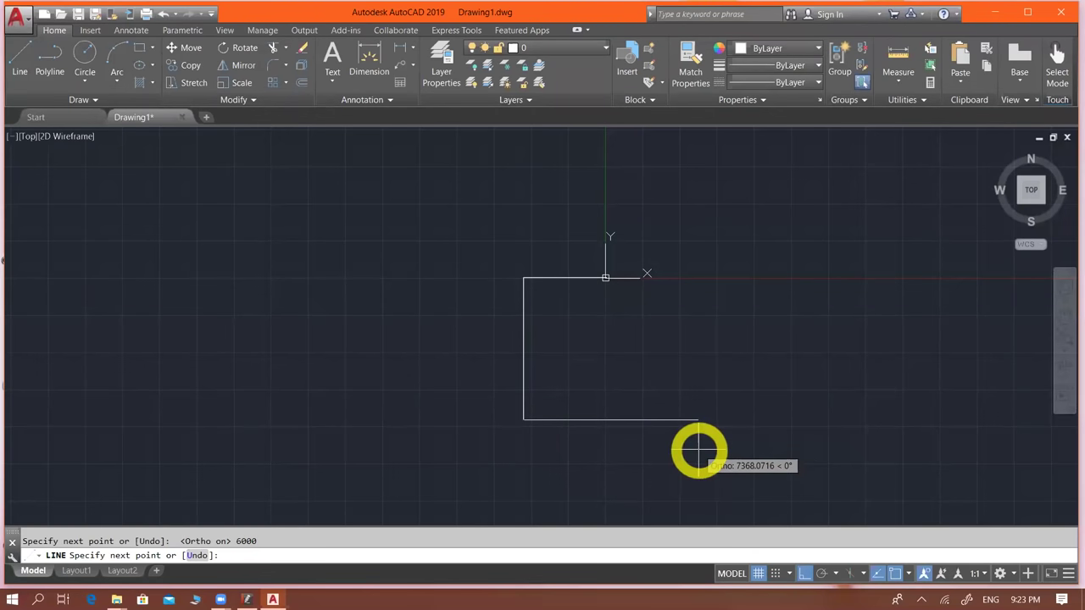
pyautogui.write('3')
pyautogui.write('500')
pyautogui.press('Return')
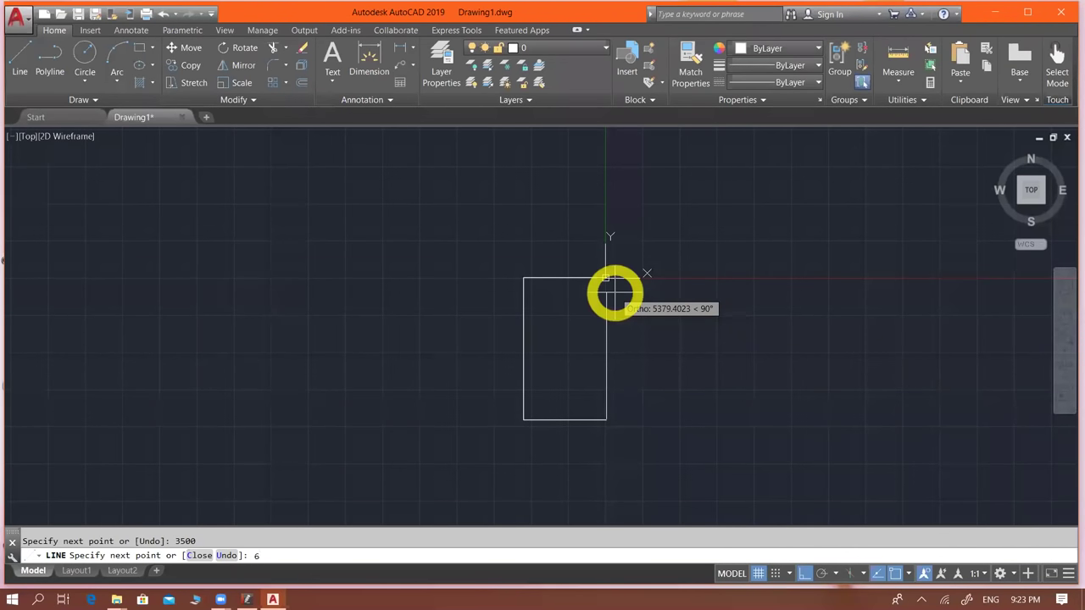
pyautogui.hotkey('ctrl', 'z')
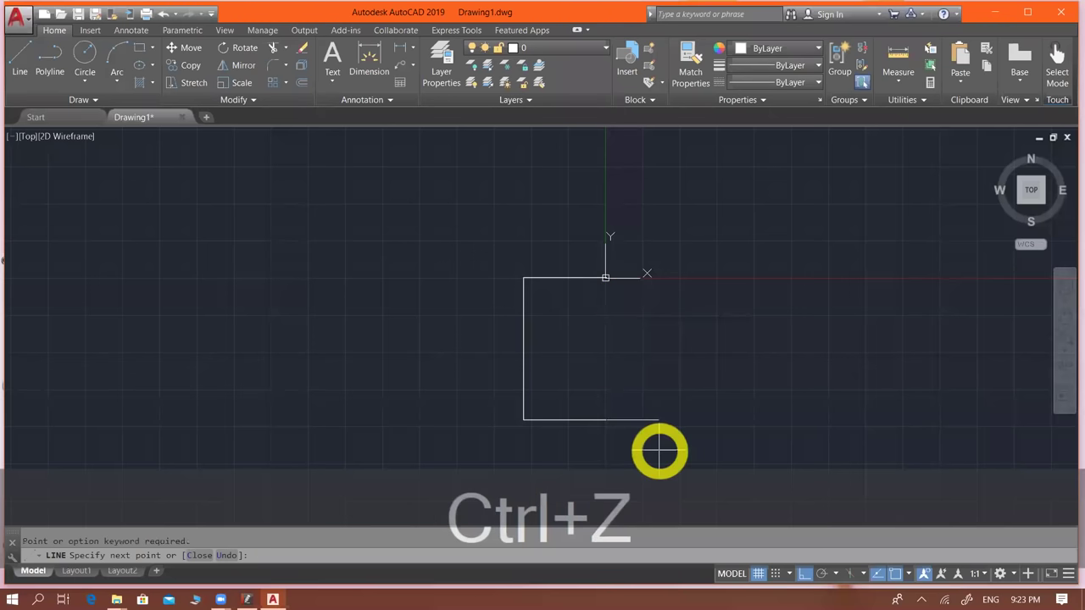
pyautogui.hotkey('ctrl', 'z')
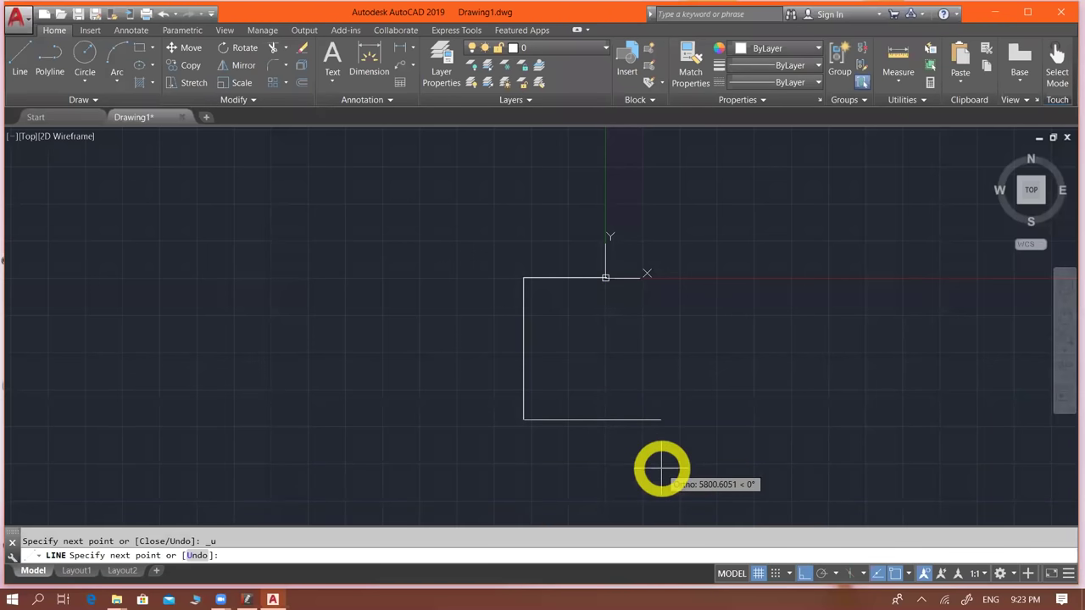
# - Redraw the 3500 bottom edge and 6000 right edge, then end LINE
pyautogui.write('3')
pyautogui.write('500')
pyautogui.press('Return')
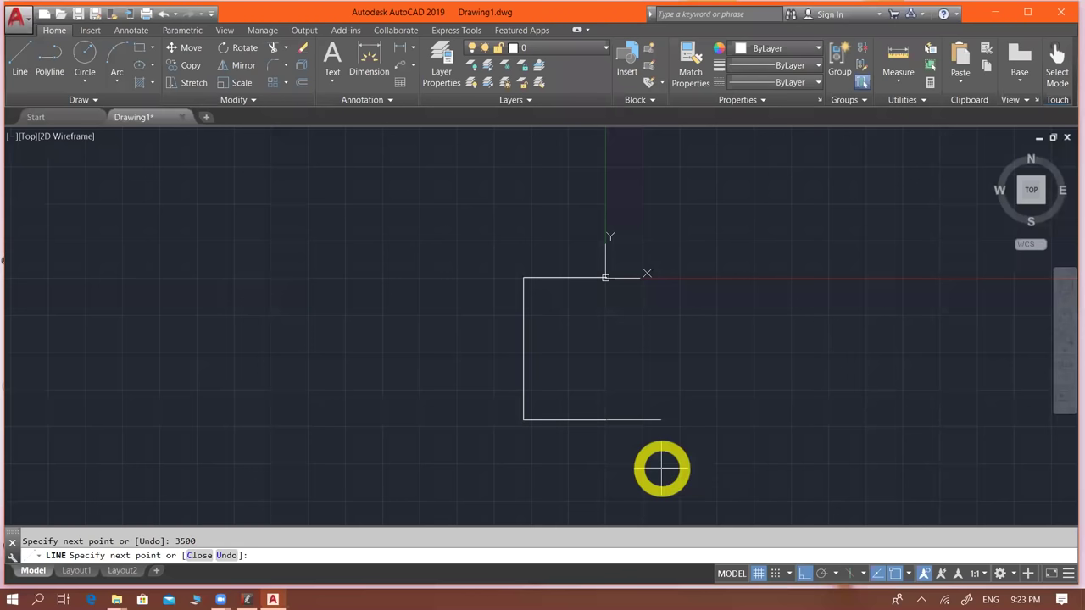
pyautogui.write('600')
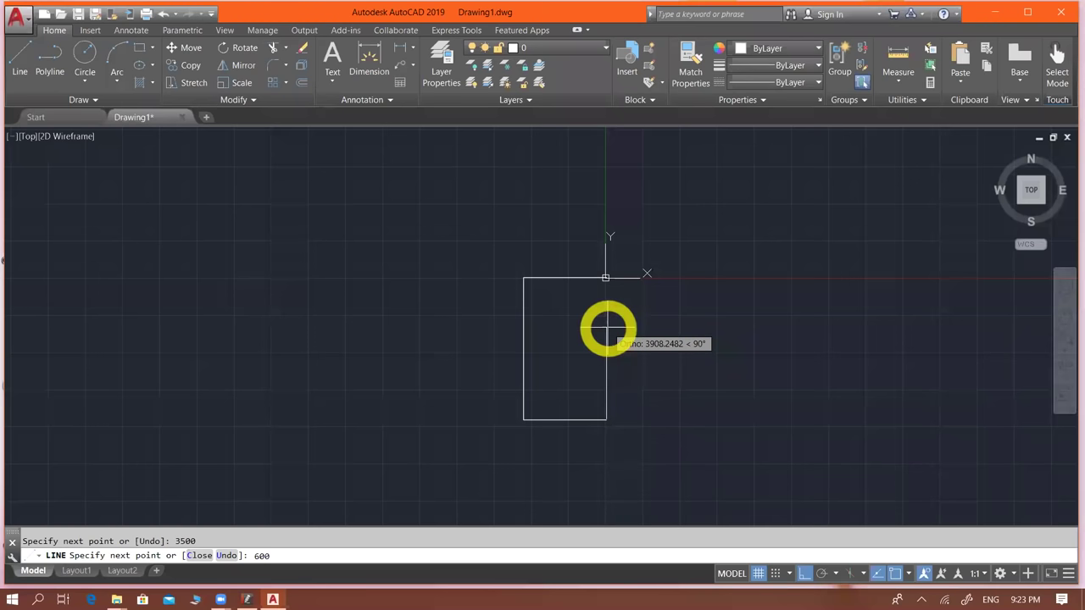
pyautogui.press('Return')
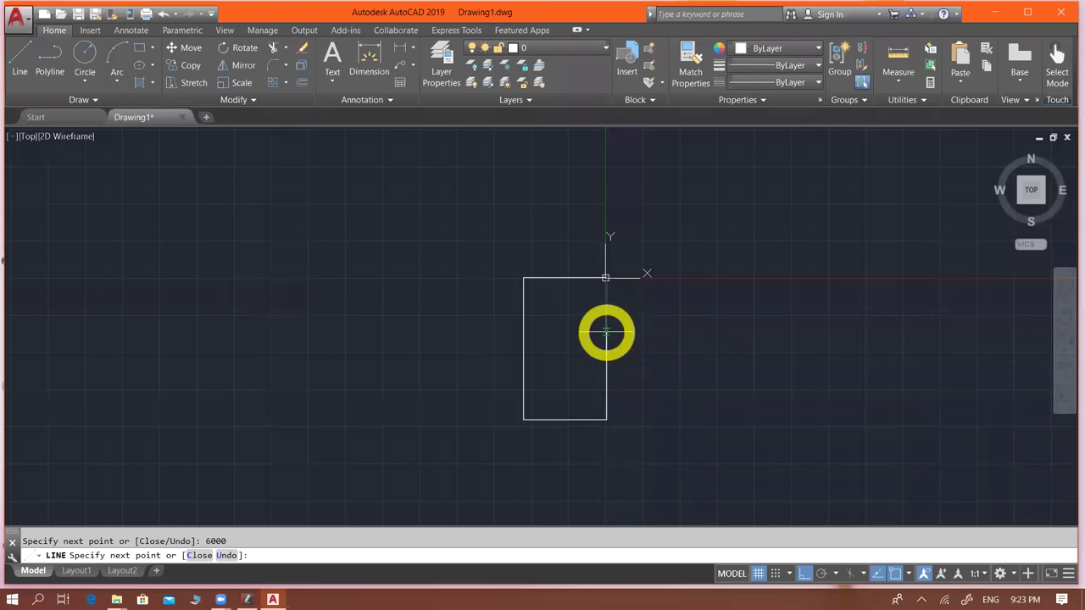
pyautogui.press('Escape')
pyautogui.scroll(2, 602, 307)
pyautogui.scroll(2, 601, 242)
pyautogui.scroll(2, 594, 254)
pyautogui.press('Escape')
pyautogui.scroll(-4, 576, 267)
pyautogui.scroll(-4, 572, 271)
pyautogui.moveTo(540, 338)
pyautogui.mouseDown(button='middle')
pyautogui.moveTo(586, 305)
pyautogui.moveTo(582, 257)
pyautogui.mouseUp(button='middle')
pyautogui.scroll(2, 581, 257)
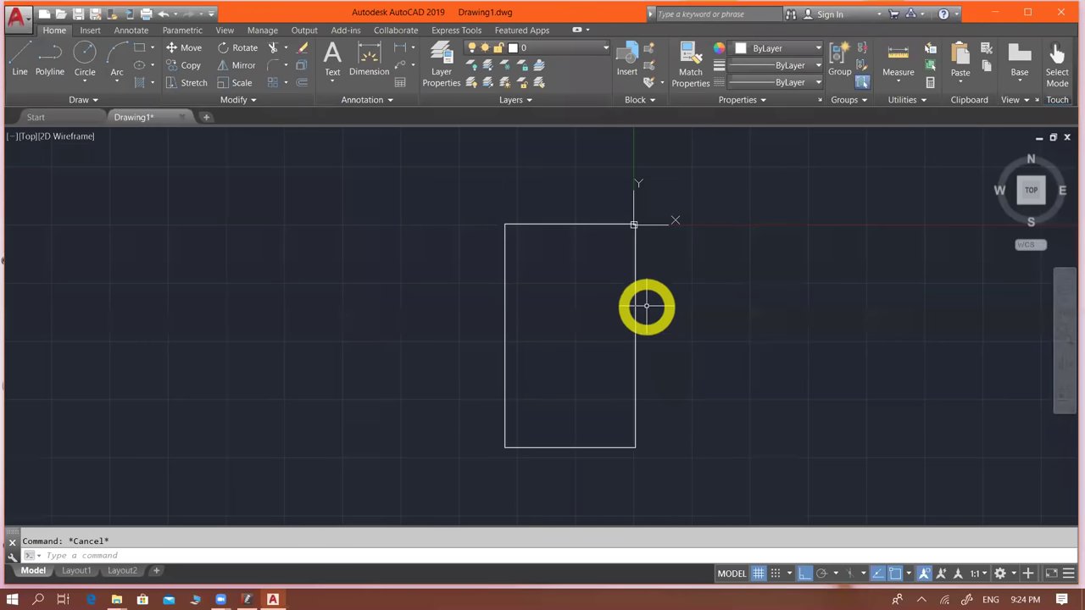
# - Toggle Object Snap Tracking off with F11
pyautogui.press('F11')
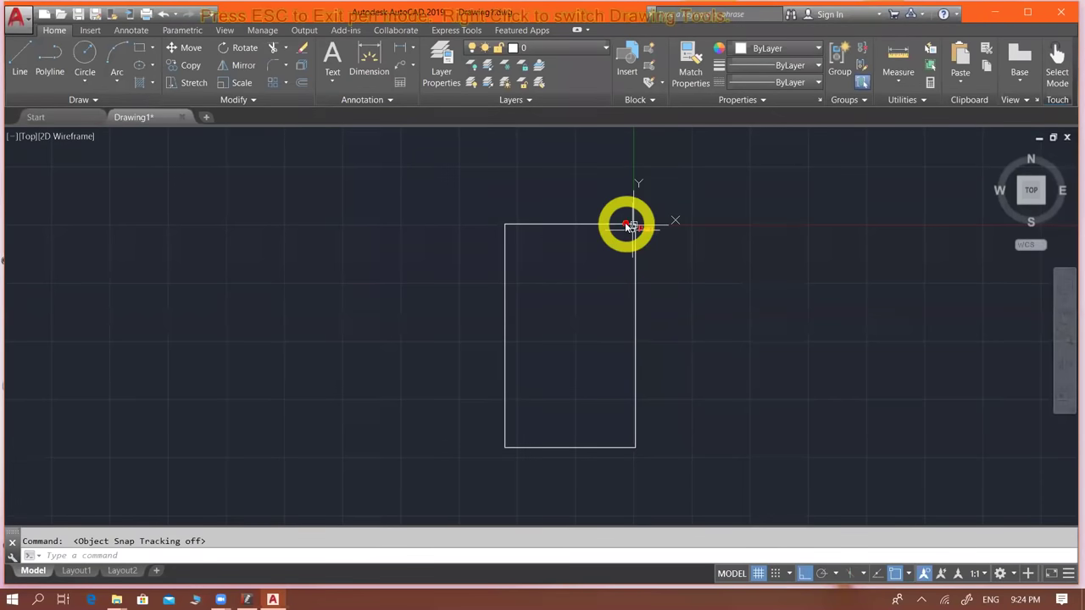
pyautogui.moveTo(632, 225)
pyautogui.mouseDown()
pyautogui.moveTo(502, 224)
pyautogui.moveTo(499, 432)
pyautogui.mouseUp()
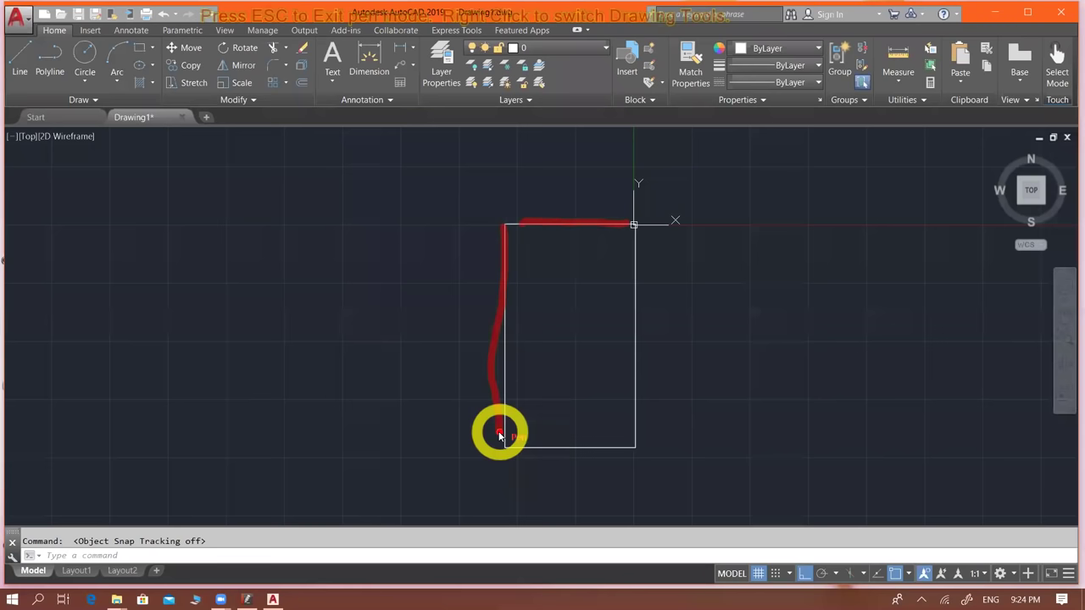
pyautogui.press('Escape')
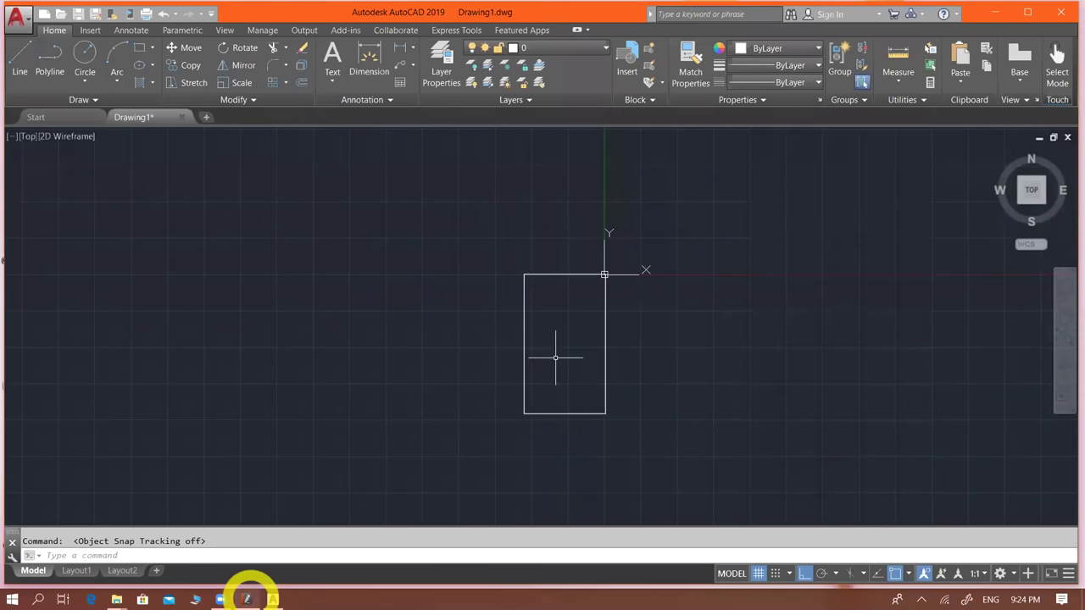
pyautogui.click(249, 591)
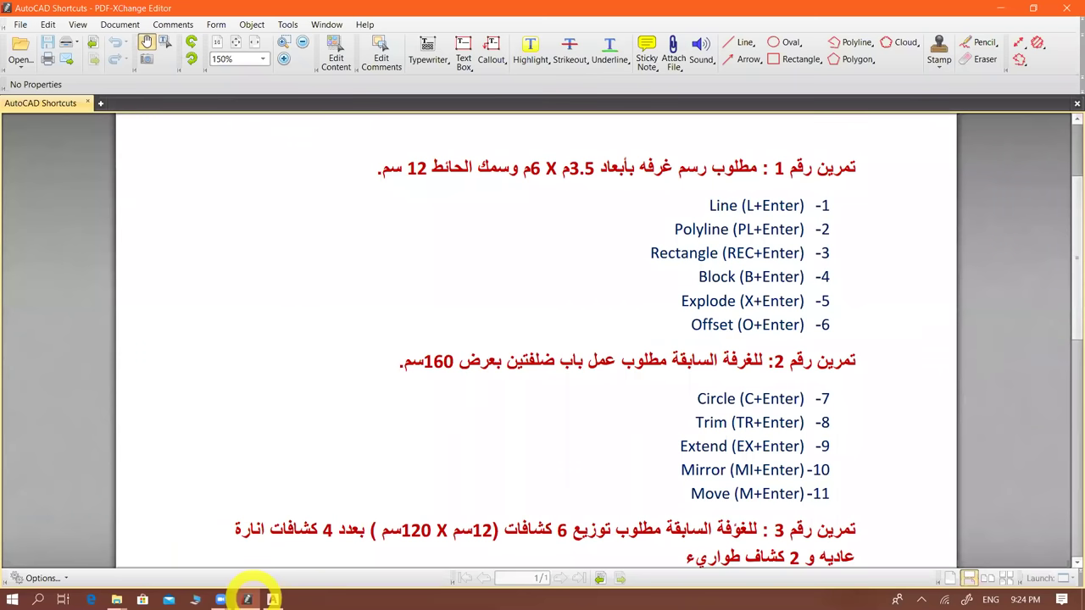
pyautogui.click(276, 587)
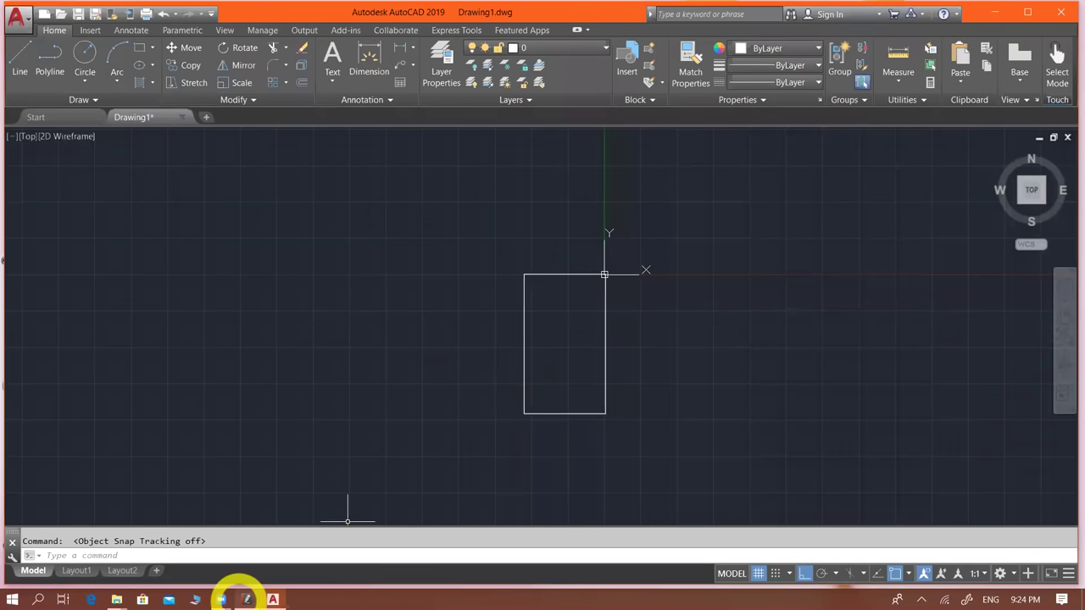
pyautogui.click(247, 600)
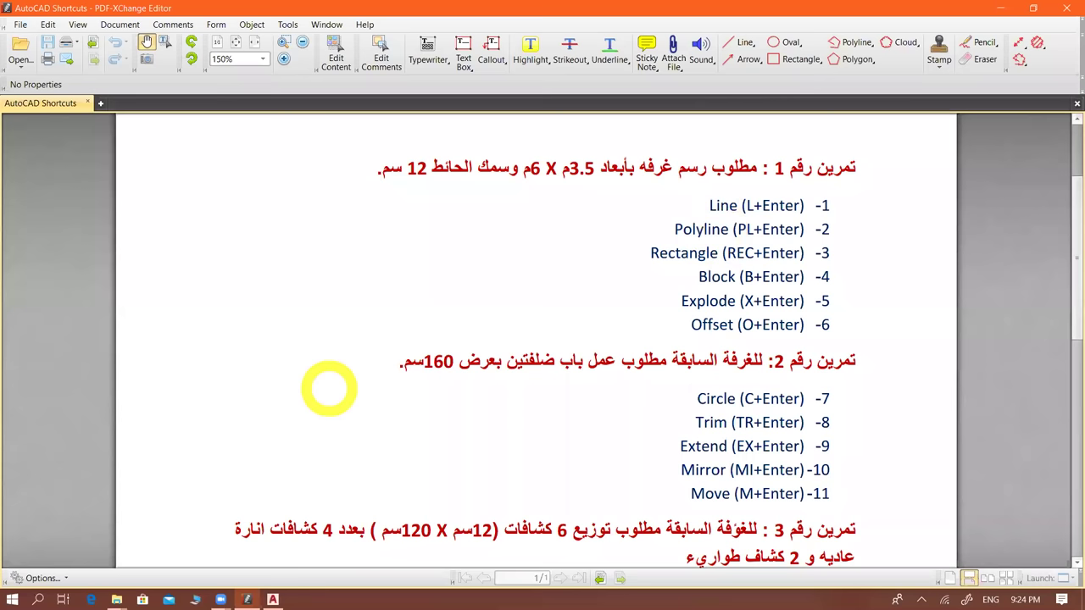
pyautogui.click(273, 599)
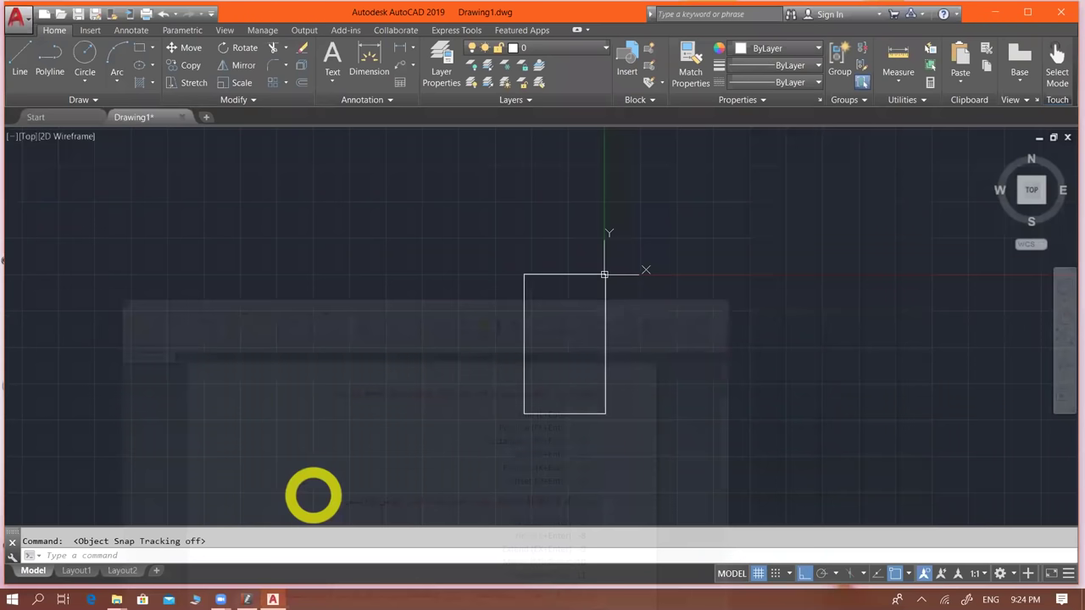
# - Select the rectangle's top and bottom edges to check them, then clear the selection
pyautogui.scroll(3, 551, 272)
pyautogui.click(530, 277)
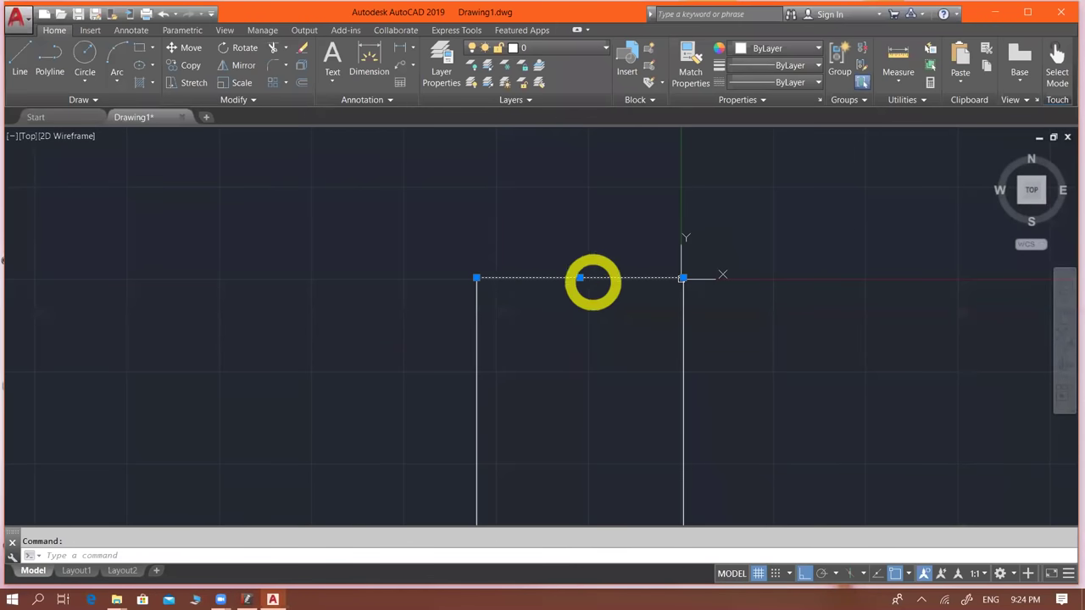
pyautogui.press('Escape')
pyautogui.scroll(-2, 534, 282)
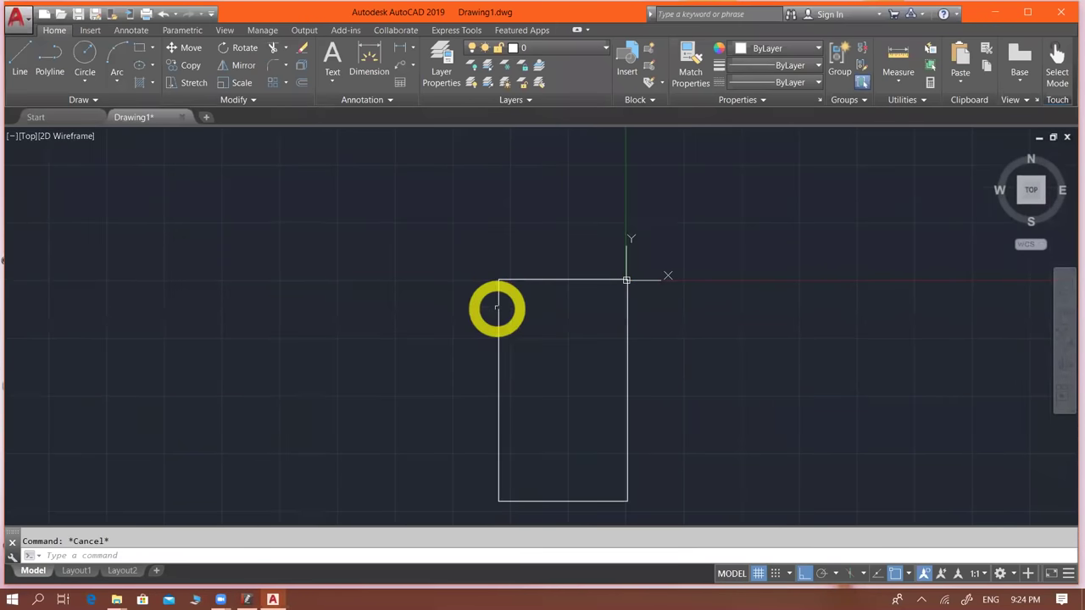
pyautogui.click(559, 501)
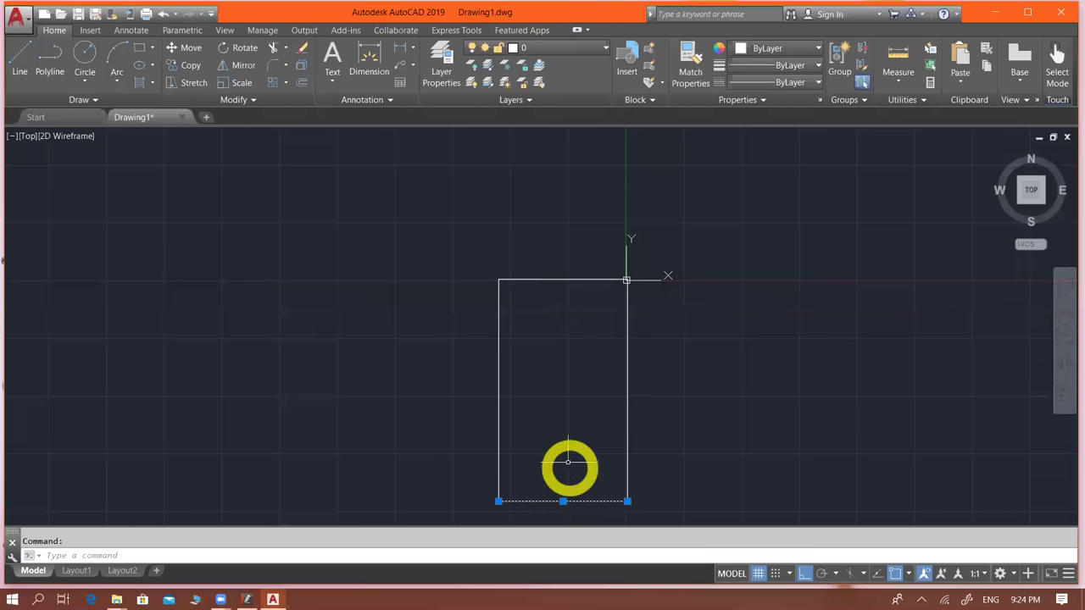
pyautogui.moveTo(568, 462); pyautogui.dragTo(587, 431, button='middle')
pyautogui.press('Escape')
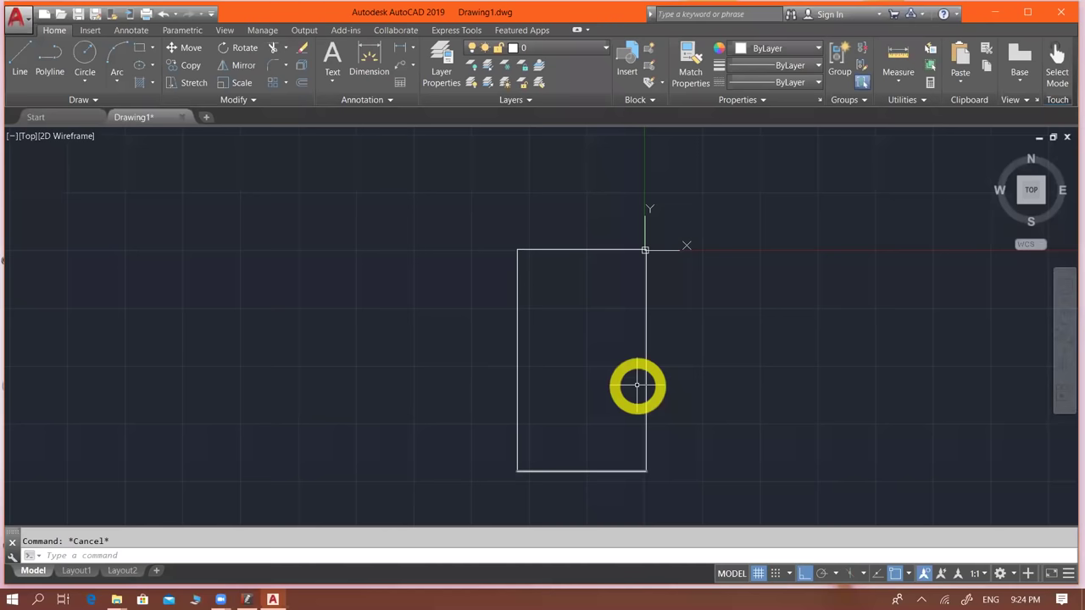
# - Adjust the drawing view and bring the AutoCAD Shortcuts exercise sheet to the front
pyautogui.moveTo(637, 385); pyautogui.dragTo(645, 389, button='middle')
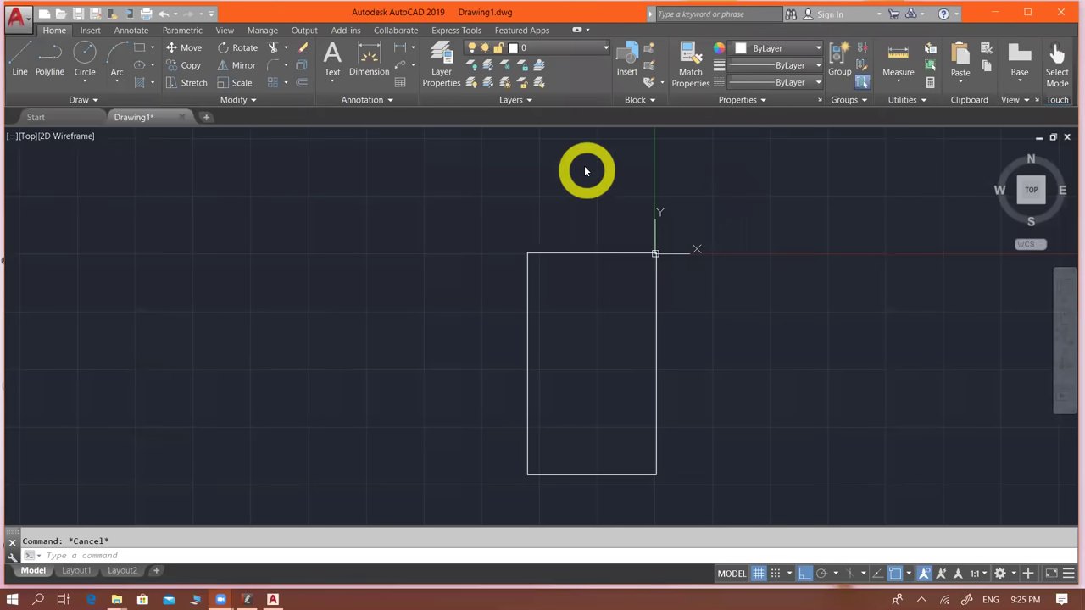
pyautogui.scroll(-2, 594, 222)
pyautogui.scroll(-1, 593, 219)
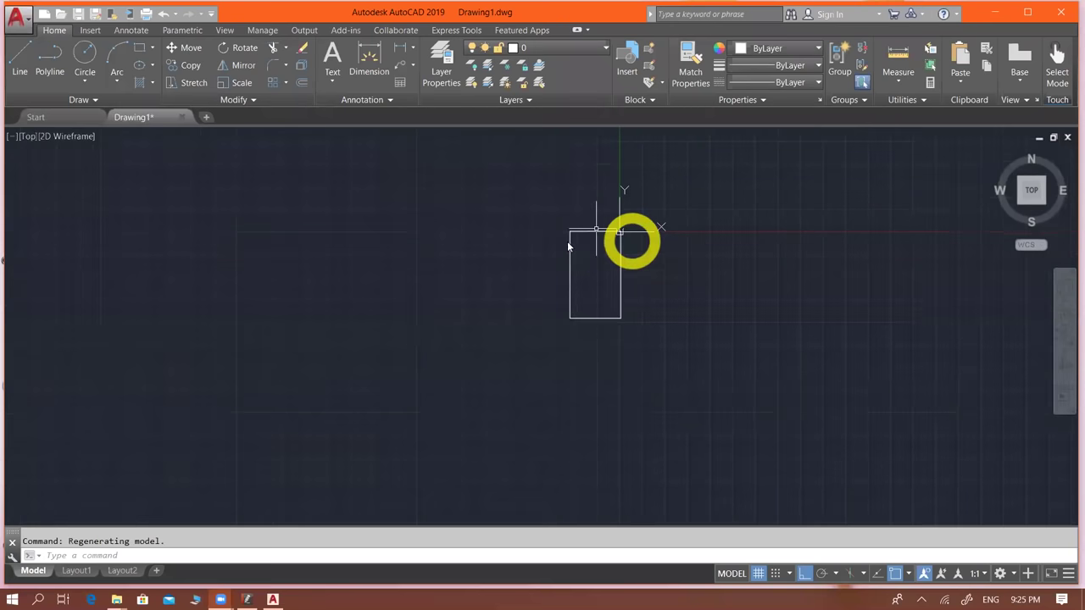
pyautogui.scroll(2, 591, 248)
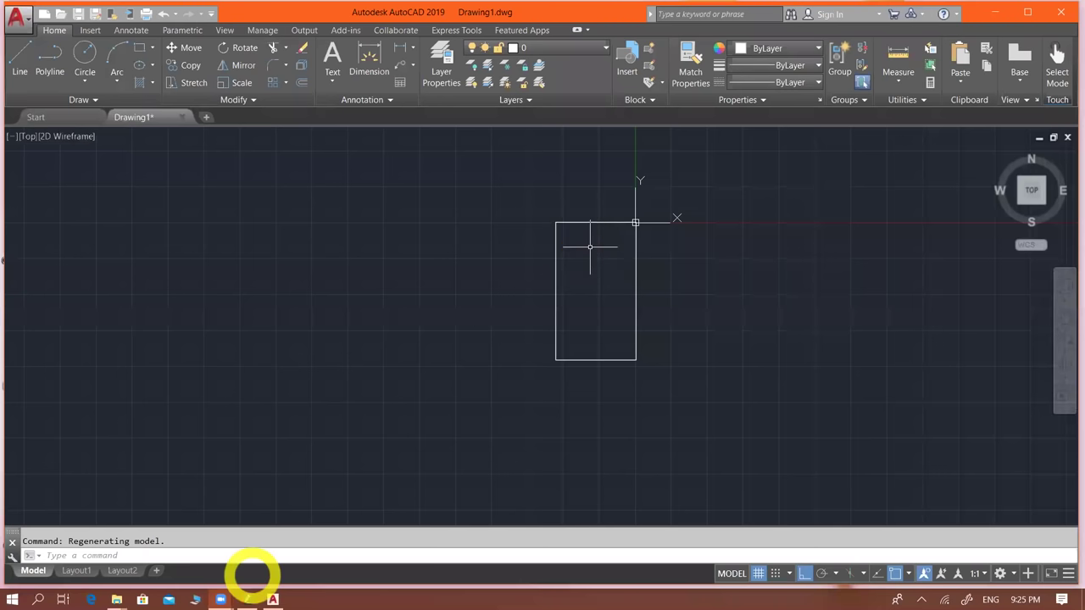
pyautogui.click(245, 599)
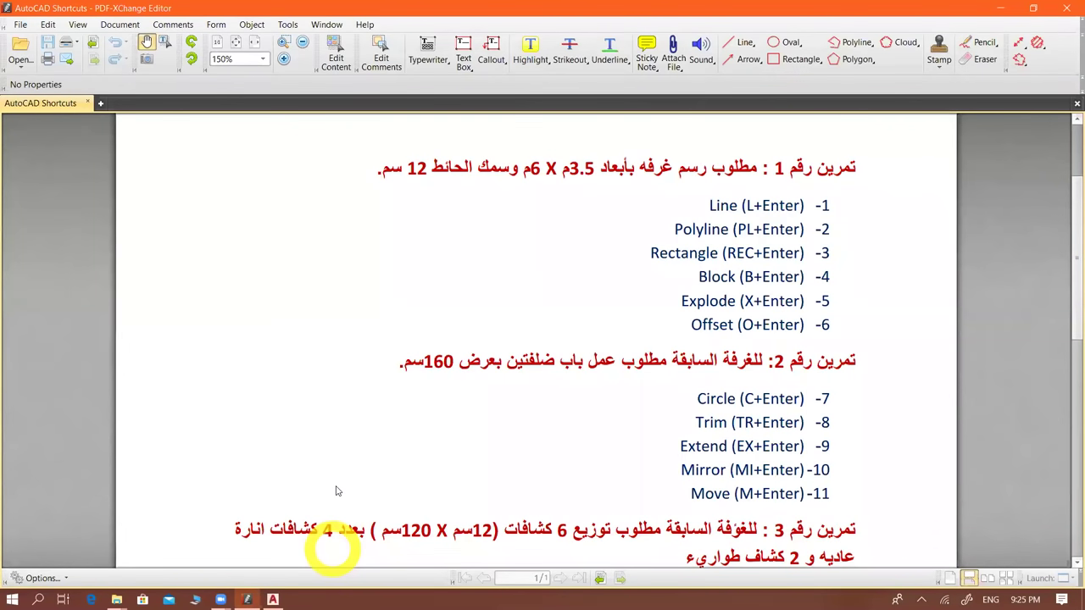
# - Draw a closed 3500 × 6000 polyline rectangle with PL, left of the first room
pyautogui.write('pPL')
pyautogui.press('Return')
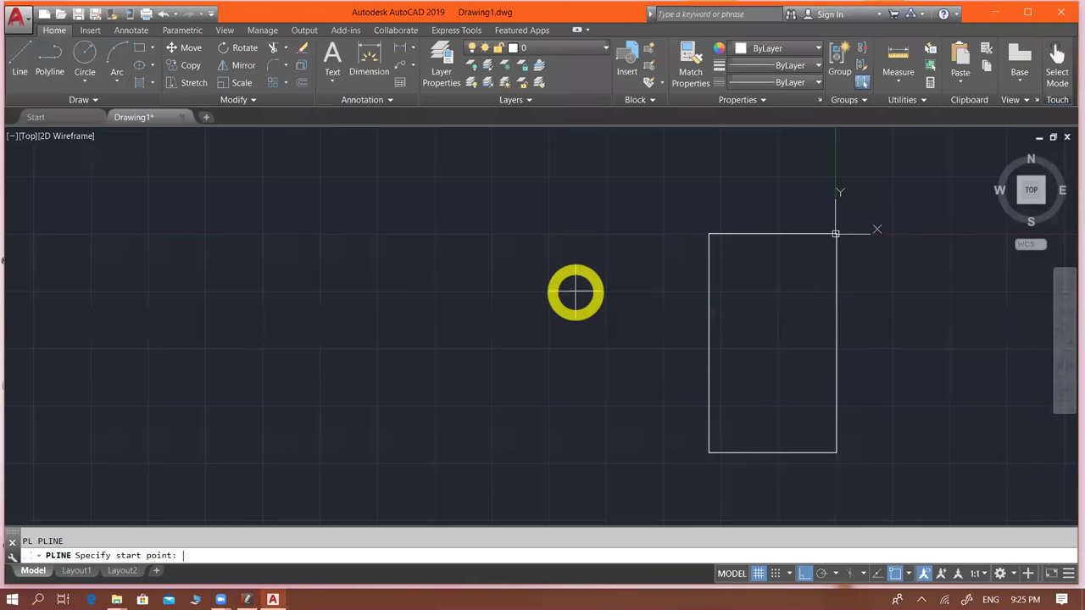
pyautogui.click(585, 234)
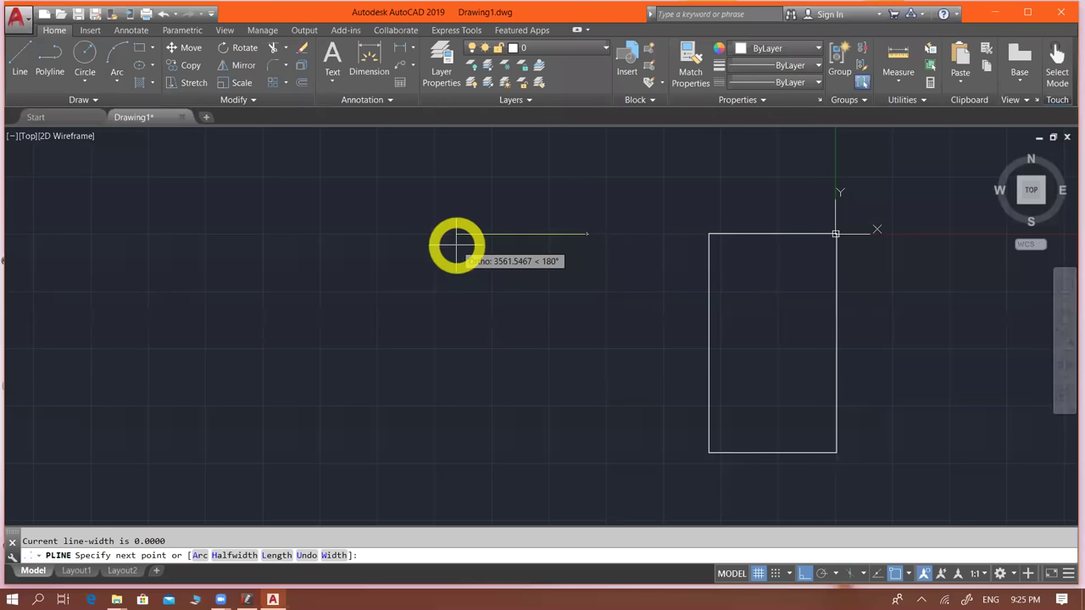
pyautogui.write('3500')
pyautogui.press('Return')
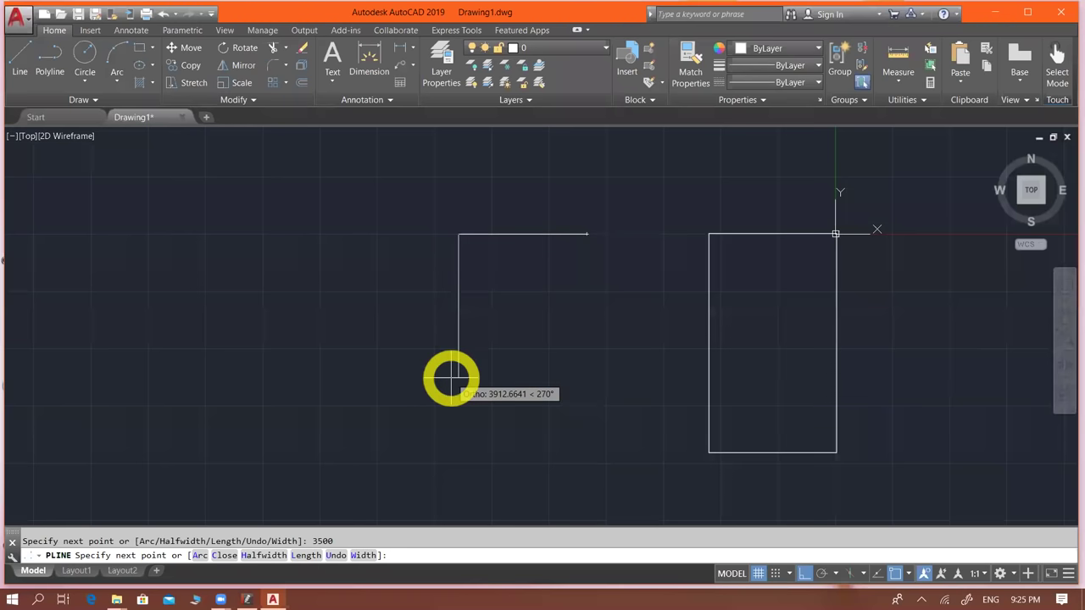
pyautogui.write('6000')
pyautogui.press('Return')
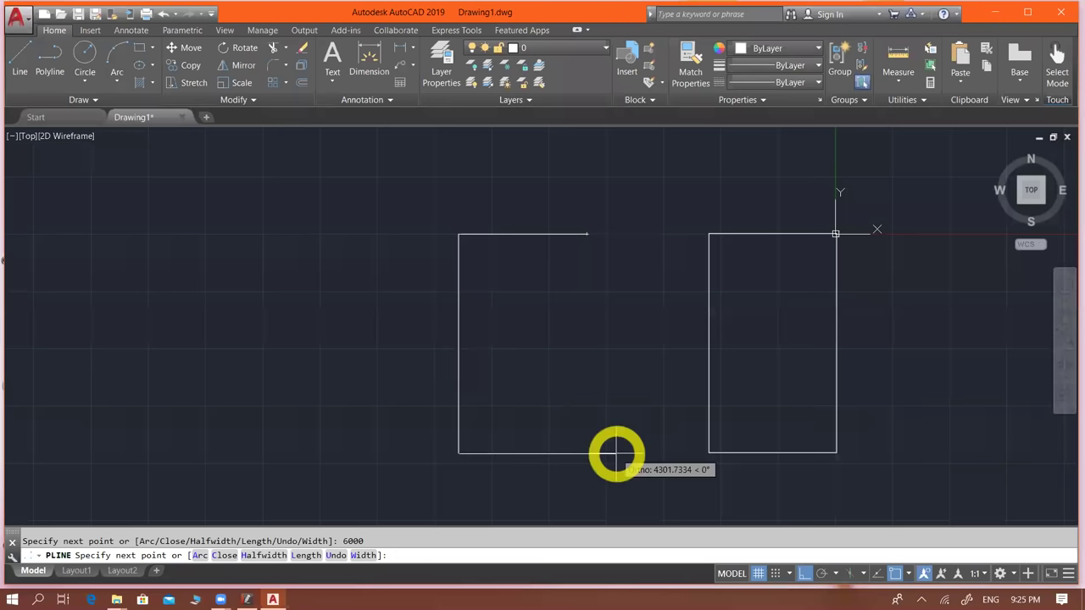
pyautogui.write('3')
pyautogui.write('500')
pyautogui.press('Return')
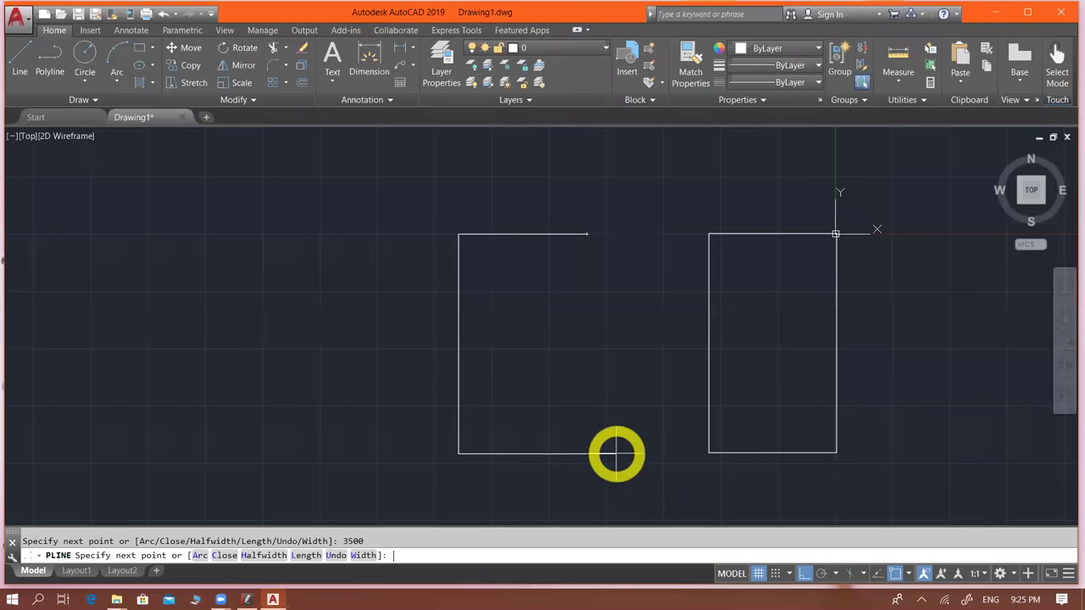
pyautogui.click(586, 234)
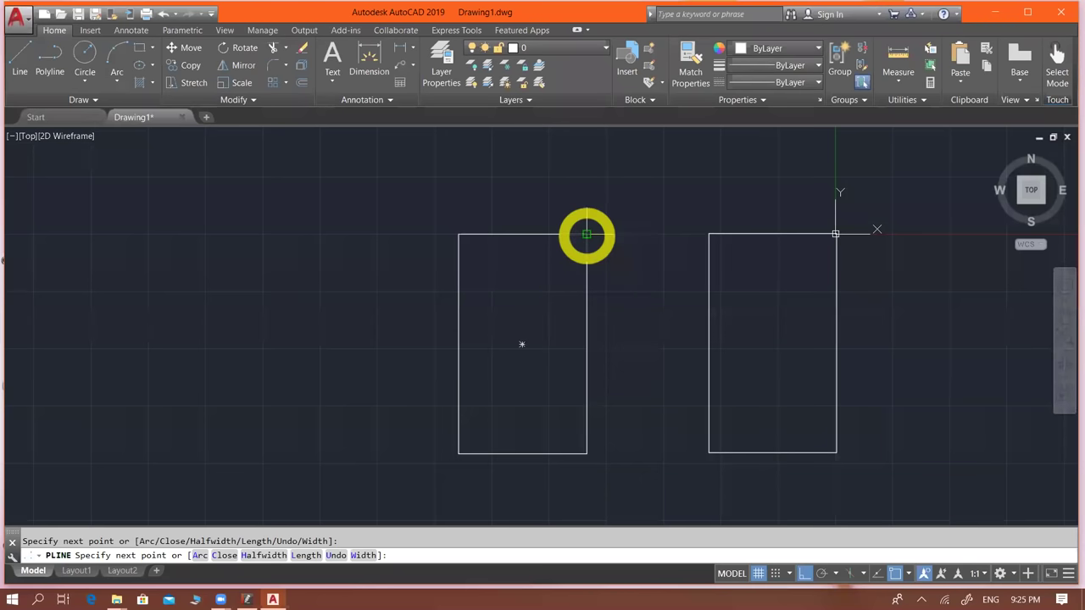
pyautogui.press('Escape')
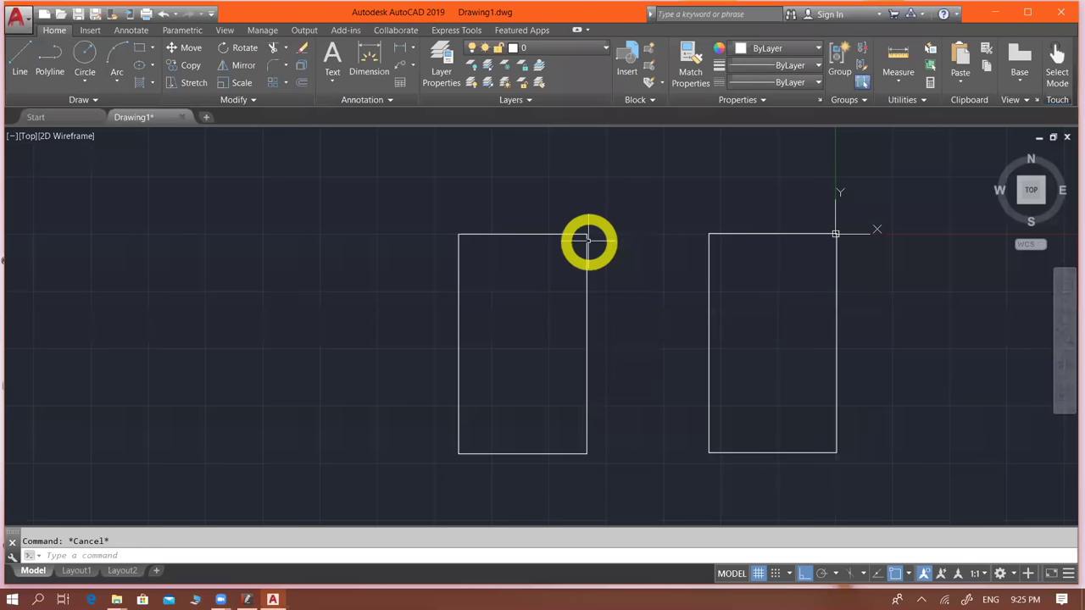
pyautogui.scroll(-1, 598, 288)
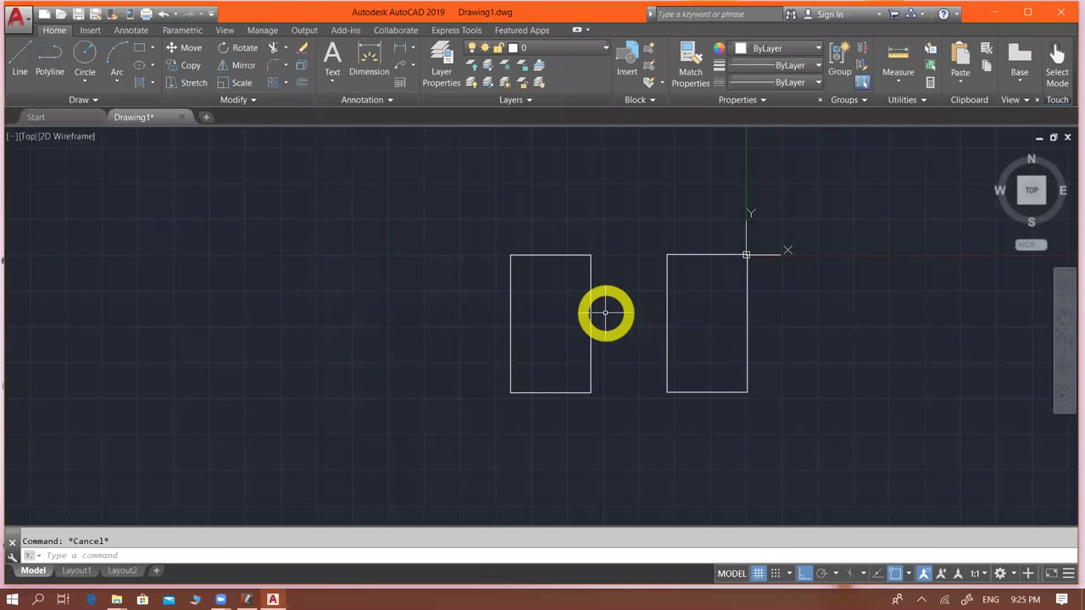
pyautogui.scroll(1, 605, 312)
pyautogui.click(533, 439)
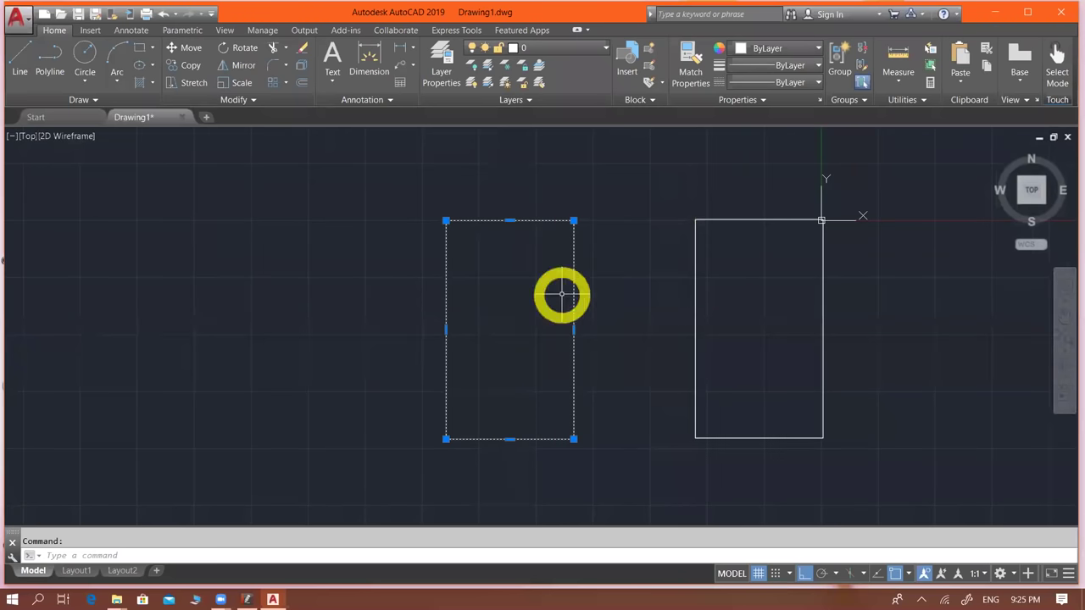
pyautogui.click(694, 271)
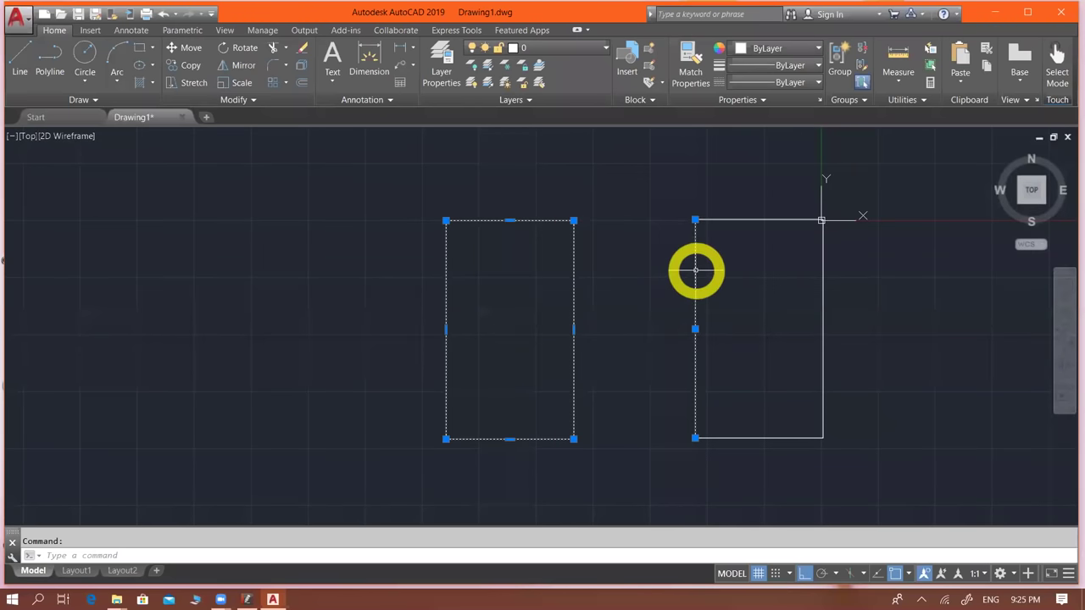
pyautogui.click(746, 220)
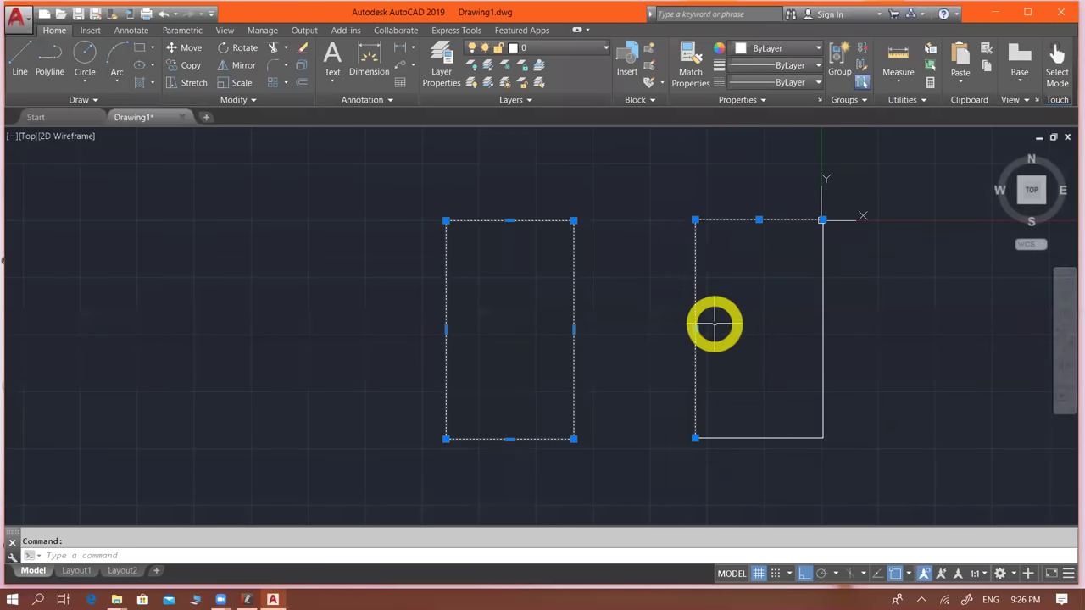
pyautogui.press('Escape')
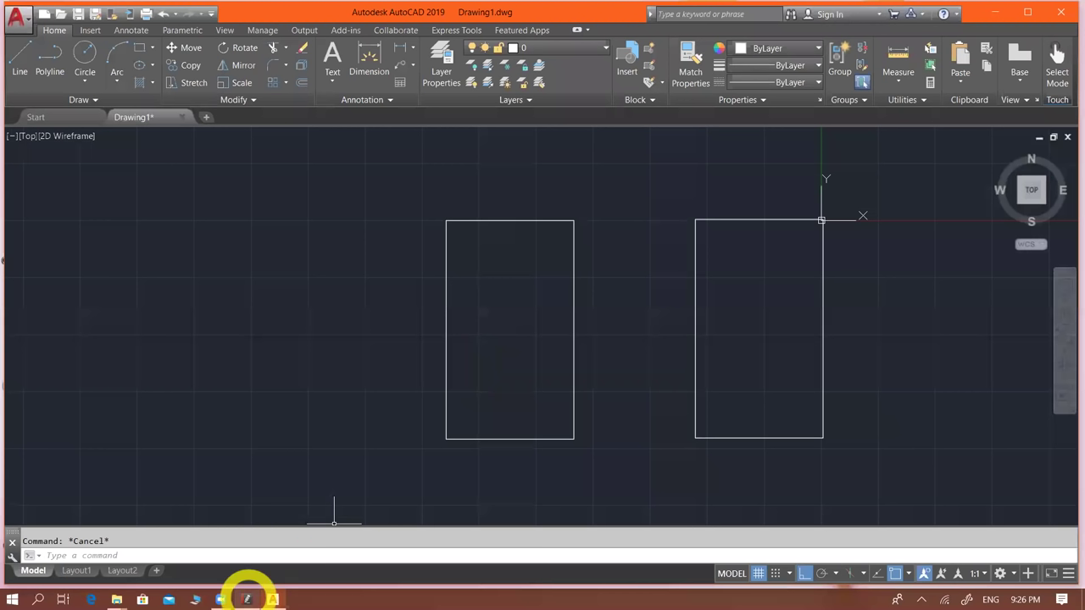
# - Review the AutoCAD Shortcuts PDF with Ctrl+scroll zooming, then return to the drawing and pan it right
pyautogui.click(246, 599)
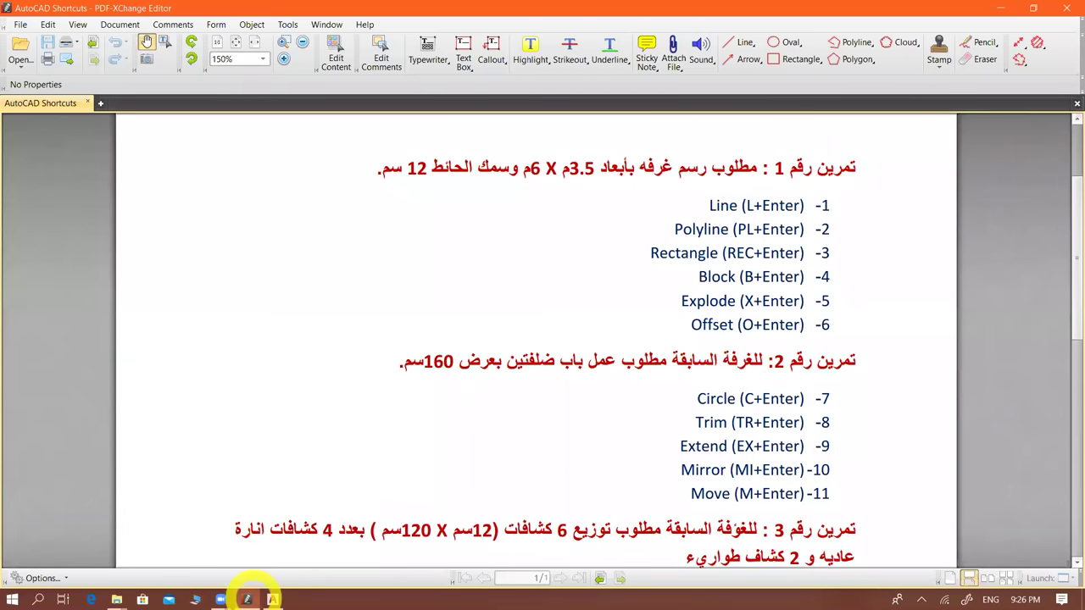
pyautogui.click(249, 597)
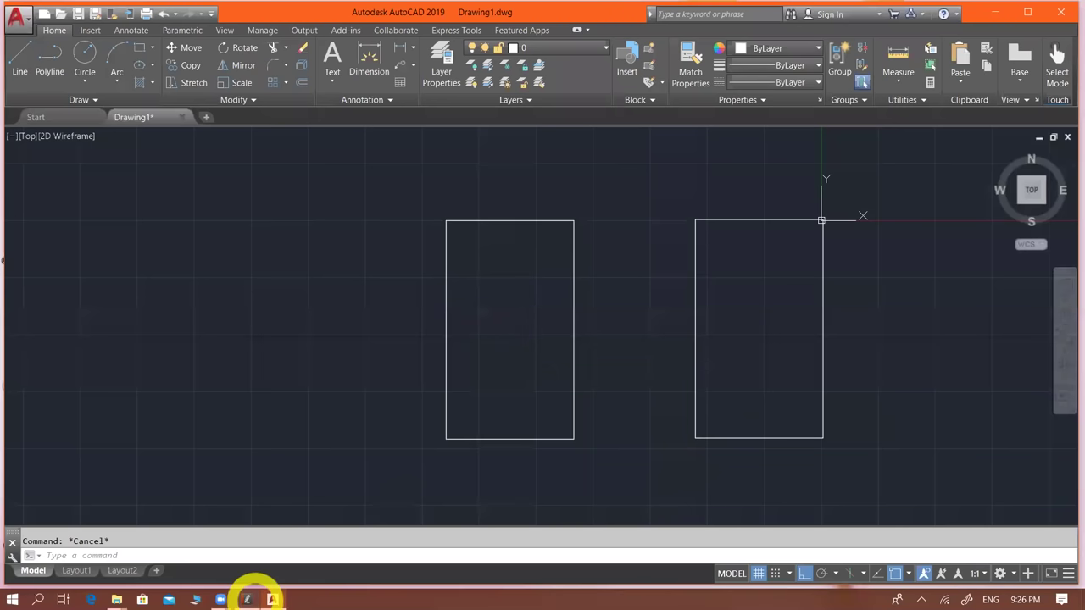
pyautogui.click(247, 599)
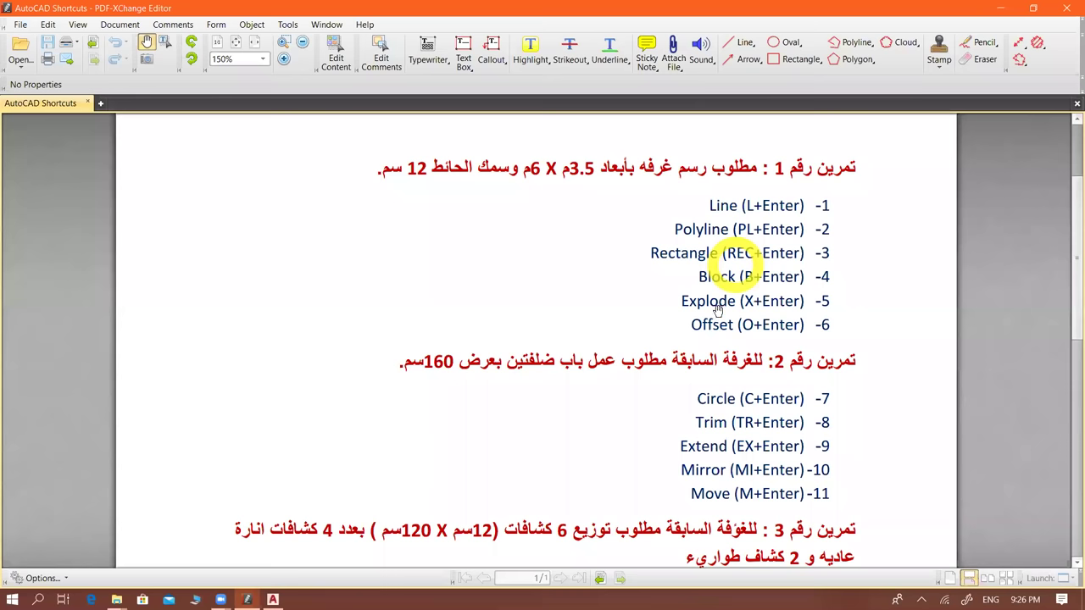
pyautogui.press('ctrl')
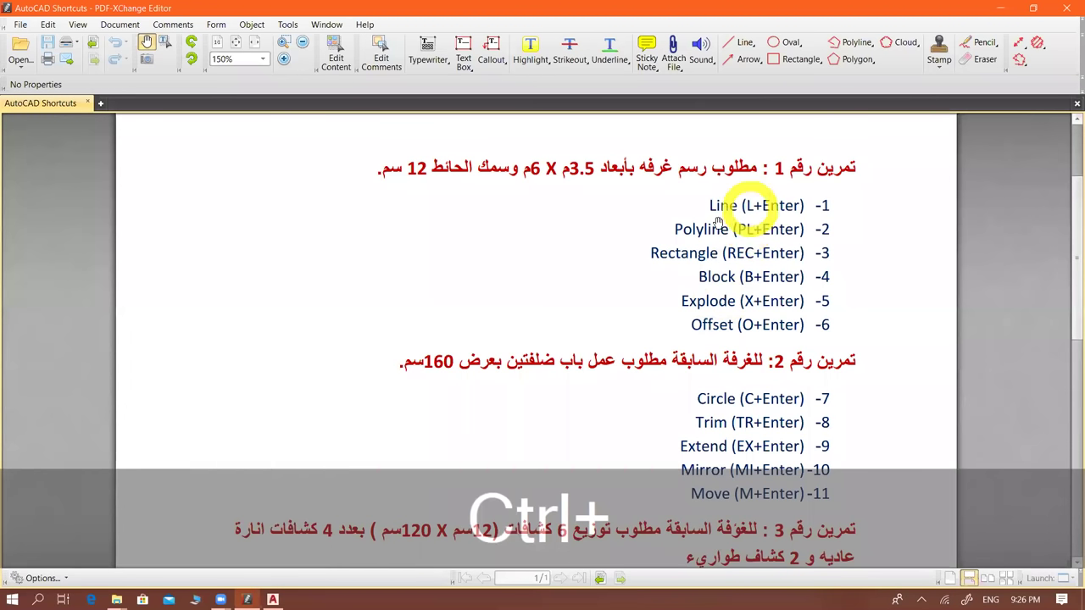
pyautogui.keyDown('ctrl'); pyautogui.scroll(-3, 747, 212); pyautogui.keyUp('ctrl')
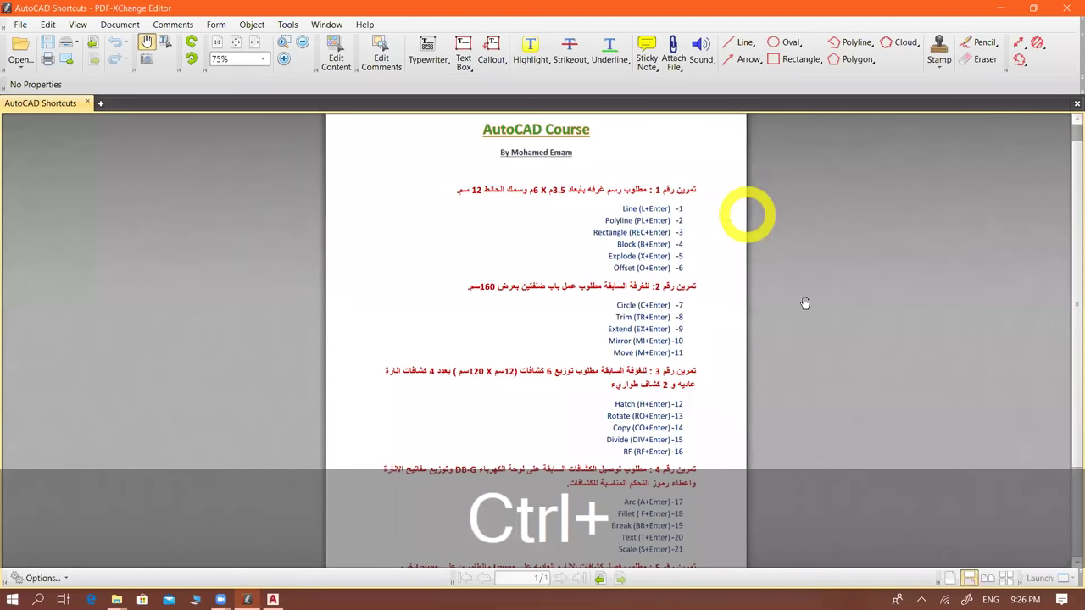
pyautogui.keyDown('ctrl'); pyautogui.scroll(3, 807, 308); pyautogui.keyUp('ctrl')
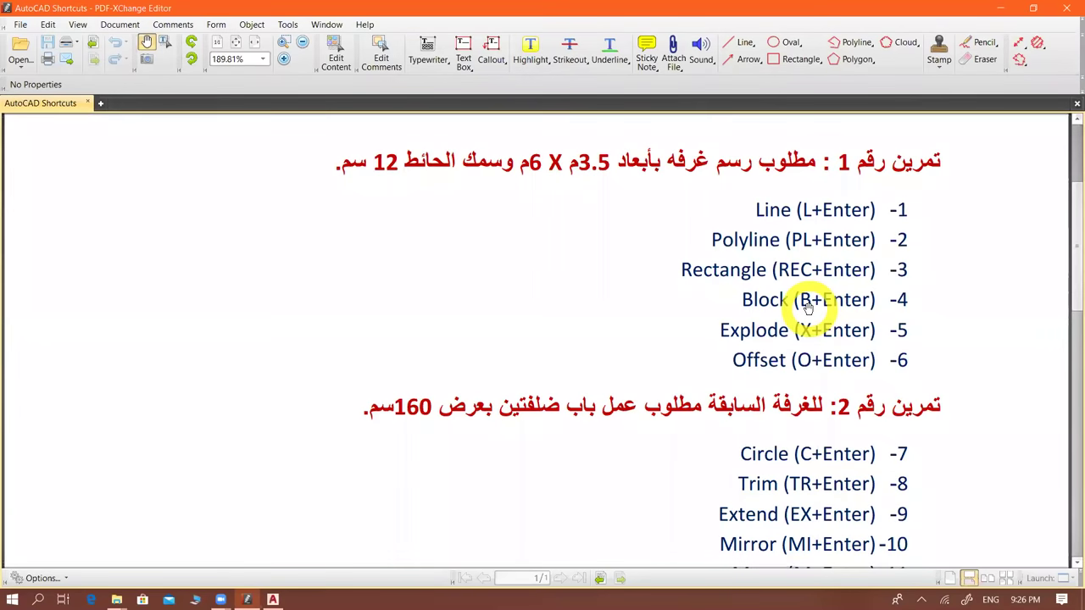
pyautogui.keyDown('ctrl'); pyautogui.scroll(-1, 748, 348); pyautogui.keyUp('ctrl')
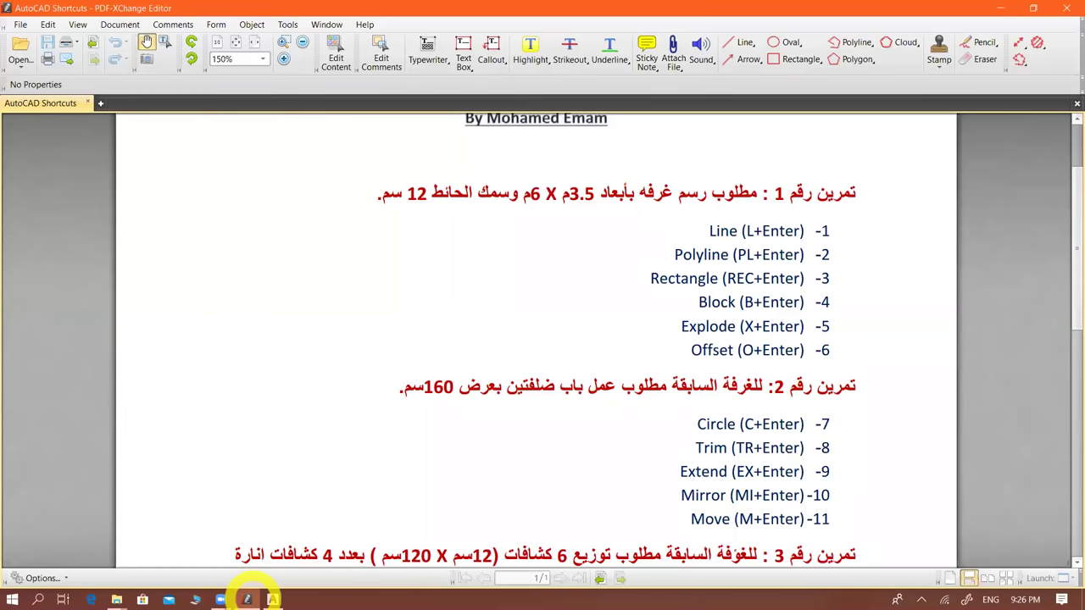
pyautogui.click(273, 599)
pyautogui.moveTo(542, 320); pyautogui.dragTo(687, 342, button='middle')
# - Start RECTANG with 'rec' and place its first corner left of the two room outlines
pyautogui.write('rec')
pyautogui.press('space')
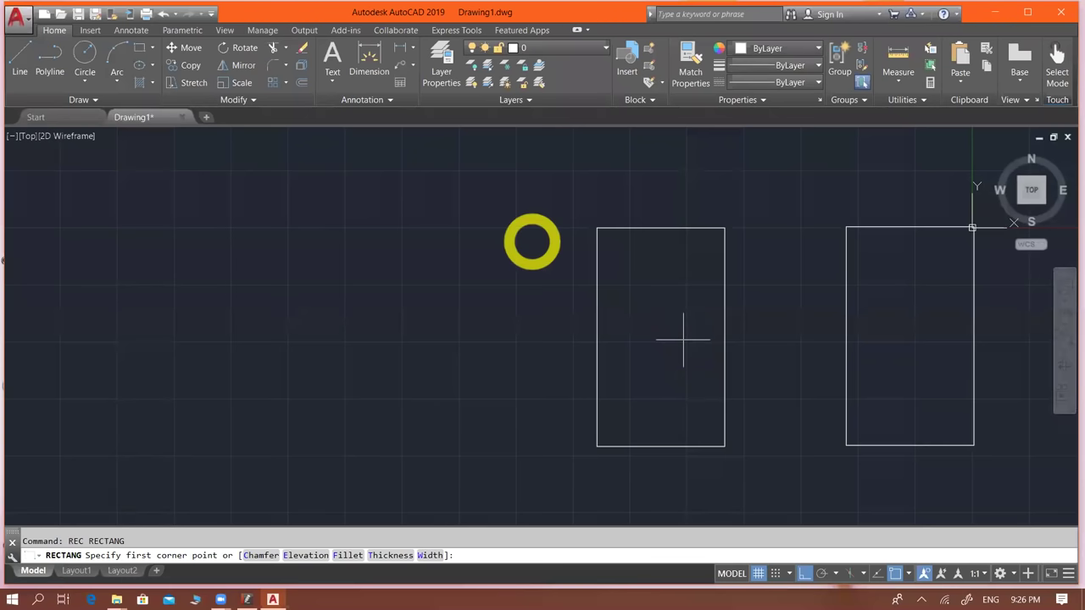
pyautogui.click(515, 228)
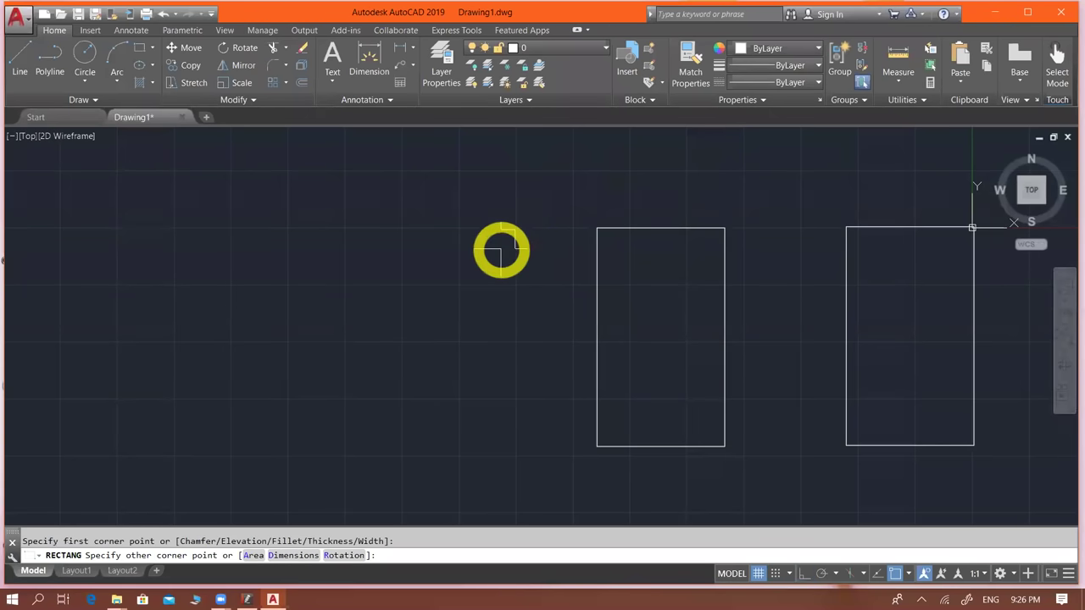
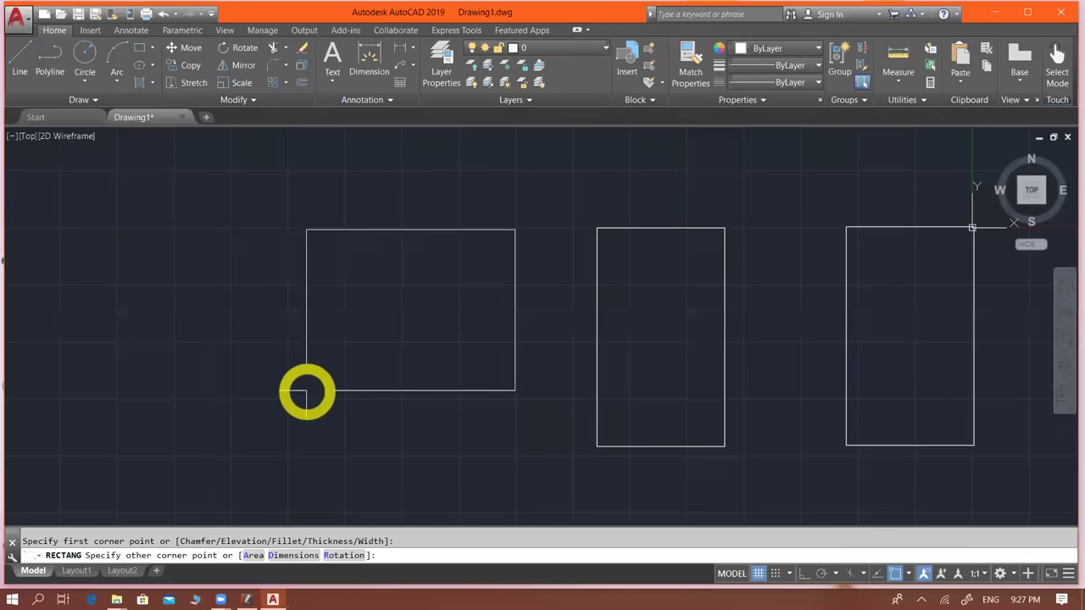
# - Draw a 3500 by 6000 rectangle with the Dimensions option and place it as the left room
pyautogui.write('d')
pyautogui.press('Return')
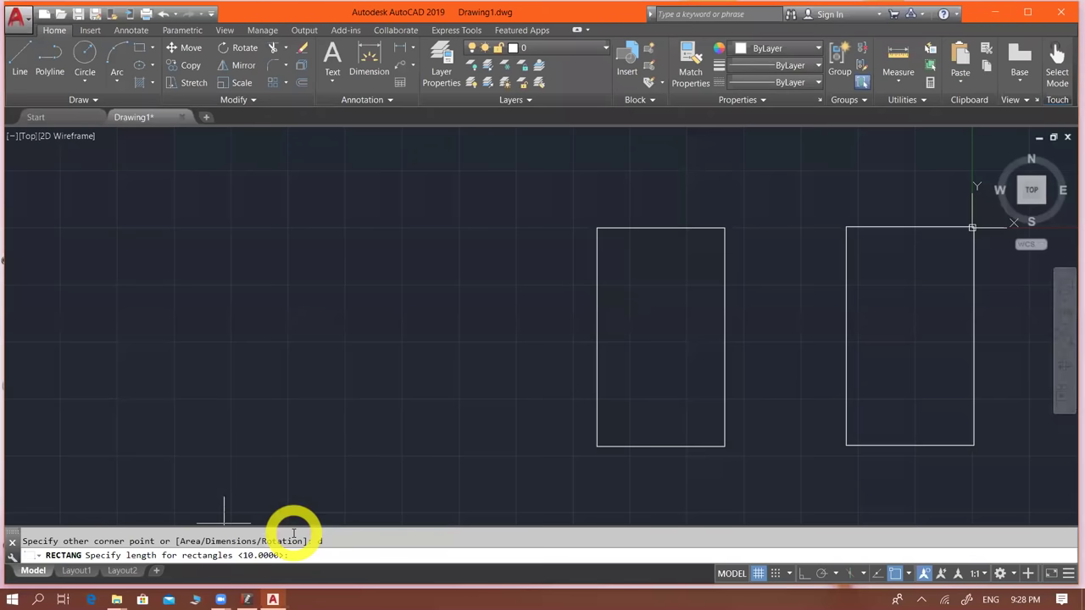
pyautogui.write('3500')
pyautogui.press('Return')
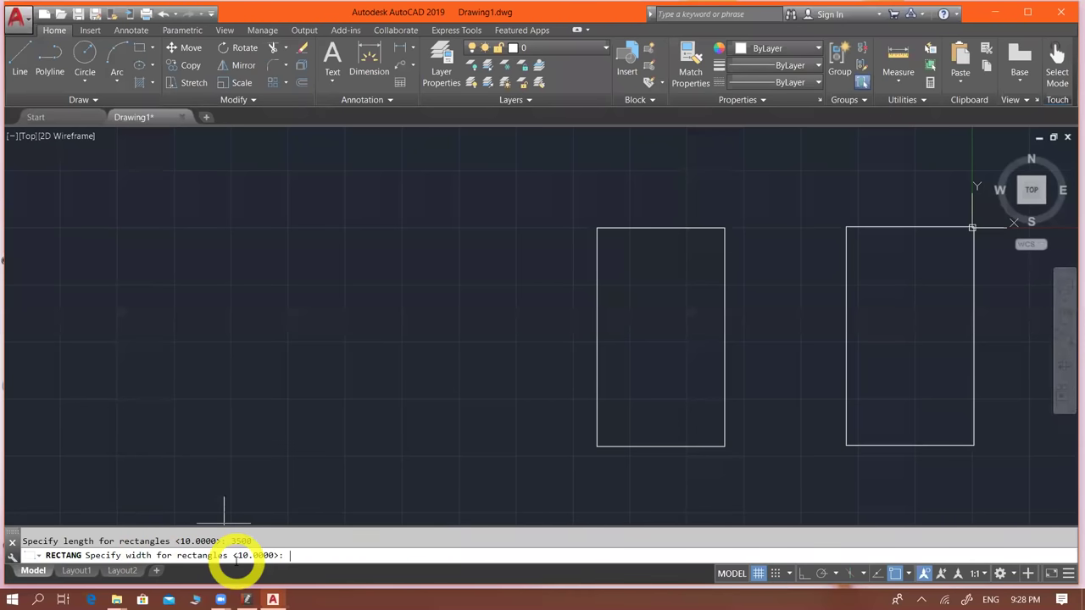
pyautogui.write('6000')
pyautogui.press('Return')
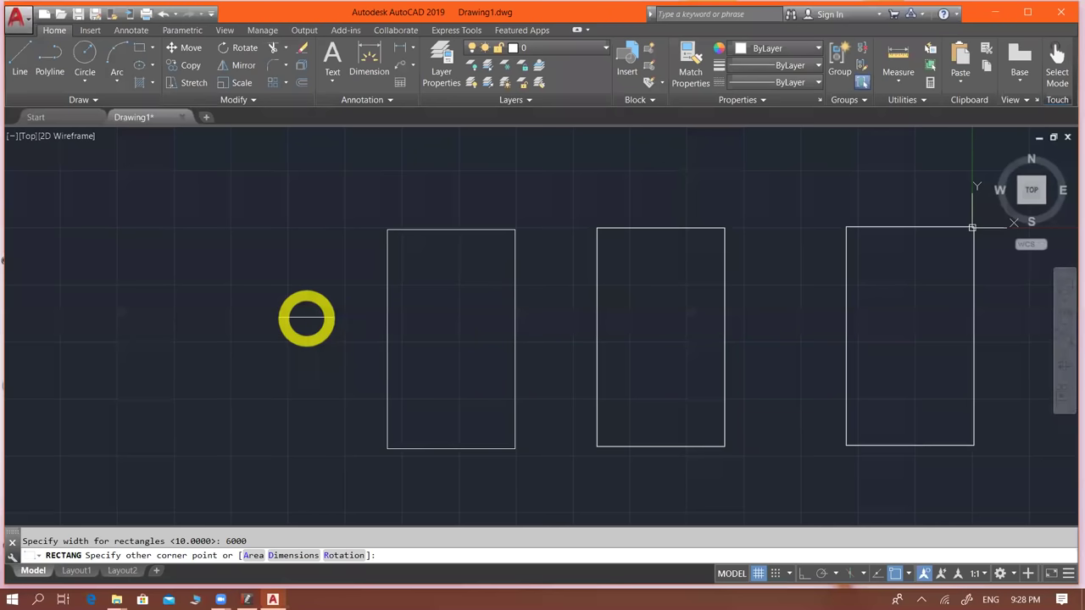
pyautogui.click(306, 318)
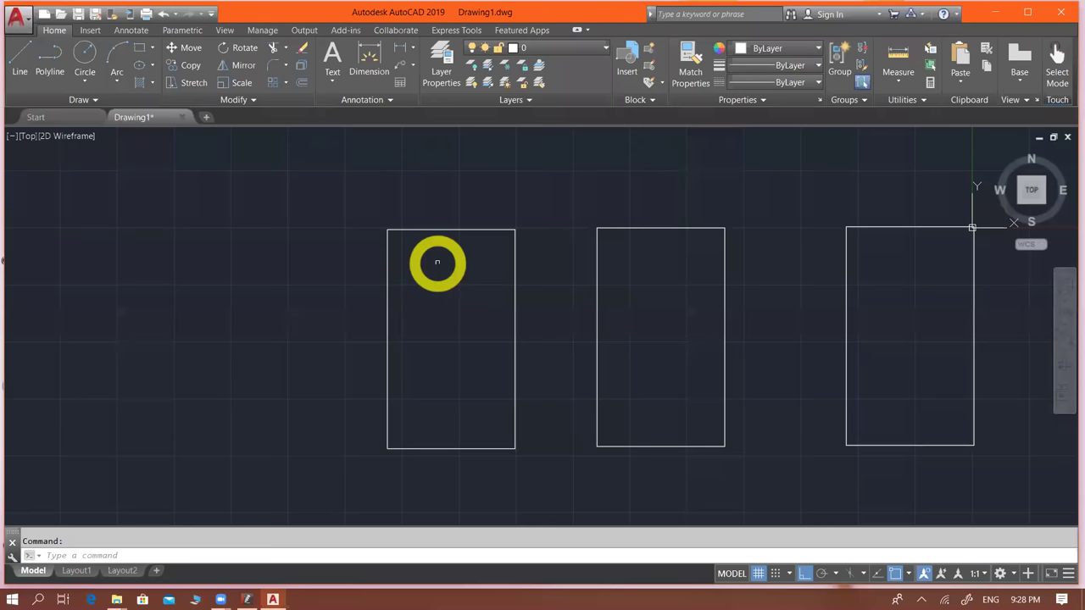
pyautogui.moveTo(438, 262); pyautogui.dragTo(422, 294)
pyautogui.scroll(-2, 422, 294)
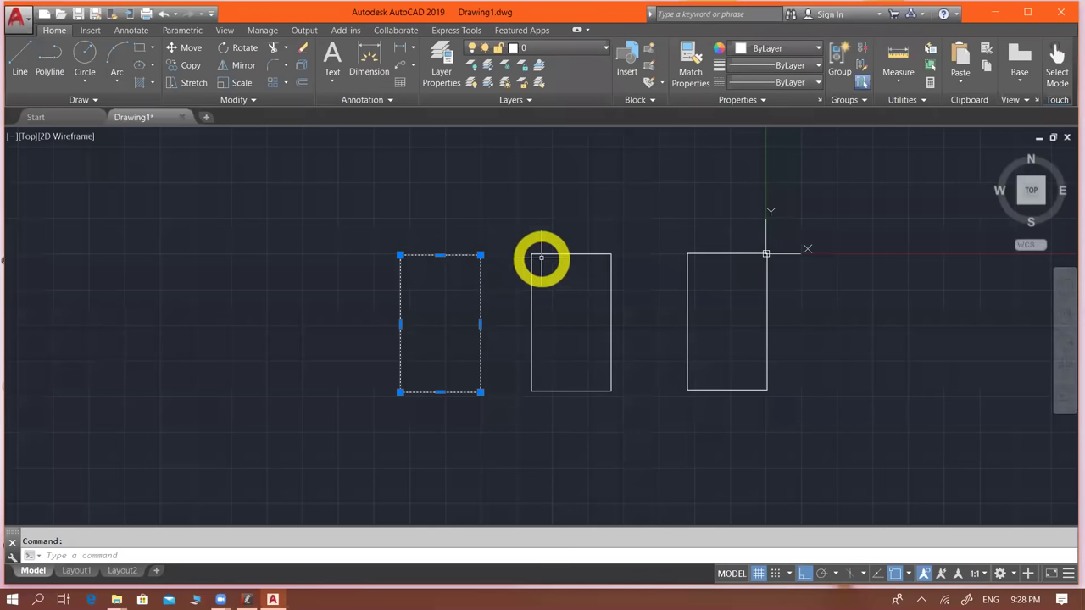
pyautogui.press('Escape')
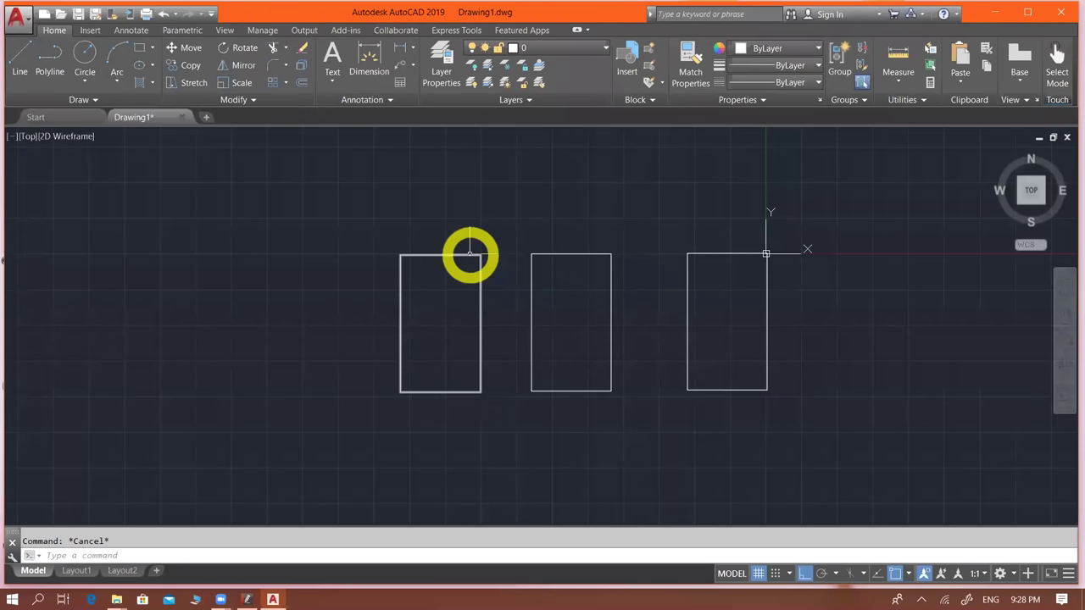
pyautogui.click(552, 253)
pyautogui.press('Escape')
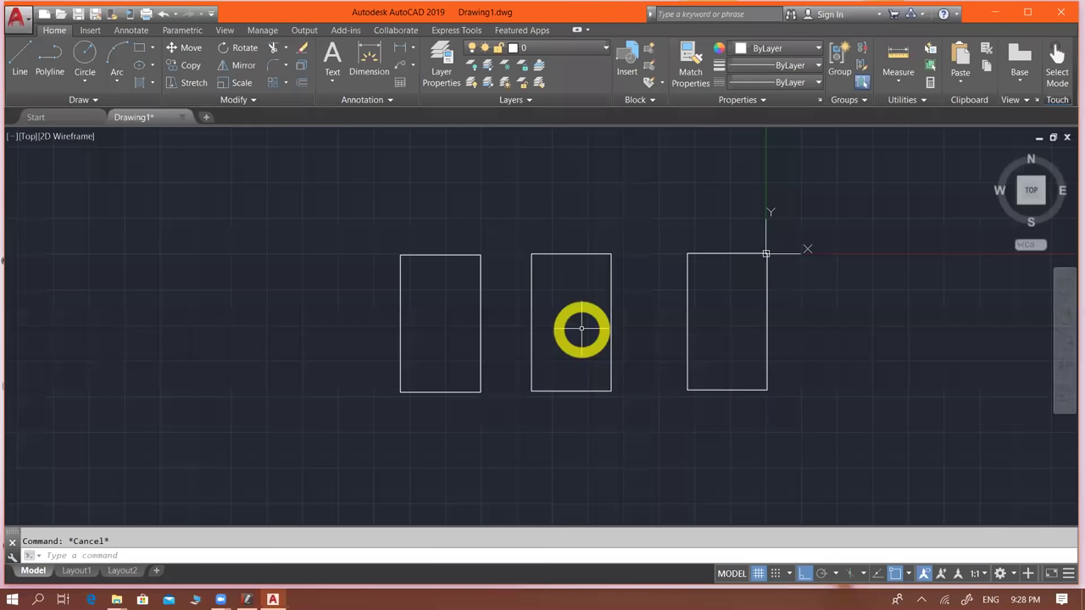
pyautogui.click(246, 600)
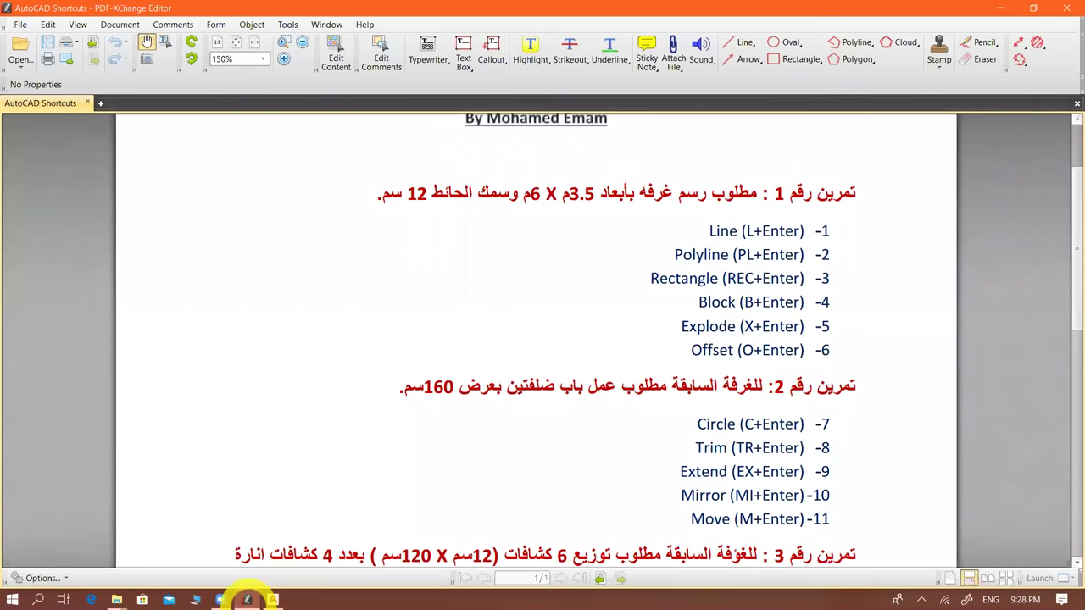
pyautogui.click(273, 599)
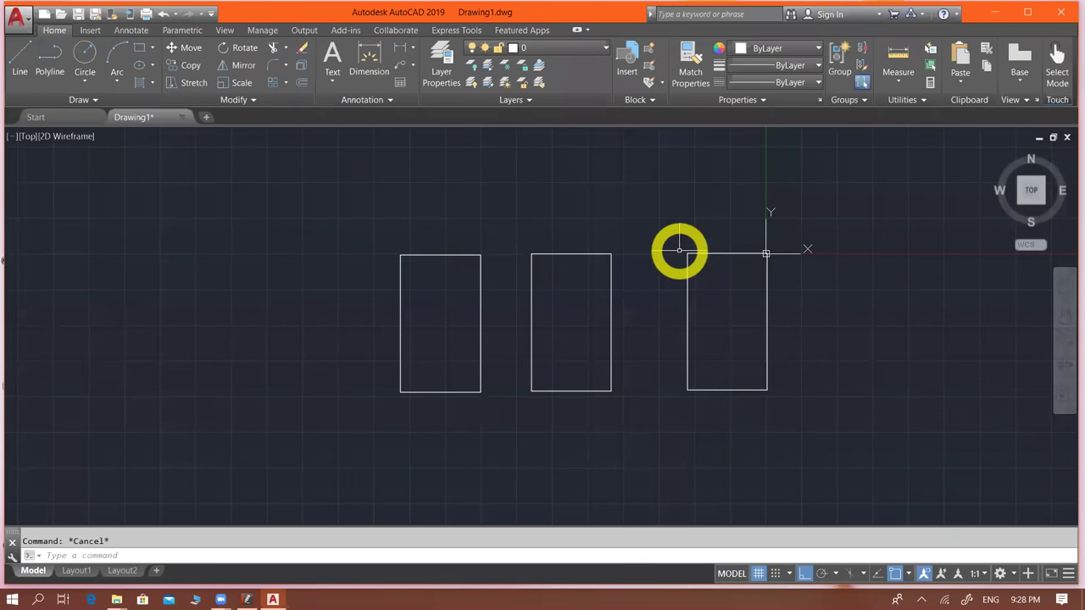
pyautogui.scroll(2, 770, 291)
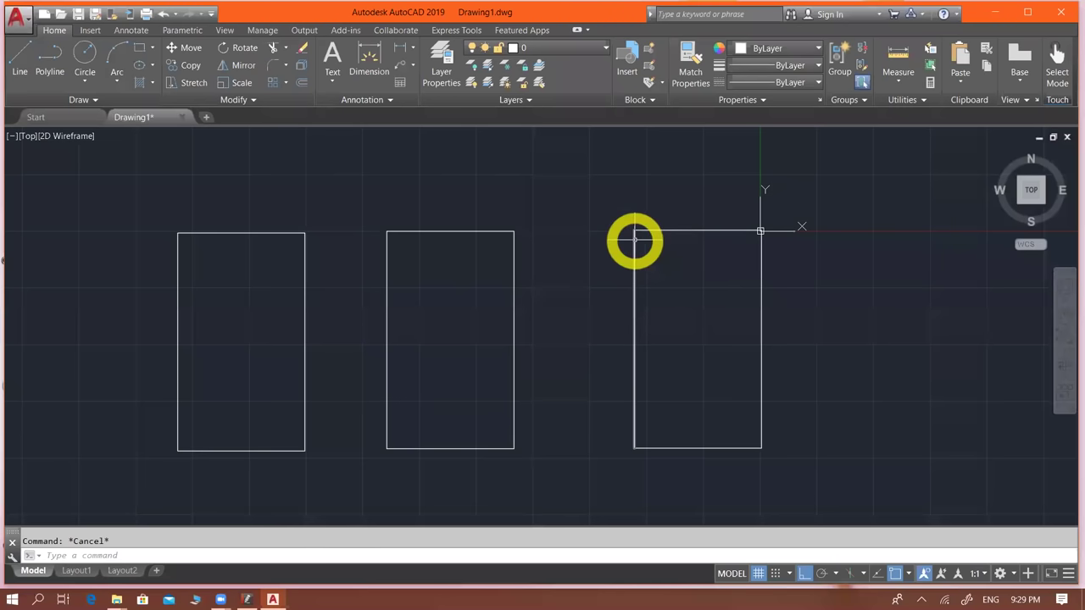
pyautogui.click(668, 229)
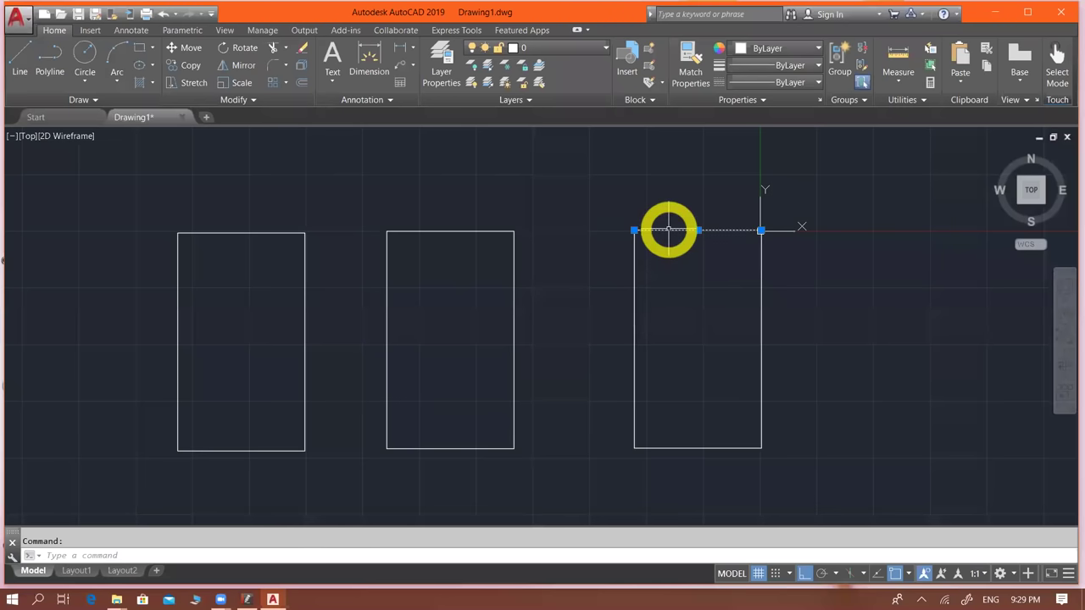
pyautogui.click(760, 271)
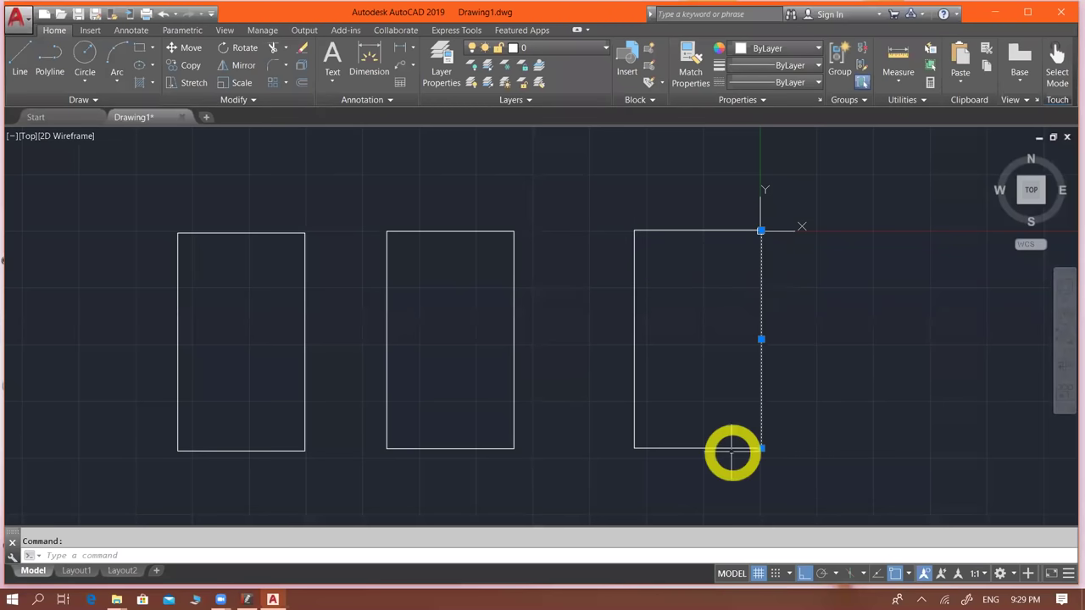
pyautogui.press('Escape')
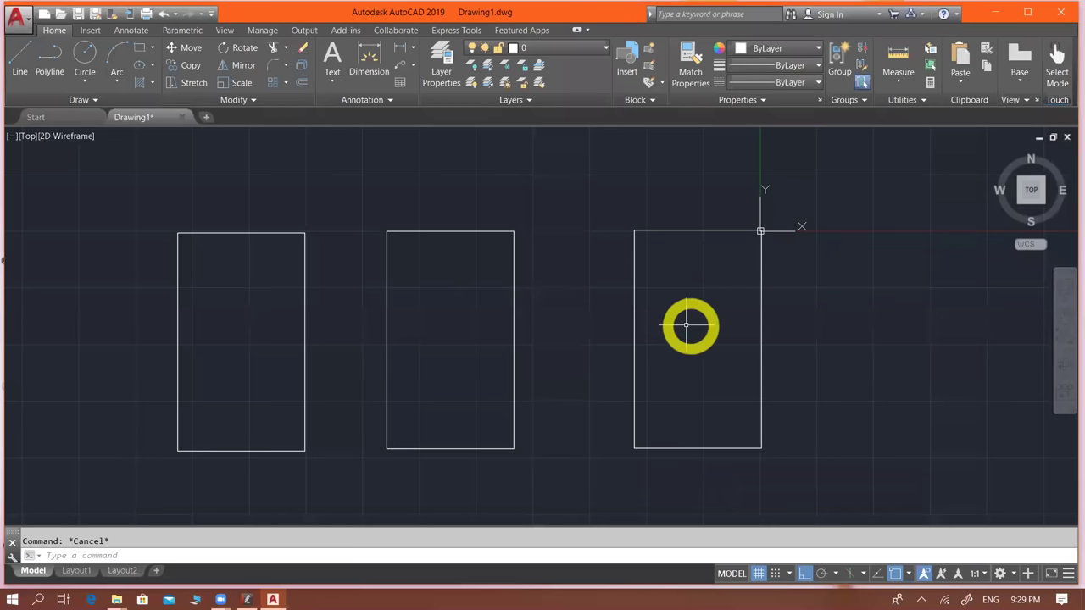
pyautogui.scroll(-4, 687, 324)
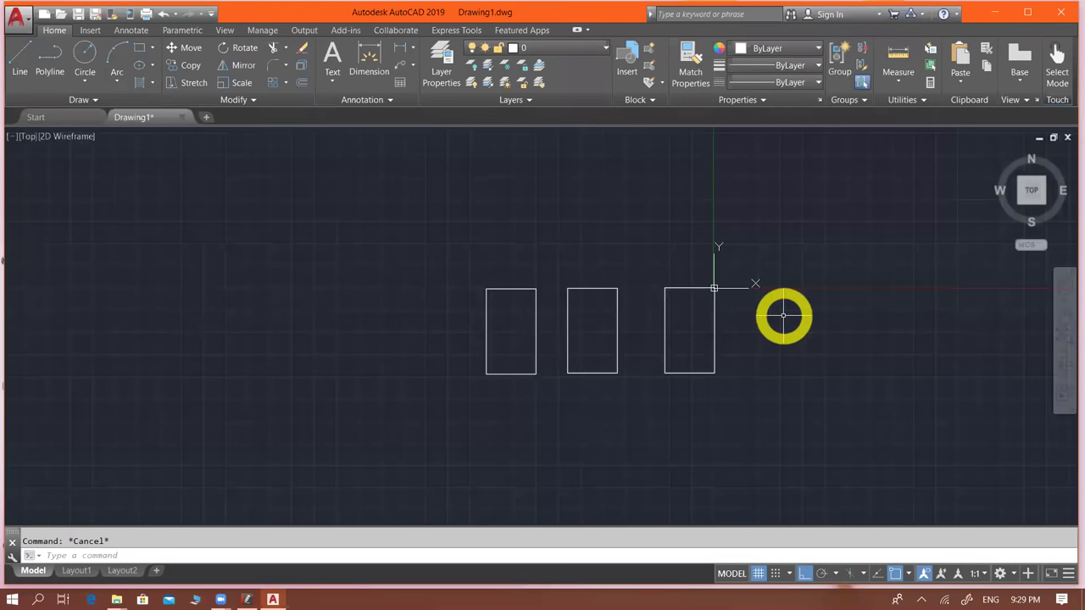
pyautogui.click(390, 223)
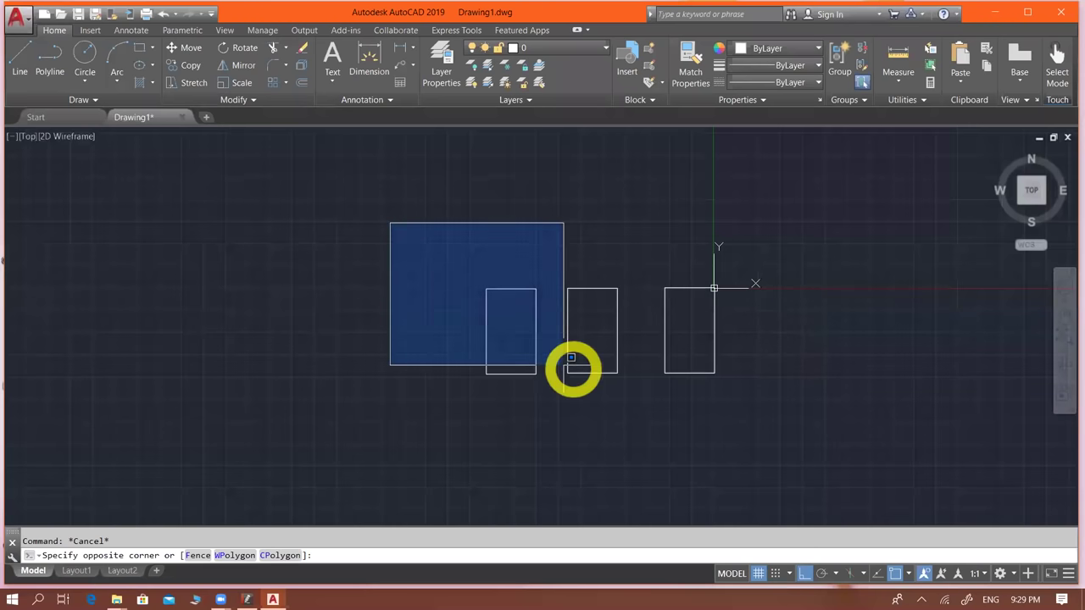
pyautogui.press('Escape')
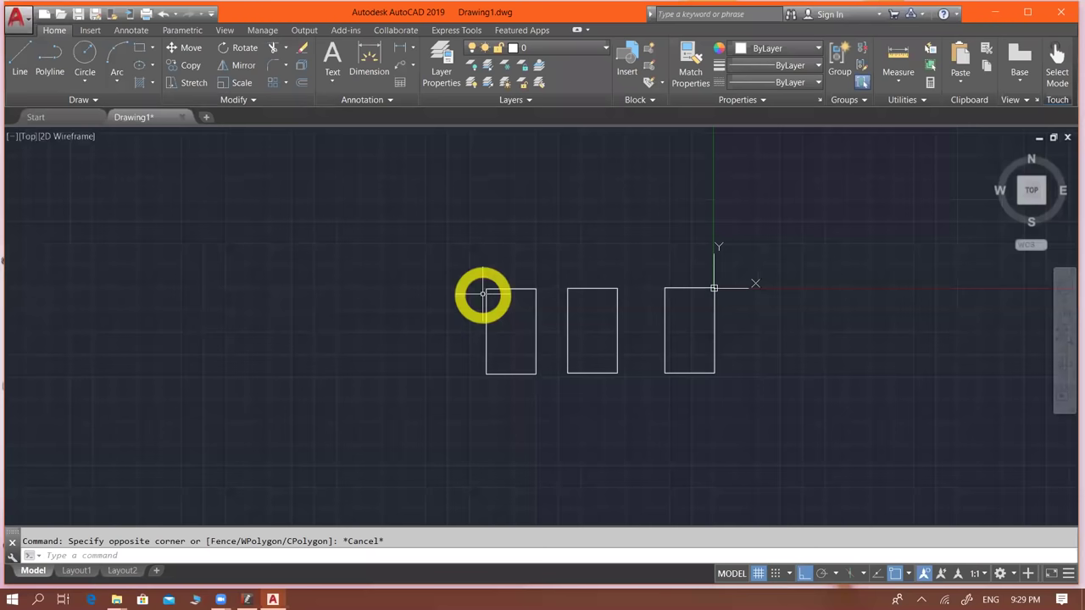
pyautogui.scroll(2, 649, 339)
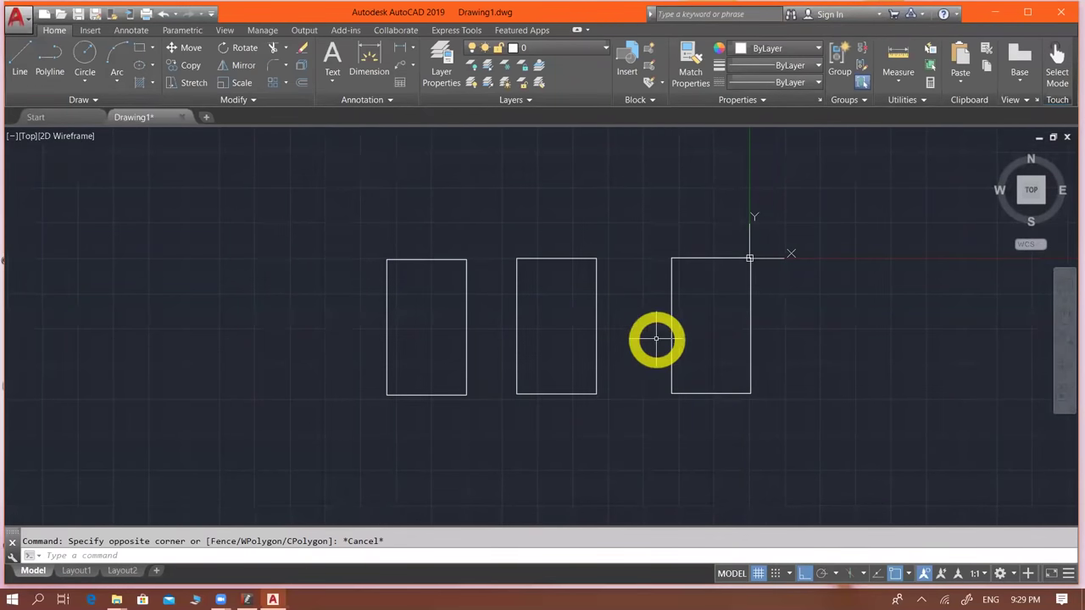
pyautogui.click(247, 599)
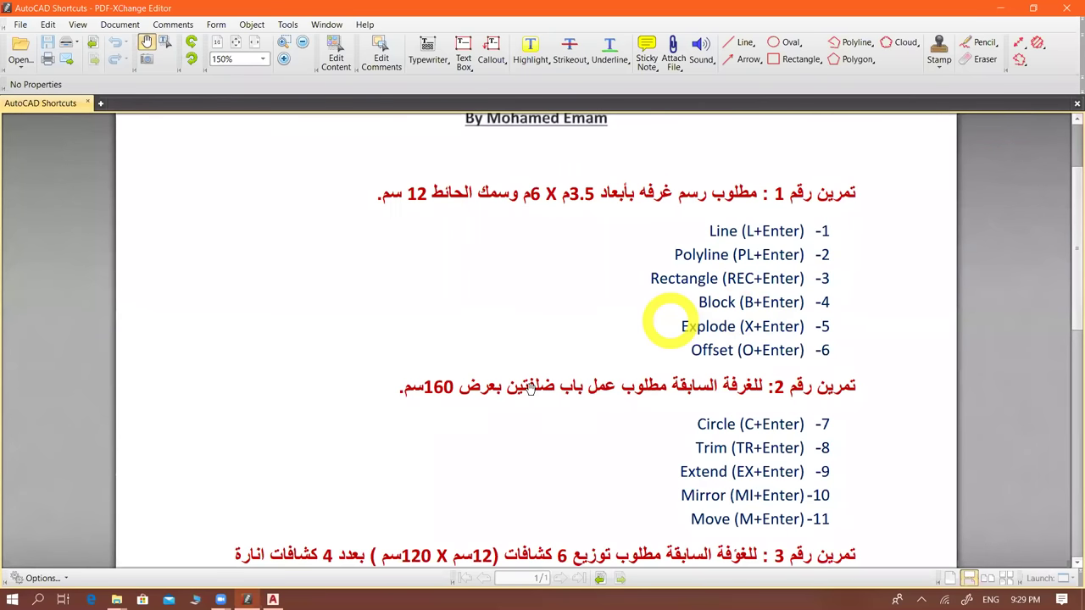
pyautogui.hotkey('alt', 'Tab')
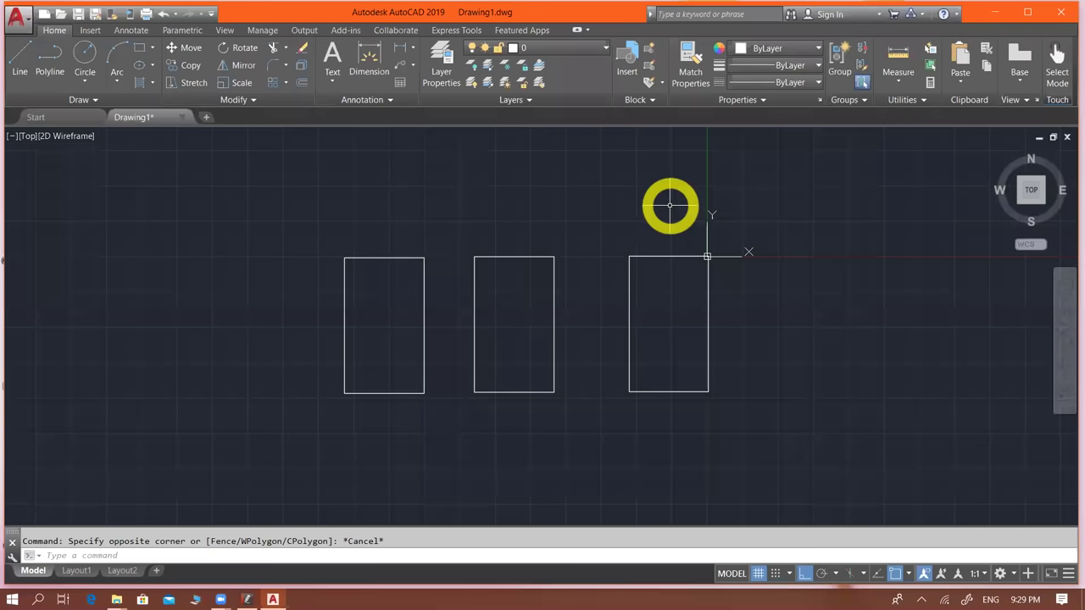
pyautogui.write('b')
pyautogui.press('Return')
pyautogui.press('Escape')
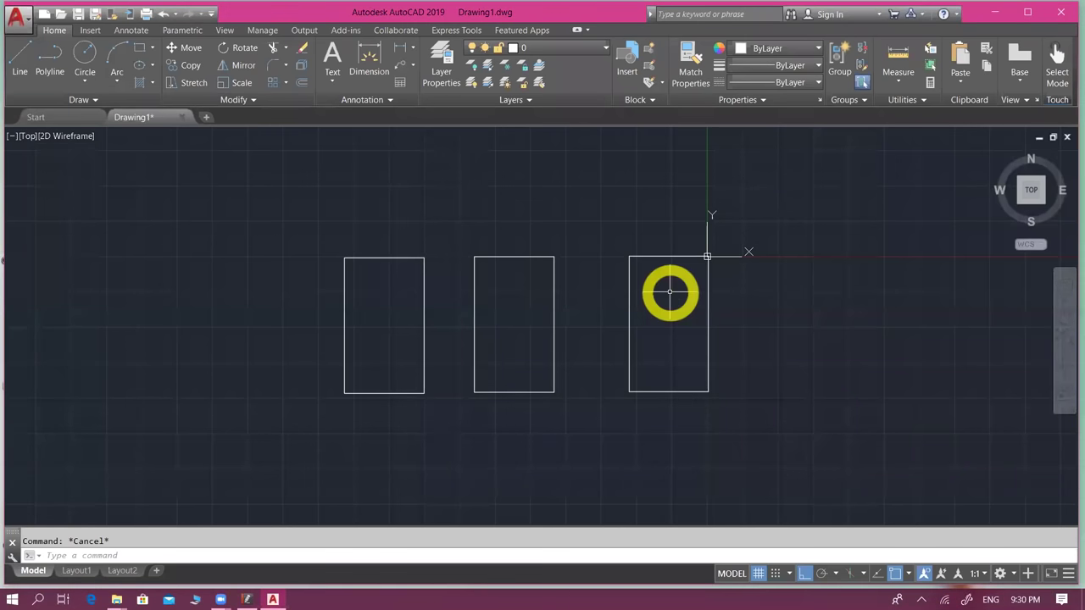
pyautogui.click(658, 256)
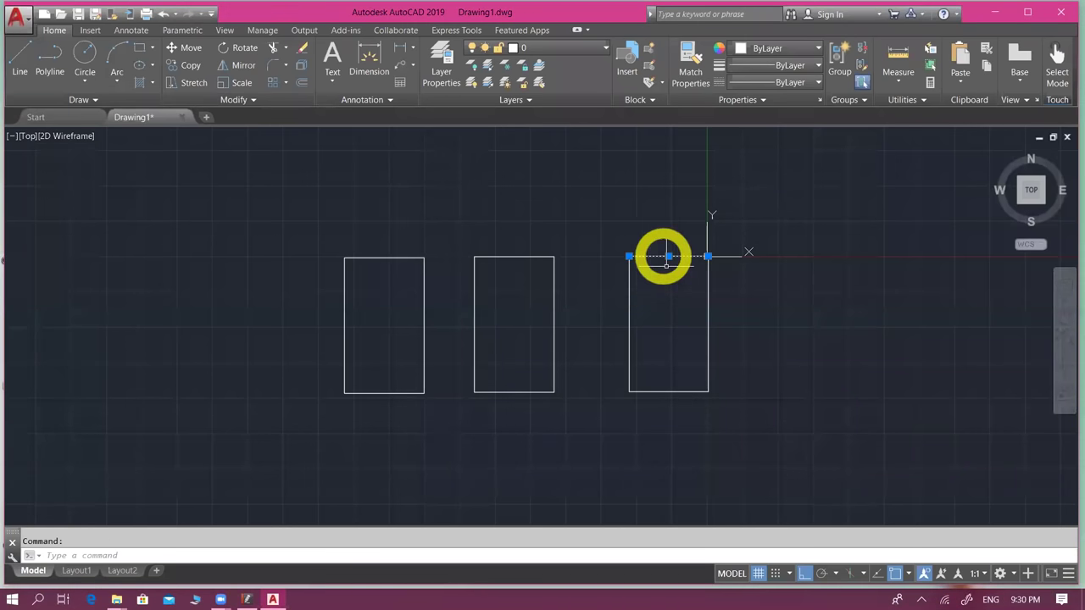
pyautogui.click(629, 298)
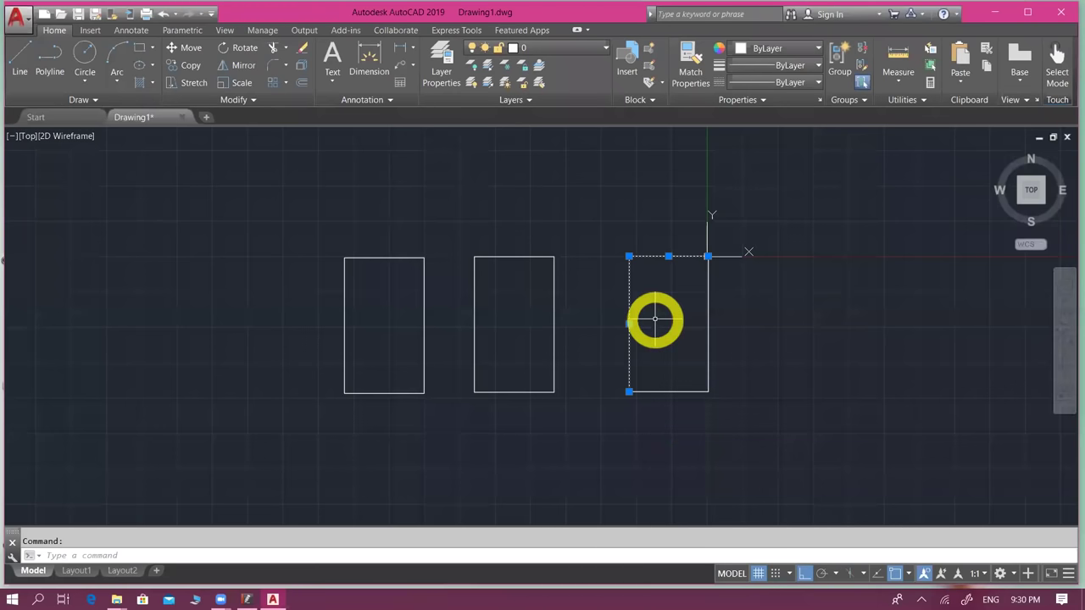
pyautogui.click(669, 392)
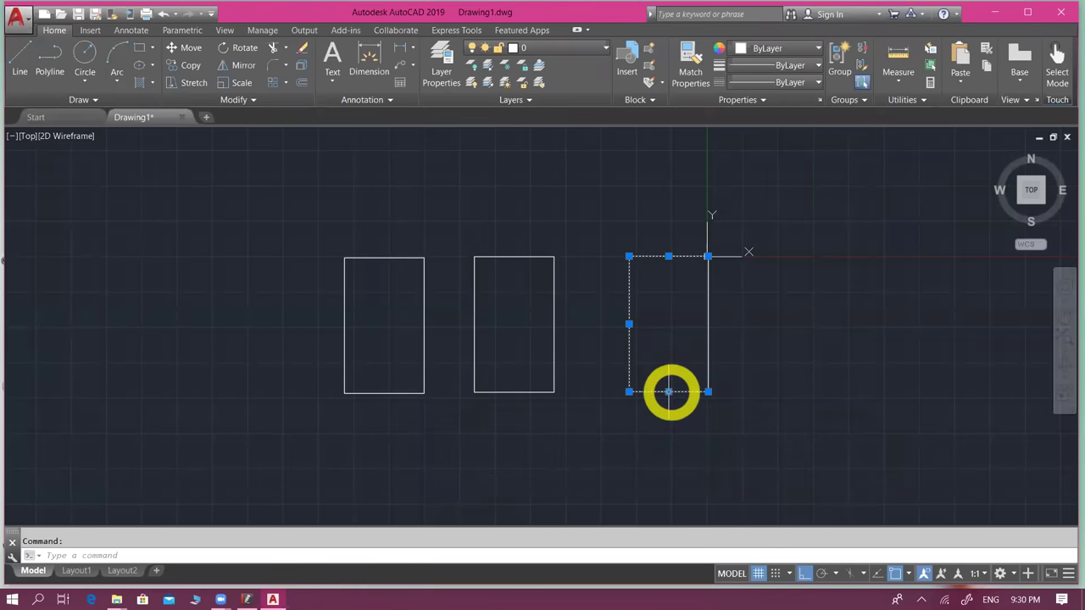
pyautogui.click(706, 332)
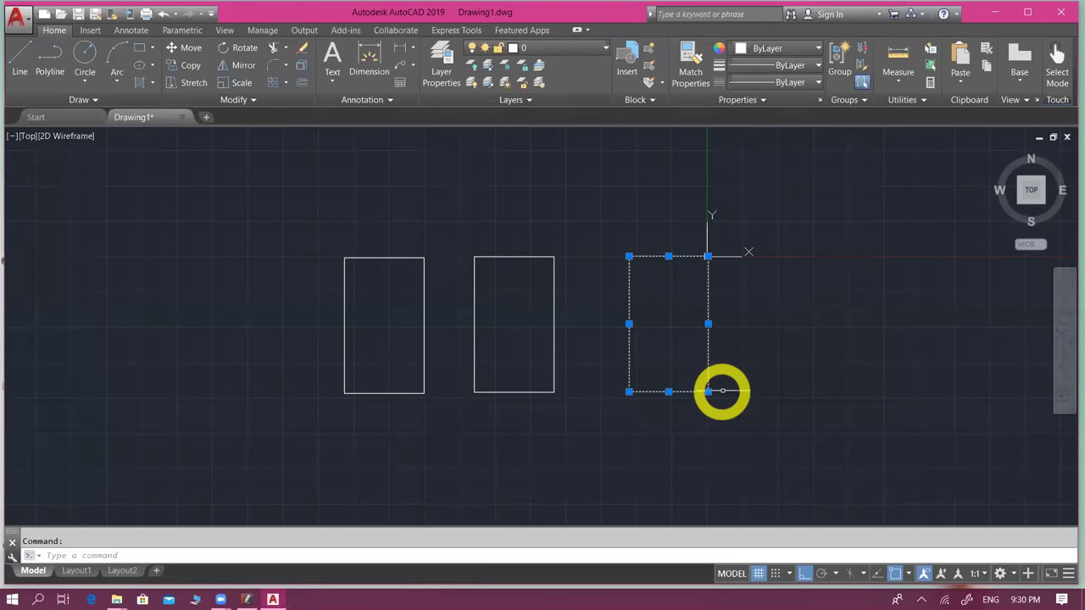
pyautogui.press('Escape')
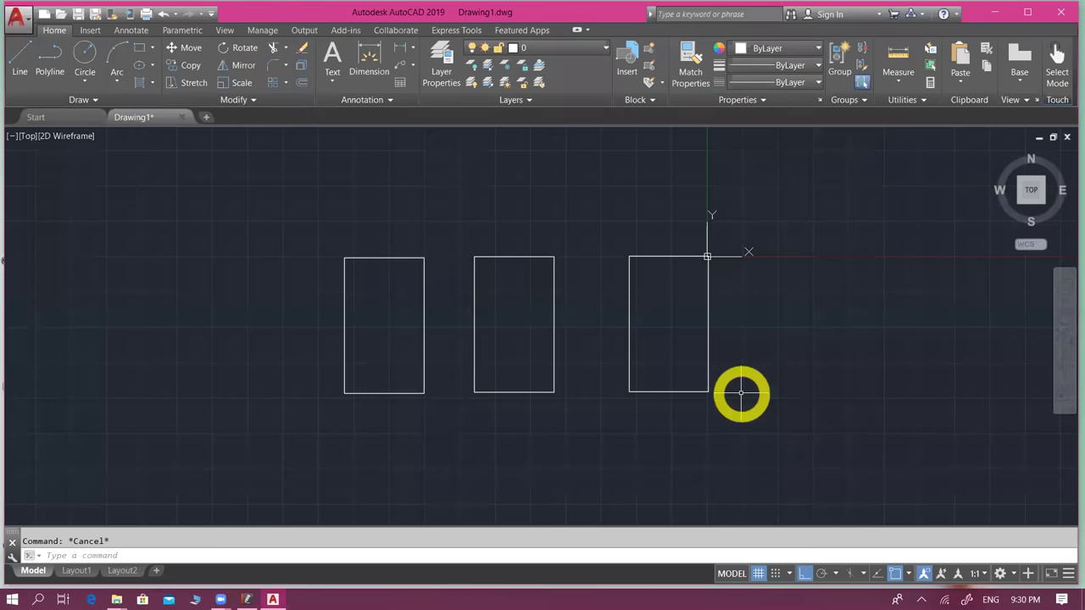
pyautogui.scroll(4, 705, 291)
pyautogui.click(625, 296)
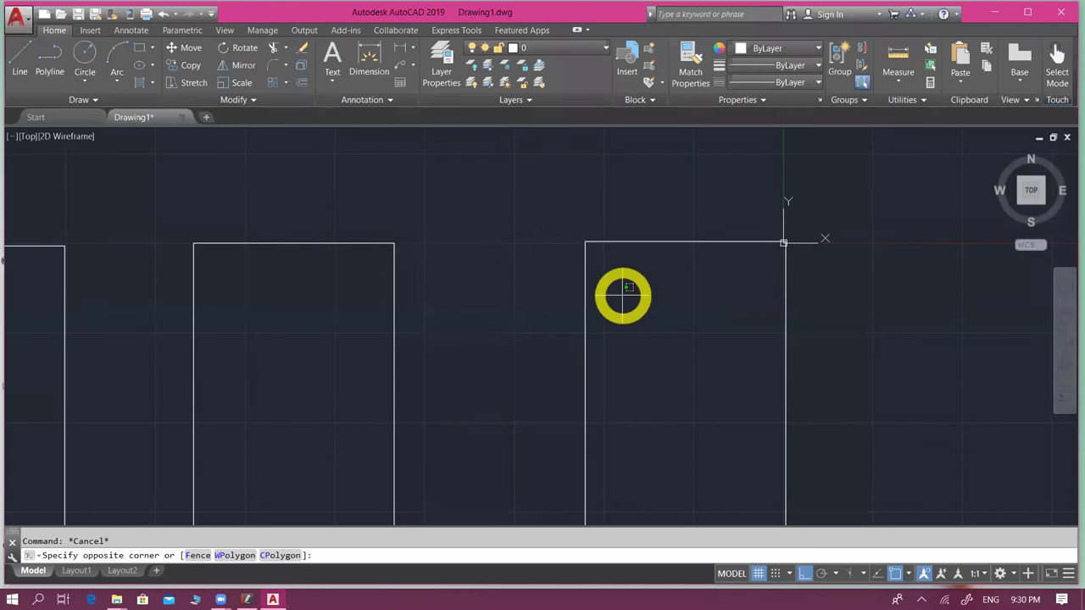
pyautogui.click(635, 305)
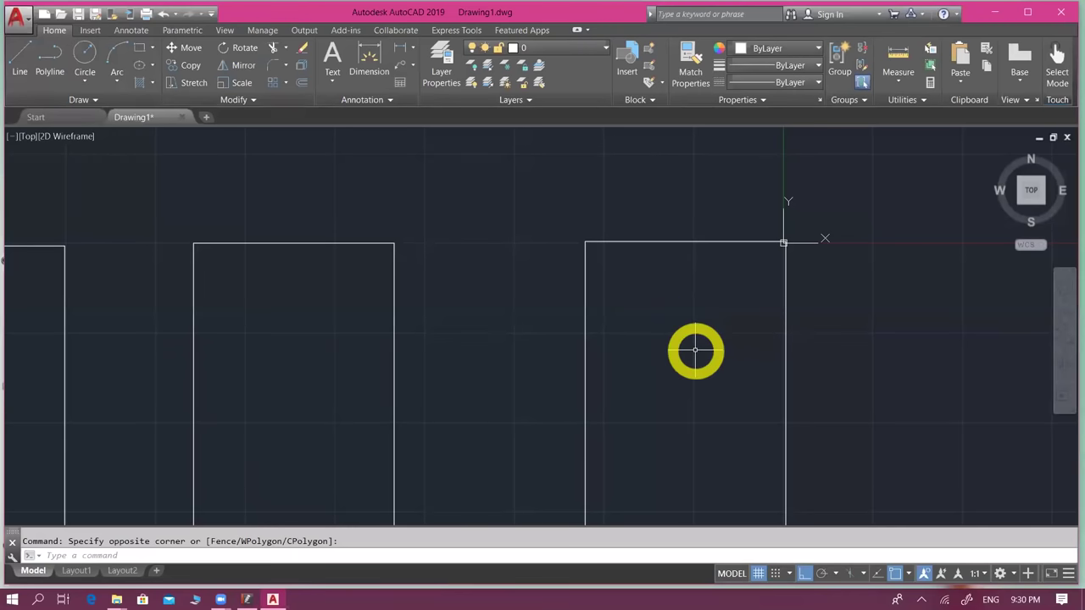
pyautogui.scroll(-2, 695, 350)
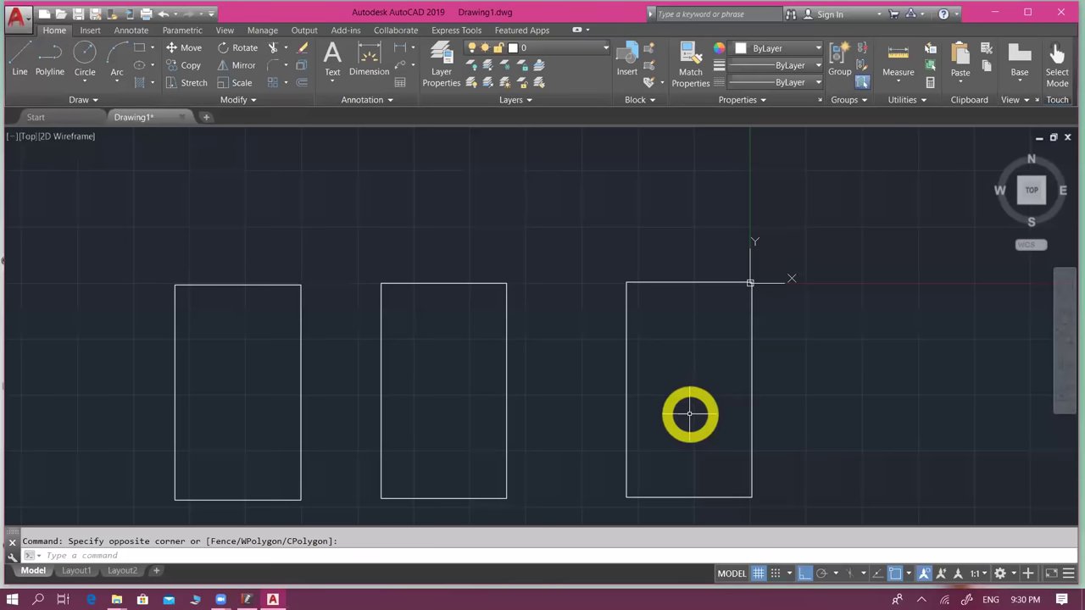
pyautogui.moveTo(690, 414); pyautogui.dragTo(694, 372, button='middle')
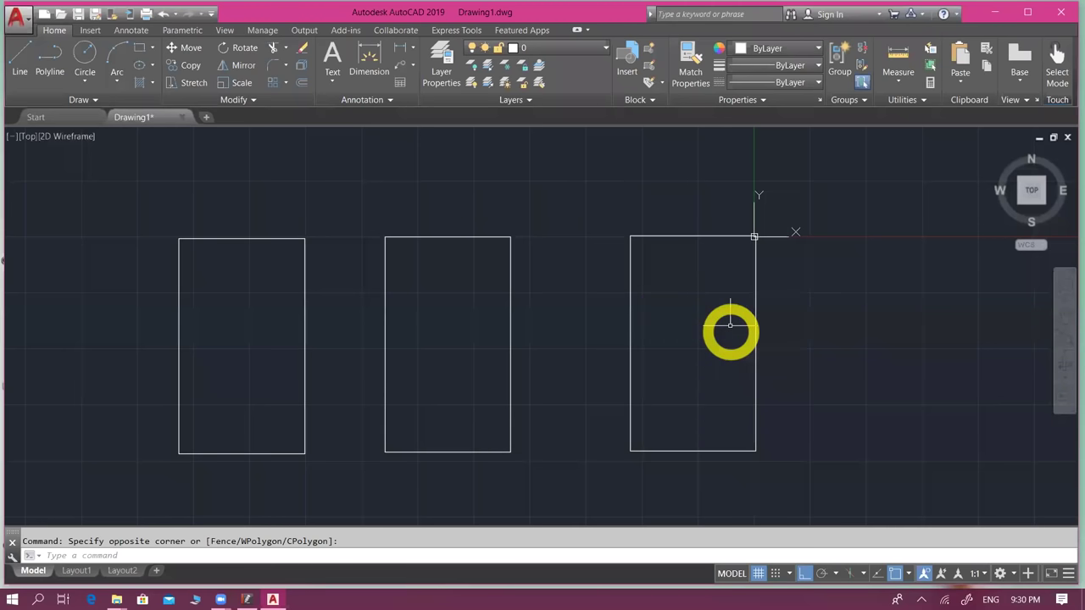
pyautogui.click(703, 235)
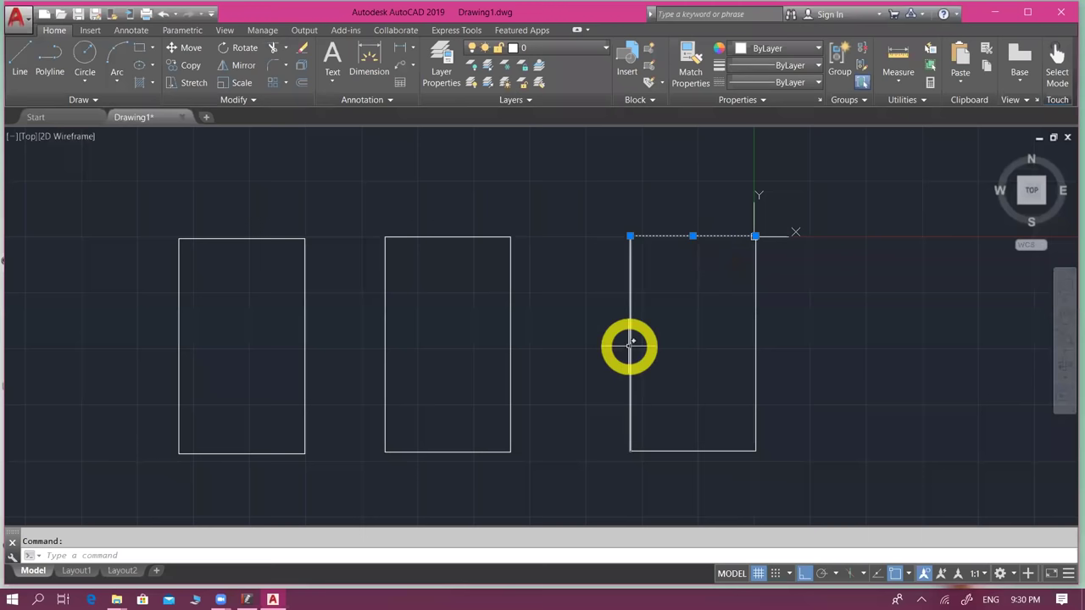
pyautogui.moveTo(631, 338)
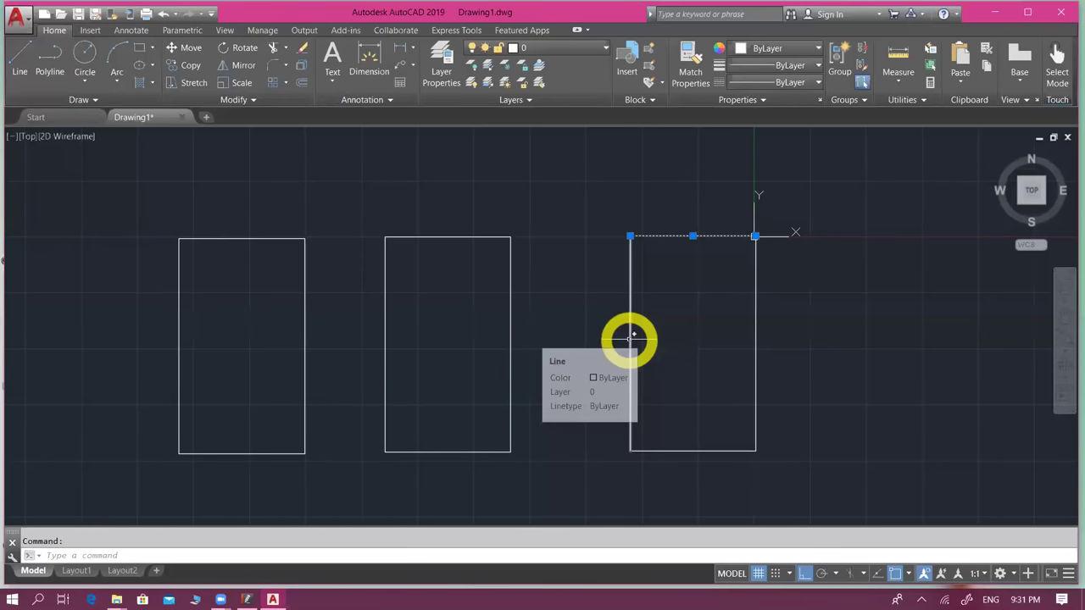
pyautogui.press('Escape')
pyautogui.scroll(-1, 578, 219)
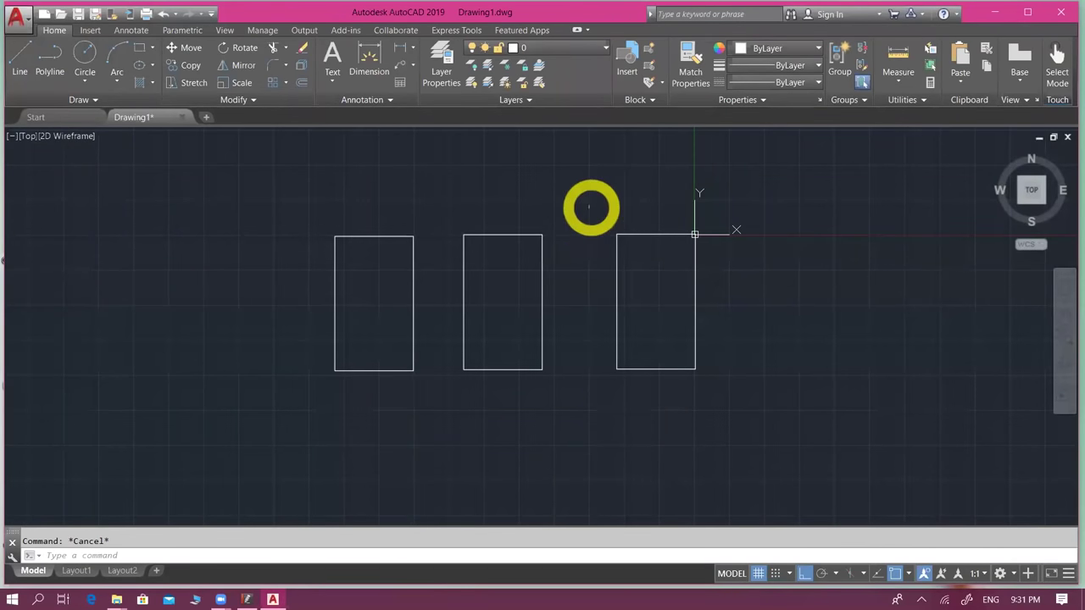
pyautogui.click(595, 197)
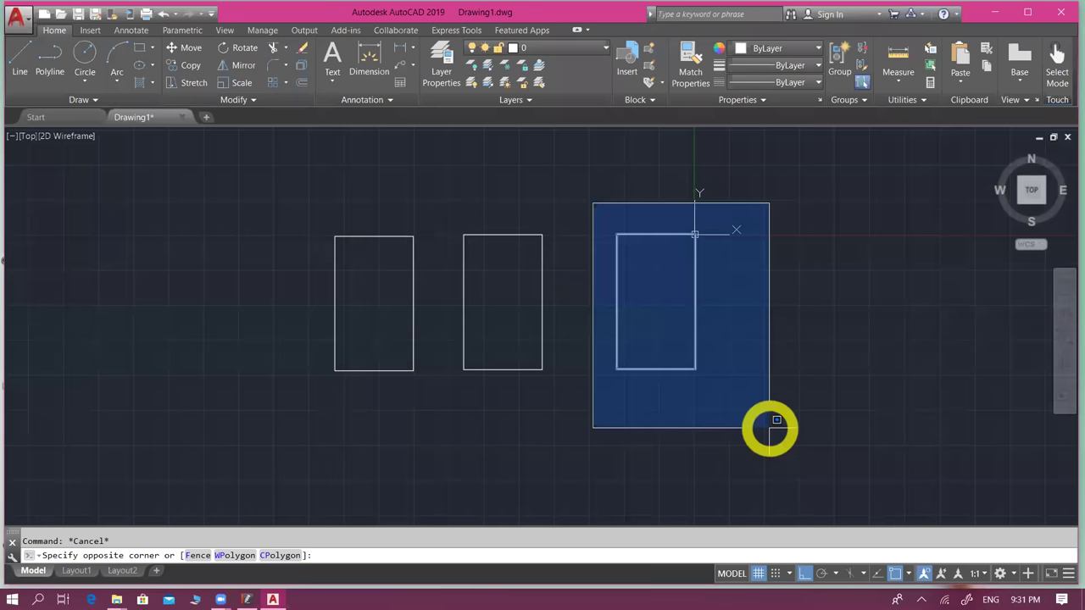
pyautogui.click(770, 428)
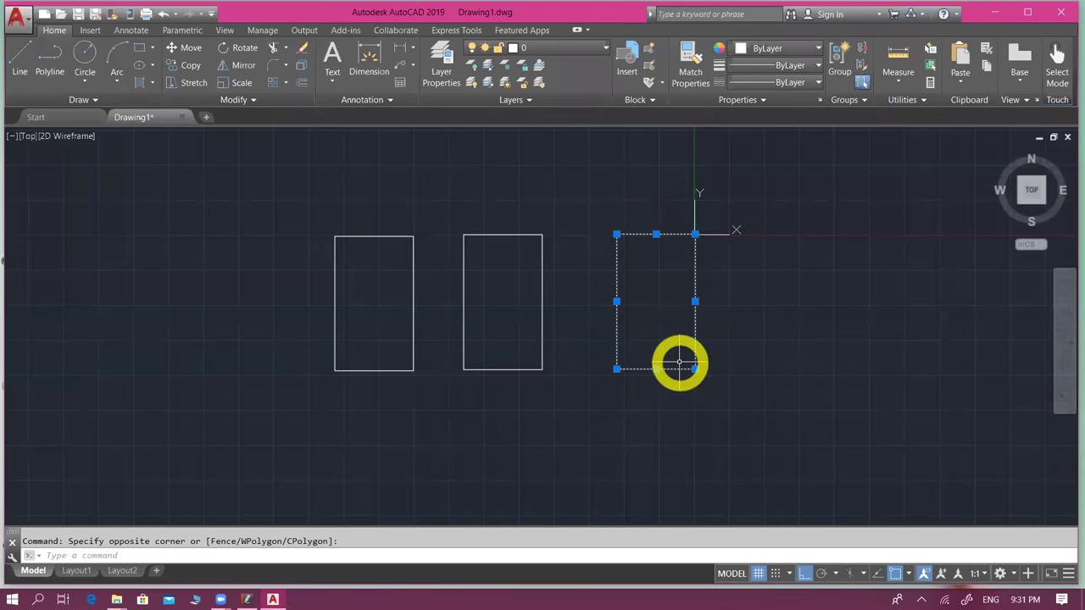
pyautogui.press('Escape')
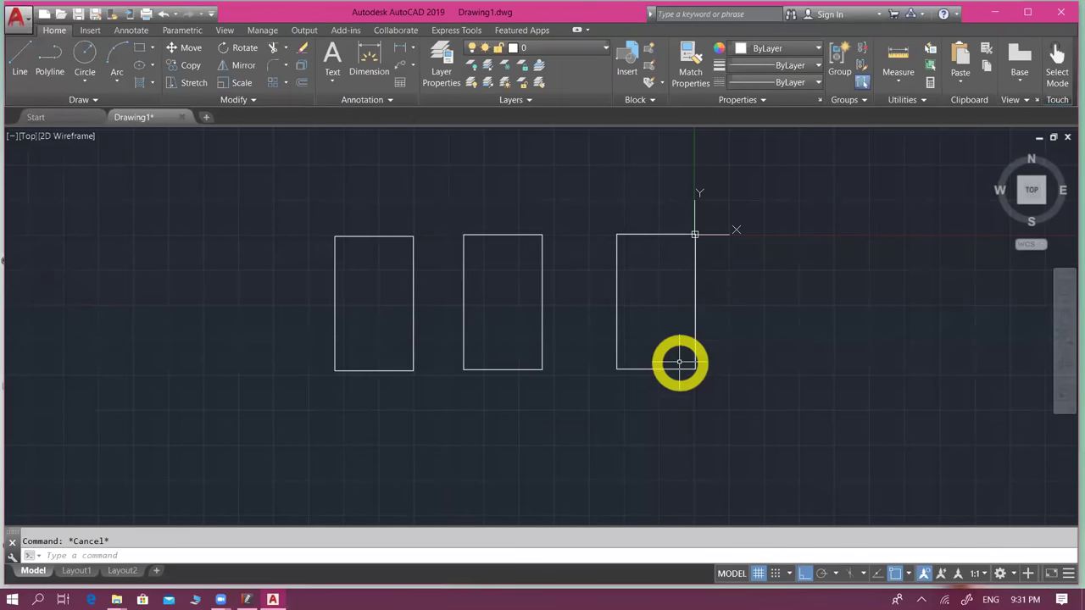
pyautogui.click(588, 186)
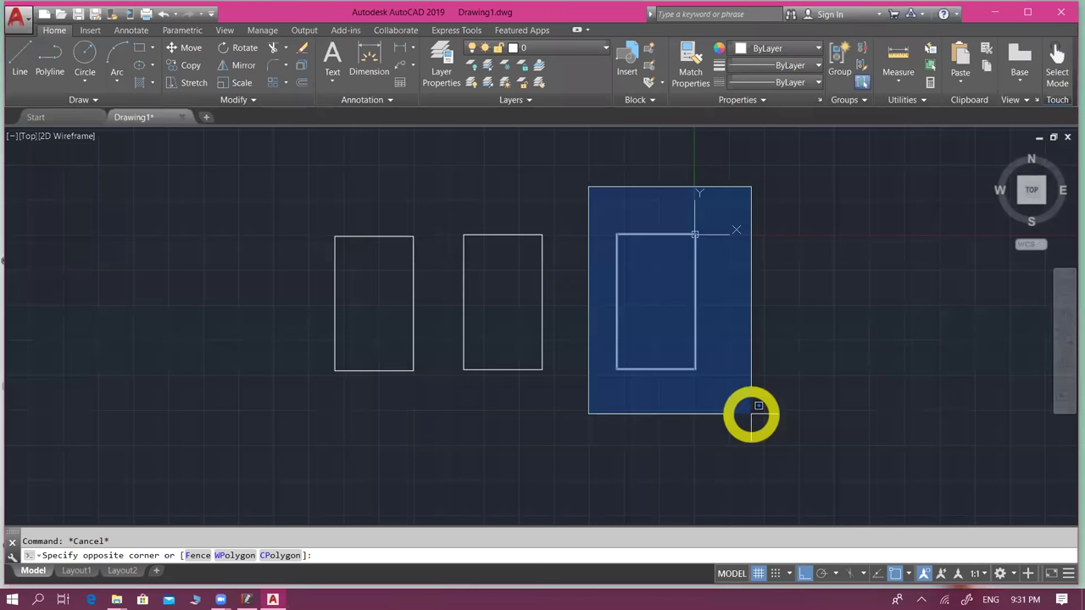
pyautogui.click(751, 414)
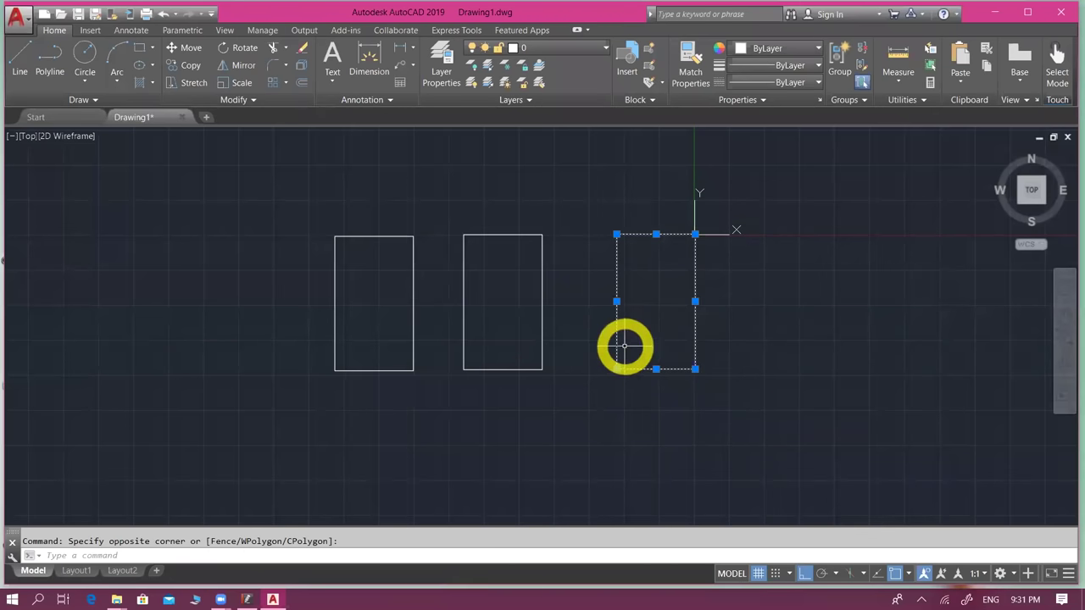
pyautogui.press('Escape')
pyautogui.moveTo(619, 212)
pyautogui.mouseDown()
pyautogui.moveTo(598, 205)
pyautogui.moveTo(653, 166)
pyautogui.moveTo(775, 306)
pyautogui.moveTo(598, 186)
pyautogui.moveTo(615, 188)
pyautogui.moveTo(595, 186)
pyautogui.mouseUp()
pyautogui.press('Escape')
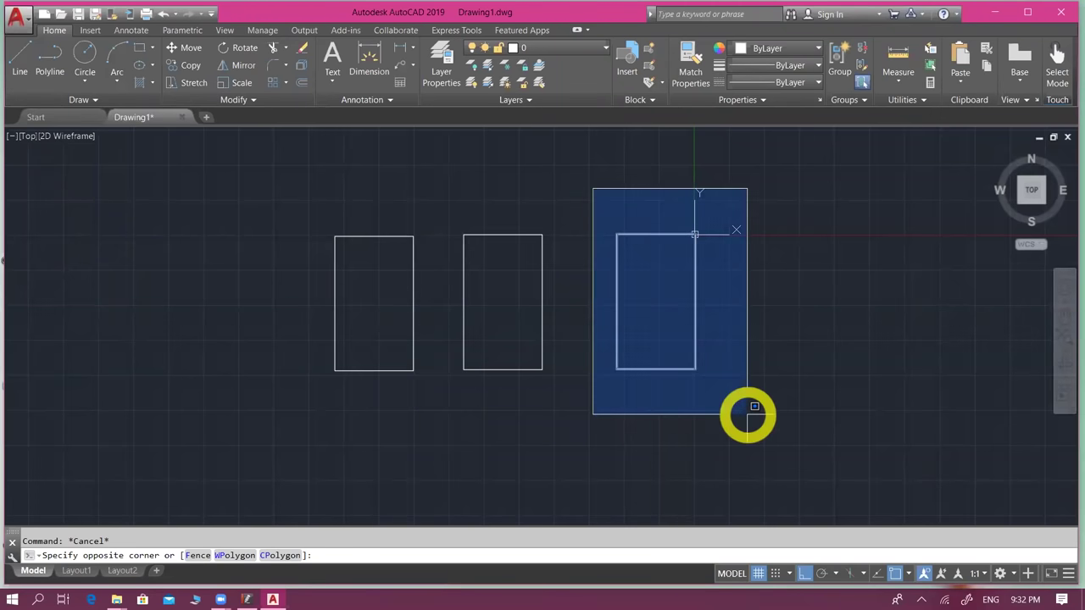
pyautogui.click(748, 414)
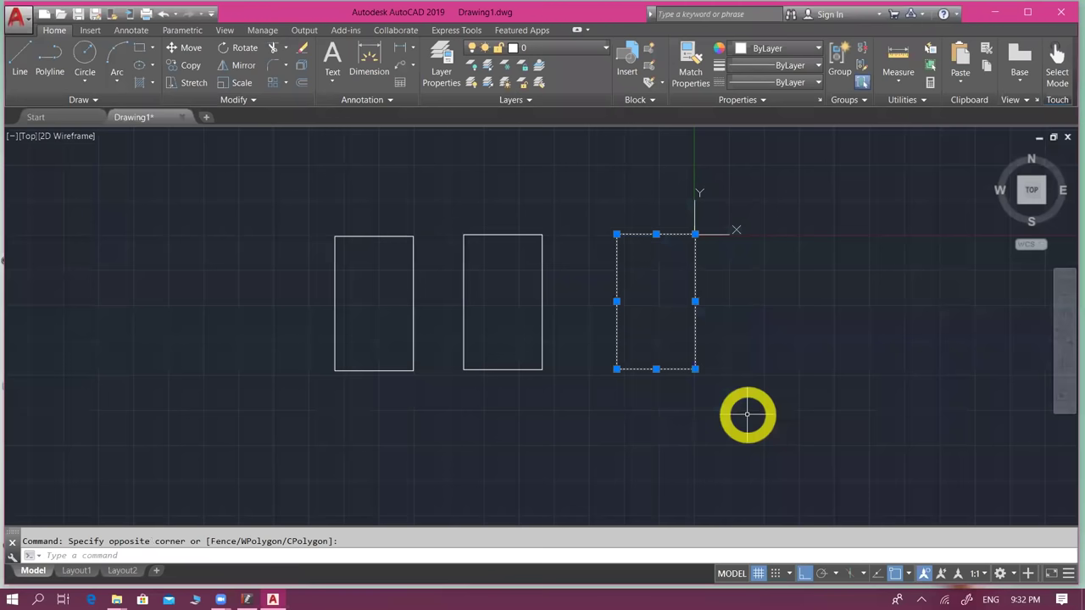
pyautogui.press('Escape')
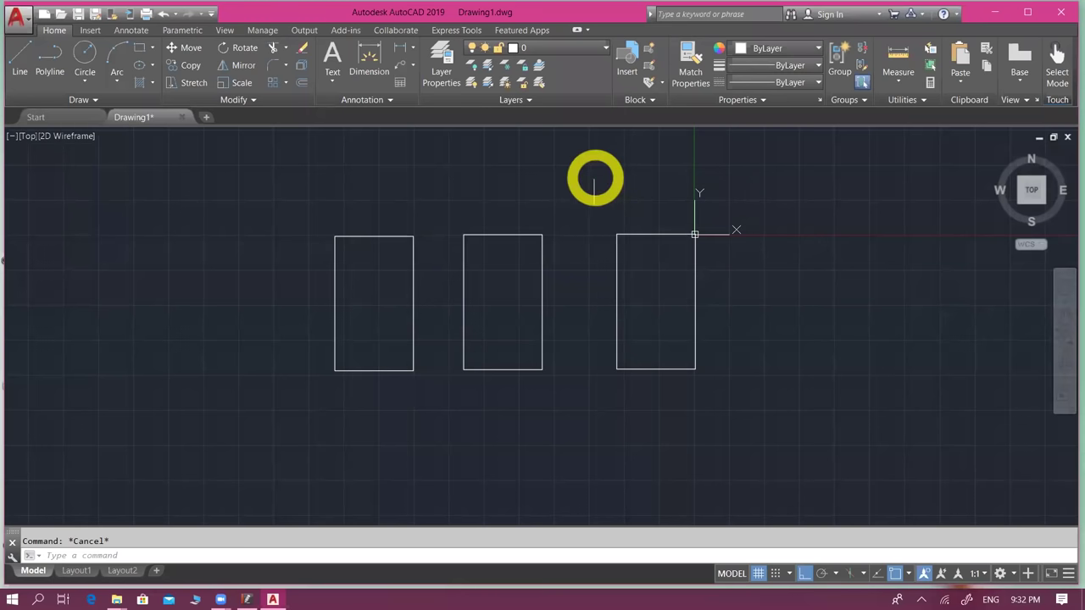
# - Compare crossing and window selections on the right room: crossing selects all lines, window only the top edge
pyautogui.click(745, 185)
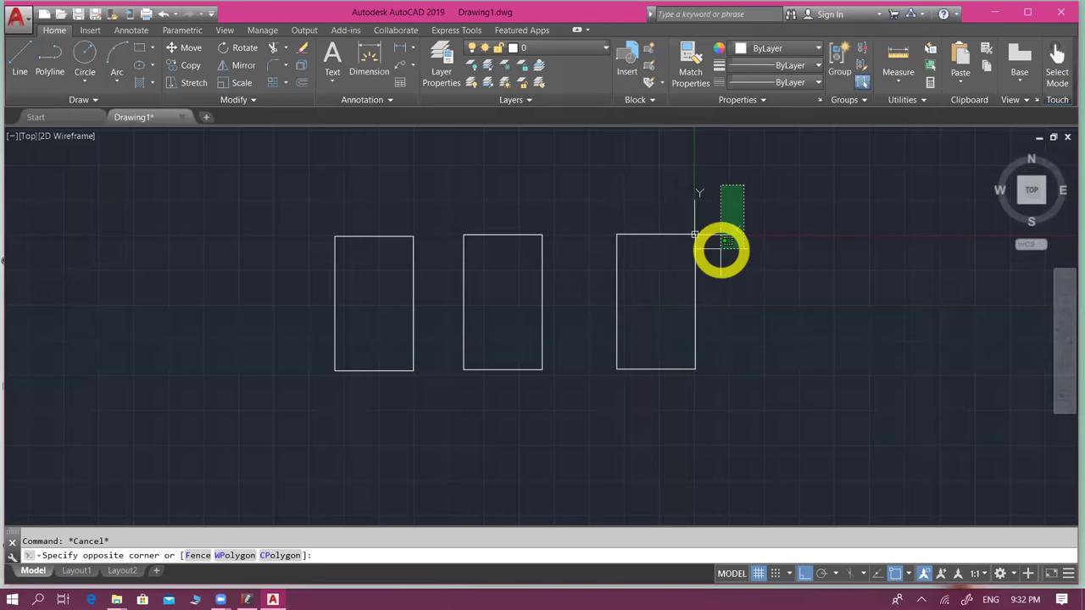
pyautogui.click(585, 274)
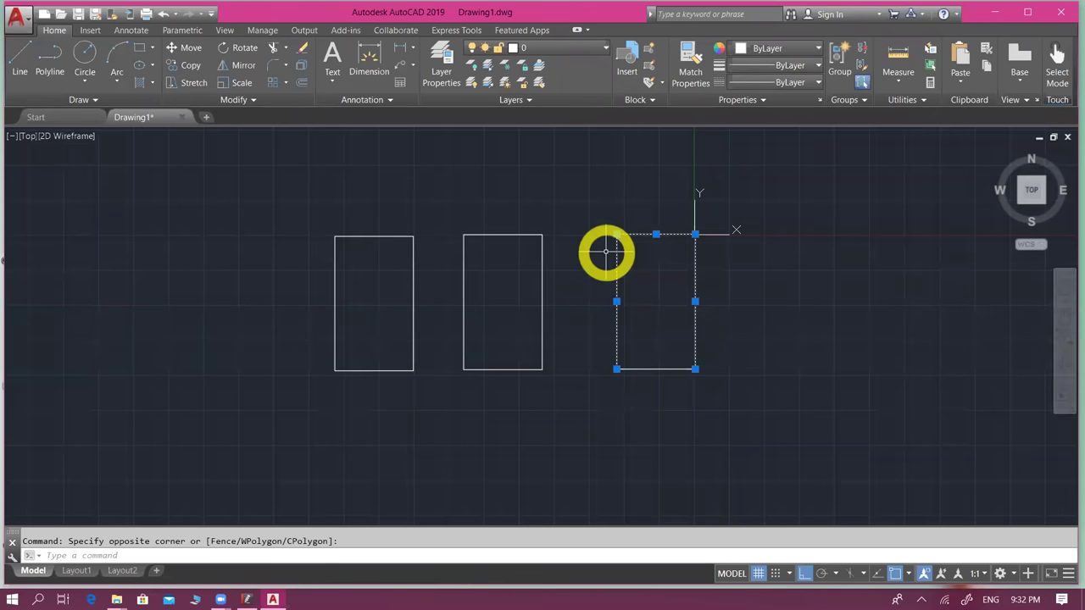
pyautogui.press('Escape')
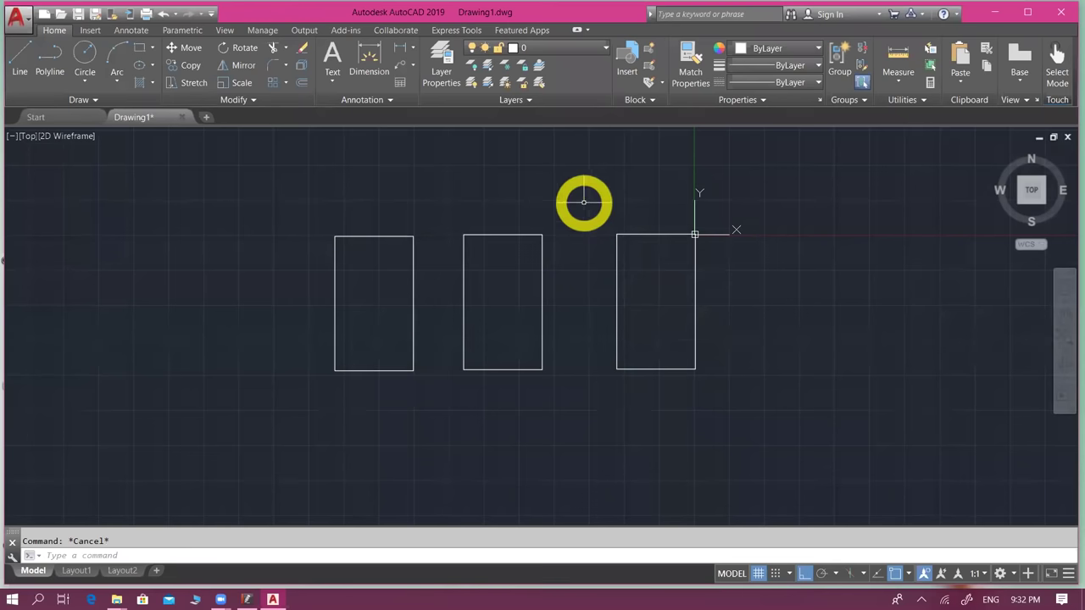
pyautogui.click(579, 189)
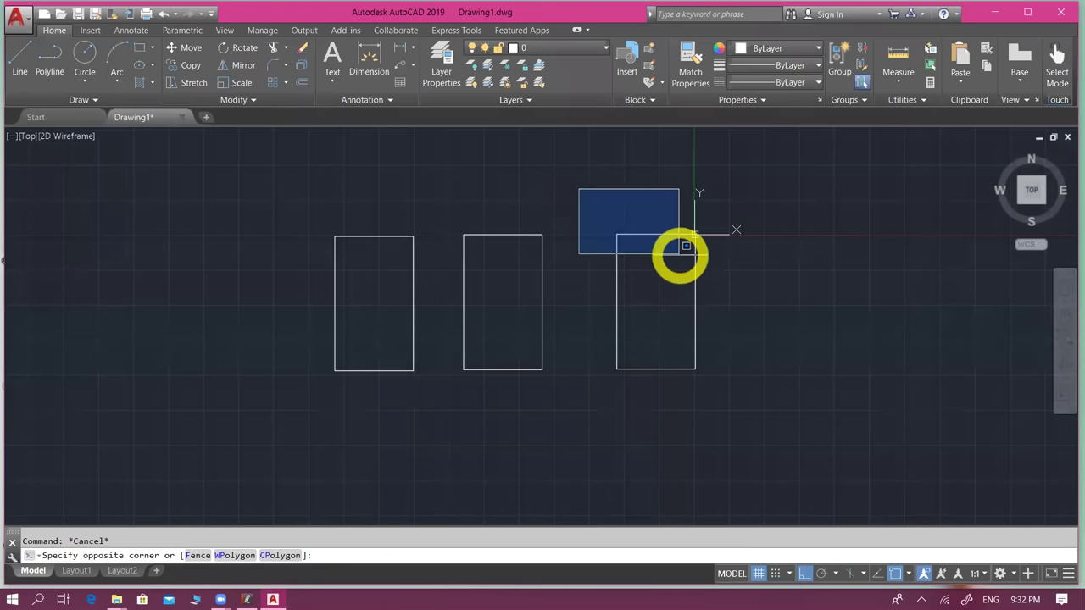
pyautogui.click(751, 285)
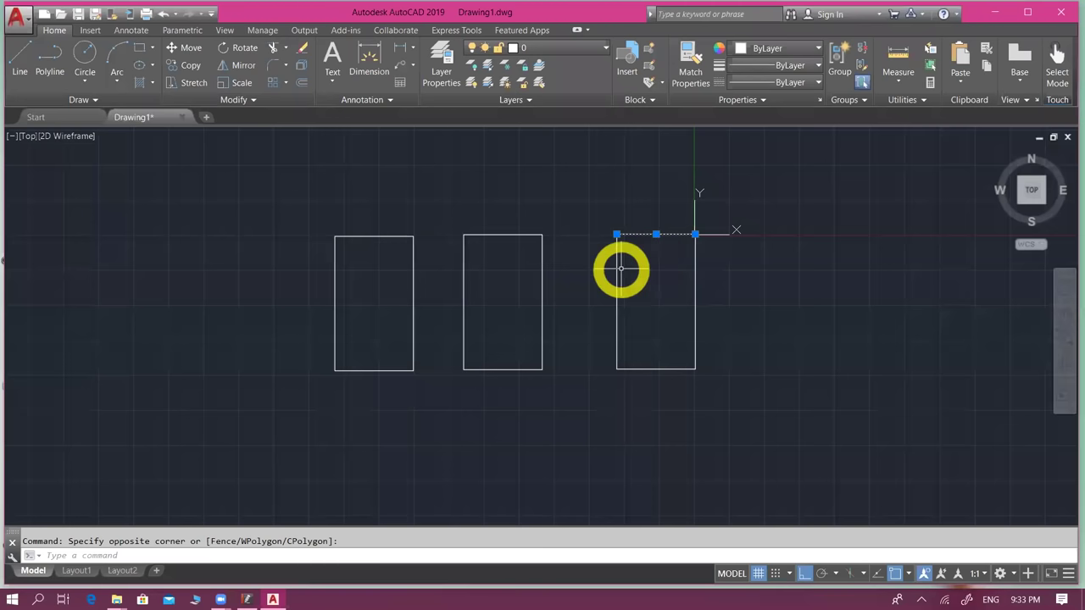
pyautogui.press('Escape')
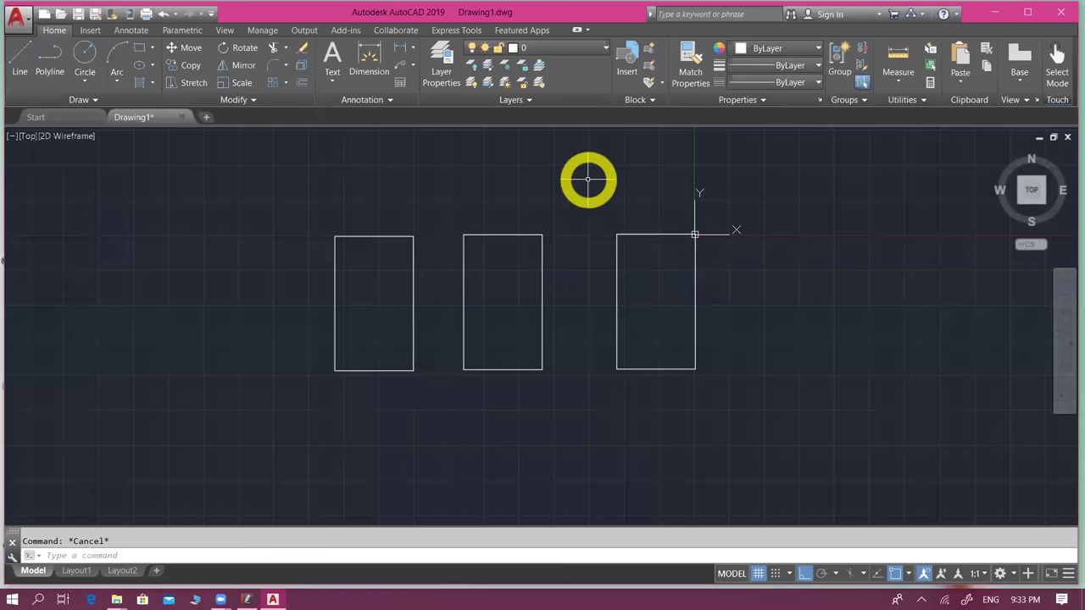
pyautogui.click(588, 180)
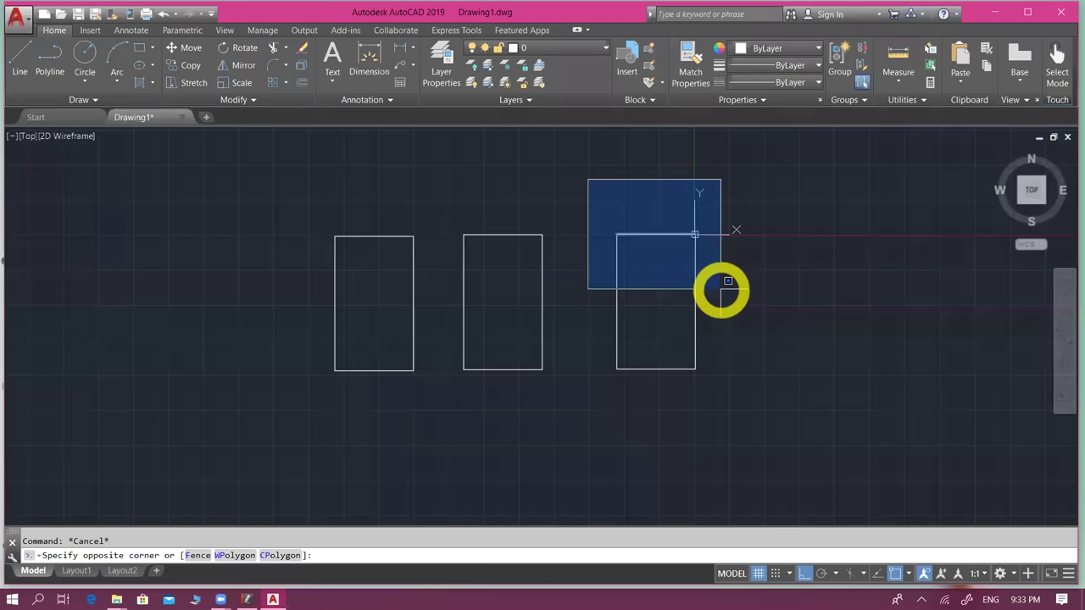
pyautogui.press('Escape')
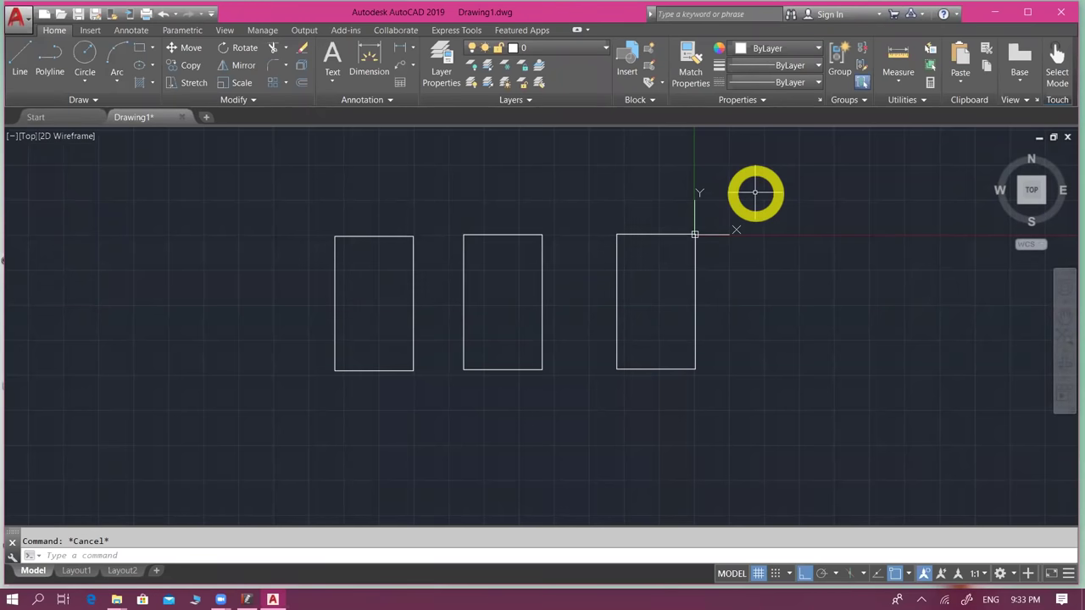
# - After checking the shortcuts PDF, crossing-select all four lines of the right room
pyautogui.click(755, 192)
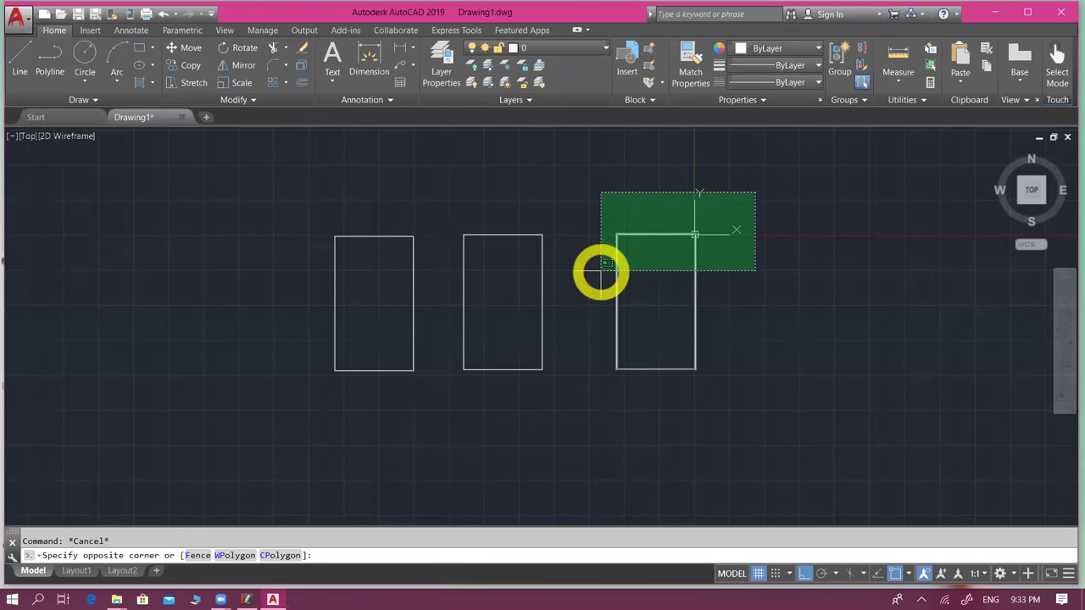
pyautogui.click(604, 268)
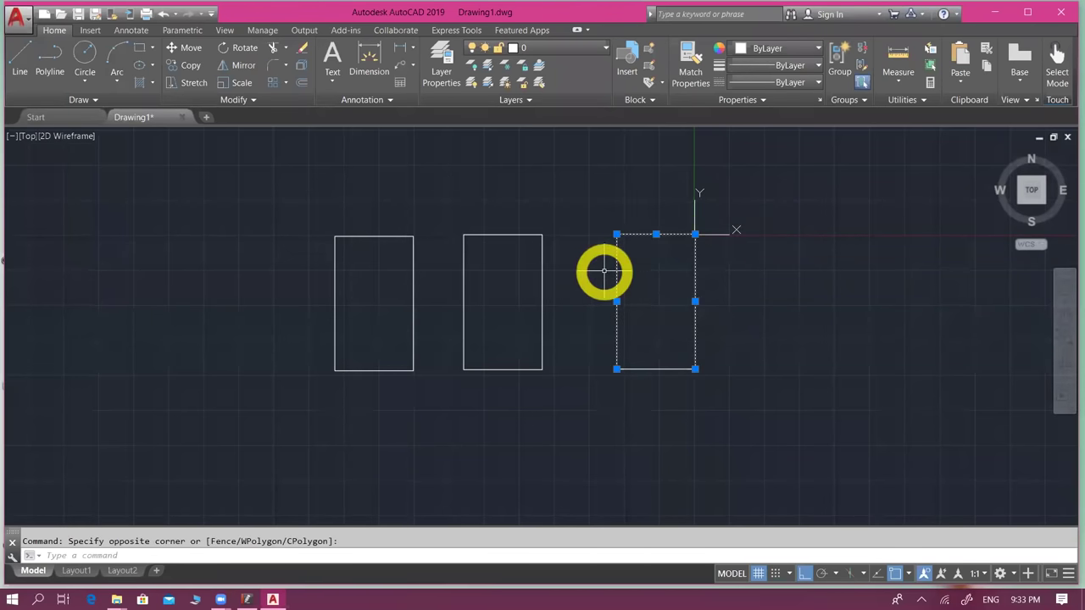
pyautogui.press('Escape')
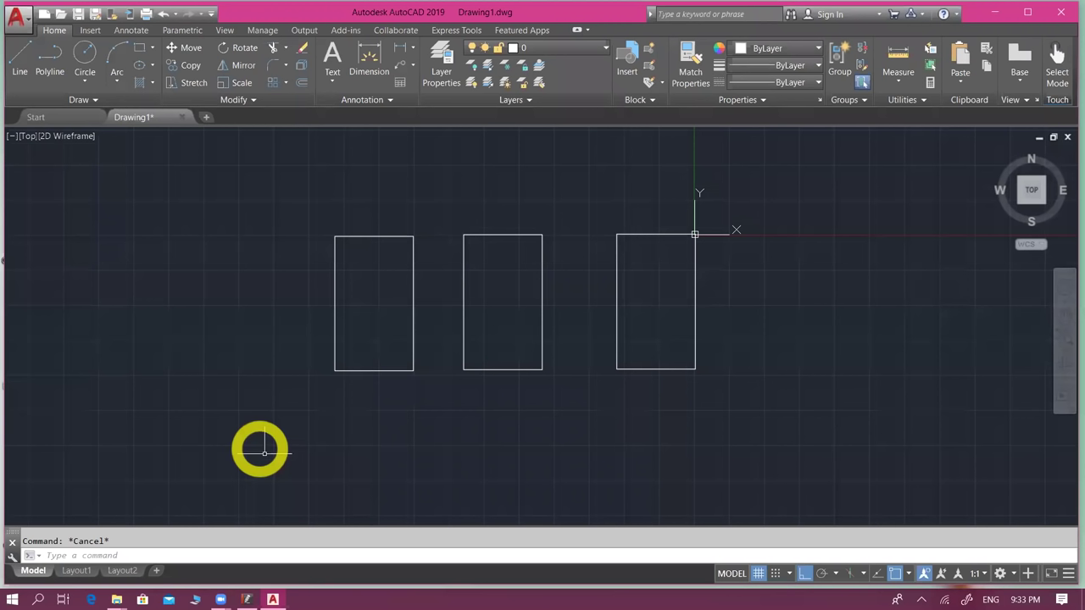
pyautogui.click(246, 599)
pyautogui.click(247, 599)
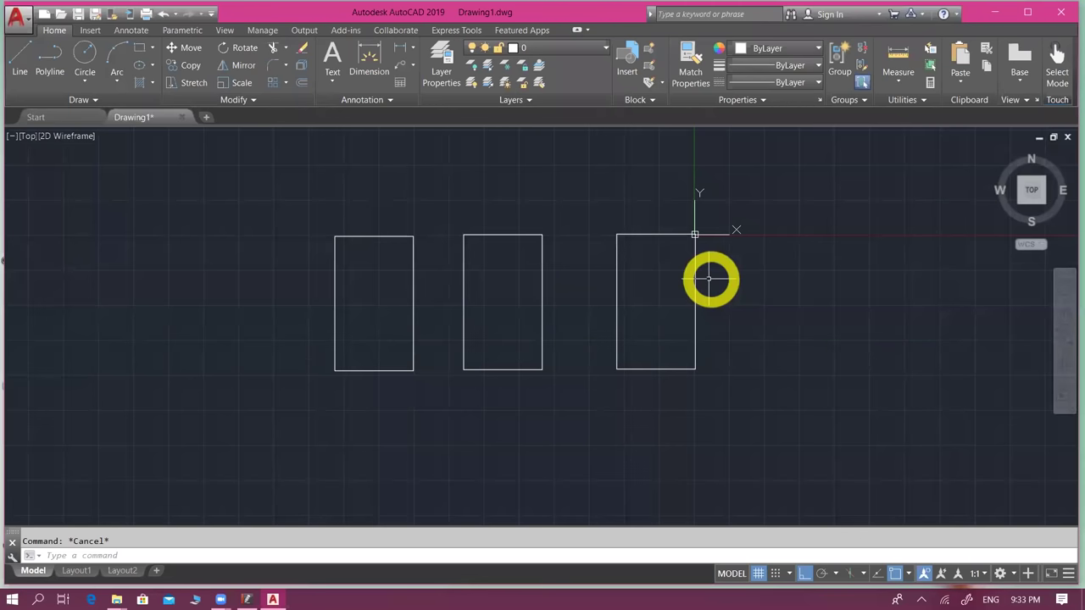
pyautogui.click(768, 198)
pyautogui.click(606, 386)
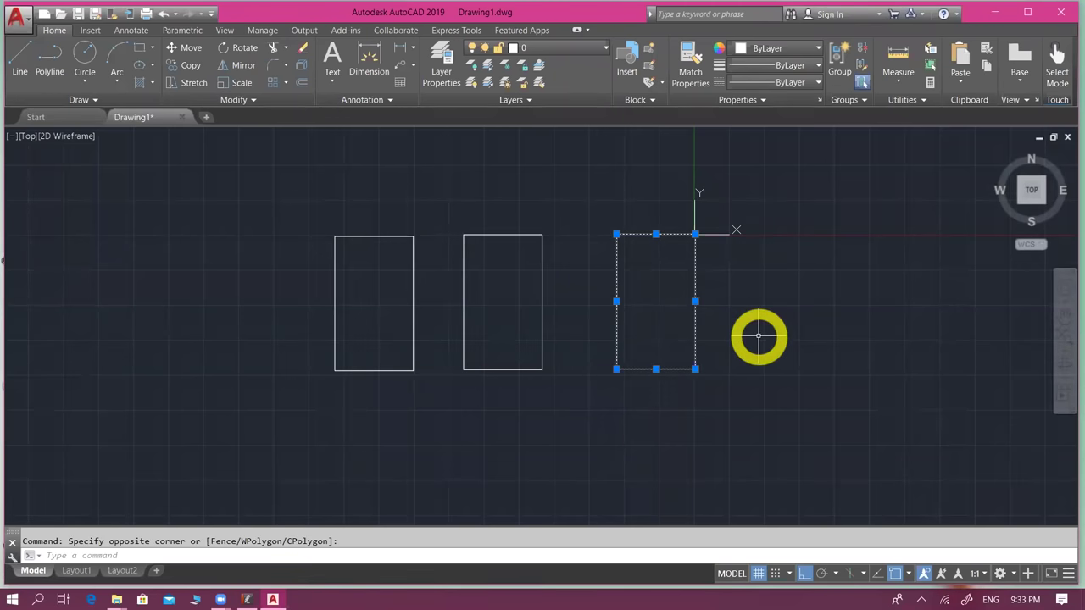
# - Define a block named room1 from the right room, with its base point at the top-left corner
pyautogui.write('b')
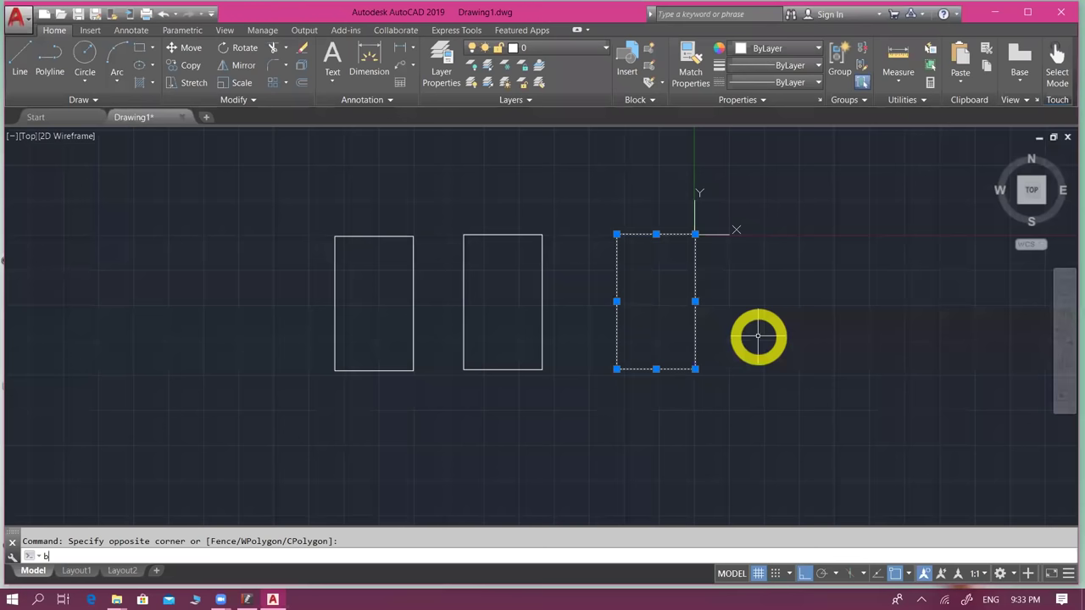
pyautogui.press('Return')
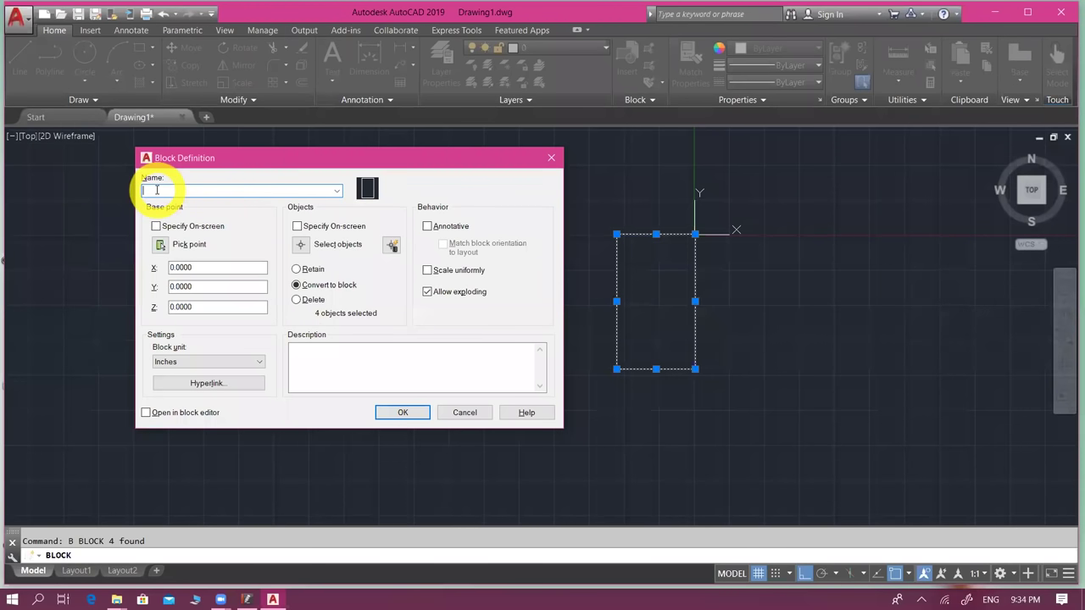
pyautogui.write('roo,')
pyautogui.press('BackSpace')
pyautogui.write('m1')
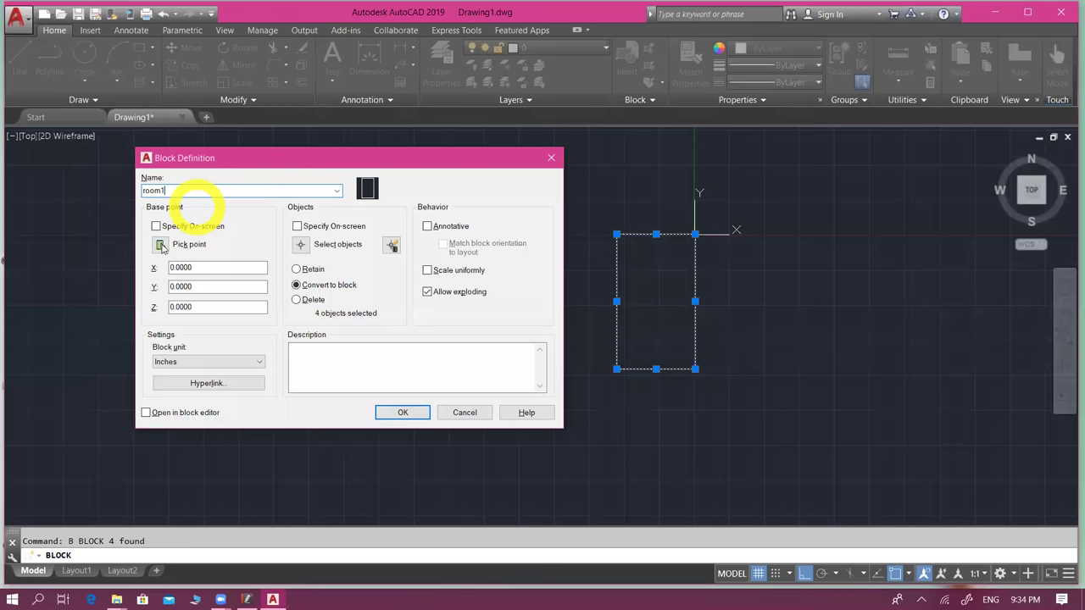
pyautogui.click(173, 246)
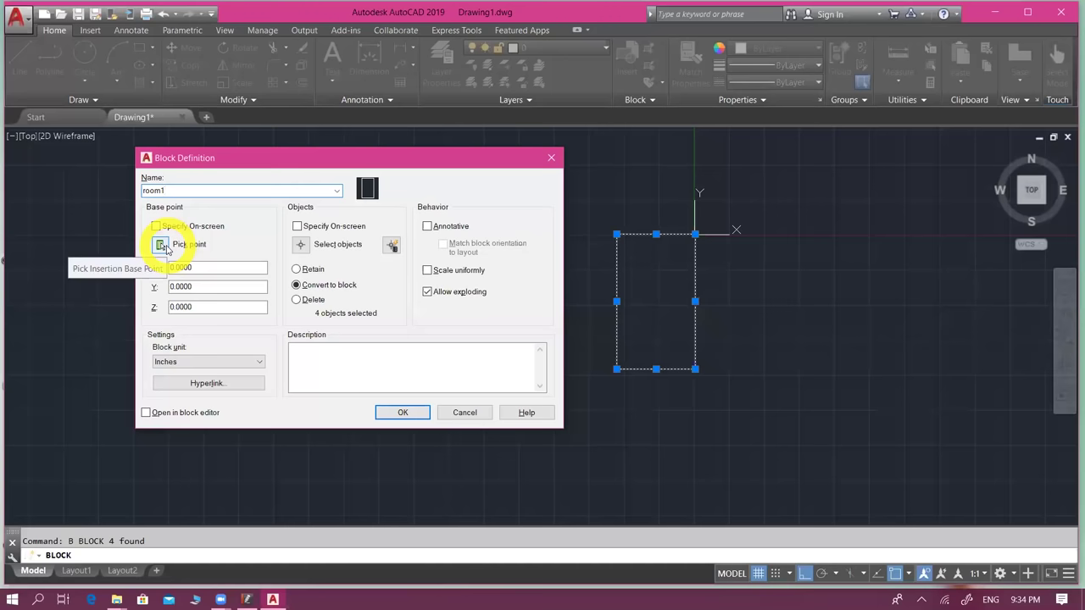
pyautogui.click(684, 313)
pyautogui.click(702, 243)
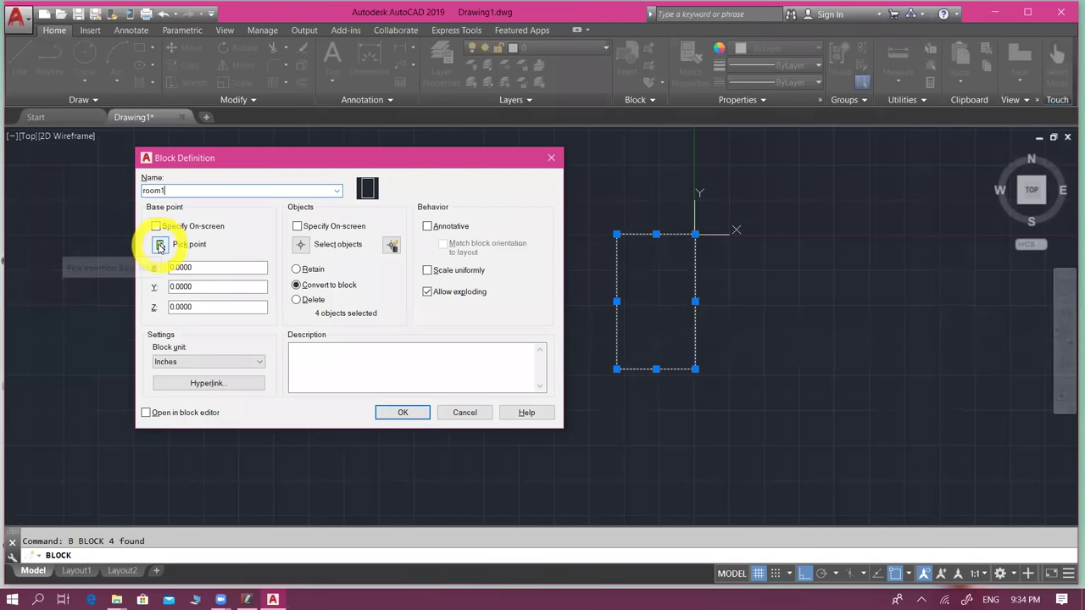
pyautogui.click(159, 246)
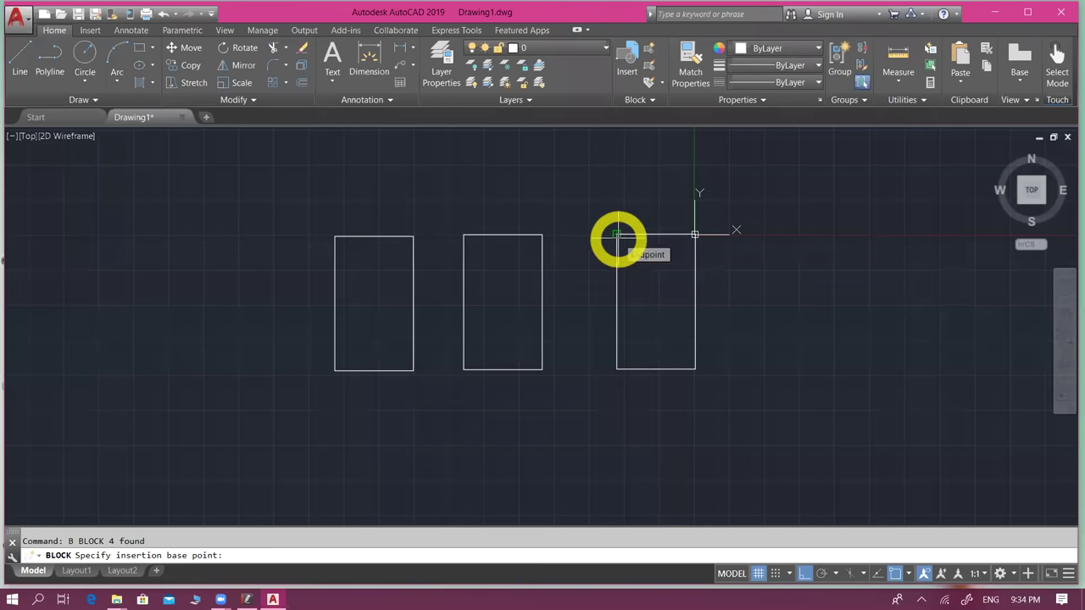
pyautogui.click(616, 235)
pyautogui.click(616, 234)
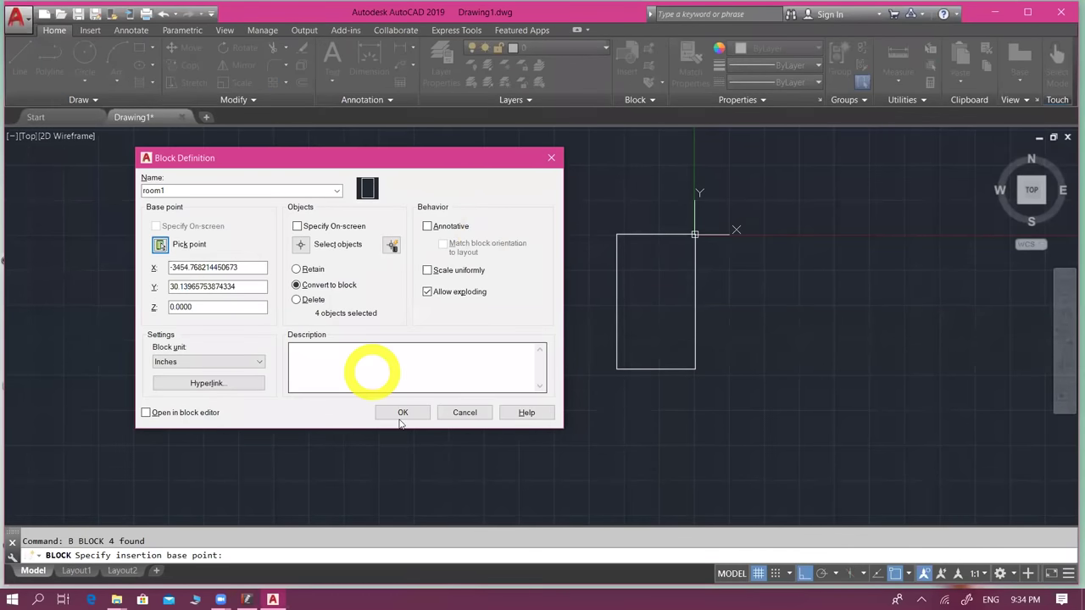
pyautogui.click(402, 417)
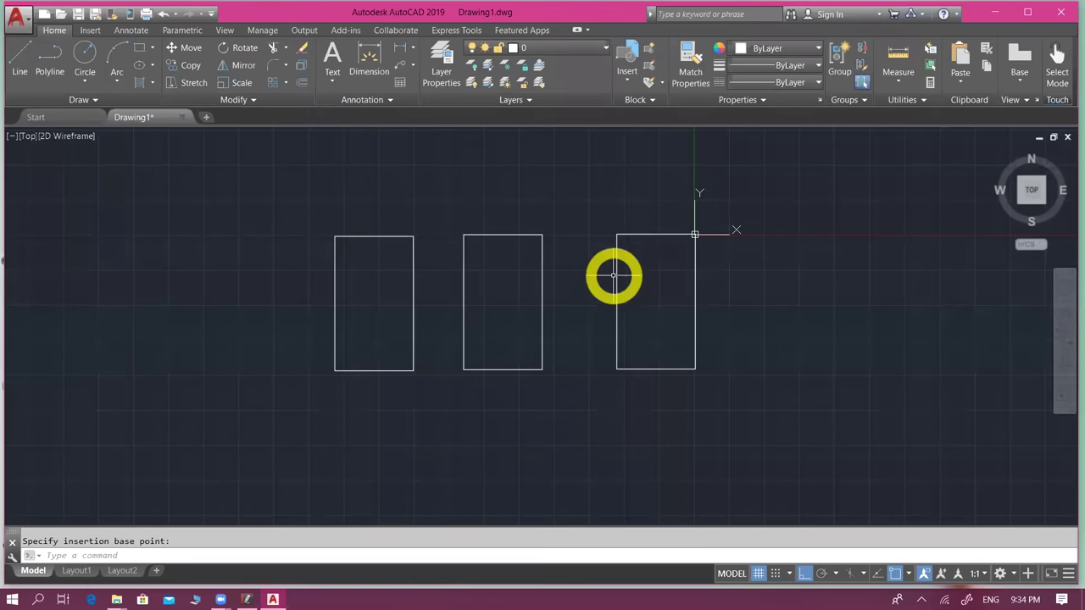
# - Select the right room's room1 block and explode it into separate lines with X
pyautogui.click(614, 272)
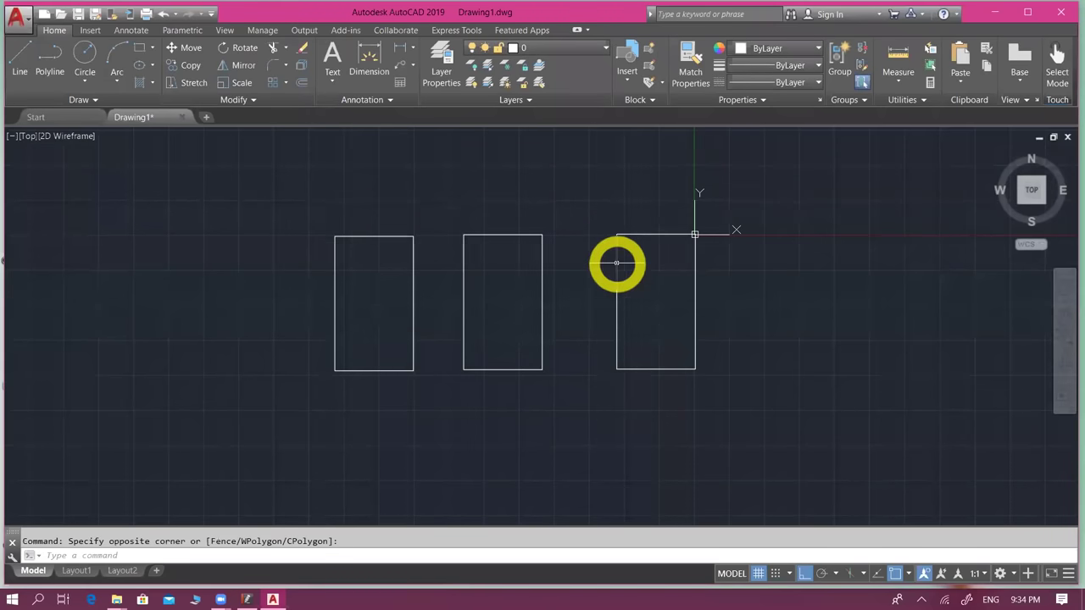
pyautogui.click(618, 254)
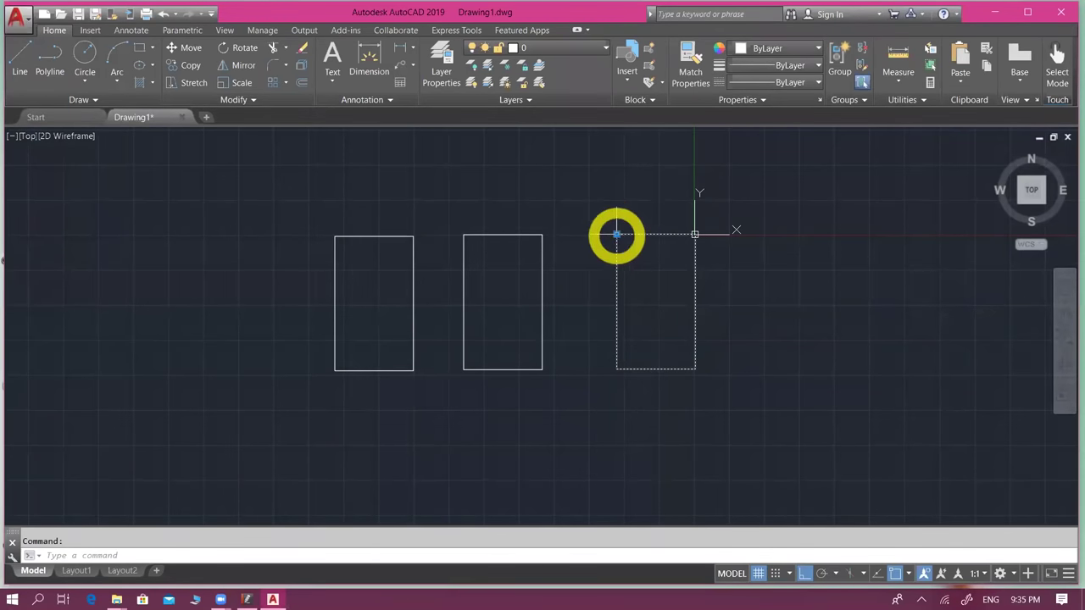
pyautogui.scroll(2, 617, 234)
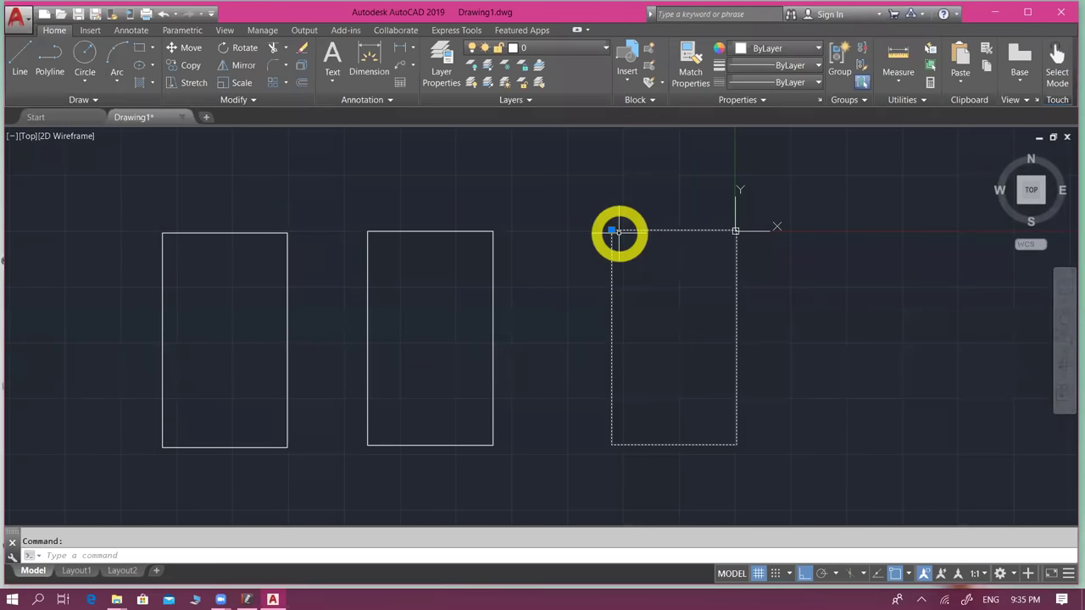
pyautogui.moveTo(618, 232); pyautogui.dragTo(606, 234, button='middle')
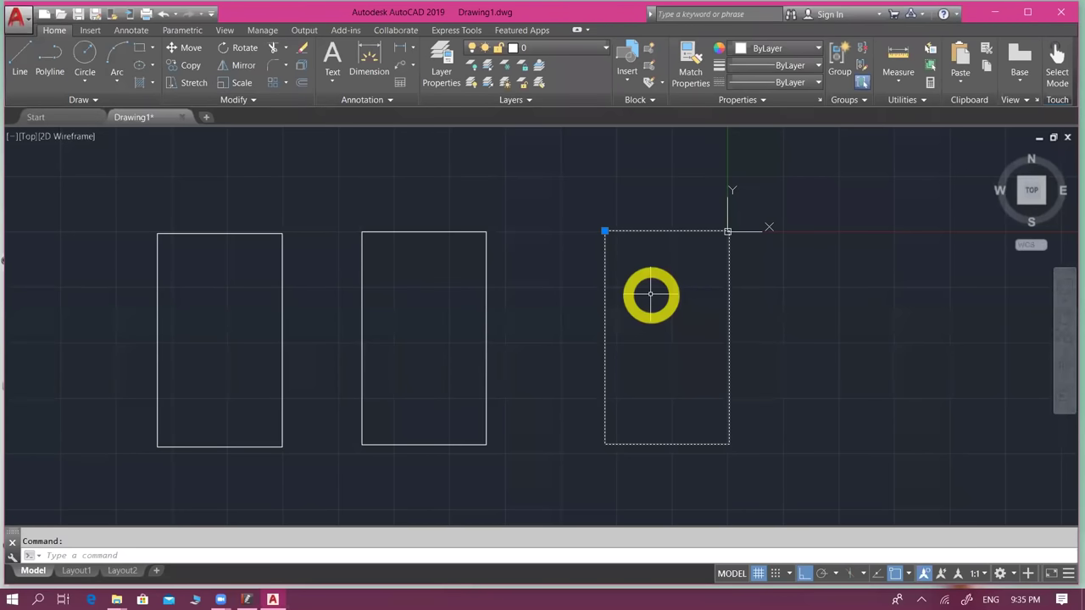
pyautogui.write('x')
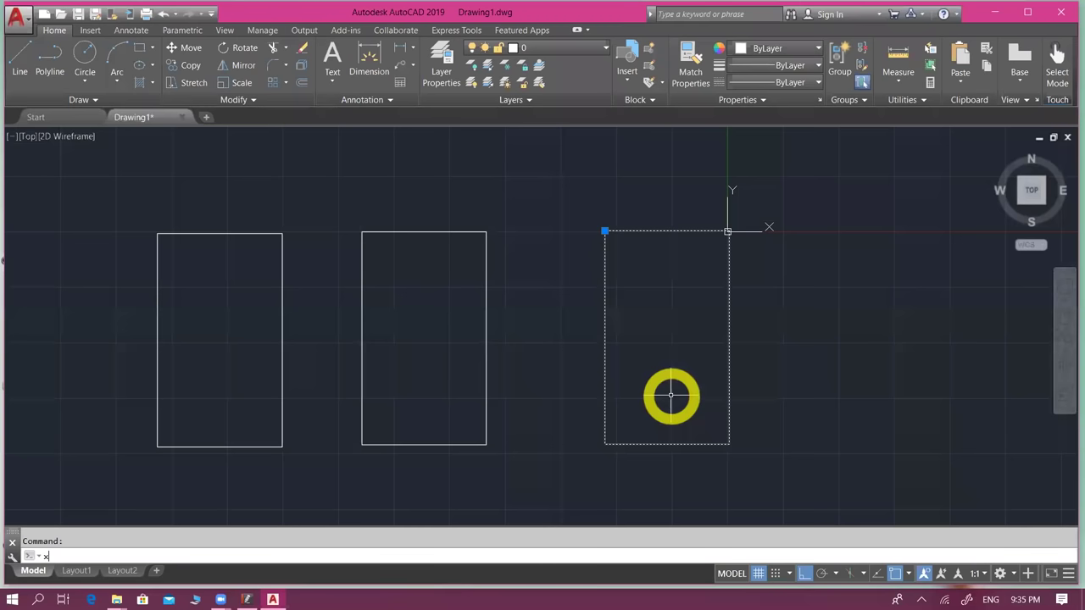
pyautogui.press('Return')
# - Pick the exploded top and right wall lines, then bring the AutoCAD Shortcuts PDF forward
pyautogui.click(695, 229)
pyautogui.click(732, 269)
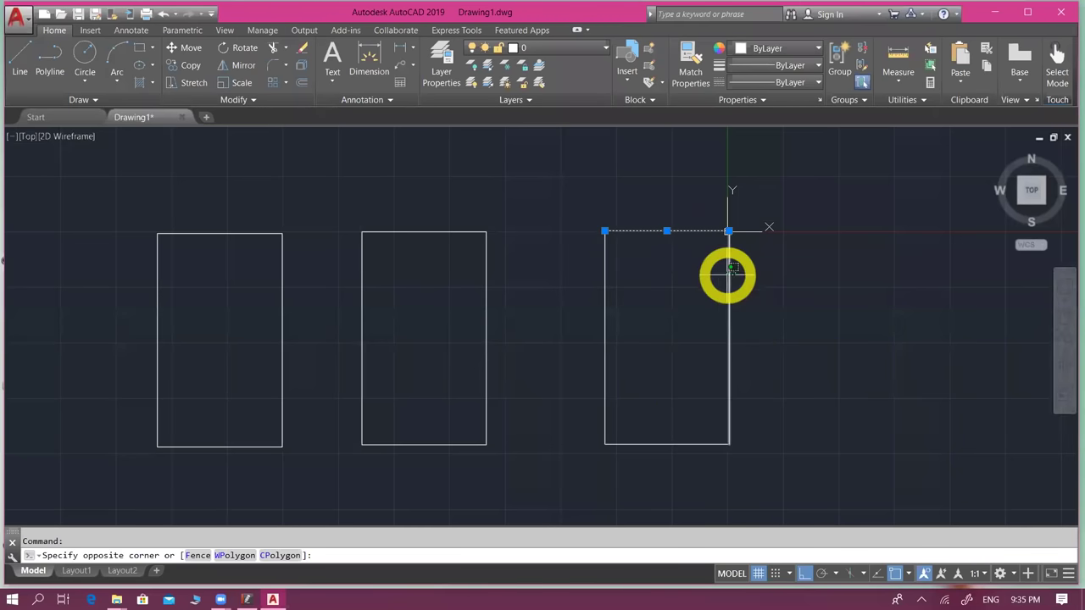
pyautogui.click(634, 412)
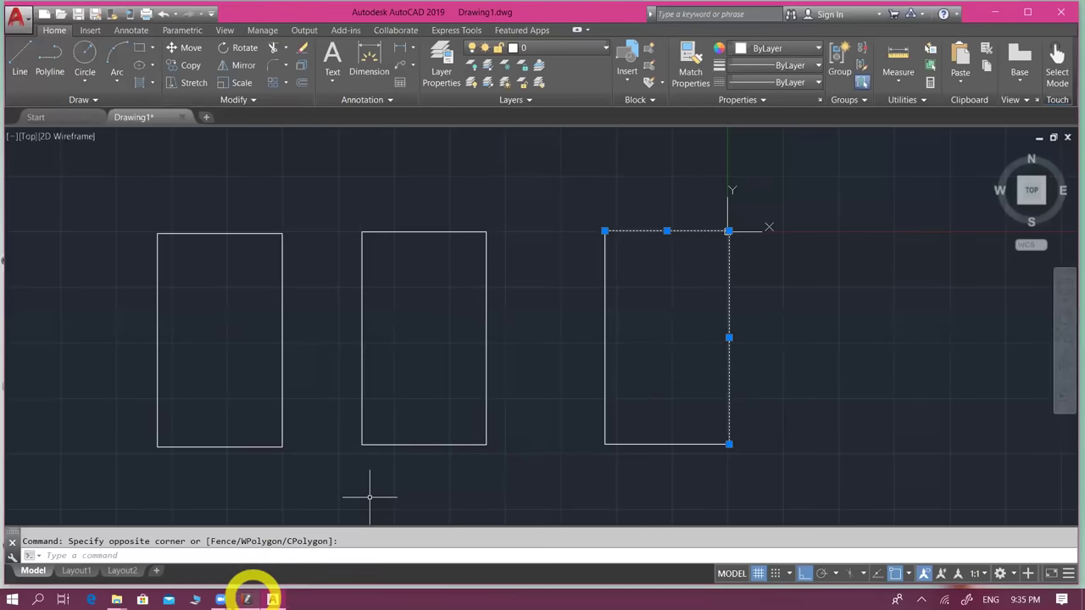
pyautogui.click(247, 599)
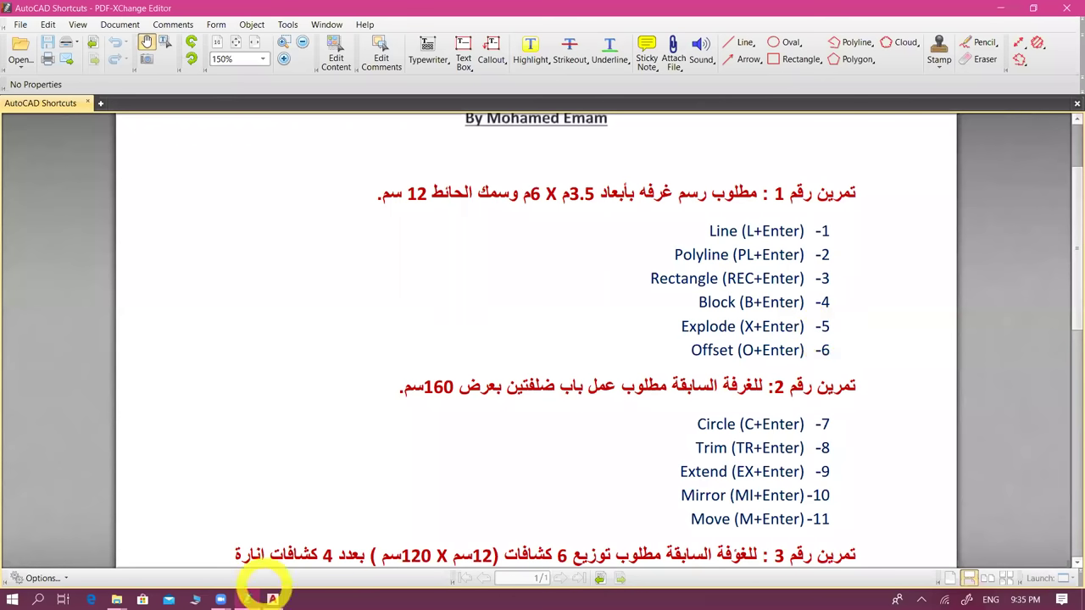
# - Return from the shortcuts sheet to the AutoCAD drawing and clear the pending selection
pyautogui.click(272, 599)
pyautogui.moveTo(246, 599)
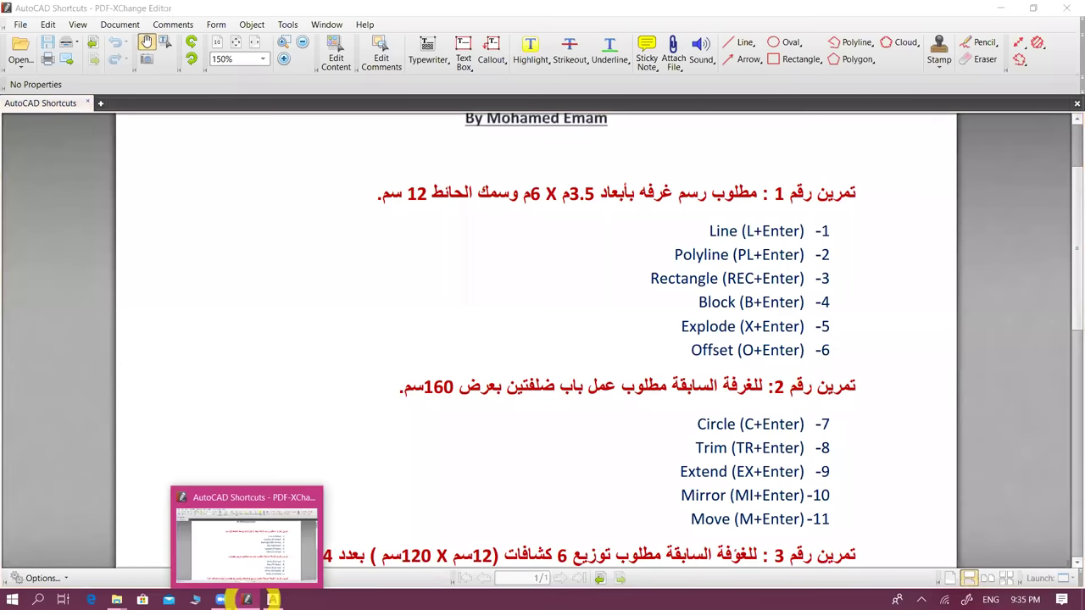
pyautogui.click(594, 368)
pyautogui.press('Escape')
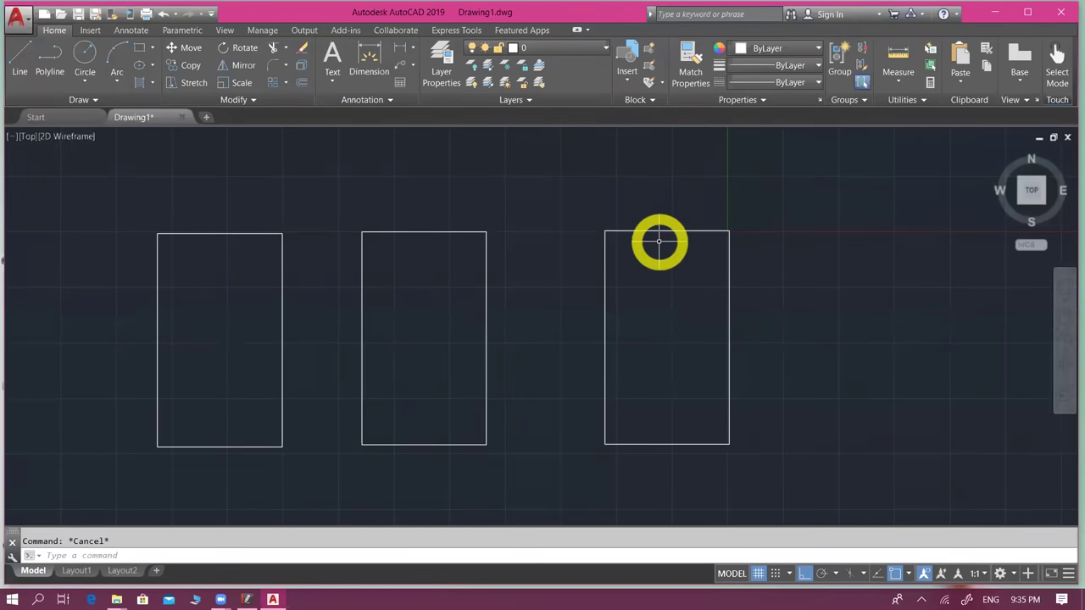
pyautogui.moveTo(659, 241); pyautogui.dragTo(679, 246, button='middle')
pyautogui.write('l')
pyautogui.press('Return')
pyautogui.scroll(2, 686, 291)
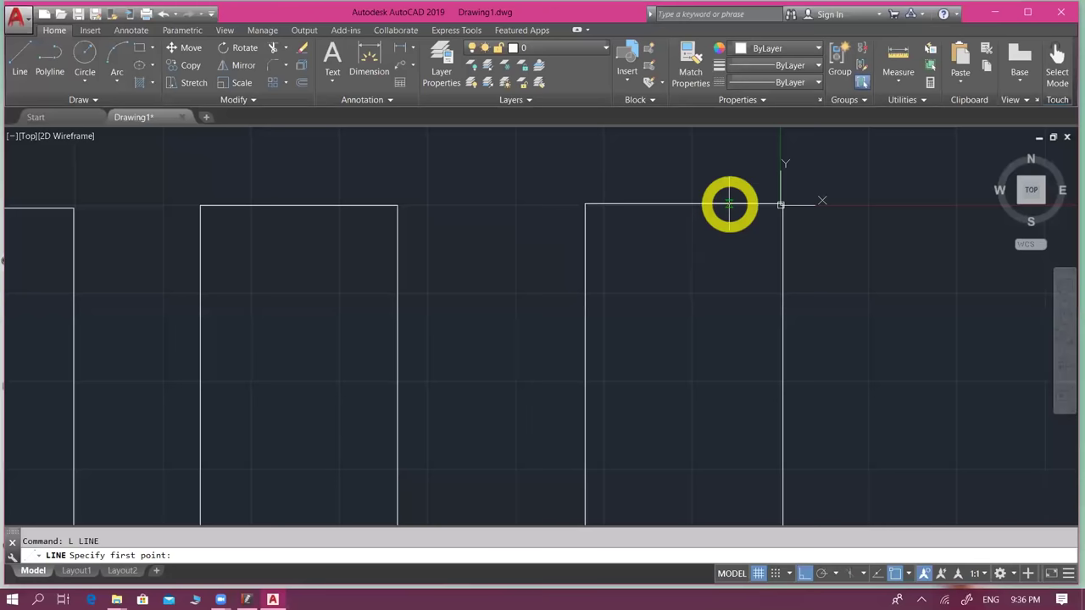
pyautogui.scroll(4, 709, 218)
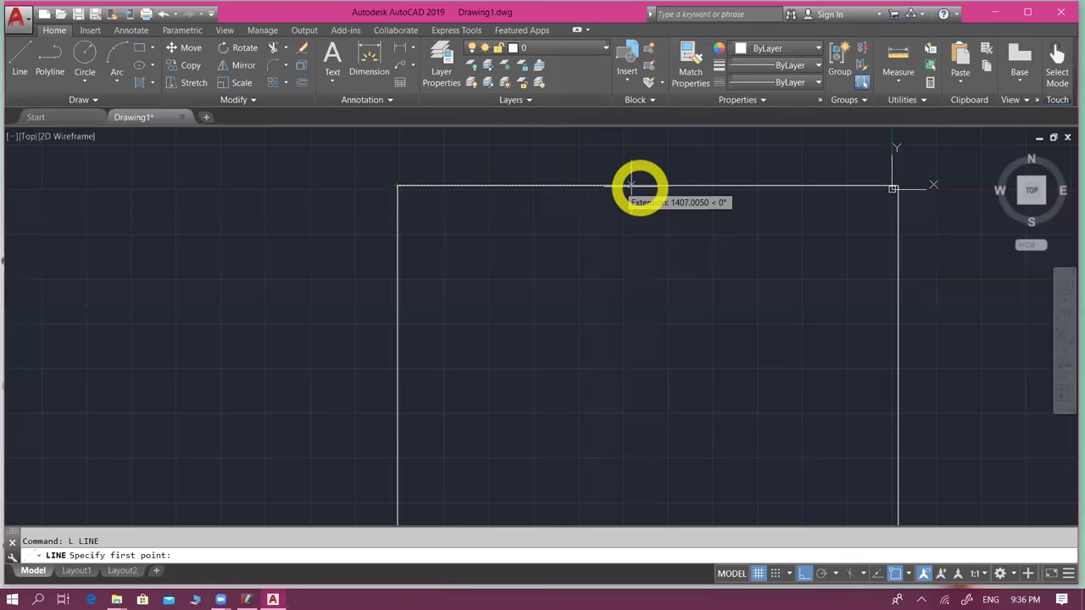
pyautogui.scroll(3, 804, 182)
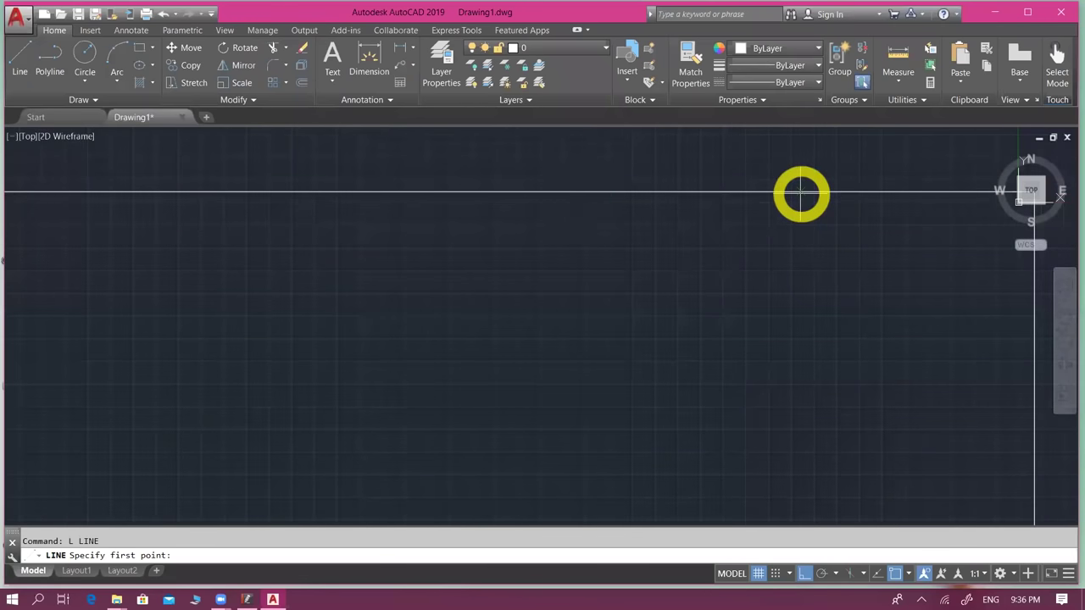
pyautogui.click(595, 192)
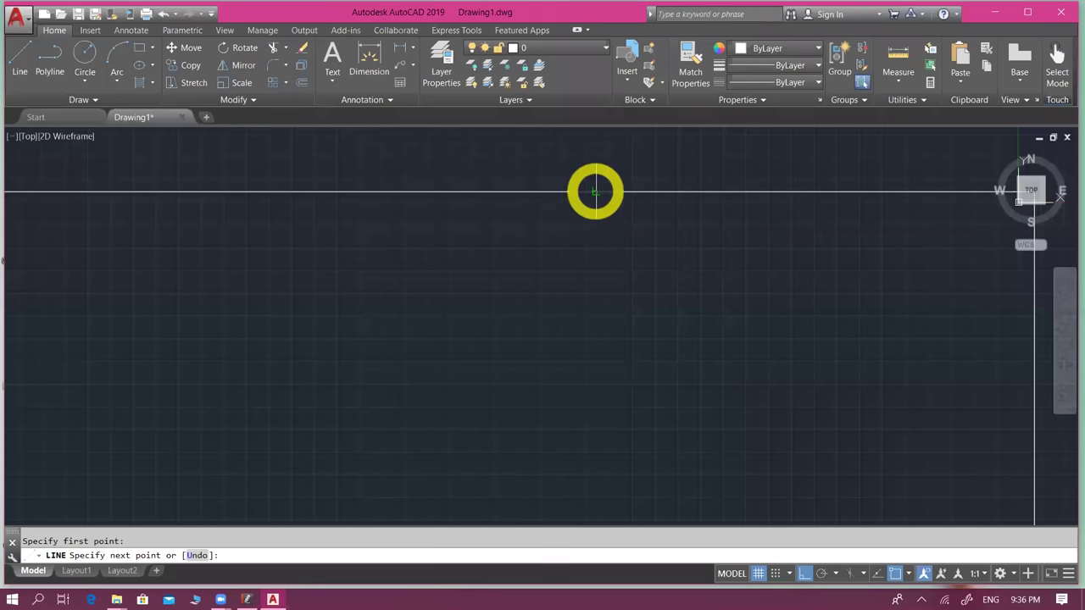
pyautogui.scroll(-3, 595, 188)
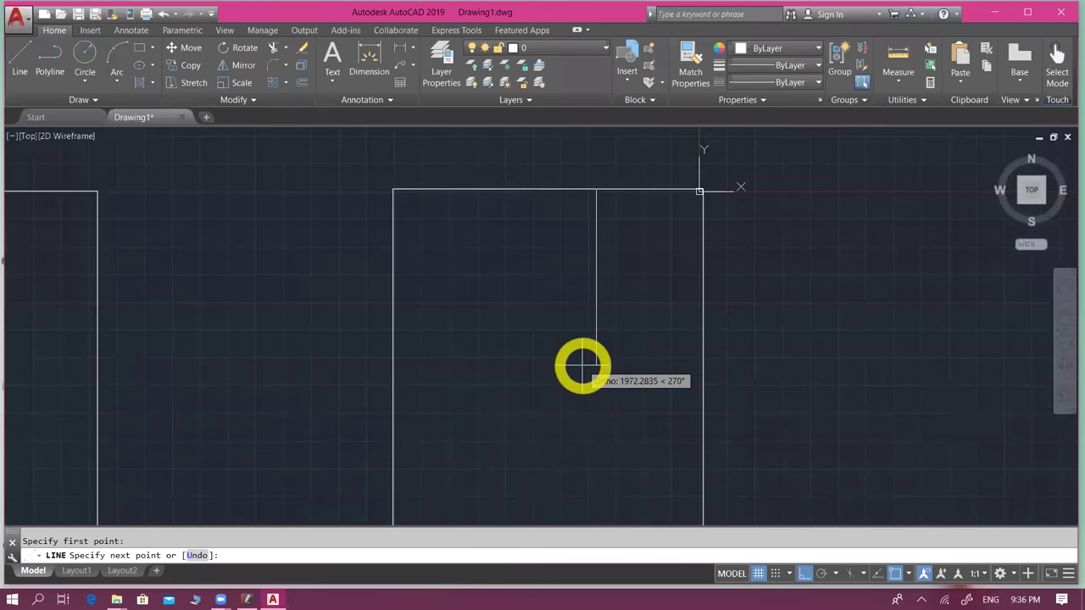
pyautogui.press('Escape')
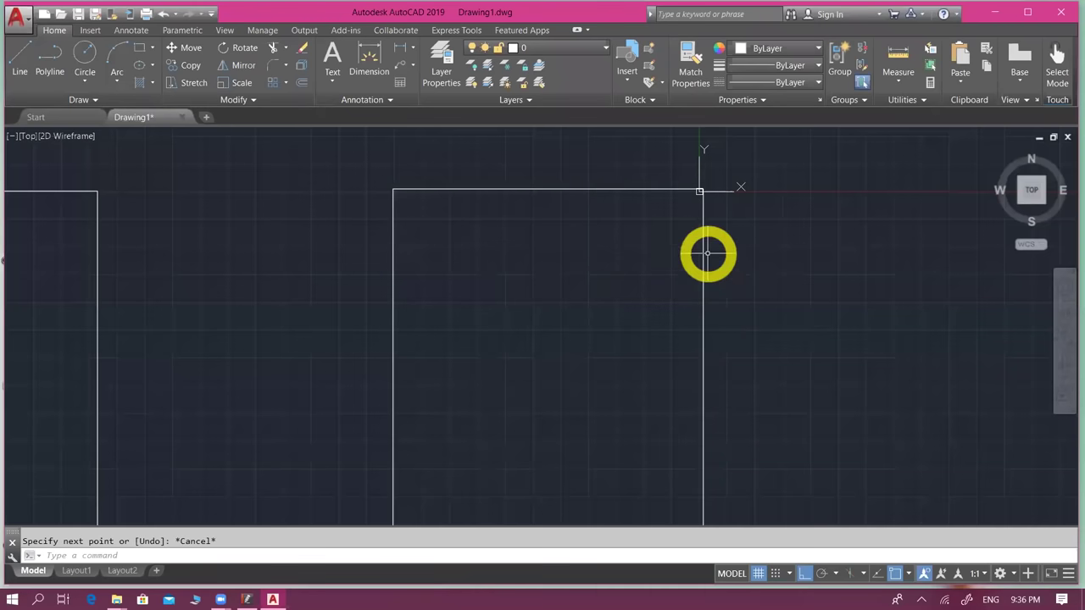
pyautogui.press('Return')
pyautogui.press('Return')
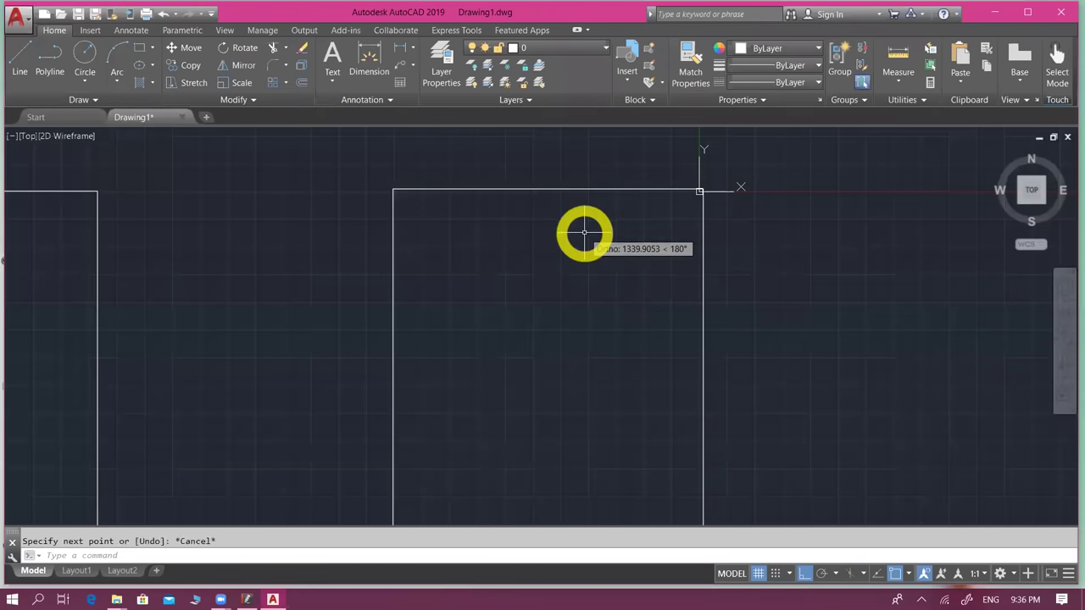
pyautogui.press('Escape')
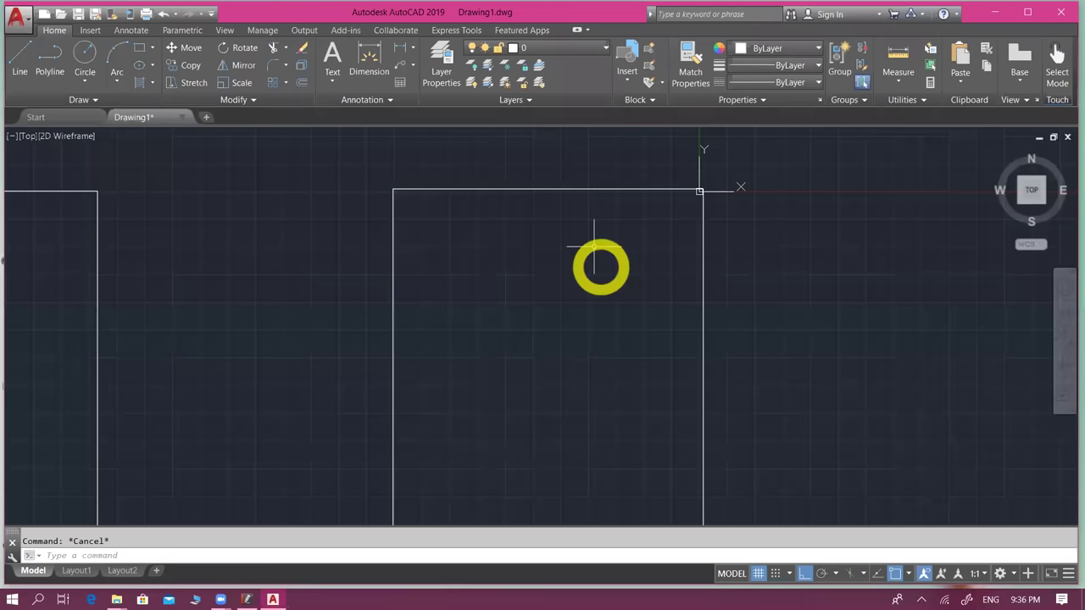
pyautogui.scroll(-4, 595, 247)
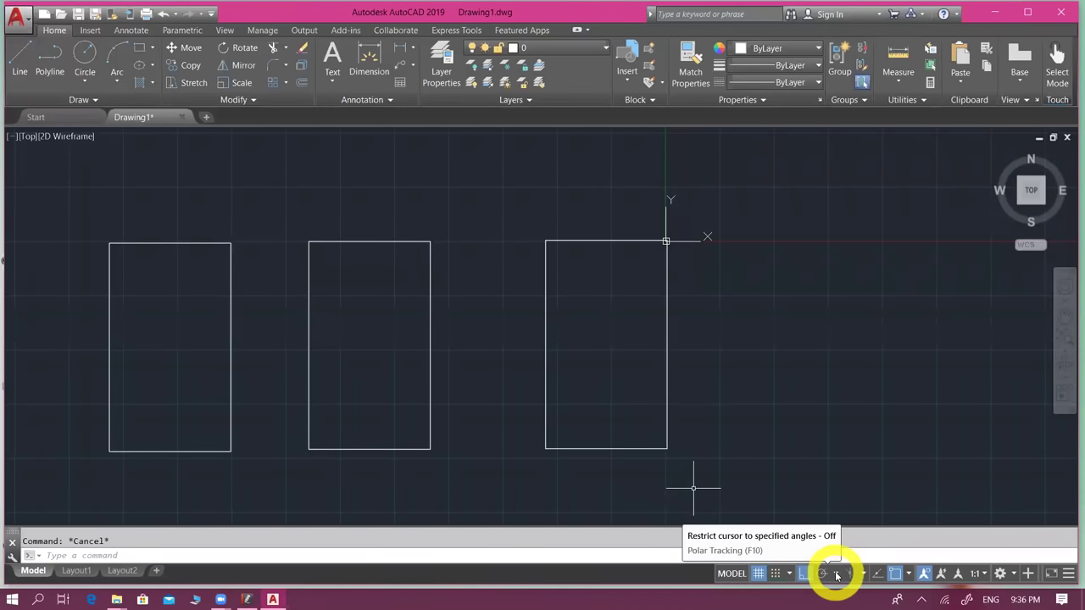
# - Enable every object snap mode via Select All in the Drafting Settings Object Snap tab
pyautogui.click(837, 575)
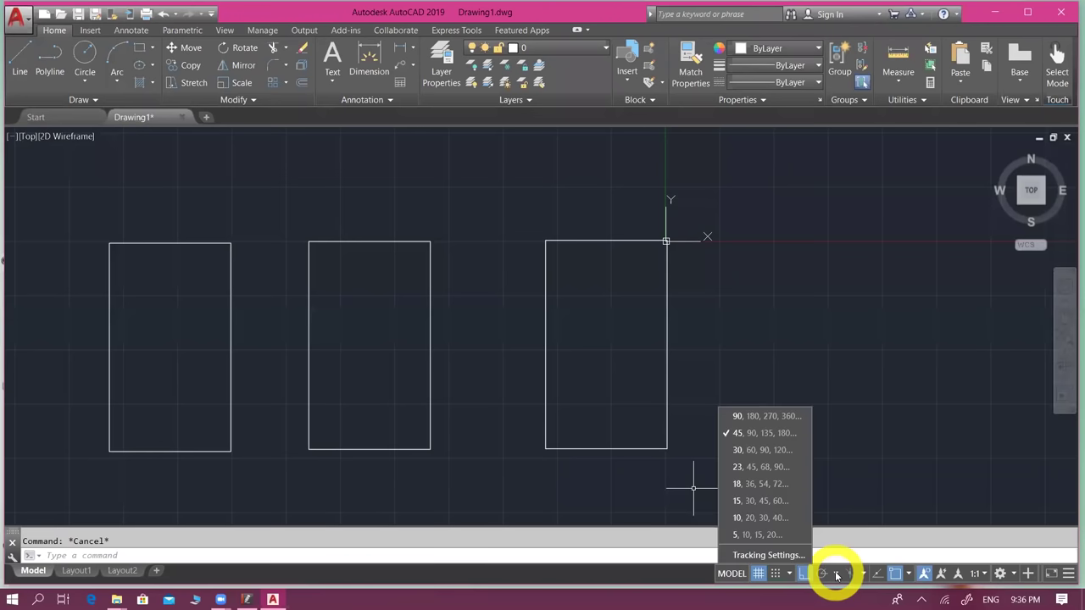
pyautogui.click(779, 559)
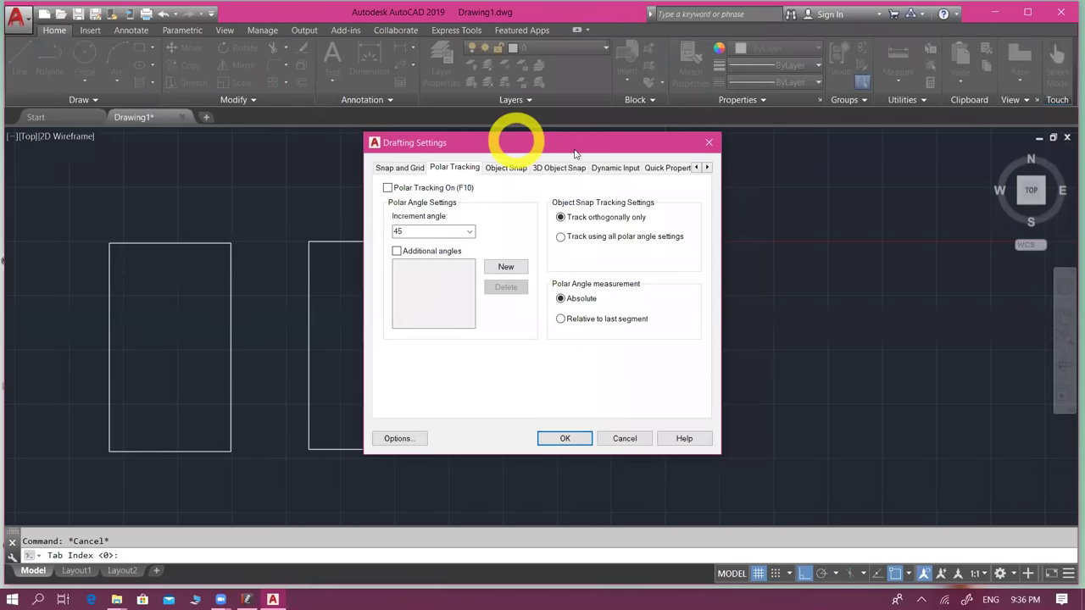
pyautogui.moveTo(573, 154); pyautogui.dragTo(870, 176)
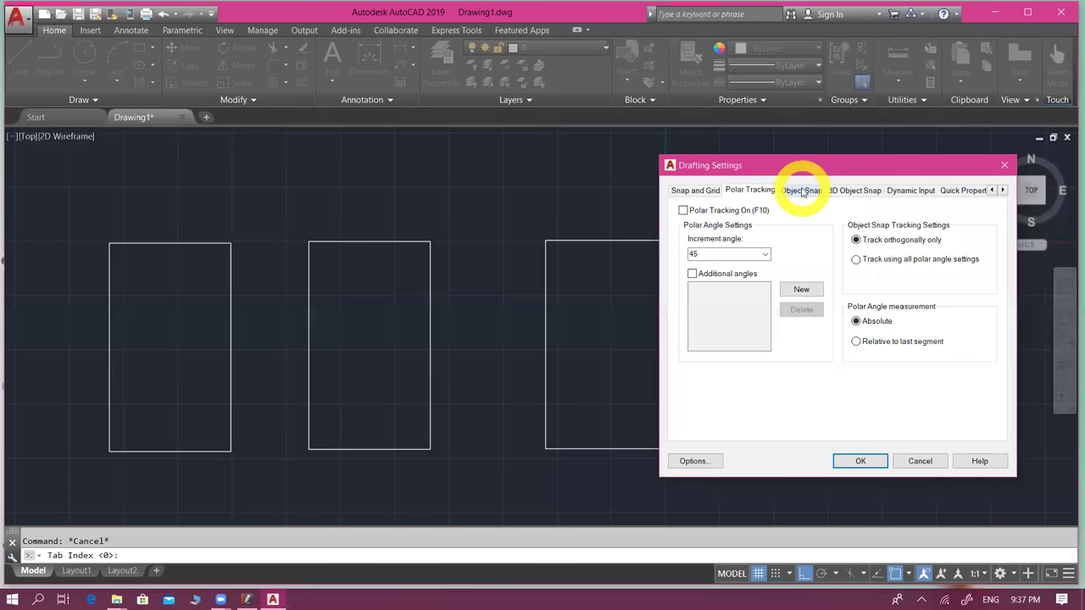
pyautogui.click(802, 191)
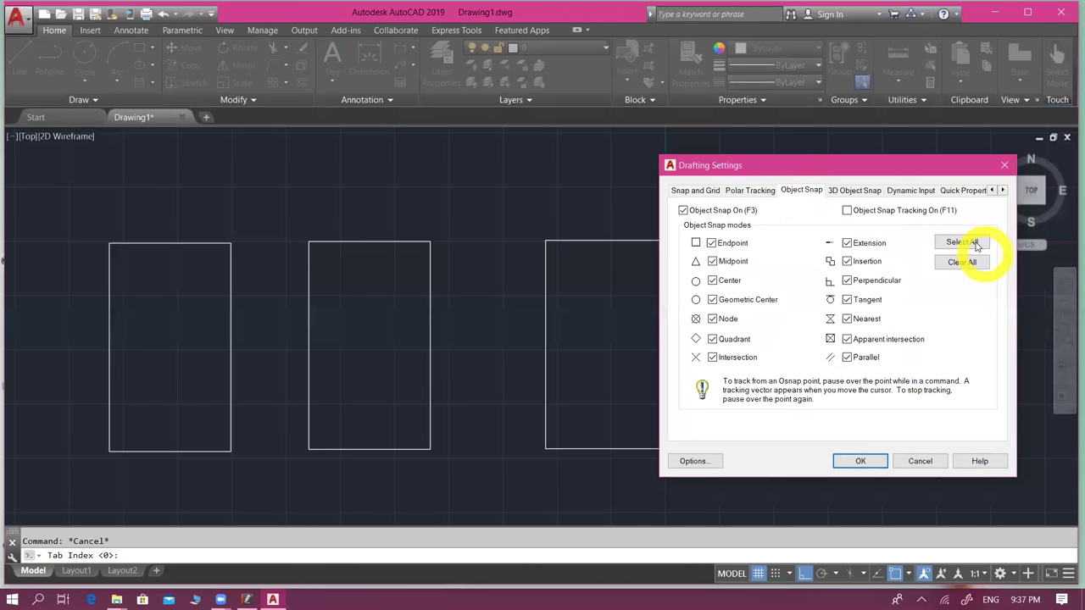
pyautogui.click(974, 245)
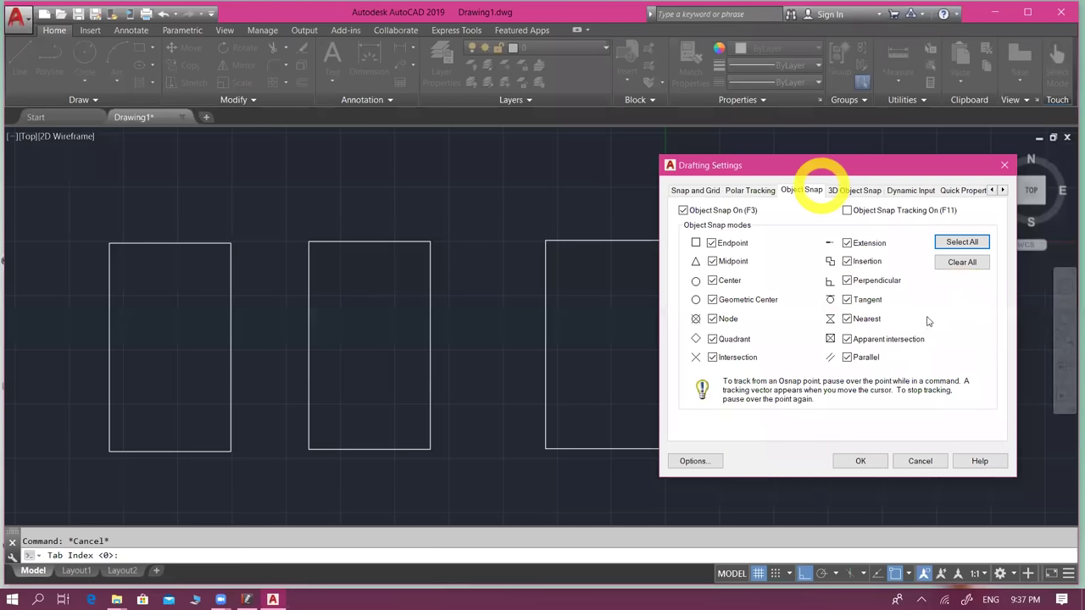
pyautogui.click(860, 463)
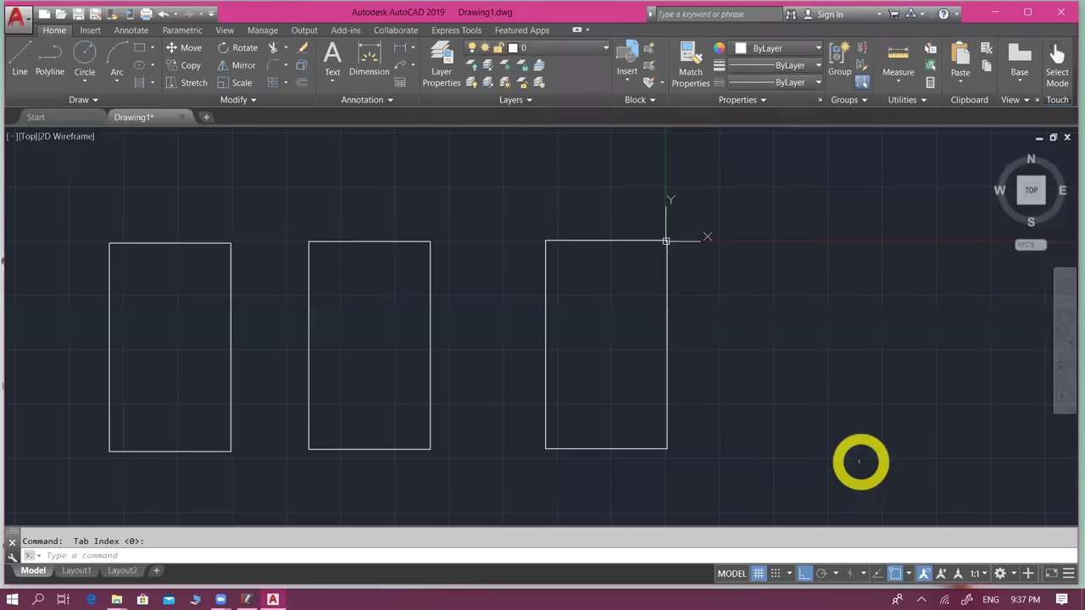
# - Start a new line with L, ready to pick its first point on the right room
pyautogui.moveTo(654, 376); pyautogui.dragTo(673, 382, button='middle')
pyautogui.write('l')
pyautogui.press('Return')
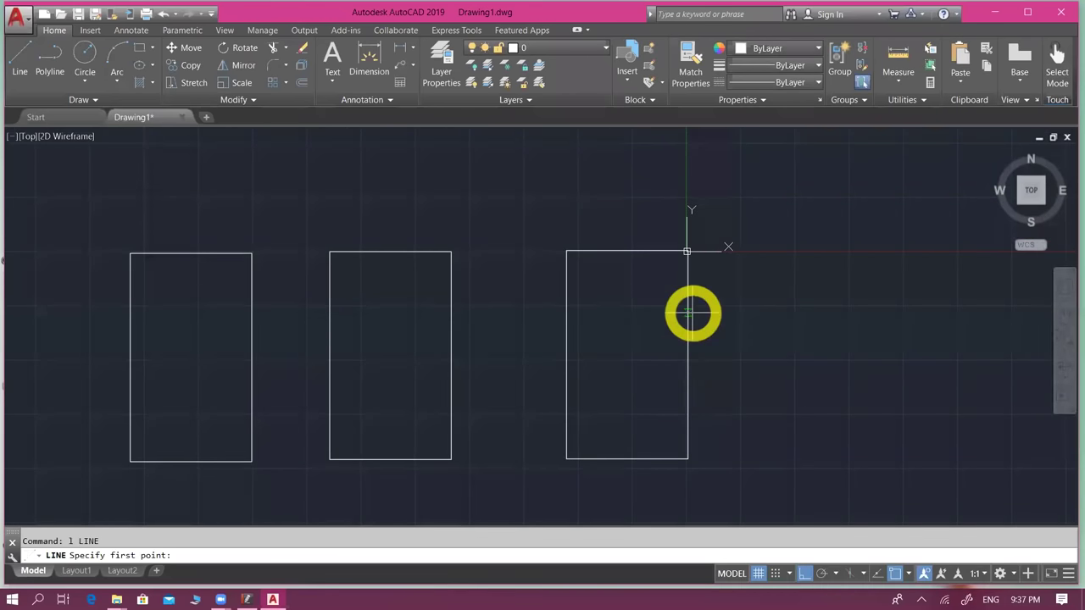
pyautogui.scroll(2, 687, 306)
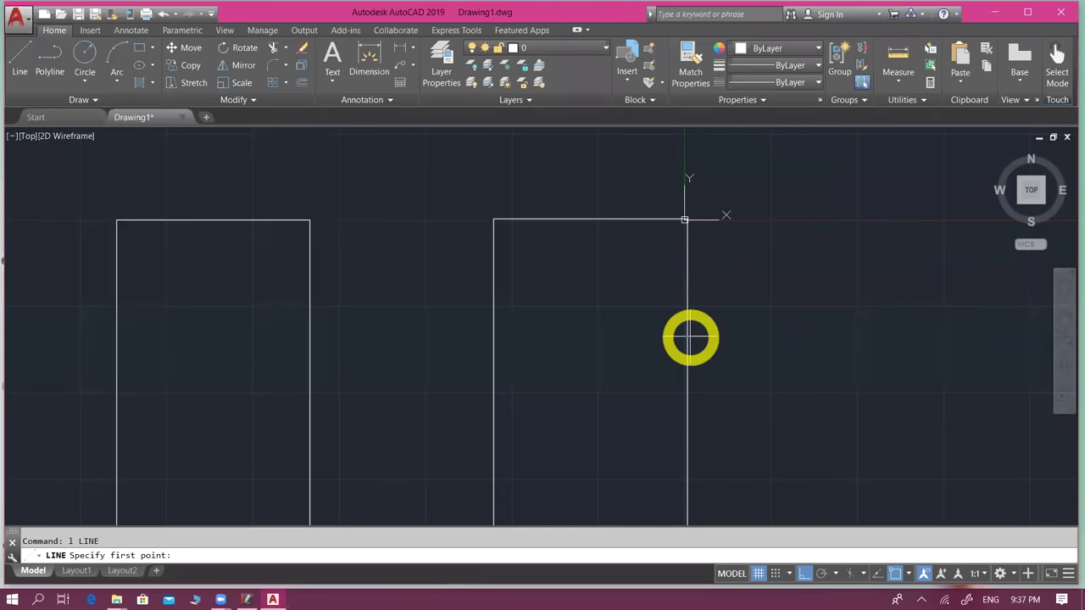
pyautogui.scroll(-2, 688, 354)
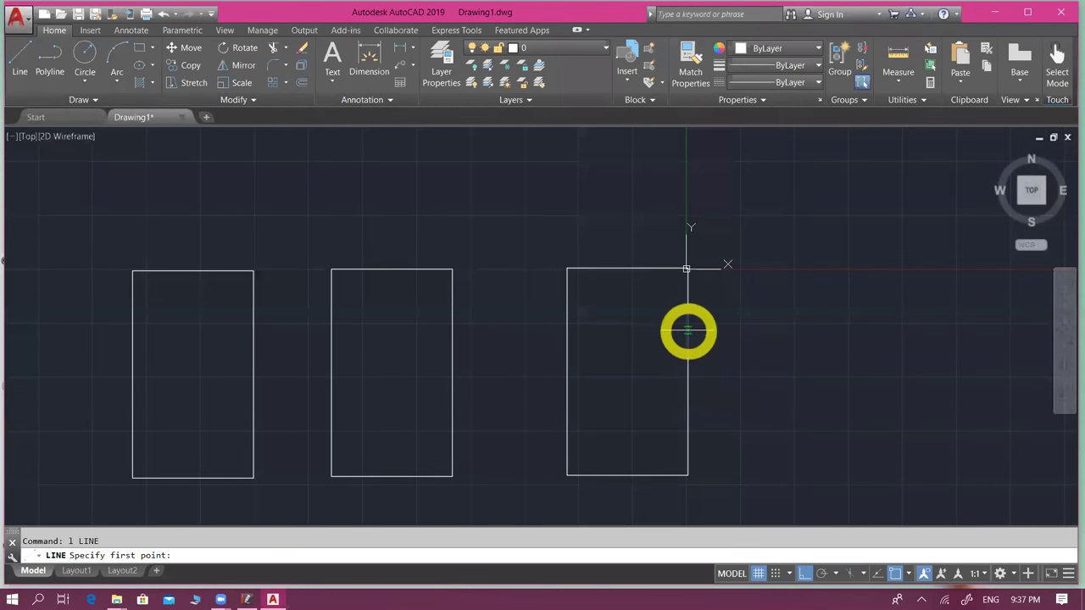
pyautogui.press('Escape')
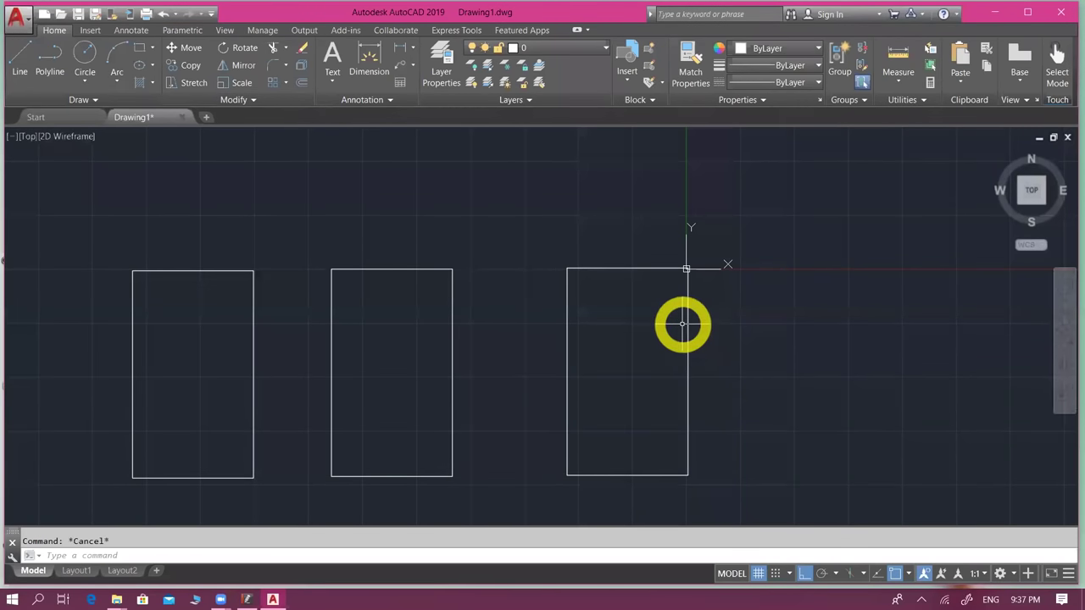
pyautogui.moveTo(640, 373); pyautogui.dragTo(644, 345, button='middle')
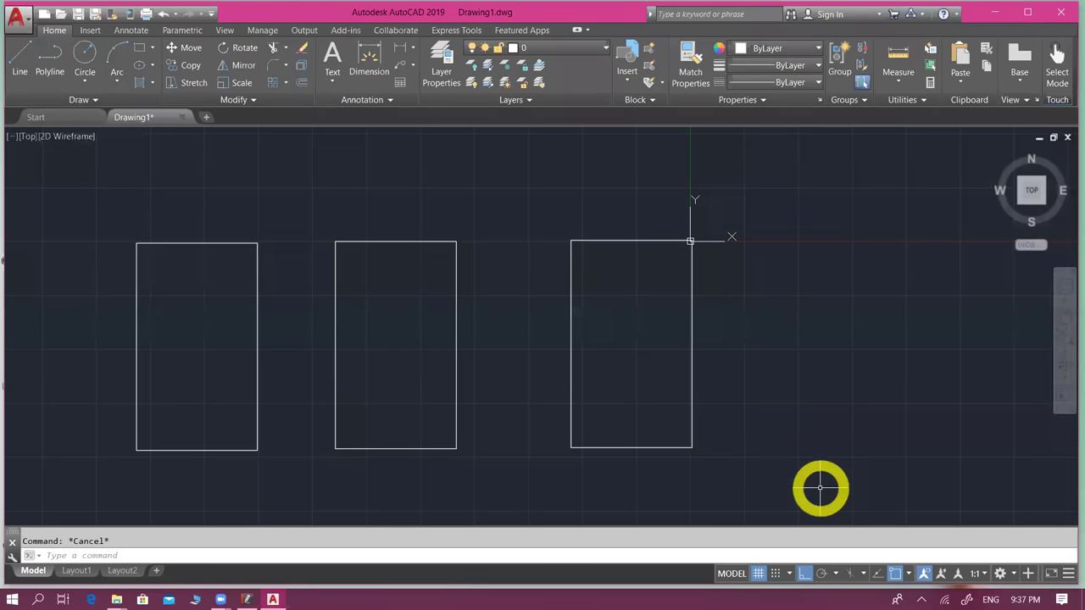
pyautogui.click(1068, 577)
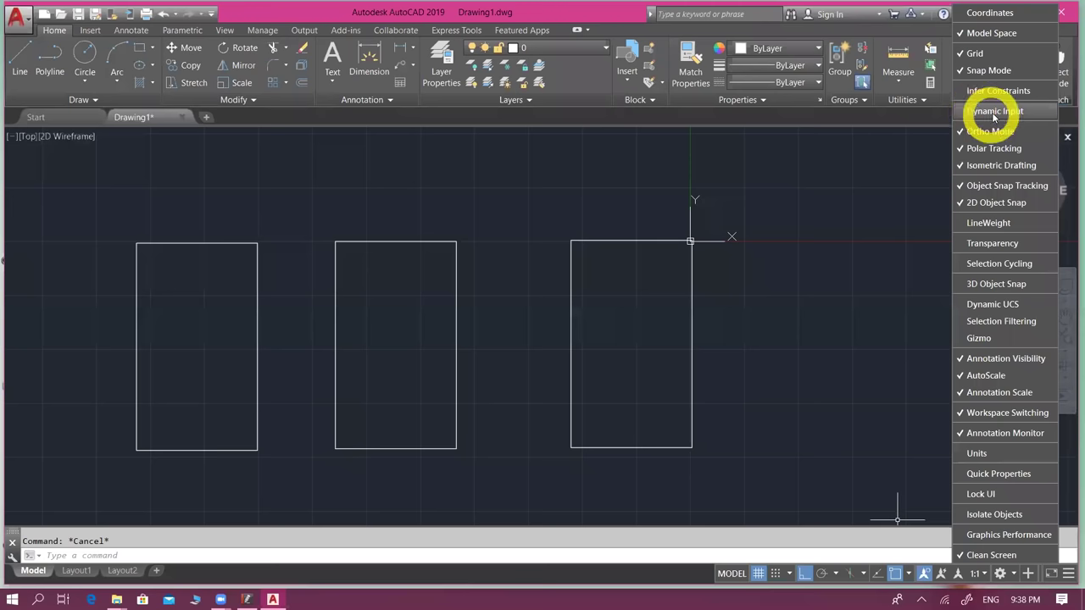
pyautogui.click(994, 113)
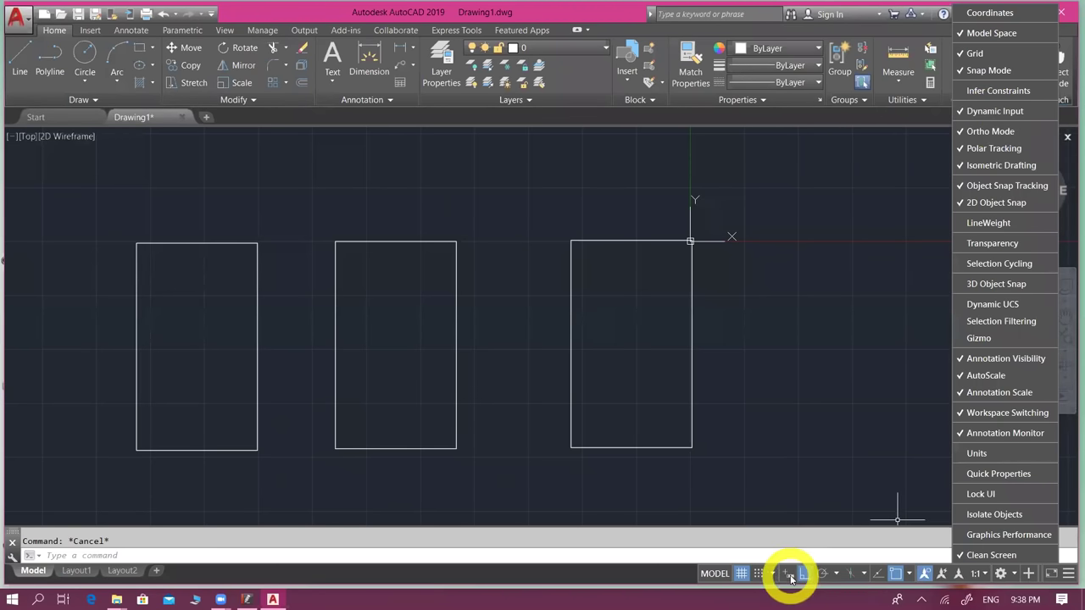
pyautogui.click(789, 579)
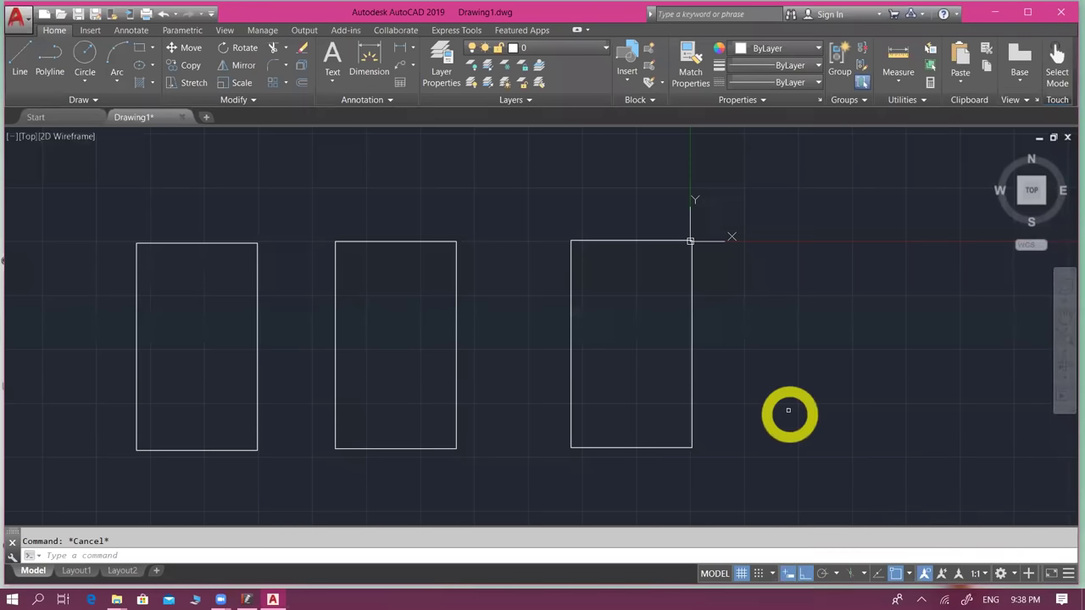
pyautogui.click(789, 576)
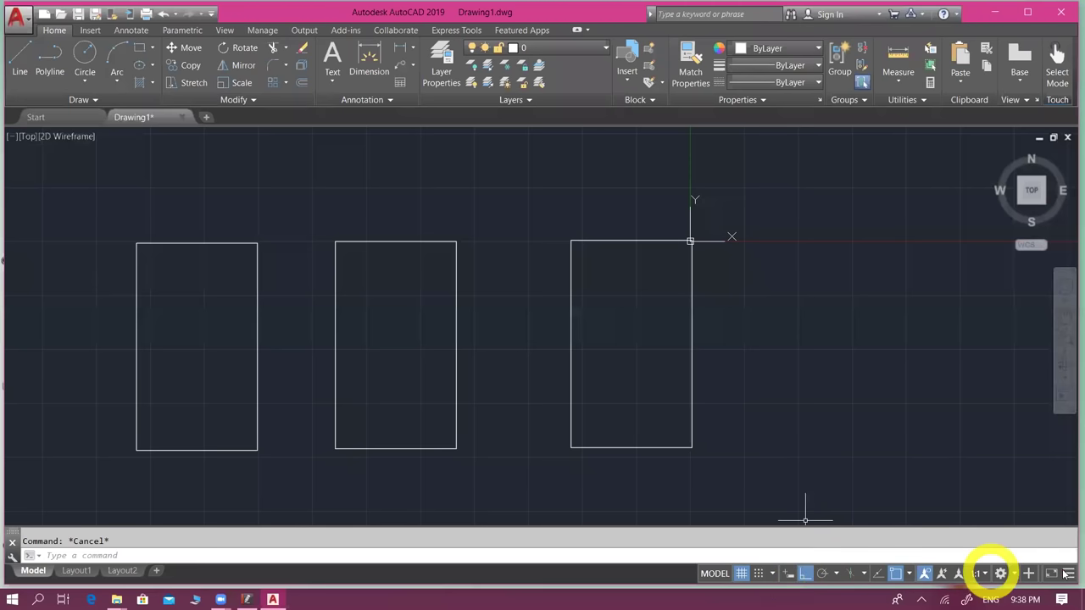
pyautogui.click(1068, 574)
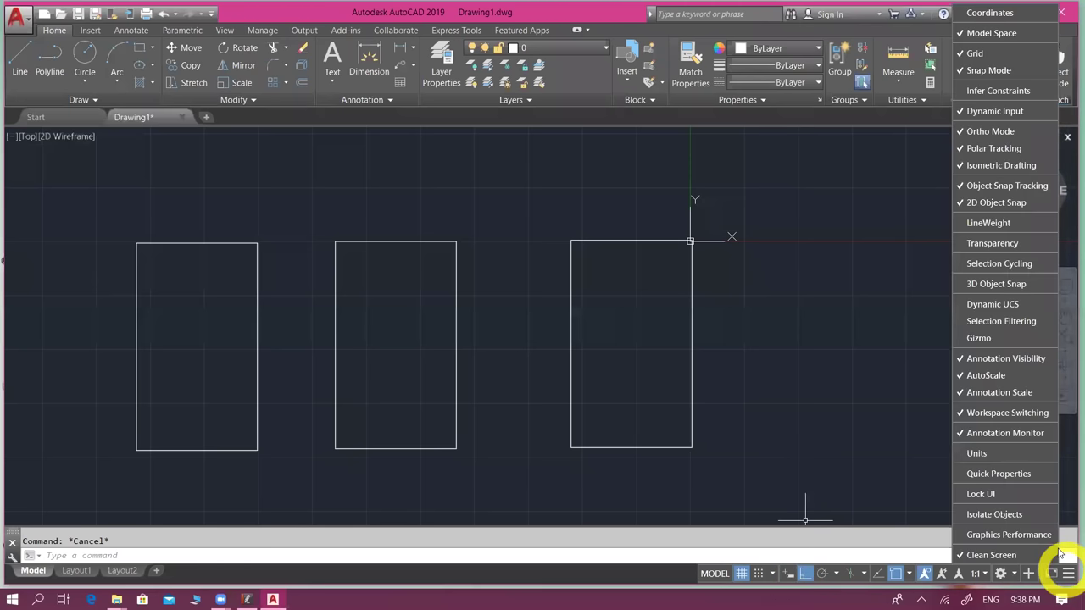
pyautogui.click(797, 575)
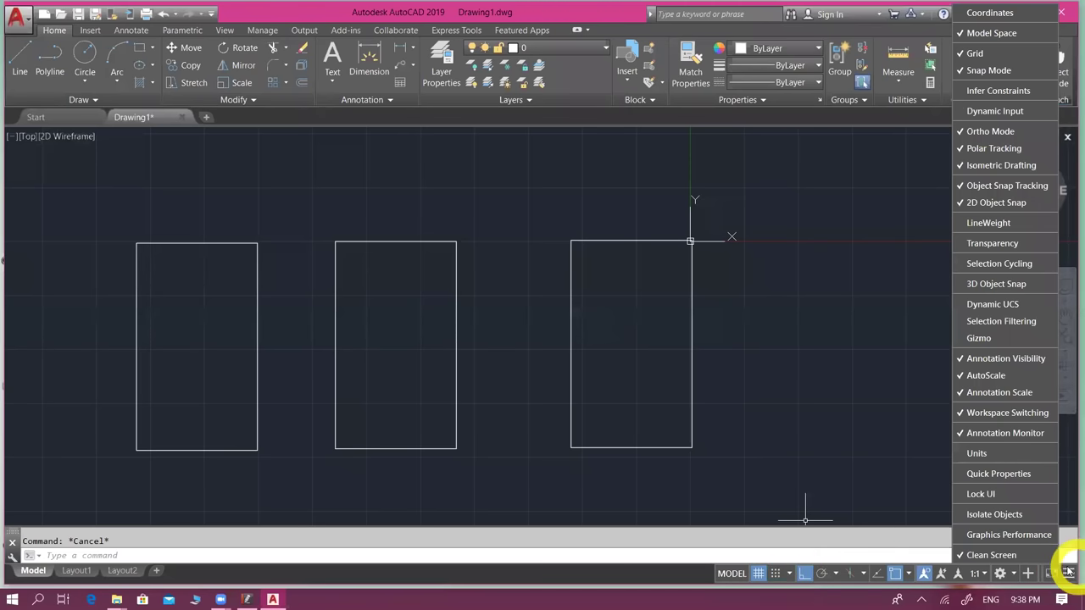
pyautogui.click(1068, 574)
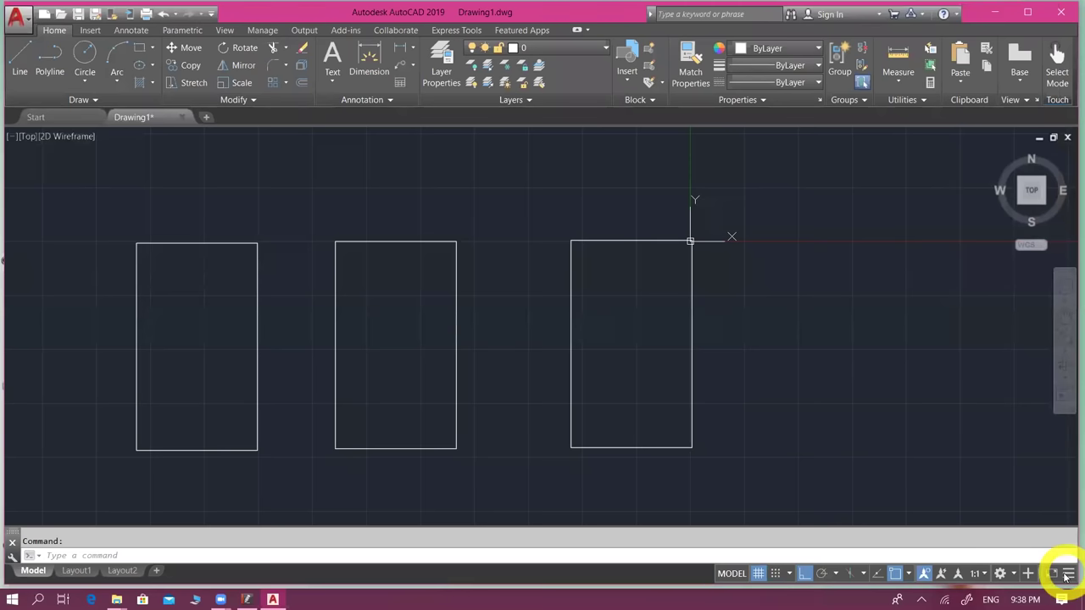
pyautogui.click(1068, 573)
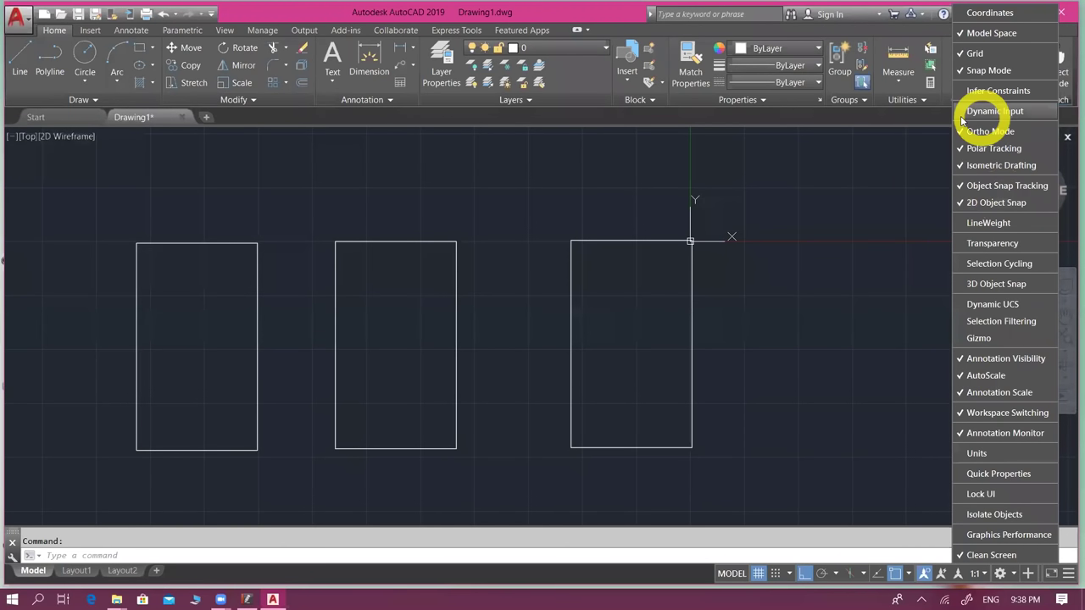
pyautogui.click(963, 119)
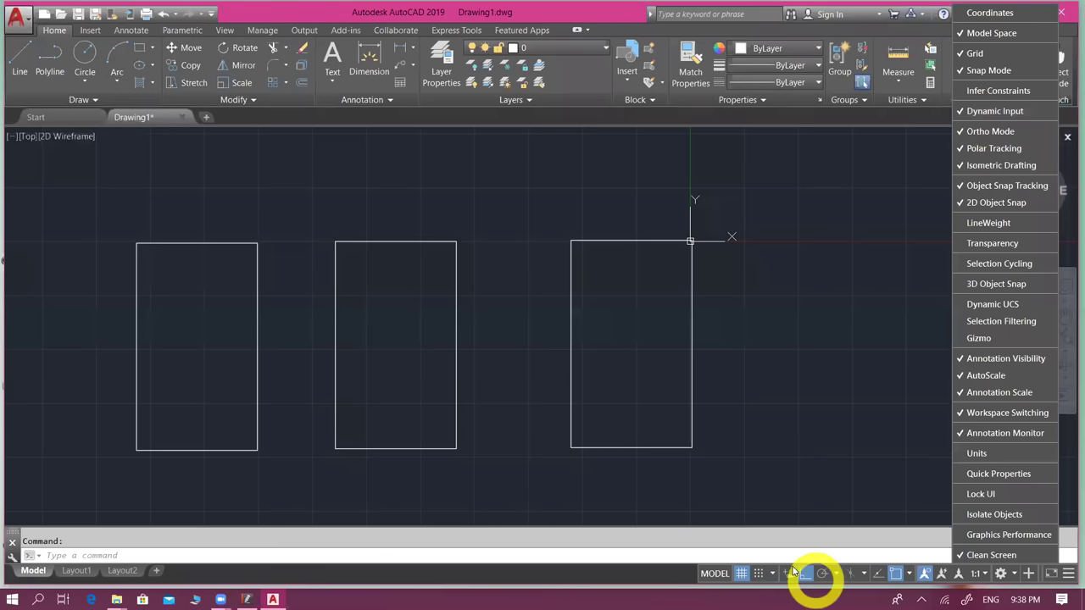
pyautogui.click(800, 576)
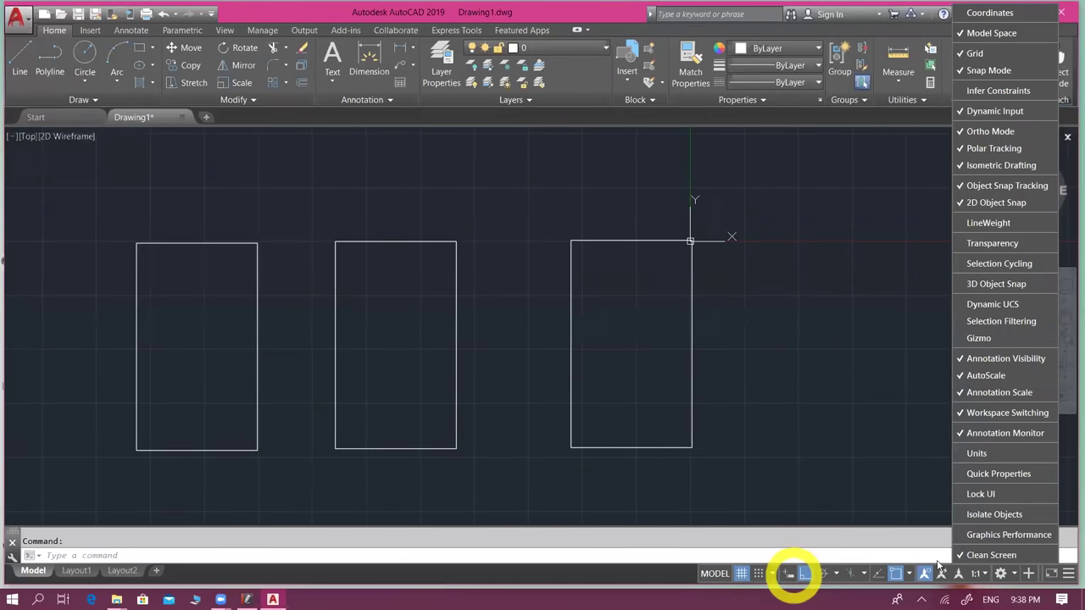
pyautogui.click(1012, 119)
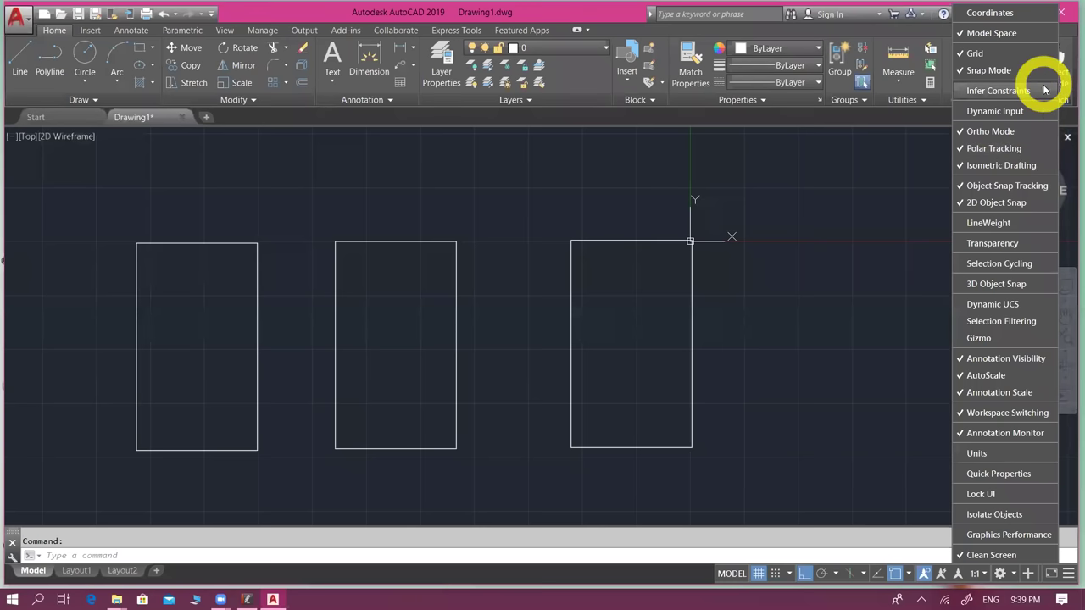
pyautogui.click(1050, 164)
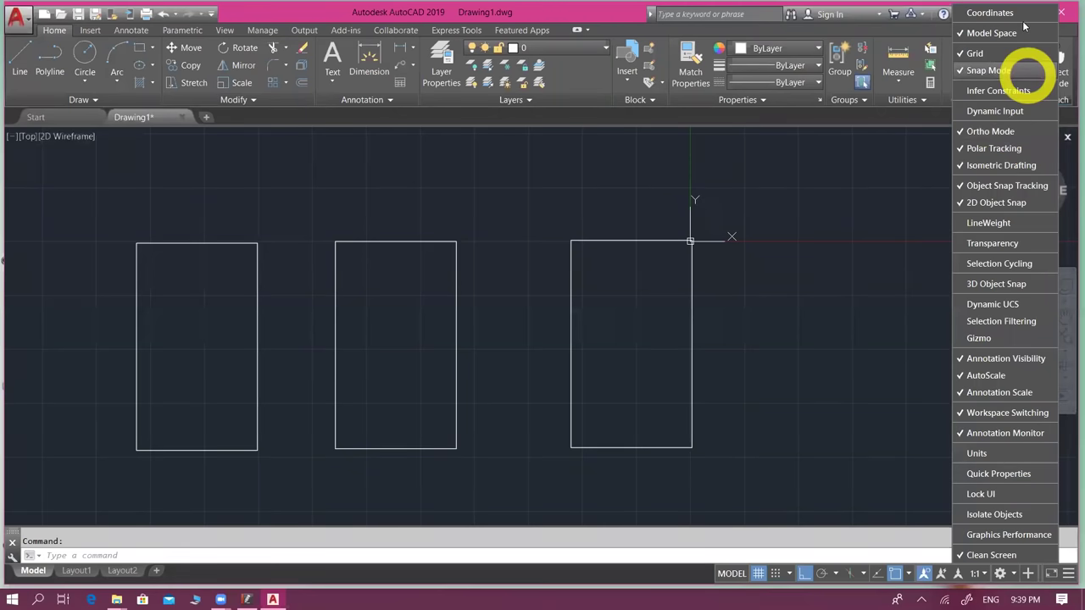
pyautogui.click(1049, 575)
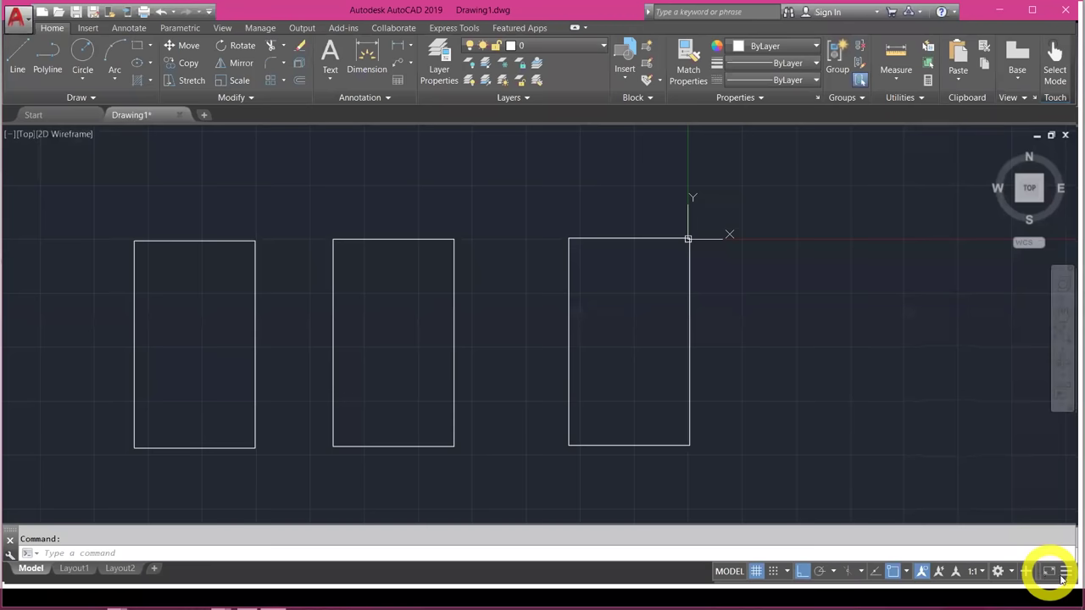
# - Add Graphics Performance to the status bar and review its settings, leaving hardware acceleration Off
pyautogui.click(1048, 571)
pyautogui.click(1047, 572)
pyautogui.click(1065, 571)
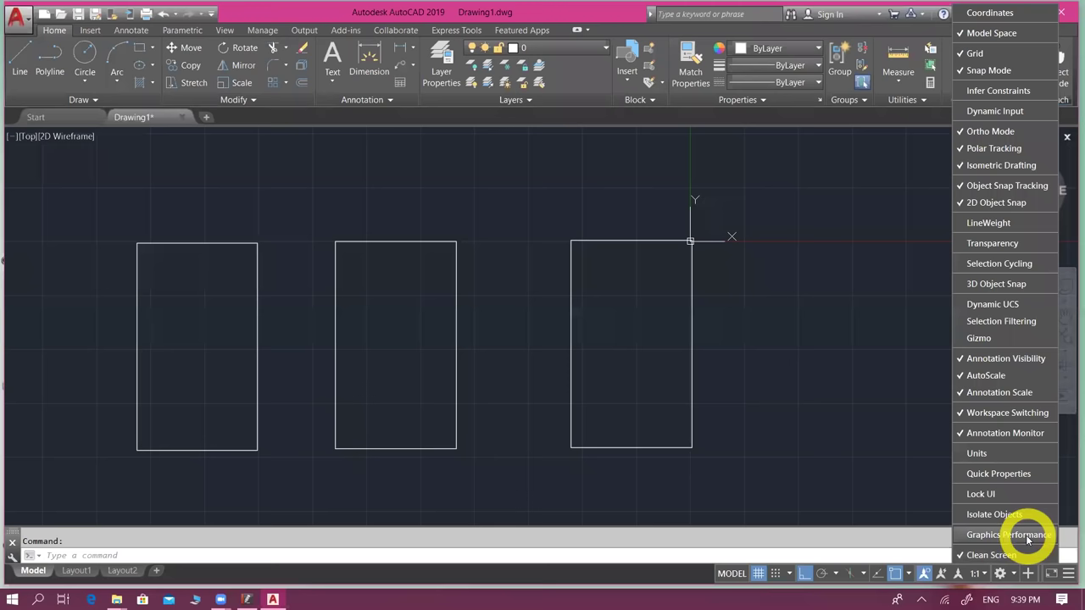
pyautogui.click(1010, 537)
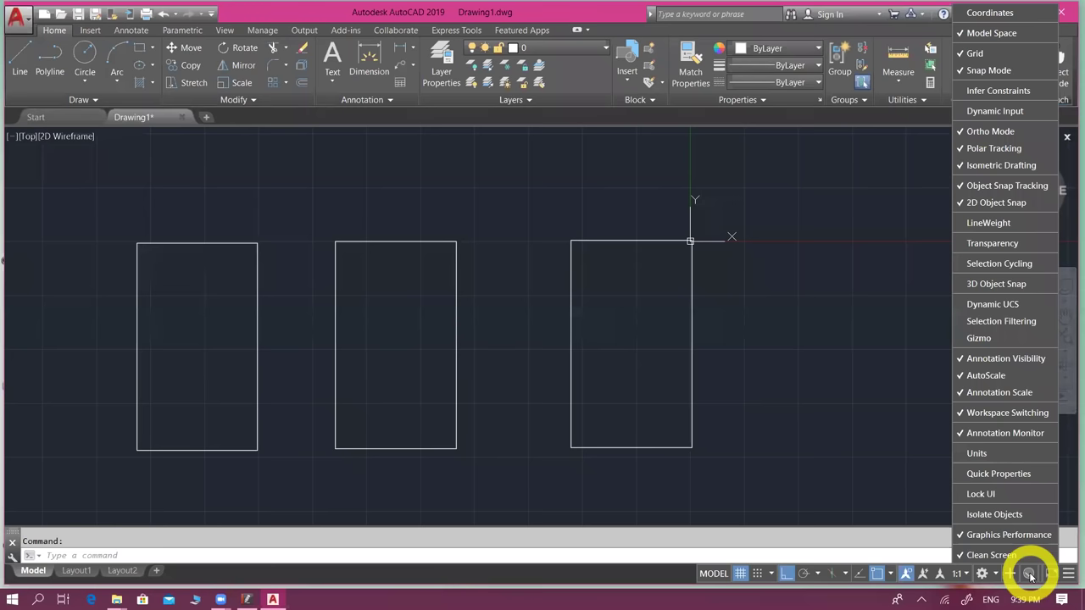
pyautogui.click(1029, 576)
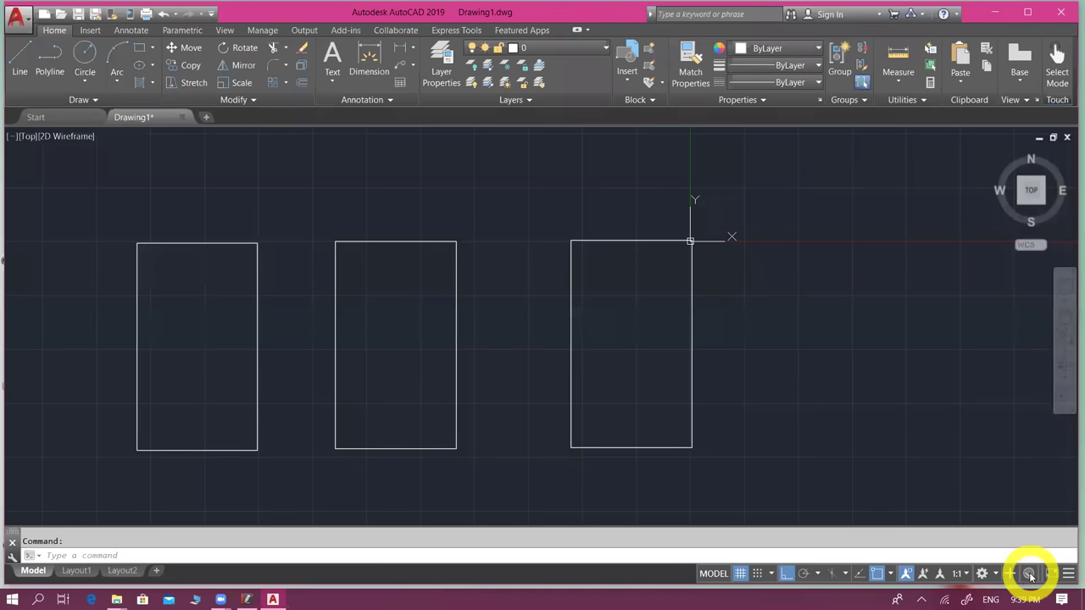
pyautogui.rightClick(1030, 576)
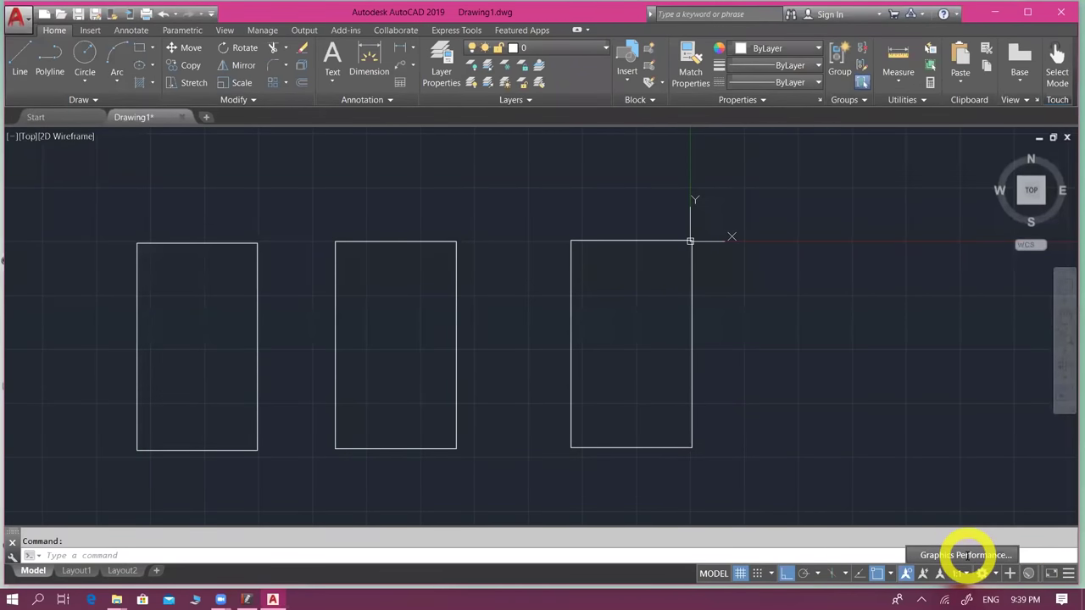
pyautogui.click(965, 555)
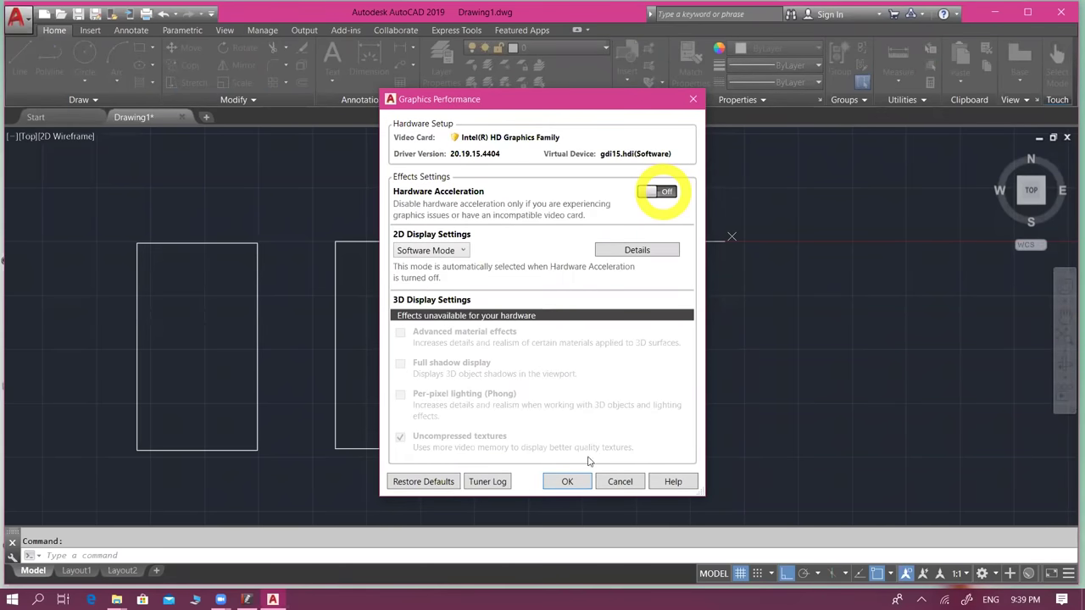
pyautogui.click(561, 483)
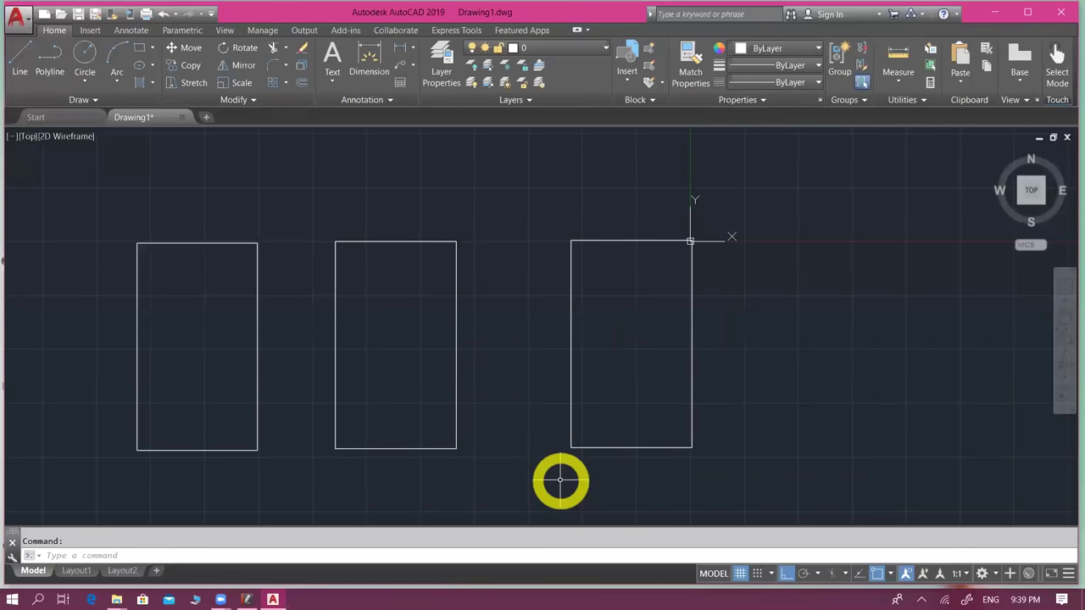
# - Recentre the three rooms in the view, then switch to the shortcuts PDF
pyautogui.moveTo(769, 484); pyautogui.dragTo(833, 484, button='middle')
pyautogui.scroll(-2, 835, 484)
pyautogui.scroll(2, 615, 448)
pyautogui.scroll(4, 623, 412)
pyautogui.scroll(-8, 622, 404)
pyautogui.scroll(4, 625, 392)
pyautogui.moveTo(647, 392); pyautogui.dragTo(639, 391, button='middle')
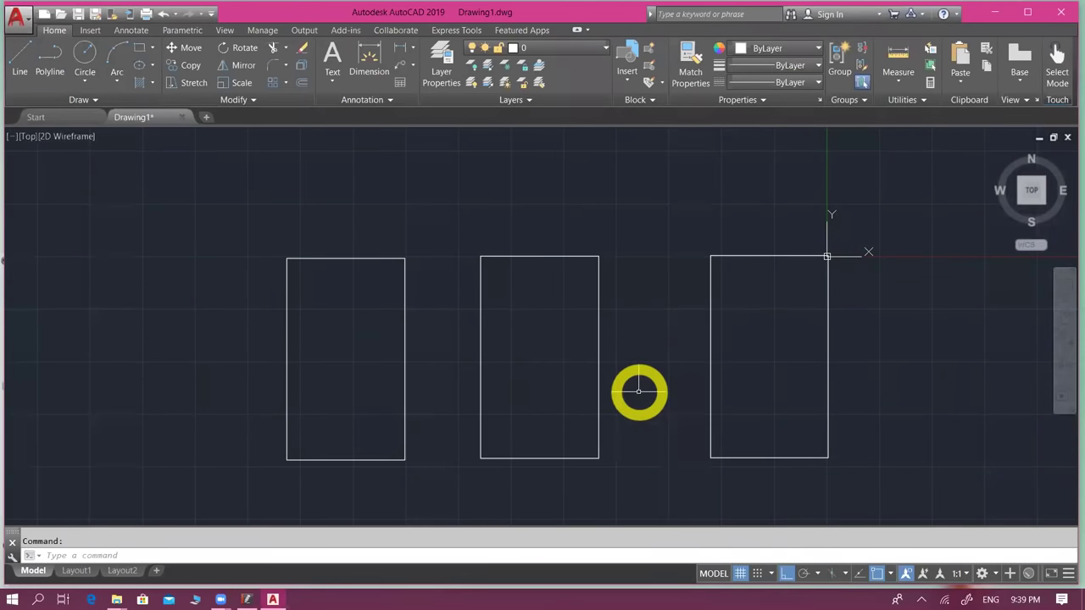
pyautogui.click(245, 599)
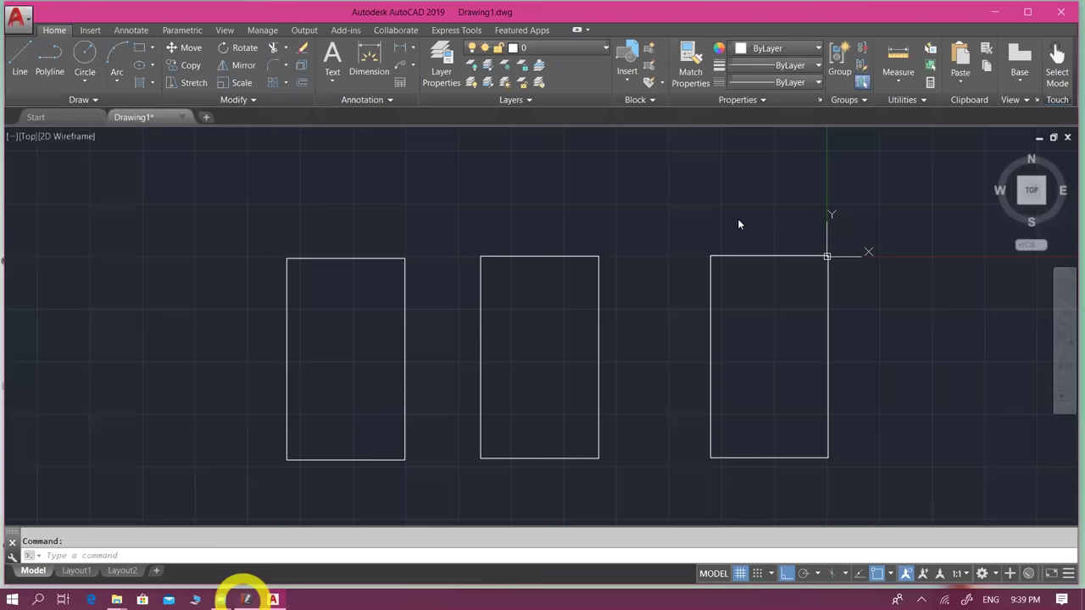
pyautogui.click(245, 599)
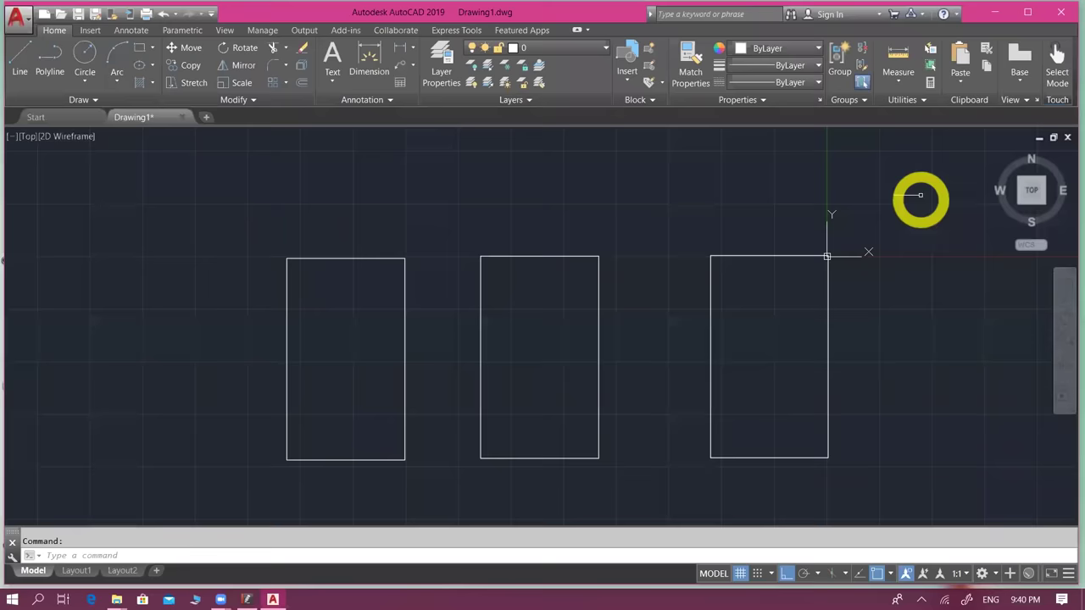
pyautogui.scroll(4, 746, 258)
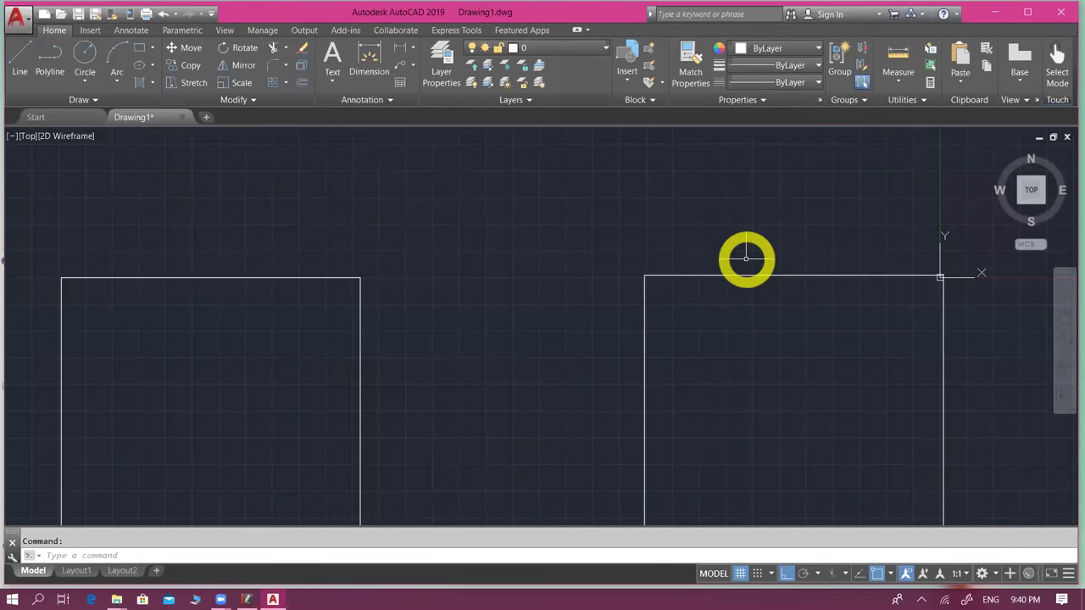
# - Draw a 120-unit line starting at the right room's top-right corner
pyautogui.scroll(-6, 746, 259)
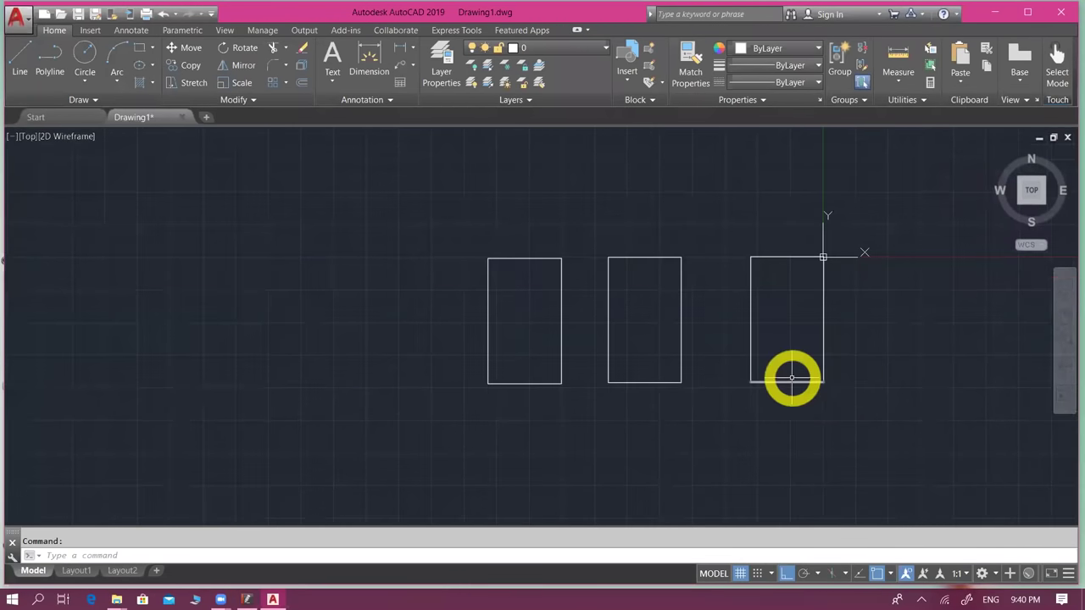
pyautogui.scroll(2, 795, 348)
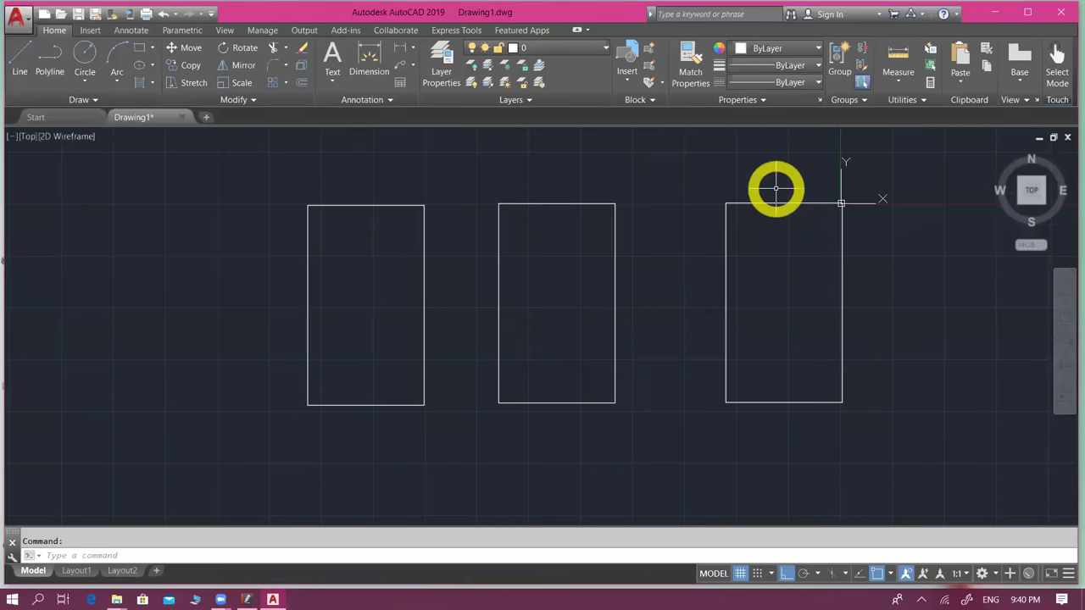
pyautogui.scroll(2, 804, 212)
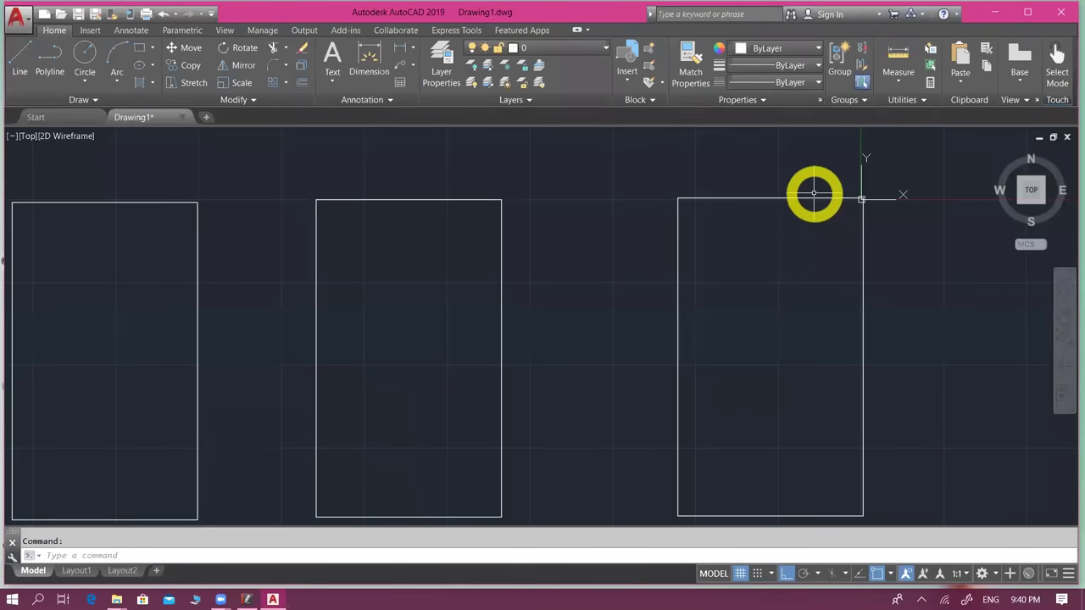
pyautogui.write('l')
pyautogui.press('Return')
pyautogui.scroll(2, 854, 194)
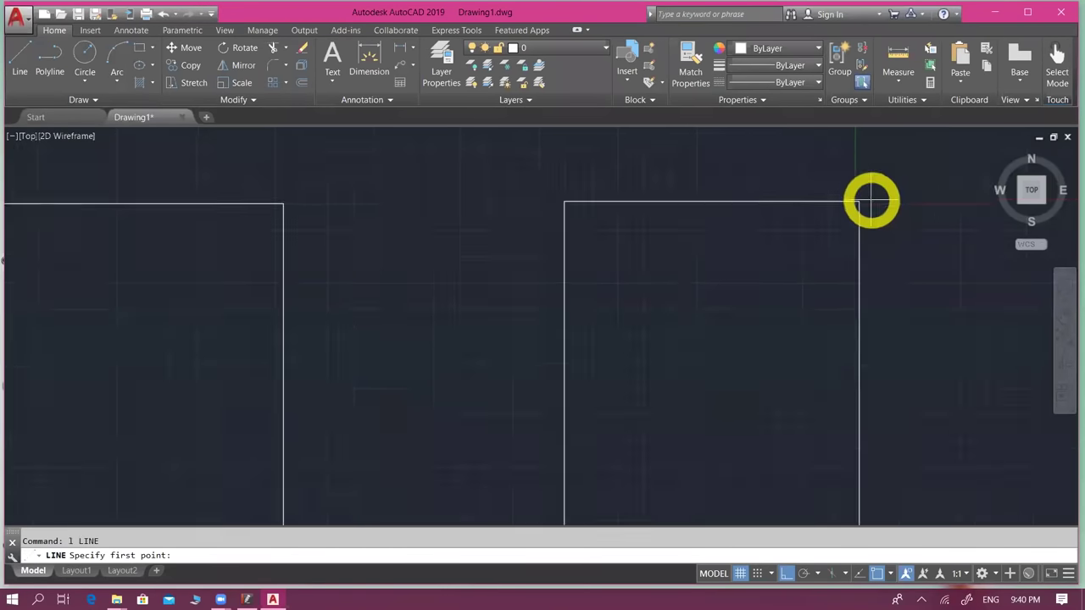
pyautogui.scroll(2, 860, 202)
pyautogui.click(847, 209)
pyautogui.write('120')
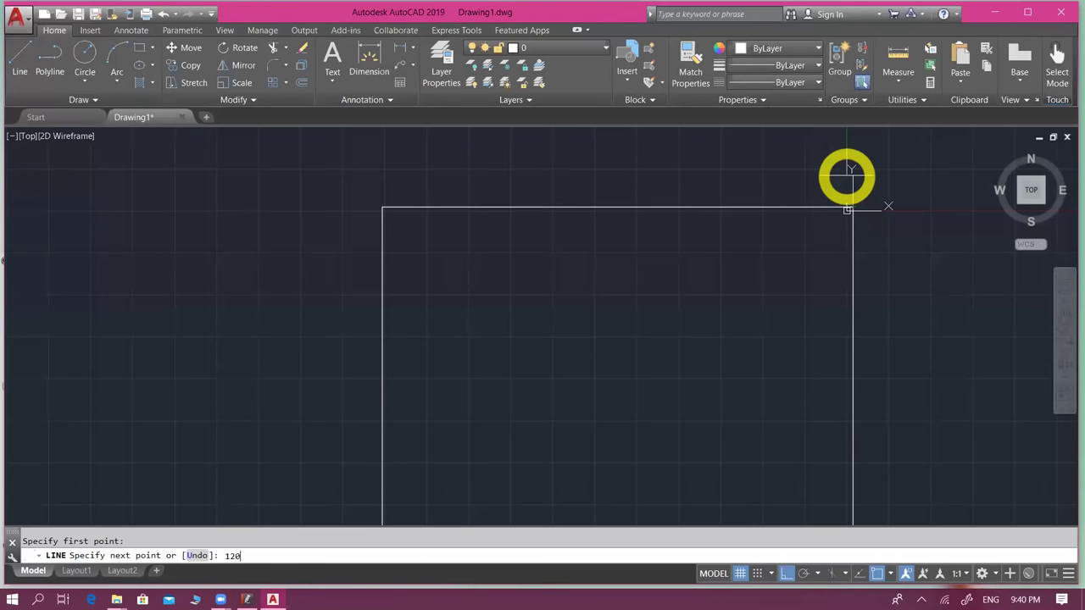
pyautogui.press('Return')
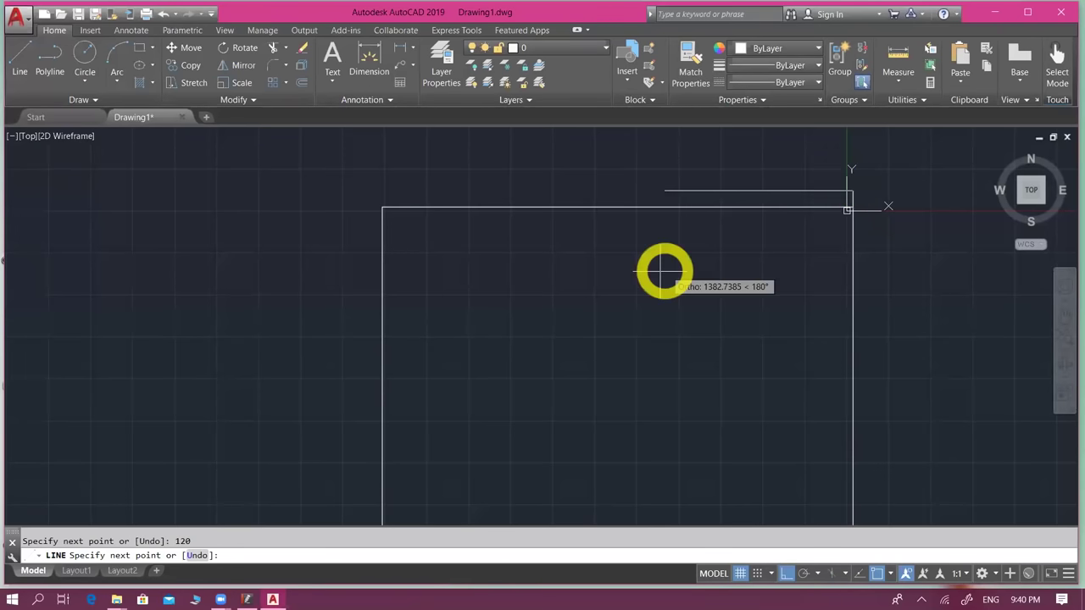
# - Undo that 120-unit segment with Ctrl+Z and cancel the Line command
pyautogui.scroll(-2, 458, 280)
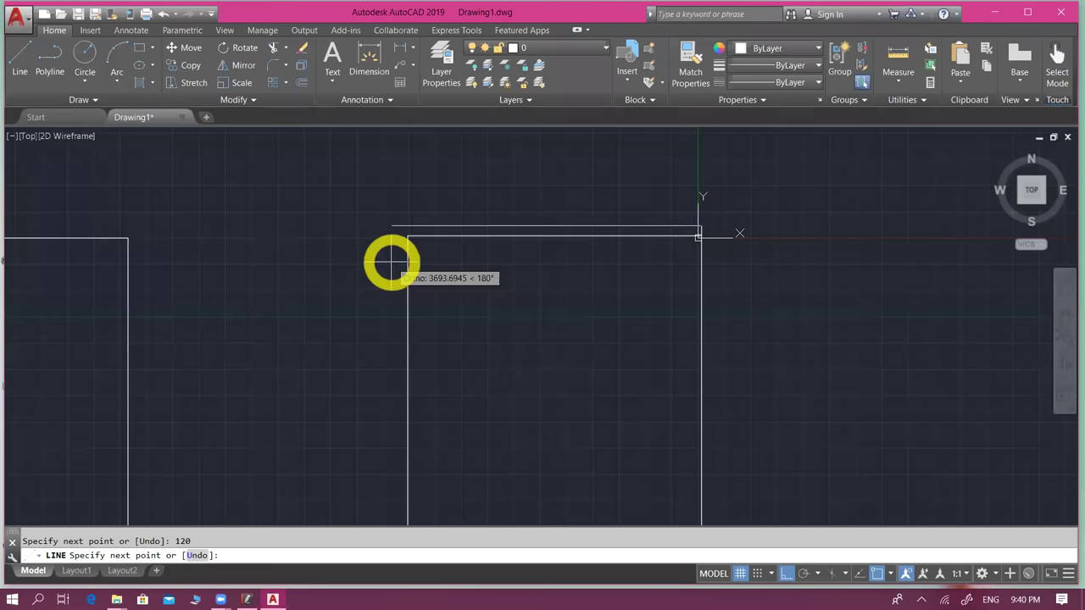
pyautogui.scroll(-3, 383, 250)
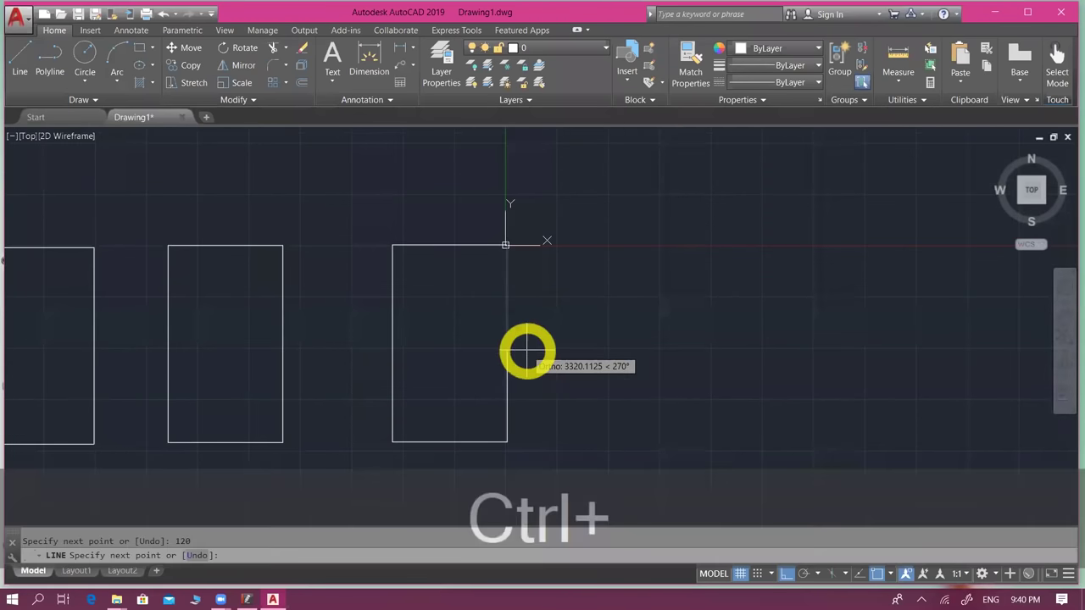
pyautogui.hotkey('ctrl', 'z')
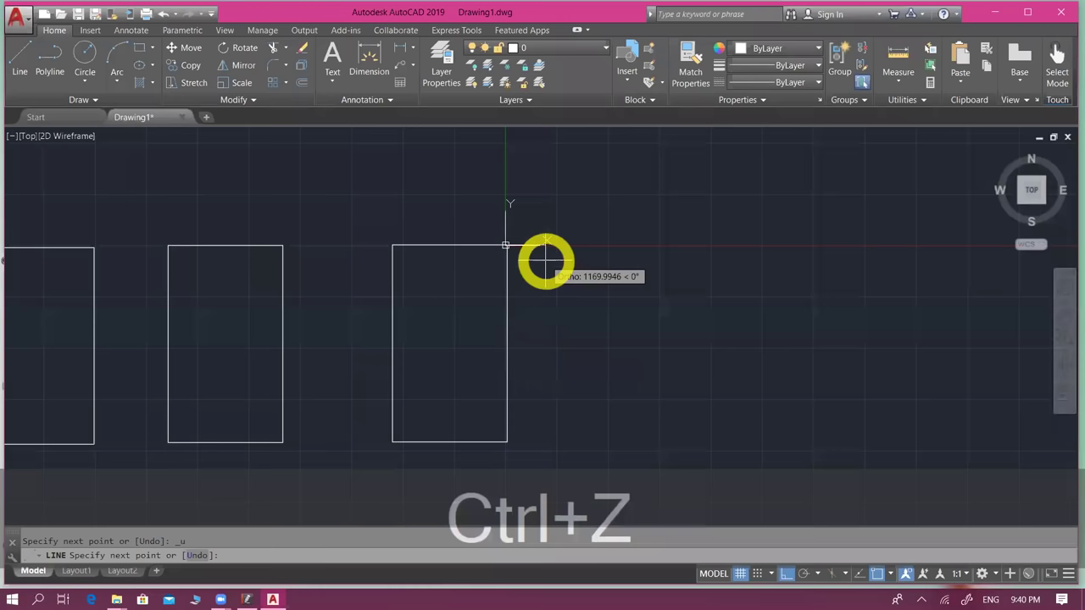
pyautogui.press('Escape')
pyautogui.scroll(4, 546, 262)
pyautogui.scroll(2, 581, 327)
pyautogui.scroll(-2, 581, 327)
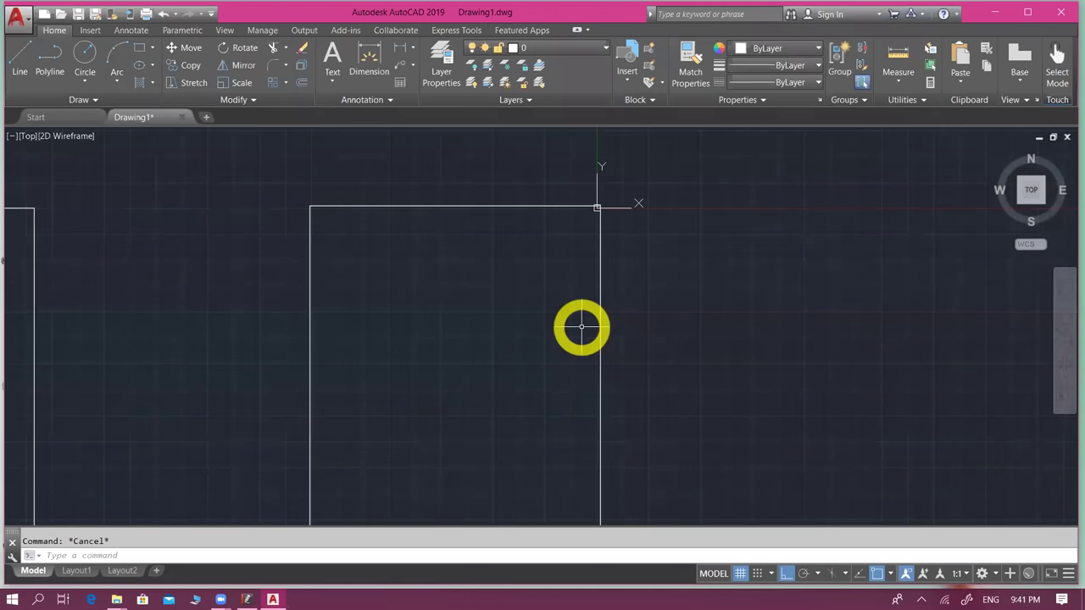
pyautogui.scroll(-4, 581, 328)
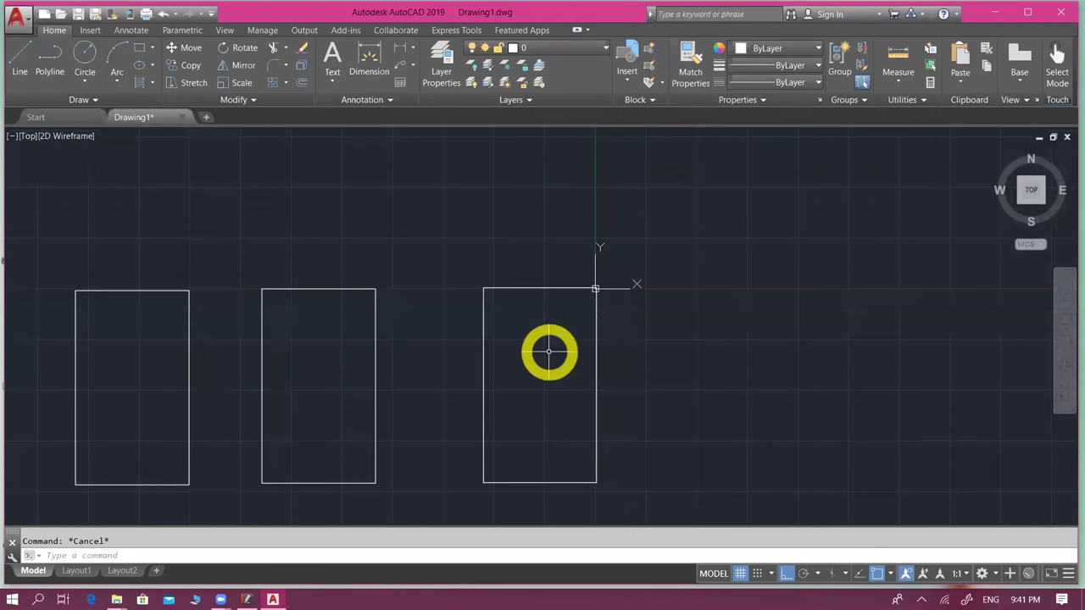
pyautogui.moveTo(540, 371); pyautogui.dragTo(565, 373, button='middle')
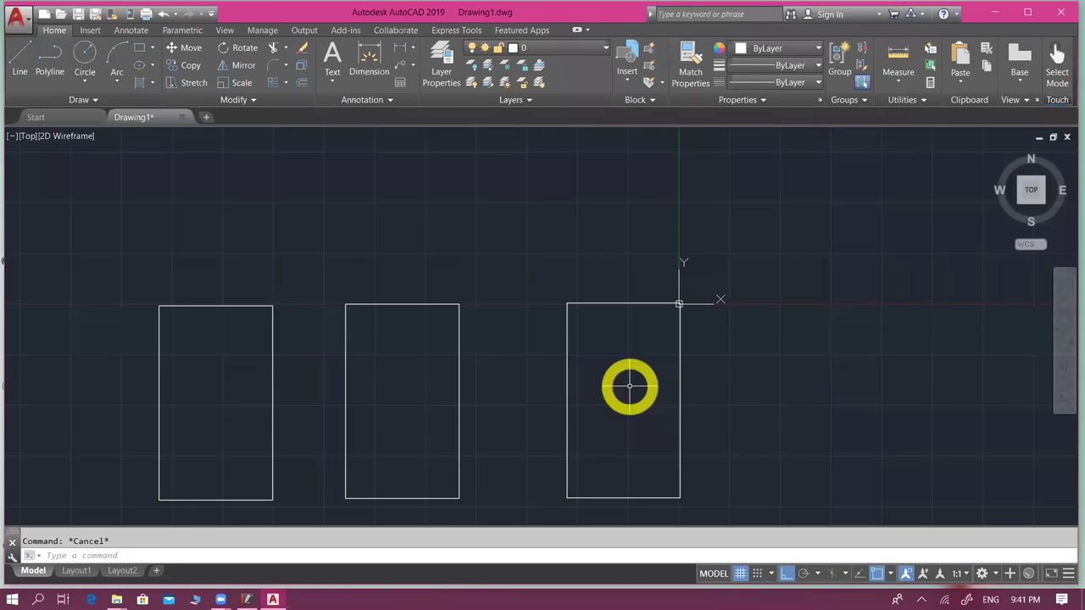
pyautogui.moveTo(561, 417); pyautogui.dragTo(582, 405, button='middle')
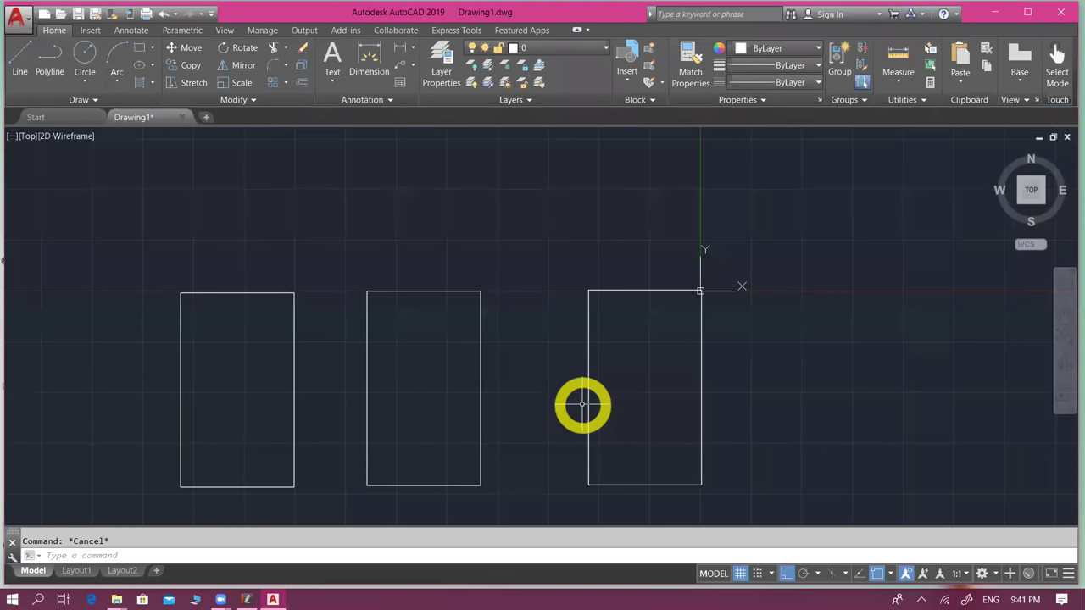
pyautogui.scroll(2, 606, 377)
pyautogui.moveTo(670, 327); pyautogui.dragTo(673, 308, button='middle')
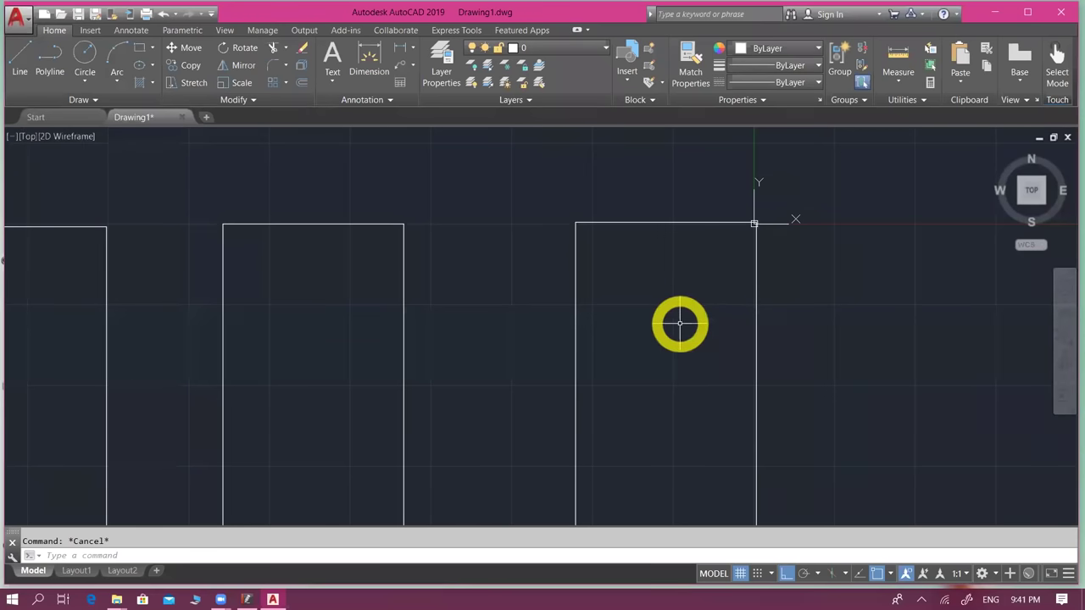
pyautogui.scroll(-2, 678, 325)
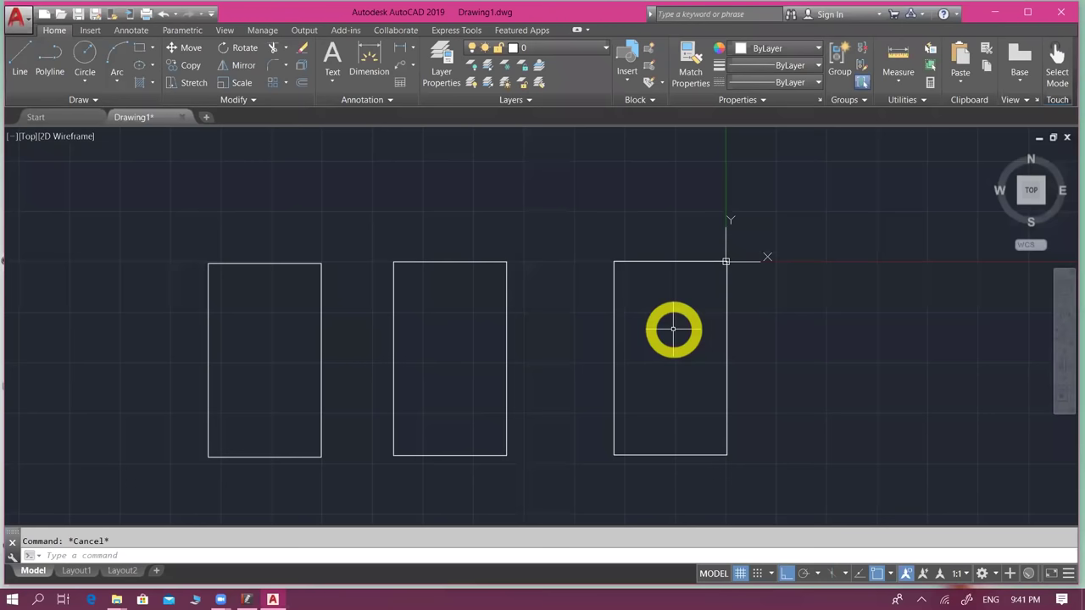
pyautogui.scroll(2, 640, 295)
pyautogui.scroll(-2, 606, 267)
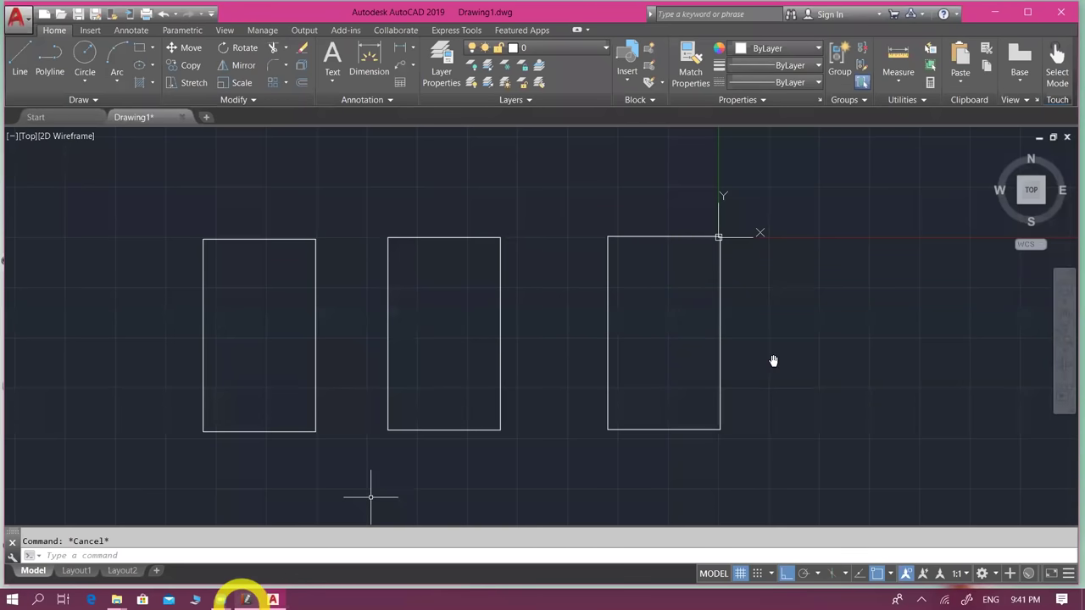
pyautogui.hotkey('alt', 'Tab')
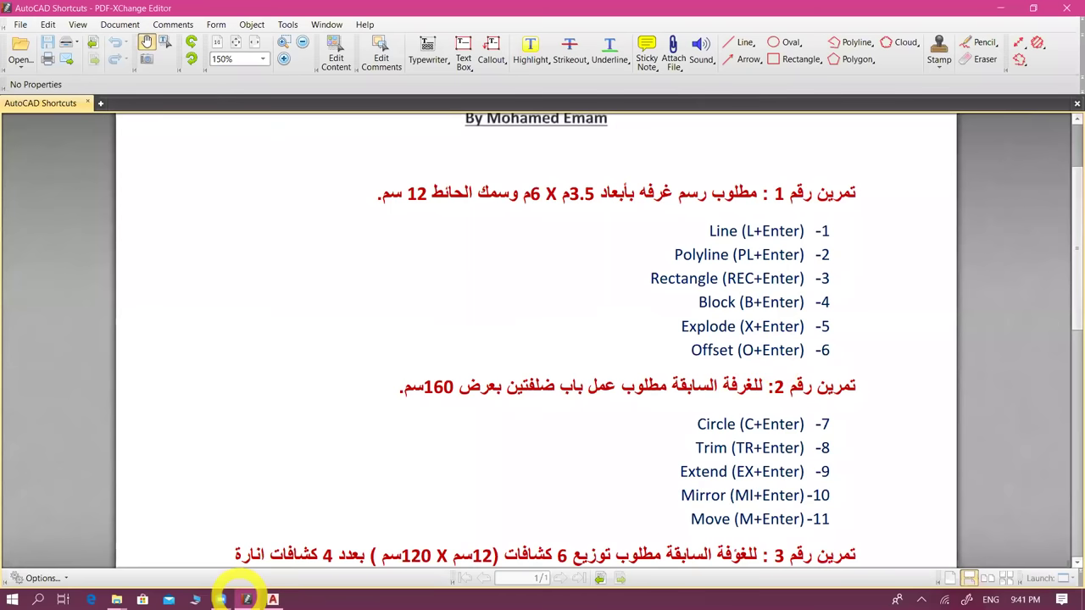
pyautogui.click(245, 595)
# - Offset each of the right room's four walls 120 units outward
pyautogui.write('o')
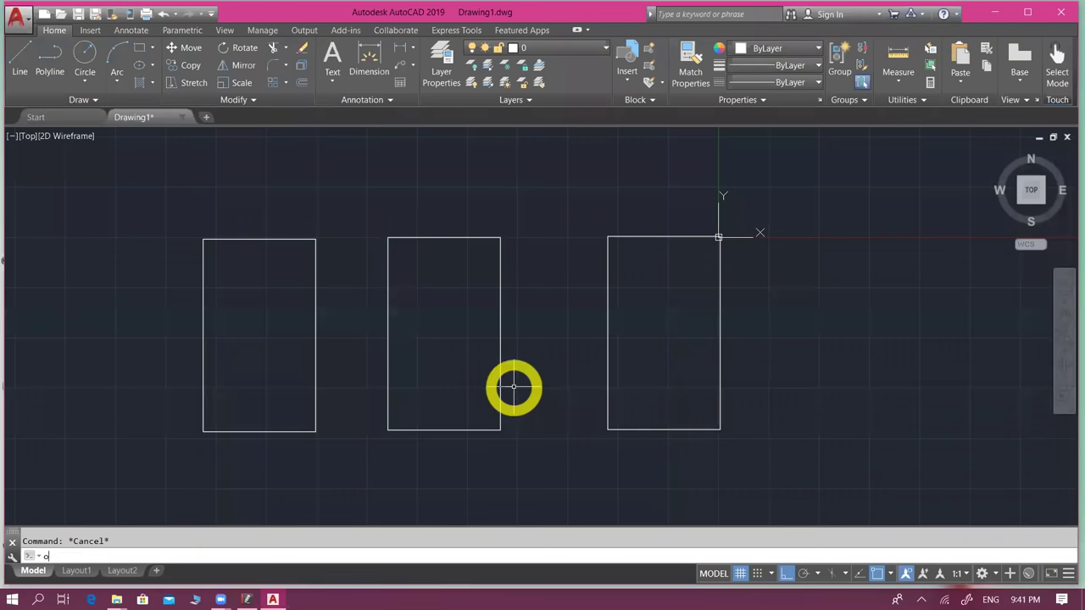
pyautogui.press('Return')
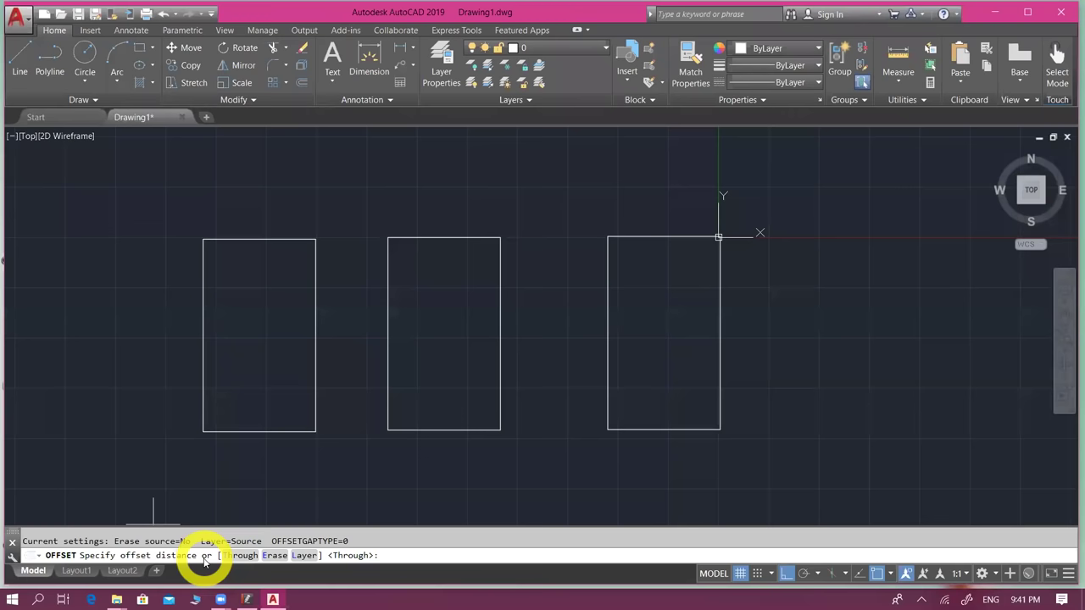
pyautogui.write('120')
pyautogui.press('Return')
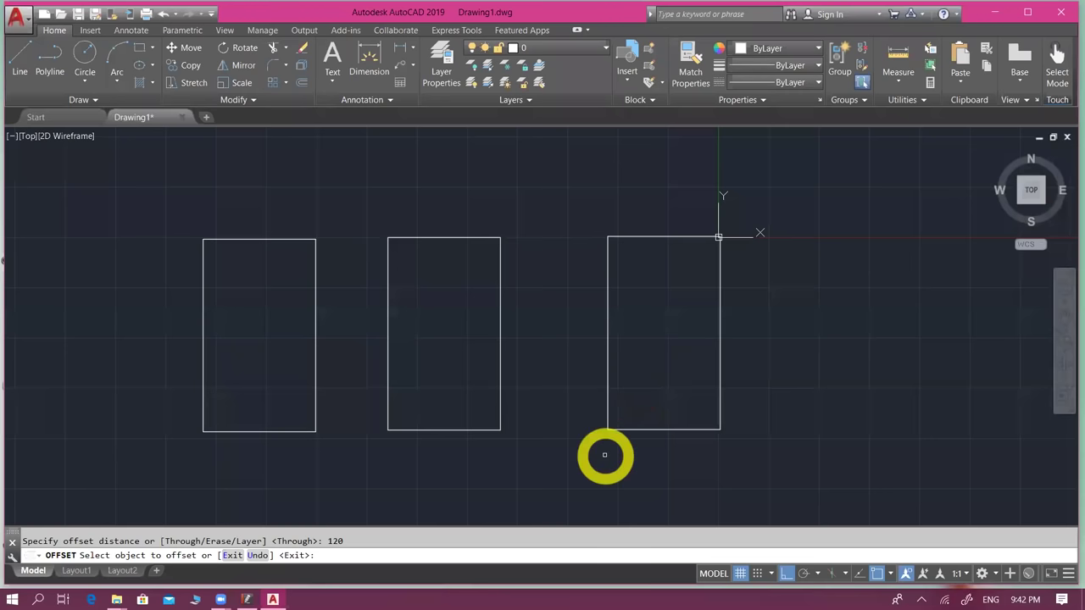
pyautogui.scroll(2, 726, 321)
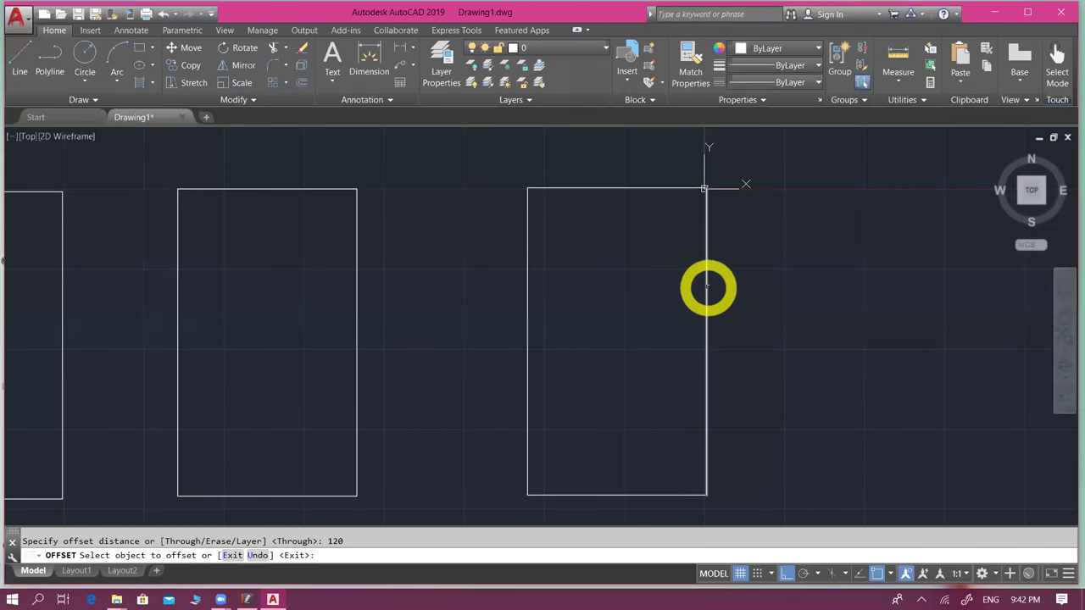
pyautogui.click(708, 287)
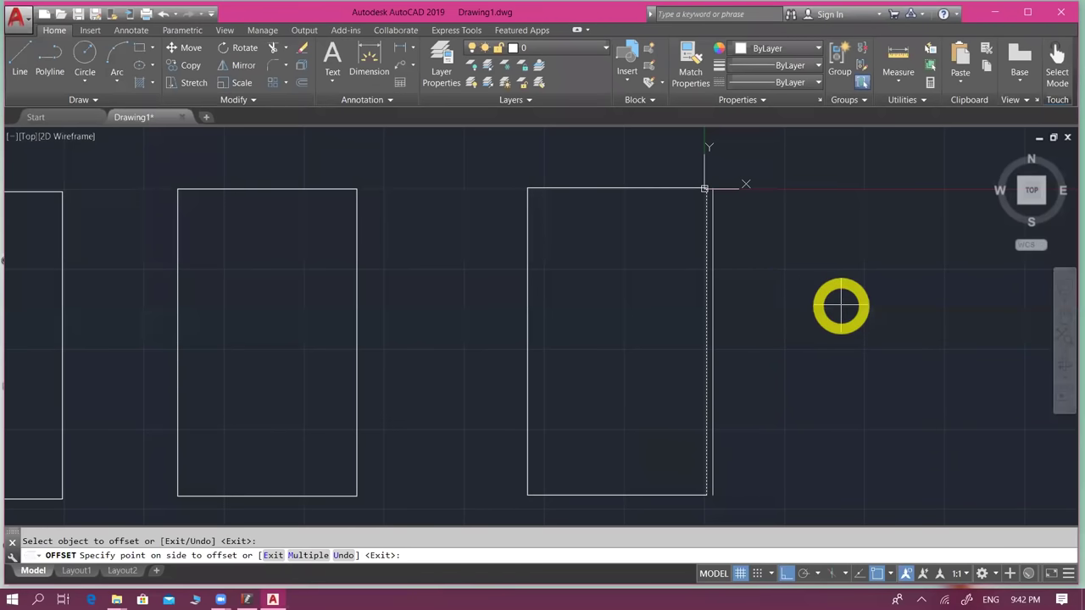
pyautogui.click(840, 306)
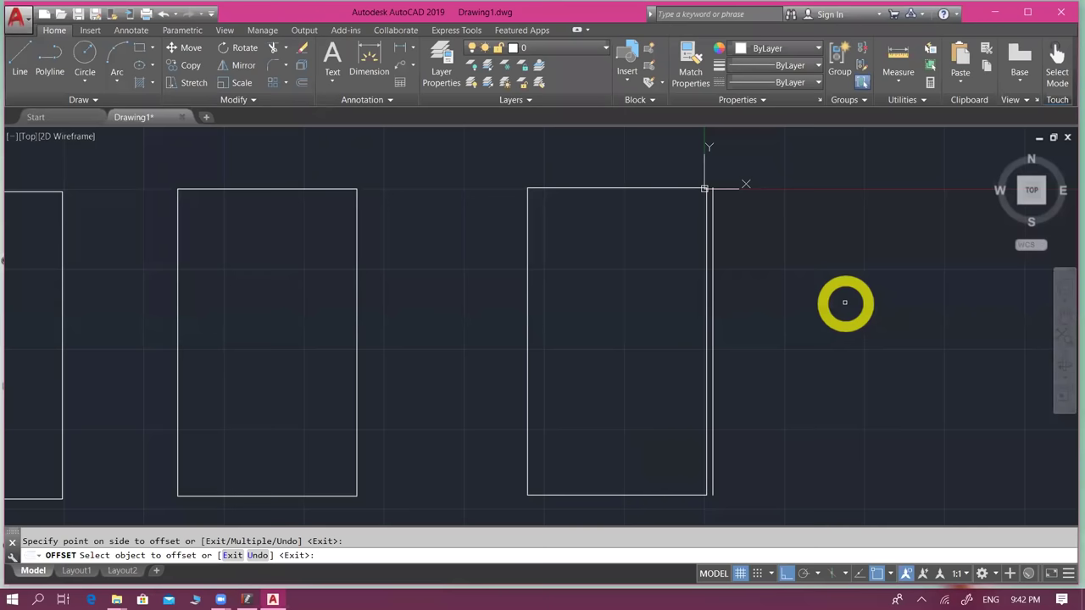
pyautogui.scroll(-2, 776, 306)
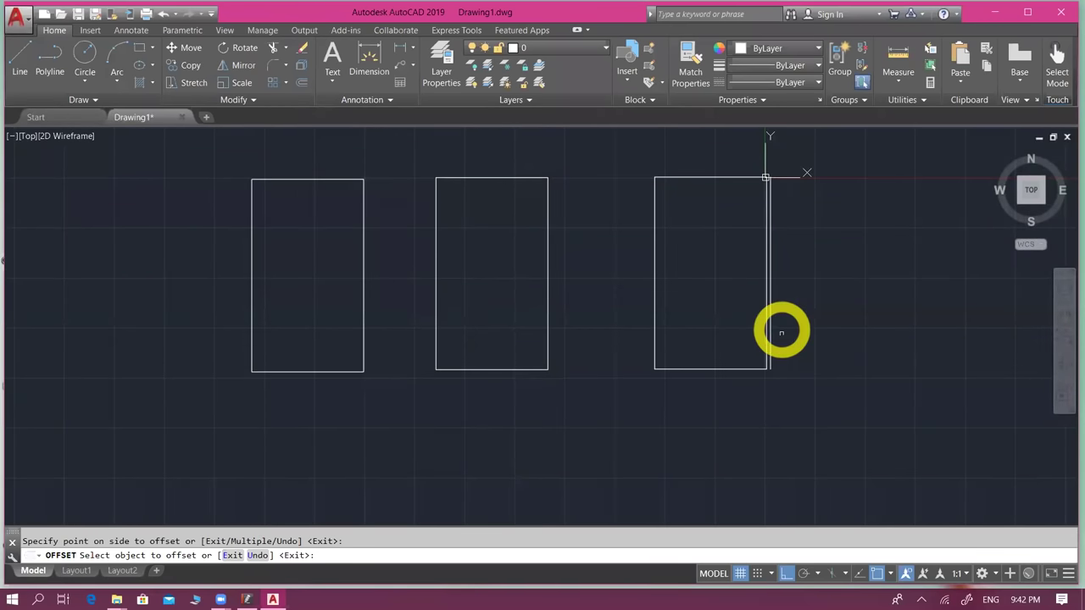
pyautogui.click(760, 370)
pyautogui.click(747, 402)
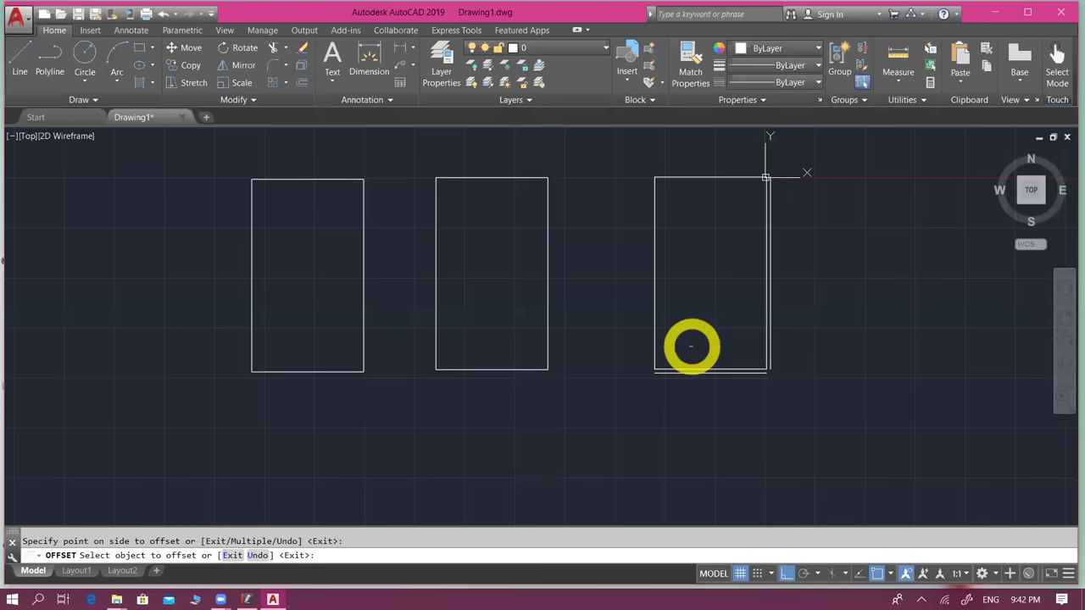
pyautogui.click(654, 328)
pyautogui.click(626, 314)
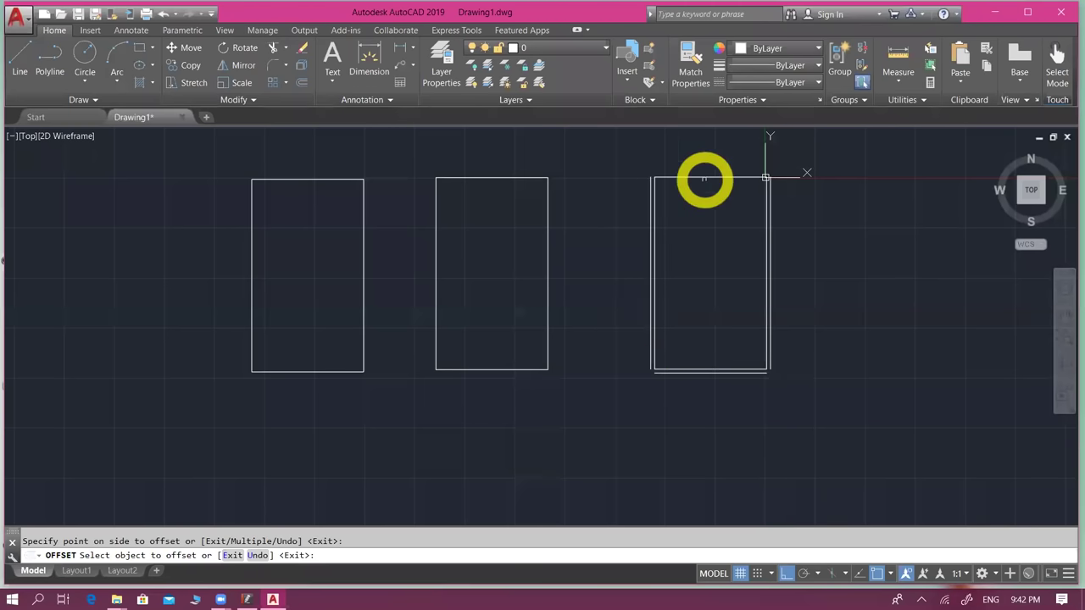
pyautogui.click(704, 178)
pyautogui.click(686, 151)
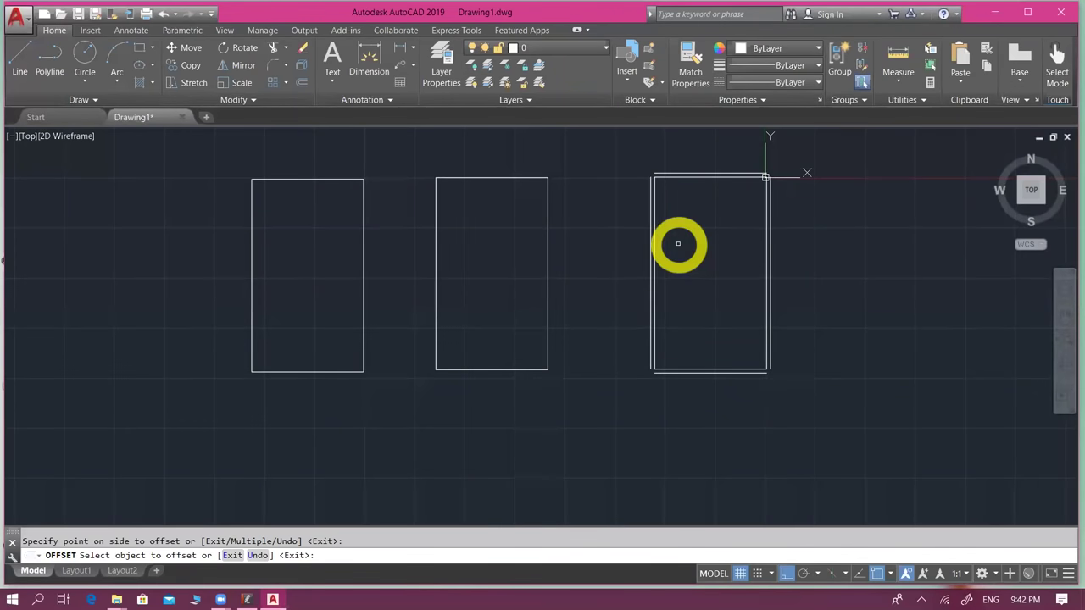
# - Offset the middle and left room outlines 120 units outward too, then end Offset
pyautogui.moveTo(548, 275); pyautogui.dragTo(574, 303, button='middle')
pyautogui.click(575, 302)
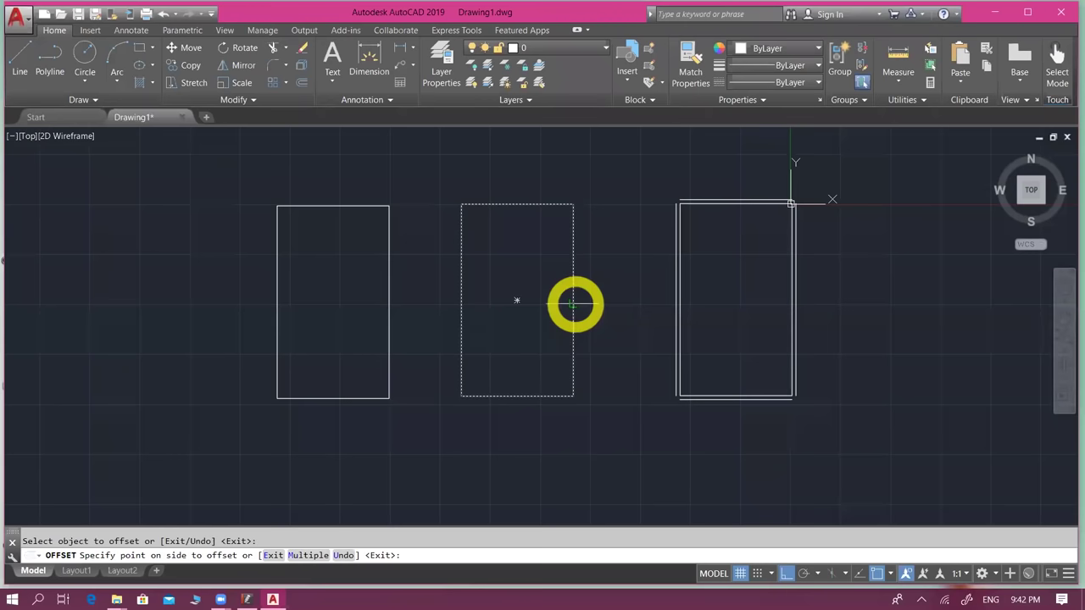
pyautogui.click(592, 307)
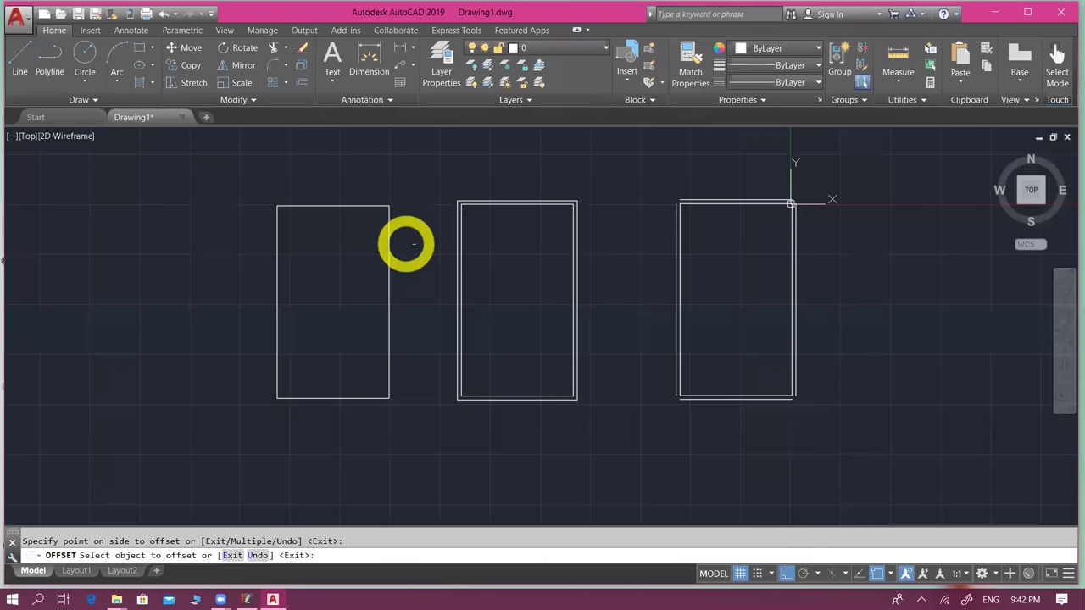
pyautogui.click(392, 239)
pyautogui.click(438, 257)
pyautogui.moveTo(723, 437); pyautogui.dragTo(753, 444, button='middle')
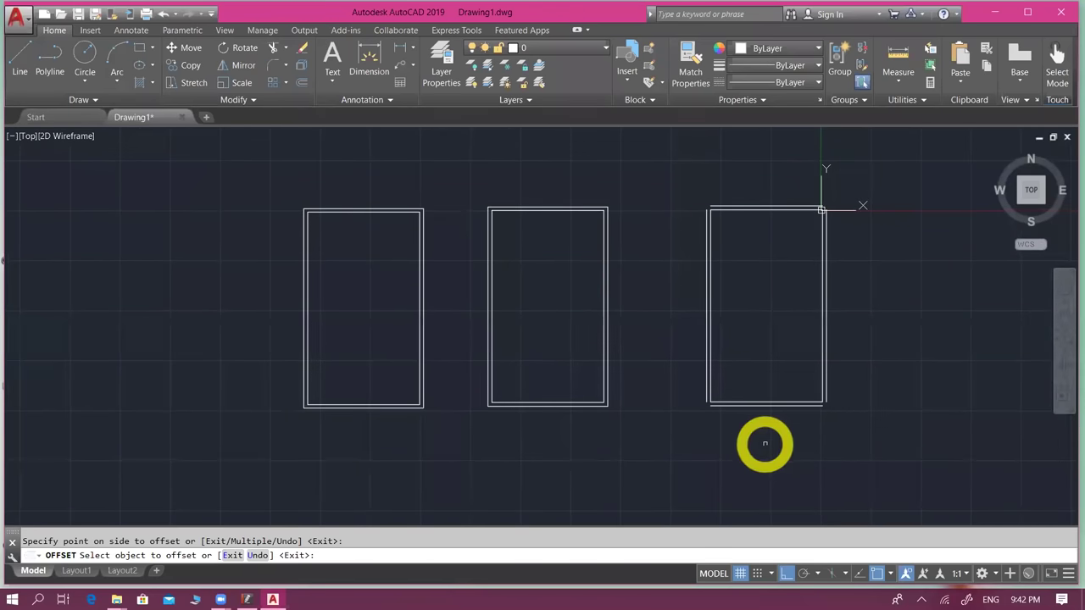
pyautogui.press('Escape')
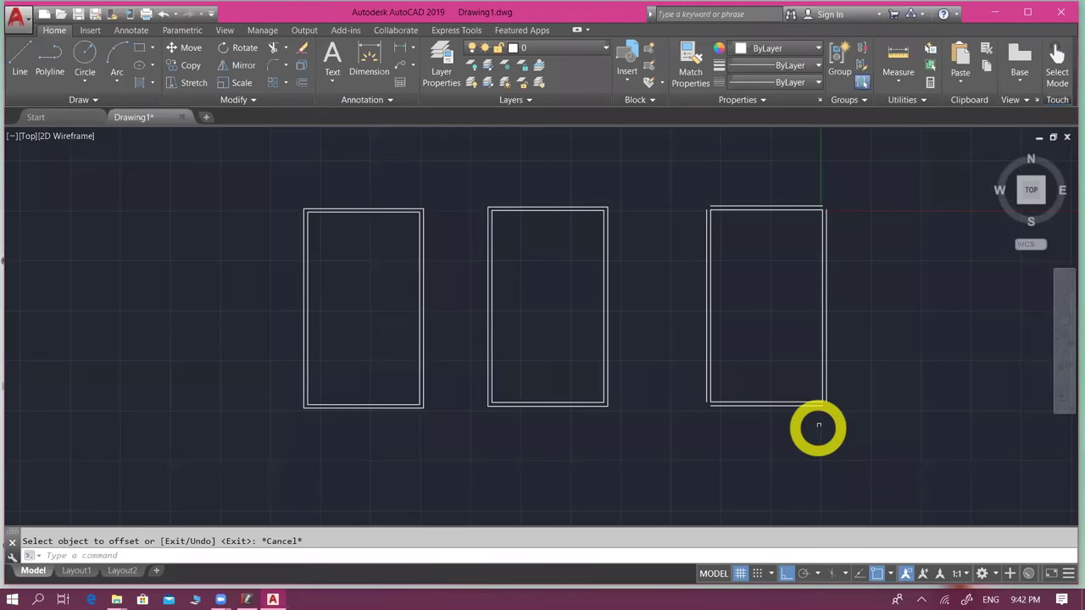
pyautogui.scroll(5, 821, 352)
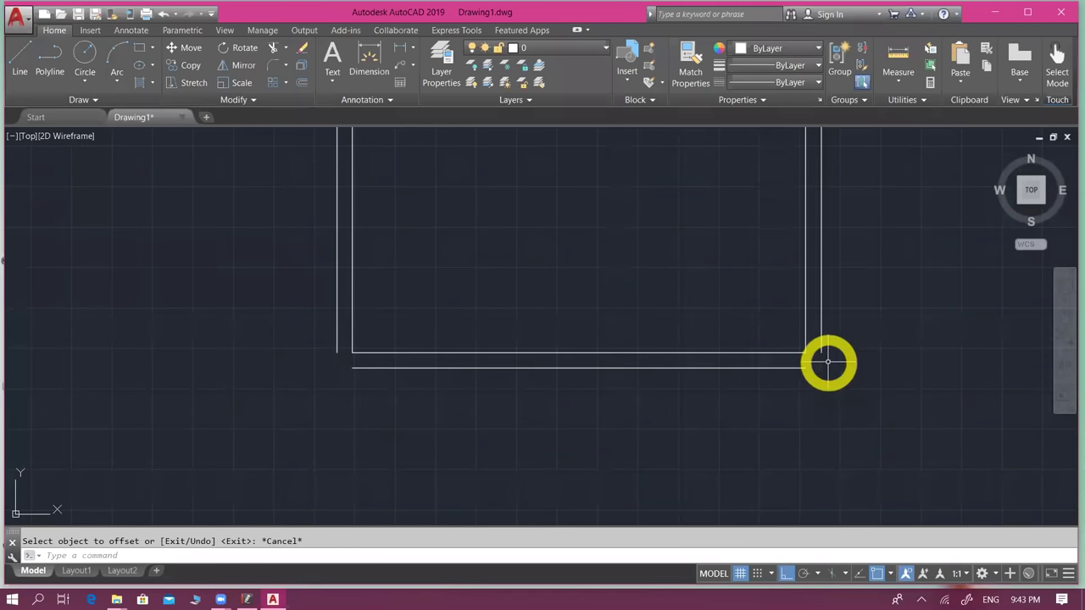
pyautogui.scroll(-4, 763, 373)
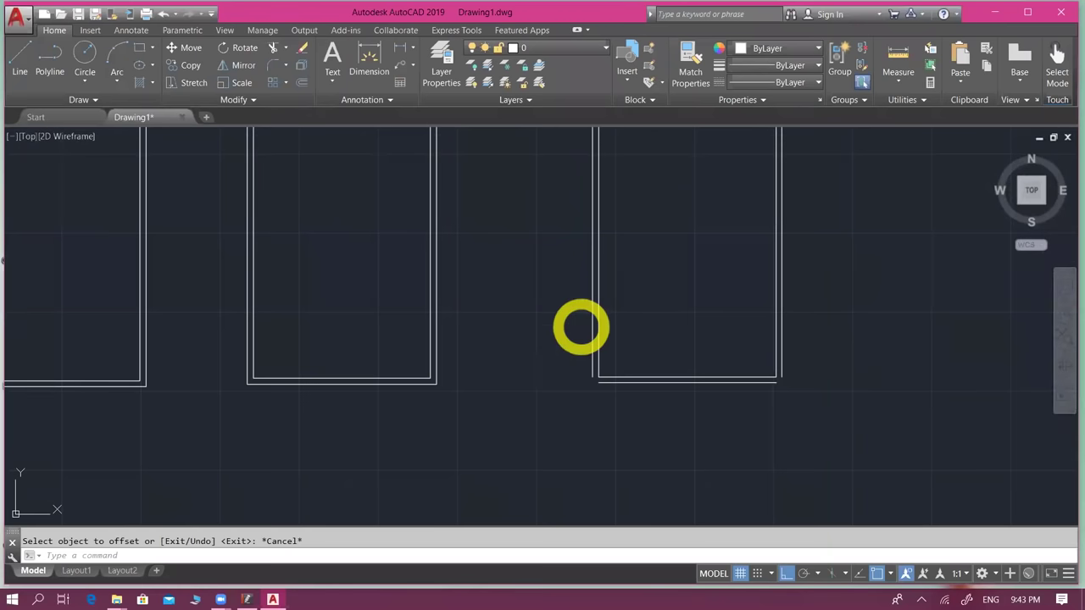
pyautogui.scroll(-2, 463, 333)
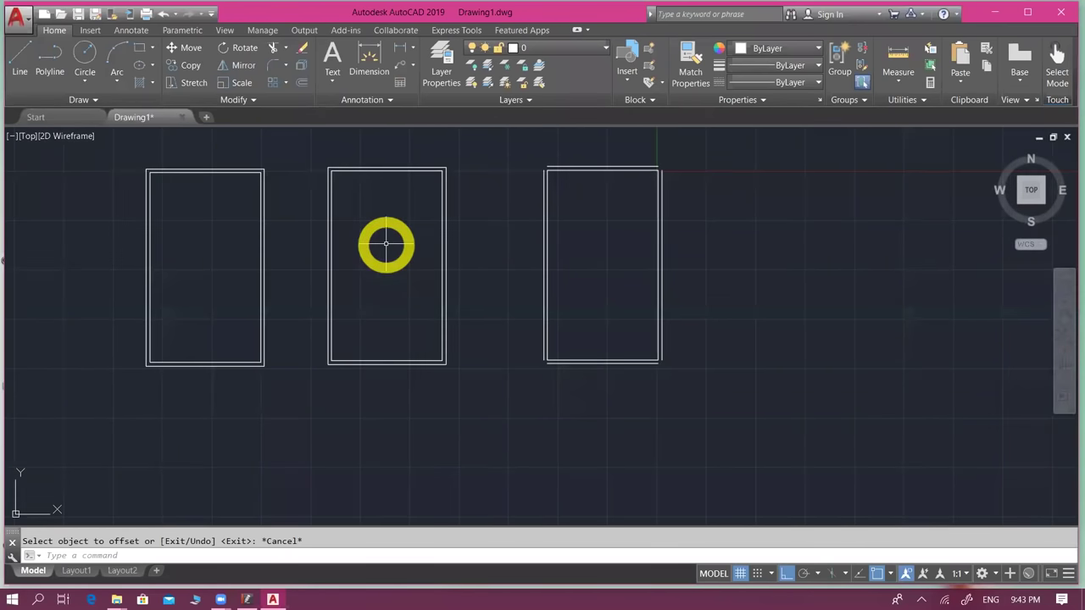
pyautogui.moveTo(386, 245); pyautogui.dragTo(506, 302, button='middle')
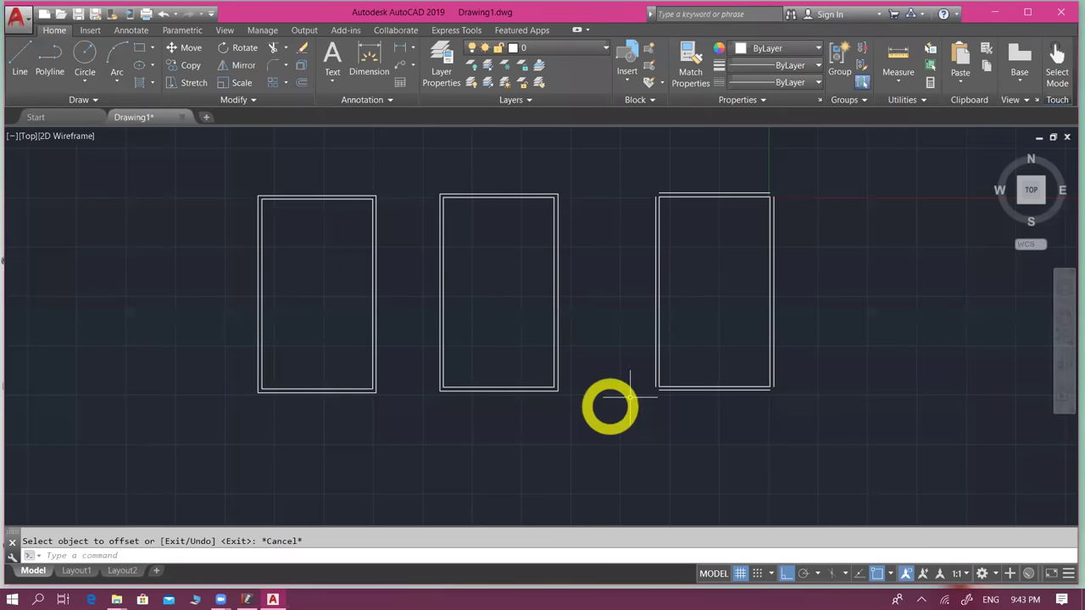
pyautogui.scroll(-4, 629, 395)
pyautogui.scroll(6, 612, 388)
pyautogui.scroll(-2, 612, 388)
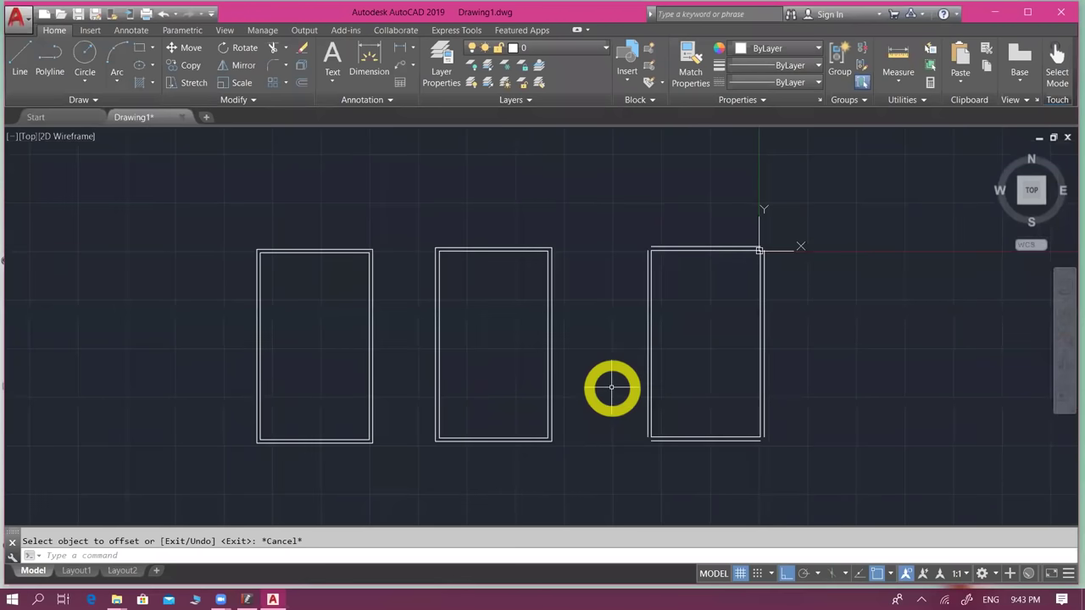
pyautogui.moveTo(617, 347); pyautogui.dragTo(334, 332, button='middle')
pyautogui.moveTo(414, 342); pyautogui.dragTo(763, 354, button='middle')
pyautogui.scroll(-1, 746, 358)
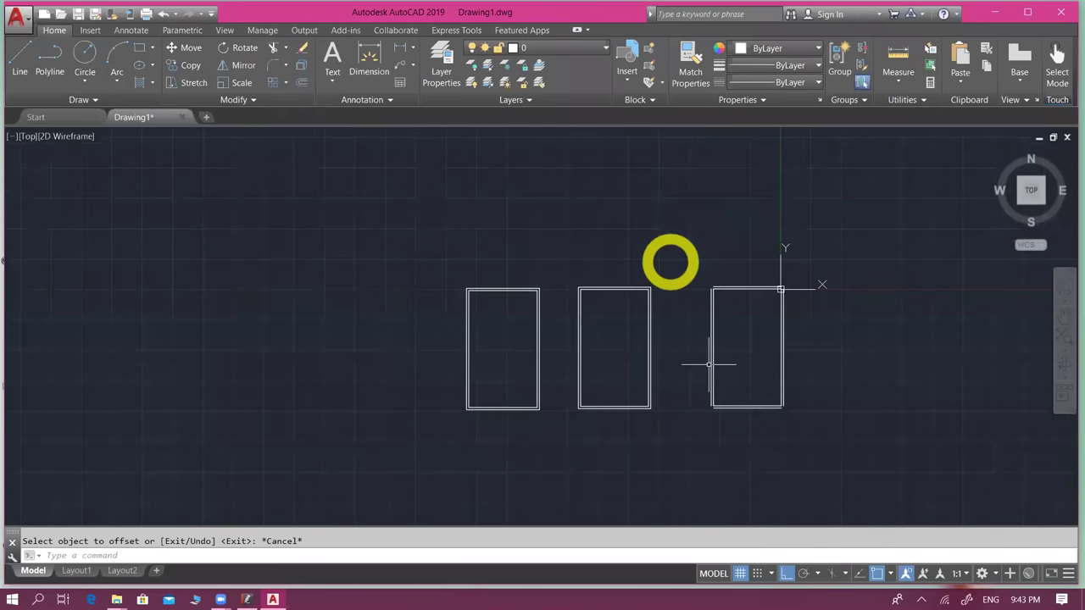
pyautogui.click(685, 232)
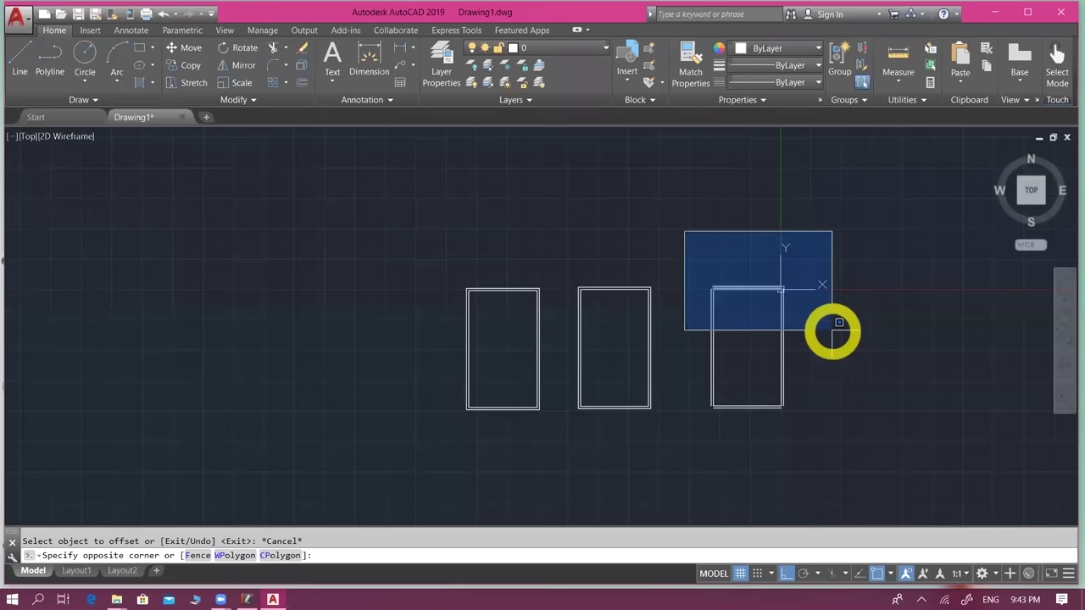
pyautogui.click(838, 322)
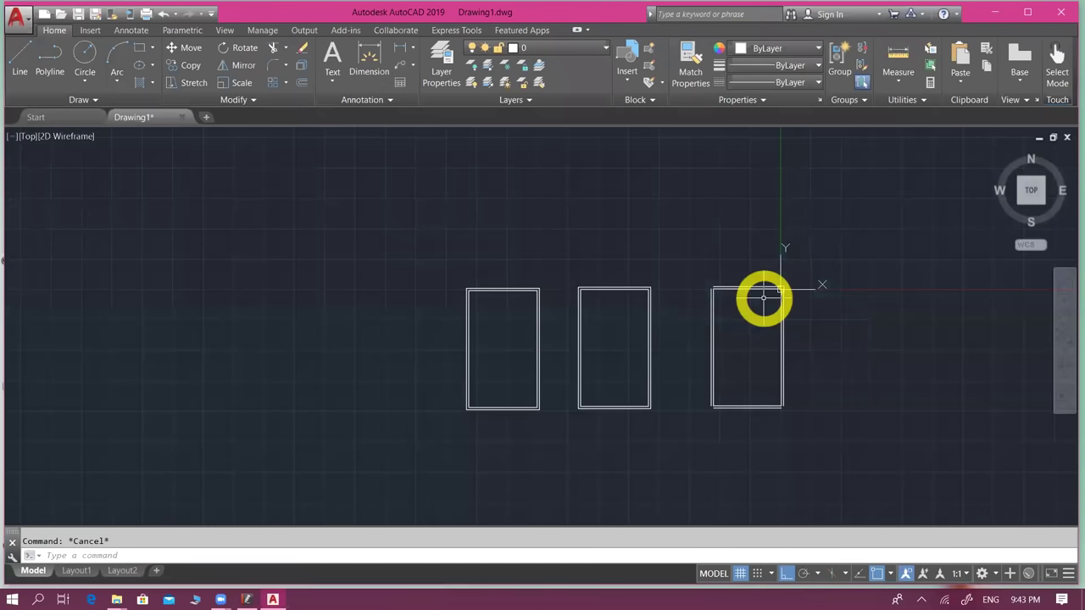
pyautogui.scroll(2, 763, 295)
pyautogui.press('Escape')
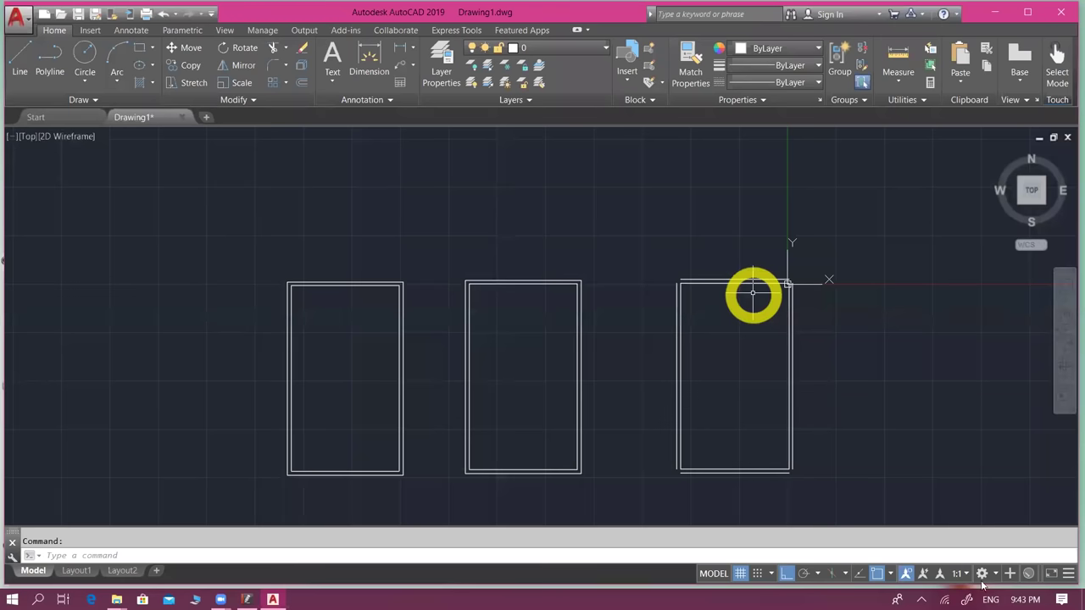
pyautogui.scroll(-2, 753, 297)
pyautogui.press('Escape')
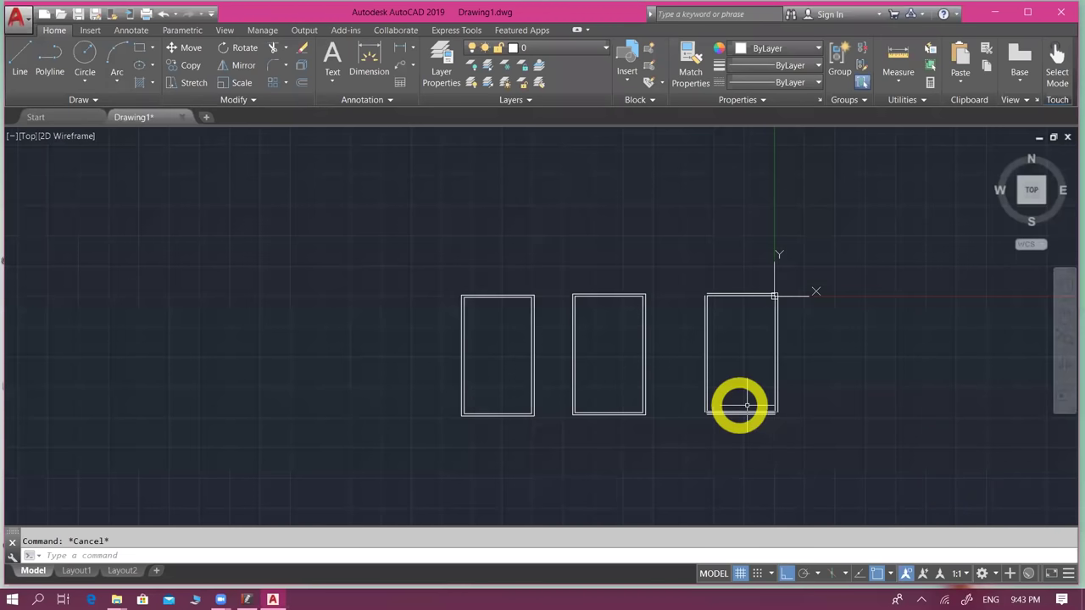
# - Toggle Ortho off and back on, check the polar angle list, then switch to the Shortcuts PDF
pyautogui.click(786, 576)
pyautogui.click(782, 579)
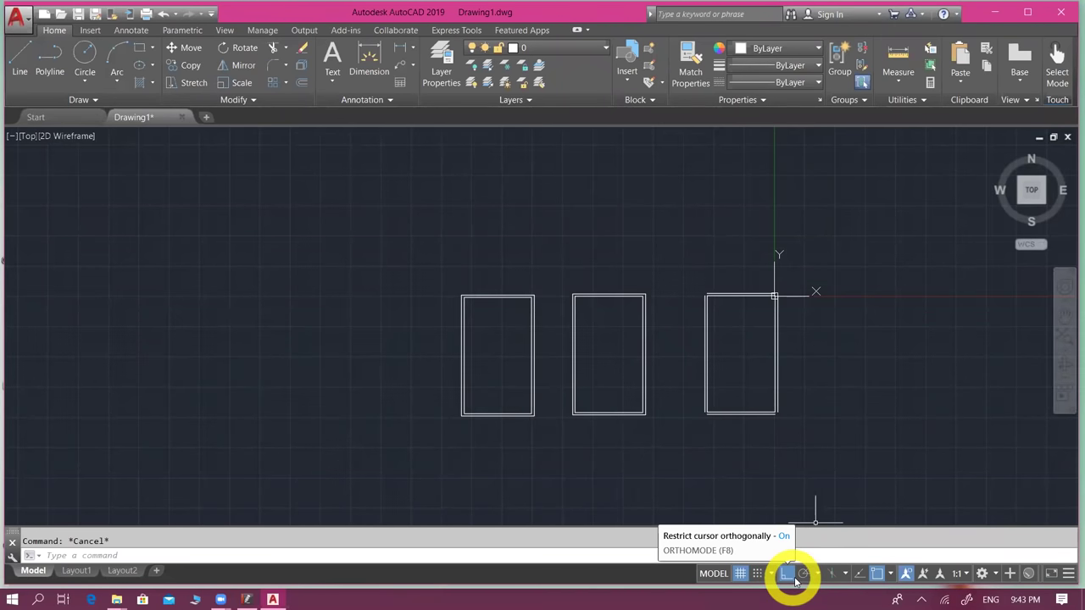
pyautogui.scroll(2, 785, 381)
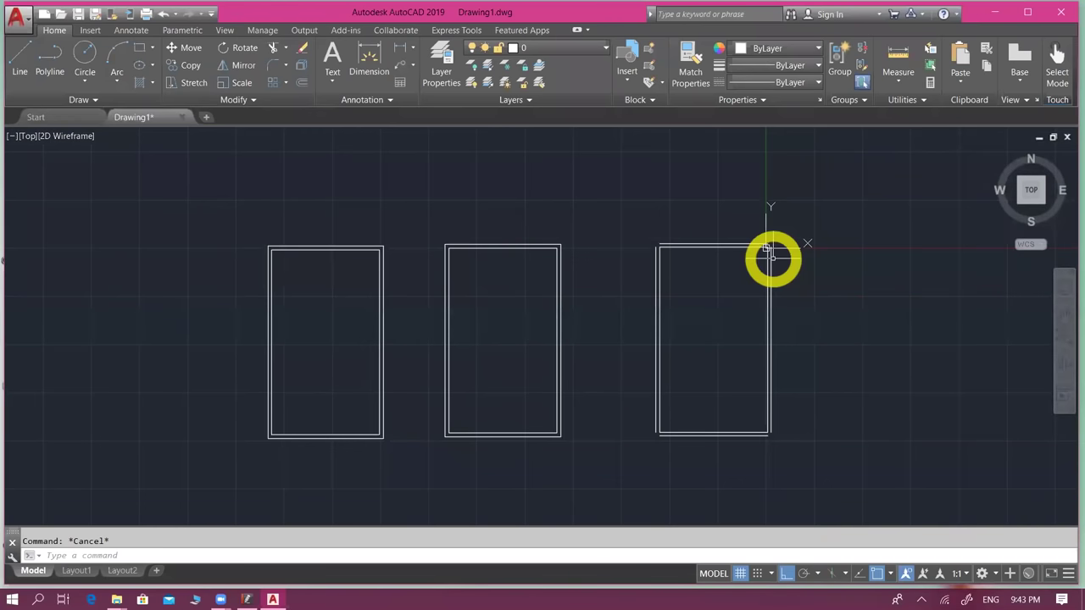
pyautogui.click(809, 574)
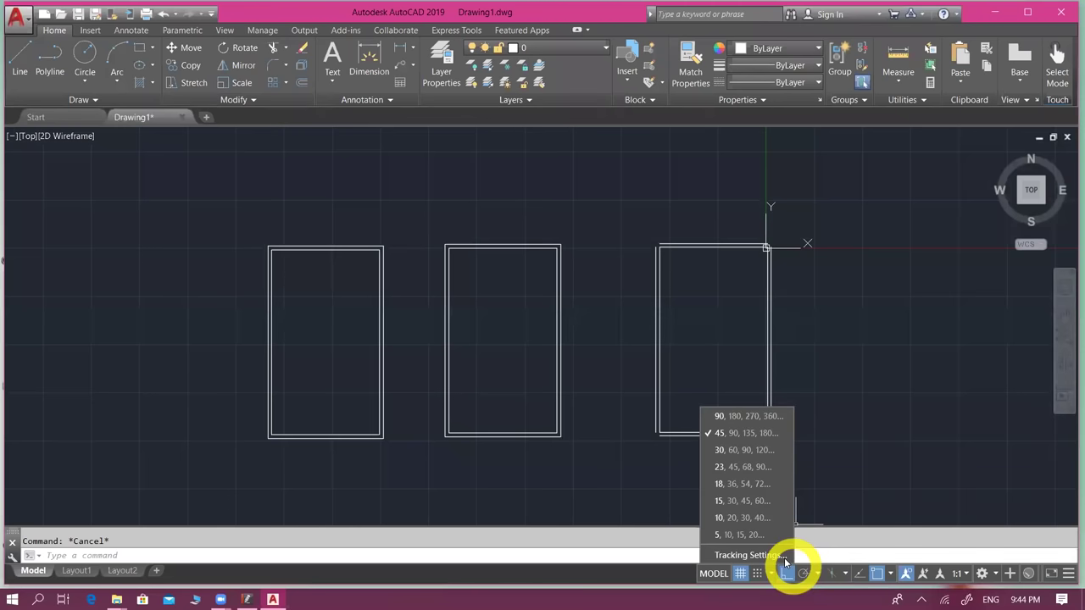
pyautogui.click(665, 345)
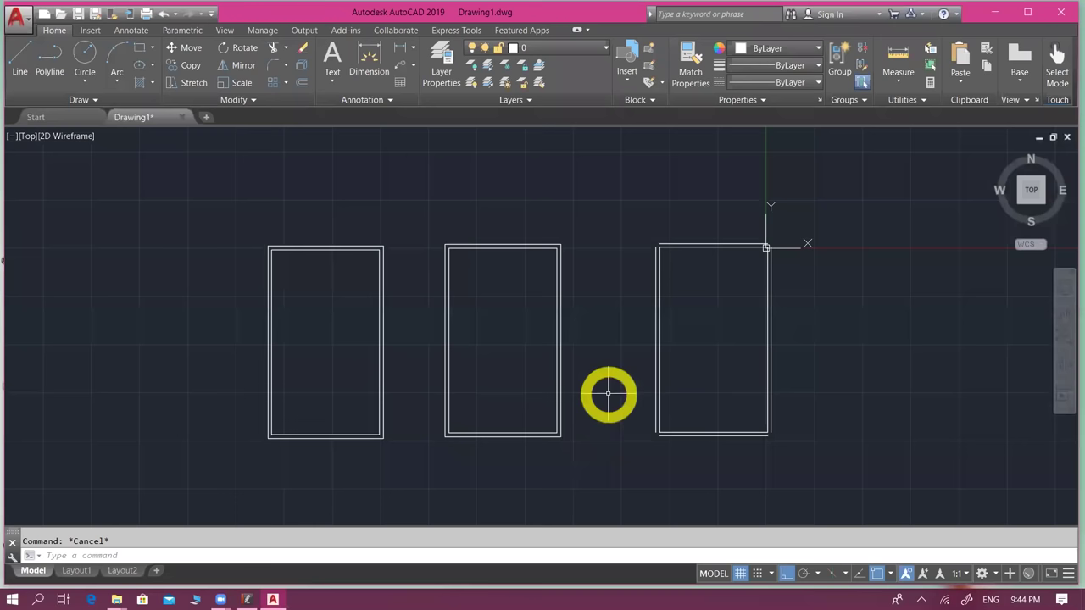
pyautogui.scroll(-2, 609, 395)
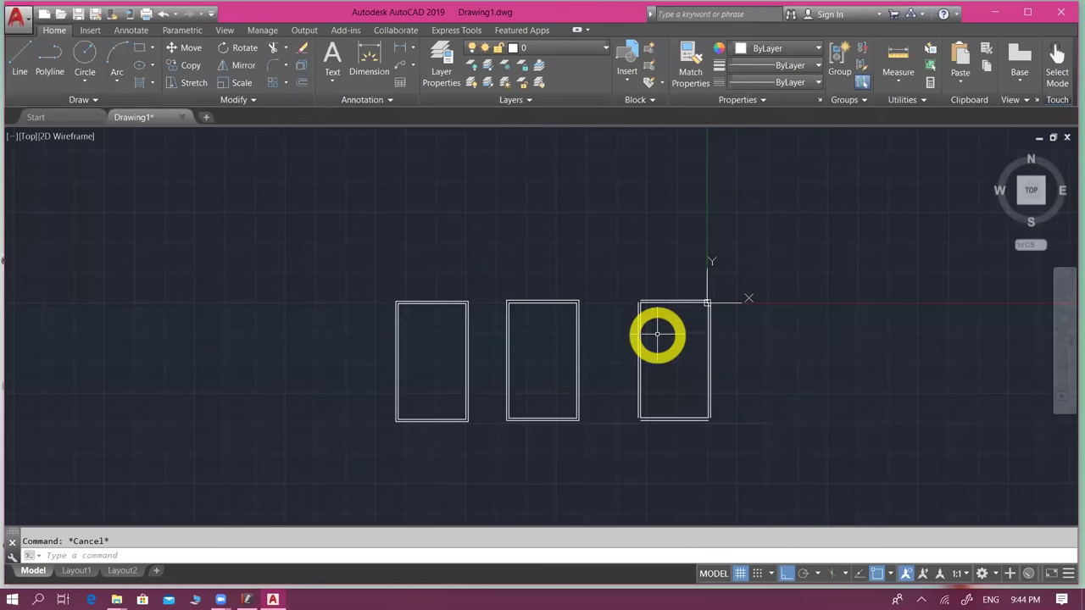
pyautogui.moveTo(657, 336); pyautogui.dragTo(671, 330, button='middle')
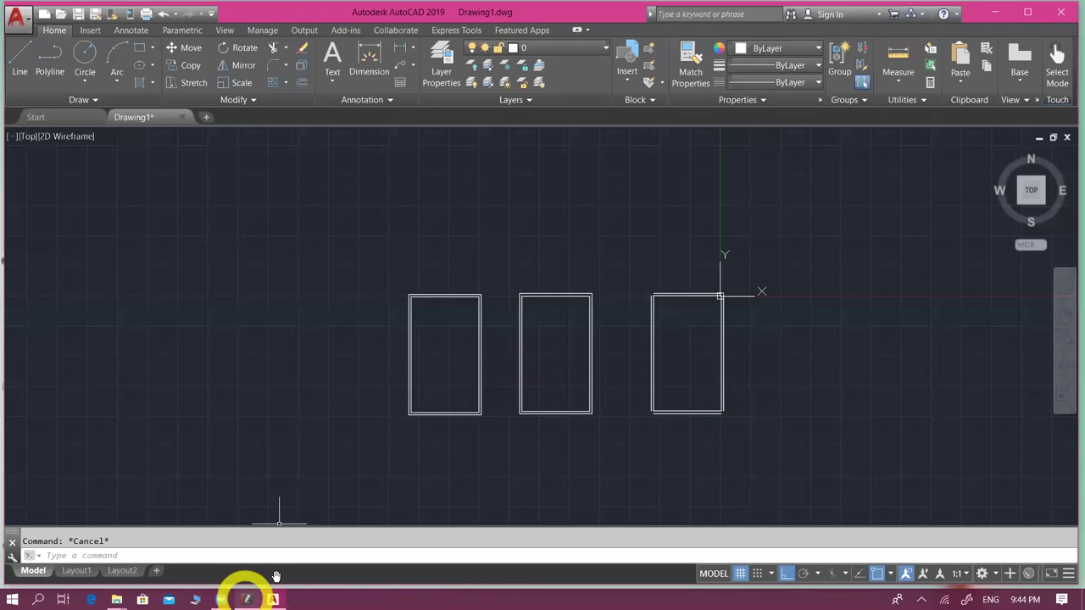
pyautogui.click(245, 598)
# - Scroll the AutoCAD Shortcuts PDF to exercise 2's 160 cm two-leaf door task and its command list
pyautogui.scroll(-1, 666, 419)
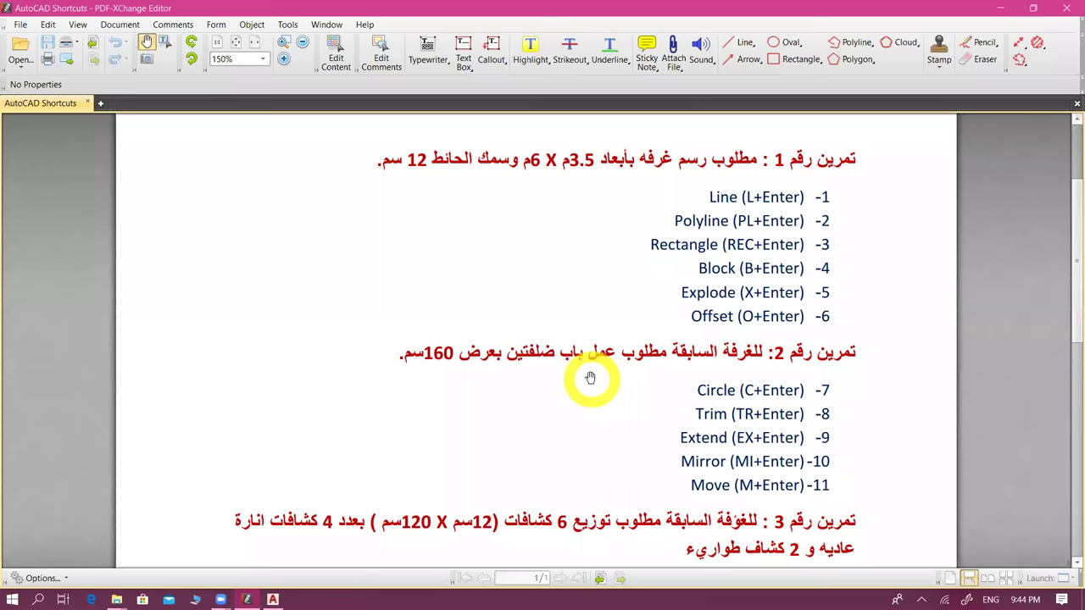
pyautogui.scroll(-1, 590, 378)
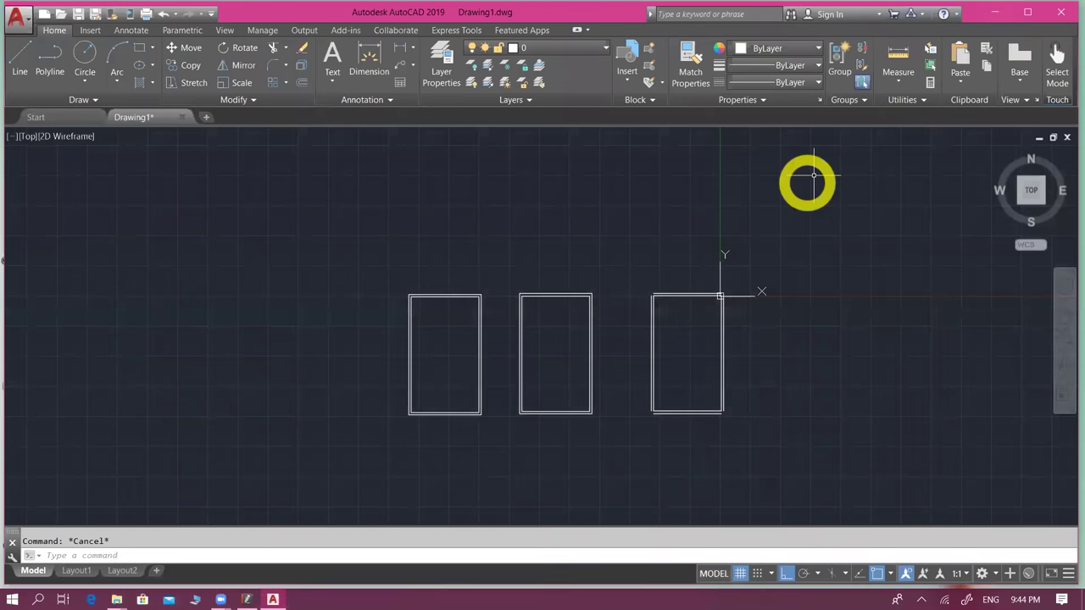
# - Pan and zoom the drawing, then turn on Object Snap Tracking with F11
pyautogui.click(257, 591)
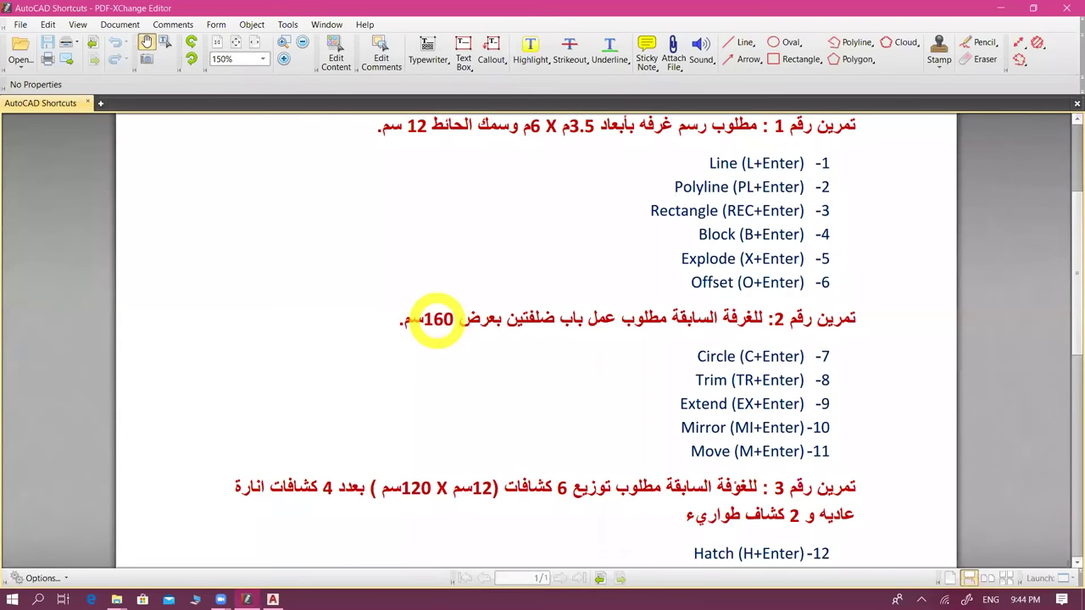
pyautogui.click(272, 599)
pyautogui.scroll(3, 722, 339)
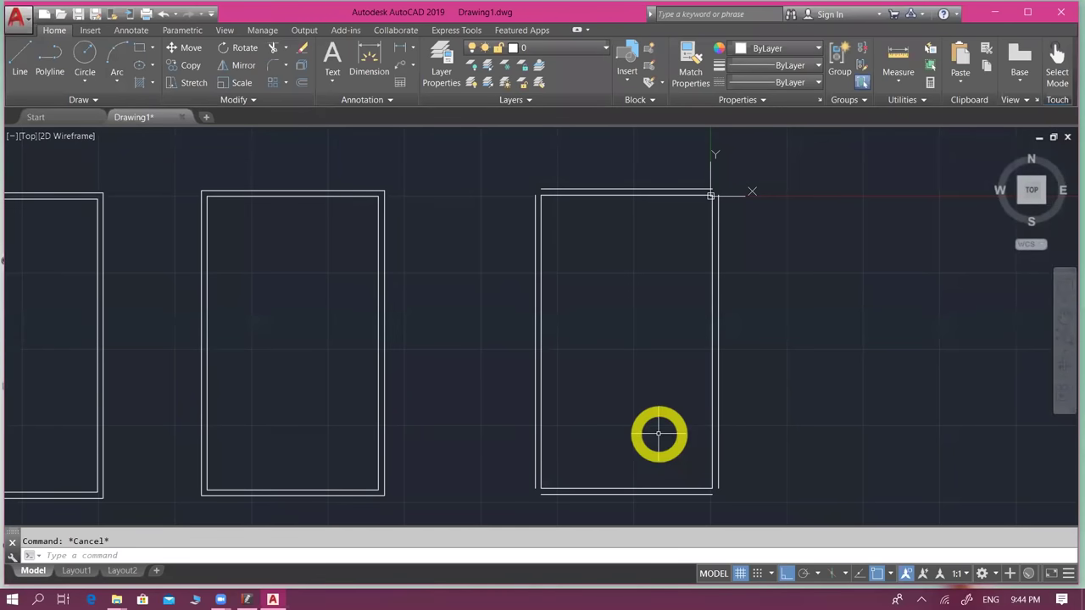
pyautogui.scroll(-2, 670, 447)
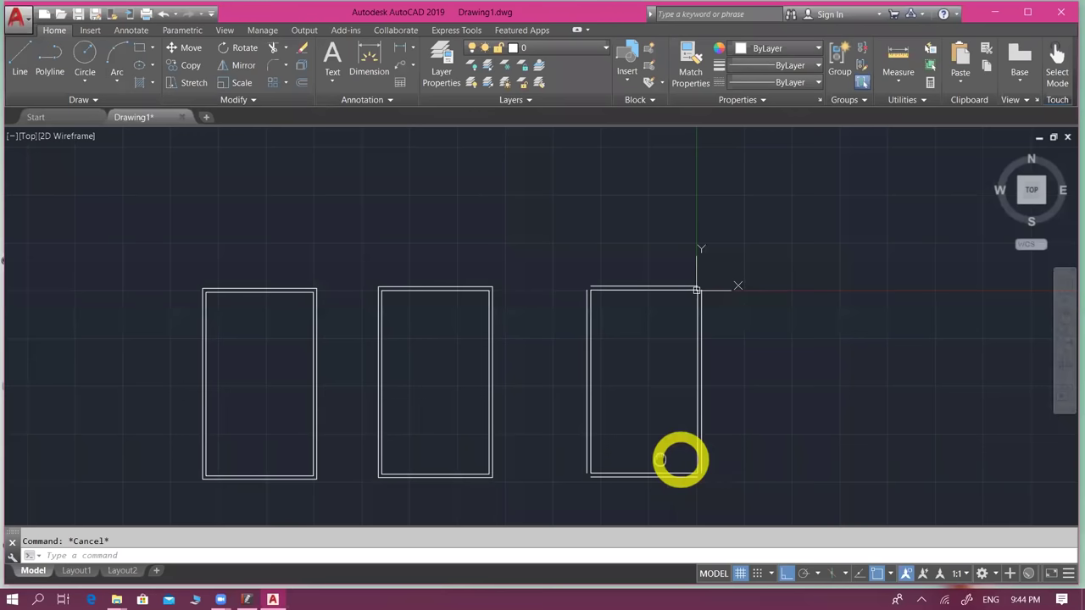
pyautogui.scroll(2, 460, 479)
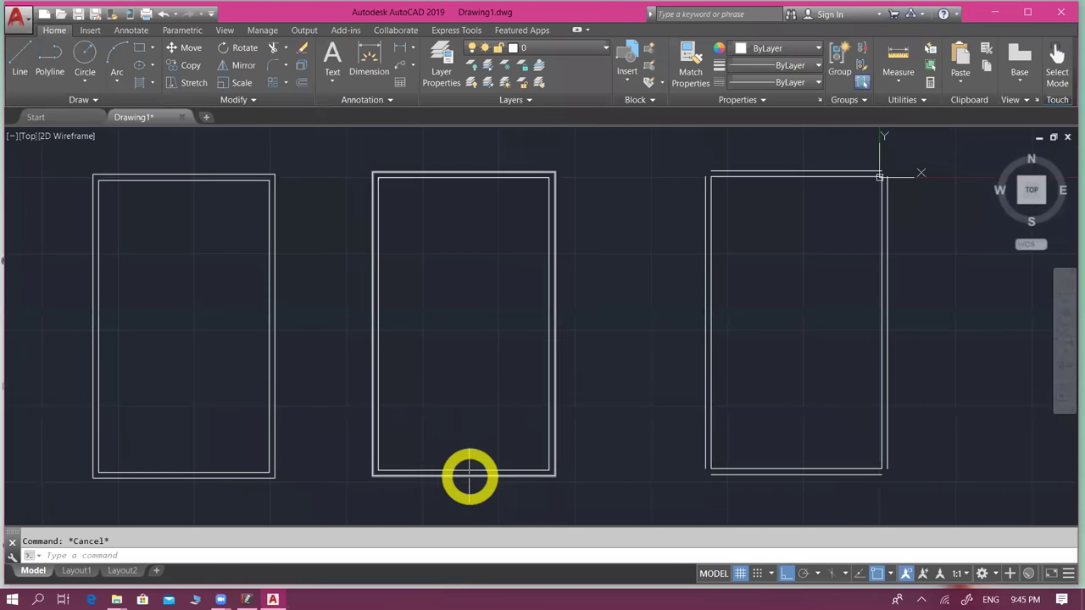
pyautogui.moveTo(470, 478); pyautogui.dragTo(512, 439, button='middle')
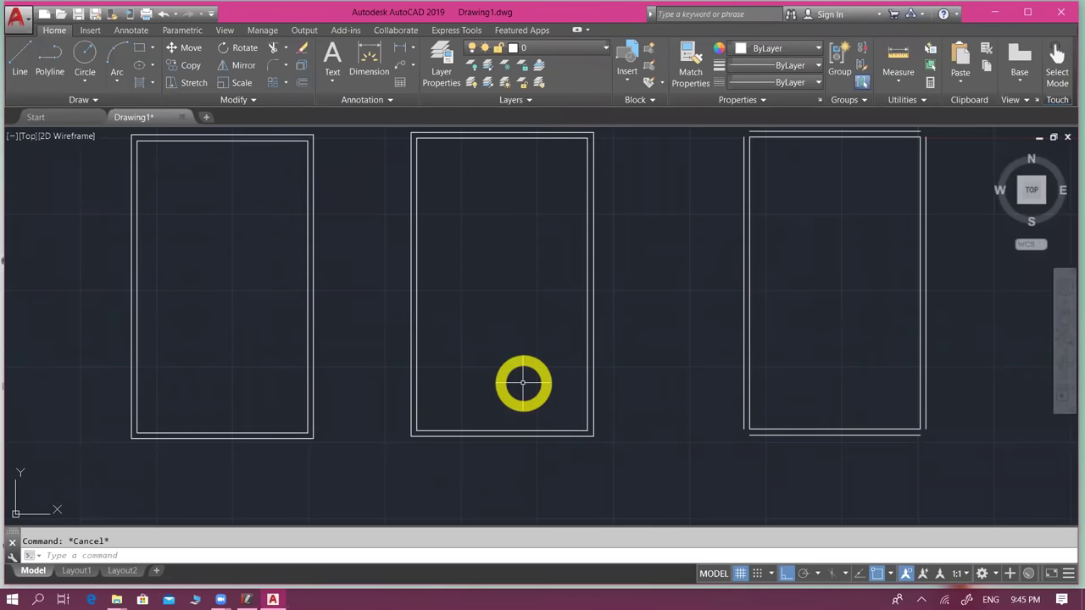
pyautogui.moveTo(523, 383); pyautogui.dragTo(533, 373, button='middle')
pyautogui.scroll(-2, 690, 377)
pyautogui.press('F11')
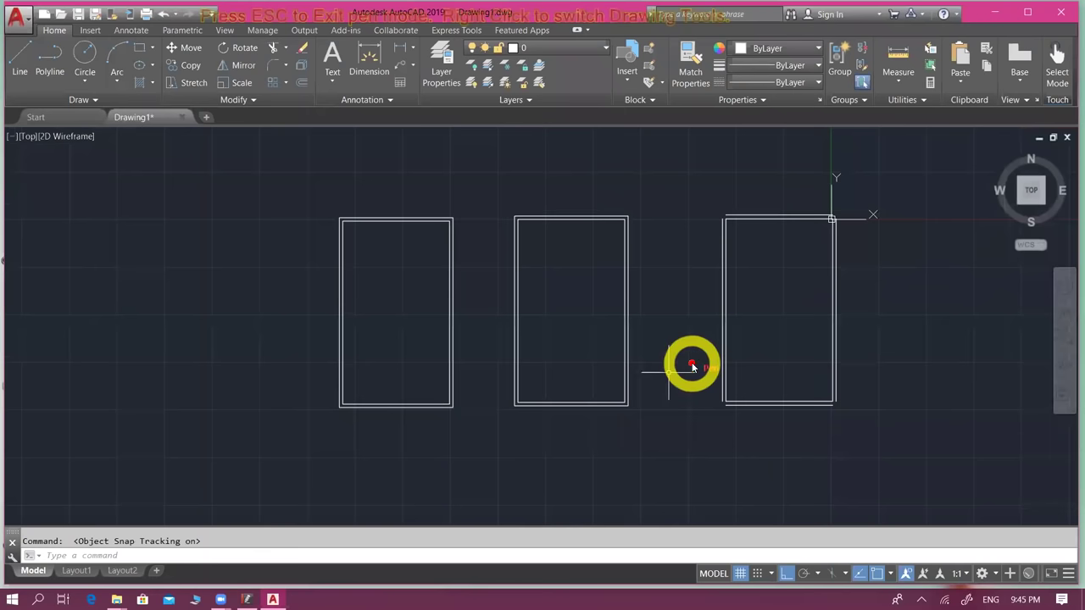
# - Mark the spot below the rooms with temporary red pen sketches, then clear them
pyautogui.moveTo(896, 412); pyautogui.dragTo(881, 429)
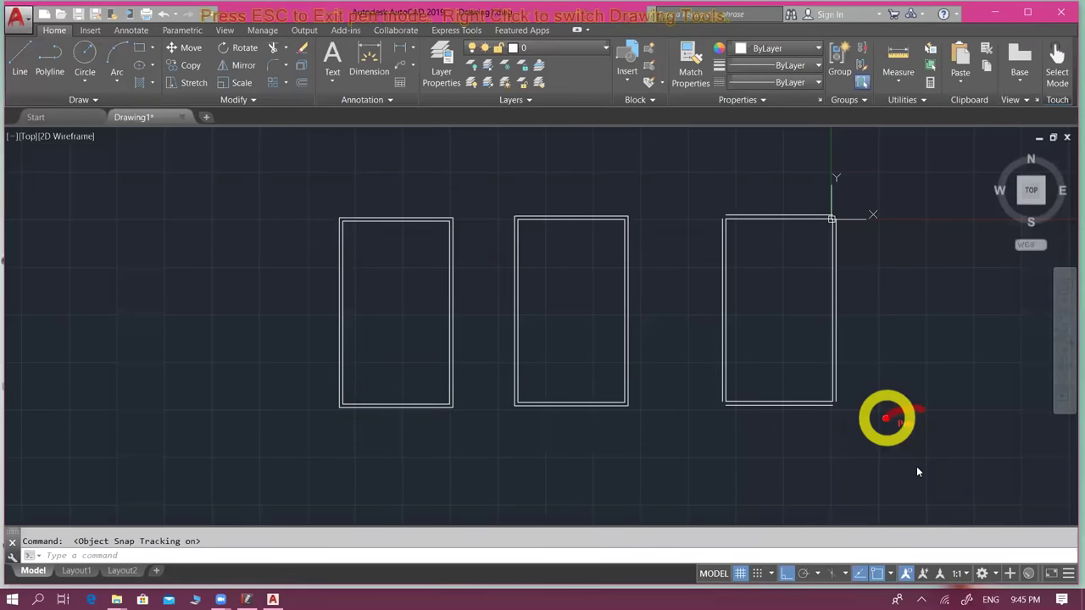
pyautogui.moveTo(890, 422)
pyautogui.mouseDown()
pyautogui.moveTo(884, 441)
pyautogui.moveTo(940, 444)
pyautogui.mouseUp()
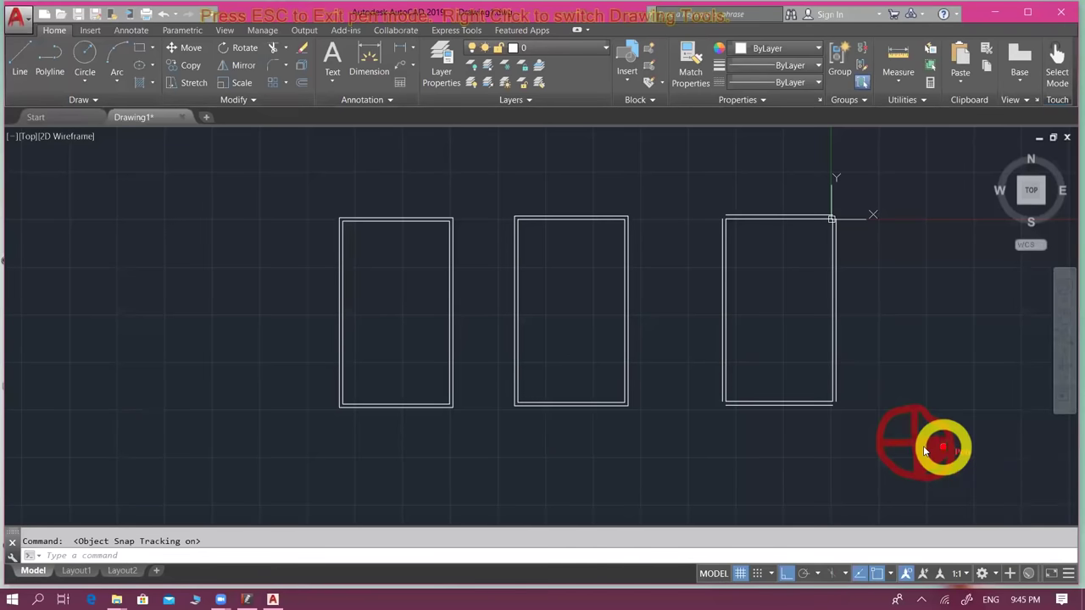
pyautogui.moveTo(918, 409); pyautogui.dragTo(941, 450)
pyautogui.moveTo(943, 451); pyautogui.dragTo(946, 448)
pyautogui.moveTo(920, 455); pyautogui.dragTo(935, 475)
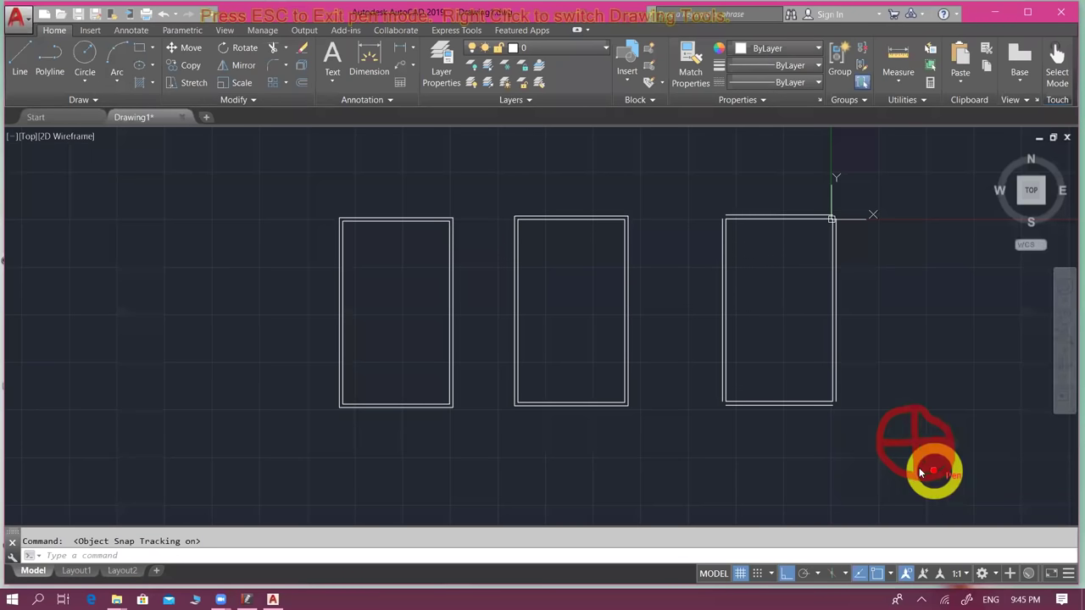
pyautogui.press('Escape')
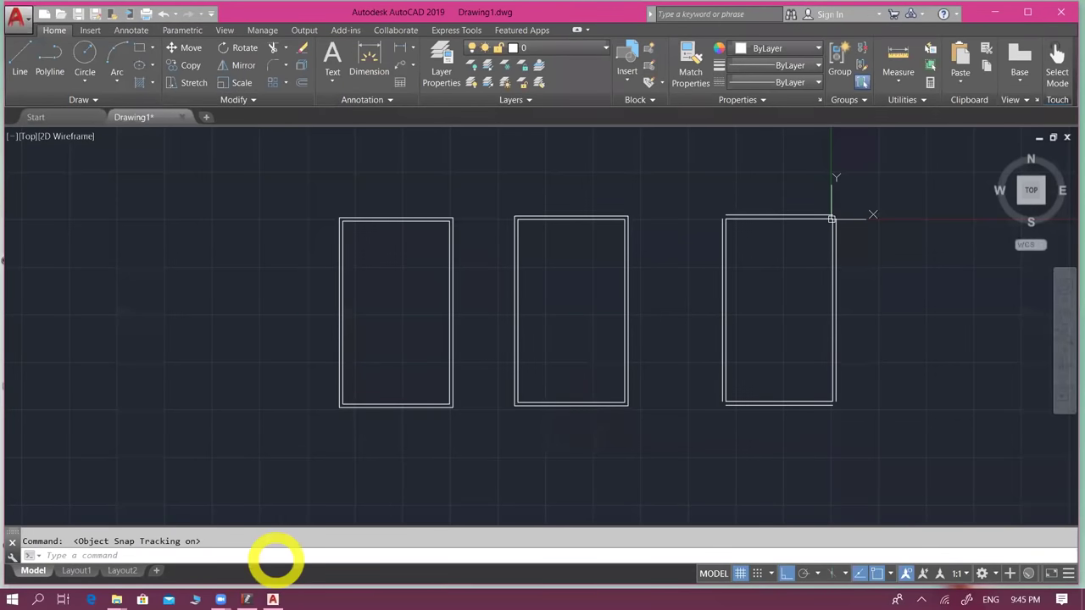
# - Check exercise 2's command list (Circle, Trim, Extend, Mirror, Move) in the shortcuts PDF
pyautogui.click(247, 600)
pyautogui.hotkey('alt', 'Tab')
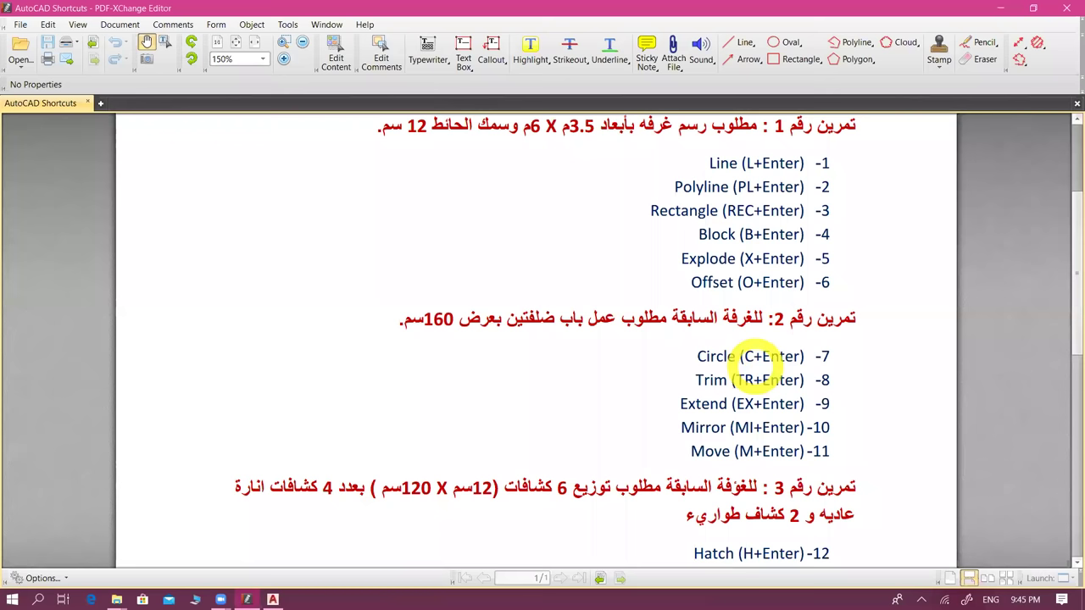
pyautogui.click(245, 599)
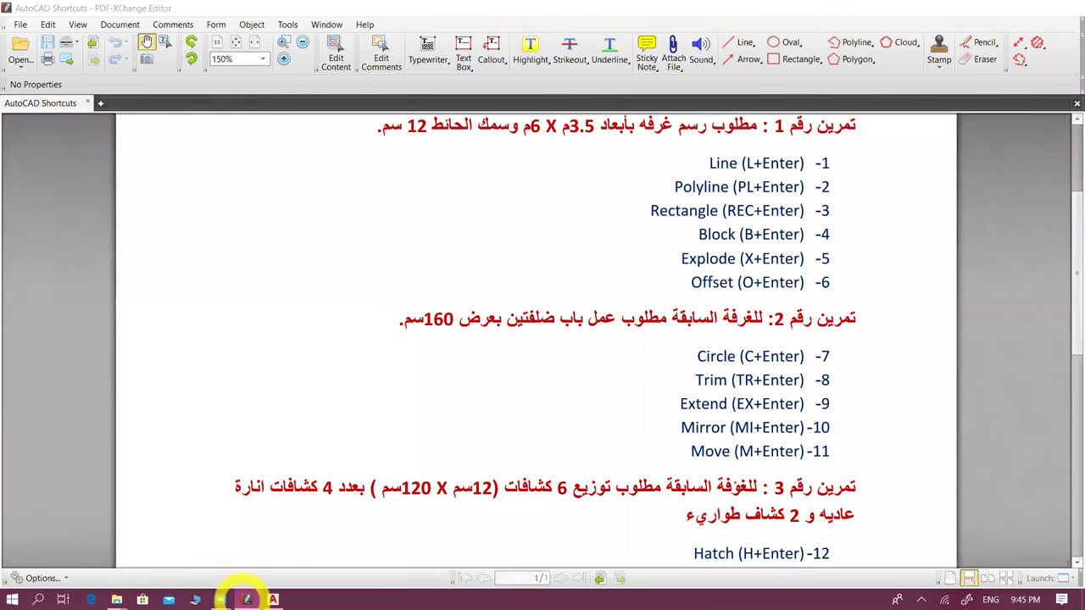
pyautogui.click(272, 599)
# - Draw a trial 1600-radius circle at the middle room's bottom wall midpoint, then erase it
pyautogui.write('c')
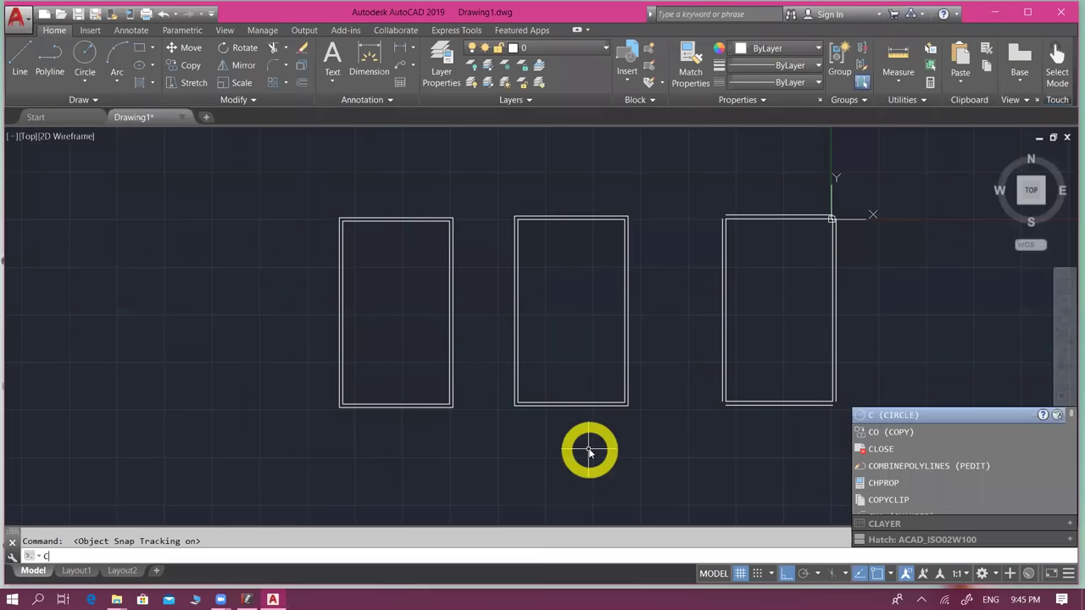
pyautogui.press('Return')
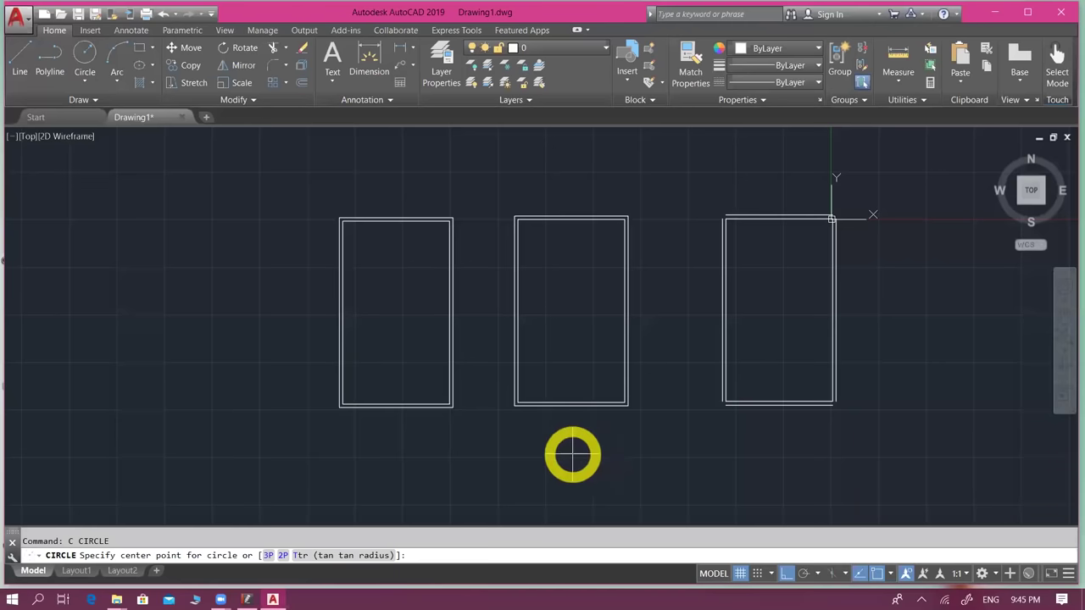
pyautogui.scroll(2, 564, 449)
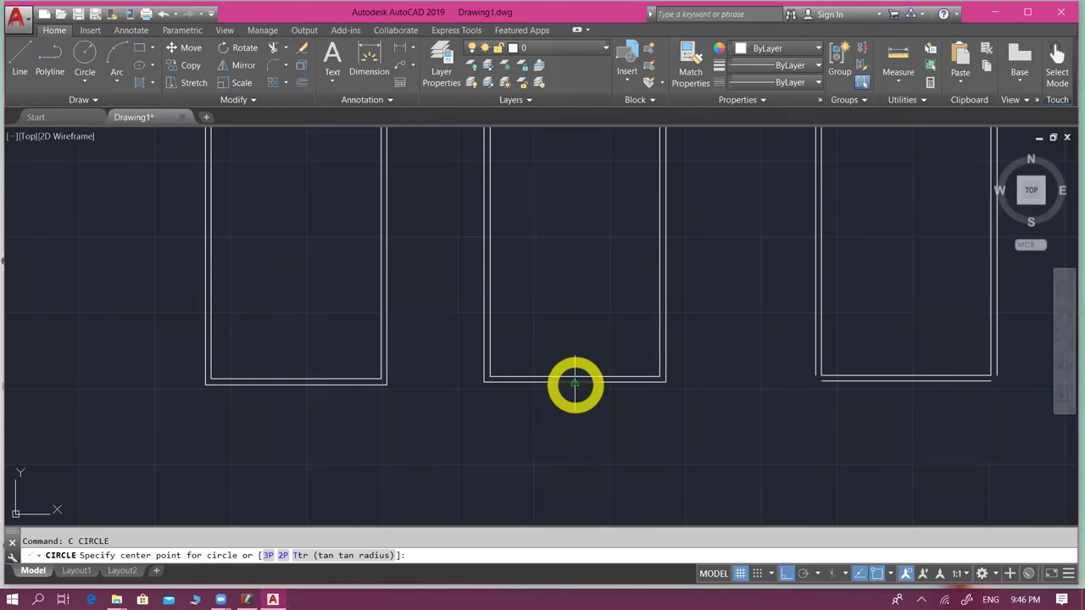
pyautogui.scroll(2, 573, 383)
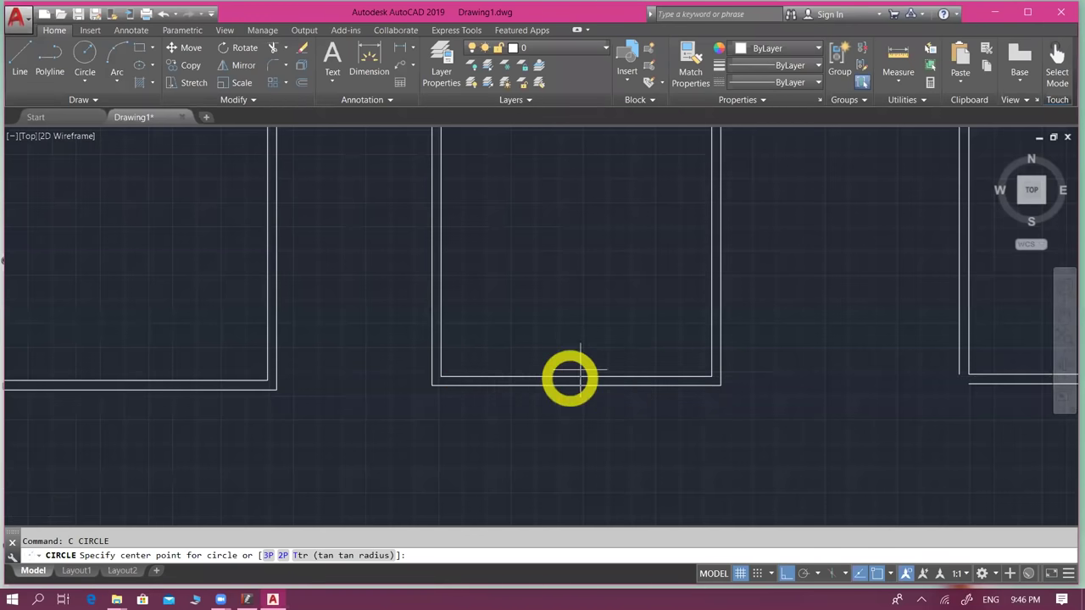
pyautogui.scroll(2, 585, 376)
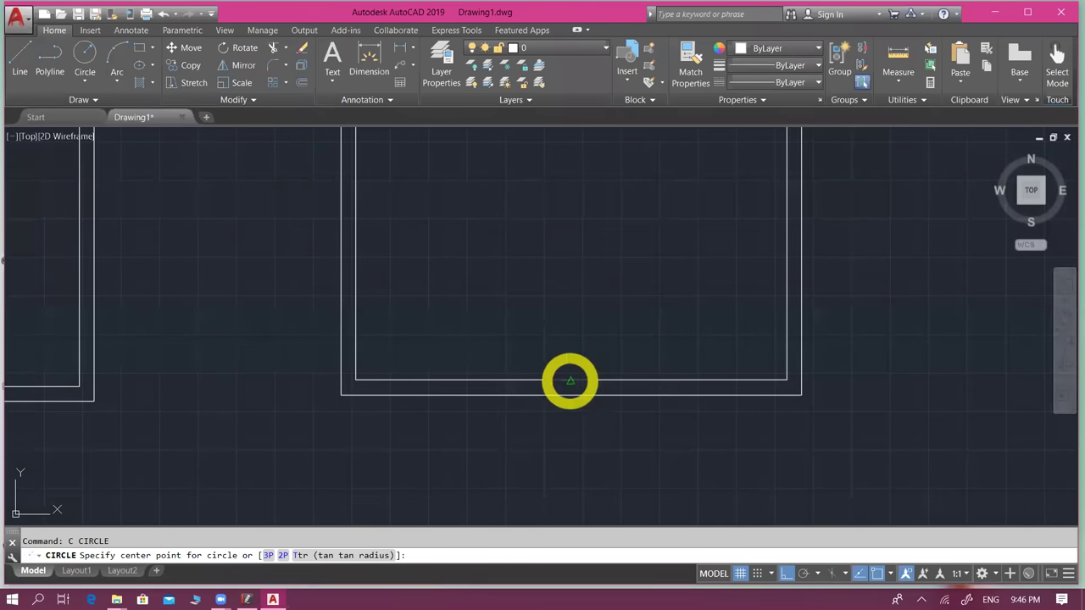
pyautogui.click(571, 381)
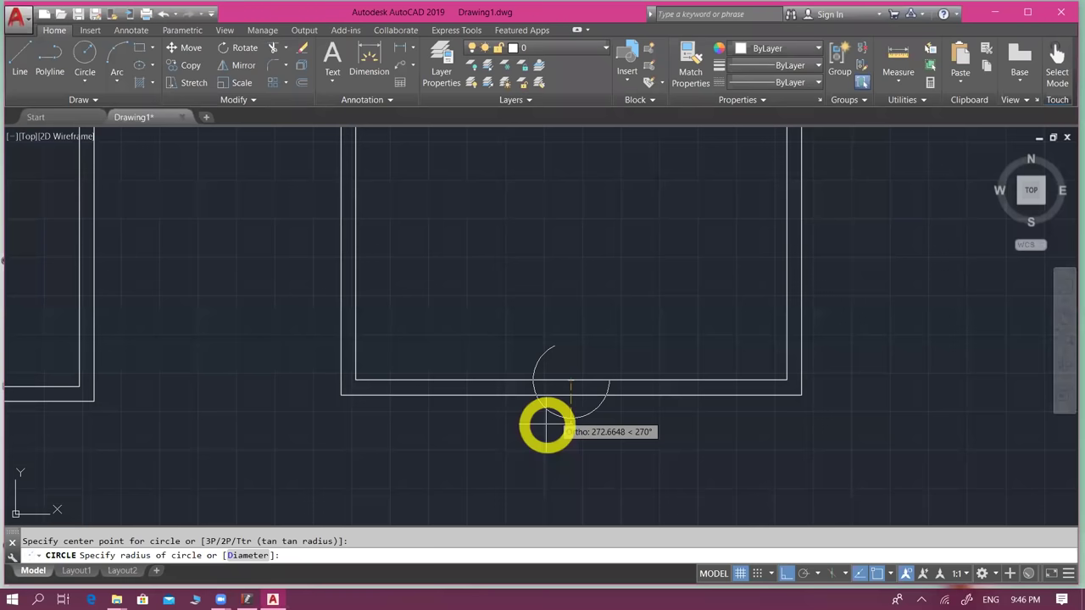
pyautogui.scroll(-4, 547, 427)
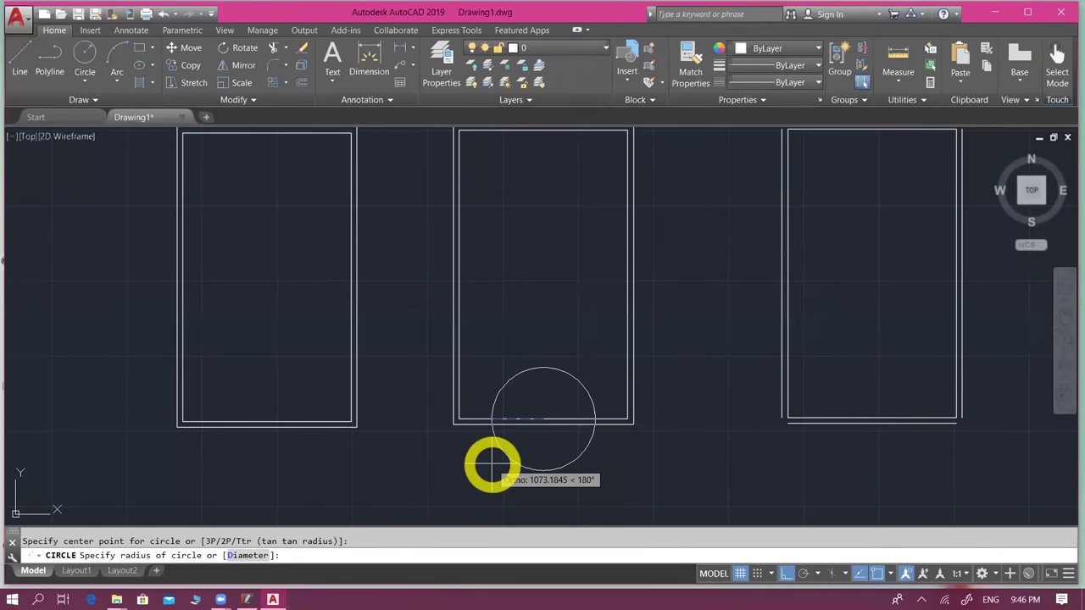
pyautogui.write('1600')
pyautogui.press('Return')
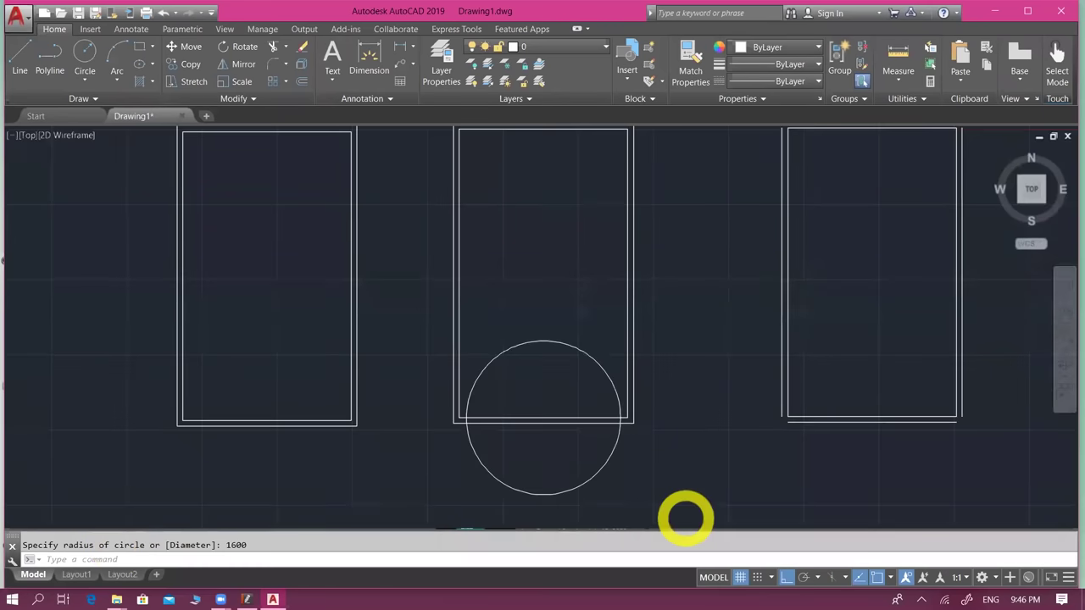
pyautogui.click(564, 495)
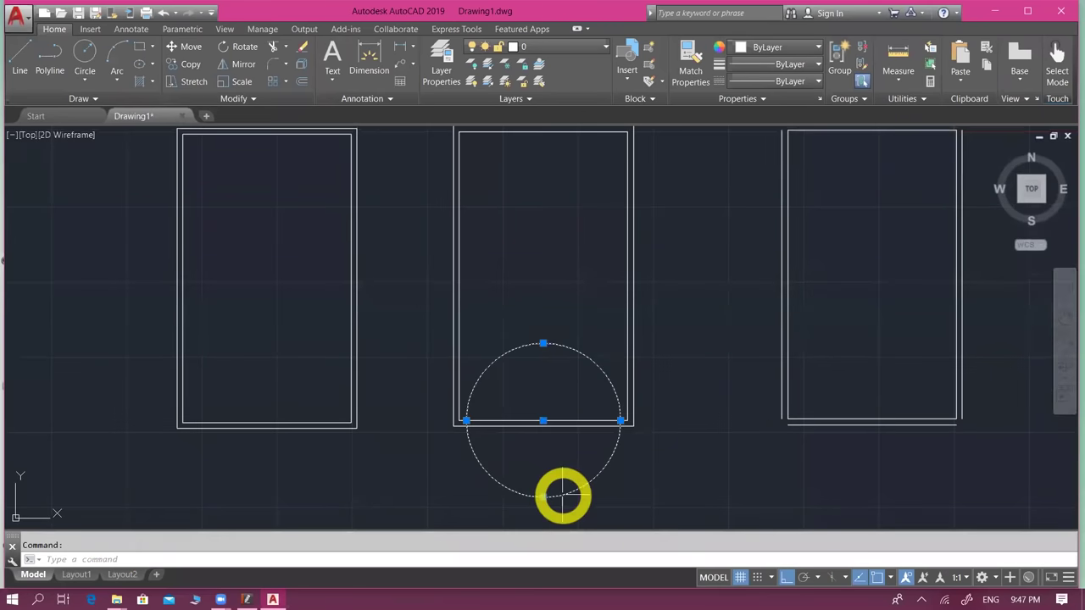
pyautogui.press('Delete')
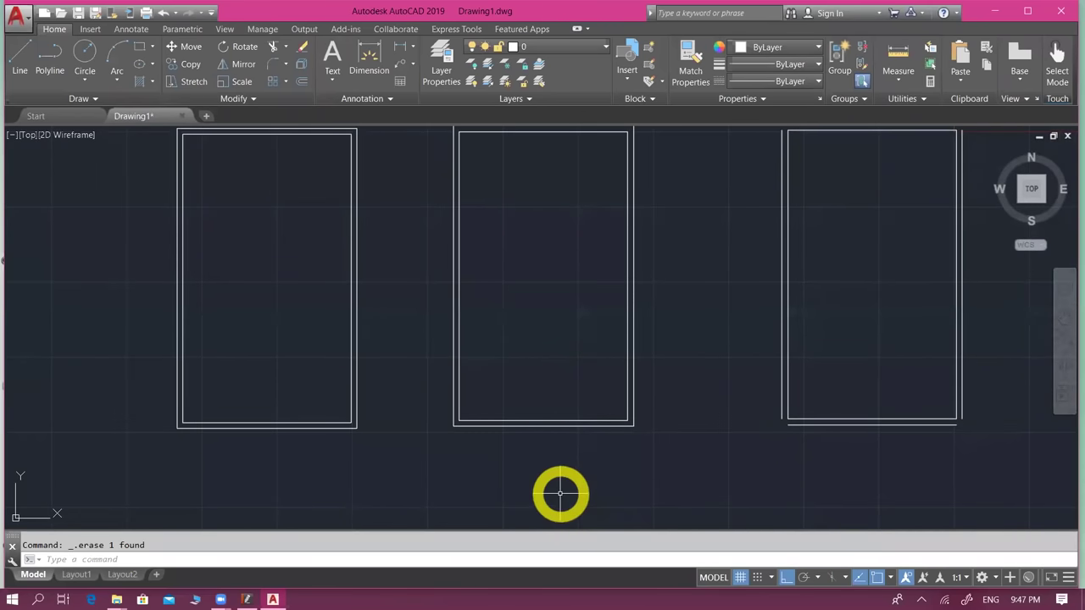
# - Draw an 800-radius circle centred on the middle room's bottom wall midpoint
pyautogui.write('c')
pyautogui.press('Return')
pyautogui.click(543, 426)
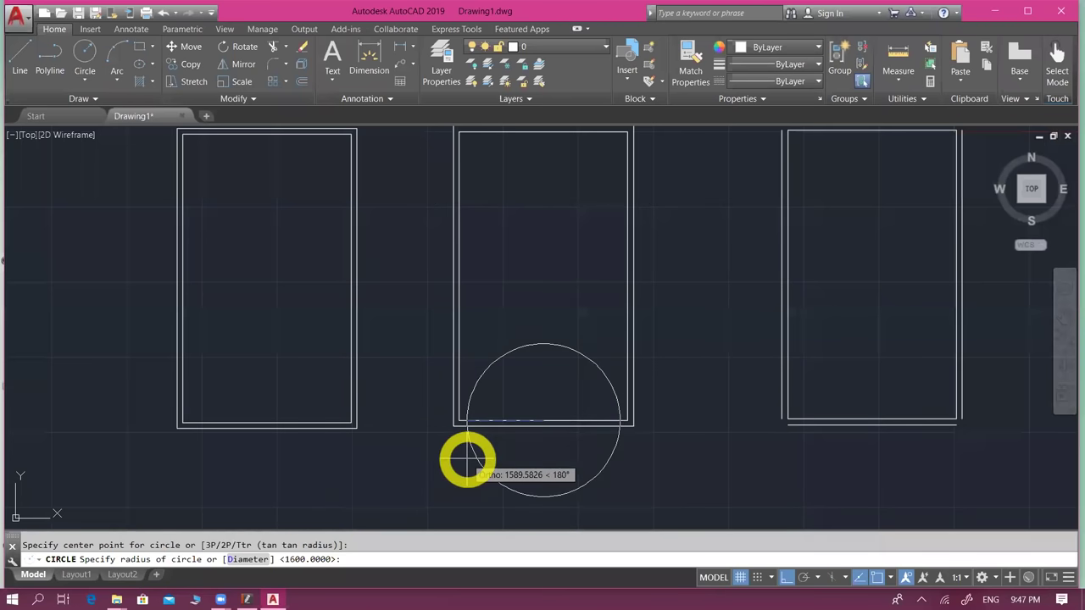
pyautogui.write('800')
pyautogui.press('Return')
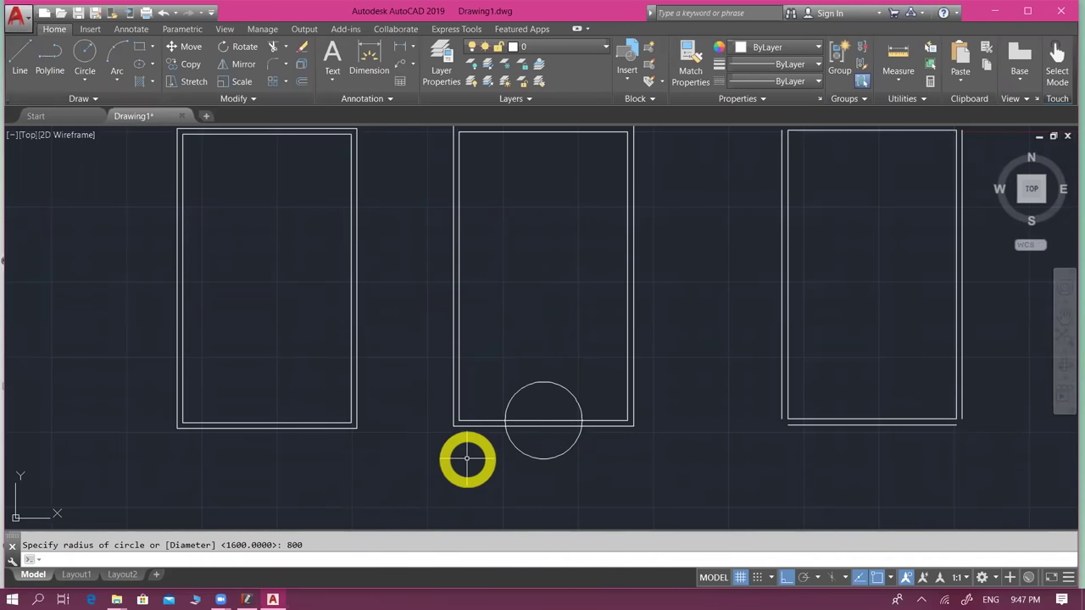
# - Pan the view to centre the door circle and window-select it
pyautogui.scroll(2, 568, 421)
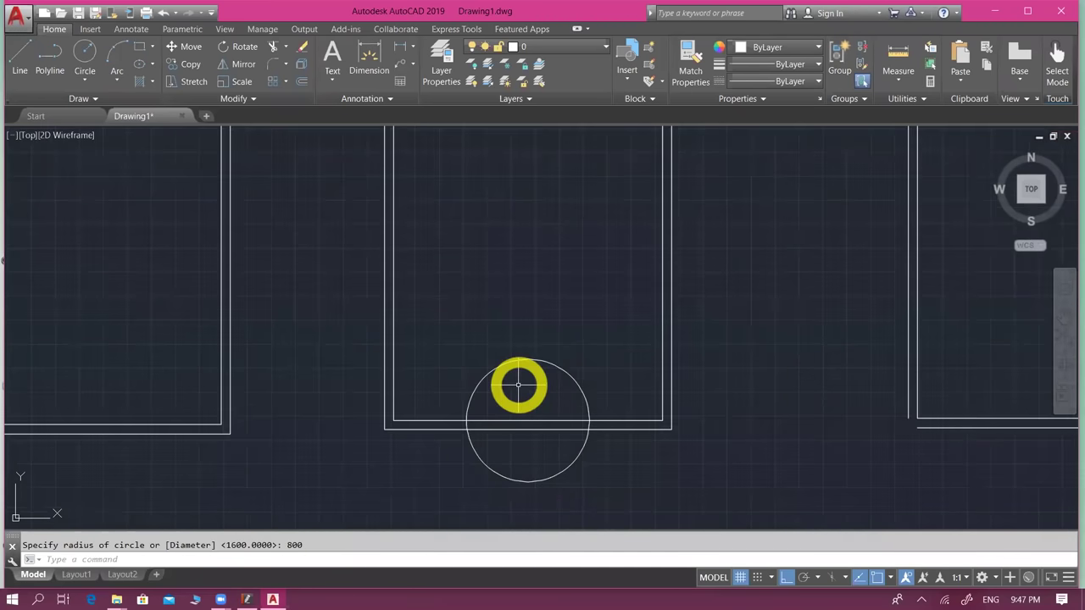
pyautogui.scroll(2, 530, 447)
pyautogui.moveTo(515, 448); pyautogui.dragTo(543, 444, button='middle')
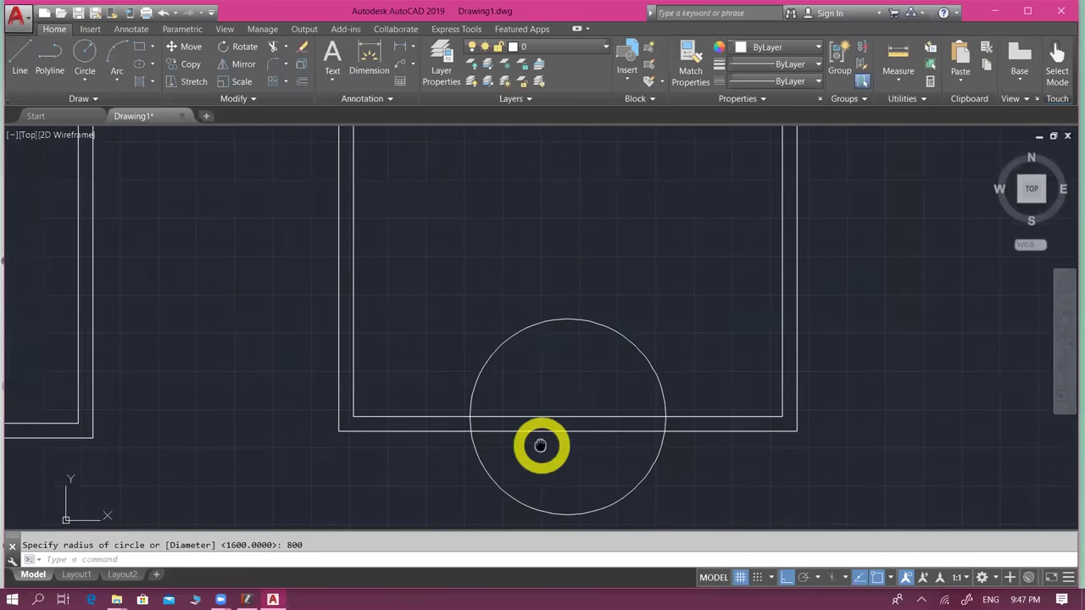
pyautogui.press('Escape')
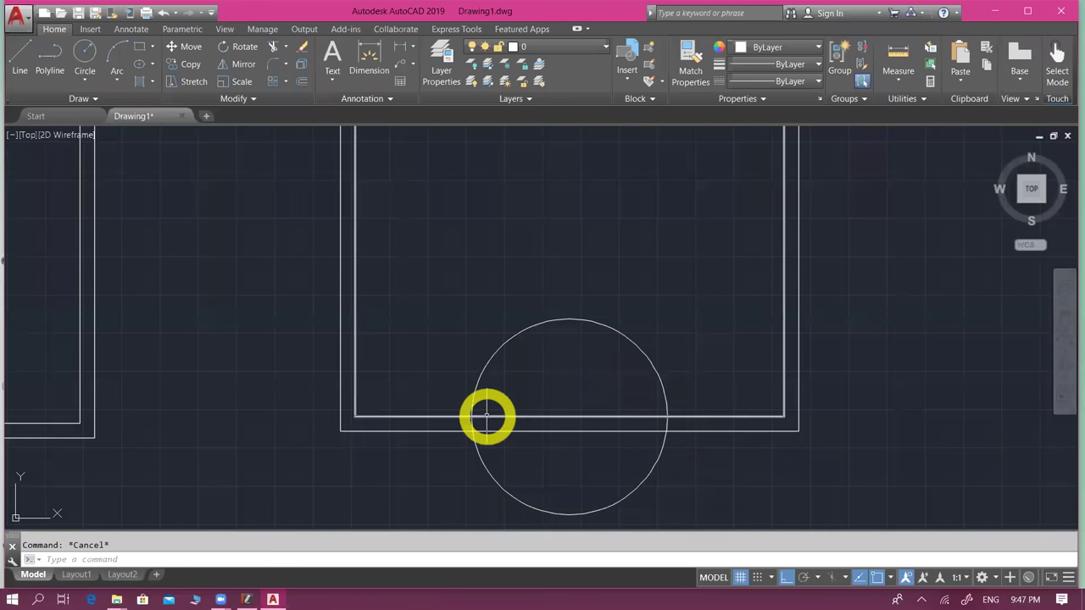
pyautogui.scroll(-2, 524, 415)
pyautogui.click(557, 411)
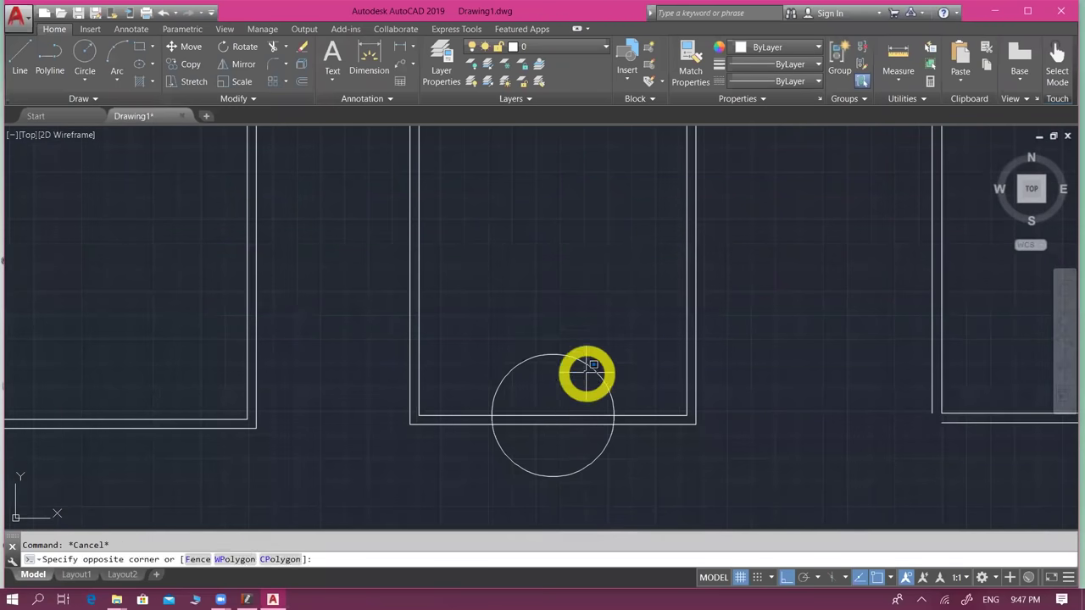
pyautogui.click(565, 351)
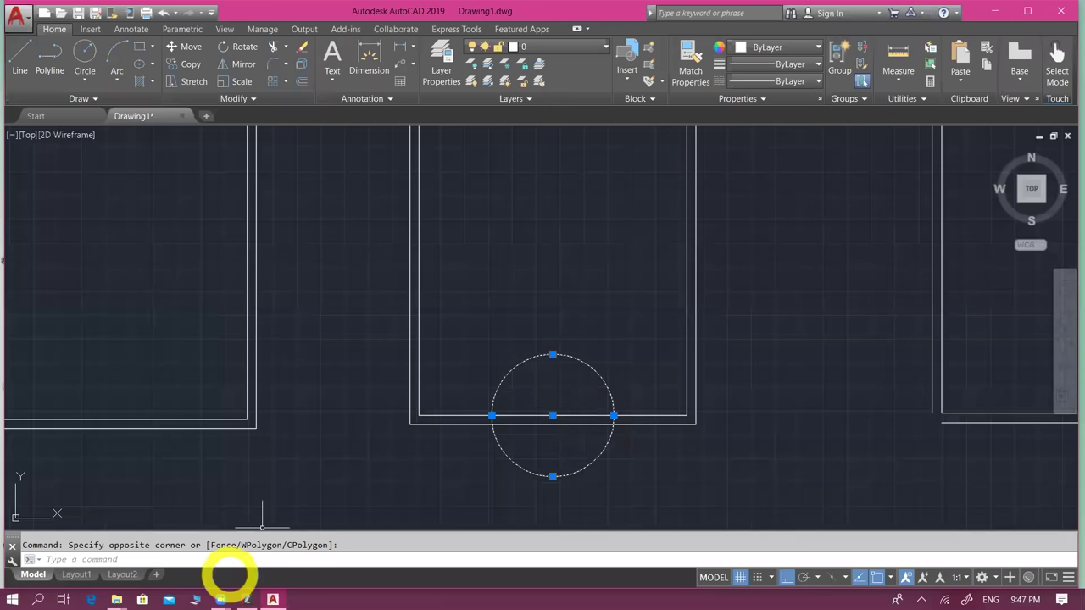
# - Recheck the 160 cm double-leaf door task and Mirror entry in the PDF, then erase the 800 circle
pyautogui.click(247, 599)
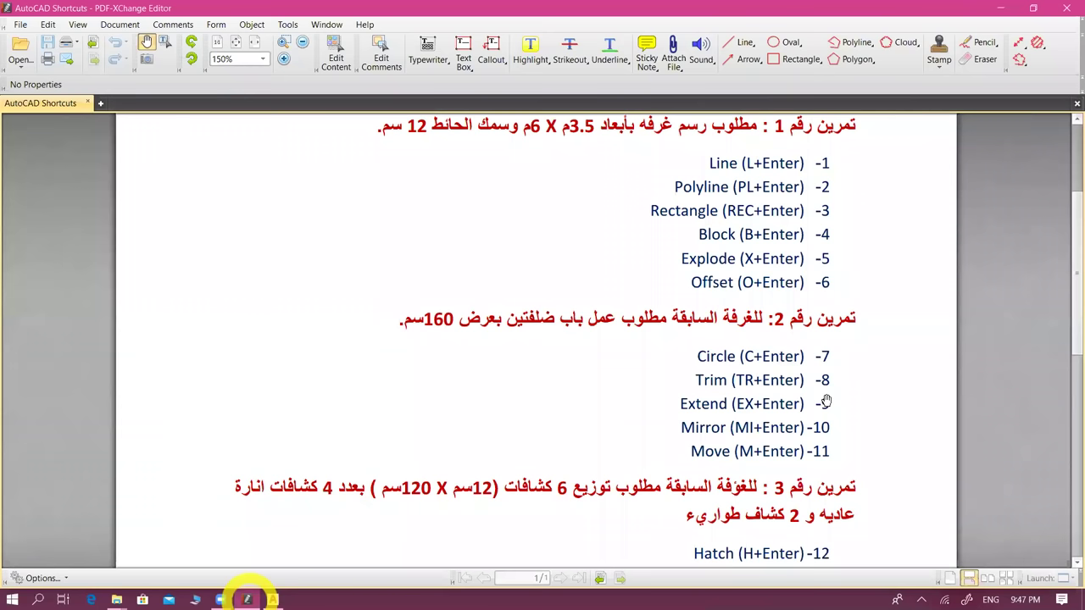
pyautogui.click(846, 416)
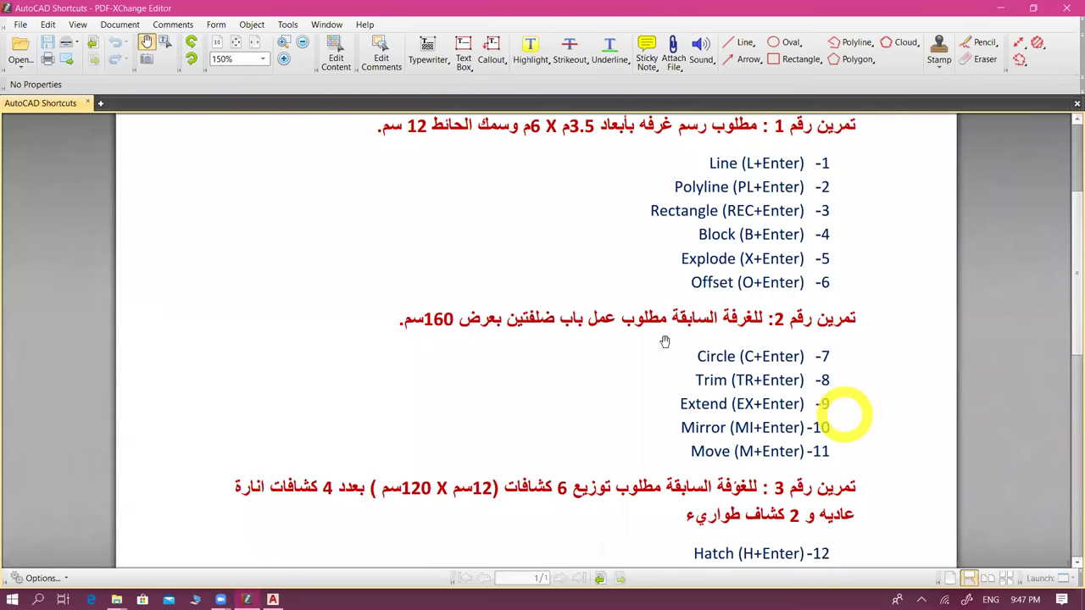
pyautogui.click(633, 333)
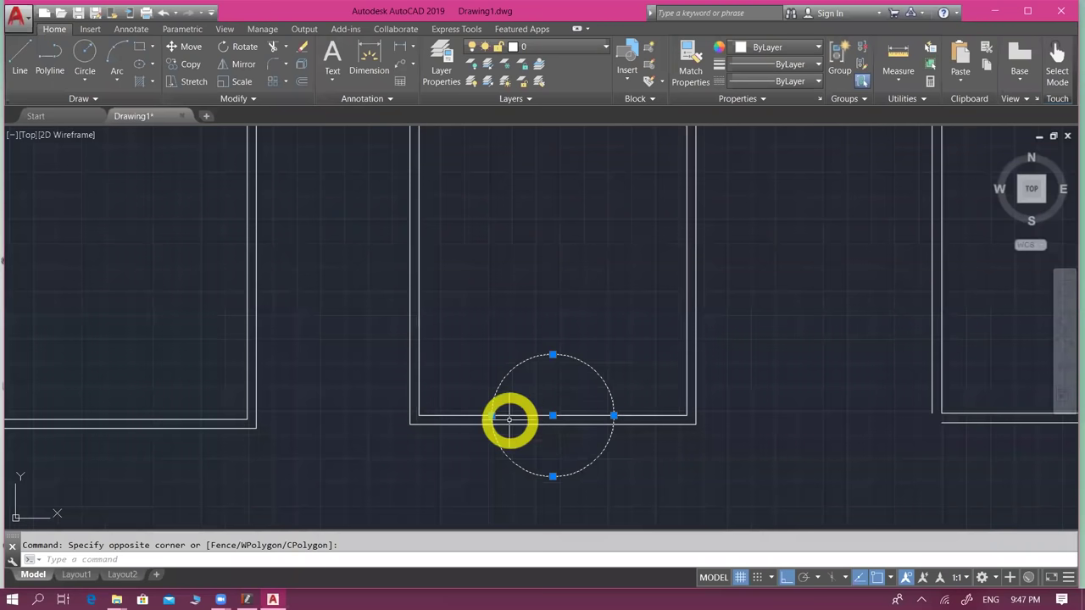
pyautogui.press('Delete')
# - Draw a 1600-radius circle centred on the middle room's bottom wall midpoint
pyautogui.write('c')
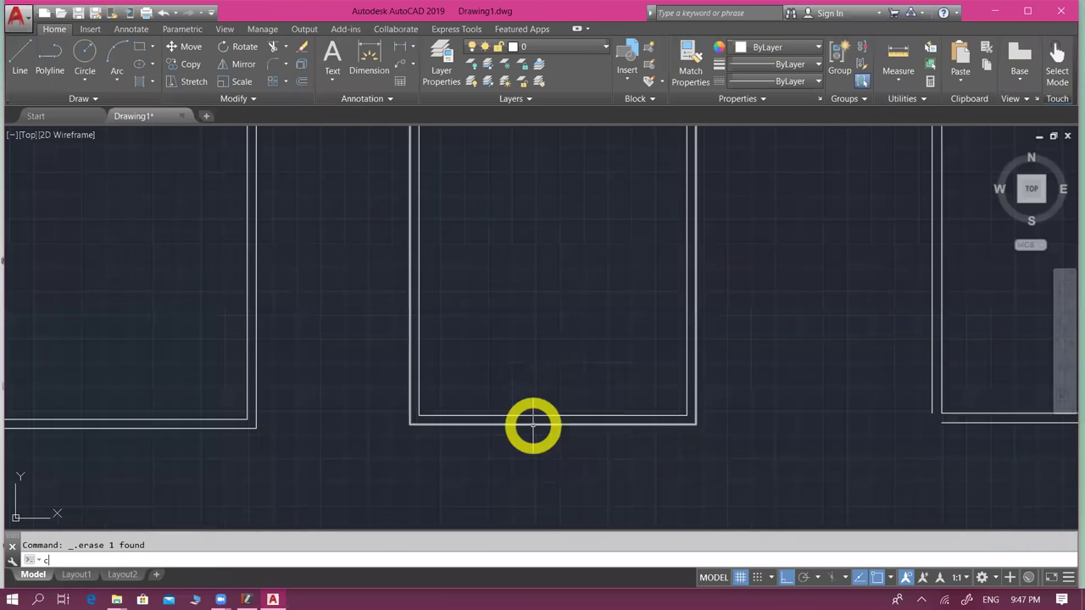
pyautogui.press('Return')
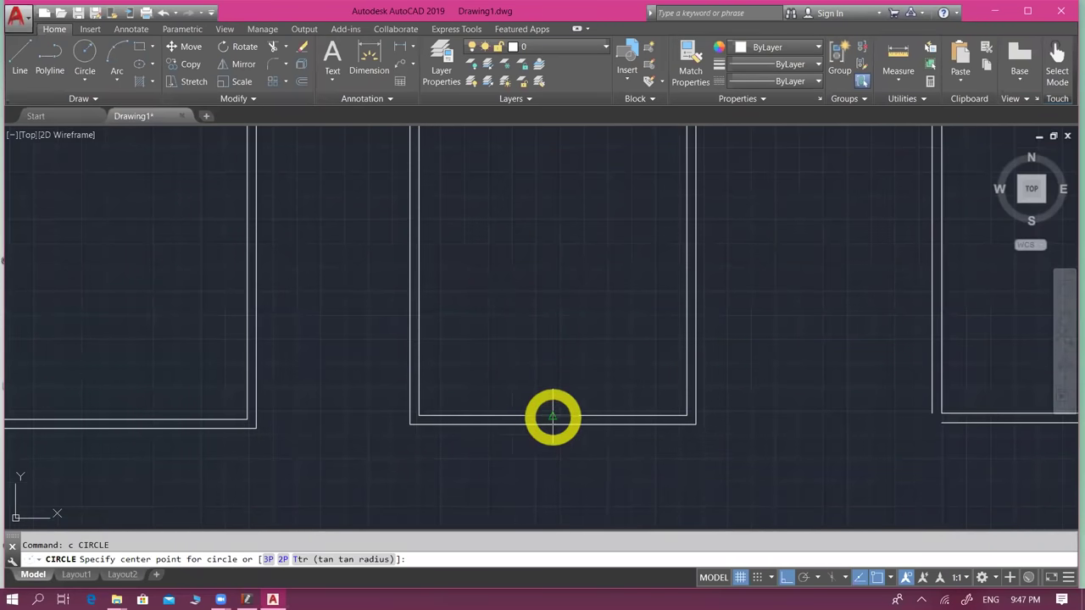
pyautogui.click(552, 415)
pyautogui.write('1600')
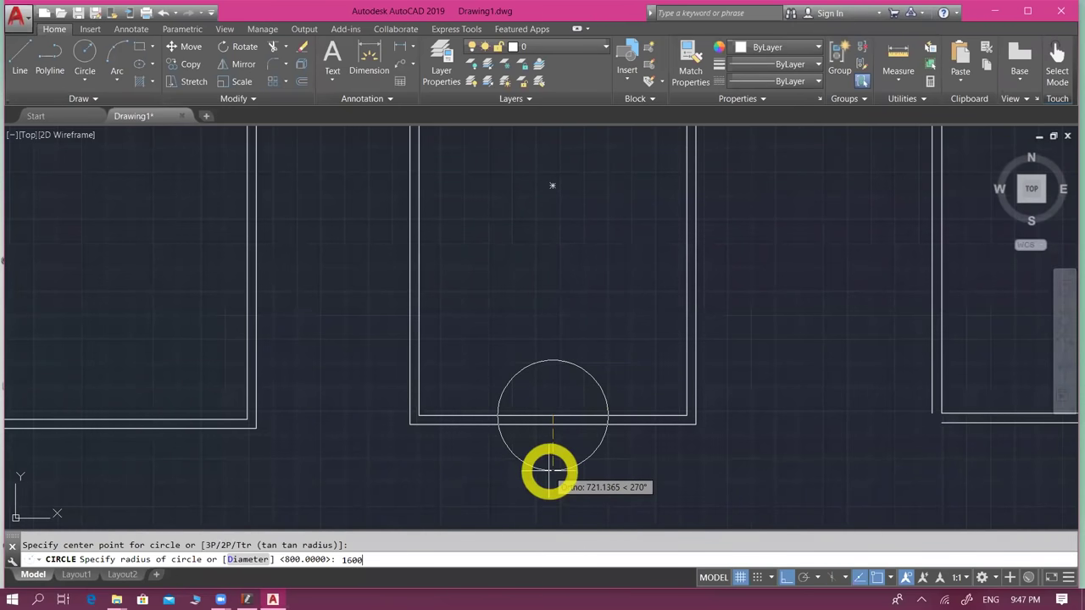
pyautogui.press('Return')
pyautogui.scroll(-2, 577, 445)
pyautogui.press('Escape')
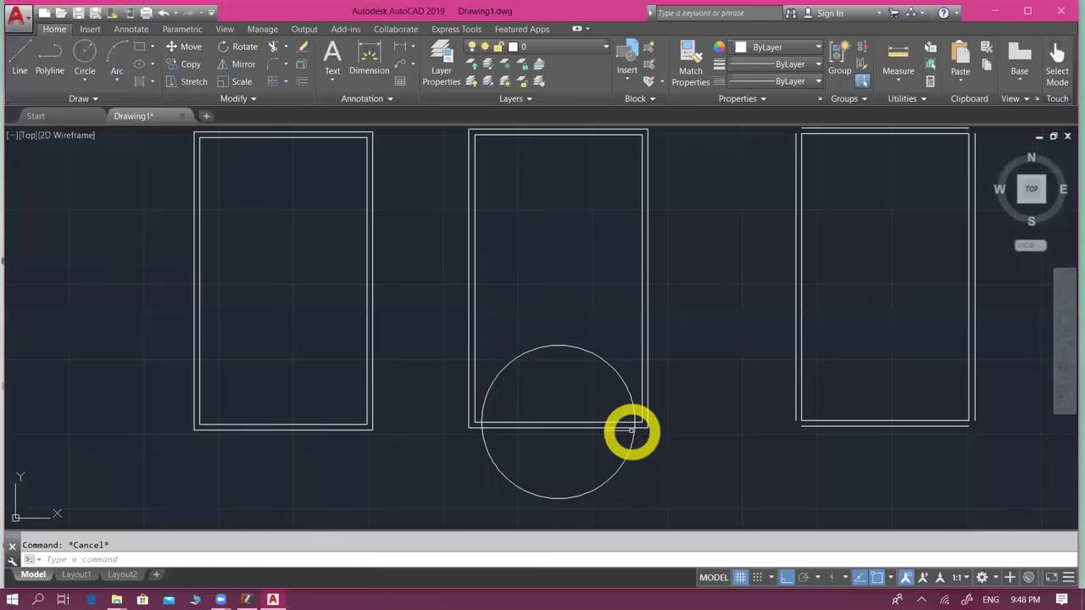
pyautogui.scroll(1, 559, 385)
pyautogui.scroll(-1, 550, 315)
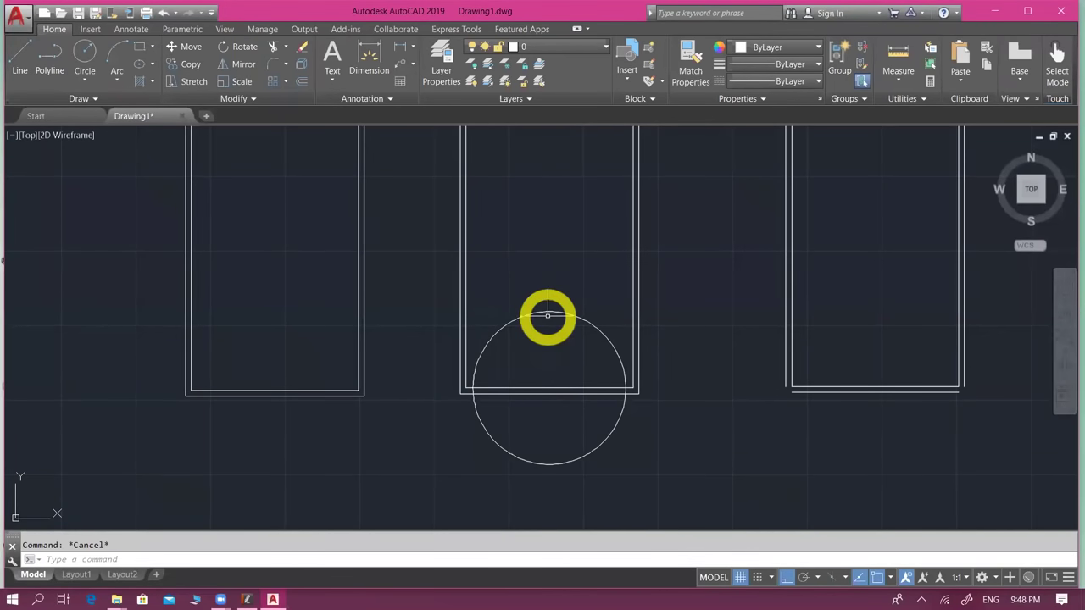
# - Draw a vertical line from the circle's top quadrant to its bottom quadrant
pyautogui.write('l')
pyautogui.press('Return')
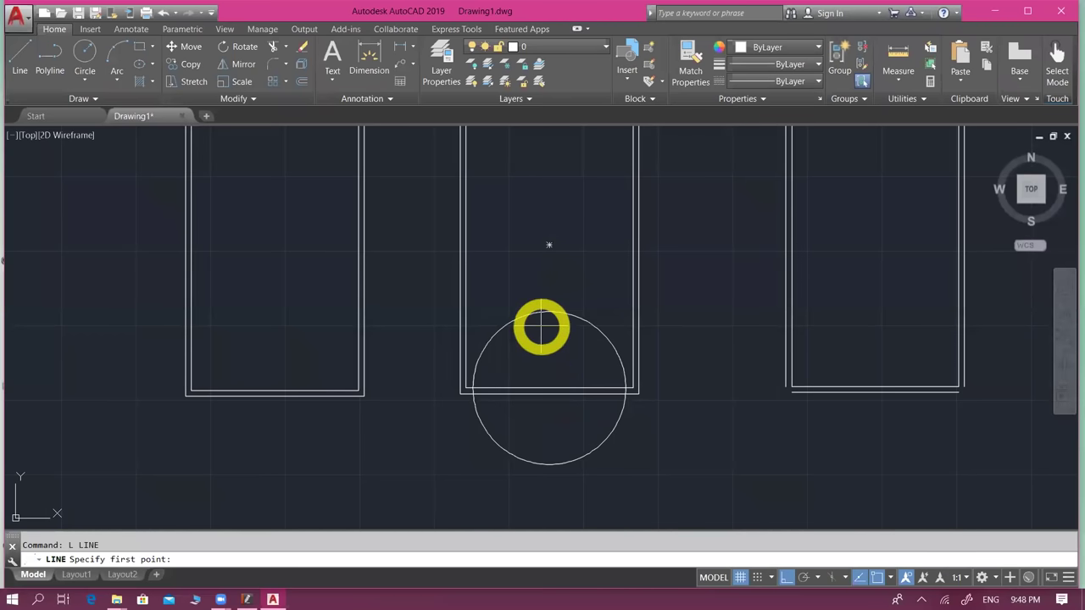
pyautogui.scroll(2, 601, 331)
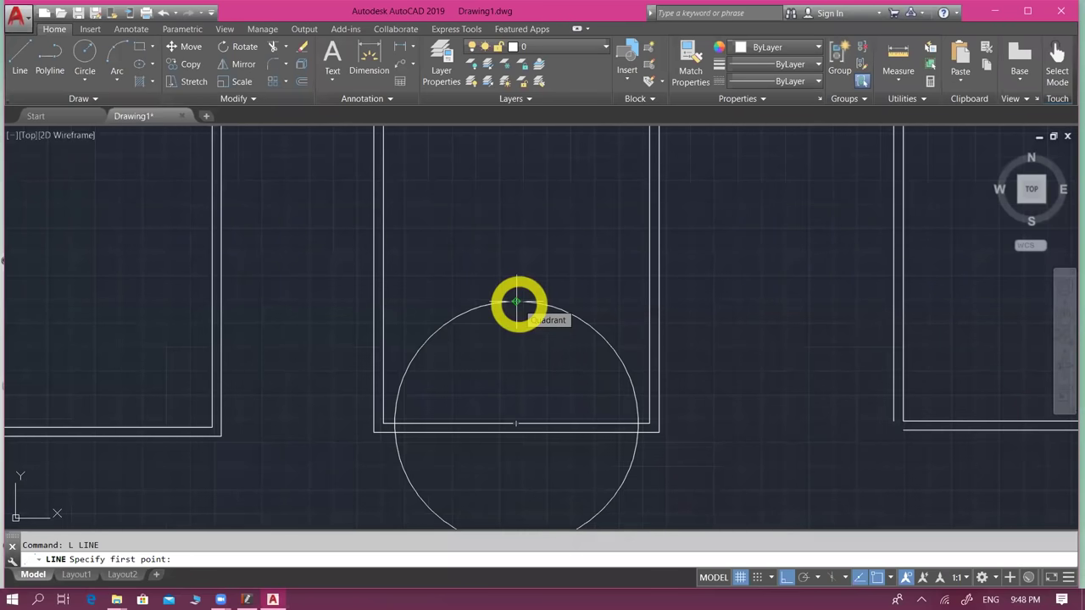
pyautogui.click(516, 301)
pyautogui.scroll(-3, 519, 298)
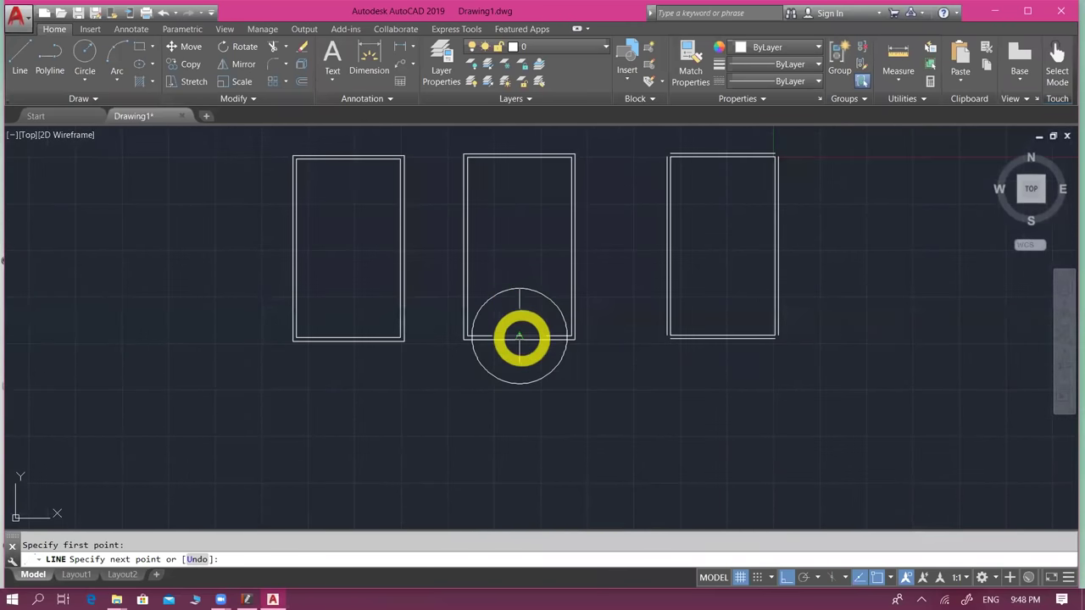
pyautogui.click(519, 384)
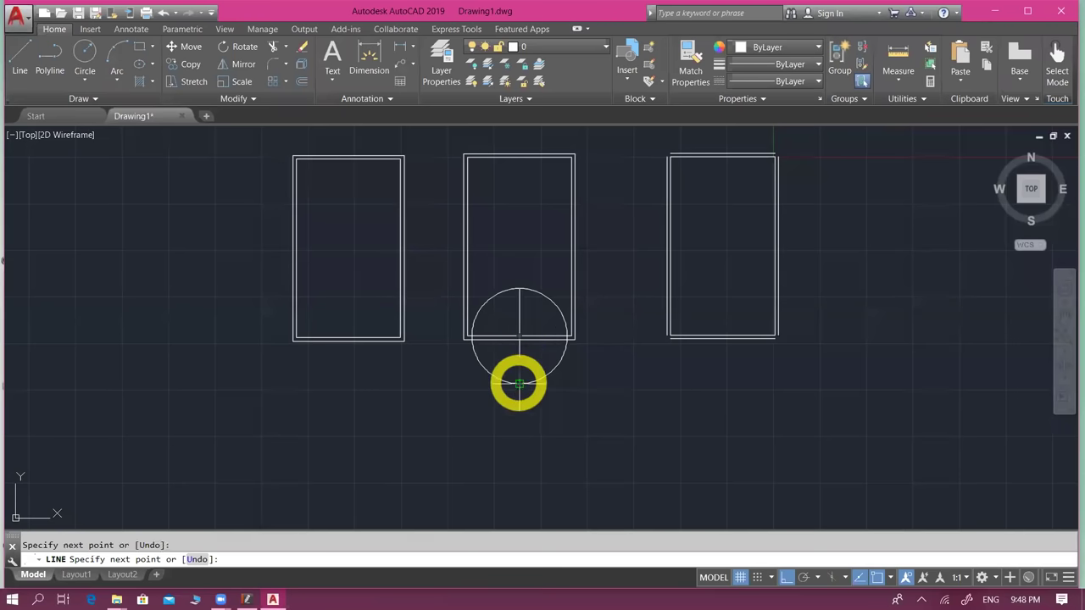
pyautogui.press('Escape')
pyautogui.scroll(2, 539, 309)
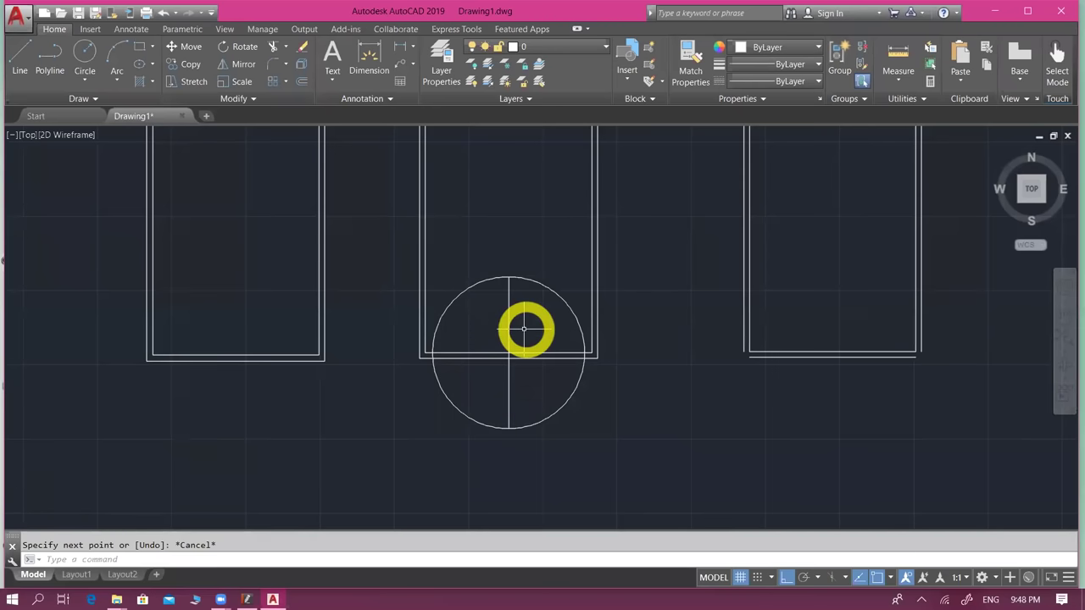
pyautogui.scroll(2, 526, 329)
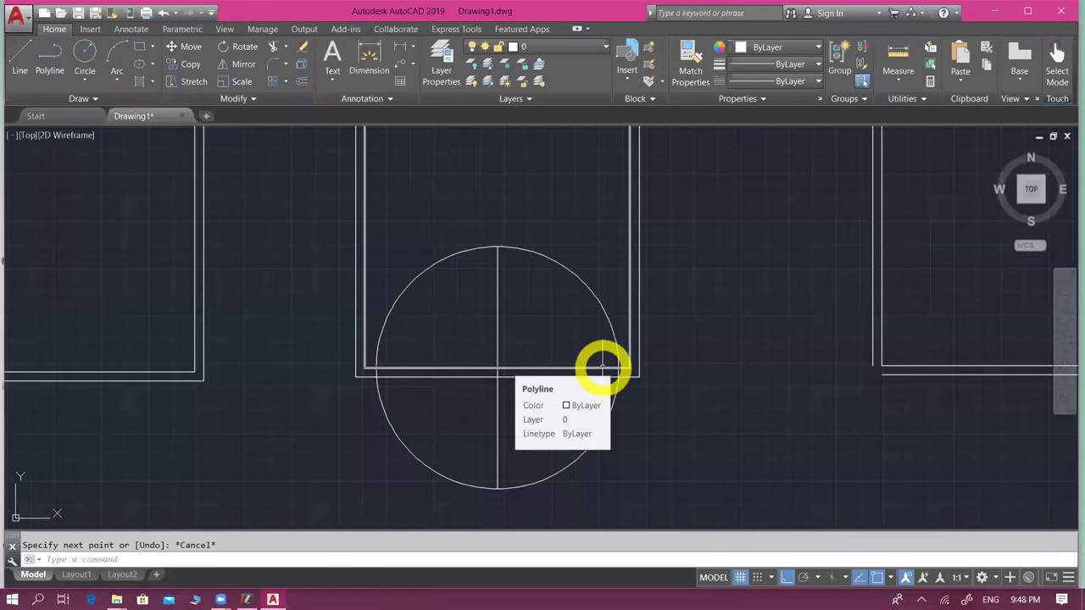
pyautogui.press('F11')
pyautogui.moveTo(497, 248)
pyautogui.mouseDown()
pyautogui.moveTo(499, 363)
pyautogui.moveTo(603, 368)
pyautogui.moveTo(590, 287)
pyautogui.moveTo(504, 247)
pyautogui.mouseUp()
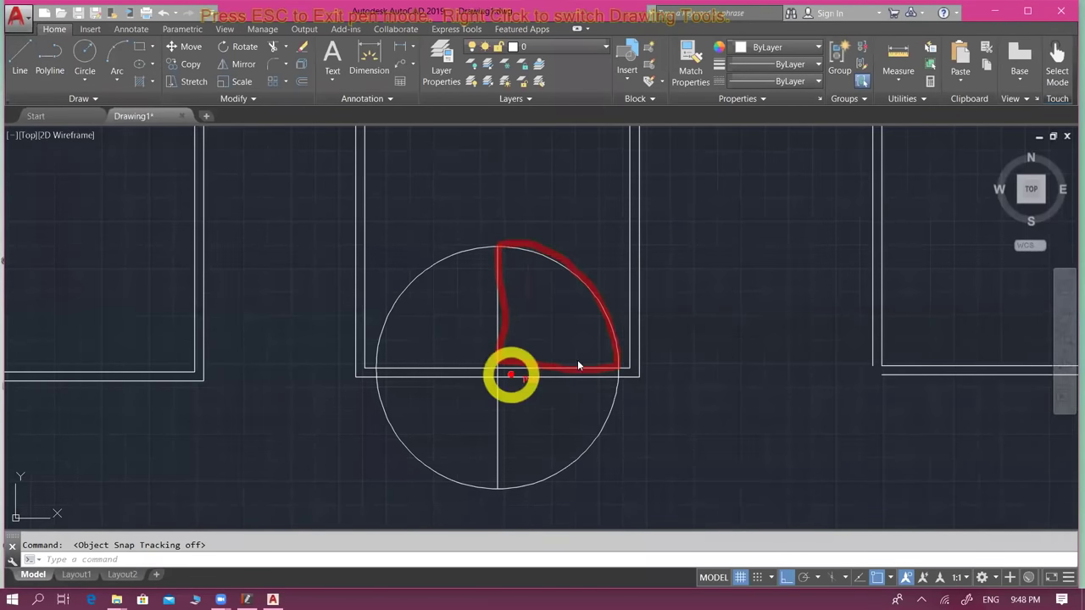
pyautogui.press('Escape')
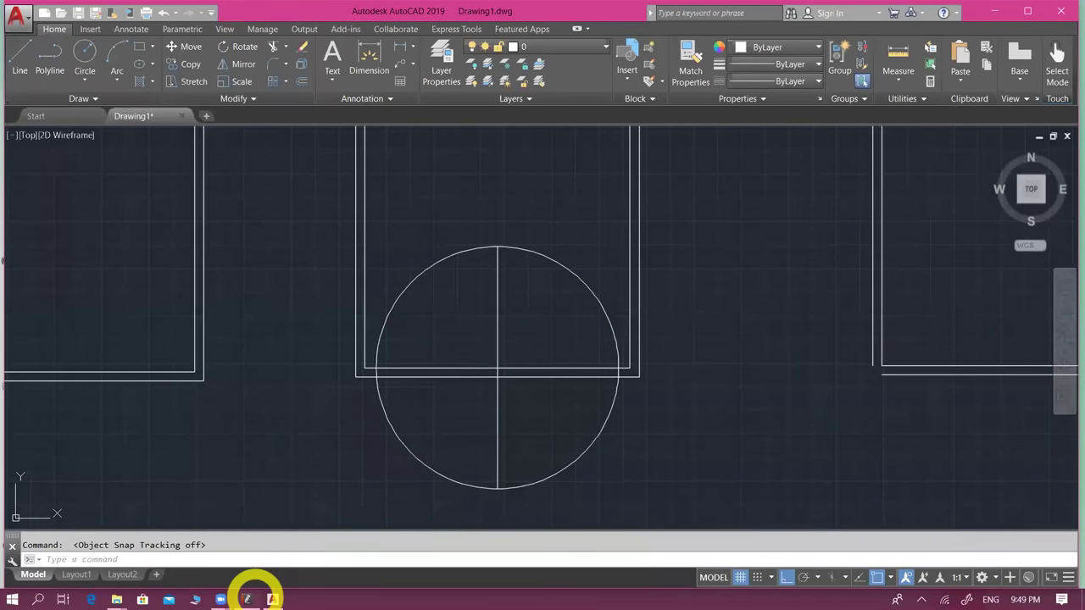
# - Look up the Trim shortcut in the PDF and enter TR in AutoCAD
pyautogui.click(246, 599)
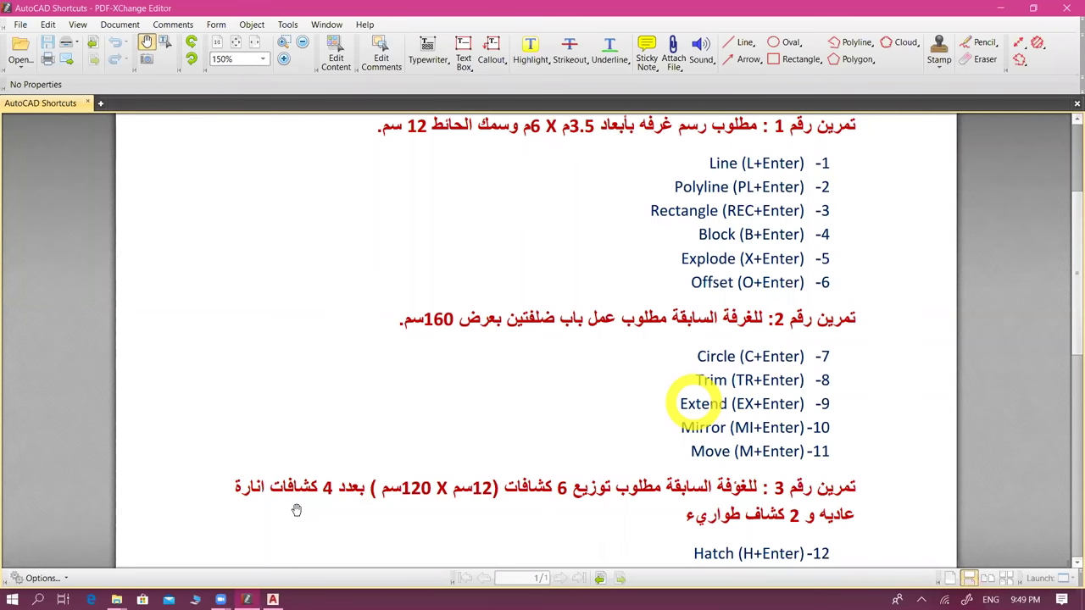
pyautogui.hotkey('alt', 'Tab')
pyautogui.write('tr')
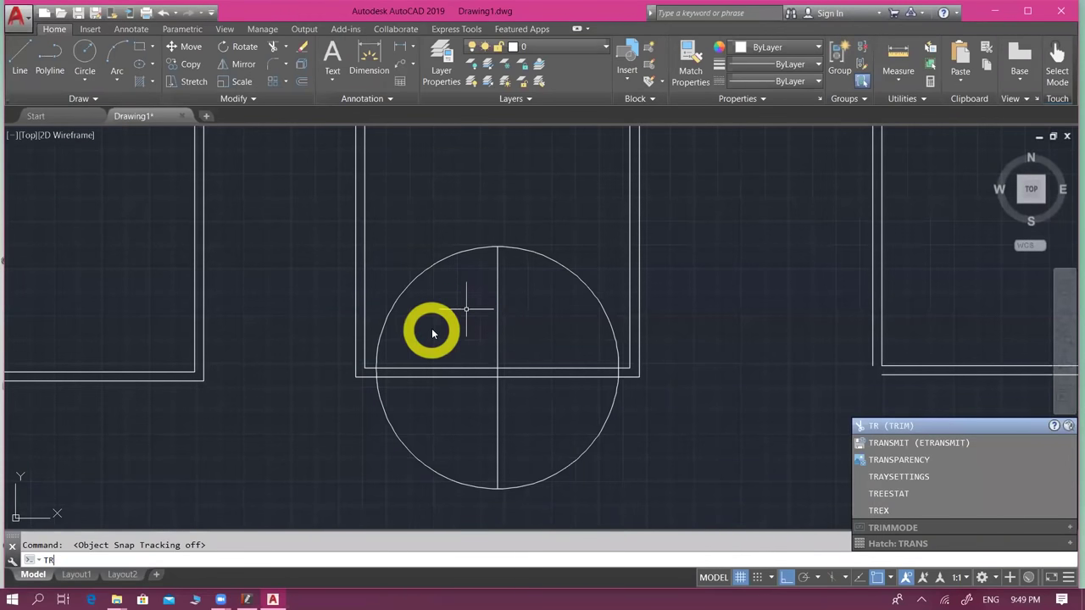
# - Trim the circle to a quarter arc using the centre line and inner wall as cutting edges
pyautogui.press('Return')
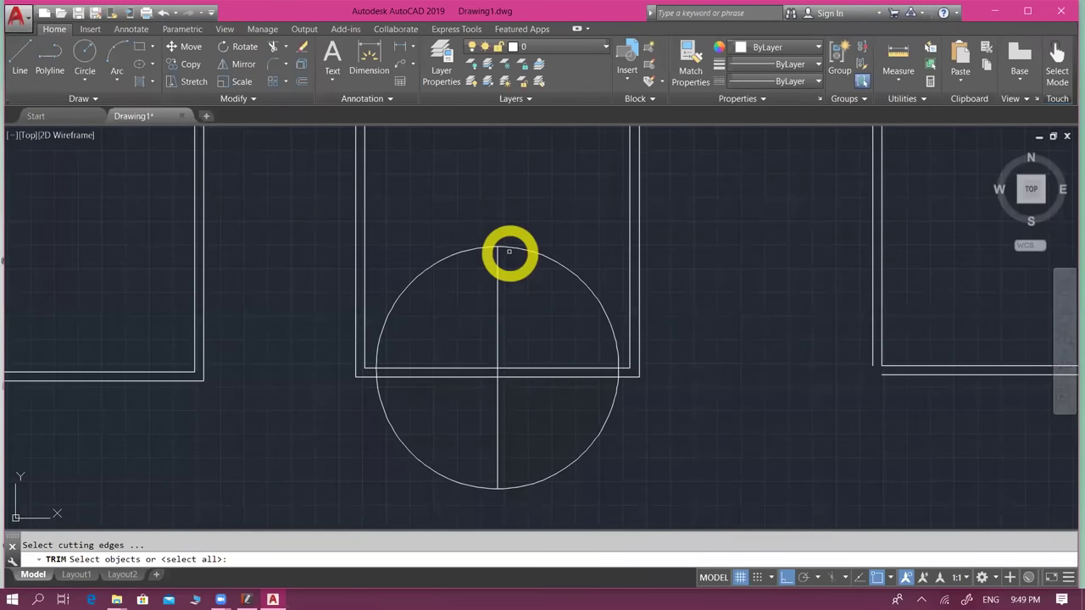
pyautogui.click(497, 293)
pyautogui.click(540, 367)
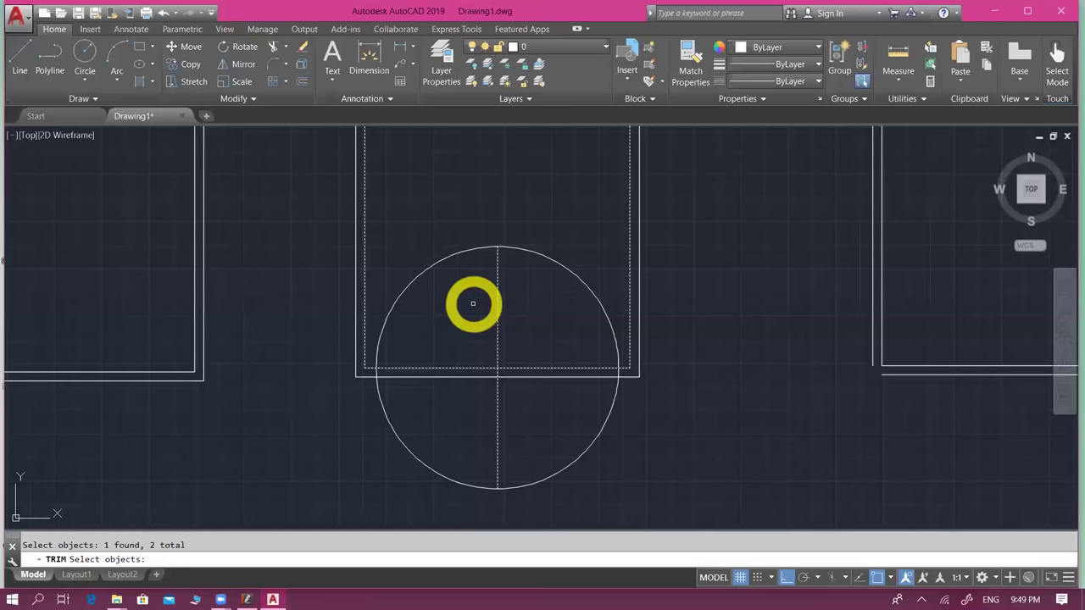
pyautogui.press('Return')
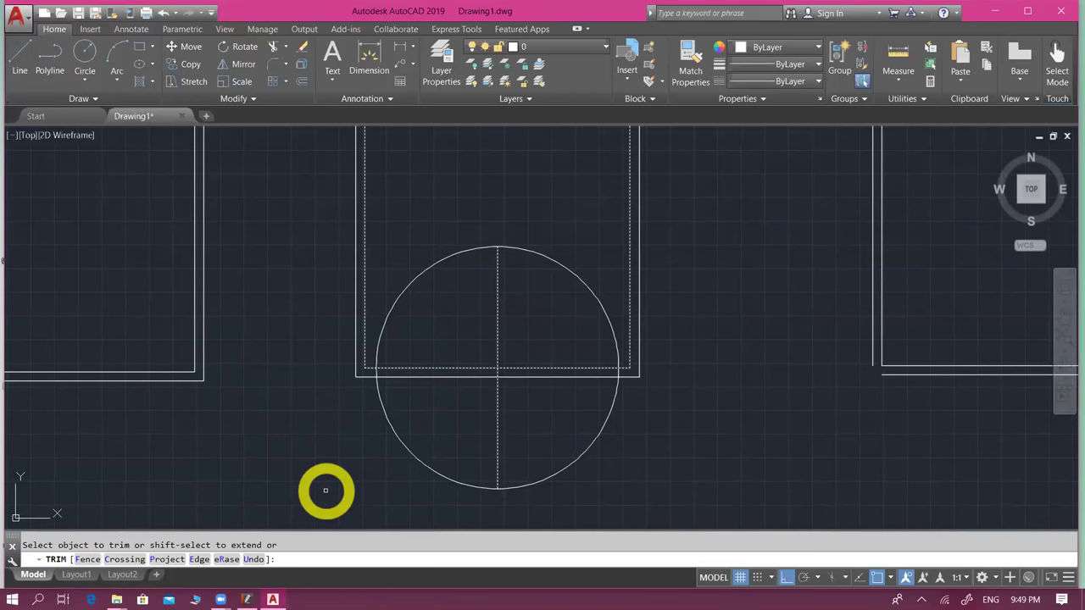
pyautogui.click(376, 395)
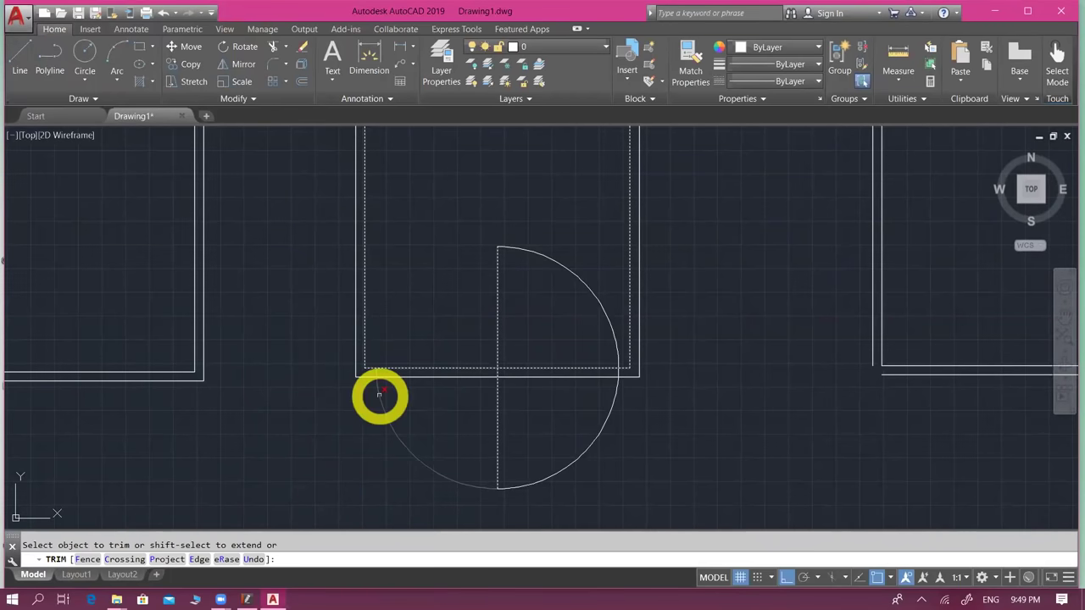
pyautogui.click(582, 458)
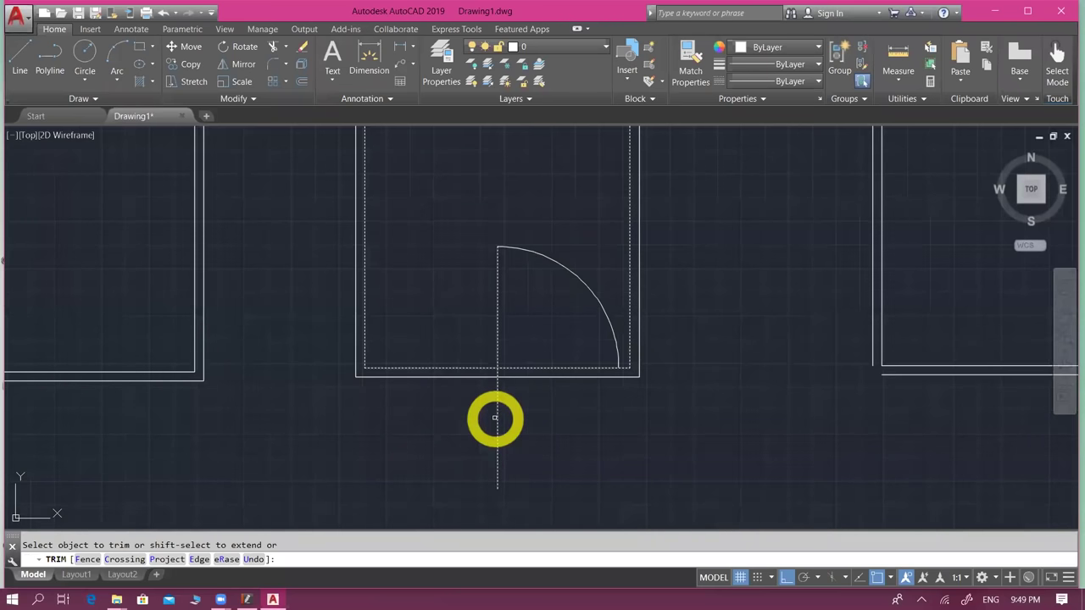
pyautogui.click(495, 417)
pyautogui.press('Return')
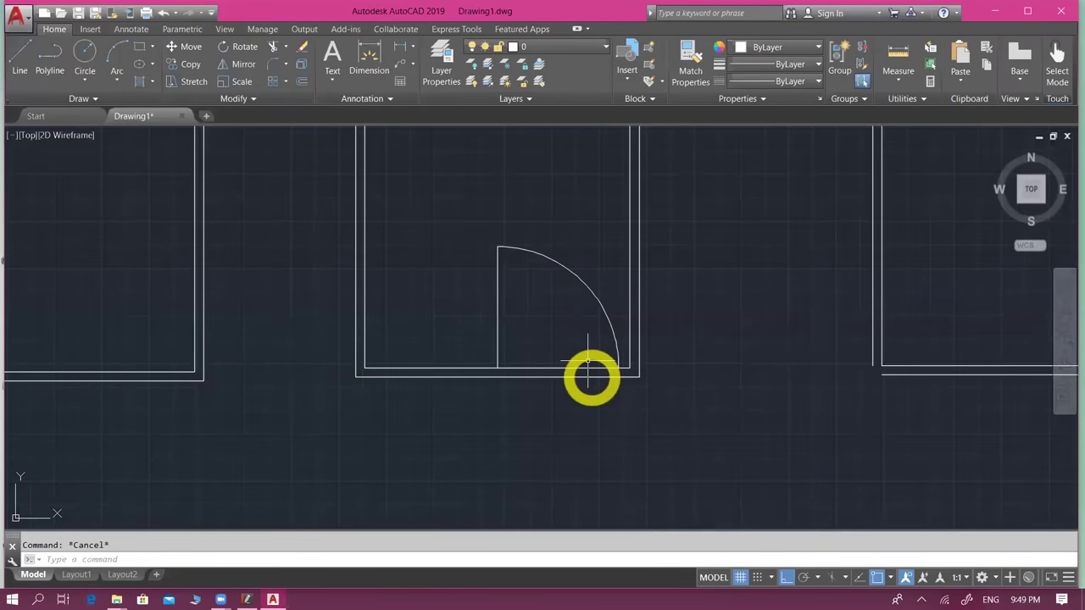
# - Undo the trim and the centre line, restoring the full circle
pyautogui.press('Escape')
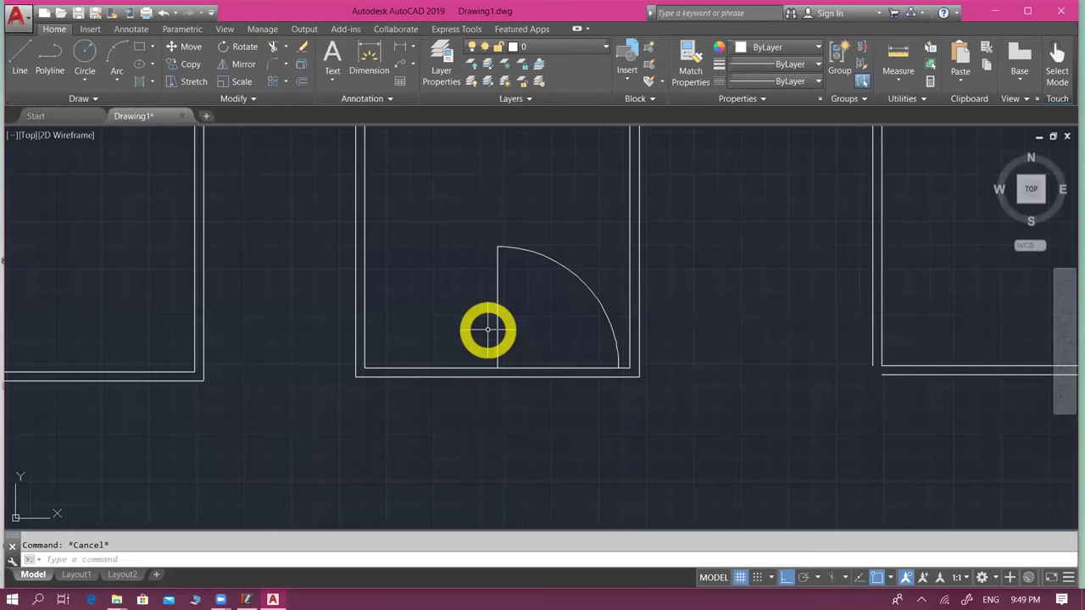
pyautogui.press('ctrl')
pyautogui.hotkey('ctrl', 'z')
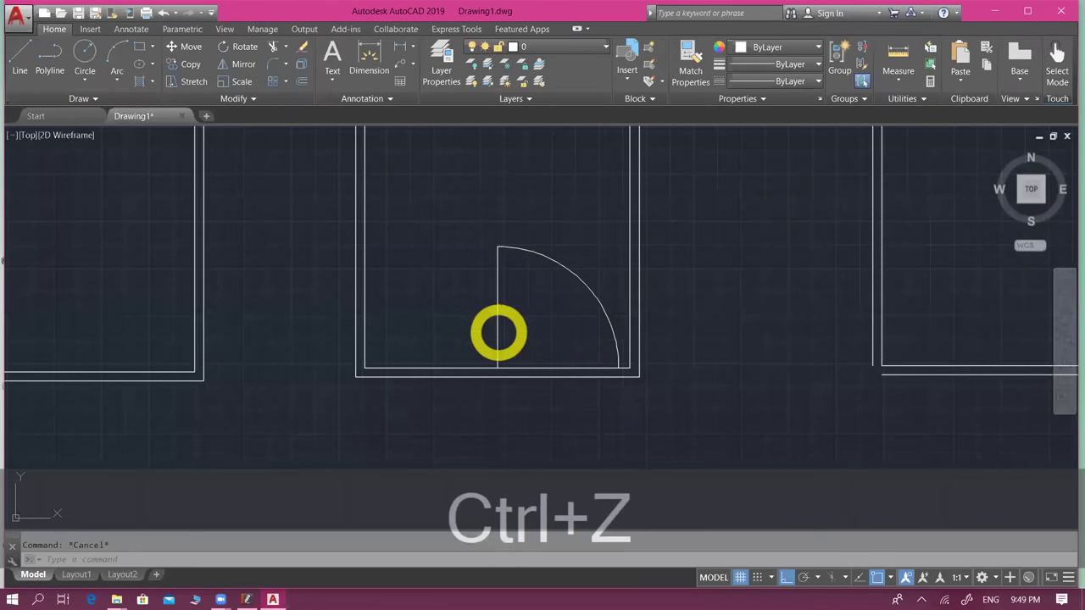
pyautogui.hotkey('ctrl', 'z')
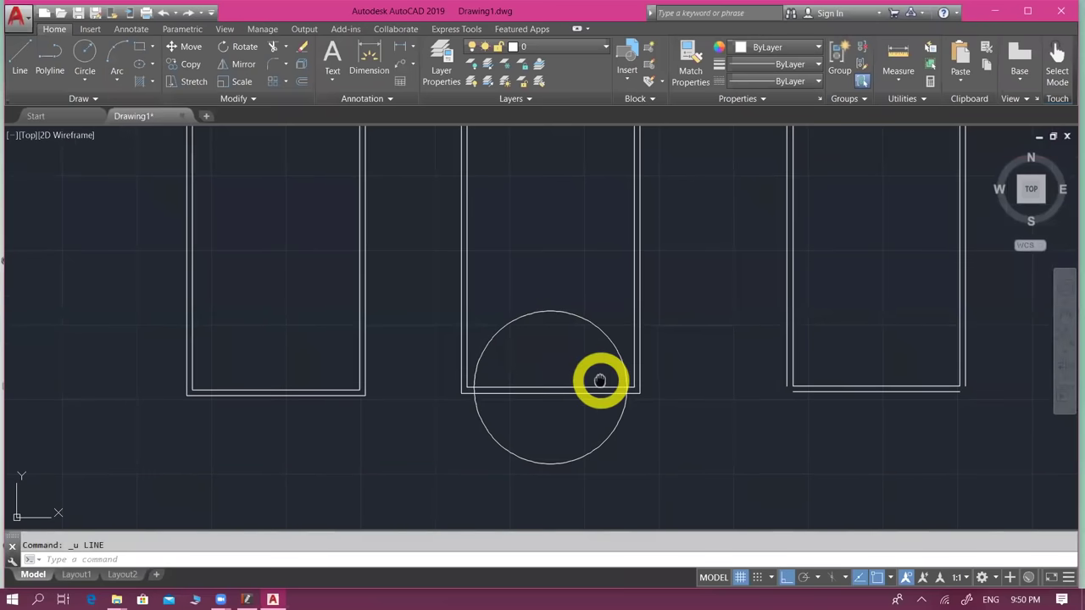
pyautogui.moveTo(599, 380); pyautogui.dragTo(615, 319, button='middle')
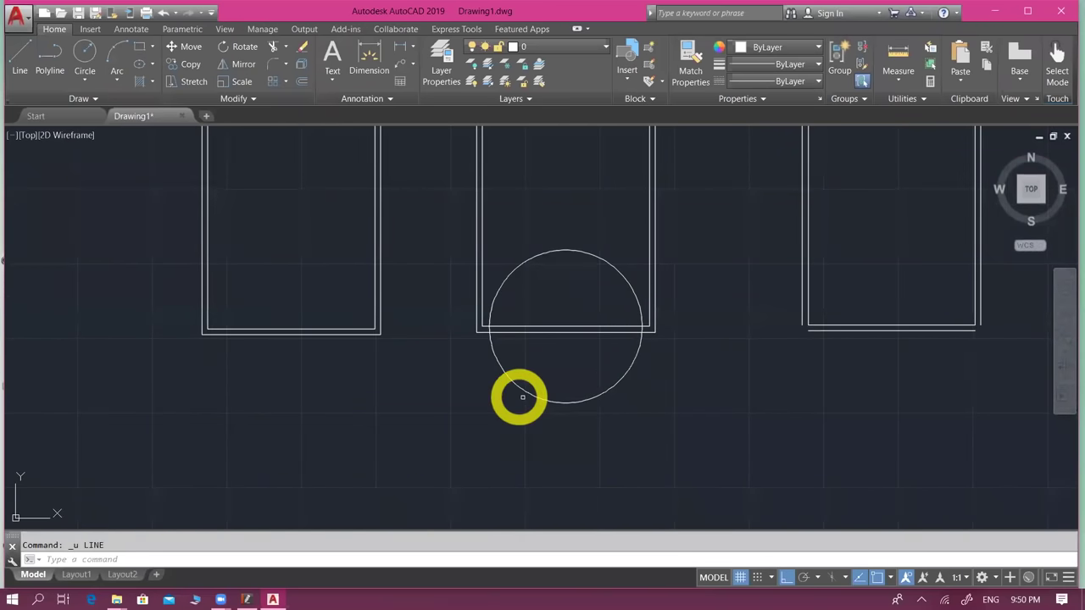
# - Redraw the vertical line through the 1600 circle from its top quadrant to its bottom quadrant
pyautogui.write('l')
pyautogui.press('Return')
pyautogui.click(566, 250)
pyautogui.click(565, 404)
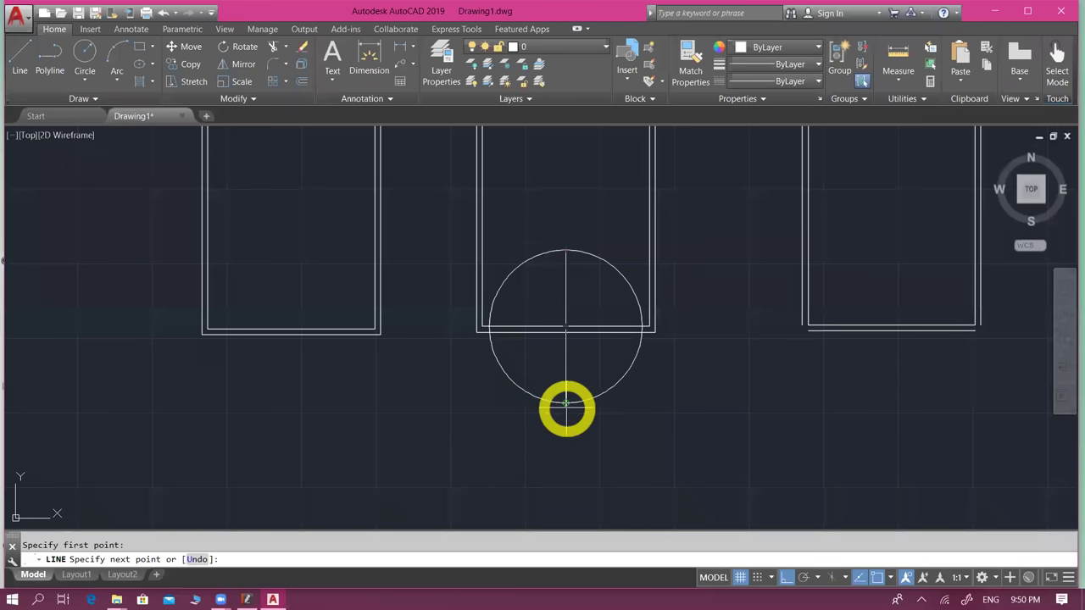
pyautogui.click(565, 404)
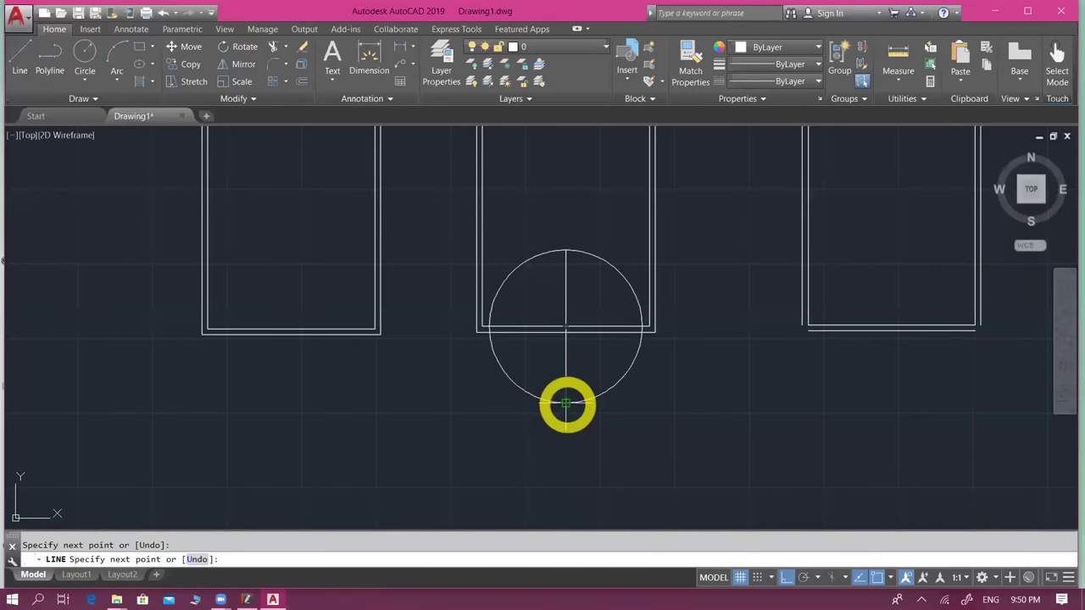
pyautogui.press('Escape')
pyautogui.scroll(2, 566, 404)
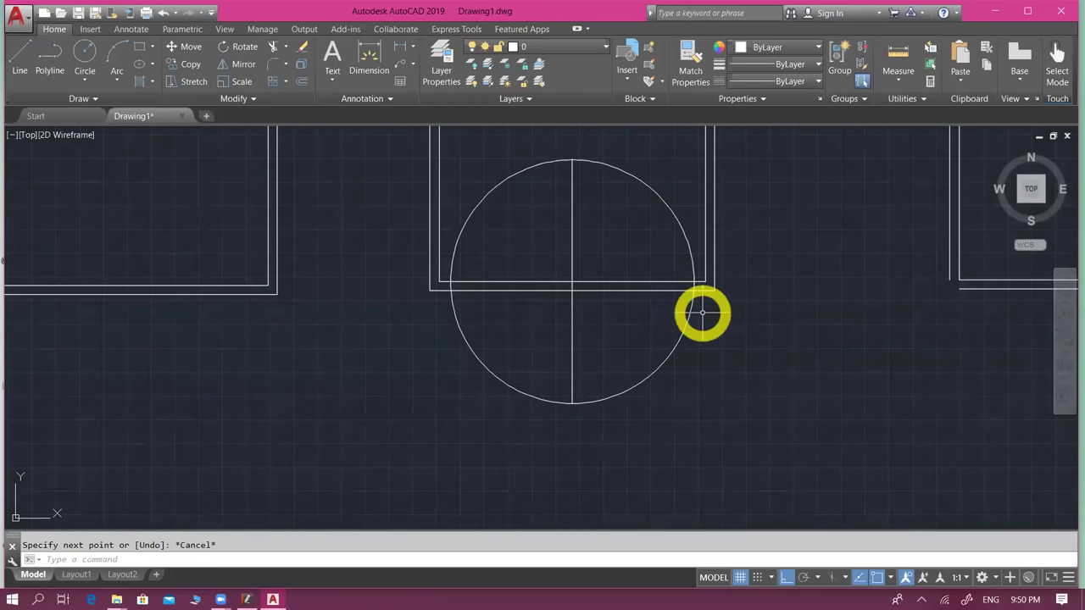
pyautogui.write('tr')
pyautogui.press('Return')
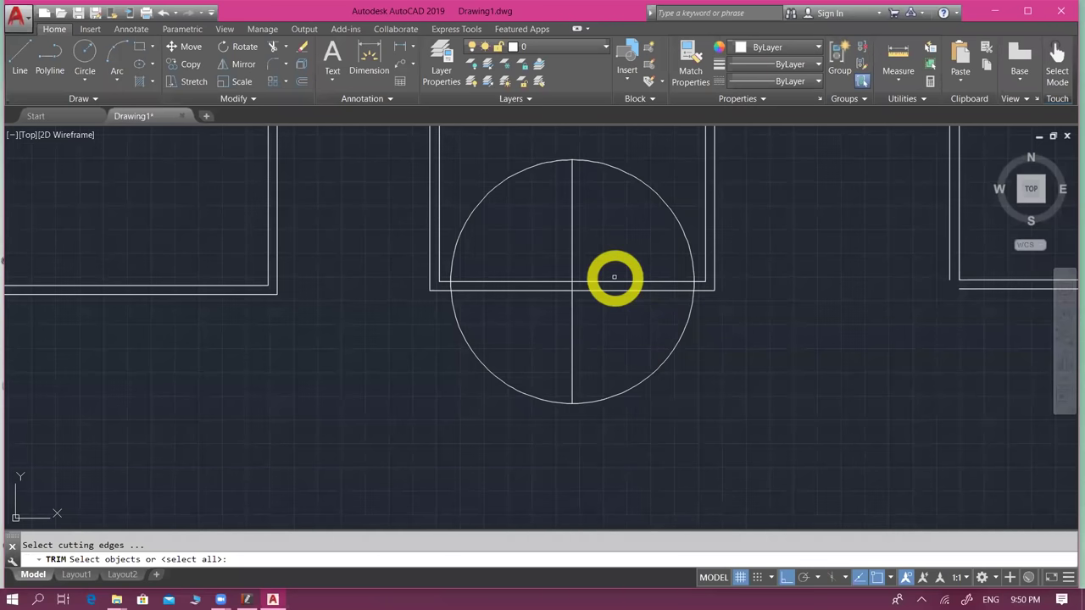
# - Select the centre line and the inner wall outline as trim cutting edges
pyautogui.click(573, 195)
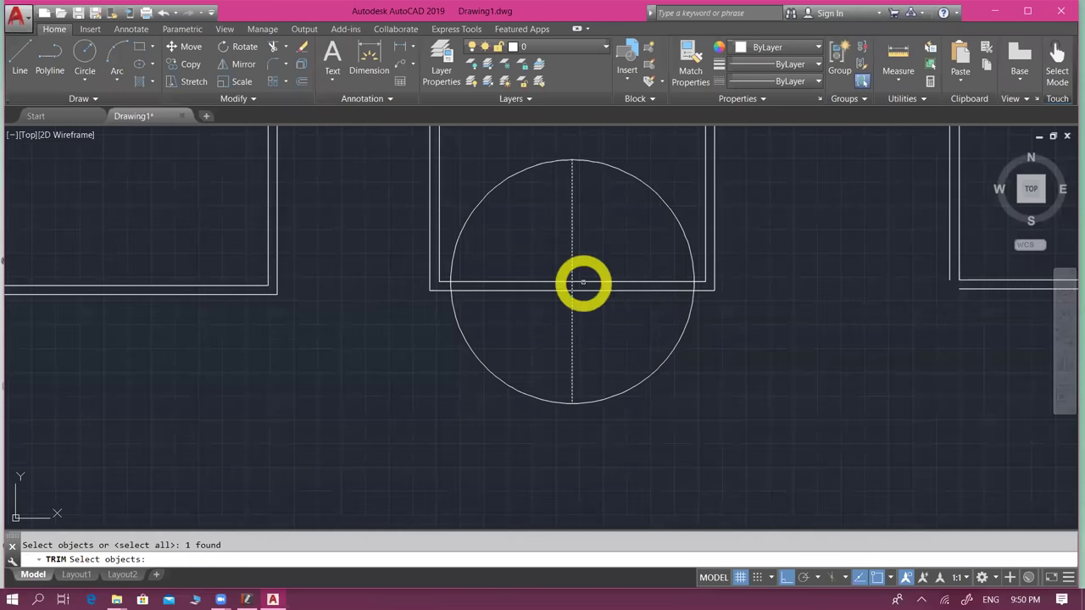
pyautogui.click(627, 280)
pyautogui.click(623, 285)
pyautogui.click(608, 282)
pyautogui.press('Return')
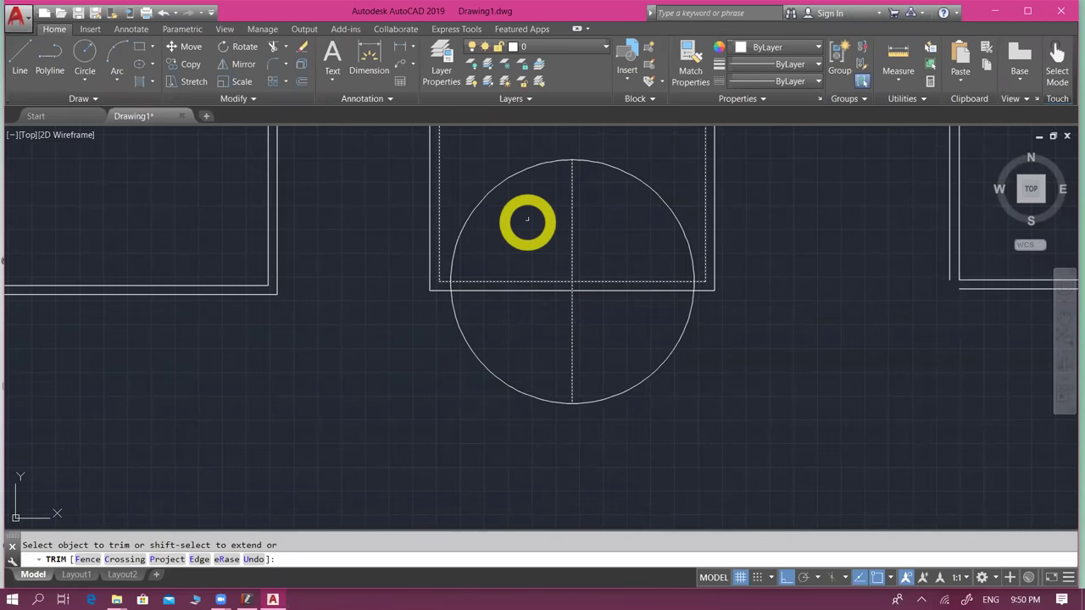
# - Trim away the circle's left half plus the arc and centre line below the wall
pyautogui.click(499, 185)
pyautogui.click(461, 322)
pyautogui.click(571, 313)
pyautogui.click(663, 367)
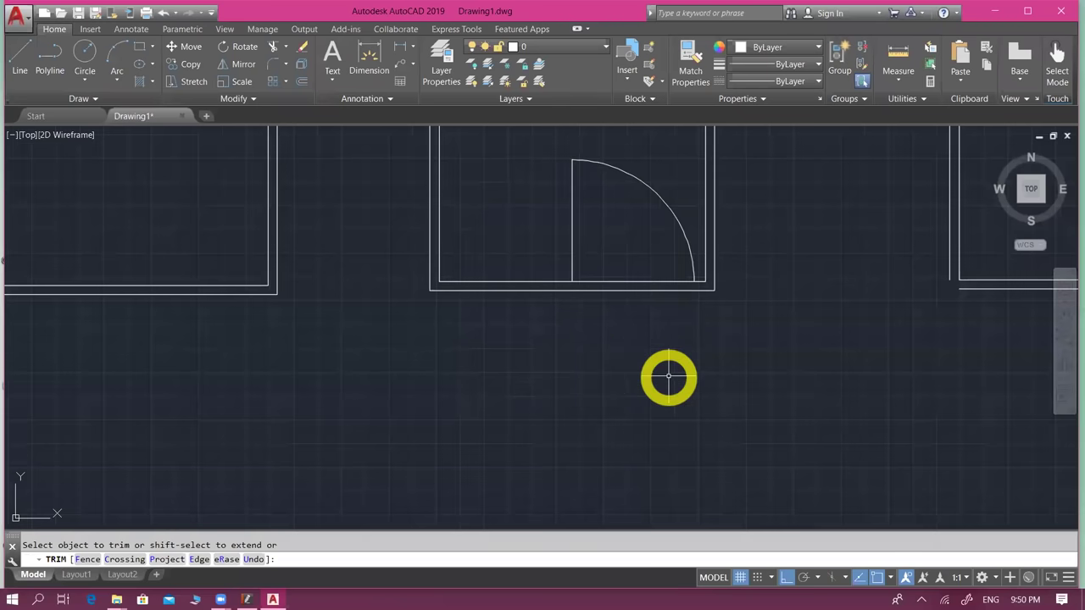
pyautogui.press('Escape')
pyautogui.scroll(-5, 669, 377)
pyautogui.scroll(3, 665, 356)
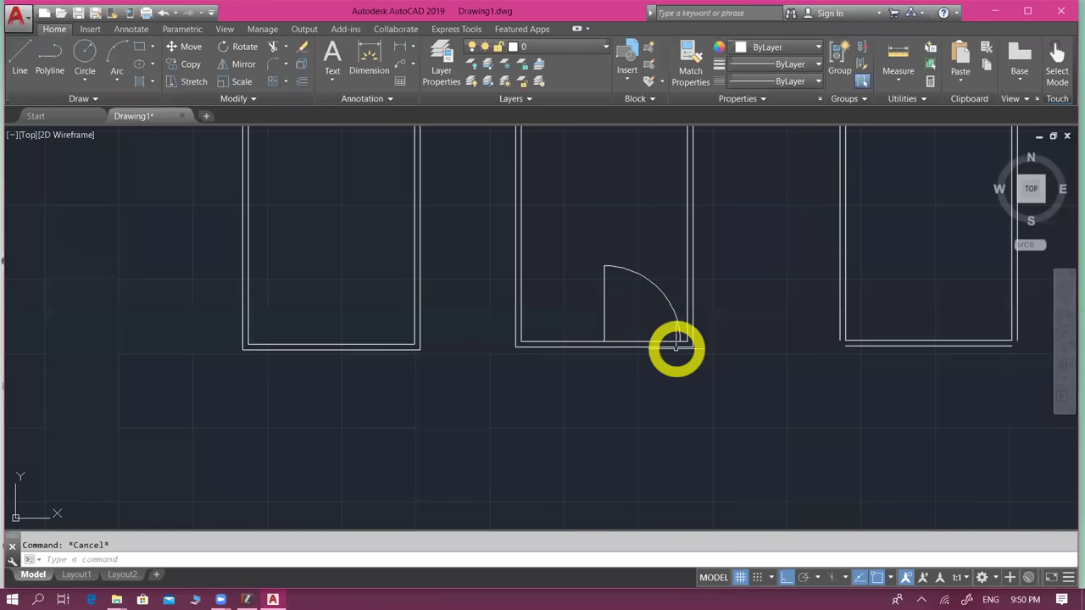
pyautogui.scroll(2, 678, 345)
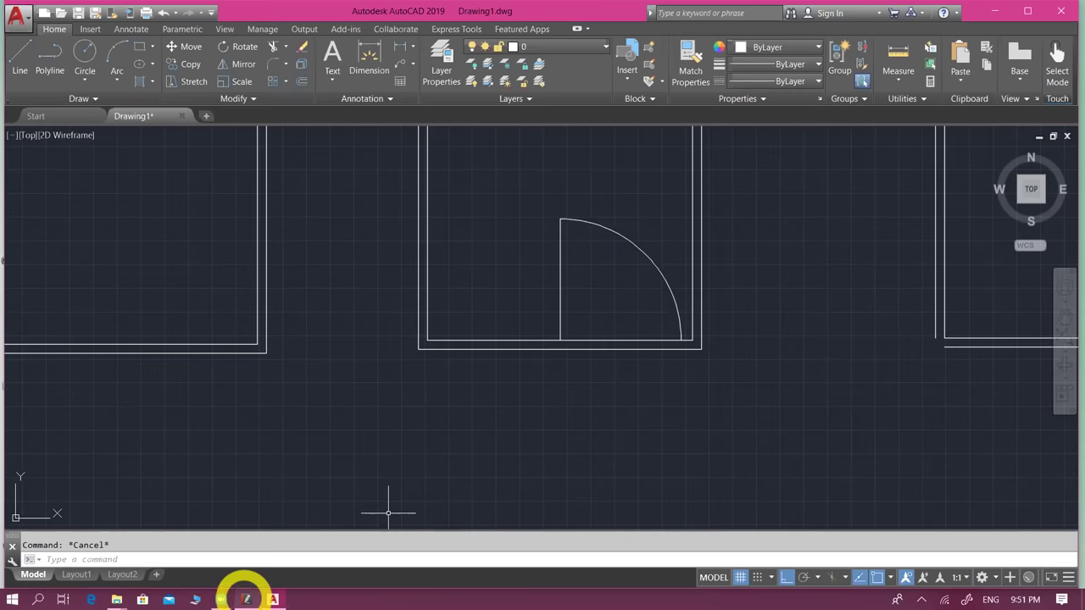
pyautogui.click(246, 598)
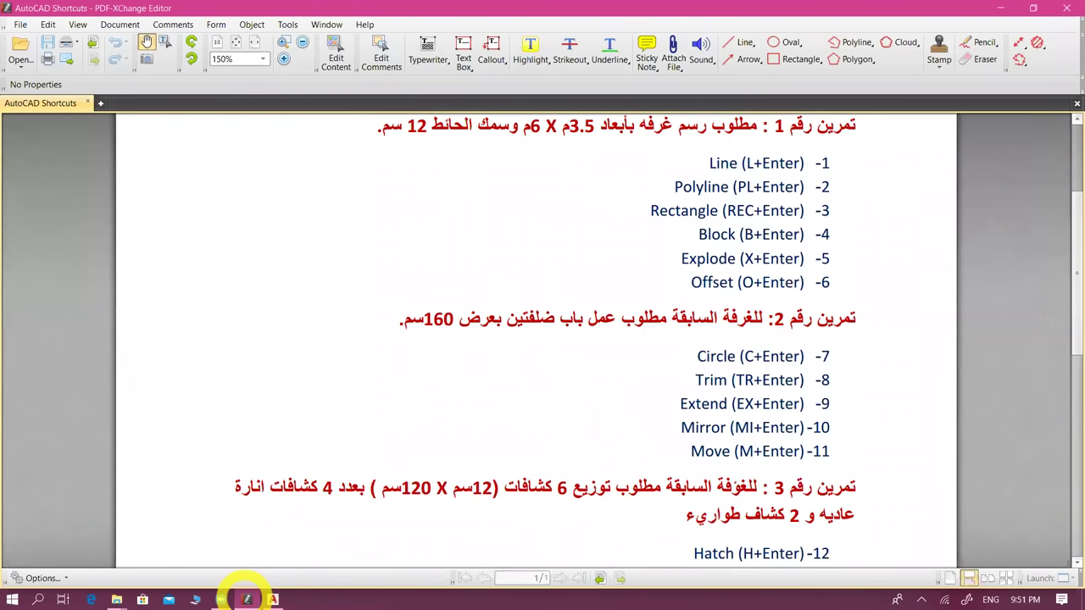
pyautogui.click(246, 598)
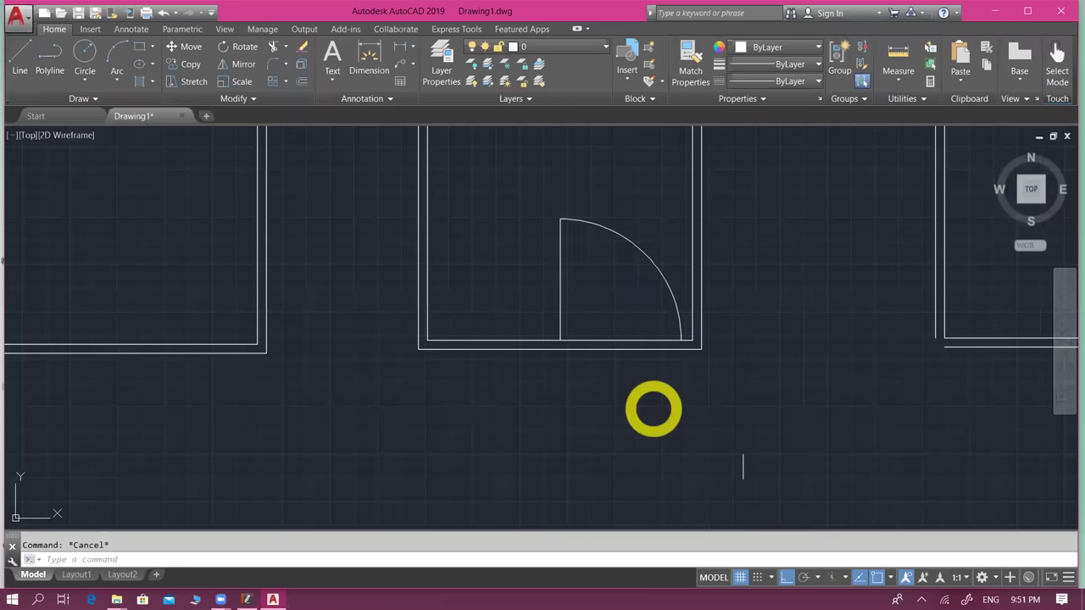
# - Draw a short vertical practice line below the rooms
pyautogui.scroll(-2, 555, 261)
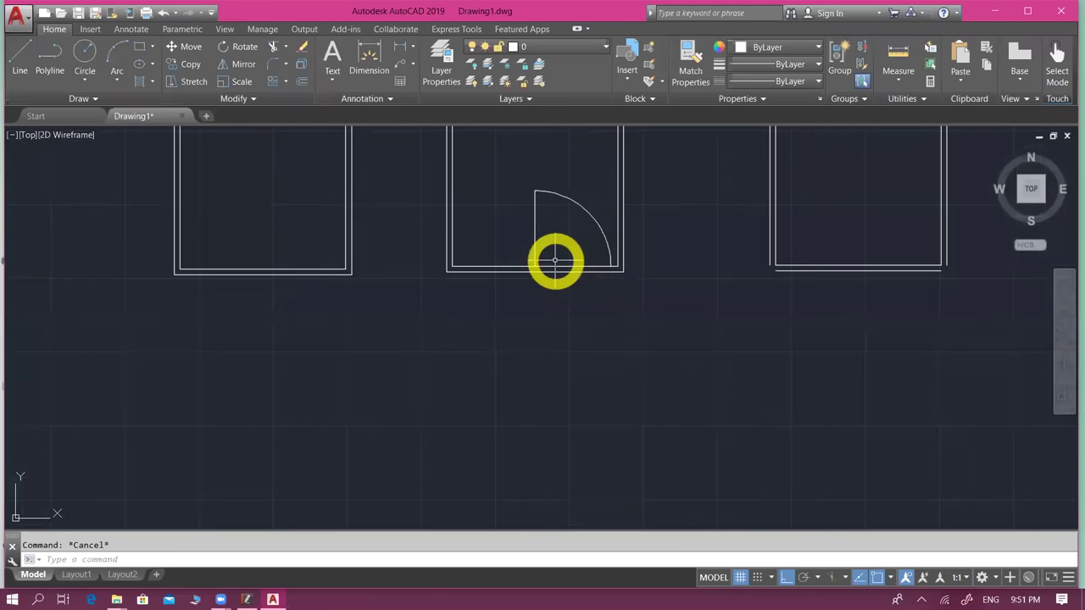
pyautogui.write('l')
pyautogui.press('Return')
pyautogui.click(654, 344)
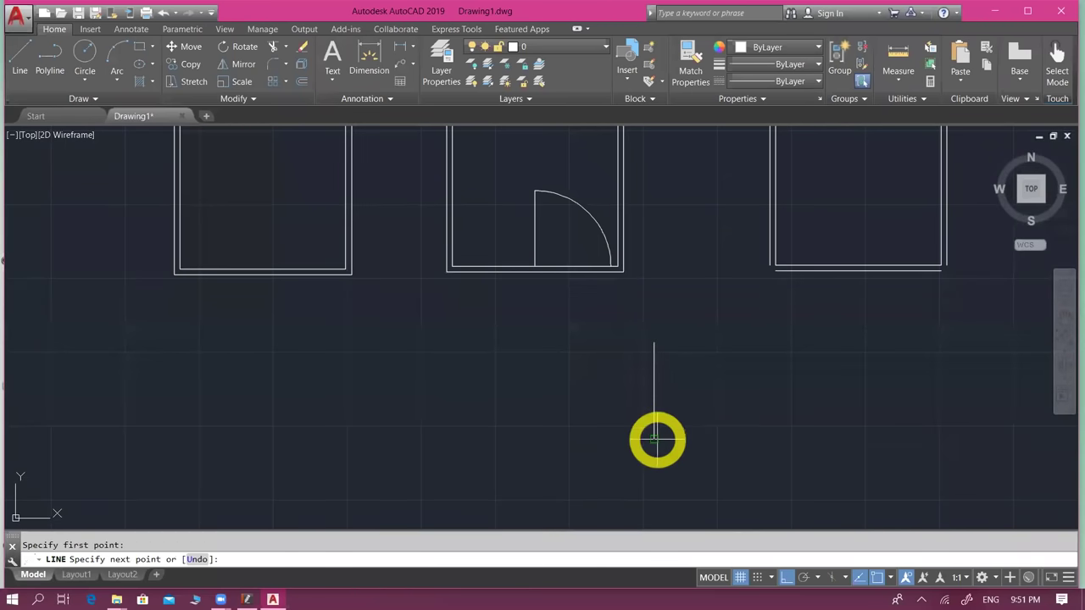
pyautogui.click(654, 392)
pyautogui.press('Return')
pyautogui.scroll(2, 653, 390)
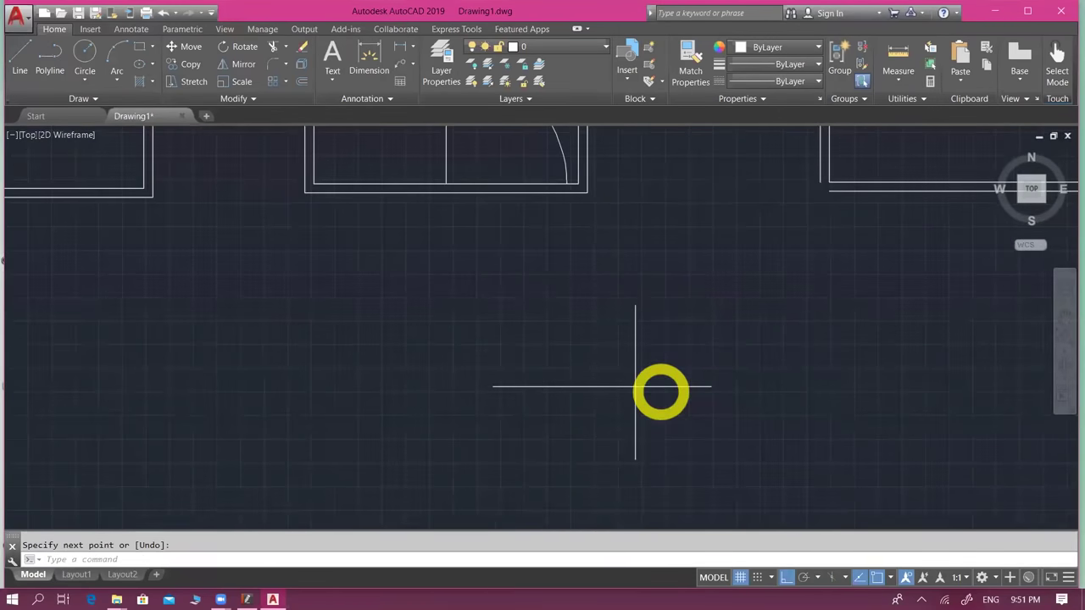
pyautogui.scroll(2, 670, 390)
pyautogui.press('Escape')
# - Trim the horizontal practice line right of the vertical line, using it as the cutting edge
pyautogui.write('tr')
pyautogui.press('Return')
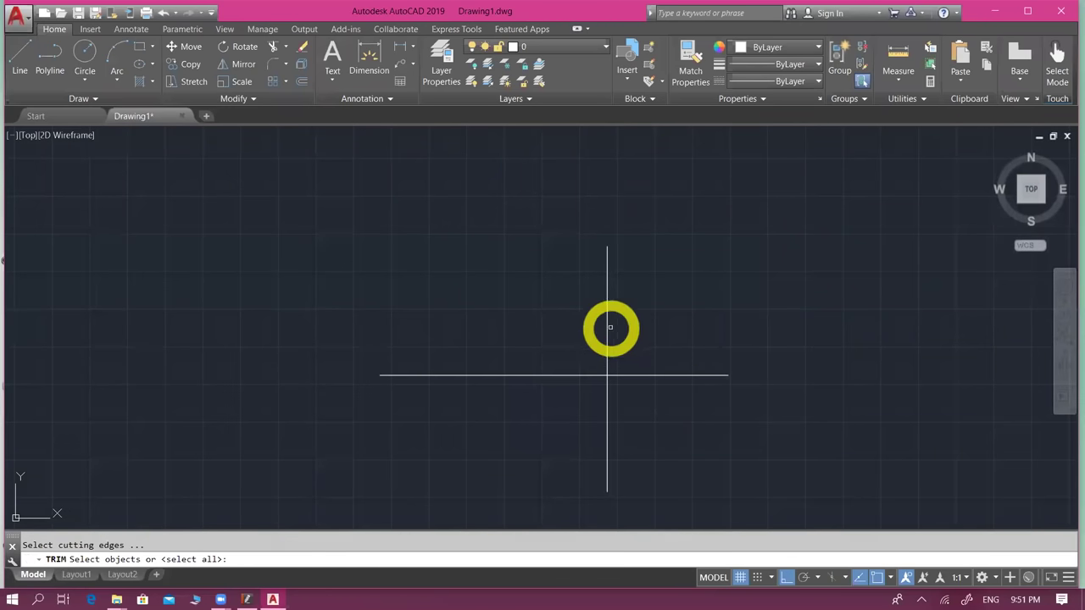
pyautogui.click(608, 325)
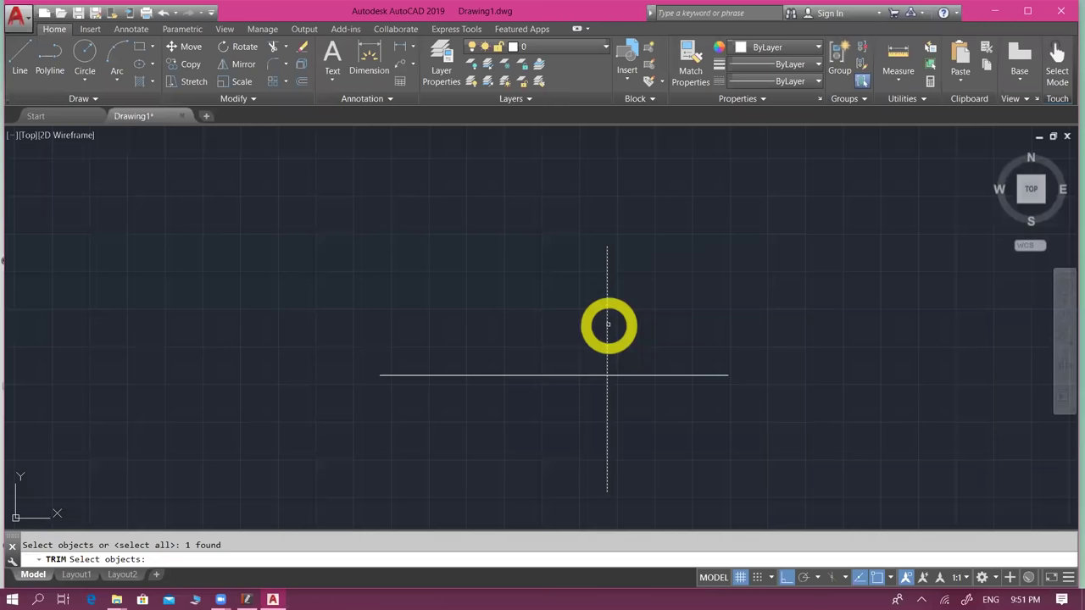
pyautogui.press('Return')
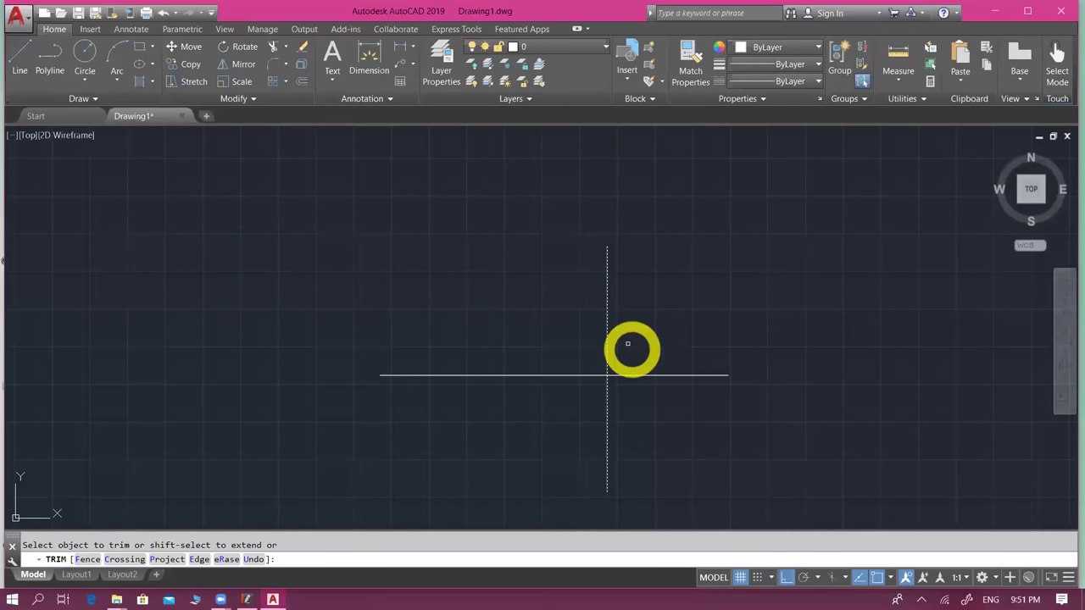
pyautogui.click(680, 375)
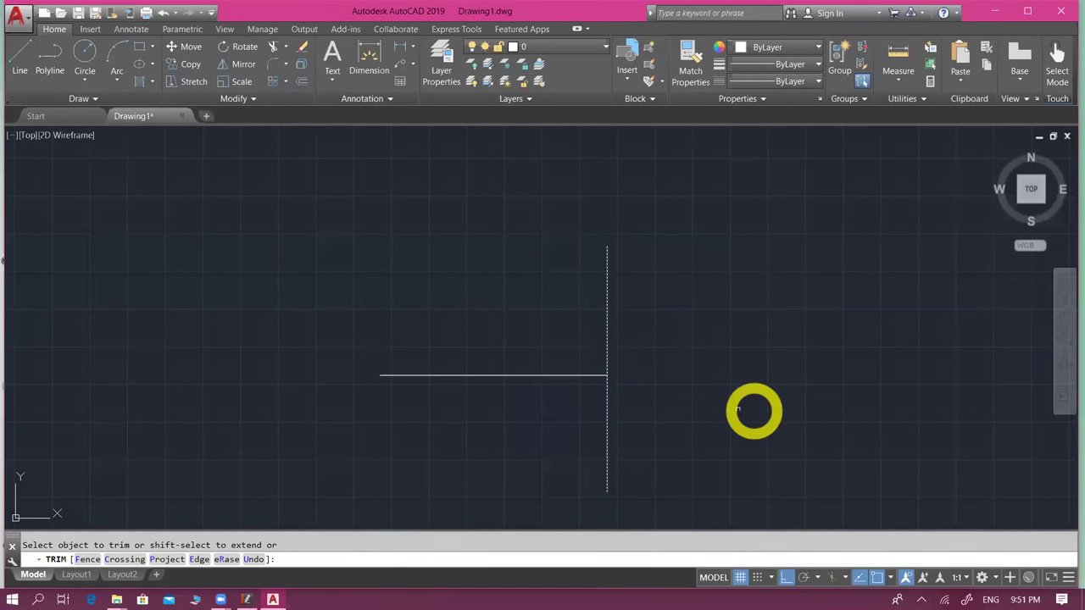
pyautogui.press('Return')
# - Try stretching the horizontal practice line's right end, then cancel the stretch
pyautogui.click(579, 376)
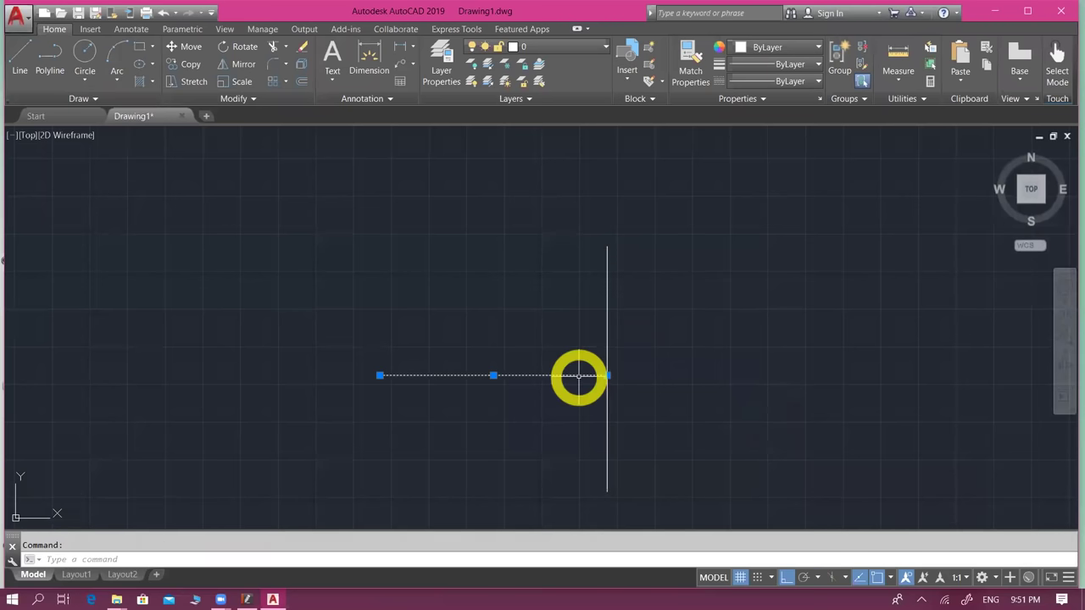
pyautogui.click(610, 376)
pyautogui.click(520, 375)
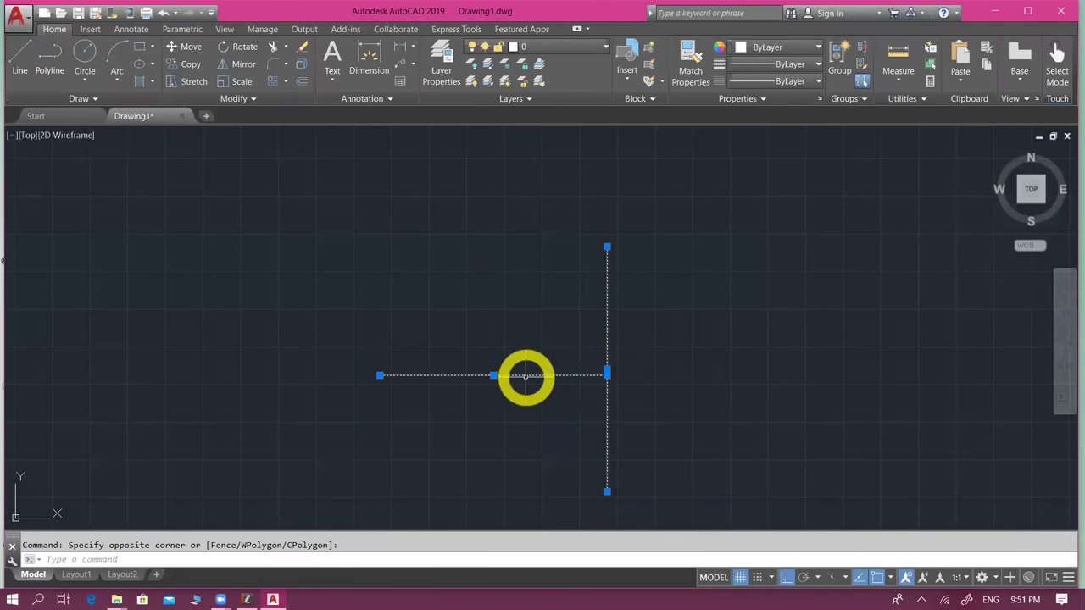
pyautogui.keyDown('shift'); pyautogui.click(607, 375); pyautogui.keyUp('shift')
pyautogui.click(607, 375)
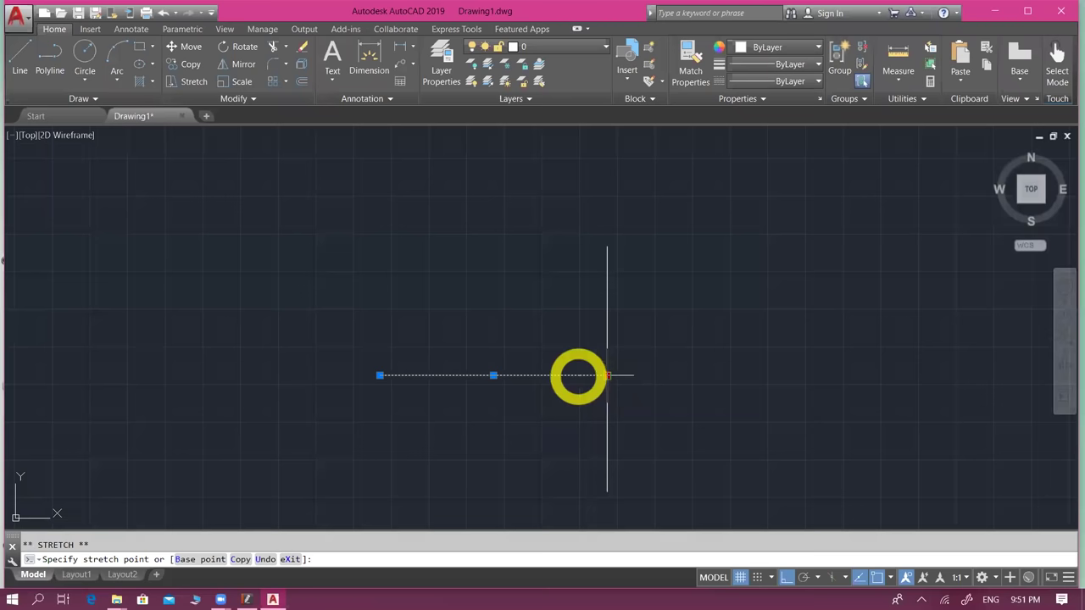
pyautogui.press('Escape')
pyautogui.scroll(-2, 518, 376)
pyautogui.moveTo(518, 376)
pyautogui.mouseDown(button='middle')
pyautogui.moveTo(510, 437)
pyautogui.moveTo(559, 418)
pyautogui.mouseUp(button='middle')
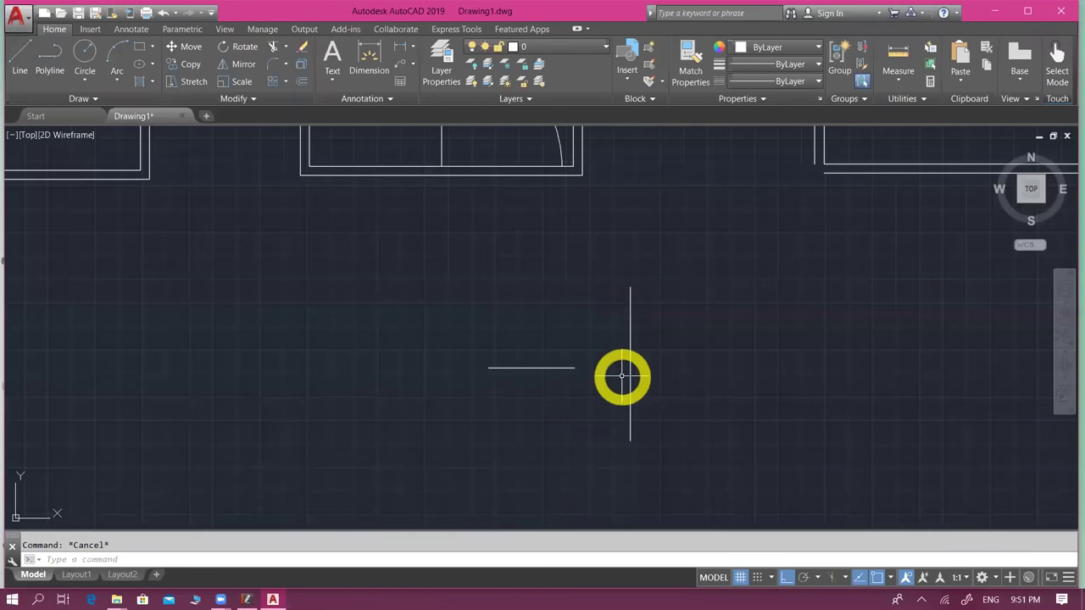
# - Extend the horizontal practice line to the vertical line as its boundary
pyautogui.write('e')
pyautogui.write('x')
pyautogui.press('Return')
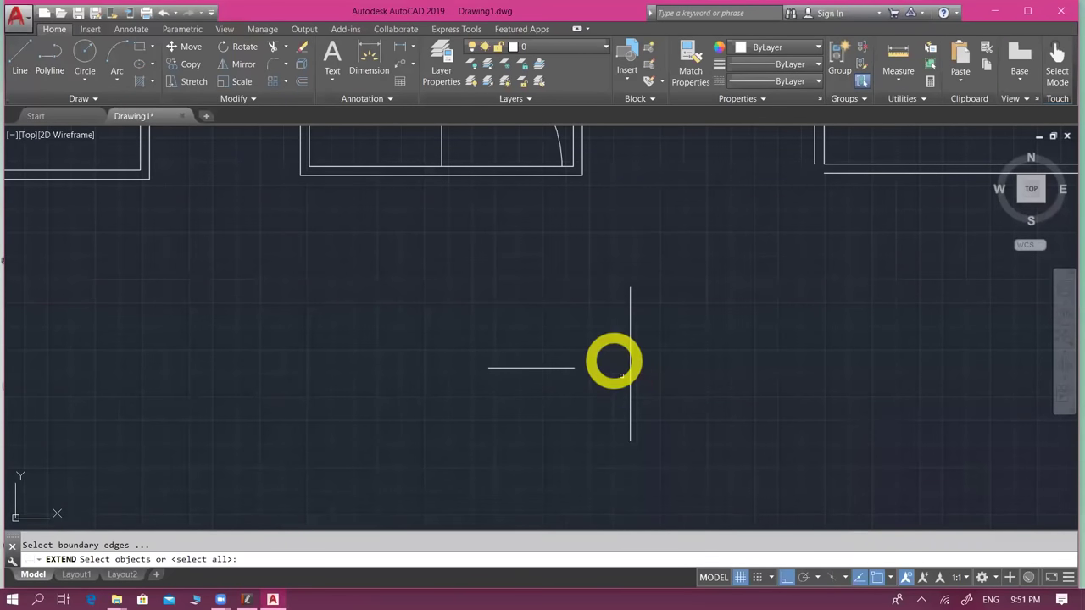
pyautogui.click(631, 348)
pyautogui.press('Return')
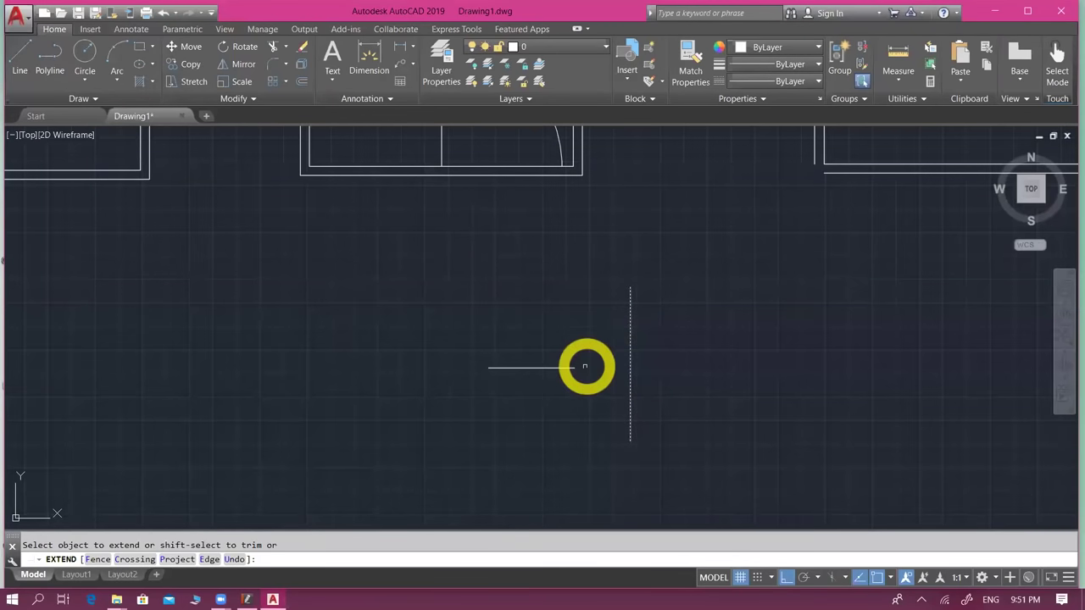
pyautogui.click(572, 367)
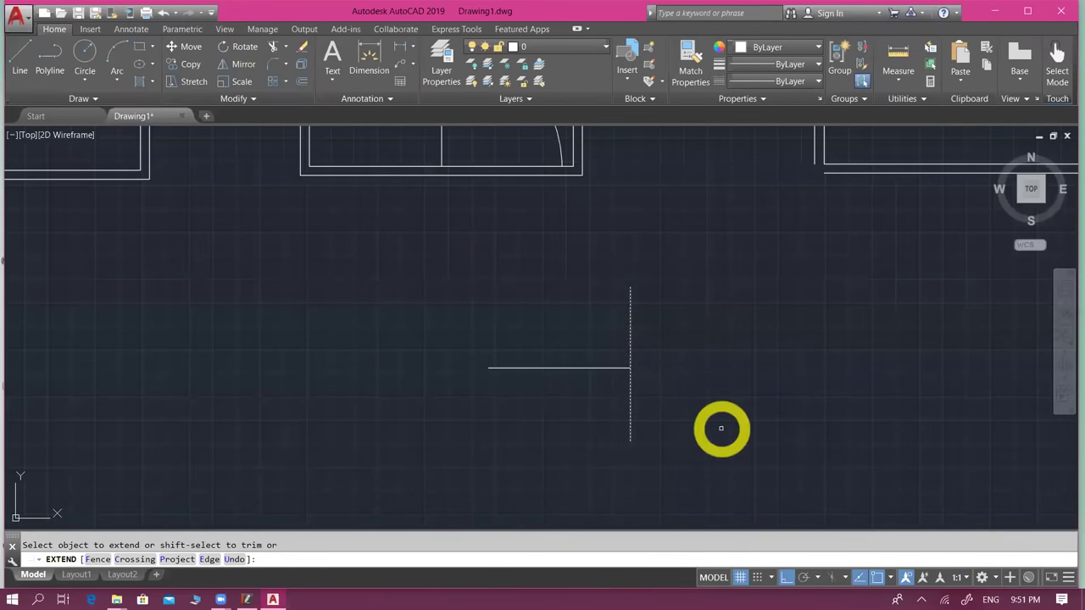
pyautogui.scroll(2, 584, 361)
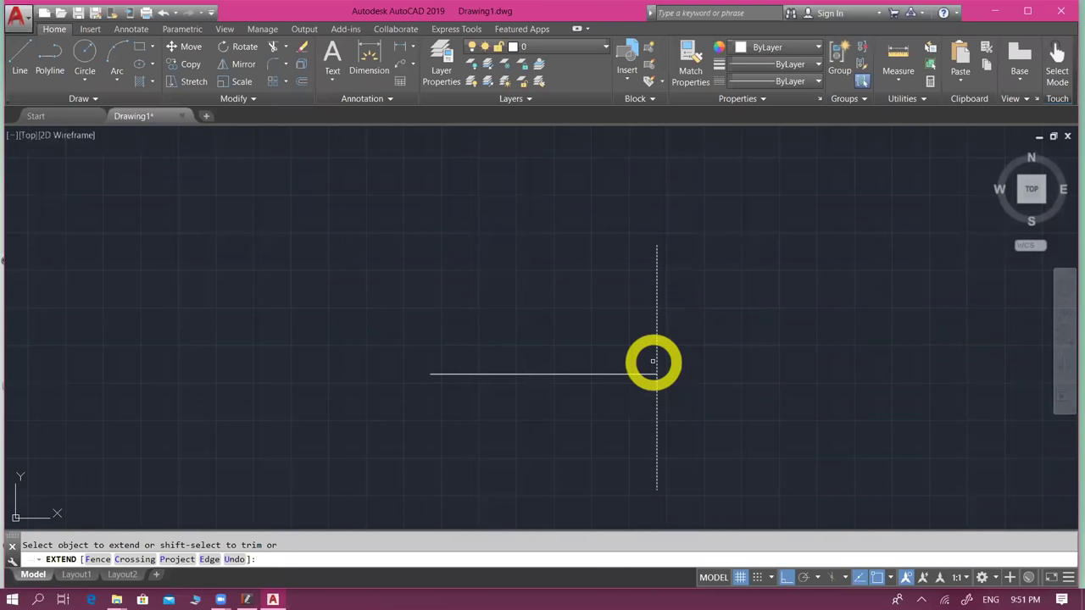
pyautogui.press('Escape')
# - Crossing-select both practice lines and delete them
pyautogui.scroll(-2, 659, 363)
pyautogui.click(688, 348)
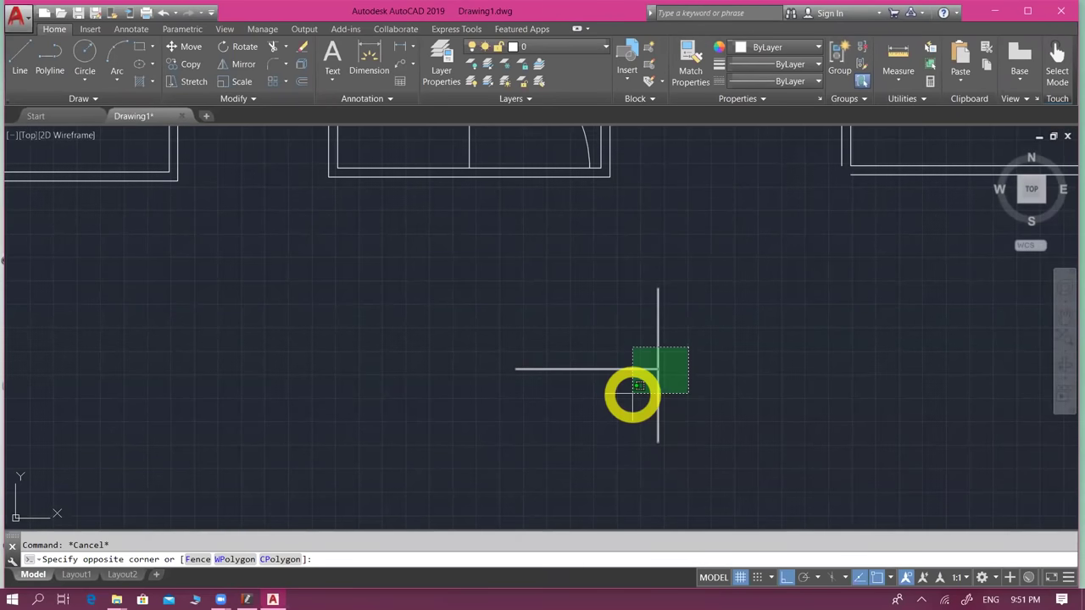
pyautogui.click(634, 388)
pyautogui.scroll(1, 593, 339)
pyautogui.press('Delete')
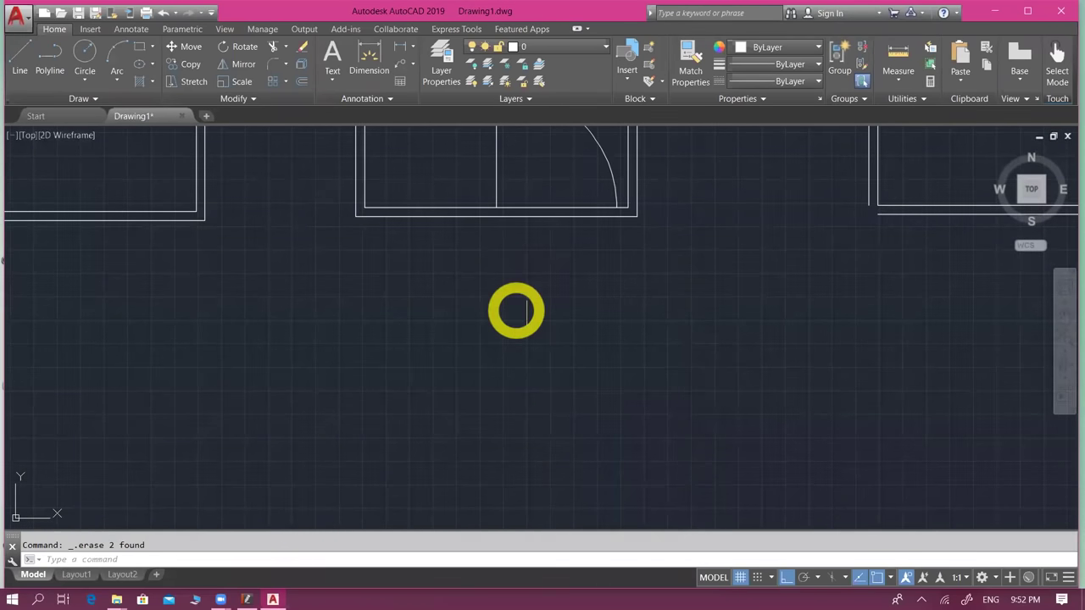
# - Move the door arc and leaf line left, from the arc's lower end to the old hinge line
pyautogui.moveTo(516, 311)
pyautogui.mouseDown(button='middle')
pyautogui.moveTo(553, 277)
pyautogui.moveTo(575, 343)
pyautogui.mouseUp(button='middle')
pyautogui.scroll(2, 608, 274)
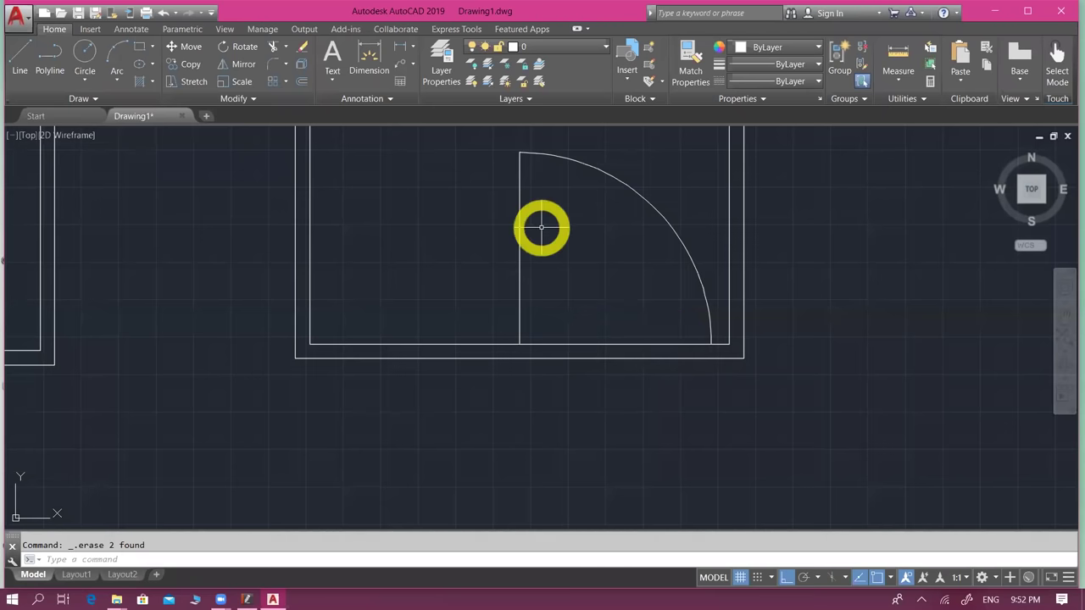
pyautogui.scroll(-2, 585, 327)
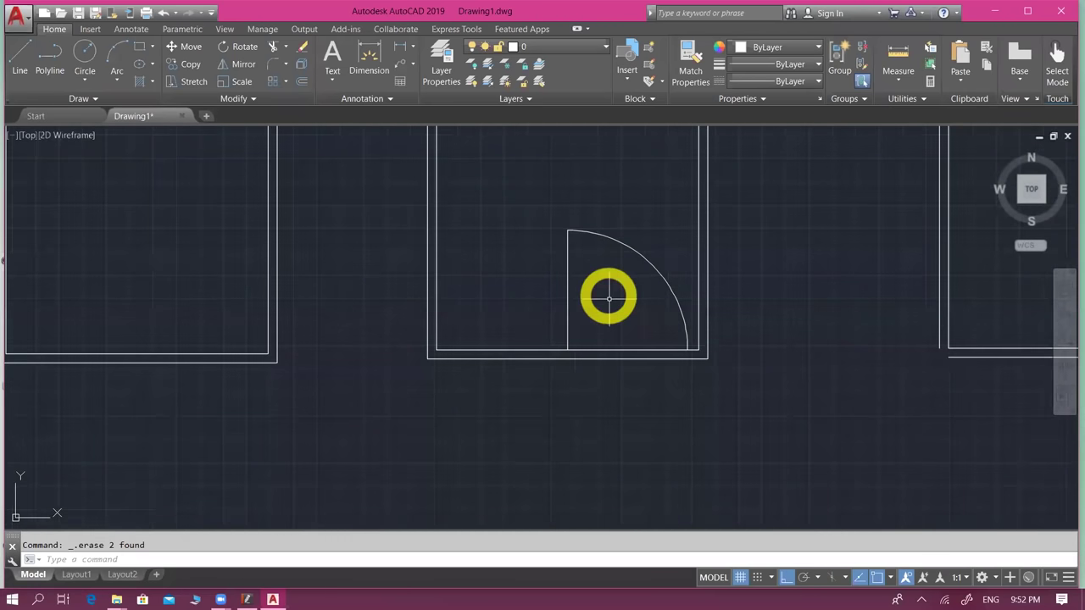
pyautogui.scroll(2, 609, 297)
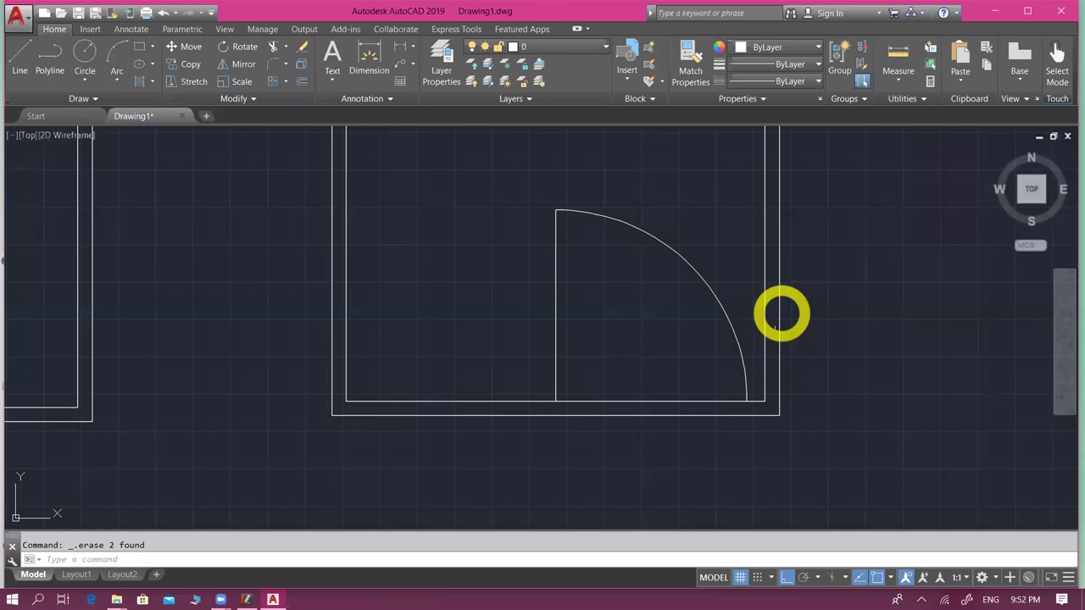
pyautogui.click(781, 314)
pyautogui.click(721, 440)
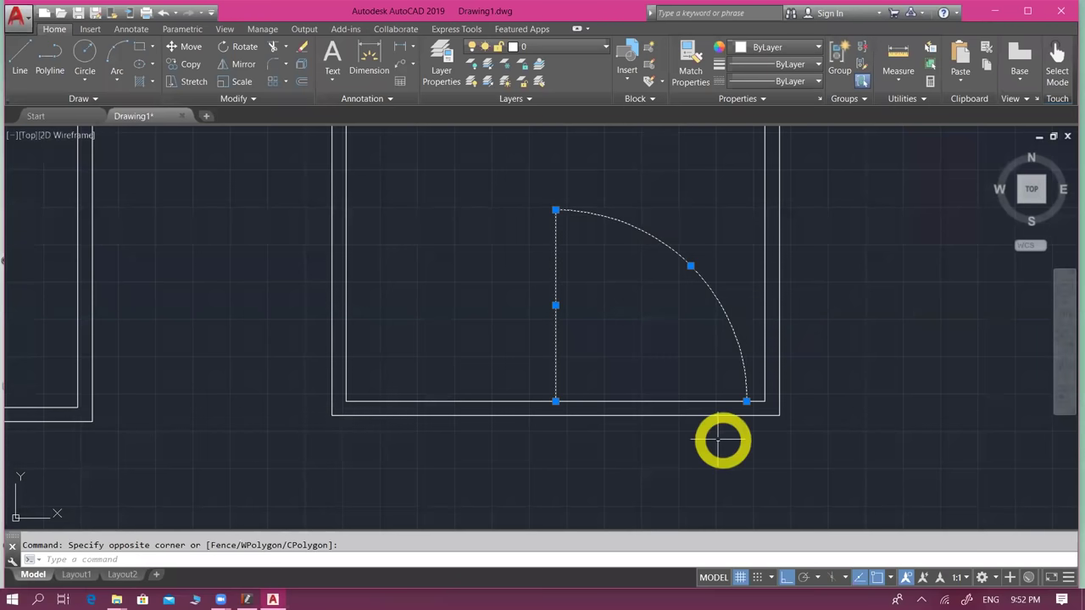
pyautogui.write('m')
pyautogui.press('Return')
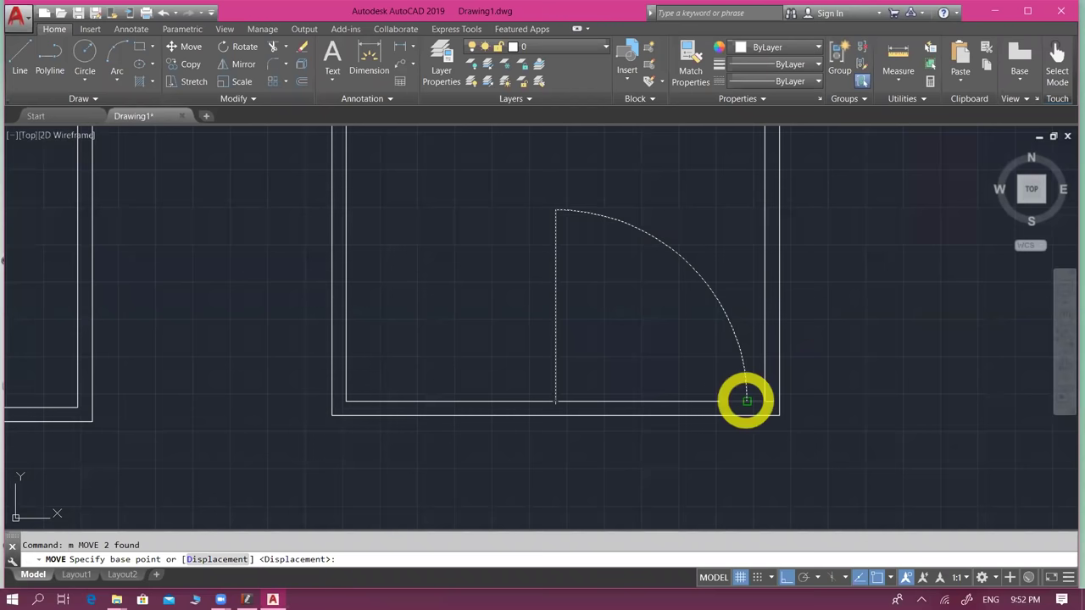
pyautogui.click(746, 400)
pyautogui.click(557, 400)
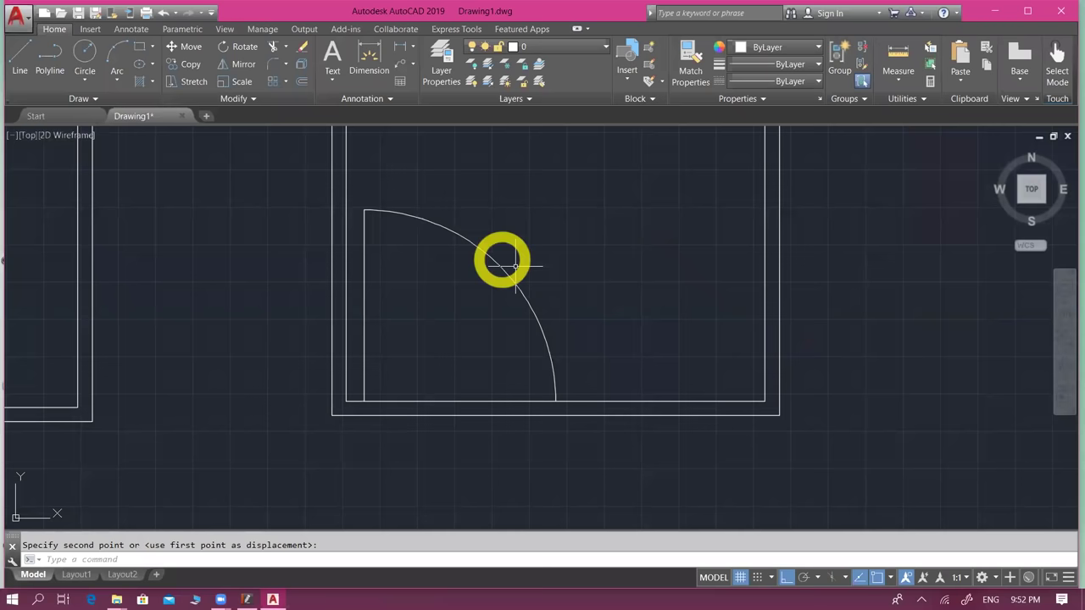
# - Switch off object snap tracking with F11 and sketch a mark from the arc's end
pyautogui.scroll(-2, 453, 268)
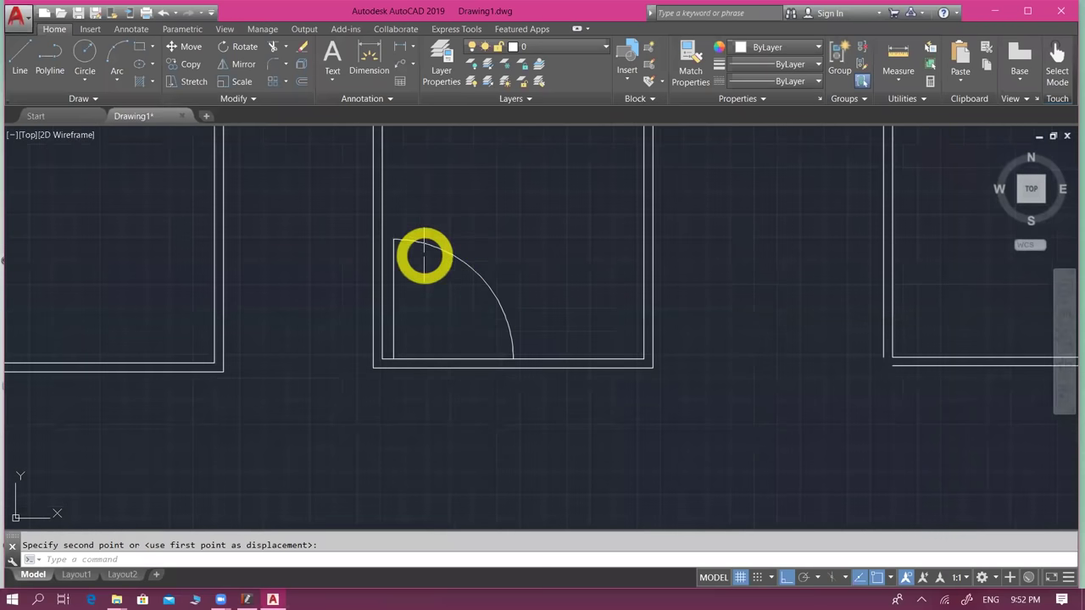
pyautogui.scroll(2, 423, 251)
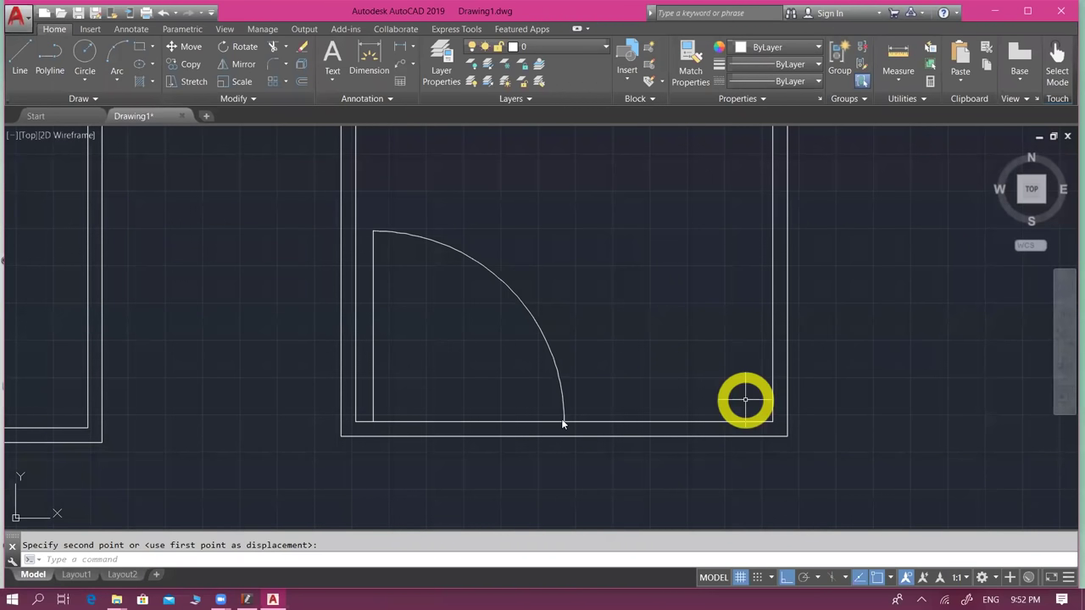
pyautogui.press('F11')
pyautogui.moveTo(562, 418); pyautogui.dragTo(599, 327)
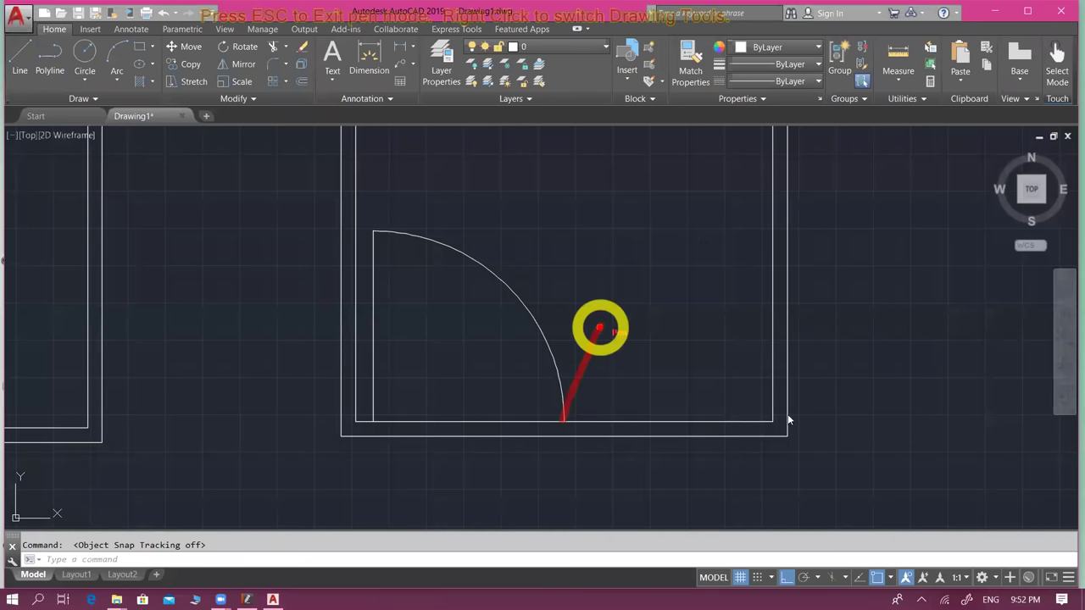
pyautogui.moveTo(599, 327); pyautogui.dragTo(784, 415)
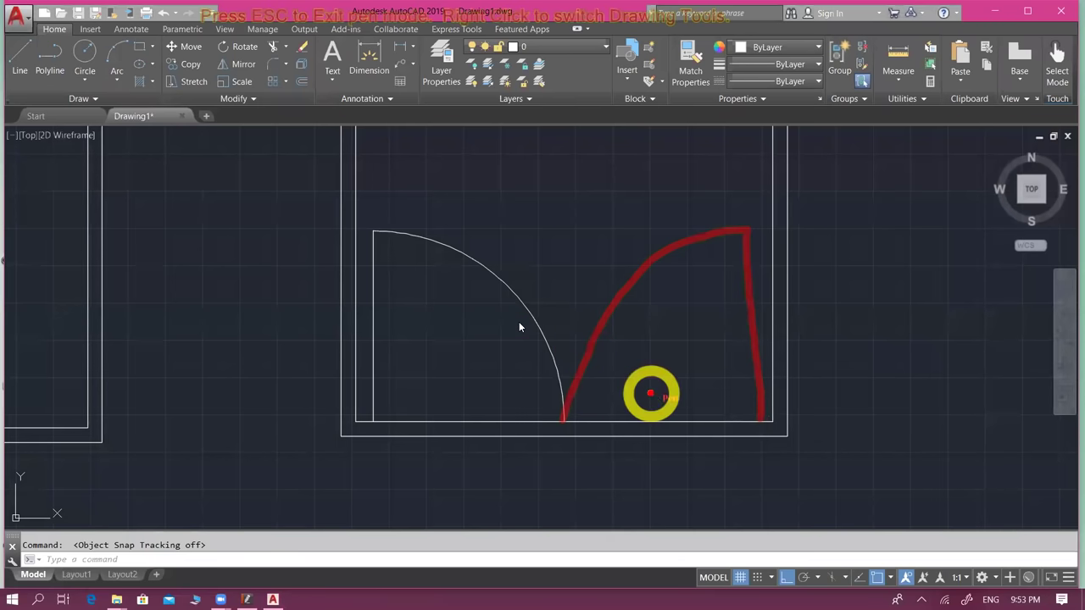
pyautogui.press('Escape')
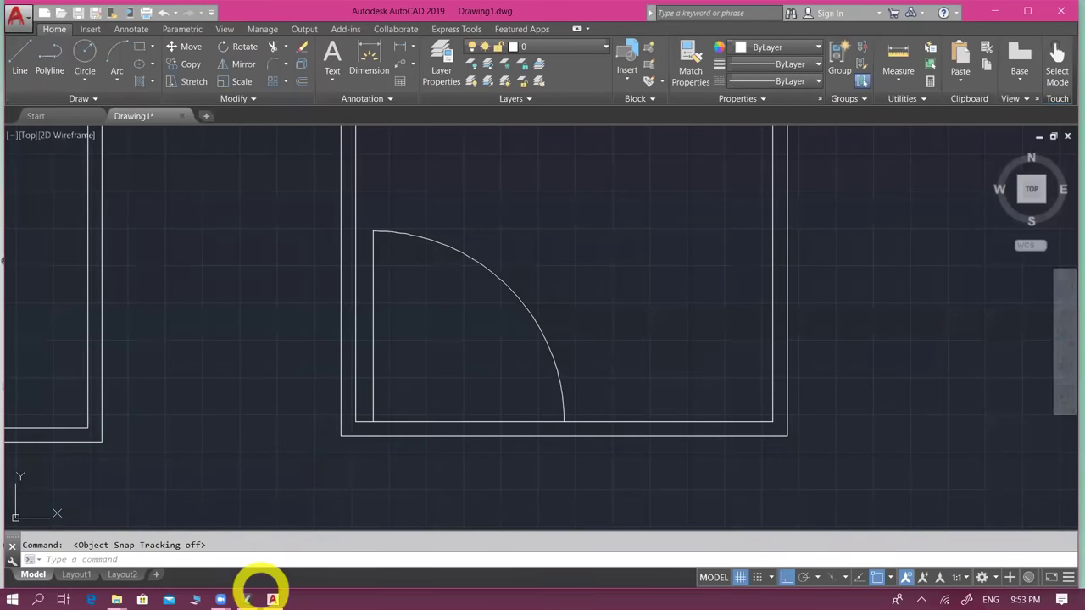
pyautogui.click(248, 599)
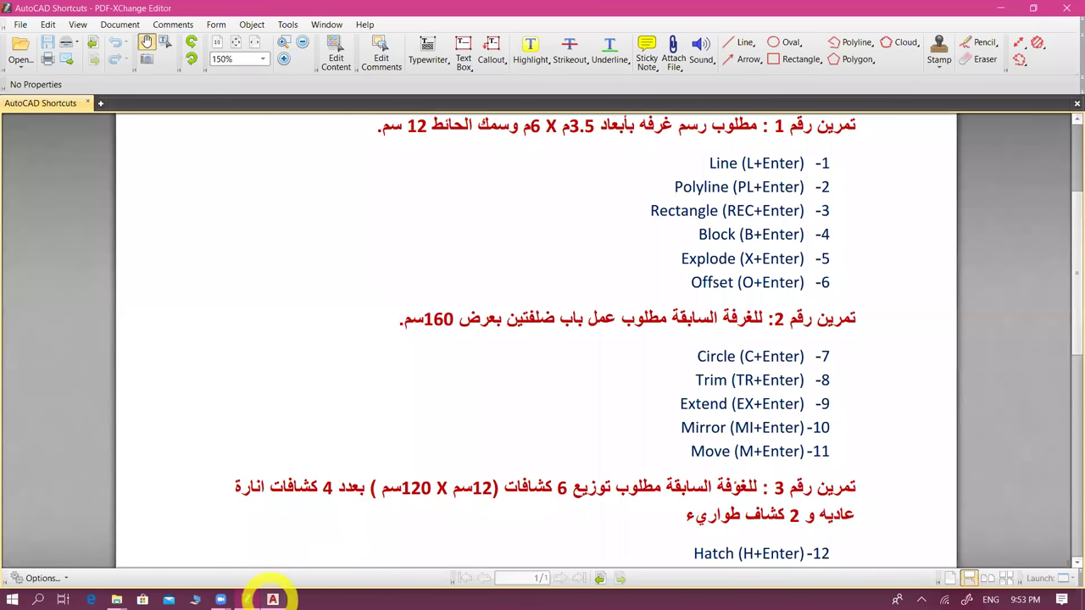
pyautogui.click(273, 599)
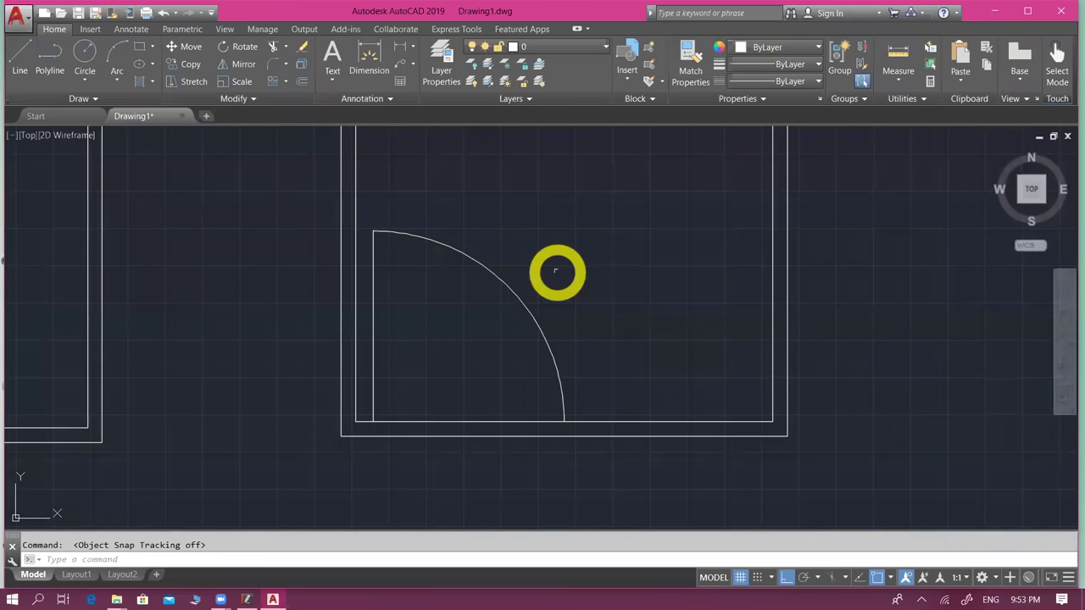
# - Crossing-select the door arc and leaf line and start Mirror with MI
pyautogui.click(522, 227)
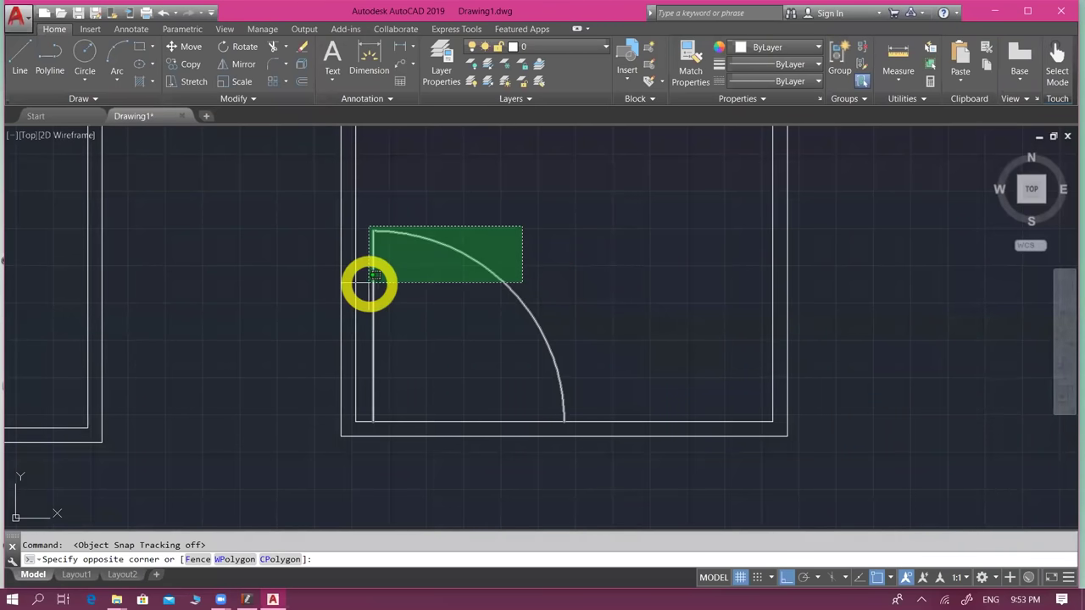
pyautogui.click(371, 276)
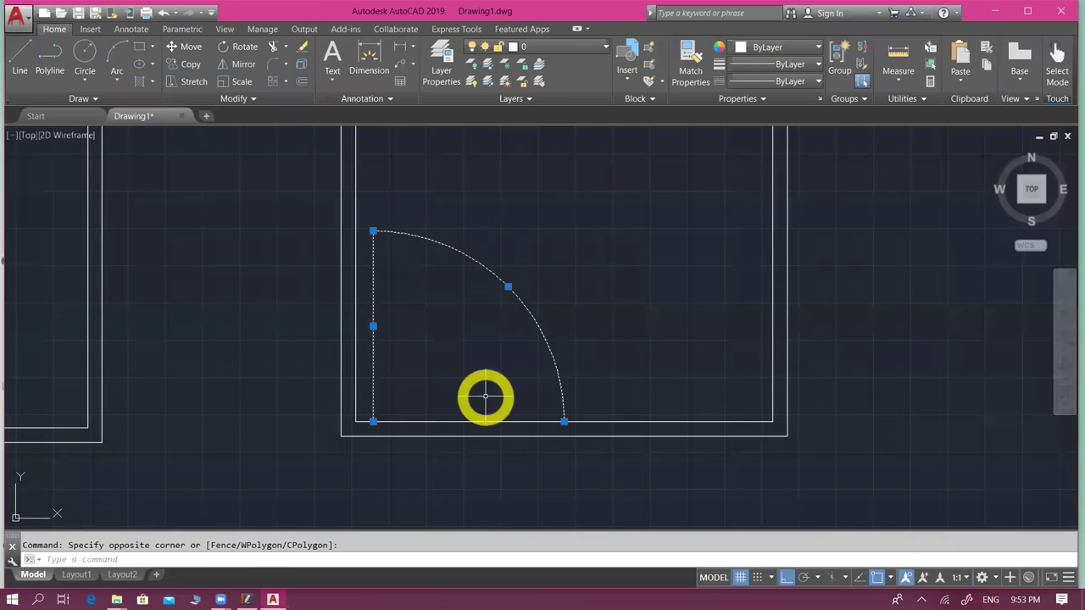
pyautogui.write('m')
pyautogui.write('i')
pyautogui.press('Return')
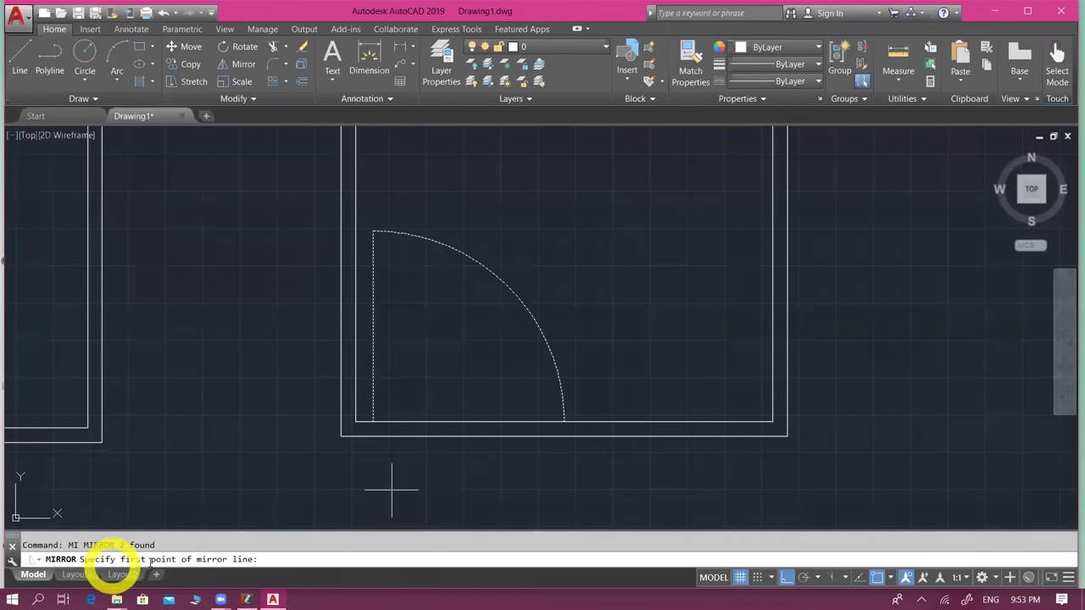
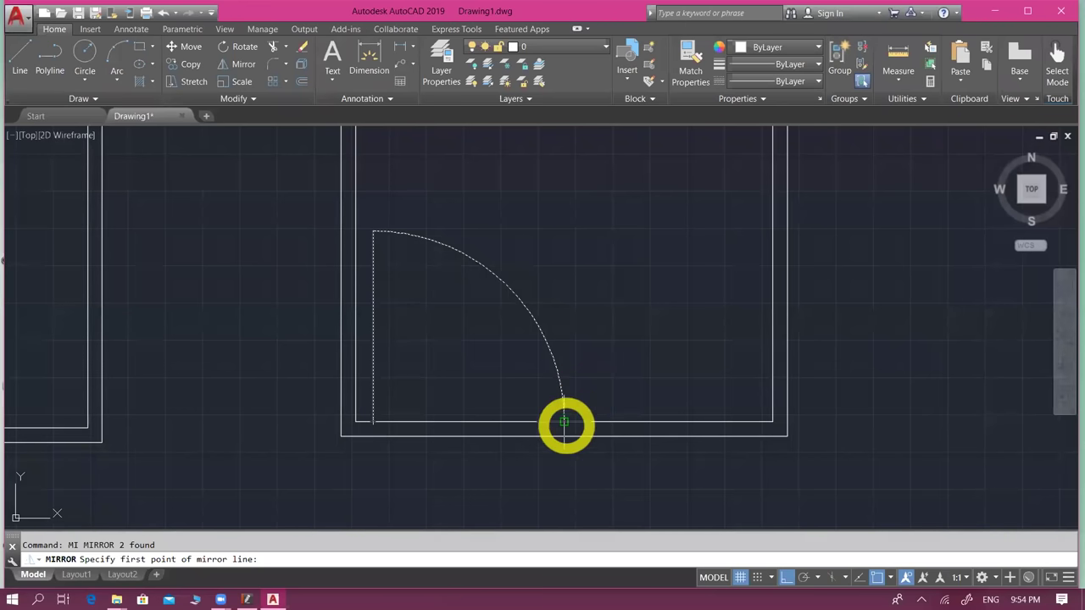
# - Mirror the door arc across a vertical axis through its end, keeping the original leaf
pyautogui.moveTo(565, 424); pyautogui.dragTo(585, 356, button='middle')
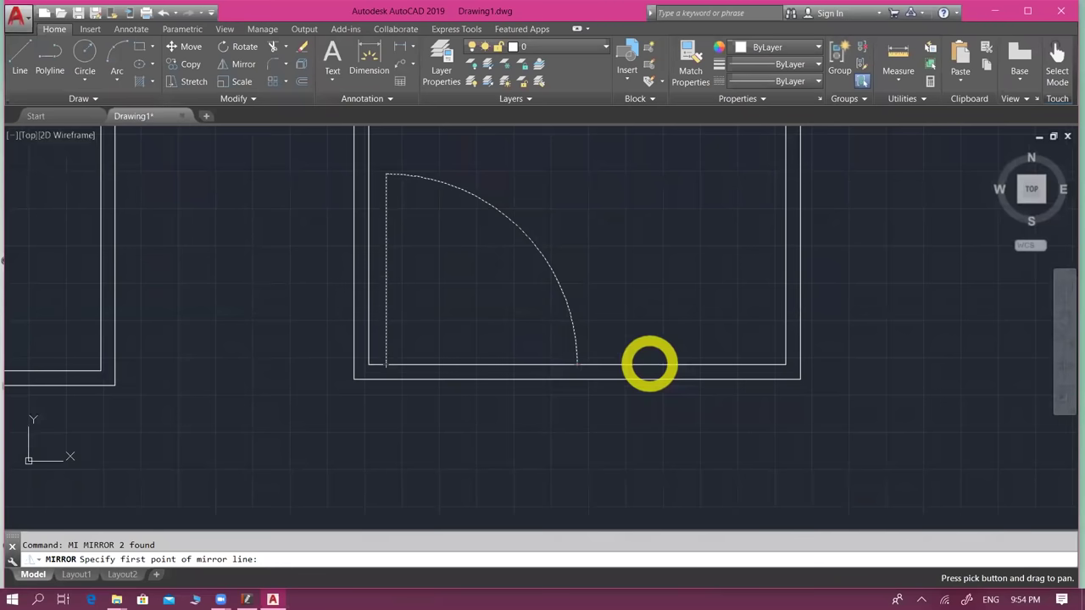
pyautogui.click(576, 364)
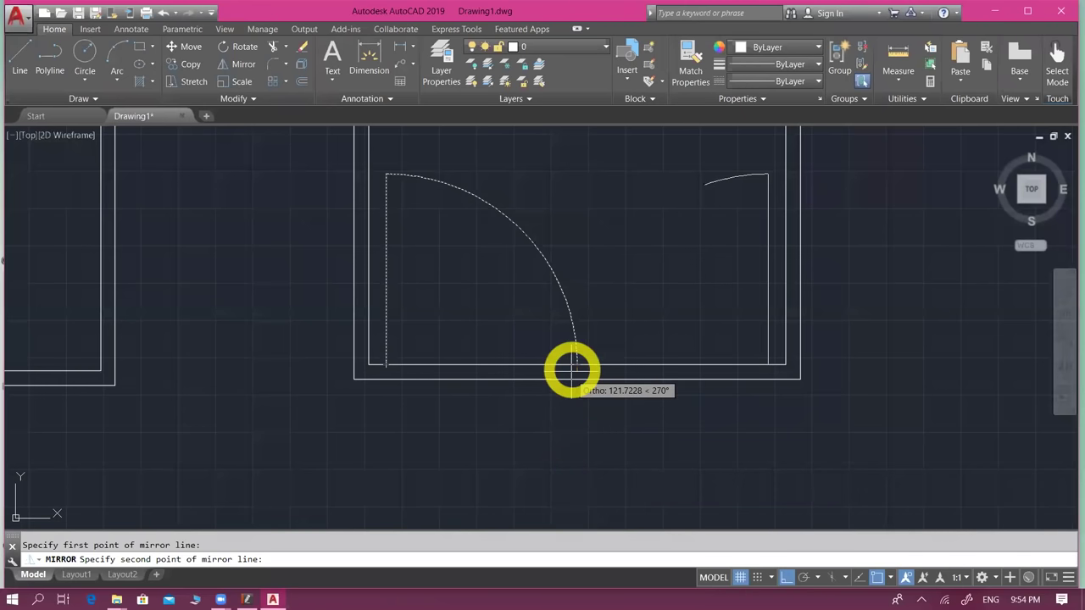
pyautogui.click(577, 479)
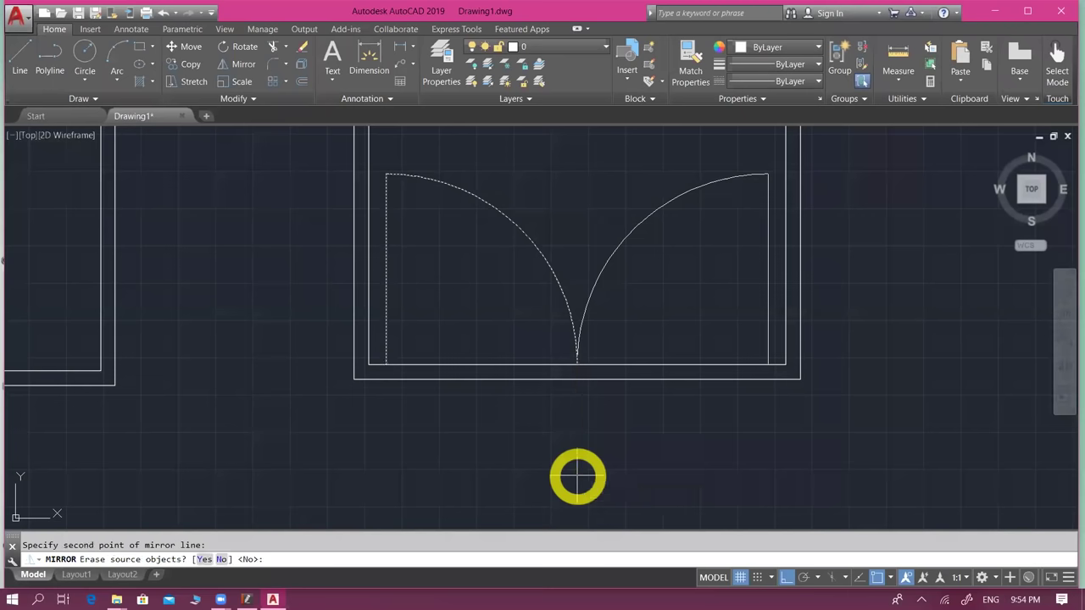
pyautogui.press('Return')
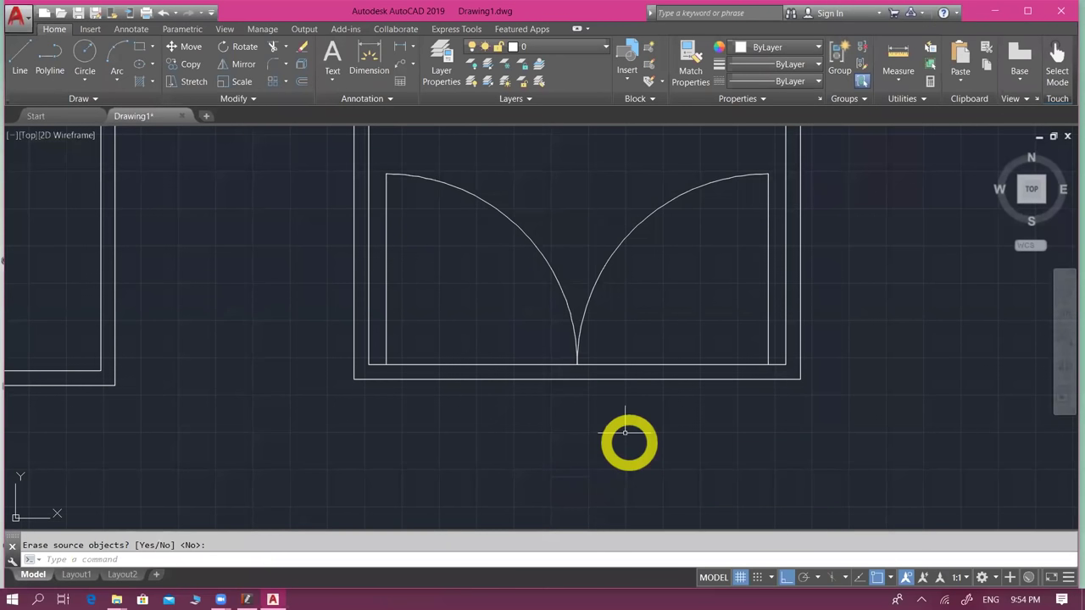
pyautogui.scroll(-5, 624, 432)
pyautogui.moveTo(727, 297)
pyautogui.mouseDown(button='middle')
pyautogui.moveTo(733, 406)
pyautogui.moveTo(715, 456)
pyautogui.mouseUp(button='middle')
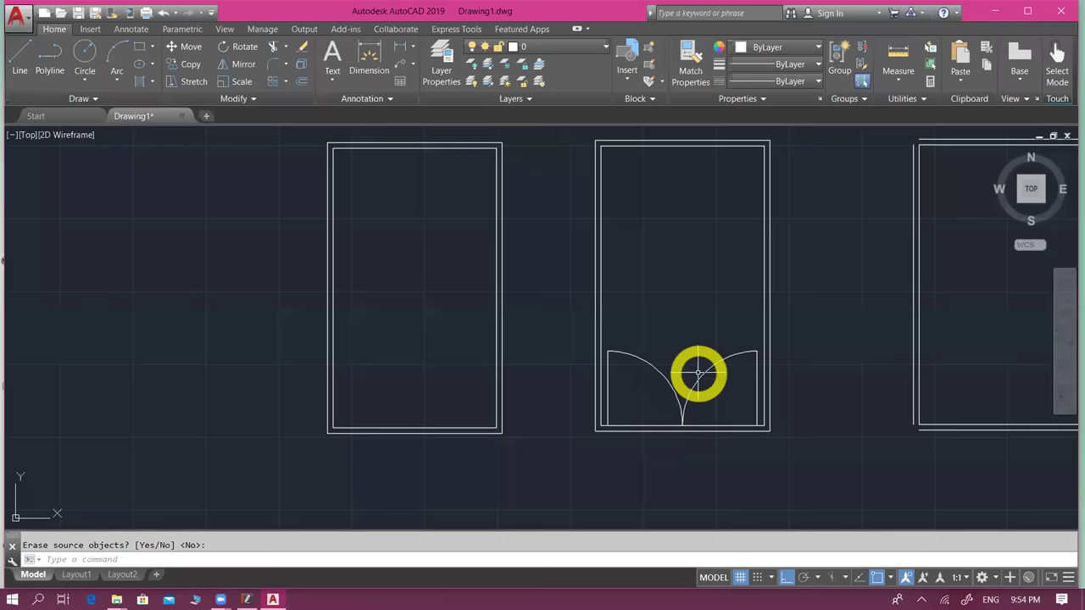
# - Zoom to review the three rooms, then bring the AutoCAD Shortcuts PDF forward
pyautogui.scroll(2, 669, 418)
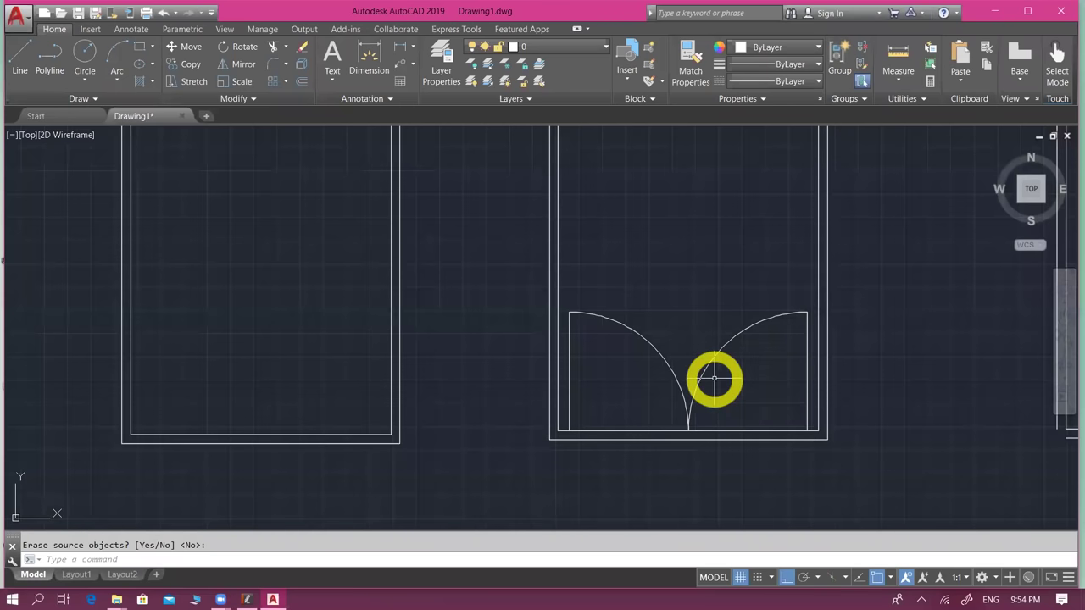
pyautogui.scroll(-2, 719, 373)
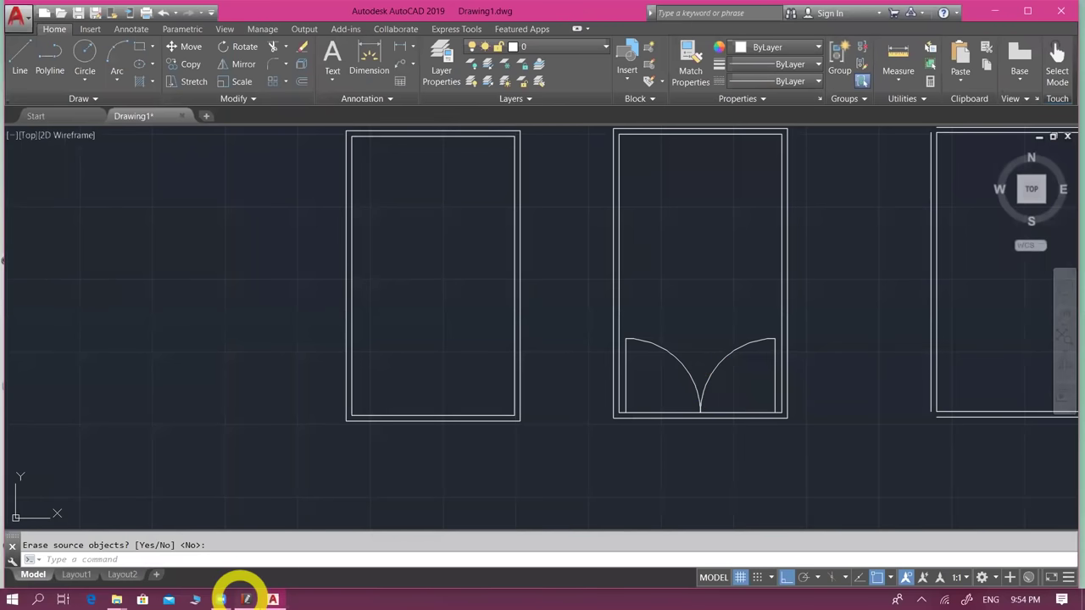
pyautogui.click(245, 599)
# - Find the Move shortcut in the PDF, then return to the AutoCAD drawing
pyautogui.click(720, 460)
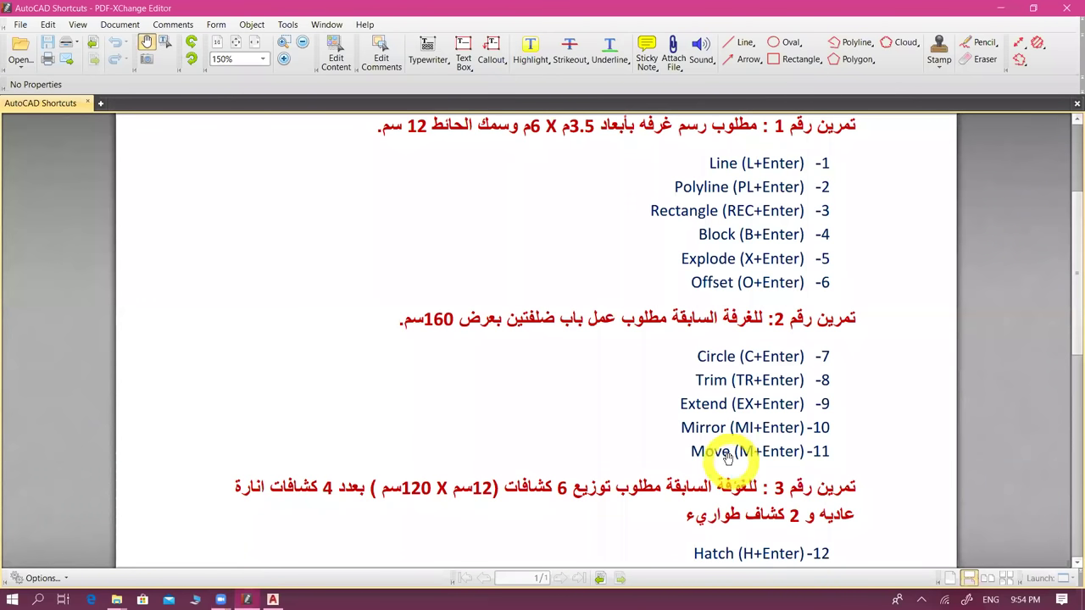
pyautogui.click(266, 598)
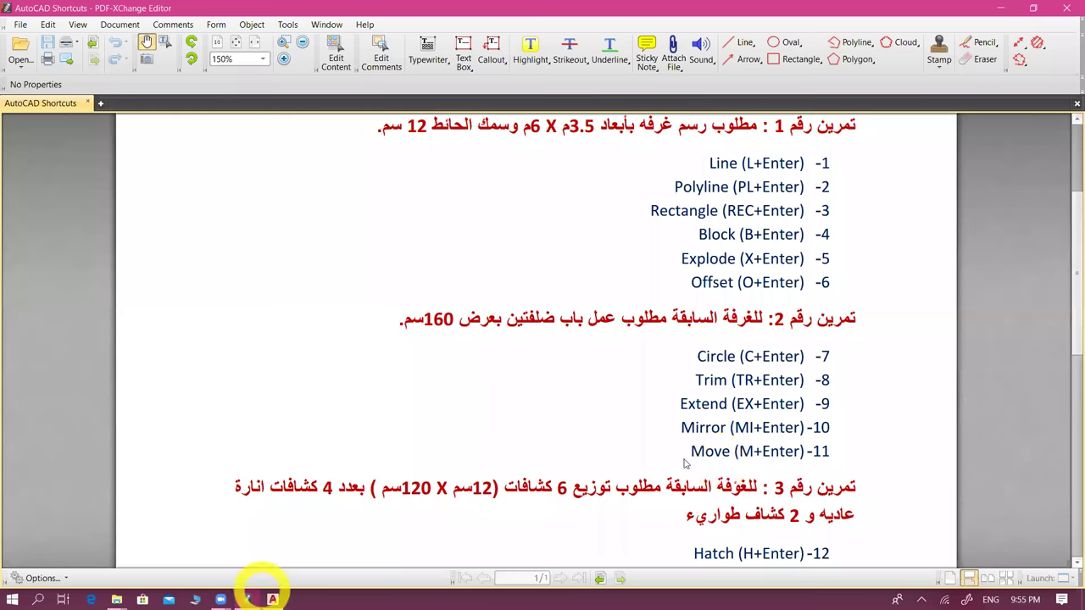
pyautogui.scroll(2, 709, 416)
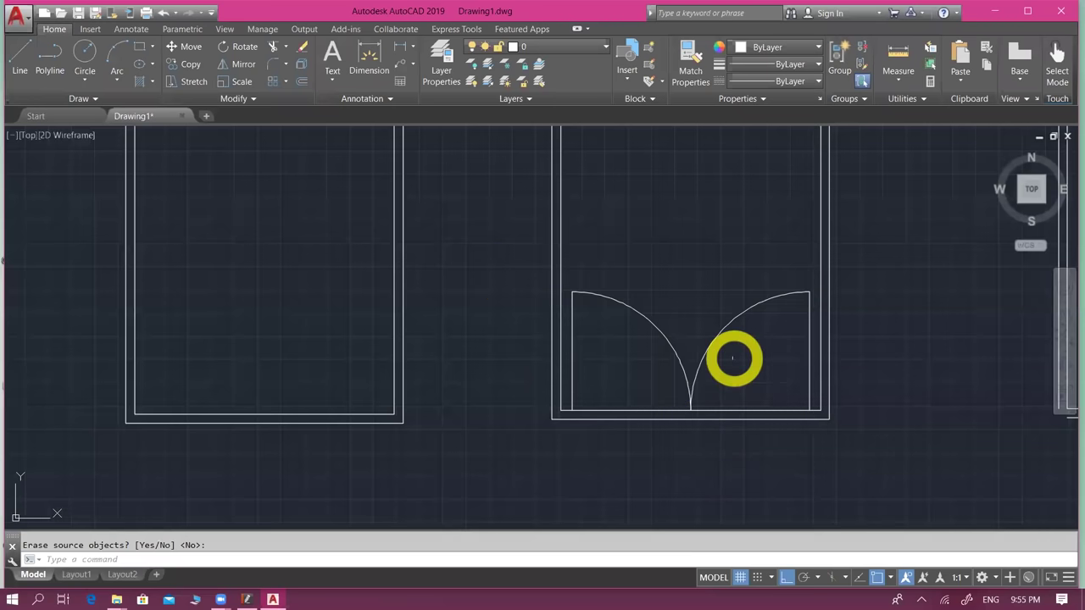
# - Window-select the middle room together with its double door
pyautogui.scroll(-4, 734, 358)
pyautogui.press('Return')
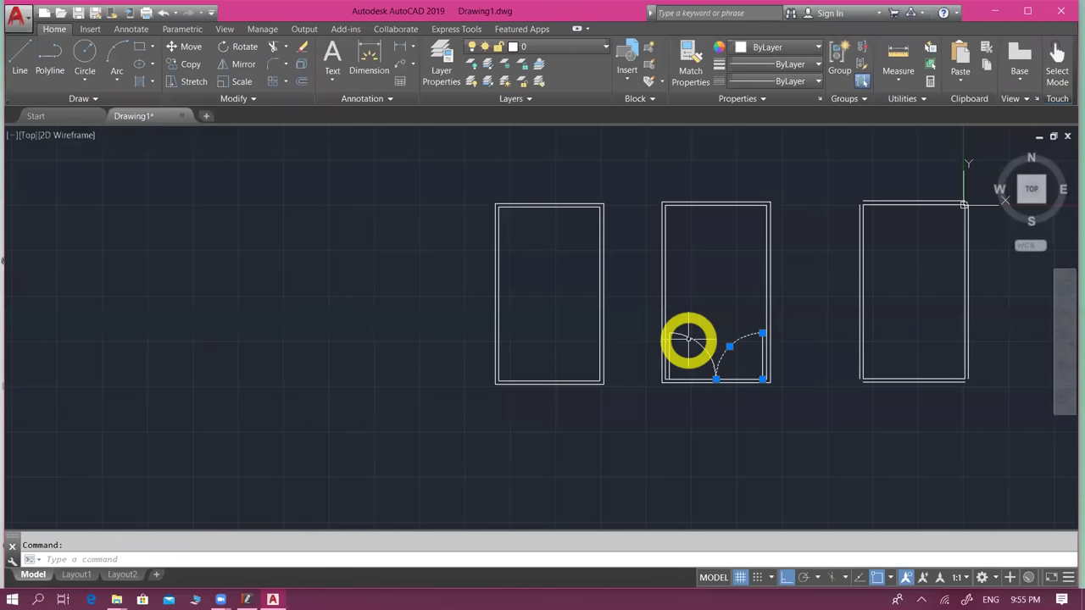
pyautogui.scroll(2, 761, 305)
pyautogui.click(768, 298)
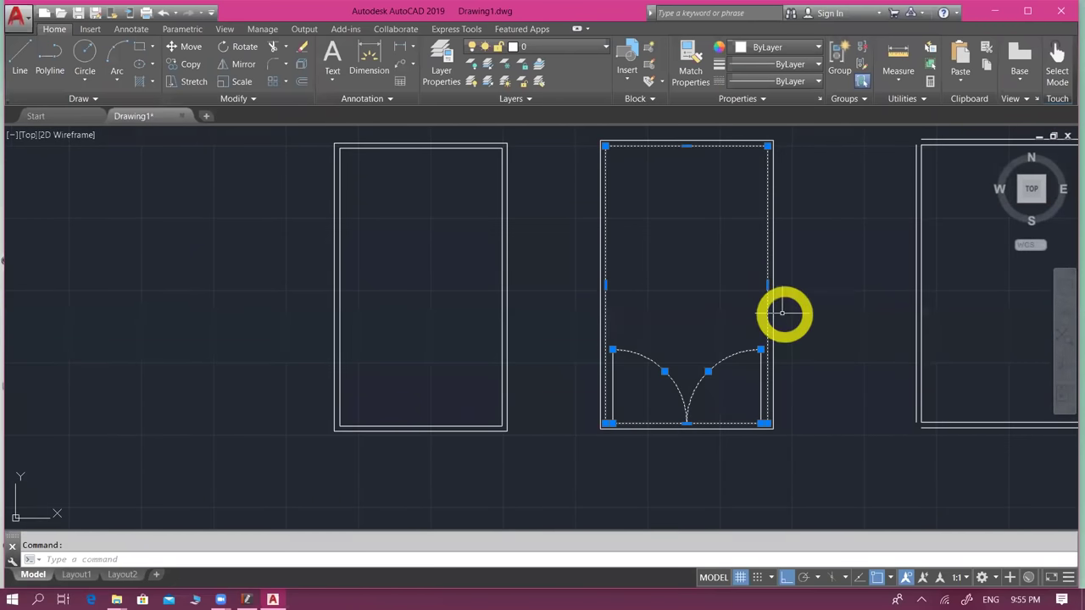
pyautogui.click(778, 302)
pyautogui.press('Escape')
pyautogui.scroll(-2, 720, 259)
pyautogui.moveTo(719, 258); pyautogui.dragTo(708, 282, button='middle')
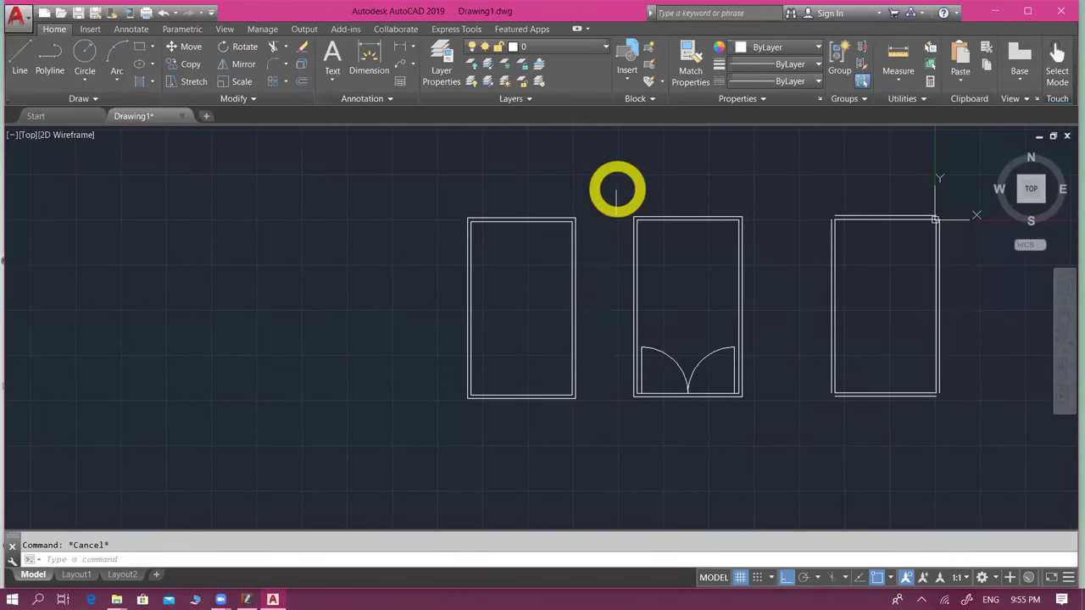
pyautogui.moveTo(617, 191); pyautogui.dragTo(781, 464)
# - Define the selection as block 'room2', based at the room's bottom-right corner
pyautogui.write('b')
pyautogui.press('Return')
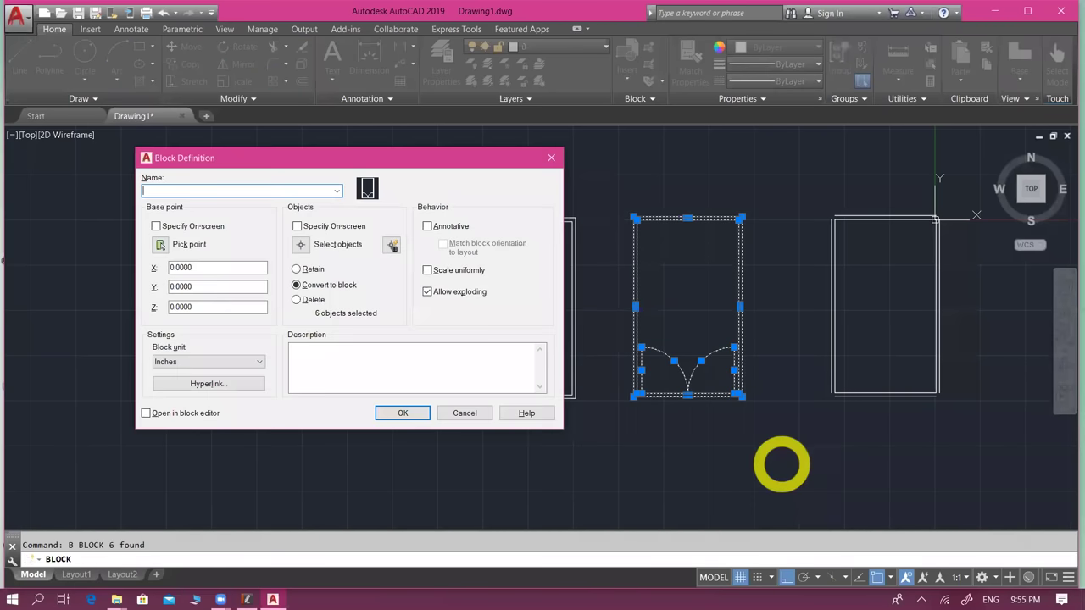
pyautogui.write('room')
pyautogui.write('2')
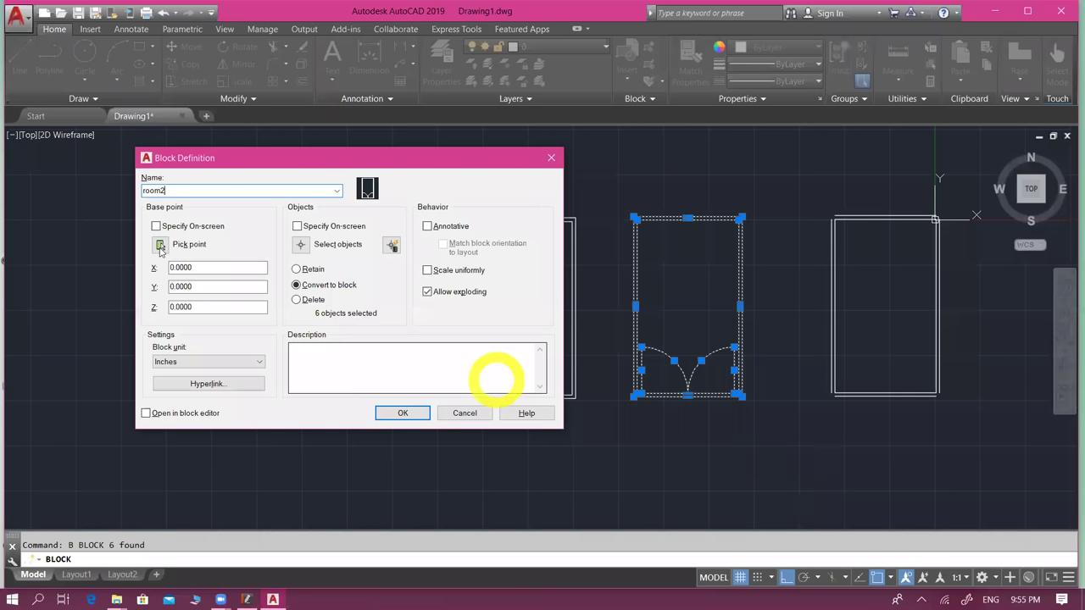
pyautogui.click(159, 246)
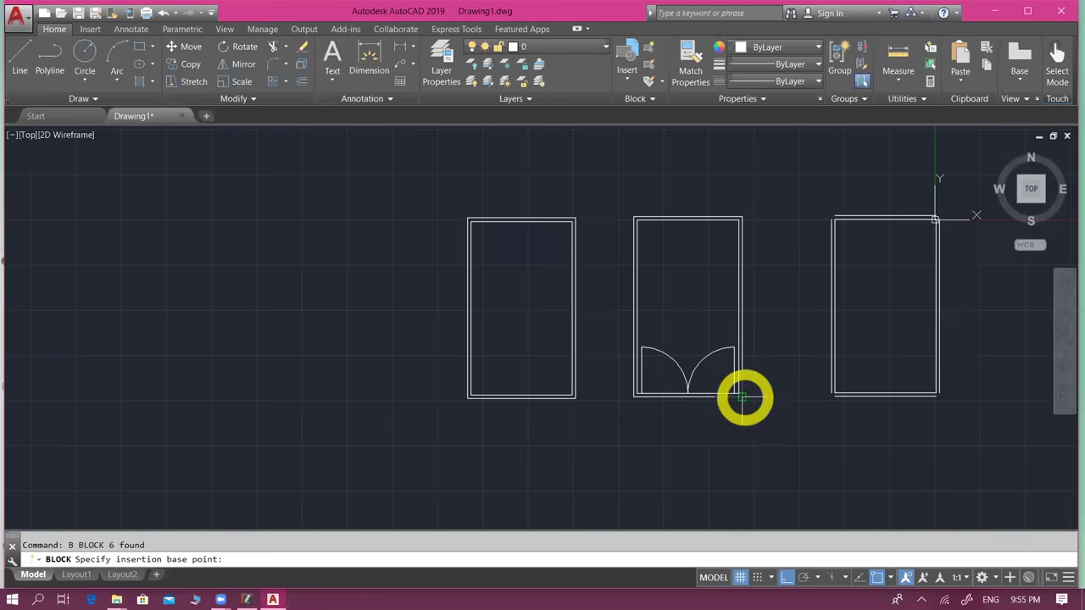
pyautogui.click(742, 395)
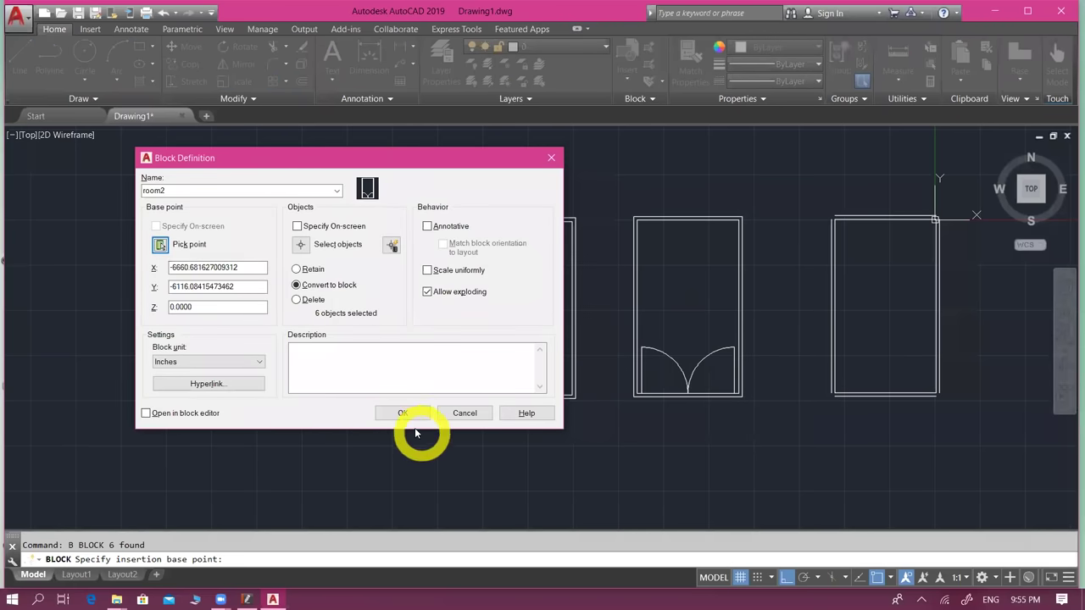
pyautogui.click(410, 414)
pyautogui.click(717, 389)
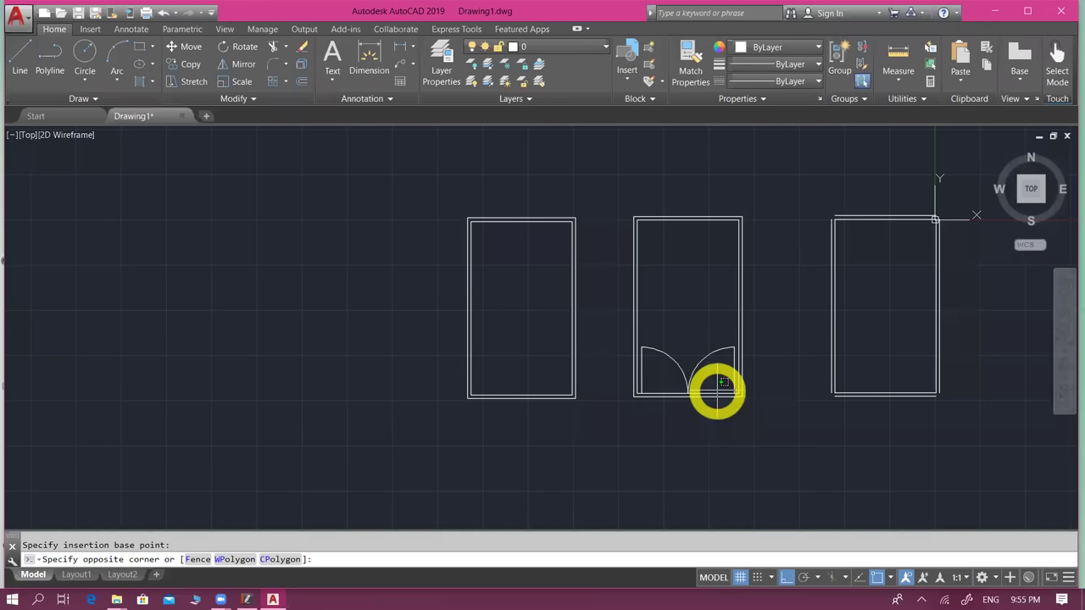
pyautogui.moveTo(717, 390); pyautogui.dragTo(669, 346, button='middle')
pyautogui.press('Escape')
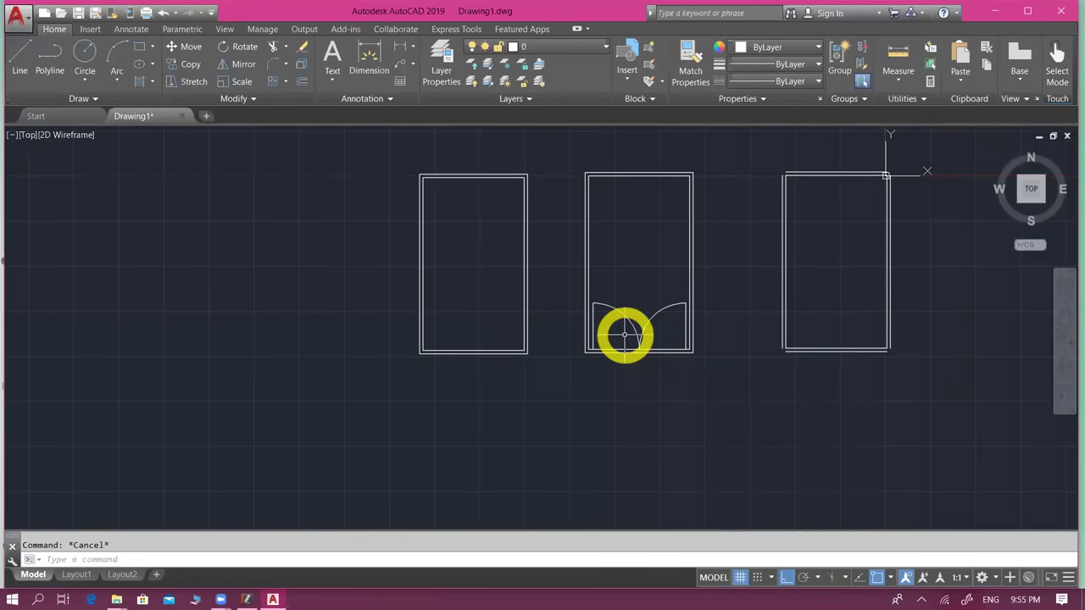
# - Zoom and pan to recentre the three rooms and enlarge the door
pyautogui.scroll(-2, 604, 324)
pyautogui.moveTo(583, 312); pyautogui.dragTo(545, 355, button='middle')
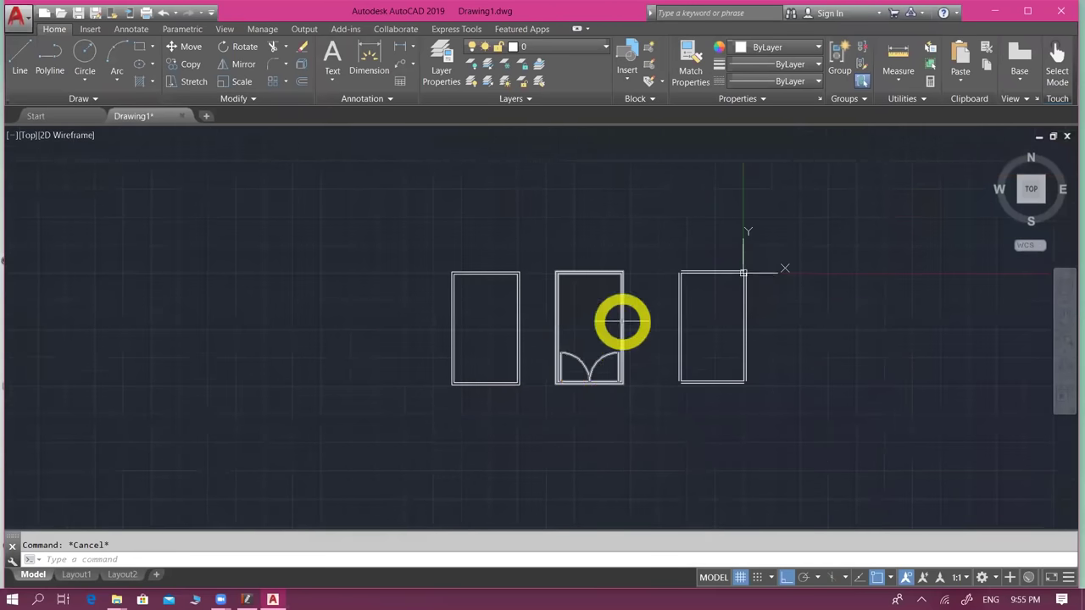
pyautogui.scroll(2, 588, 369)
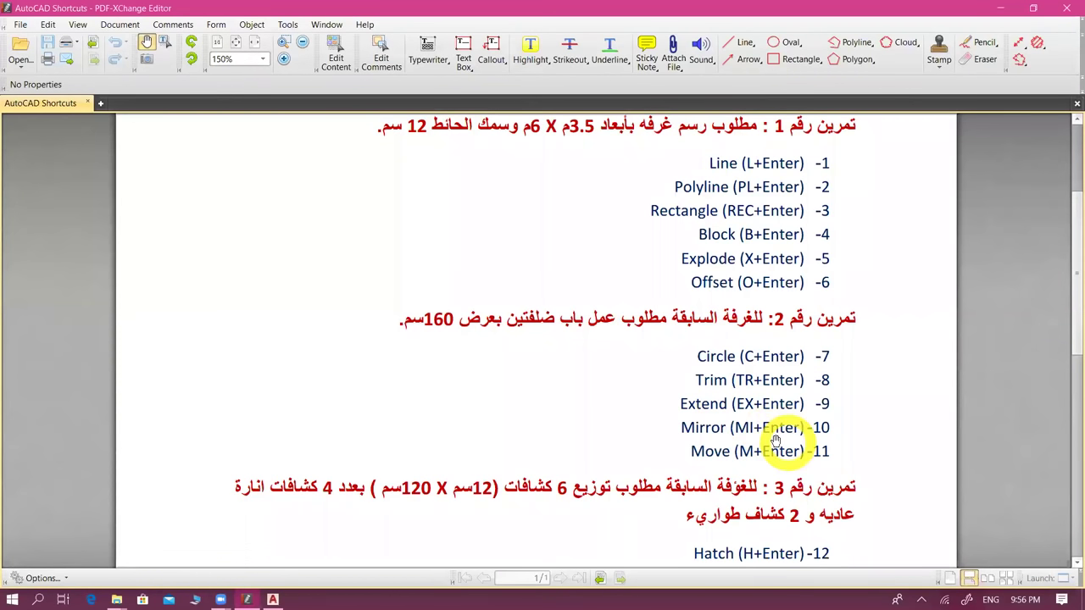
# - Read through the shortcuts PDF to exercises 3 and 4 and the RF command
pyautogui.scroll(-2, 718, 432)
pyautogui.hotkey('ctrl', 'z')
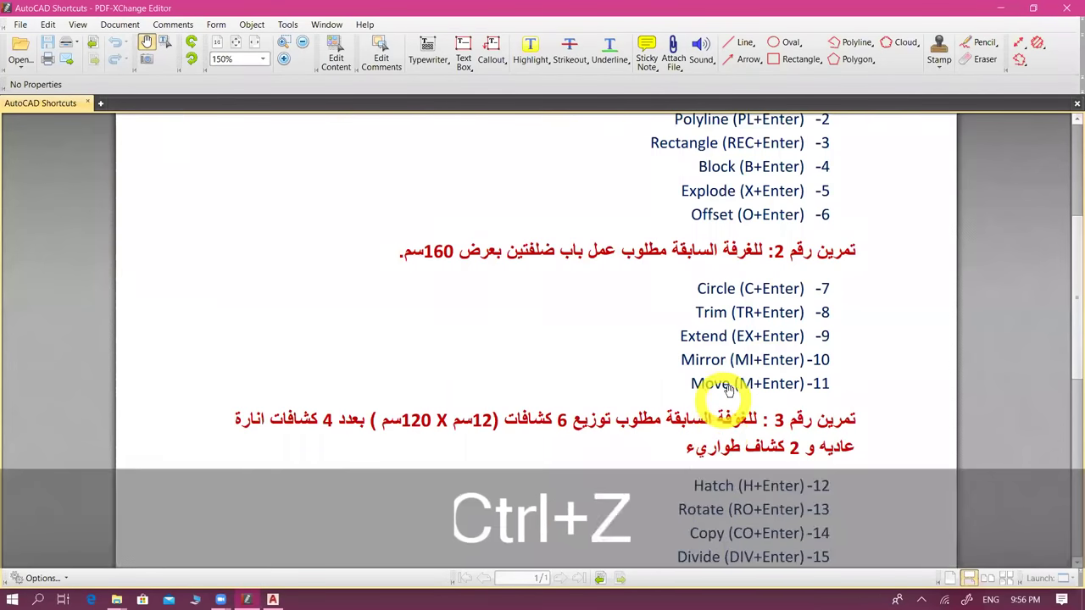
pyautogui.keyDown('ctrl'); pyautogui.scroll(-1, 727, 388); pyautogui.keyUp('ctrl')
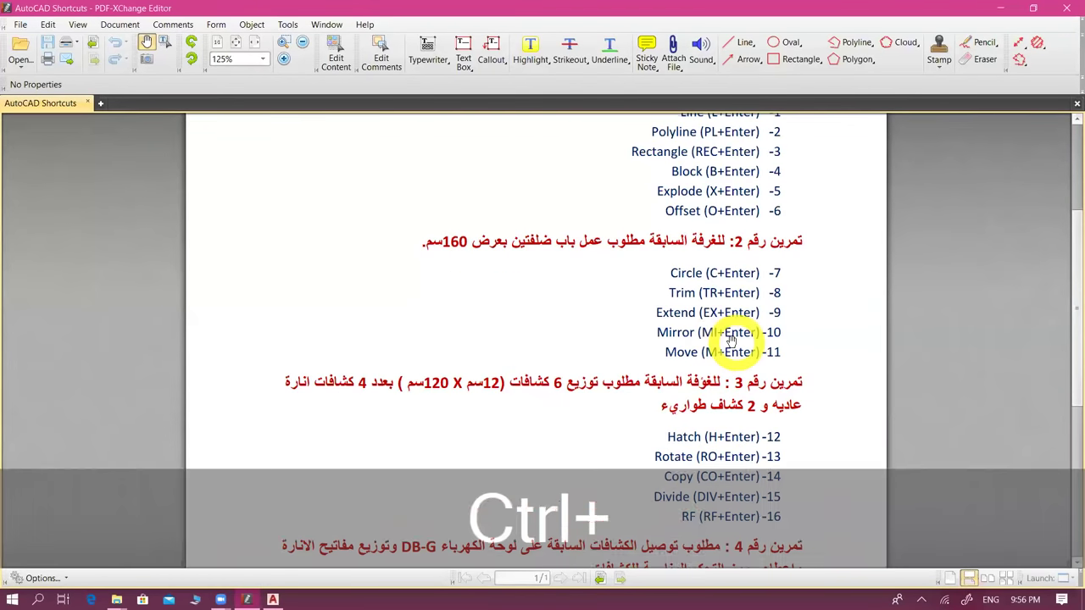
pyautogui.keyDown('ctrl'); pyautogui.scroll(-1, 730, 339); pyautogui.keyUp('ctrl')
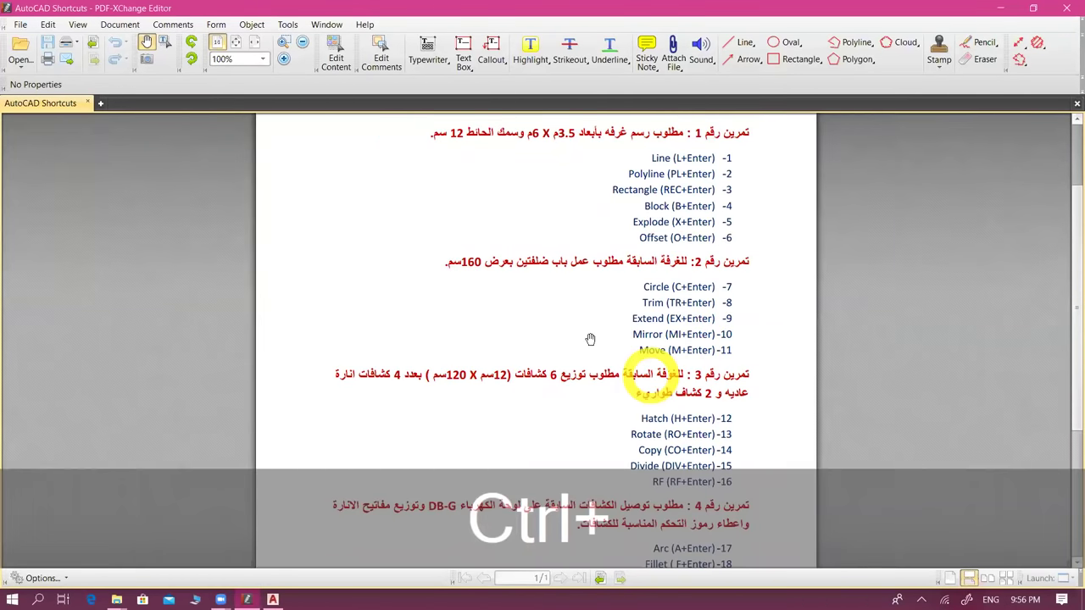
pyautogui.keyDown('ctrl'); pyautogui.scroll(1, 590, 339); pyautogui.keyUp('ctrl')
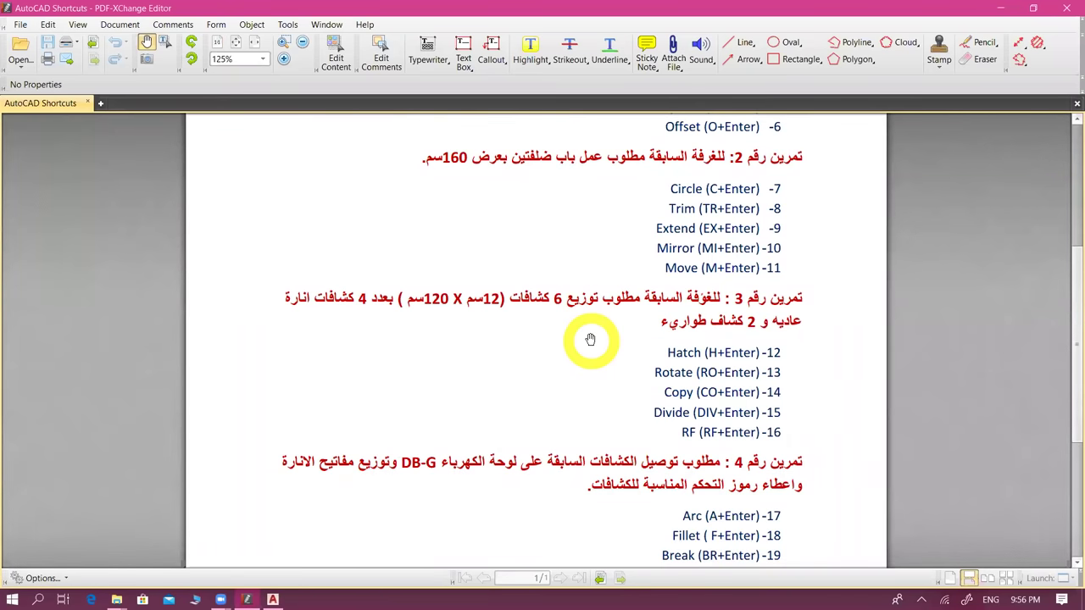
pyautogui.scroll(-3, 607, 351)
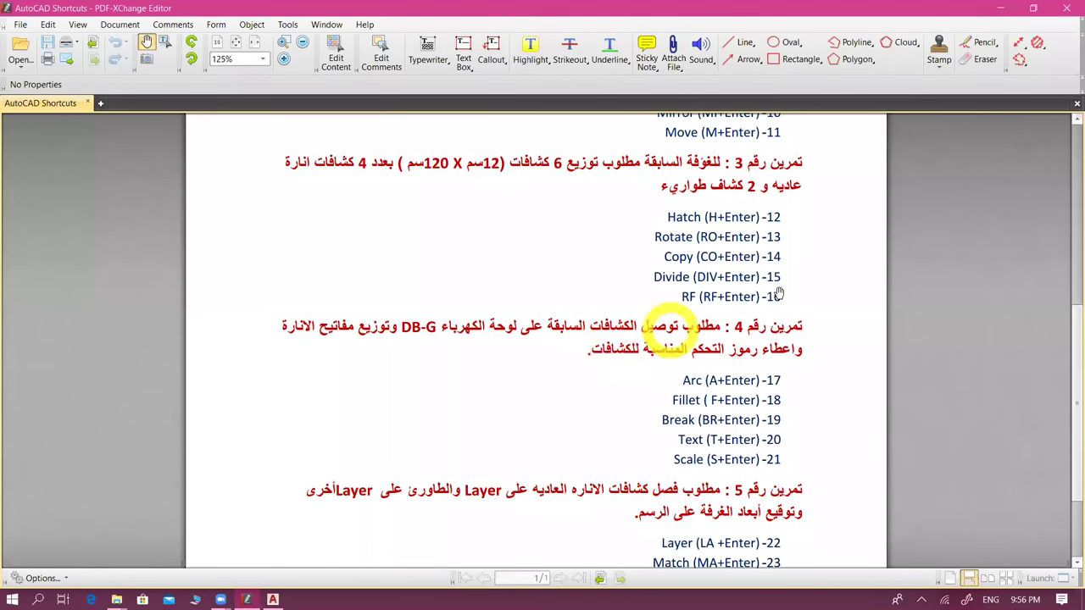
pyautogui.scroll(2, 385, 255)
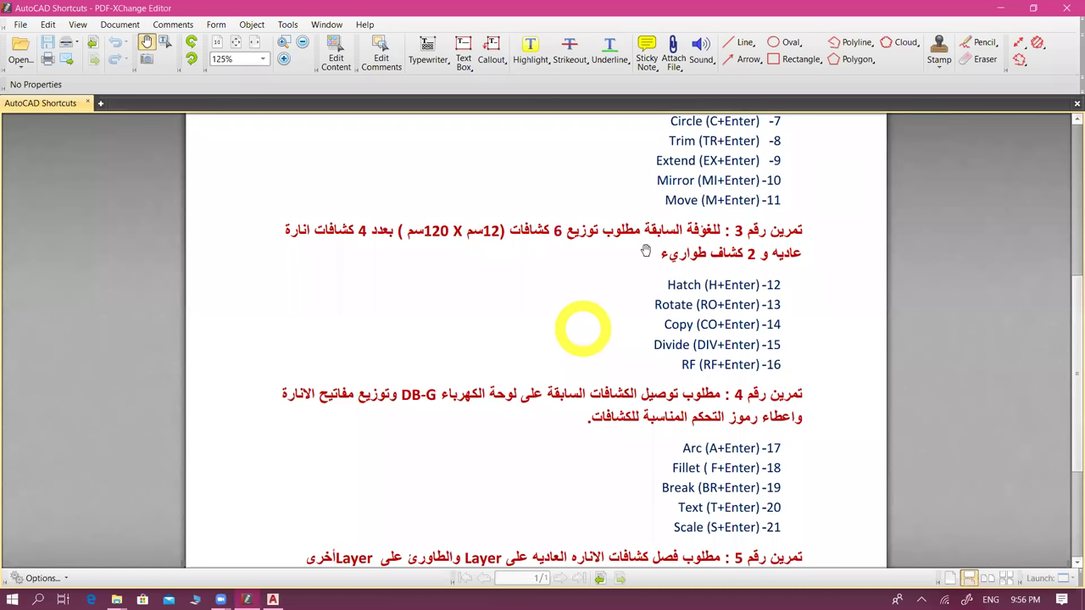
pyautogui.keyDown('ctrl'); pyautogui.scroll(1, 568, 244); pyautogui.keyUp('ctrl')
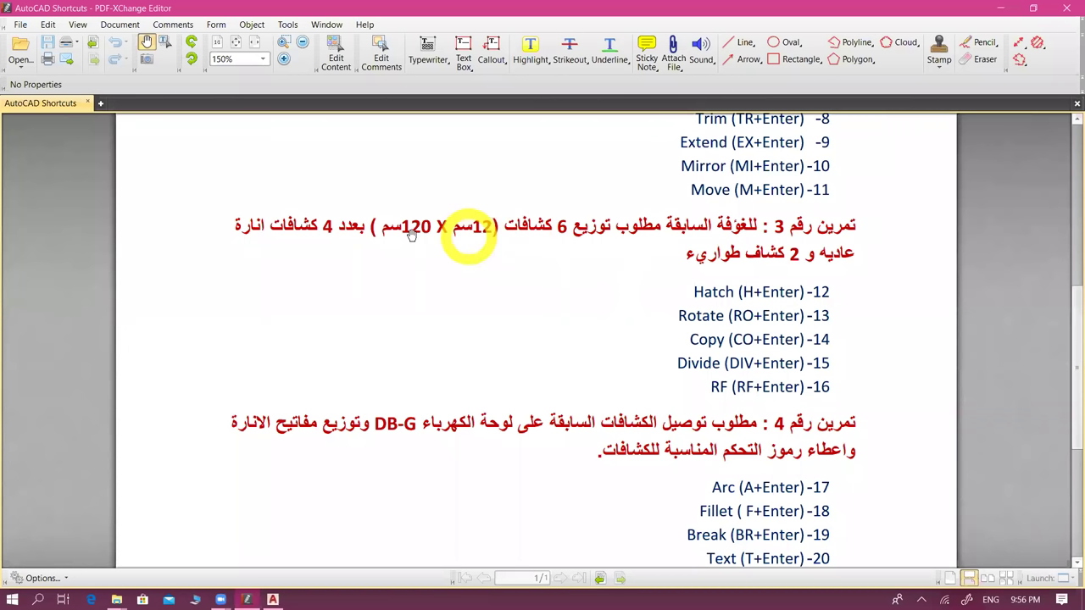
pyautogui.click(272, 600)
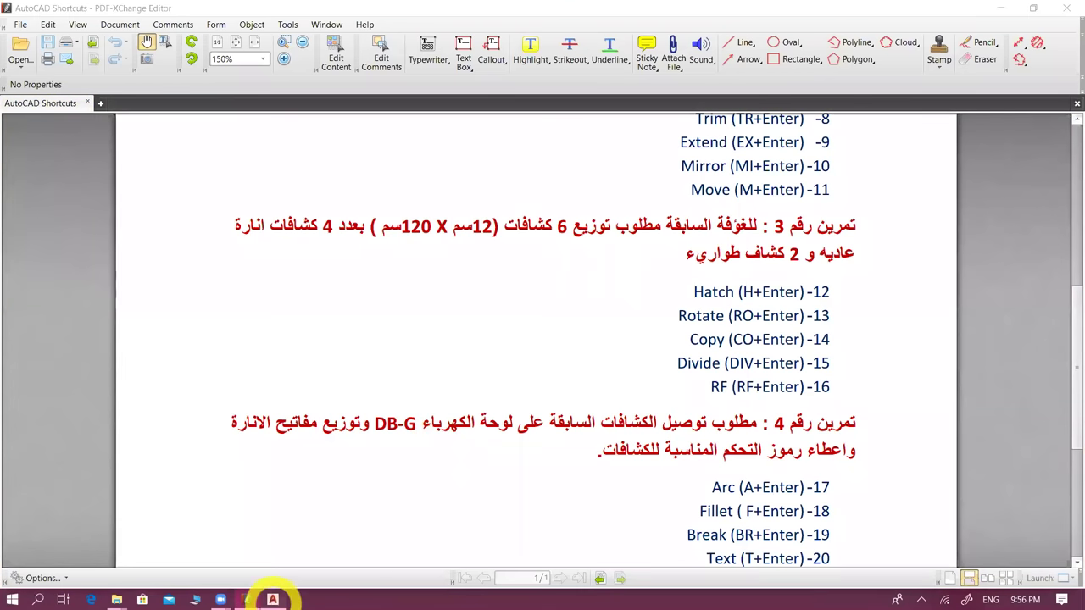
# - Start a rectangle right of the rooms, sized by dimensions: length 120, width 1200
pyautogui.click(272, 599)
pyautogui.write('re')
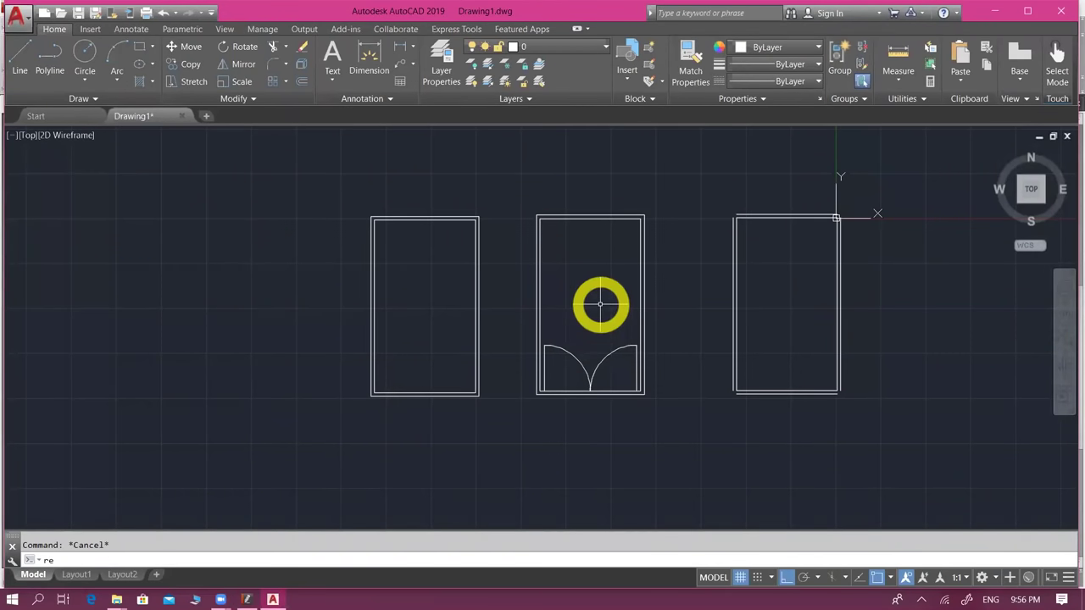
pyautogui.write('c')
pyautogui.press('Return')
pyautogui.moveTo(831, 347); pyautogui.dragTo(580, 334, button='middle')
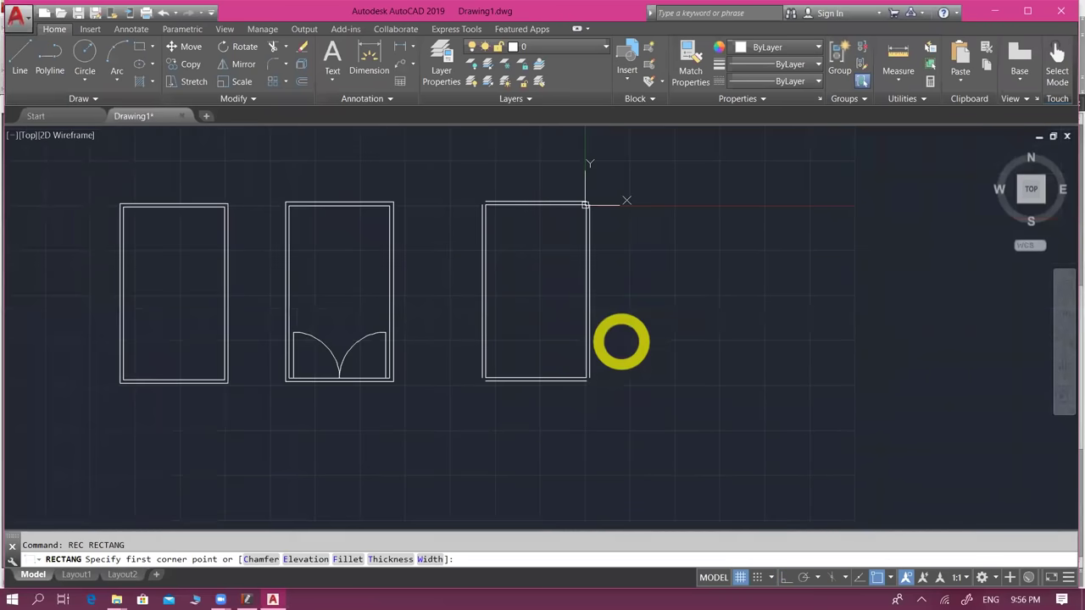
pyautogui.click(748, 264)
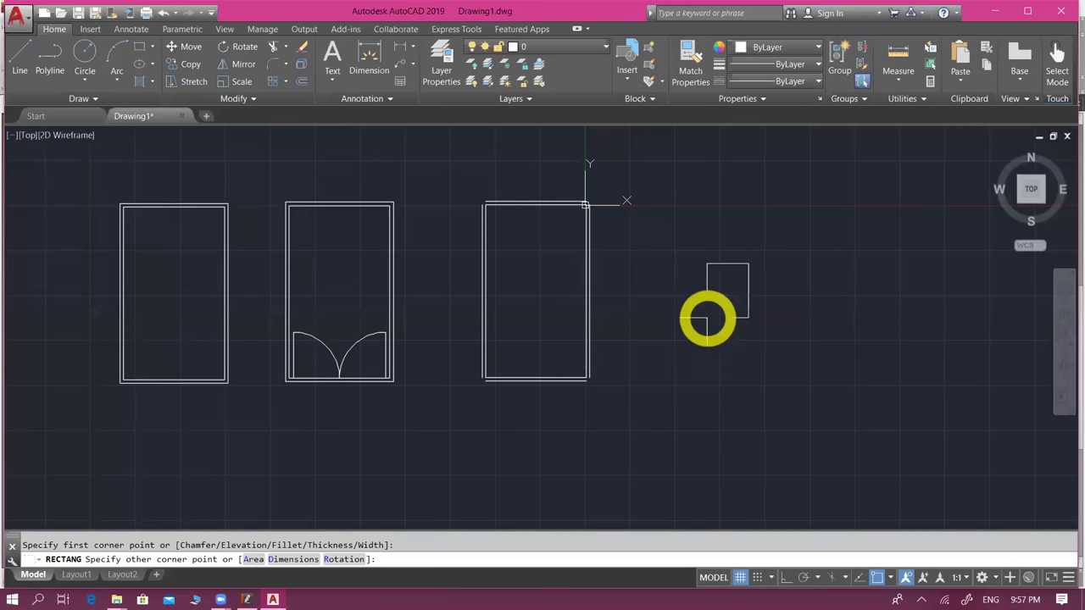
pyautogui.write('d')
pyautogui.click(275, 562)
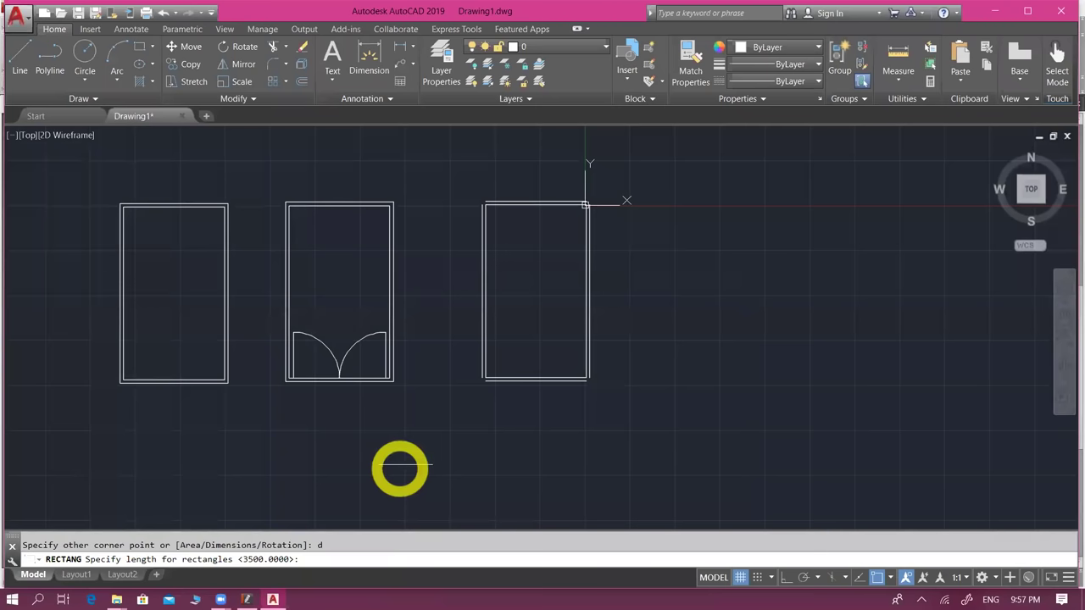
pyautogui.write('12')
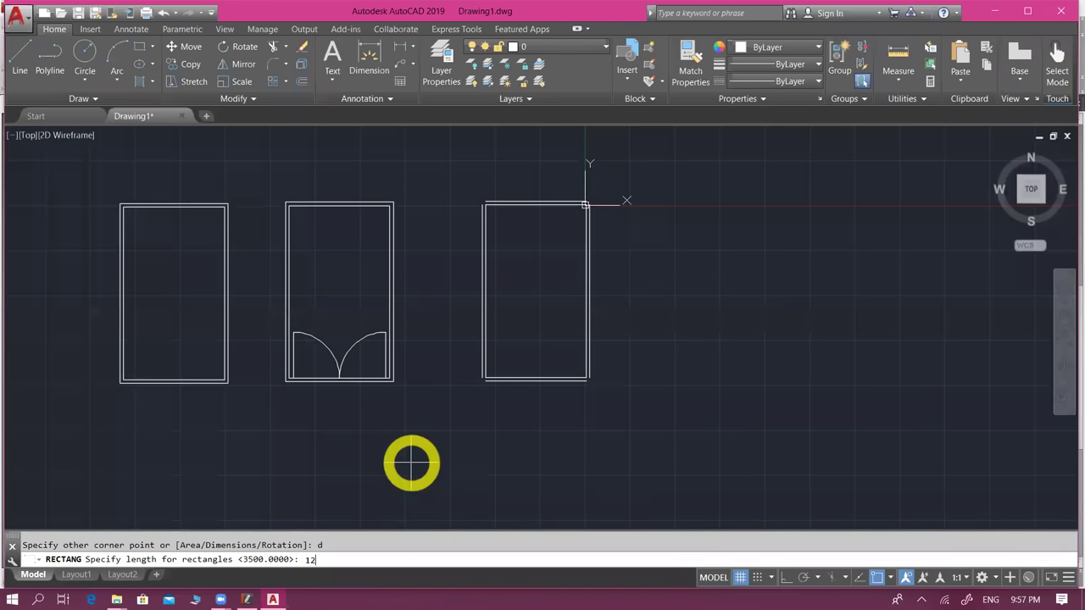
pyautogui.write('0')
pyautogui.press('Return')
pyautogui.write('12')
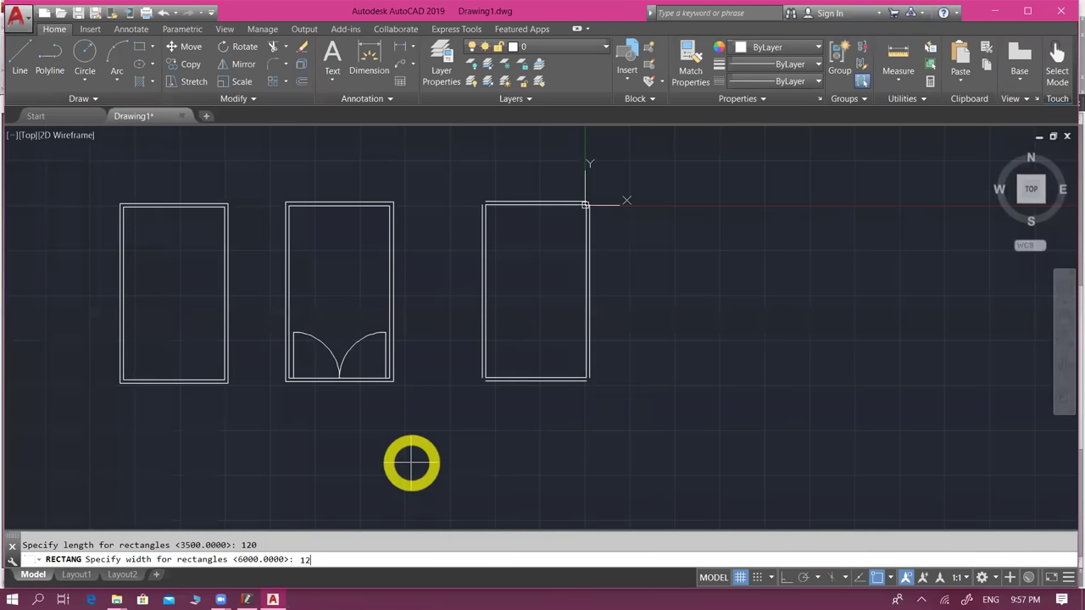
pyautogui.write('0')
pyautogui.write('0')
pyautogui.press('Return')
# - Zoom around the drawing, then bring up the shortcuts PDF for exercise 3
pyautogui.scroll(4, 703, 322)
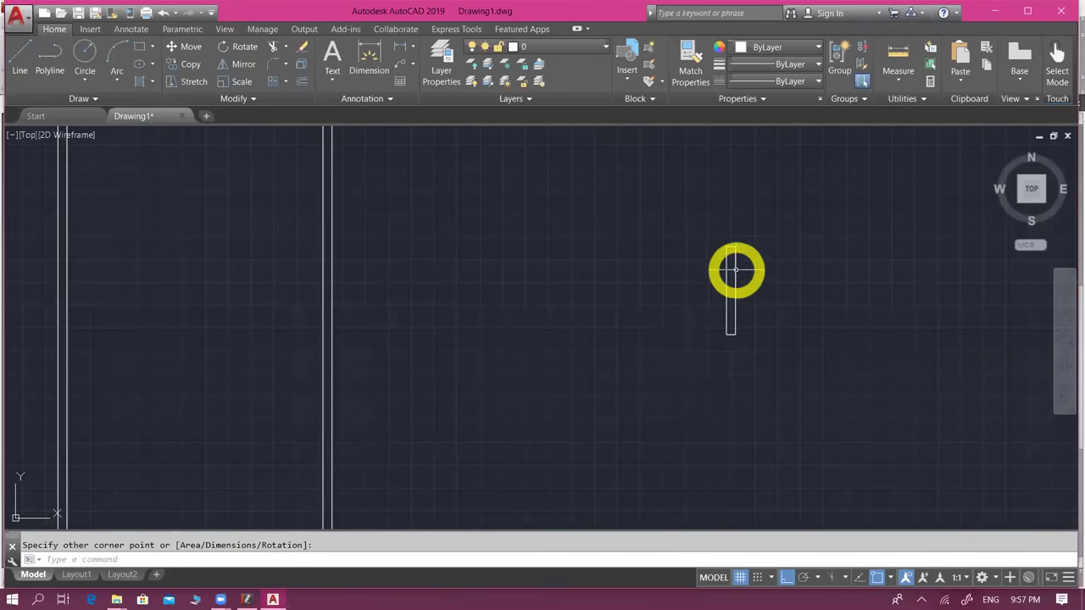
pyautogui.scroll(-2, 737, 293)
pyautogui.scroll(-2, 736, 292)
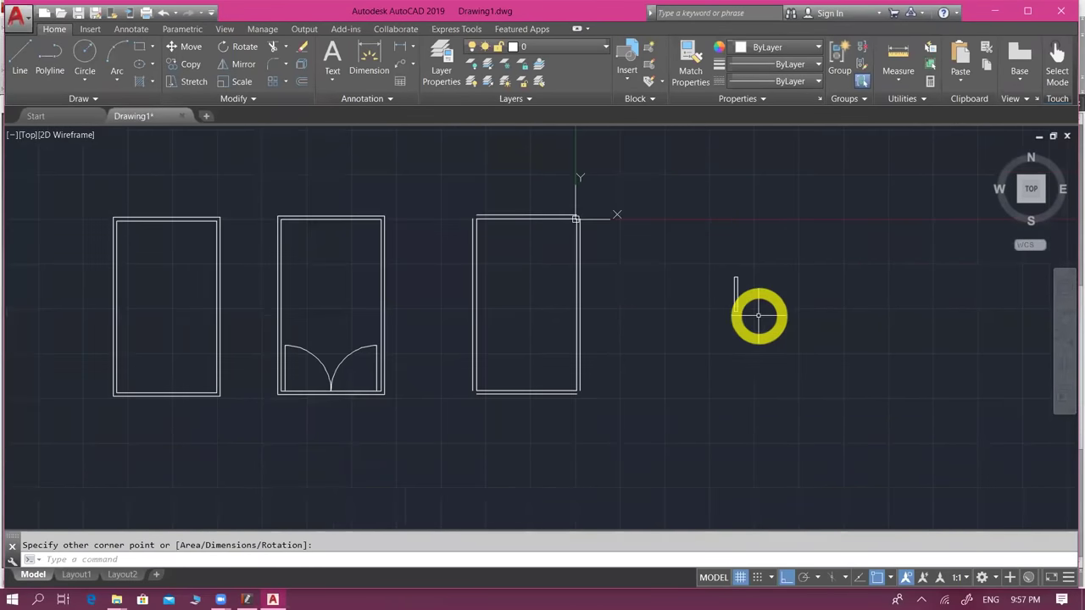
pyautogui.scroll(2, 758, 315)
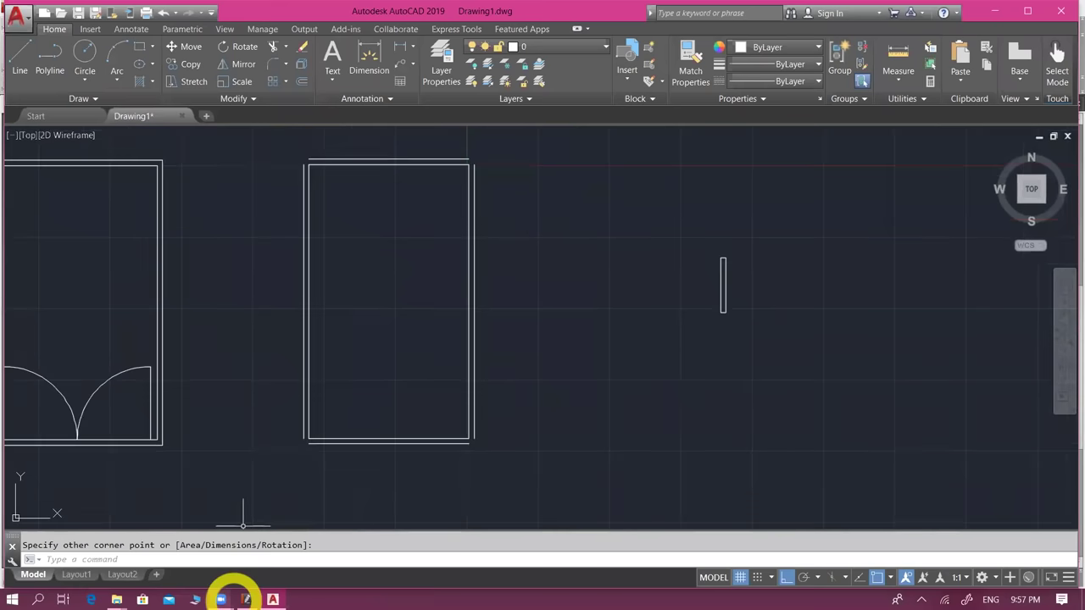
pyautogui.click(245, 599)
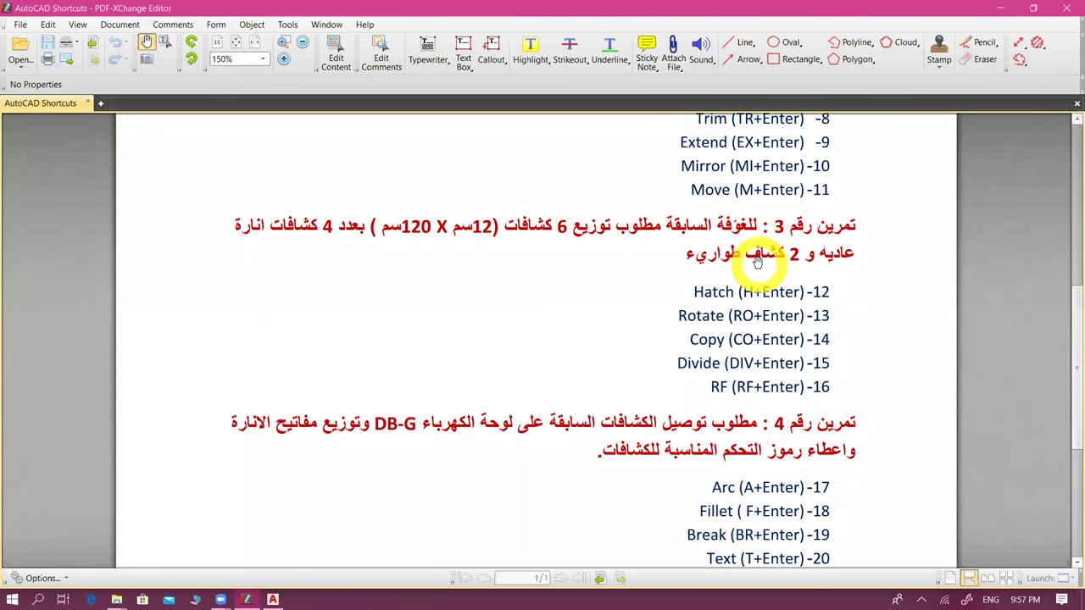
# - Return to AutoCAD and zoom in on the pending rectangle
pyautogui.hotkey('alt', 'Tab')
pyautogui.scroll(4, 735, 255)
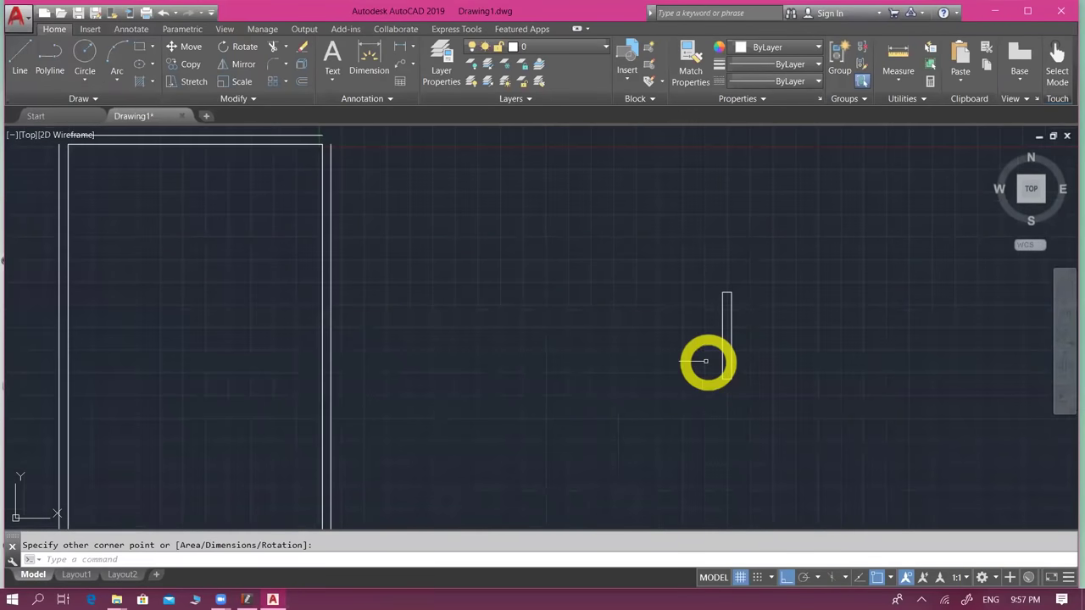
# - Place the 120 × 1200 rectangle right of the rooms and window-select it
pyautogui.moveTo(710, 394); pyautogui.dragTo(718, 332, button='middle')
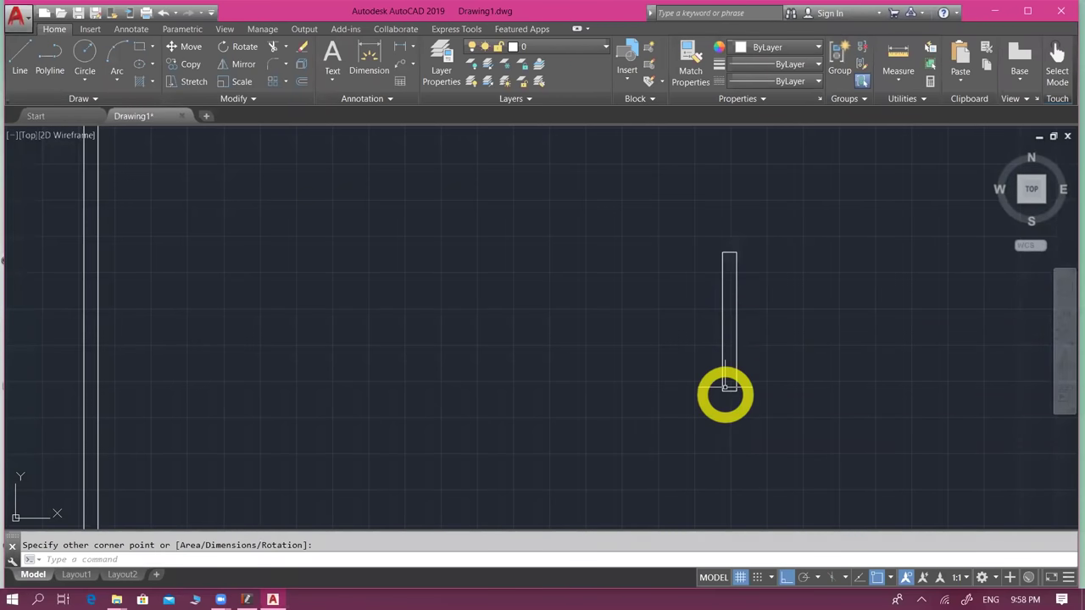
pyautogui.click(729, 387)
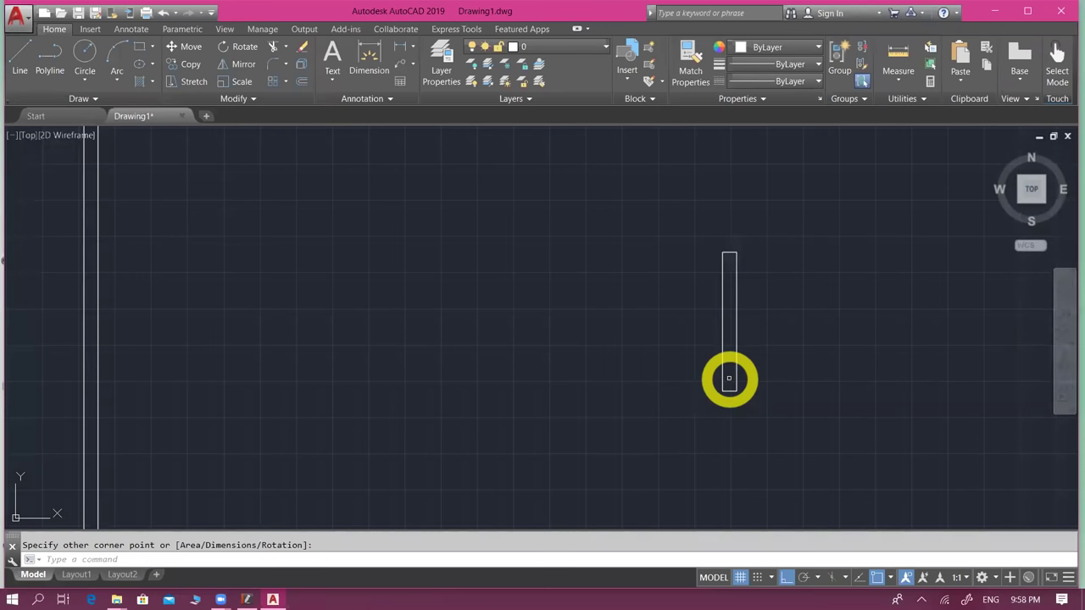
pyautogui.click(245, 599)
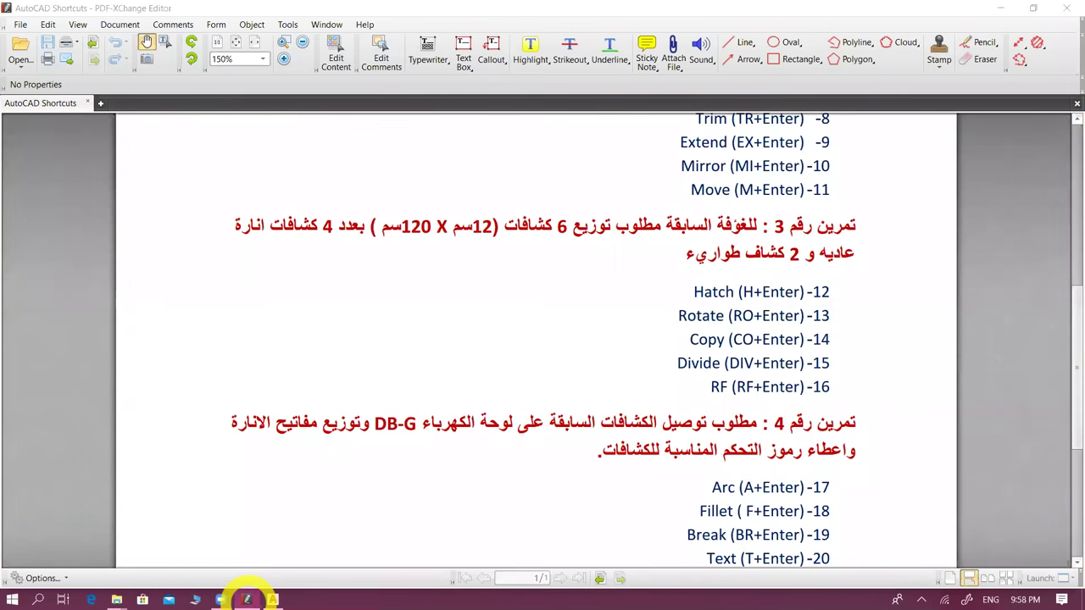
pyautogui.click(272, 599)
pyautogui.click(676, 211)
pyautogui.click(769, 437)
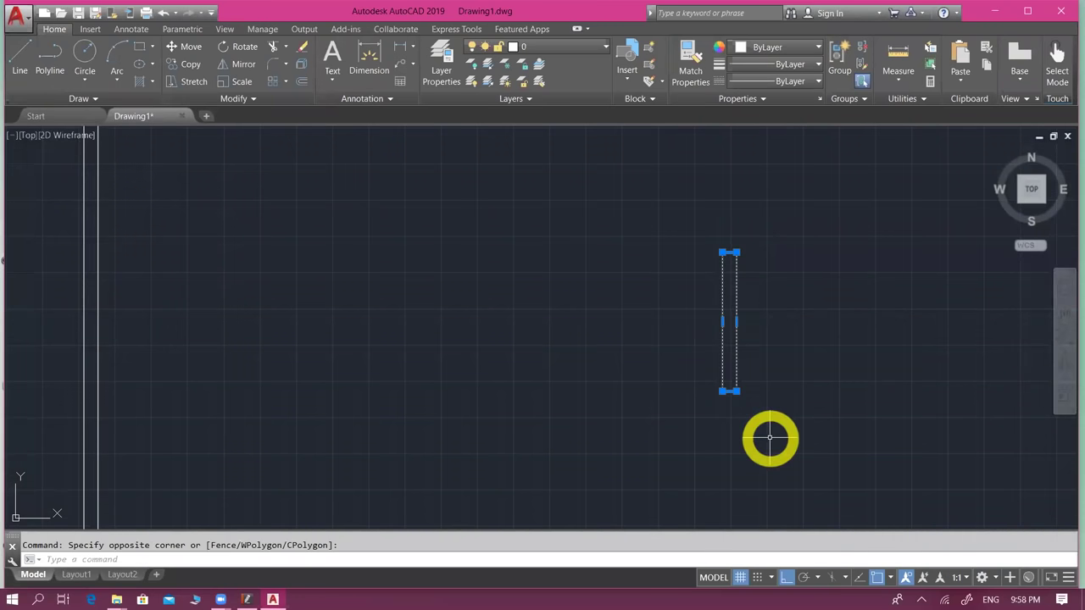
# - Window-select the tall 120 × 1200 rectangle afresh
pyautogui.press('Escape')
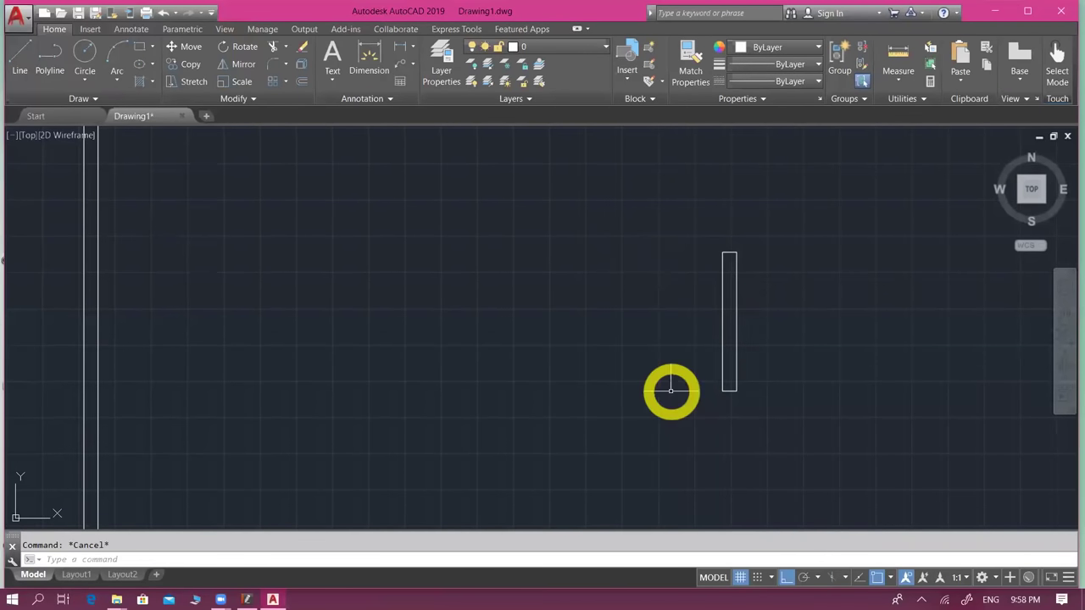
pyautogui.click(720, 316)
pyautogui.click(767, 427)
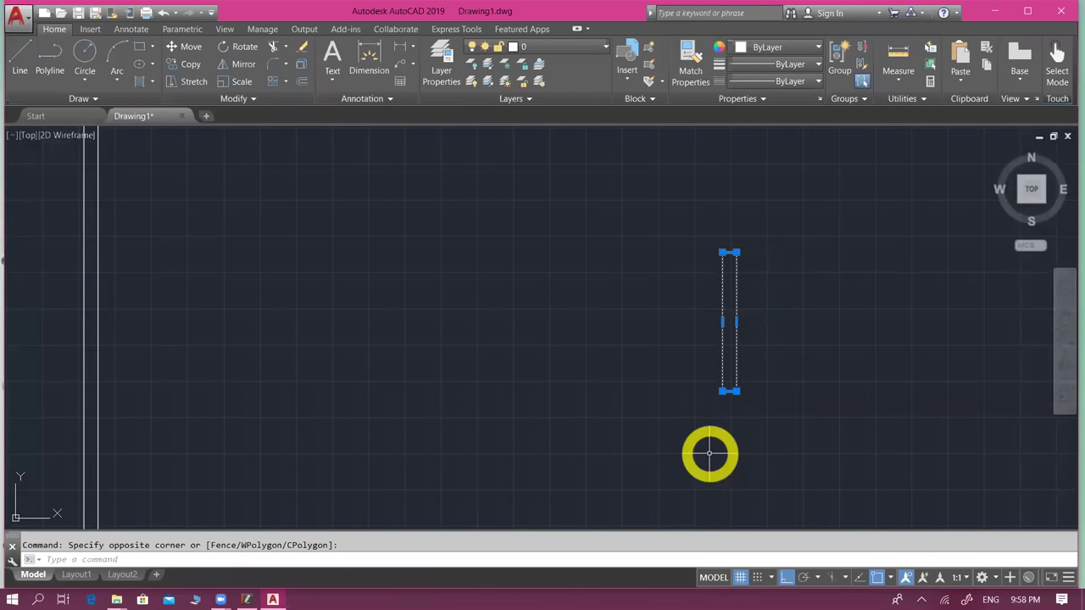
pyautogui.click(246, 599)
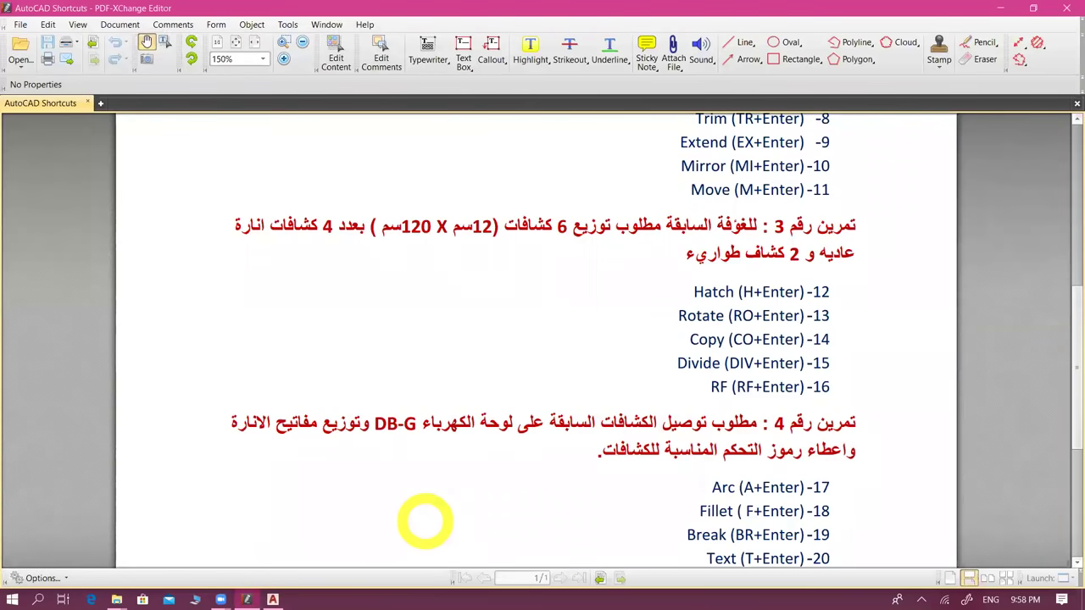
pyautogui.hotkey('alt', 'Tab')
# - Copy the rectangle from its top edge, leaving a single parallel copy to its left
pyautogui.write('co')
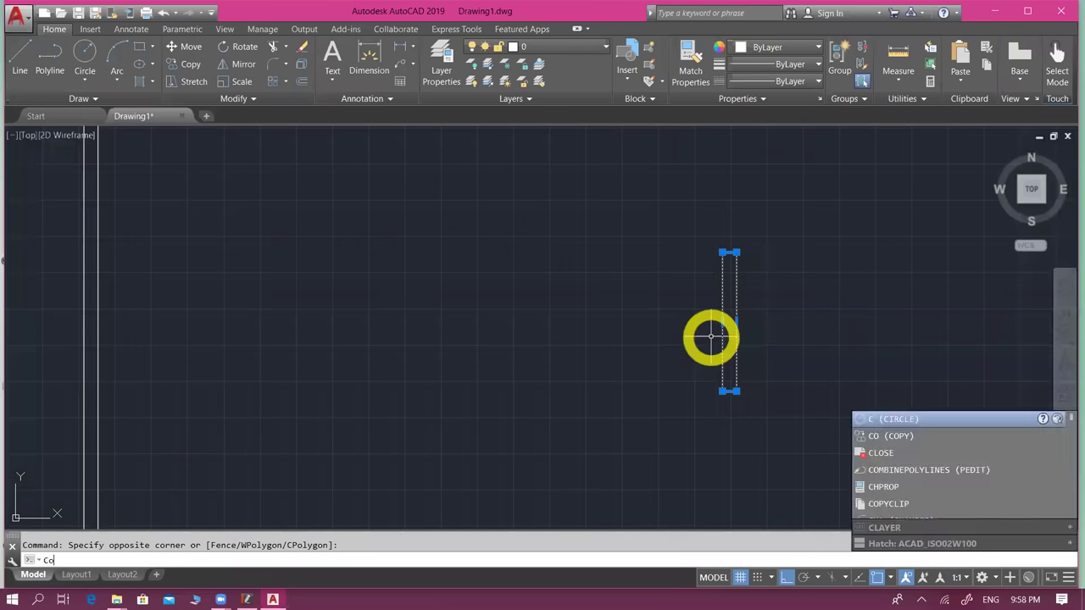
pyautogui.press('Return')
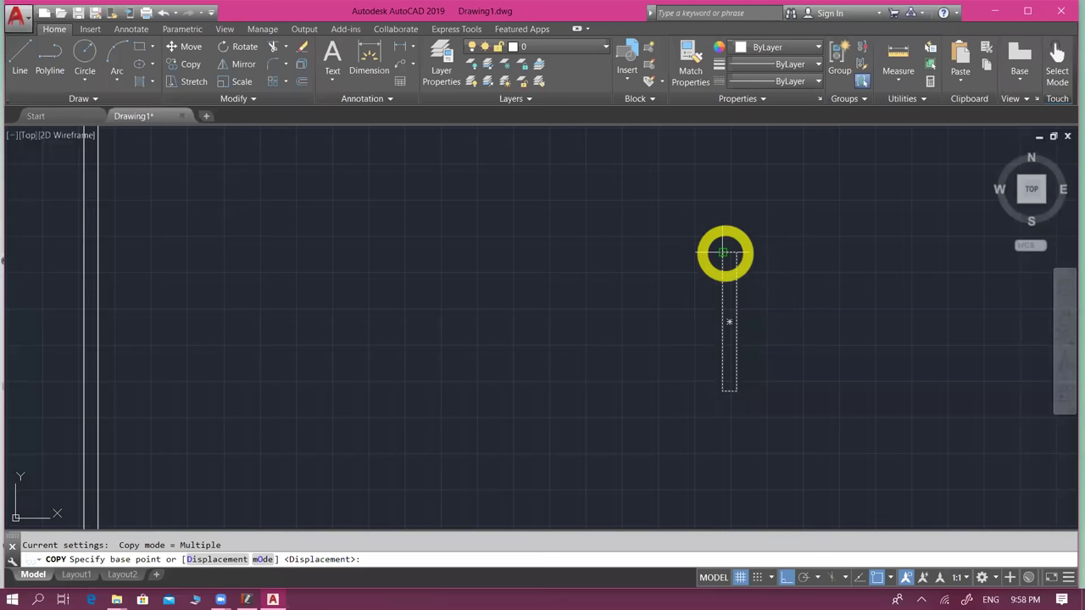
pyautogui.click(725, 252)
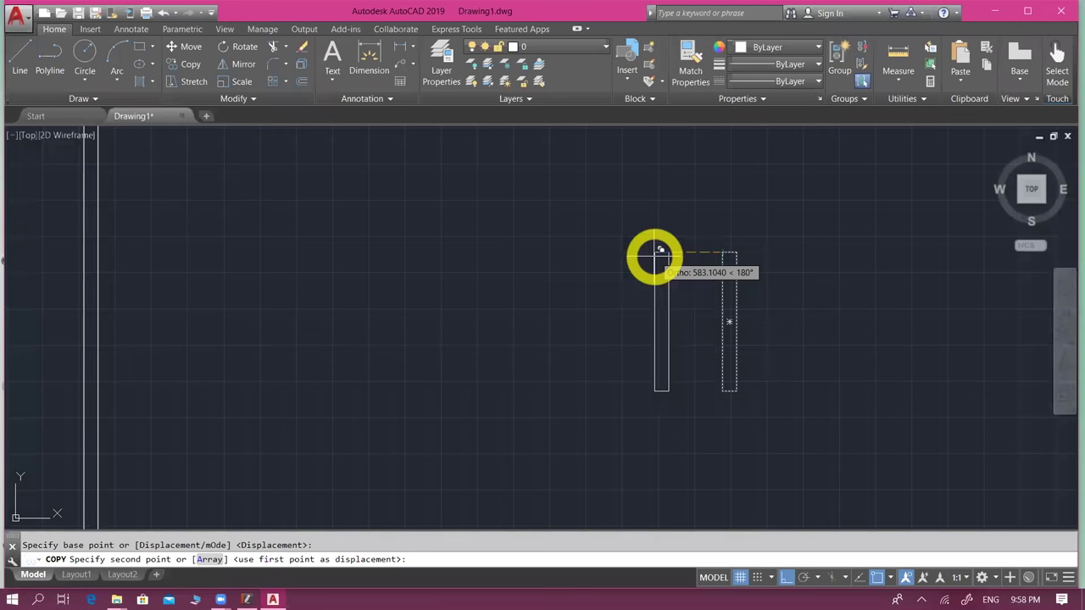
pyautogui.click(660, 251)
pyautogui.click(600, 251)
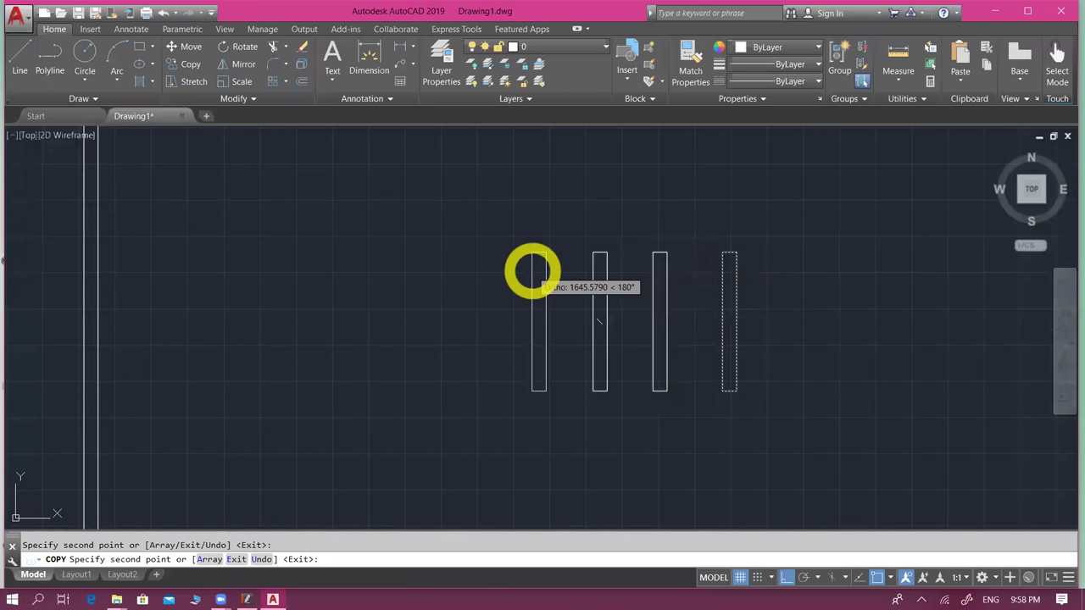
pyautogui.click(534, 270)
pyautogui.click(458, 267)
pyautogui.click(402, 264)
pyautogui.click(333, 257)
pyautogui.click(315, 255)
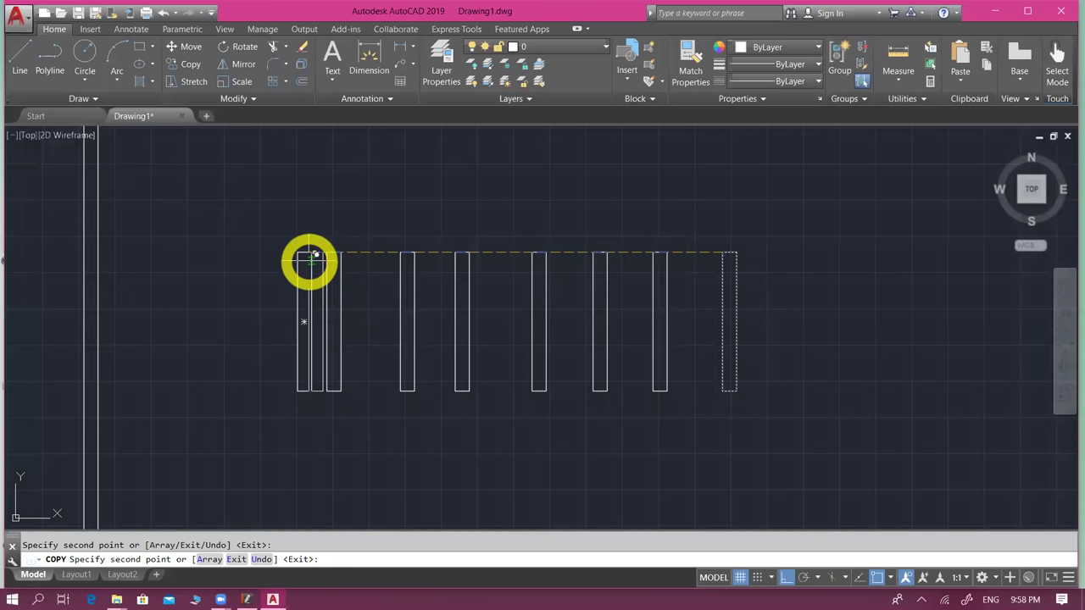
pyautogui.hotkey('ctrl', 'z')
pyautogui.hotkey('ctrl', 'z')
pyautogui.hotkey('ctrl', 'z')
pyautogui.hotkey('ctrl', 'z')
pyautogui.hotkey('ctrl', 'z')
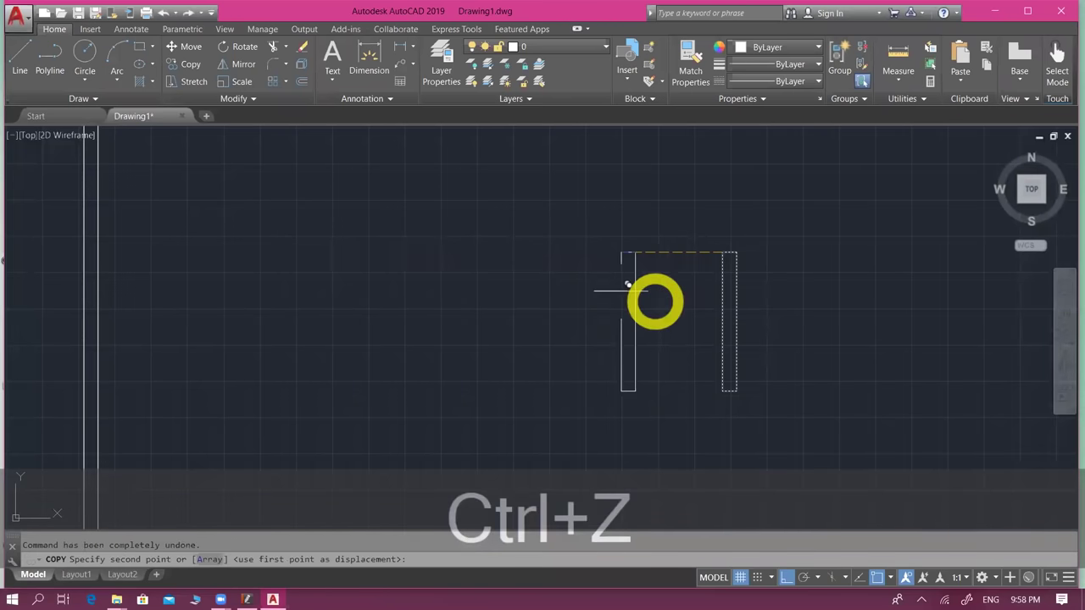
pyautogui.click(615, 265)
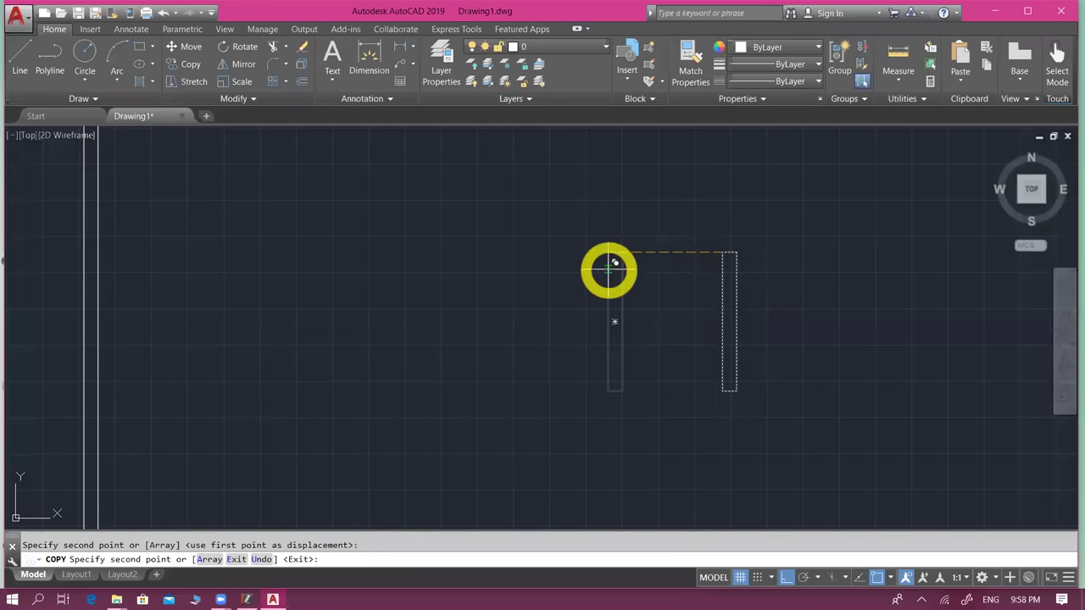
pyautogui.press('Escape')
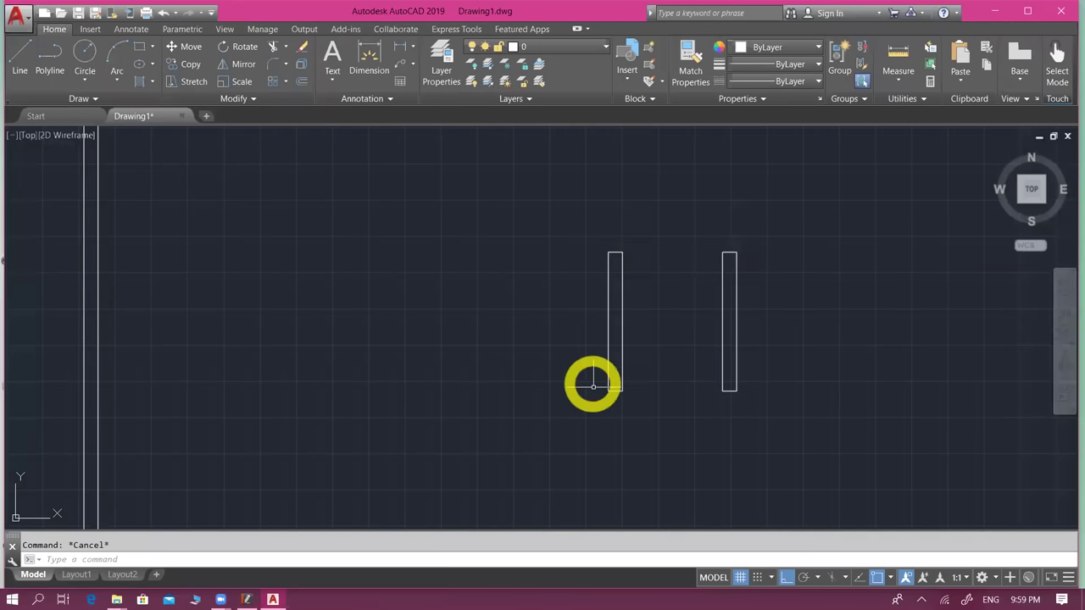
pyautogui.scroll(2, 593, 386)
# - Draw a diagonal line from the left rectangle's top-right corner to its bottom-left corner
pyautogui.moveTo(658, 278); pyautogui.dragTo(656, 309, button='middle')
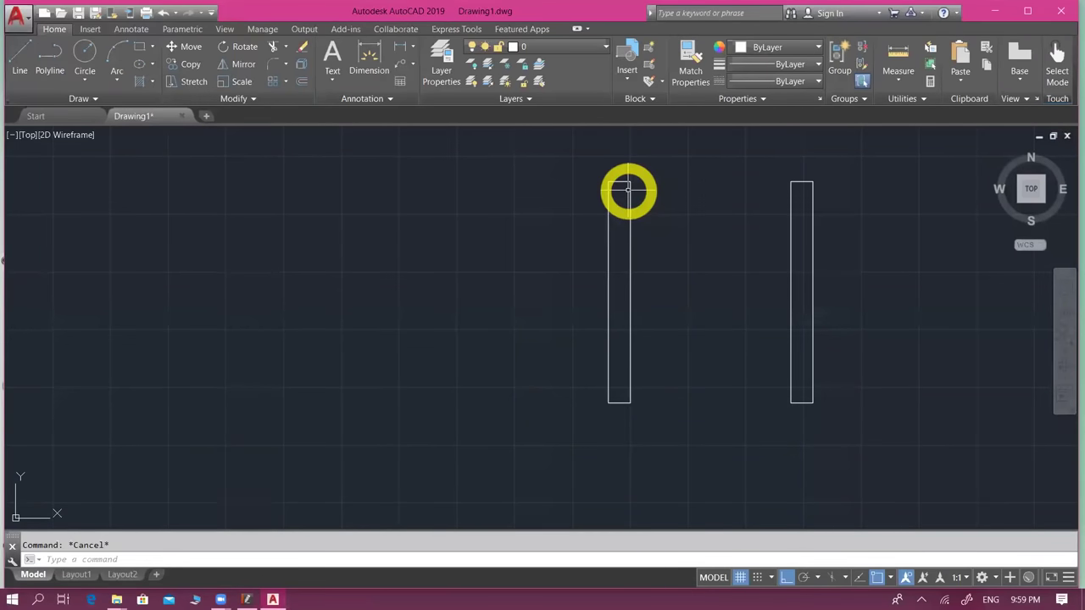
pyautogui.press('l')
pyautogui.press('Return')
pyautogui.click(629, 183)
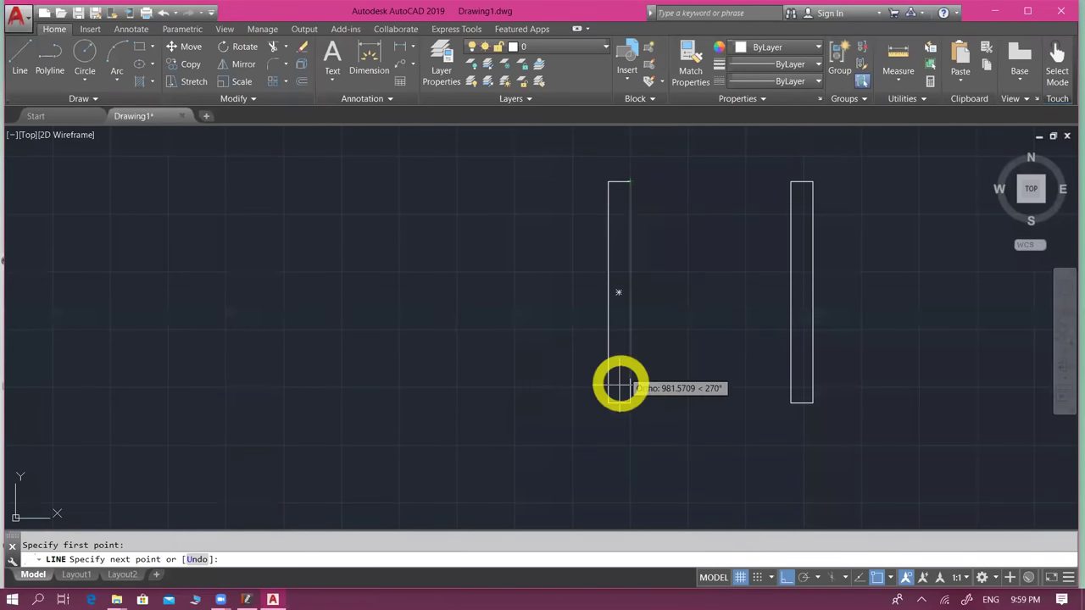
pyautogui.click(608, 401)
pyautogui.press('Escape')
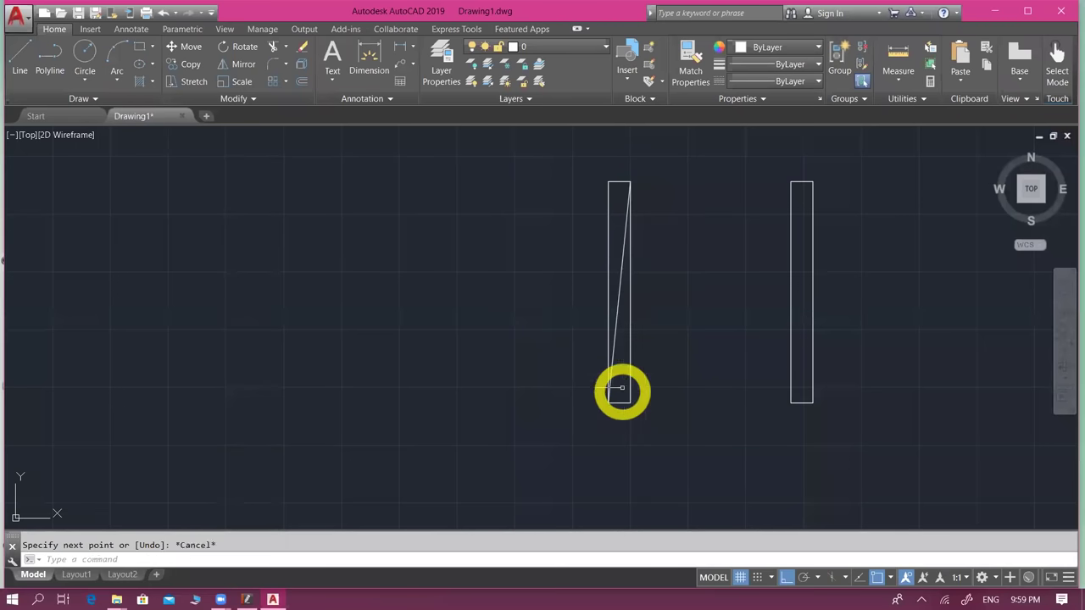
# - Turn on object snap tracking with F11 and adjust the view around the rectangles
pyautogui.scroll(2, 626, 289)
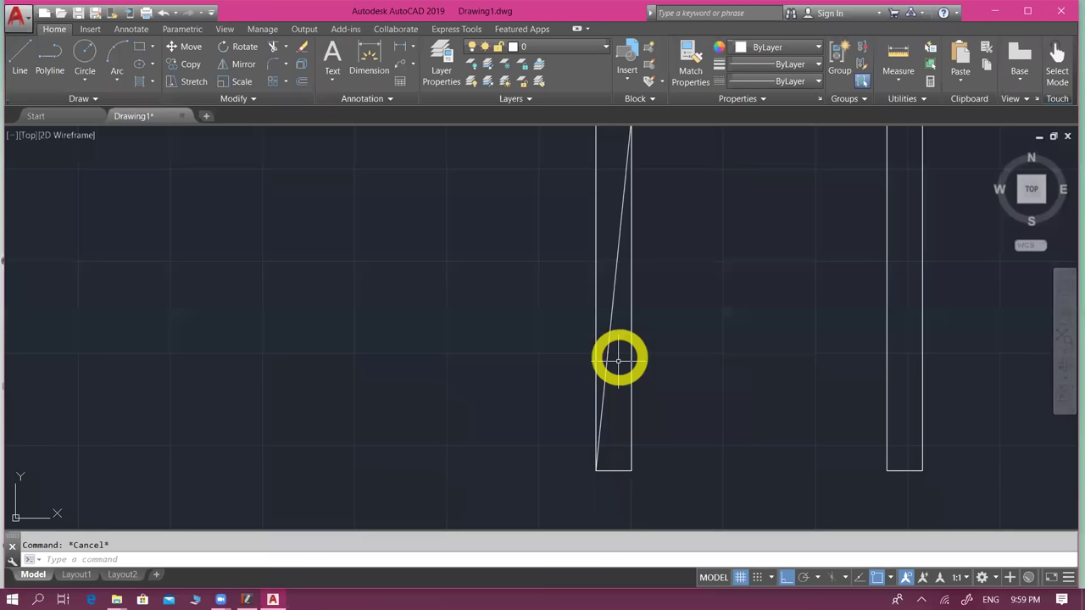
pyautogui.press('F11')
pyautogui.moveTo(624, 205)
pyautogui.mouseDown()
pyautogui.moveTo(606, 327)
pyautogui.moveTo(630, 231)
pyautogui.moveTo(629, 160)
pyautogui.mouseUp()
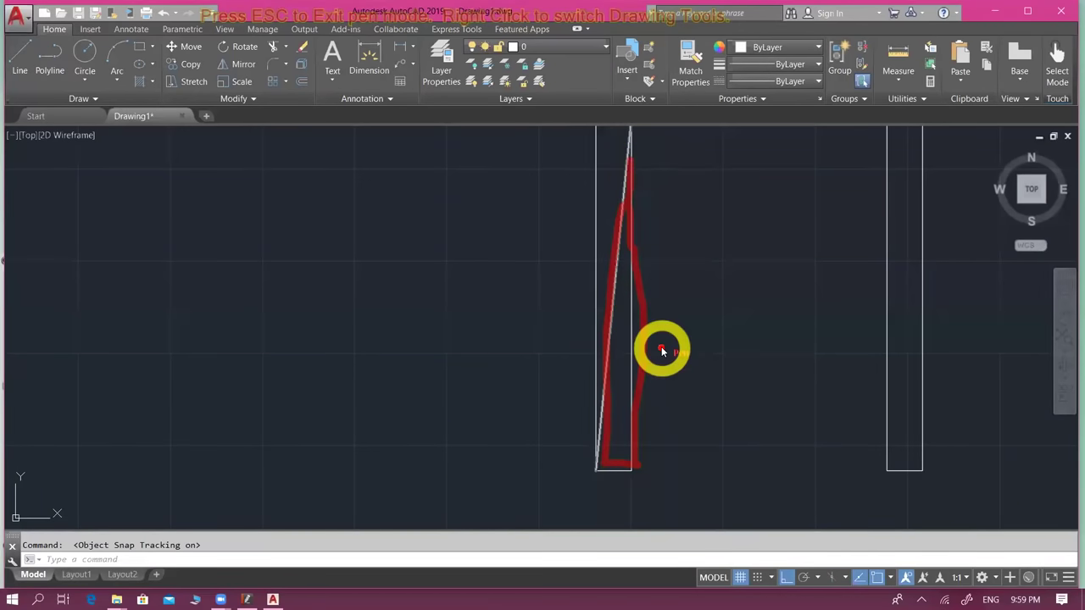
pyautogui.press('Escape')
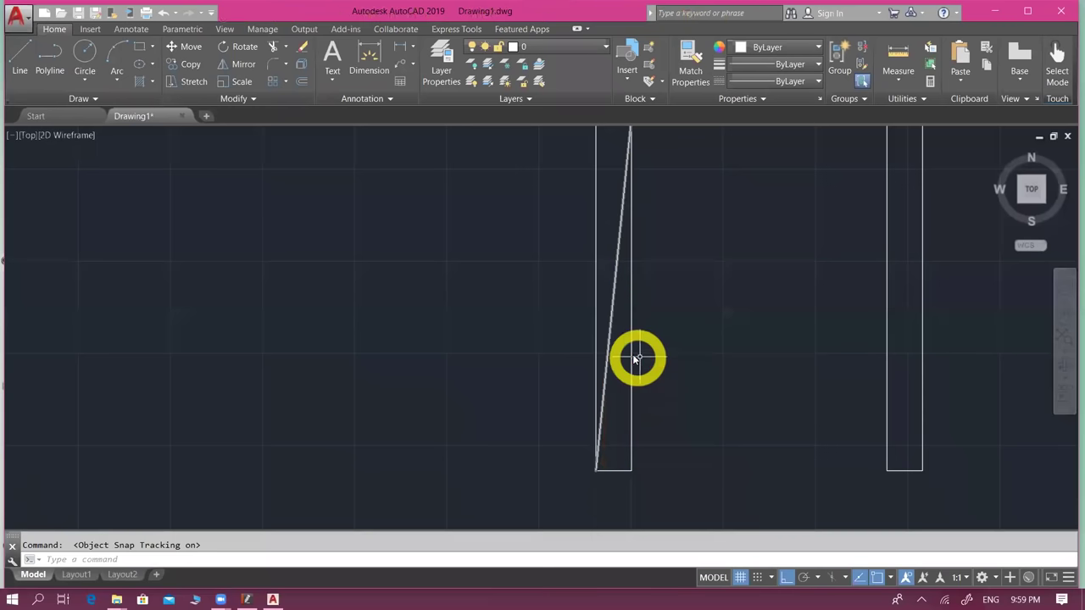
pyautogui.scroll(-2, 633, 354)
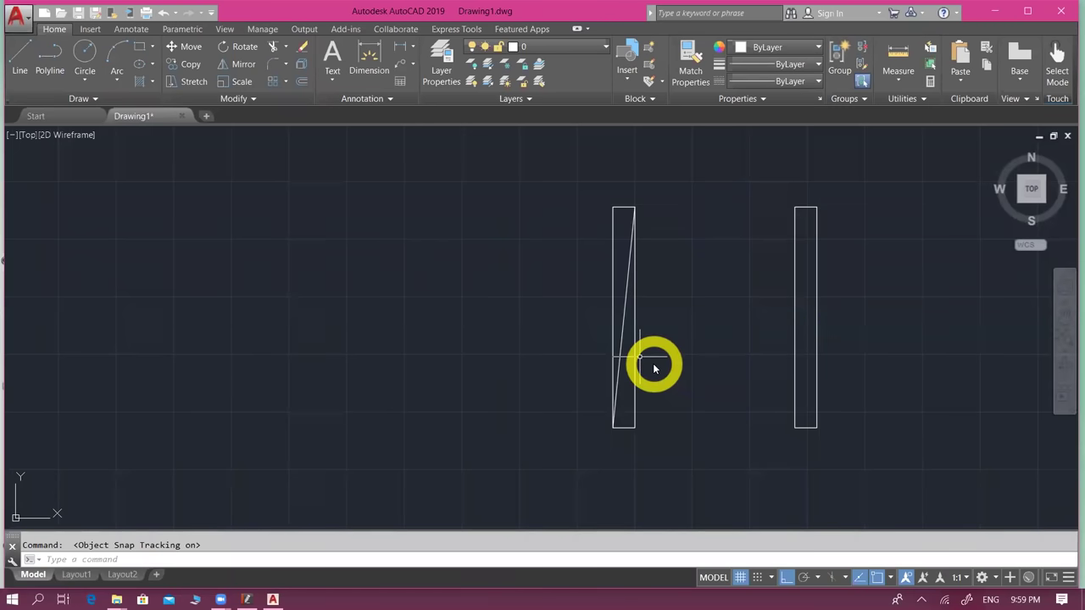
# - Hatch the triangle below the diagonal with a SOLID fill after trying ANSI32 and other patterns
pyautogui.press('Escape')
pyautogui.write('h')
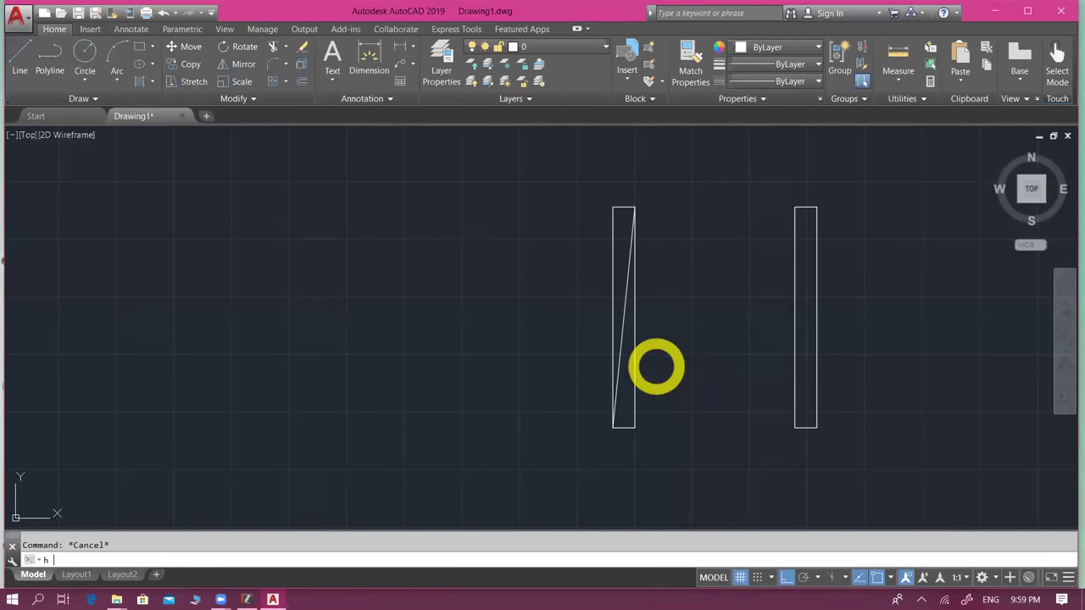
pyautogui.press('Return')
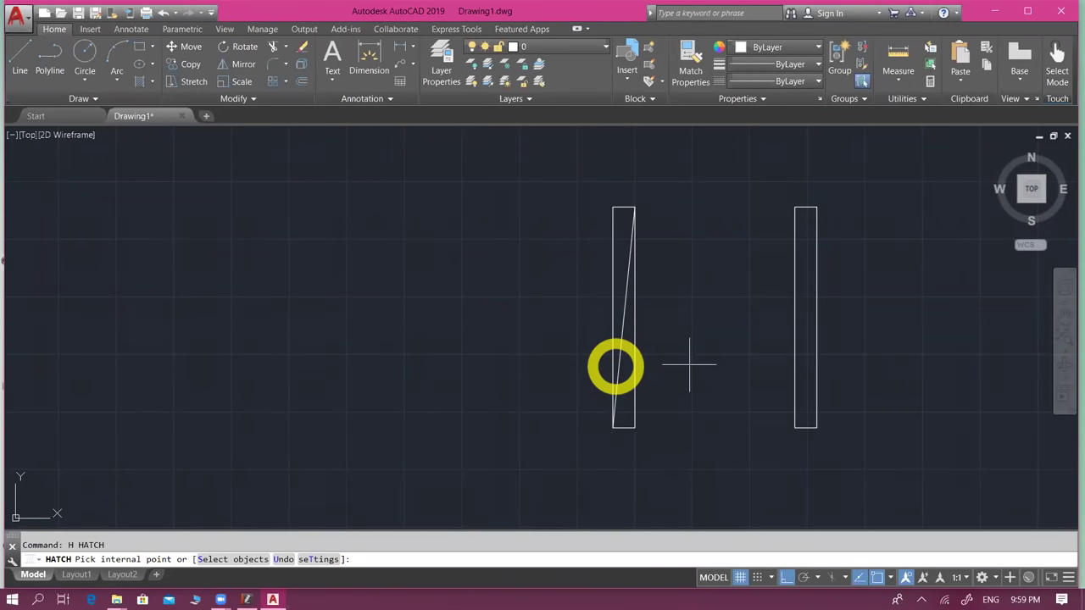
pyautogui.scroll(2, 615, 366)
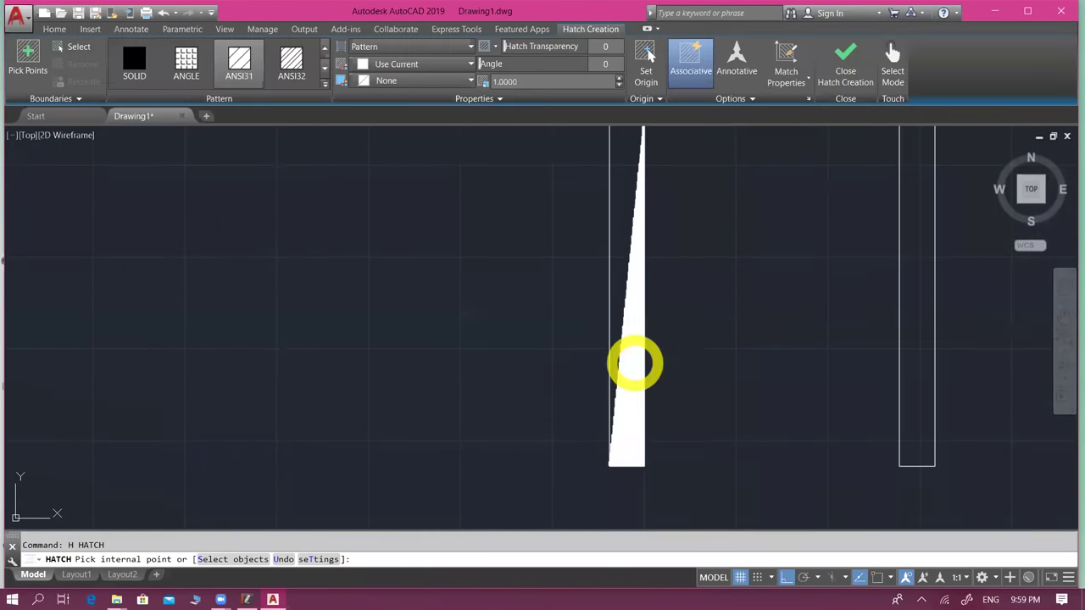
pyautogui.scroll(-2, 632, 274)
pyautogui.click(138, 75)
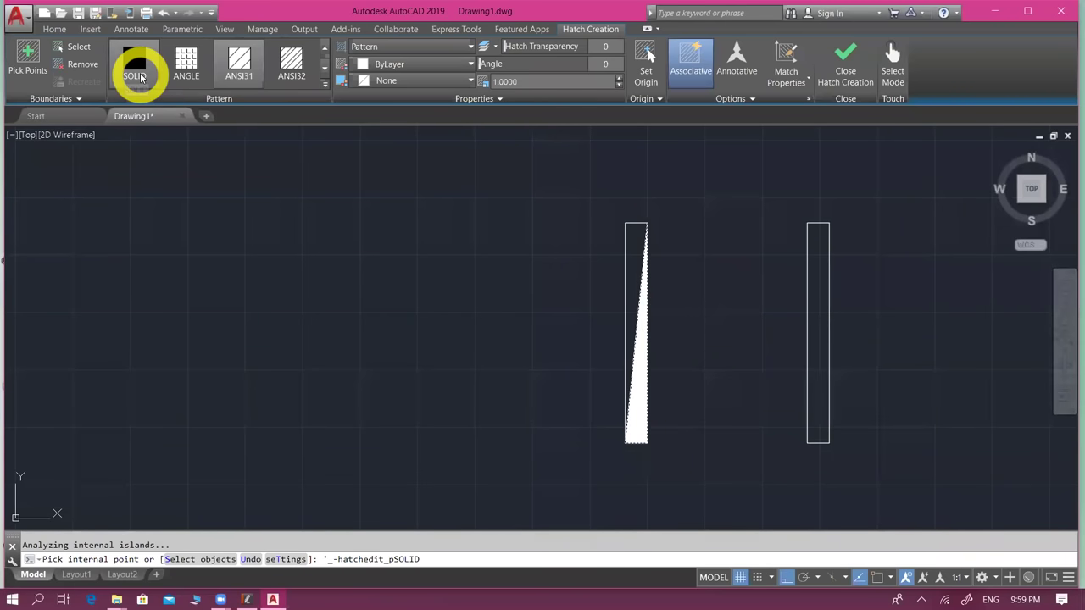
pyautogui.doubleClick(291, 67)
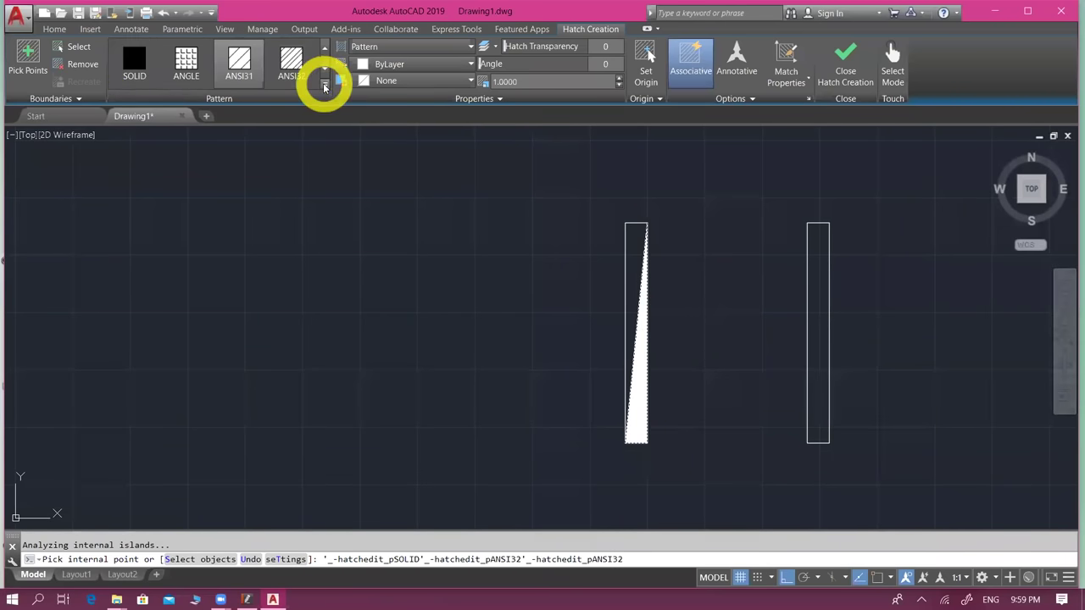
pyautogui.click(324, 85)
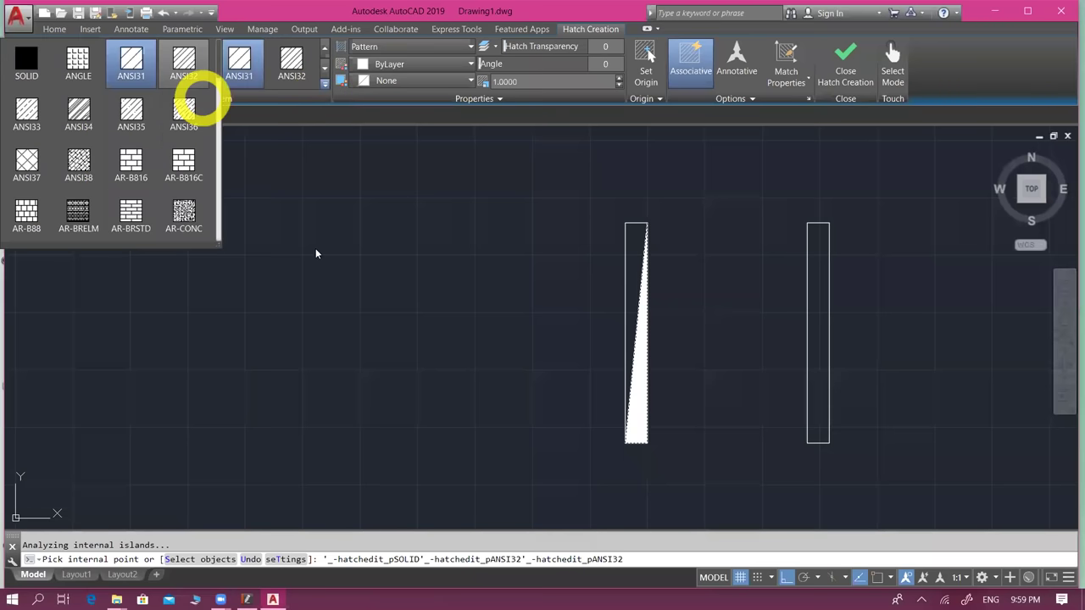
pyautogui.click(705, 333)
pyautogui.click(634, 332)
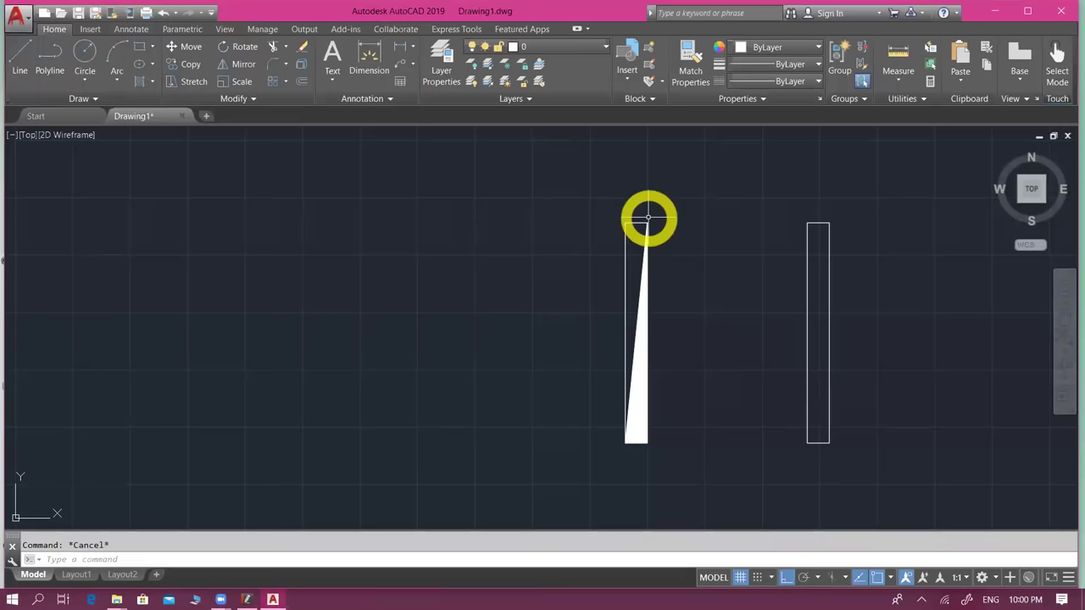
# - Window-select the left strip with its solid wedge and start a block definition with B
pyautogui.scroll(-2, 610, 222)
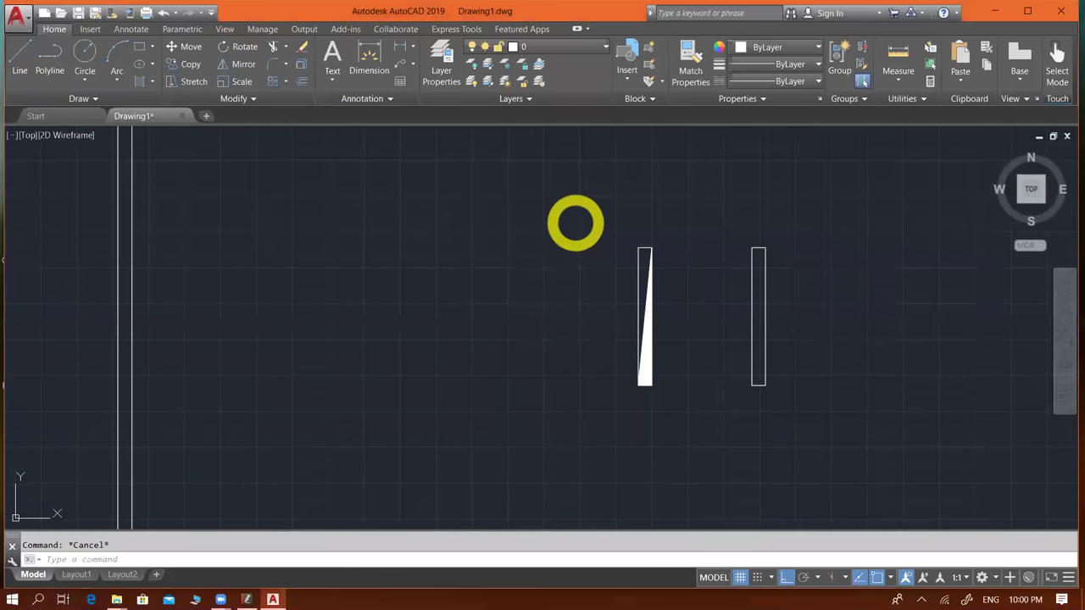
pyautogui.click(575, 223)
pyautogui.click(696, 423)
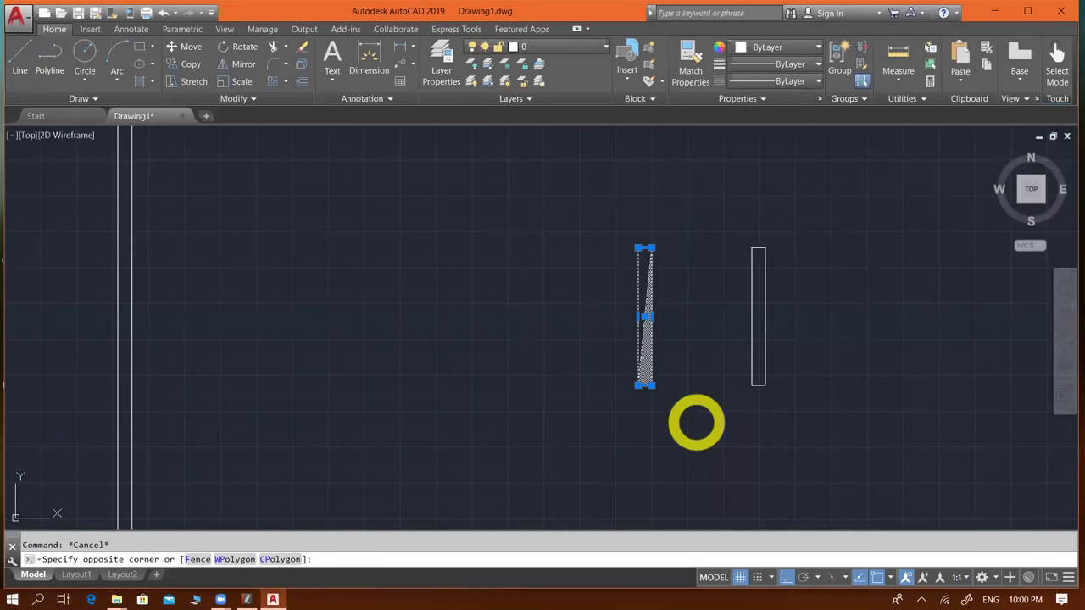
pyautogui.click(670, 407)
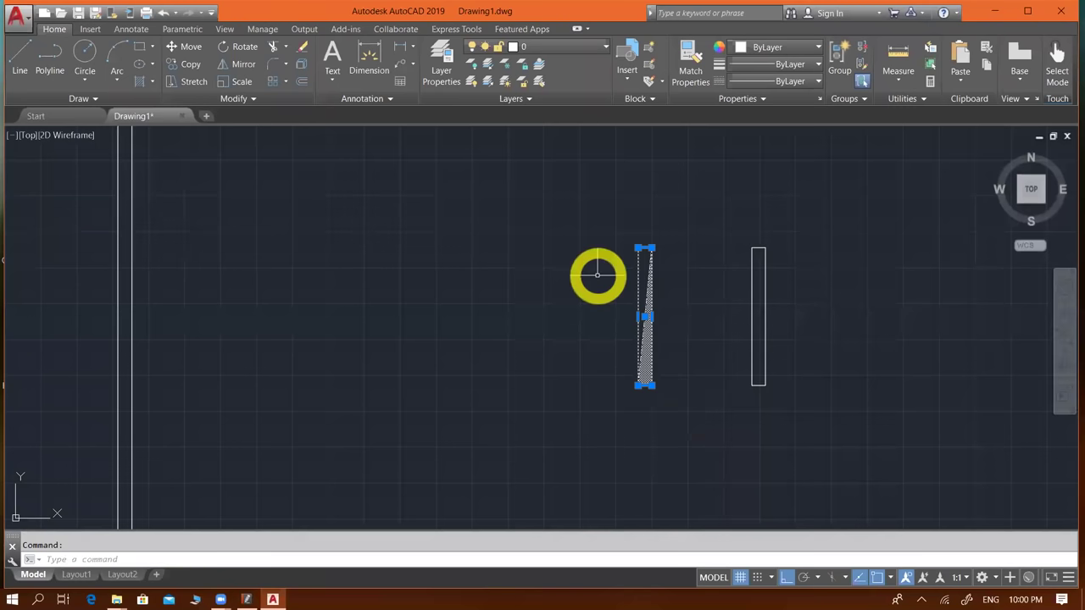
pyautogui.write('b')
pyautogui.press('Return')
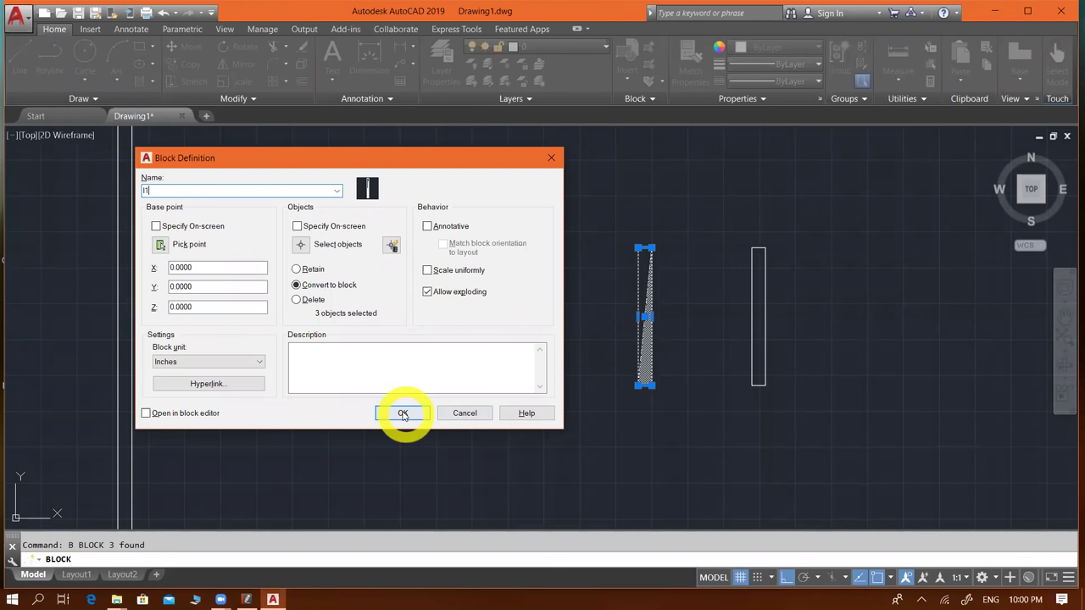
# - Create block 'l1' with its base point at the strip's left-side midpoint, then select it to check
pyautogui.click(174, 245)
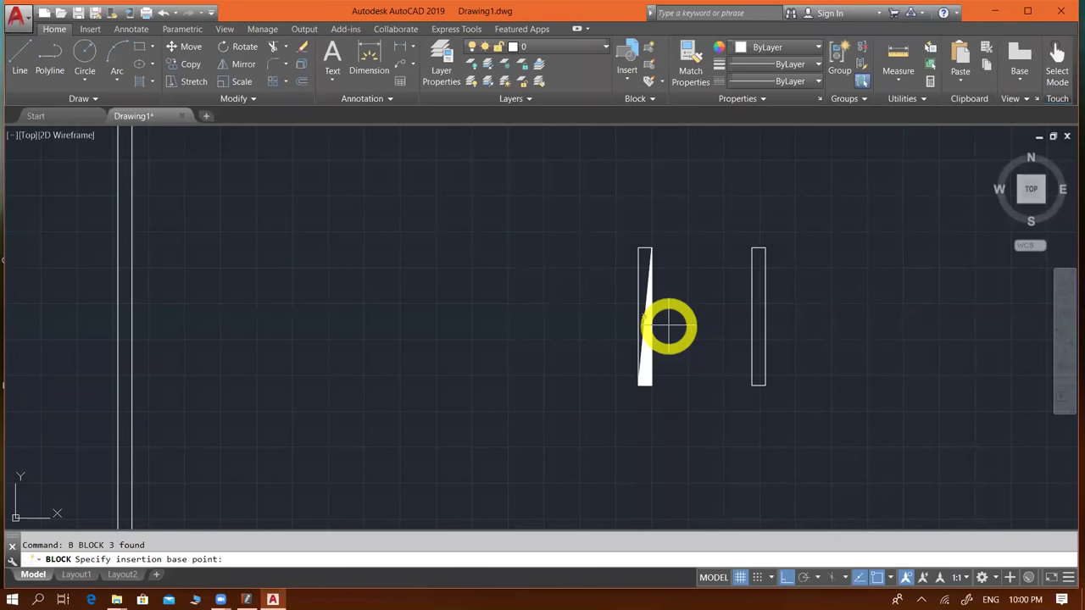
pyautogui.scroll(2, 670, 324)
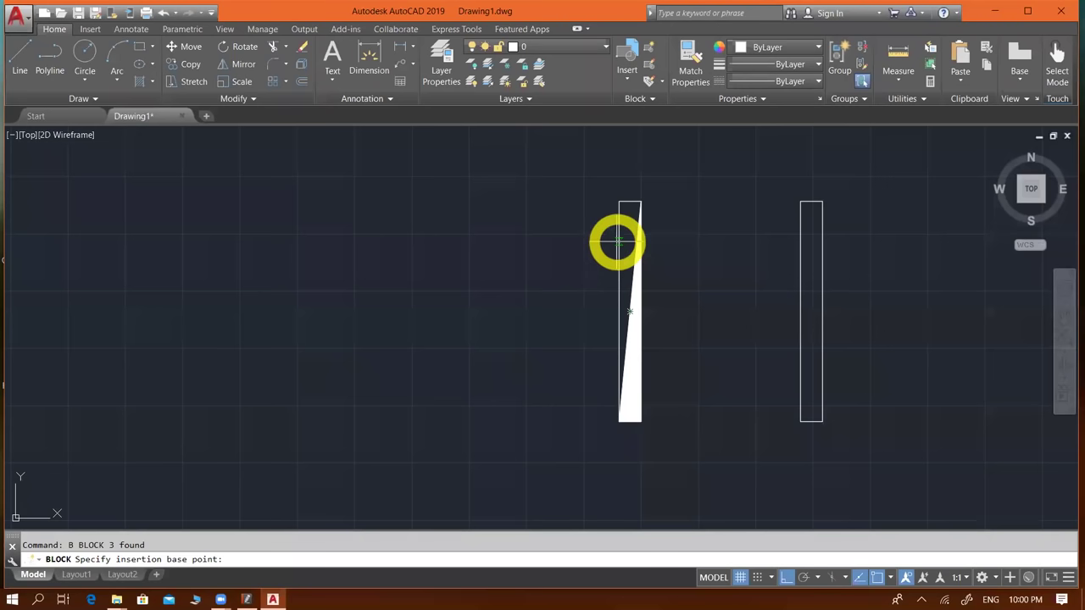
pyautogui.scroll(4, 619, 280)
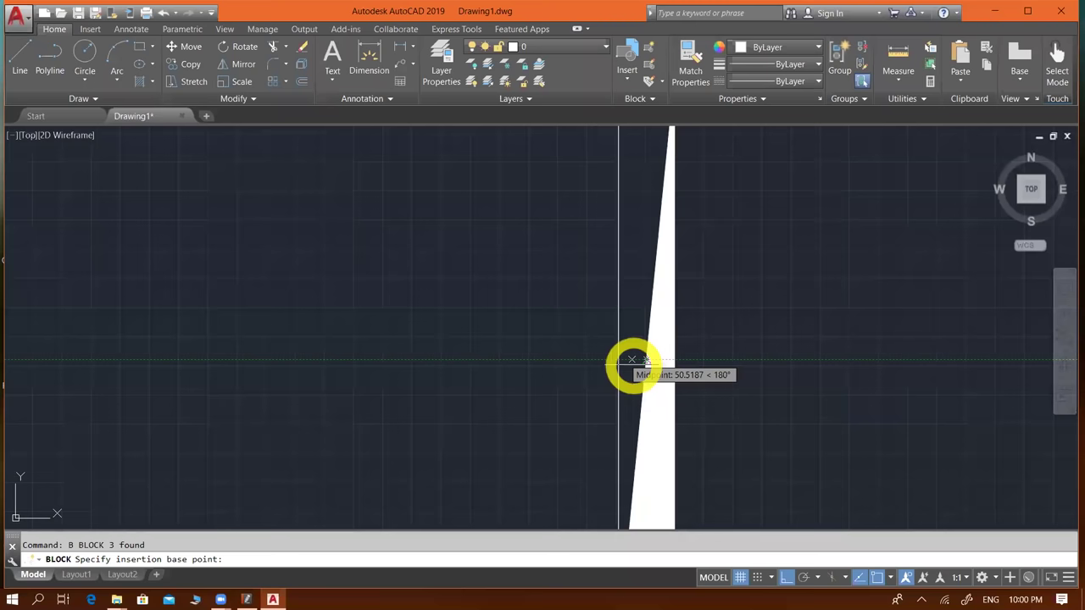
pyautogui.click(631, 360)
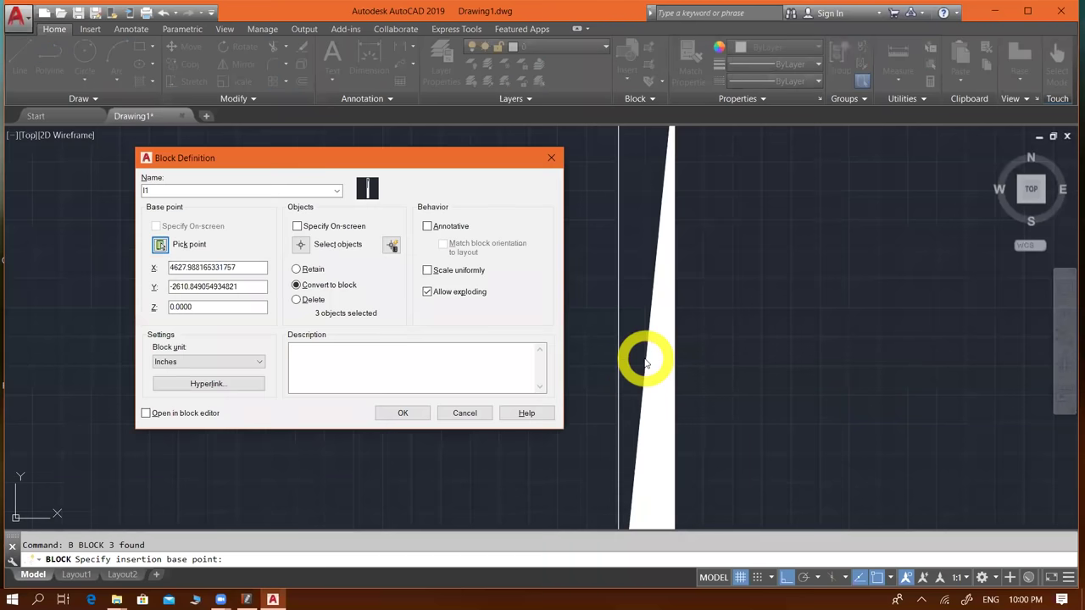
pyautogui.click(403, 413)
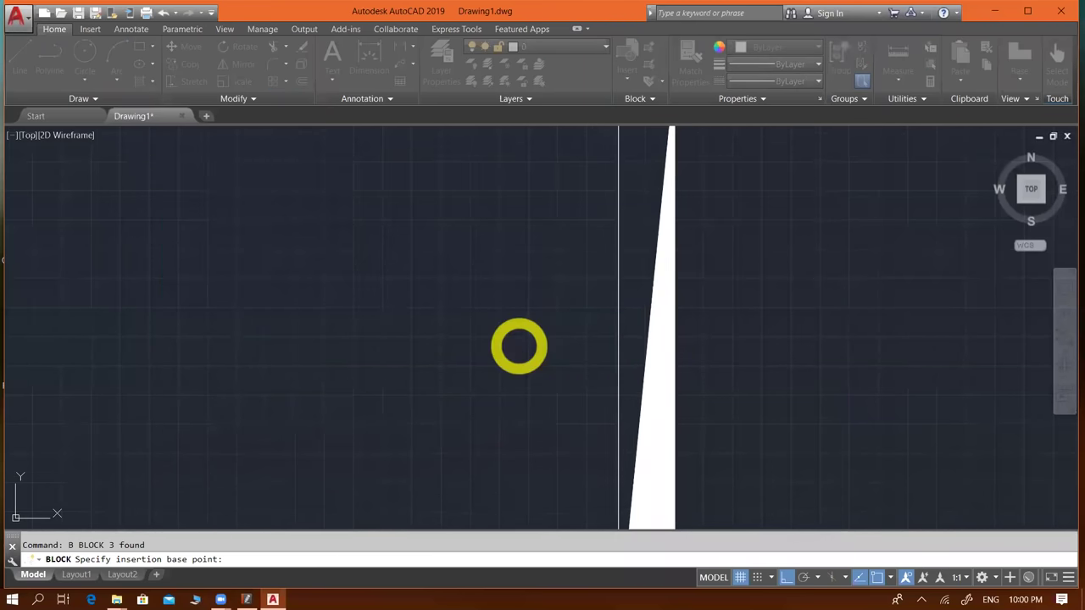
pyautogui.scroll(-3, 577, 292)
pyautogui.scroll(-2, 615, 317)
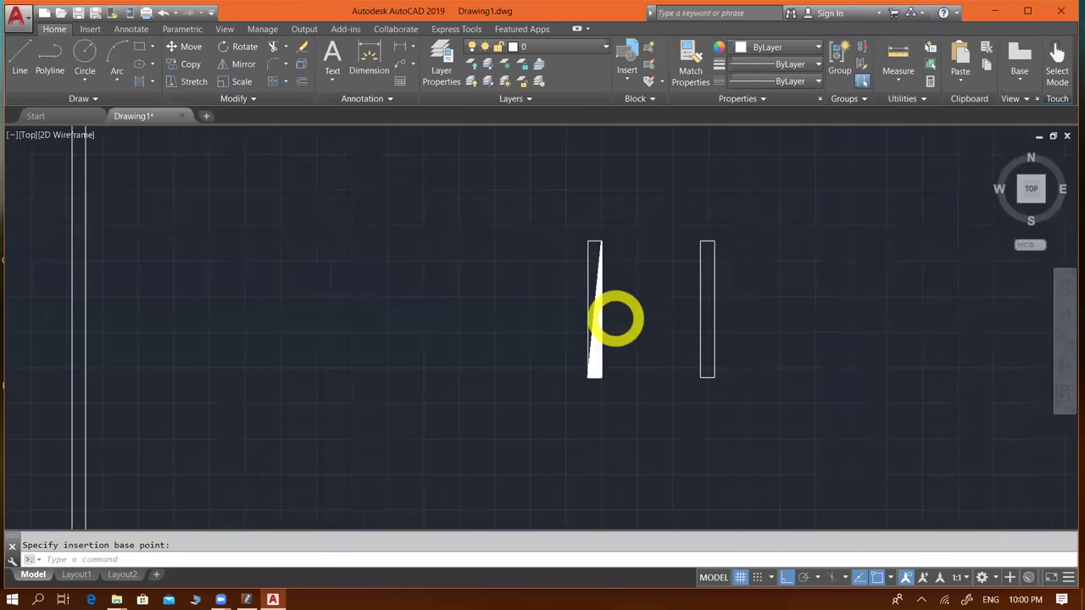
pyautogui.scroll(2, 606, 303)
pyautogui.click(603, 282)
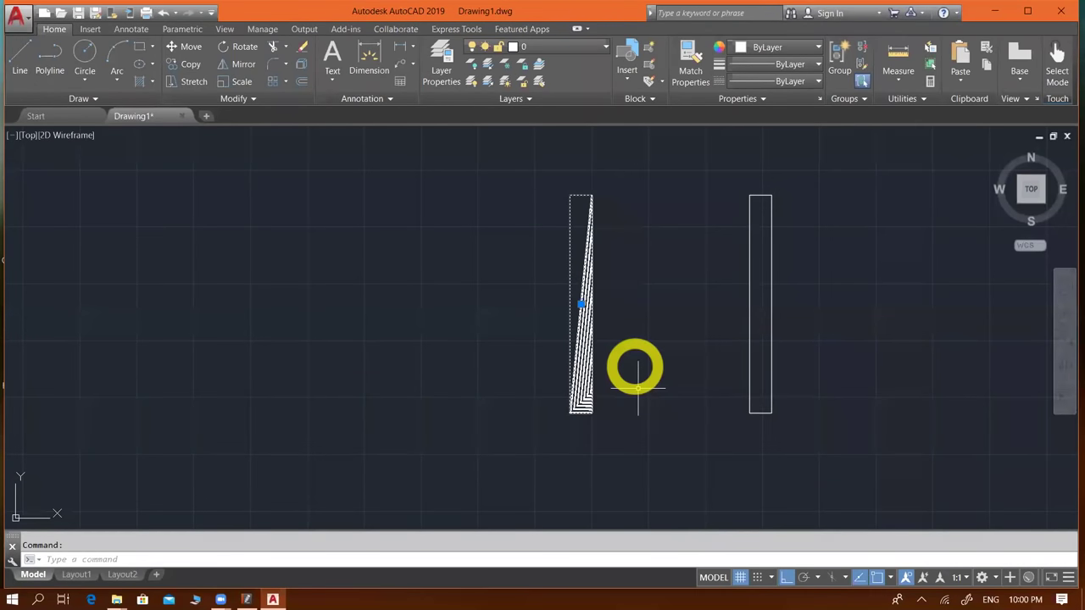
# - Make the right rectangle a block named 'd2' with its base point at the rectangle's centre
pyautogui.press('Escape')
pyautogui.click(691, 163)
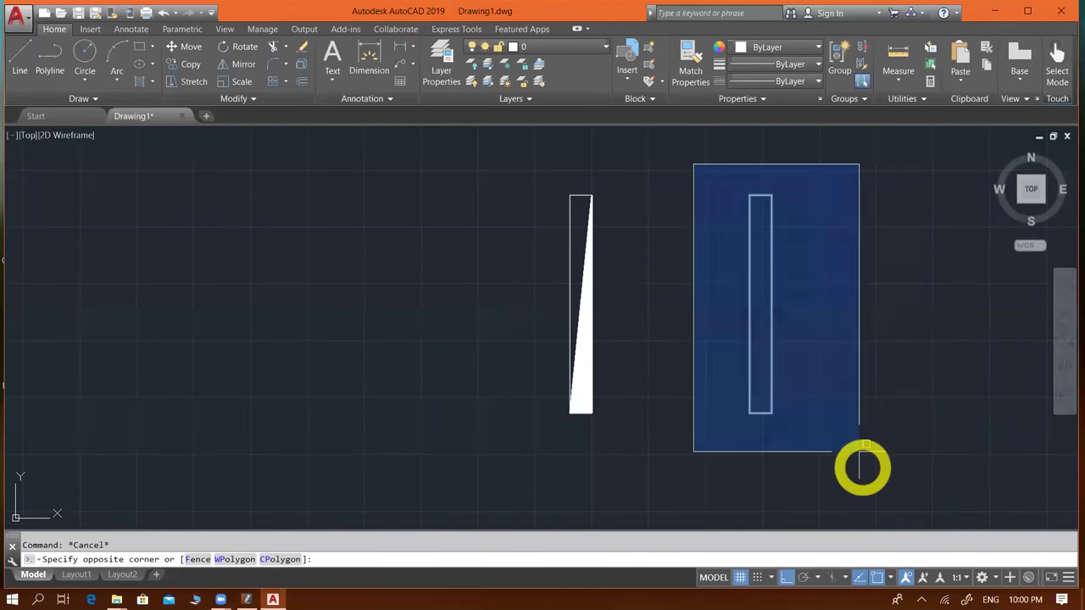
pyautogui.click(866, 470)
pyautogui.write('b')
pyautogui.press('Return')
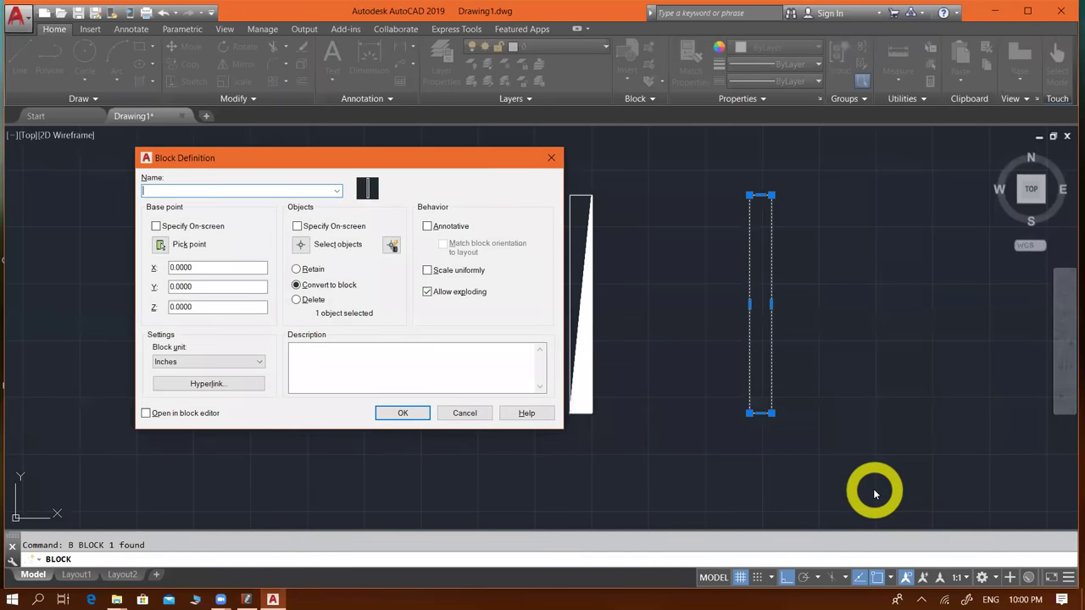
pyautogui.write('d')
pyautogui.write('2')
pyautogui.click(160, 245)
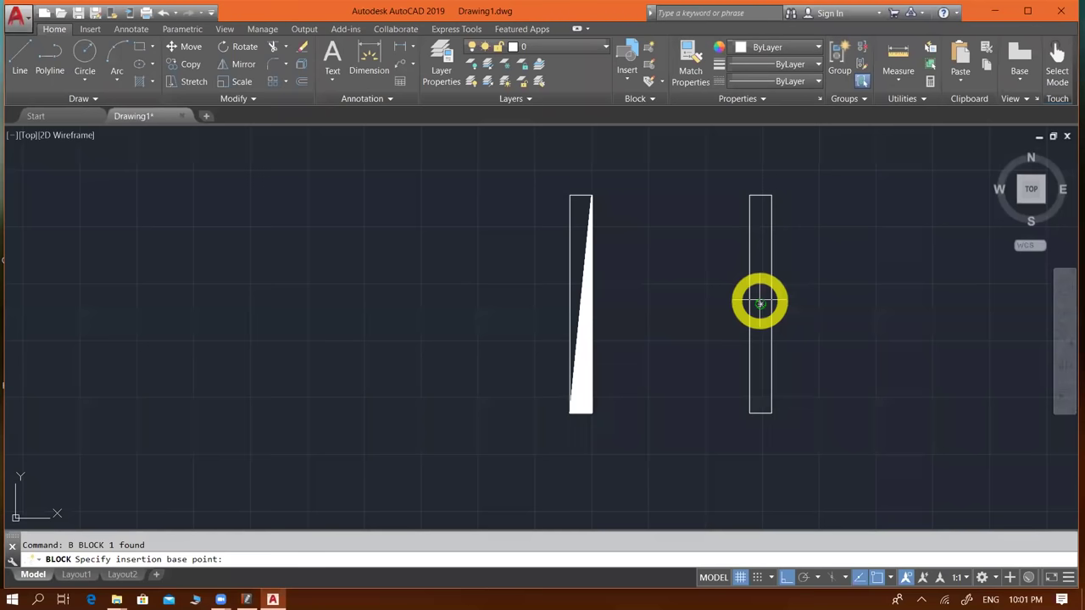
pyautogui.click(761, 304)
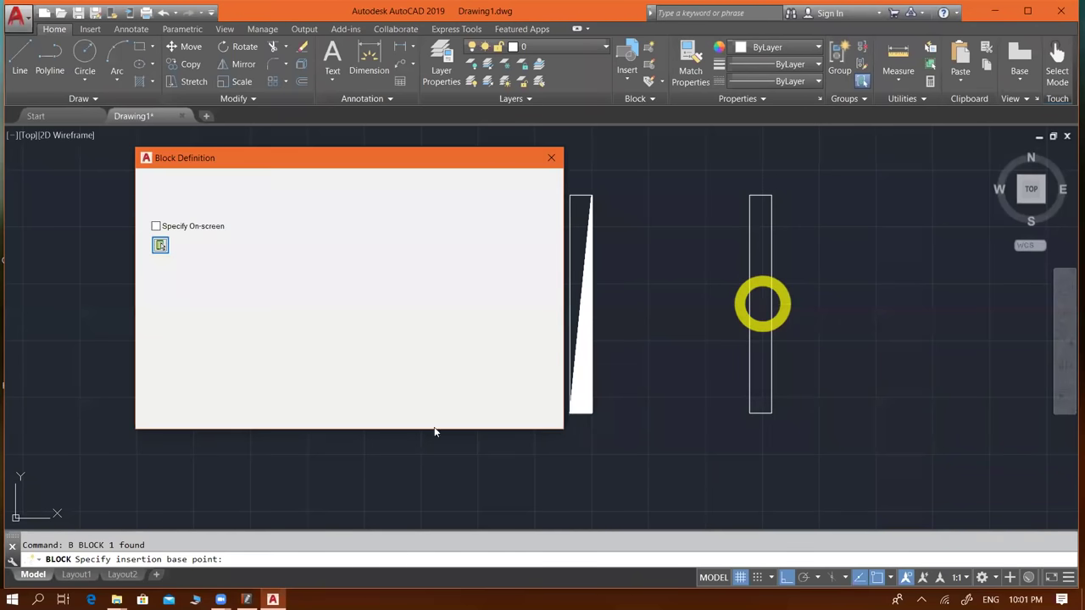
pyautogui.click(396, 414)
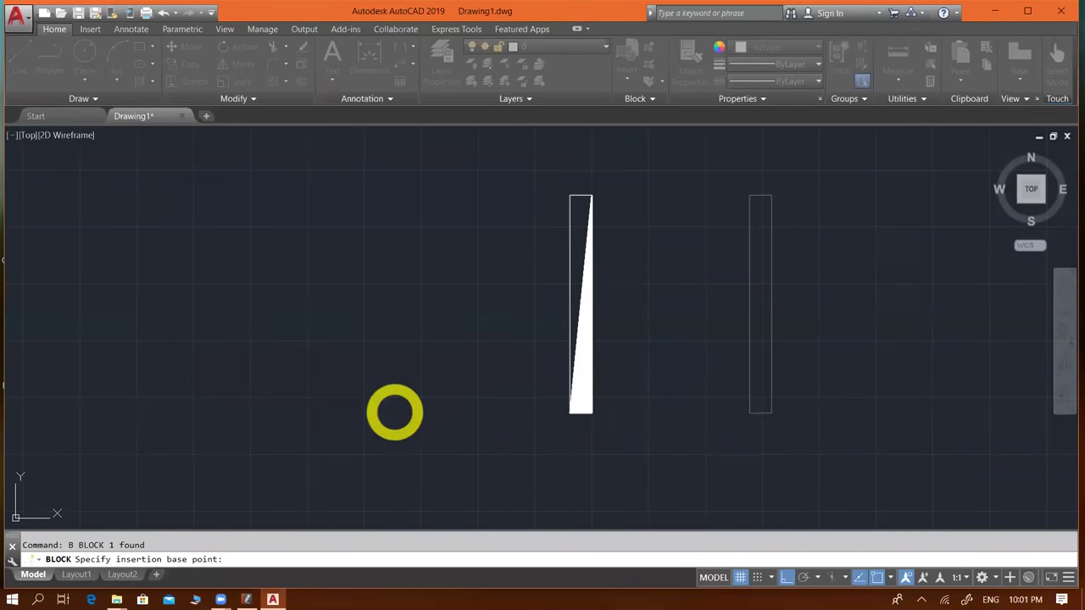
# - Select the right and left blocks to verify them, then clear the selection and reframe the view
pyautogui.click(749, 346)
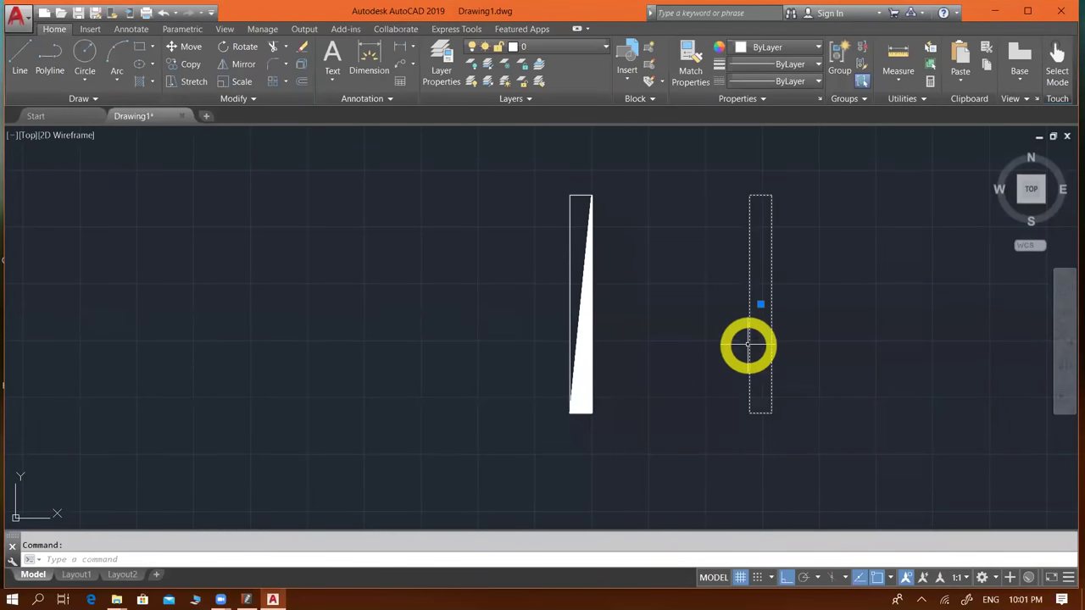
pyautogui.press('Escape')
pyautogui.click(586, 319)
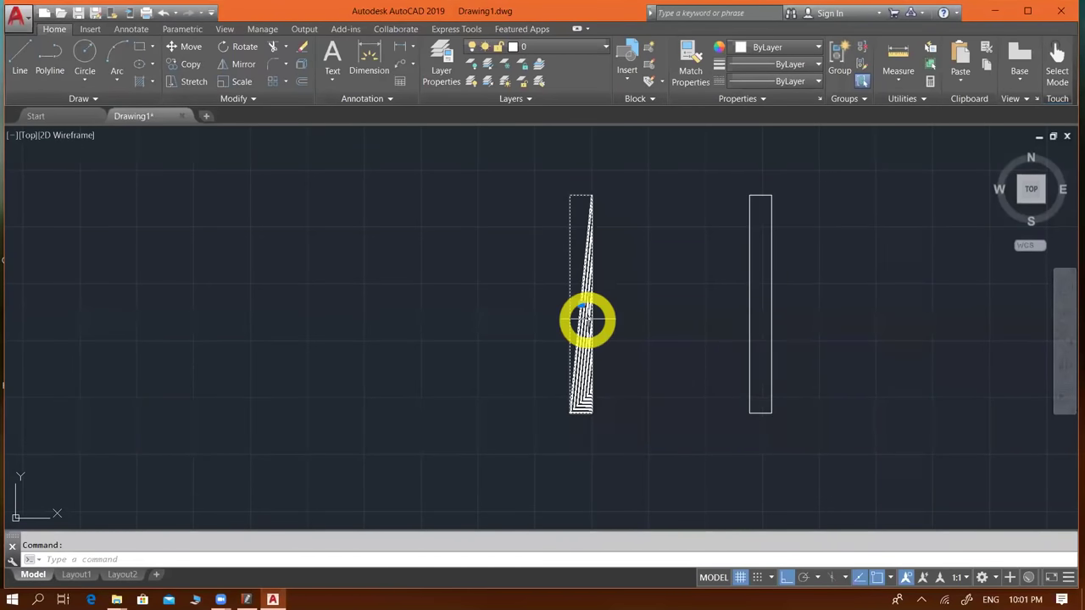
pyautogui.scroll(-2, 633, 373)
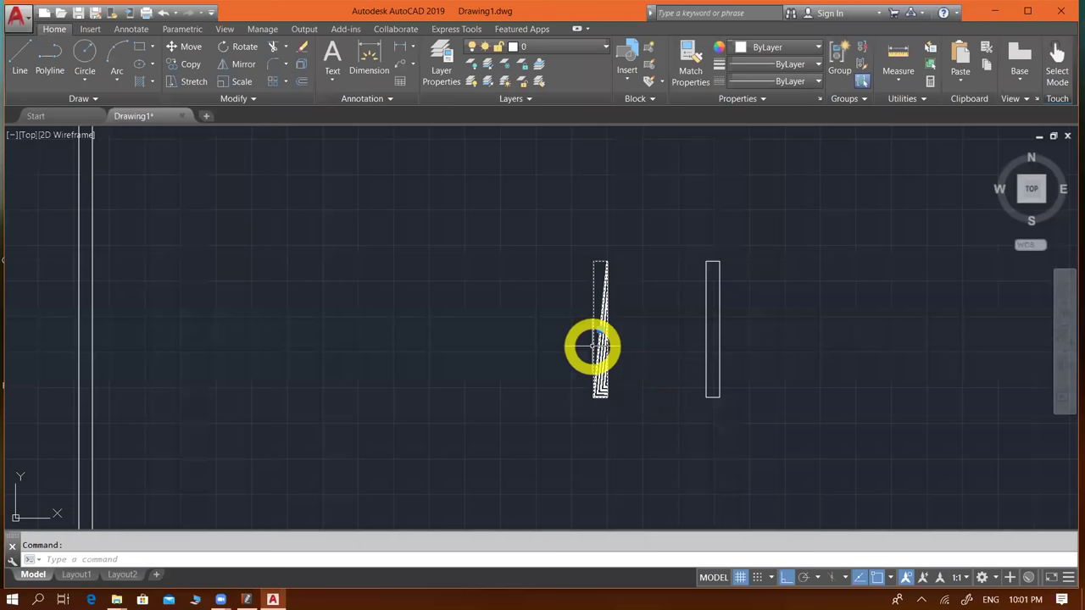
pyautogui.press('Escape')
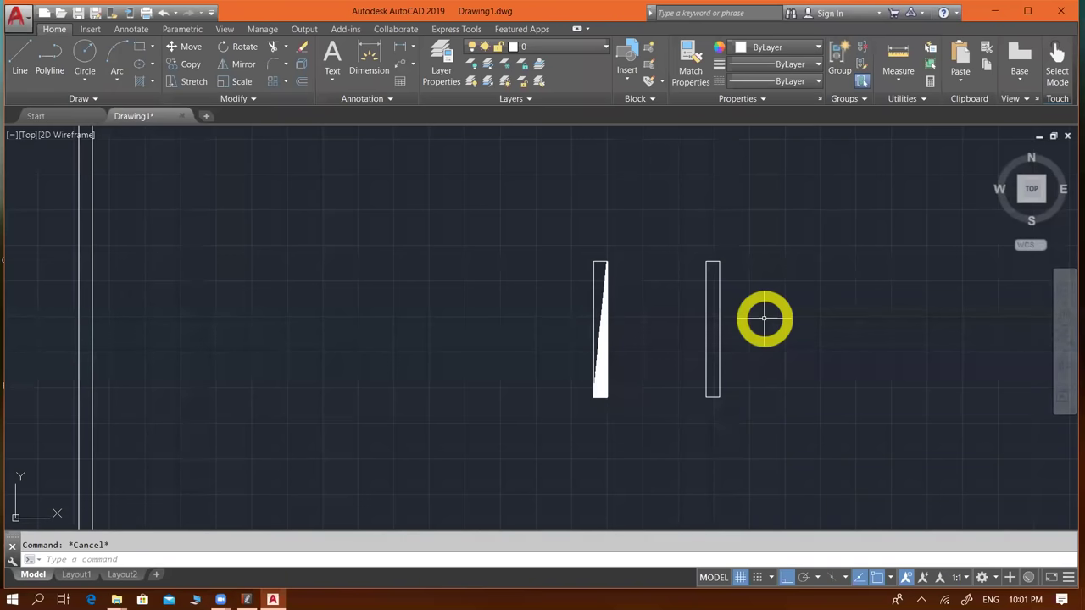
pyautogui.scroll(-2, 691, 380)
pyautogui.moveTo(757, 384); pyautogui.dragTo(773, 384, button='middle')
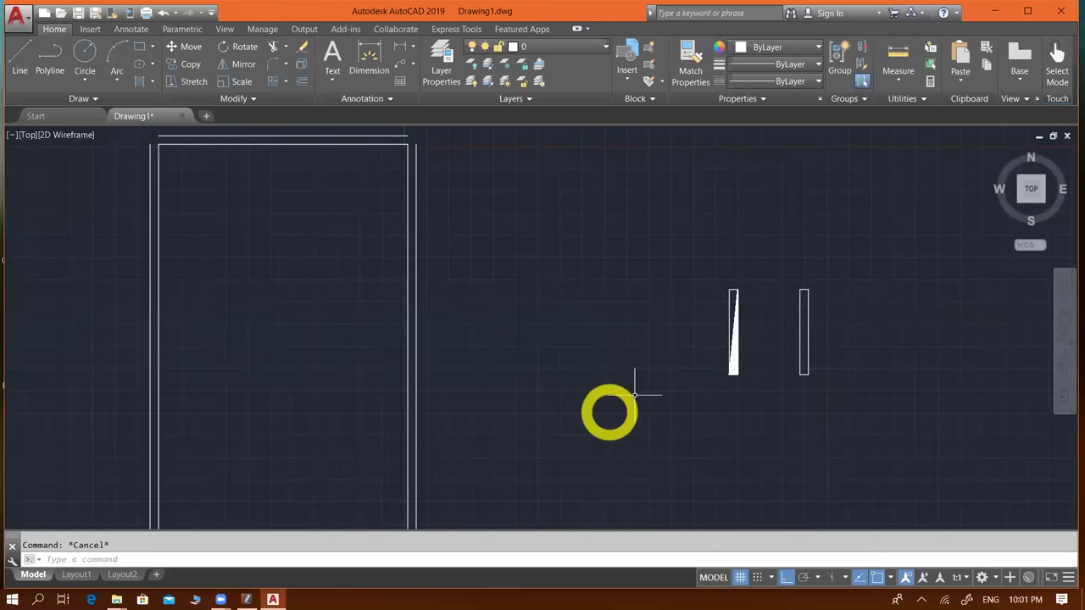
pyautogui.scroll(-2, 634, 394)
pyautogui.click(246, 599)
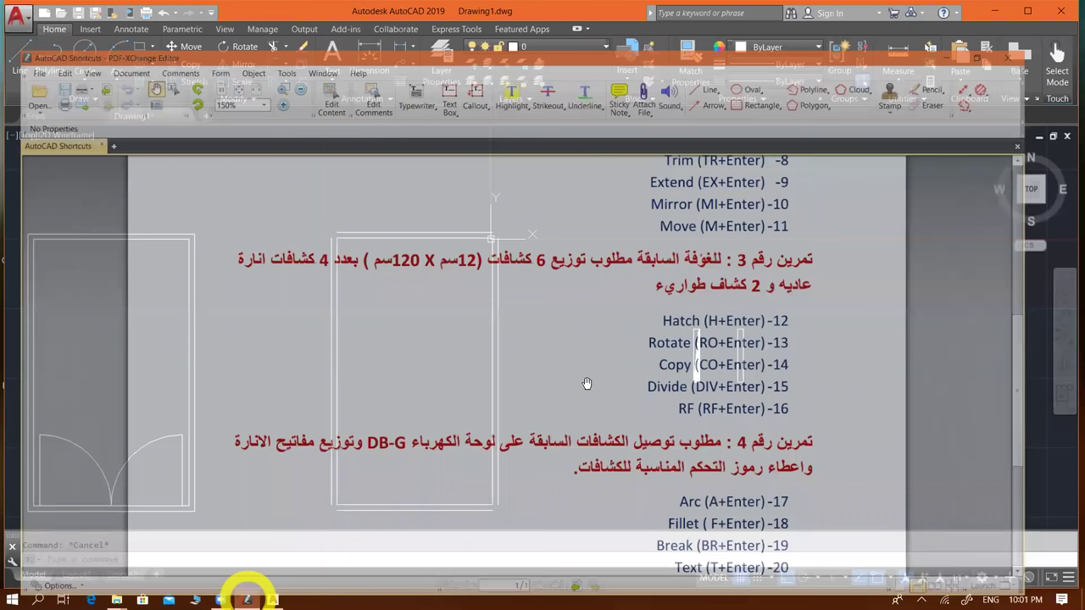
pyautogui.click(587, 383)
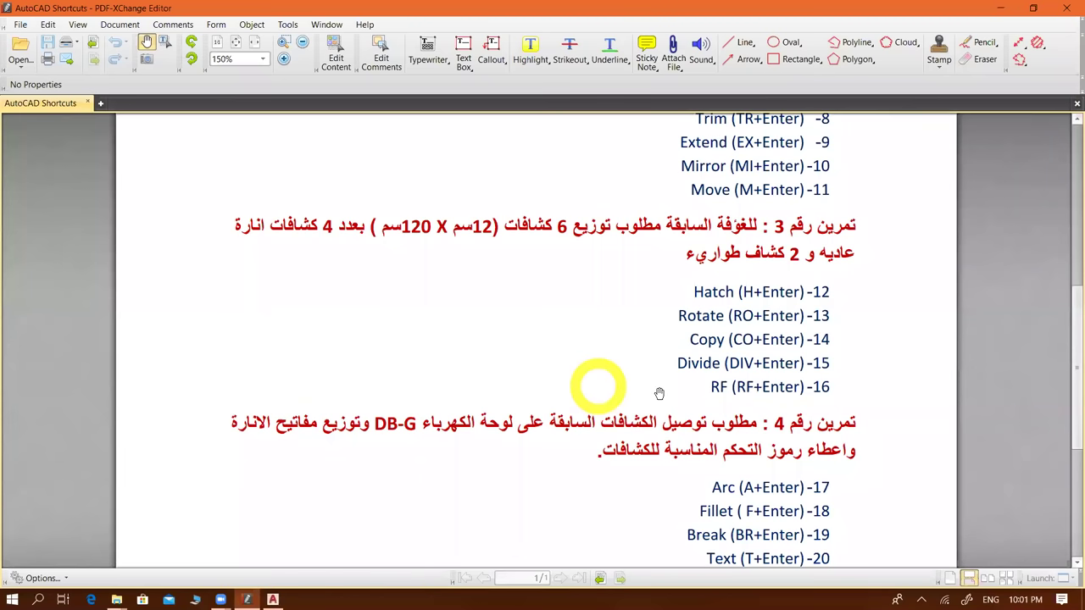
pyautogui.click(727, 365)
pyautogui.click(286, 240)
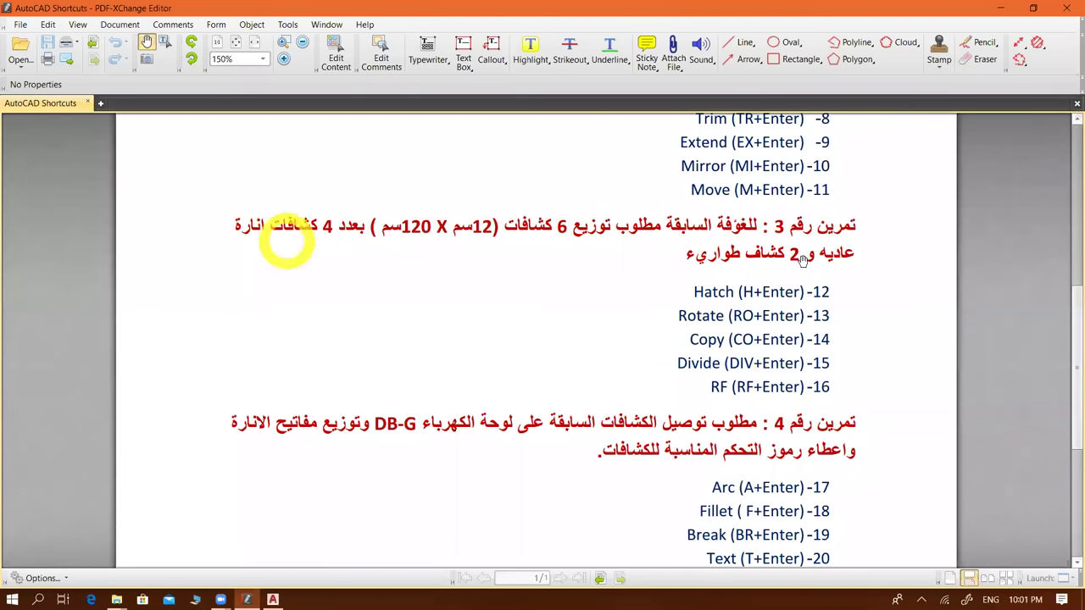
pyautogui.click(663, 254)
pyautogui.click(857, 266)
pyautogui.click(377, 240)
pyautogui.click(272, 237)
pyautogui.click(328, 239)
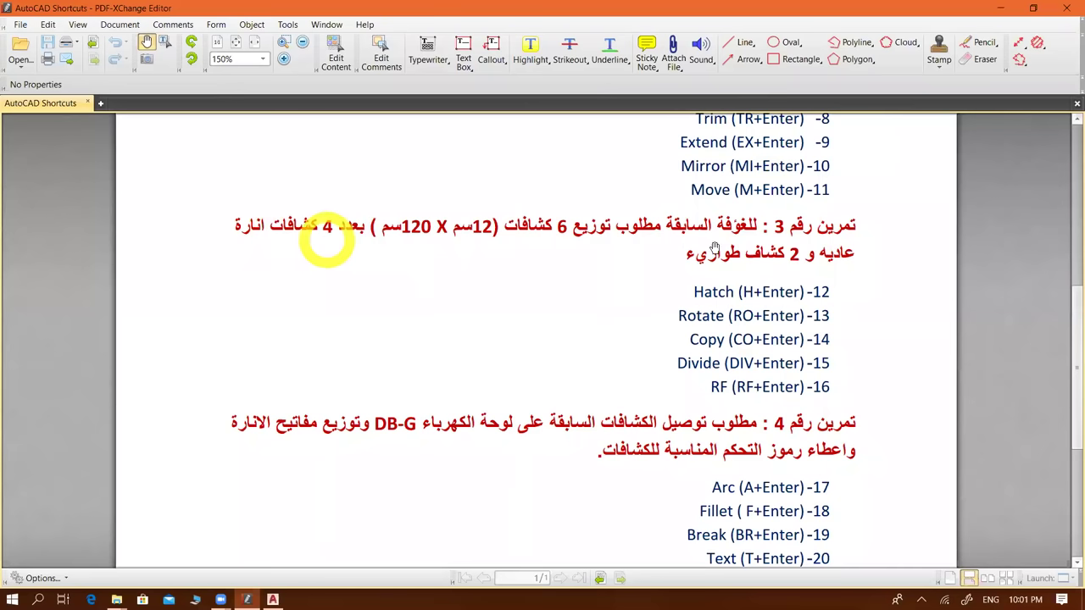
pyautogui.click(579, 251)
pyautogui.click(835, 240)
pyautogui.click(751, 266)
pyautogui.click(434, 412)
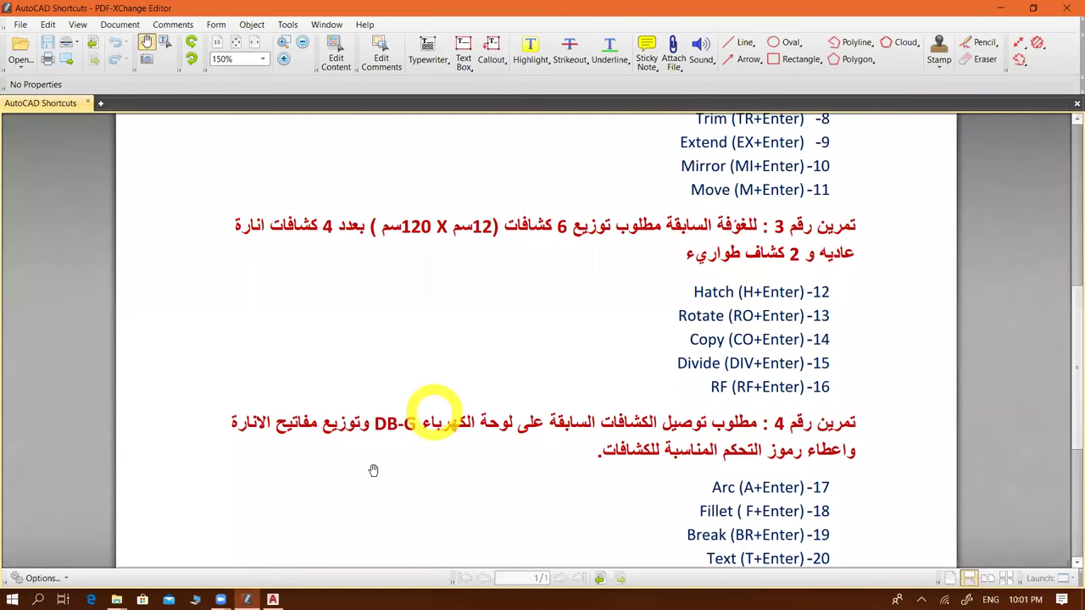
pyautogui.click(247, 599)
pyautogui.click(560, 299)
pyautogui.moveTo(467, 349); pyautogui.dragTo(591, 346, button='middle')
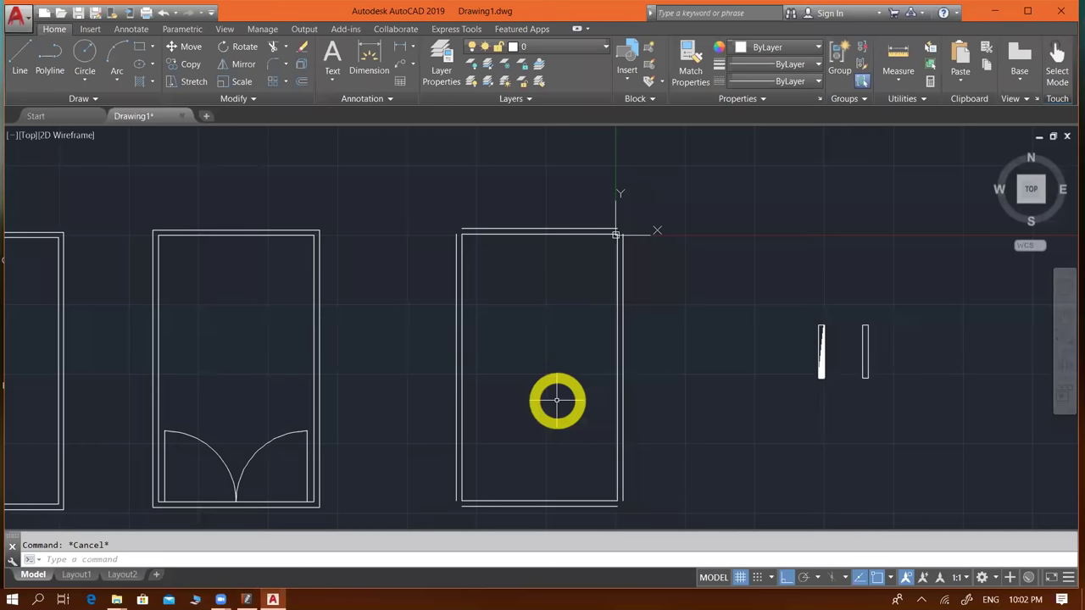
pyautogui.moveTo(557, 400)
pyautogui.mouseDown(button='middle')
pyautogui.moveTo(583, 392)
pyautogui.moveTo(566, 428)
pyautogui.mouseUp(button='middle')
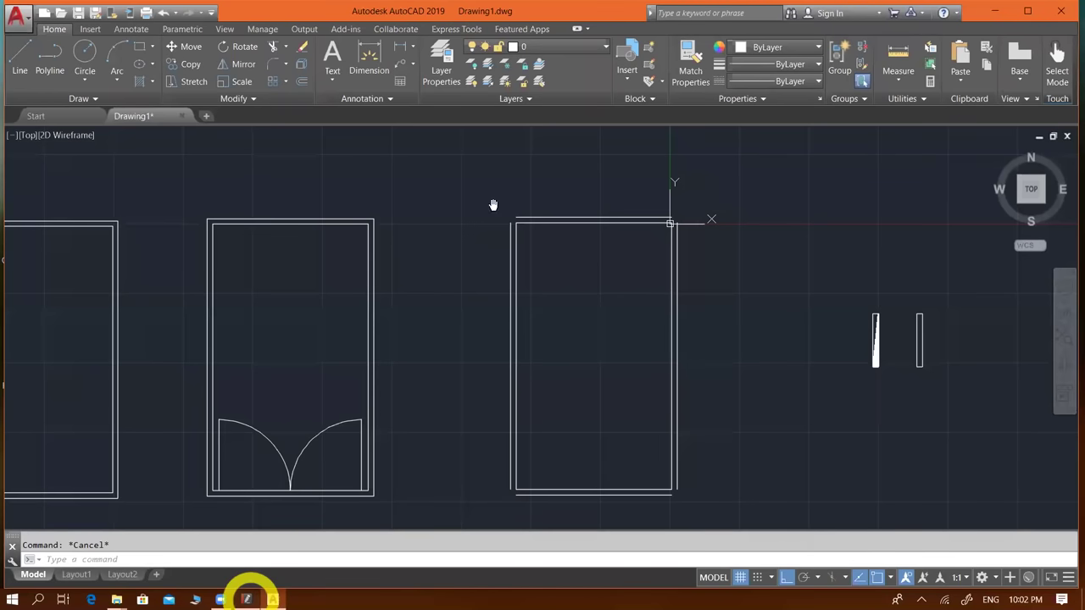
pyautogui.hotkey('alt', 'Tab')
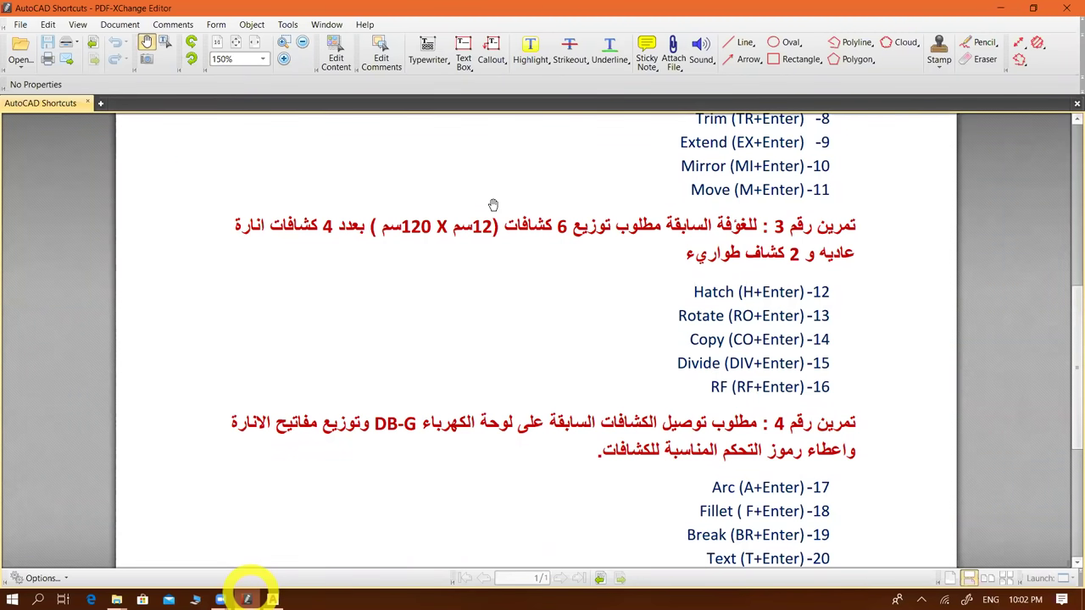
pyautogui.hotkey('alt', 'Tab')
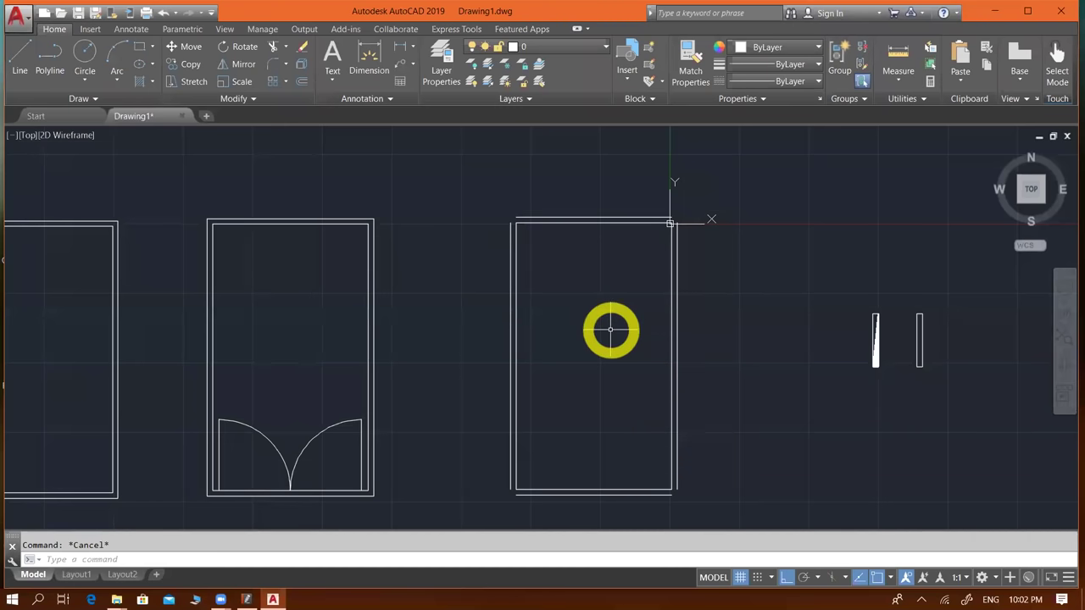
pyautogui.press('F11')
pyautogui.moveTo(628, 250); pyautogui.dragTo(628, 293)
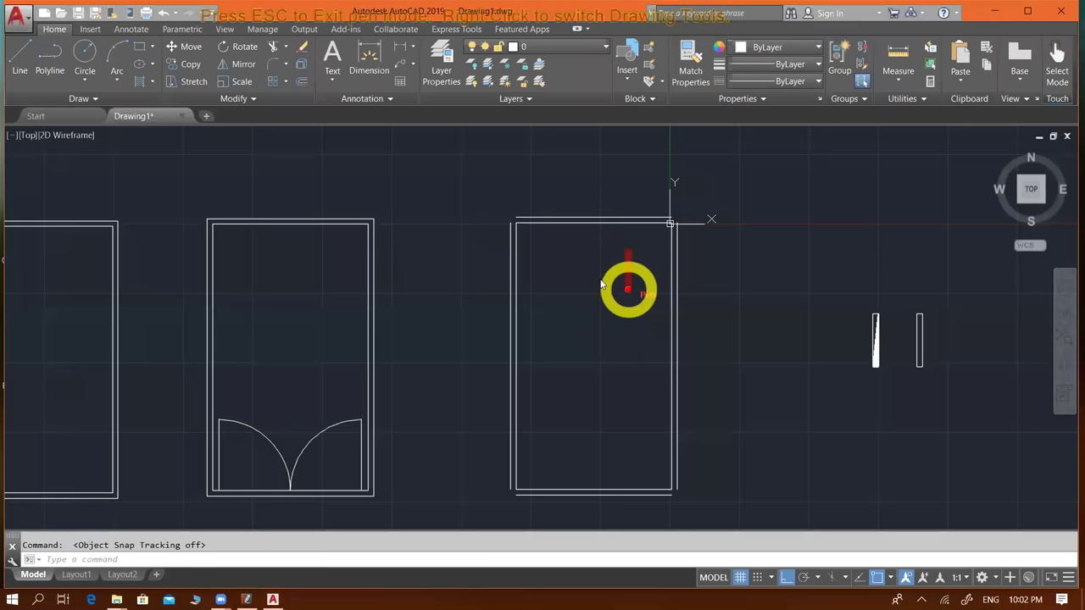
pyautogui.moveTo(559, 253); pyautogui.dragTo(559, 368)
pyautogui.moveTo(628, 329)
pyautogui.mouseDown()
pyautogui.moveTo(629, 449)
pyautogui.moveTo(567, 450)
pyautogui.mouseUp()
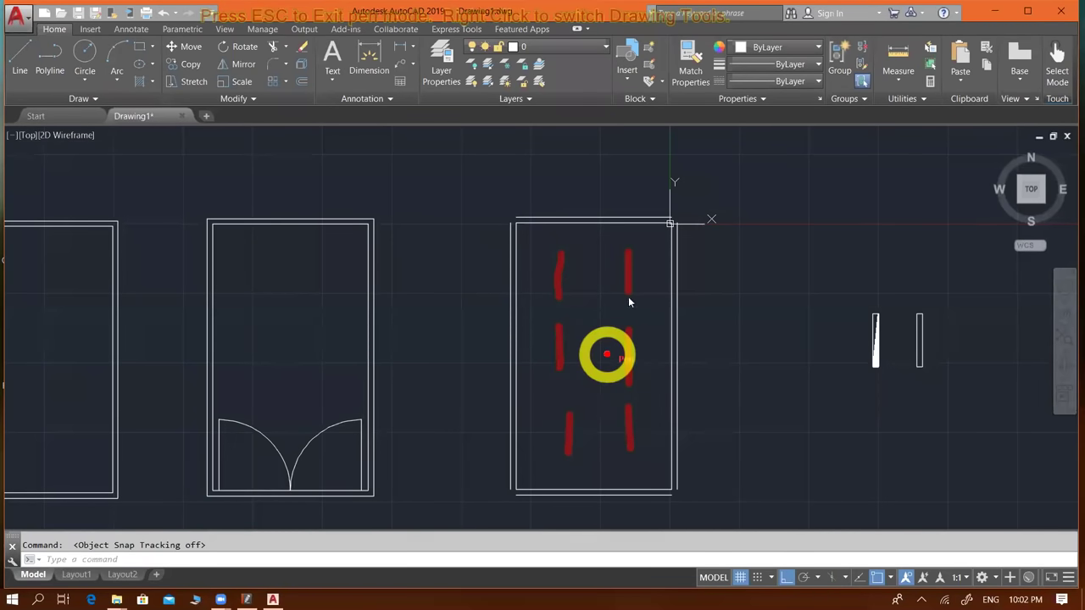
pyautogui.press('Escape')
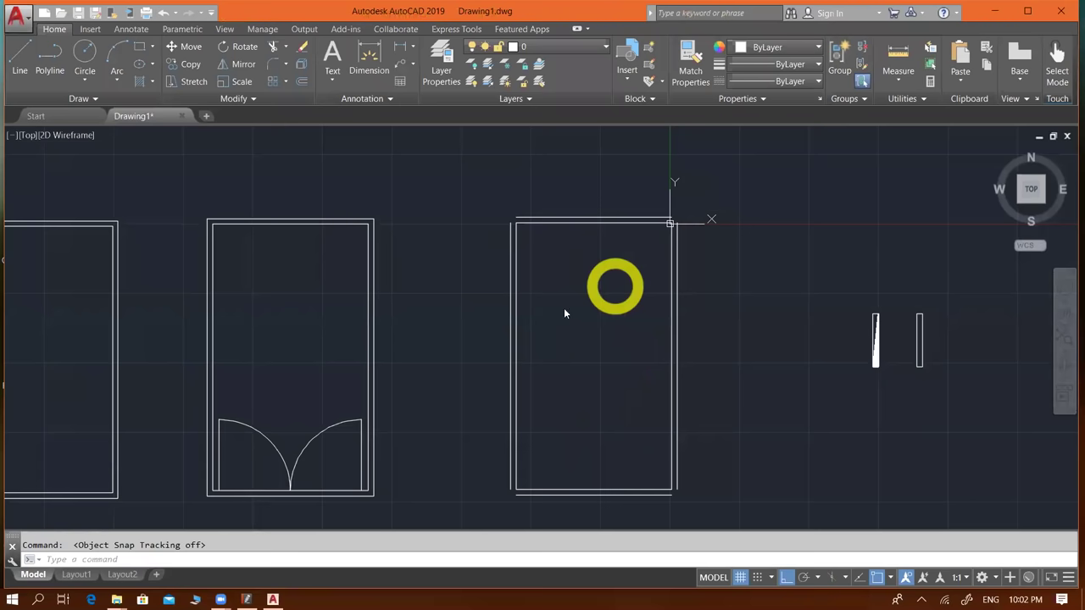
# - Draw a horizontal guide line across the right room from its left inner wall to its right
pyautogui.write('l')
pyautogui.press('Return')
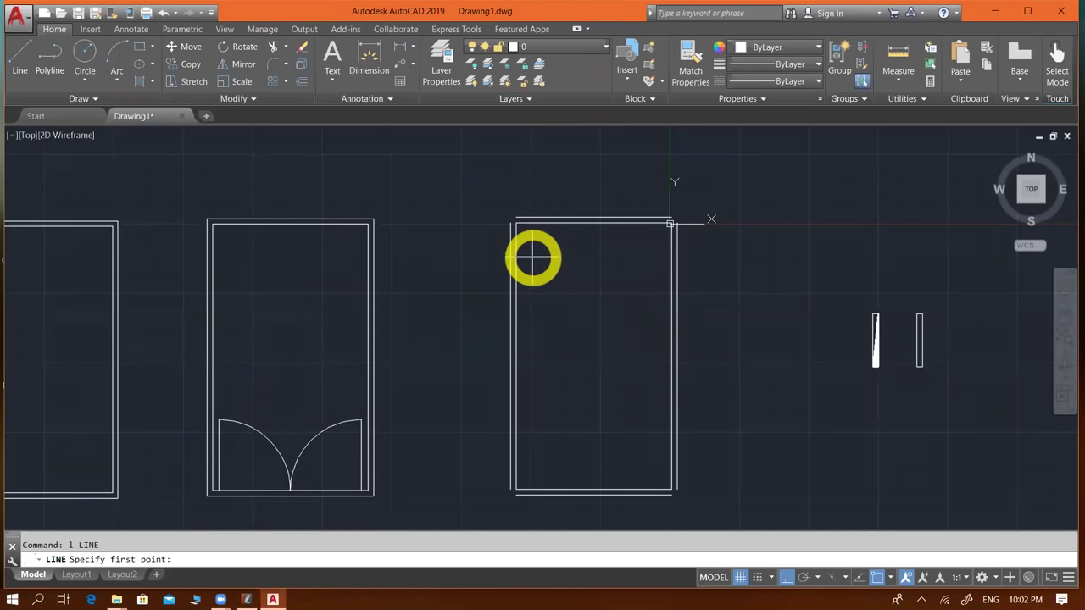
pyautogui.scroll(2, 517, 242)
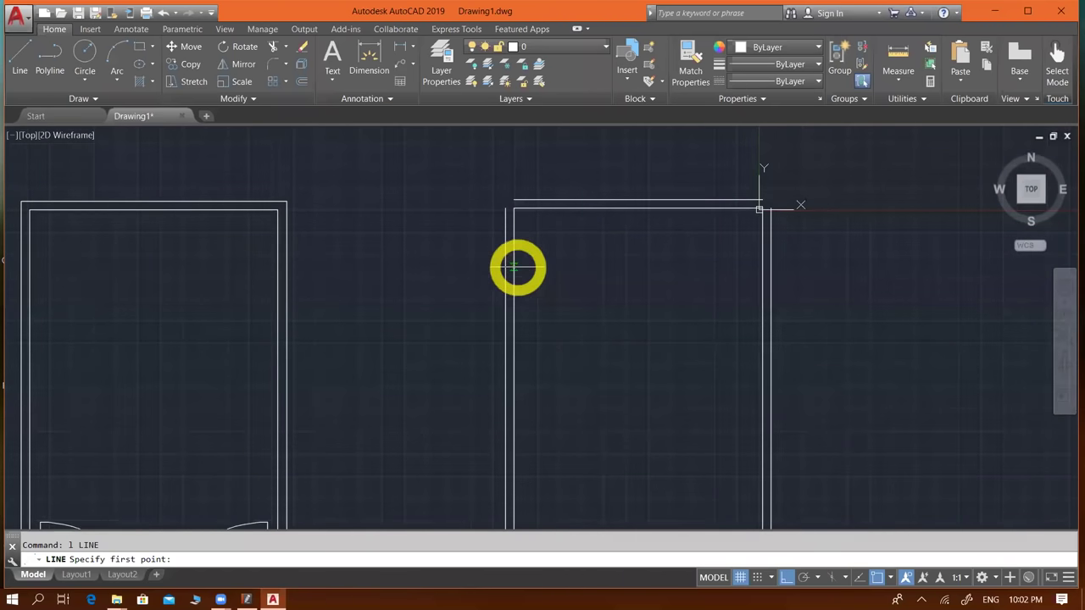
pyautogui.click(513, 267)
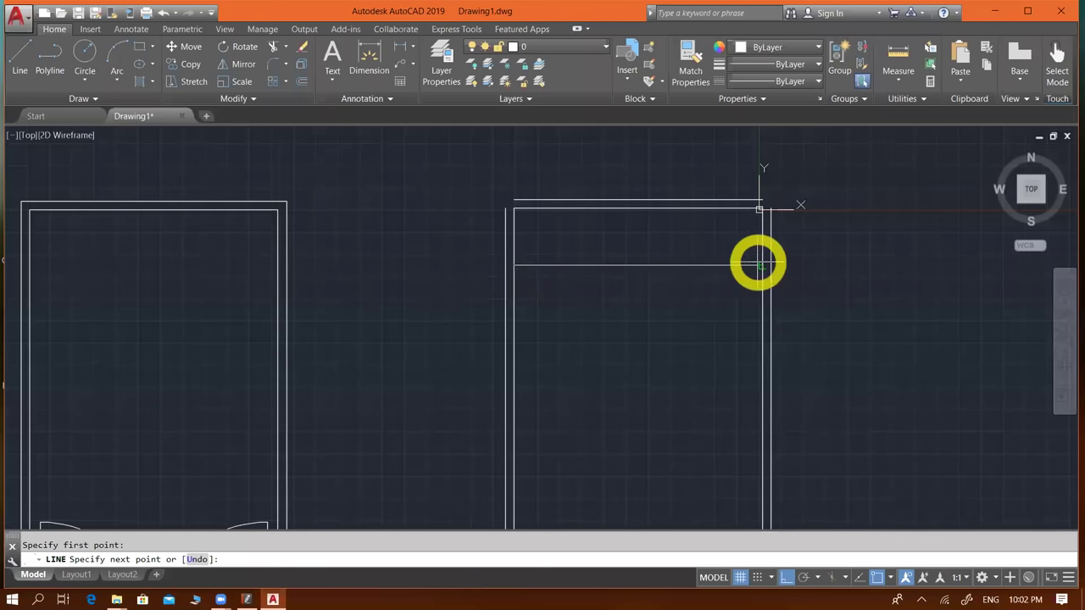
pyautogui.click(761, 266)
pyautogui.press('Return')
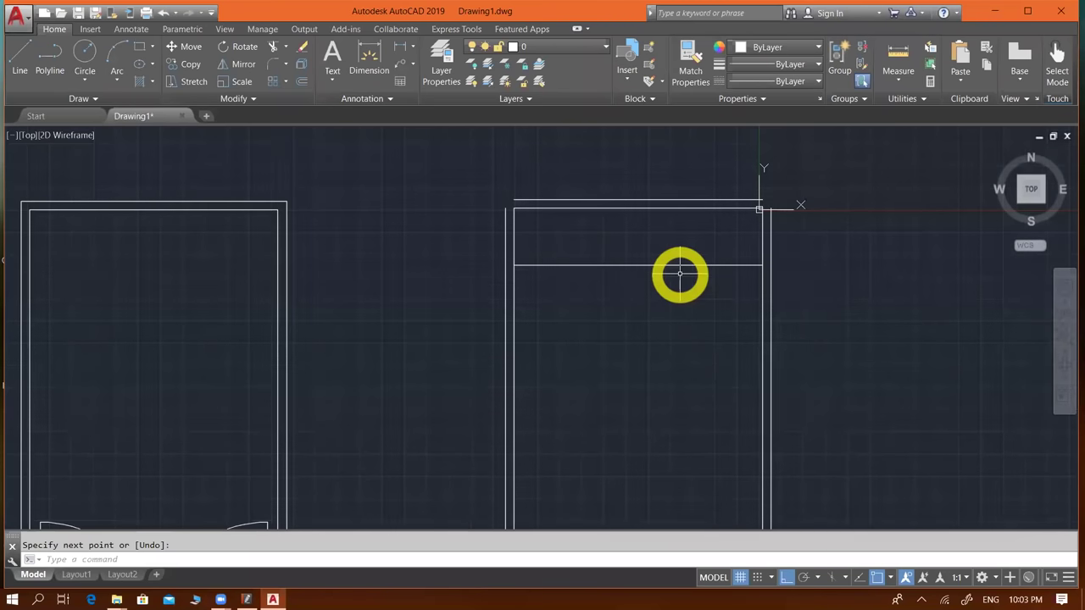
# - Mark the intended division spots on the guide line with temporary annotations, then clear them
pyautogui.press('F11')
pyautogui.moveTo(688, 241); pyautogui.dragTo(686, 292)
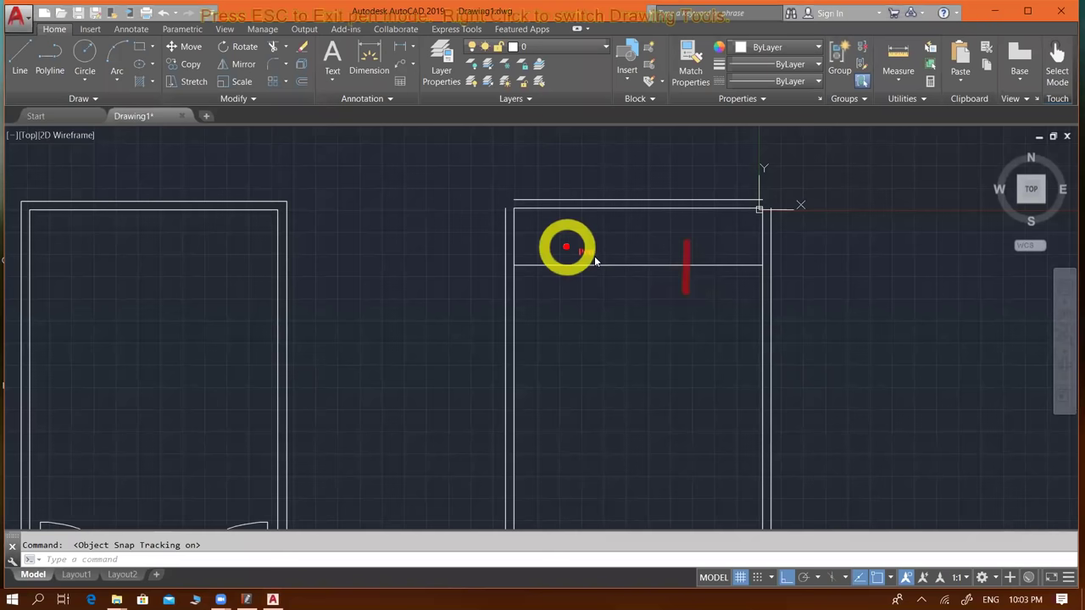
pyautogui.moveTo(596, 239); pyautogui.dragTo(594, 286)
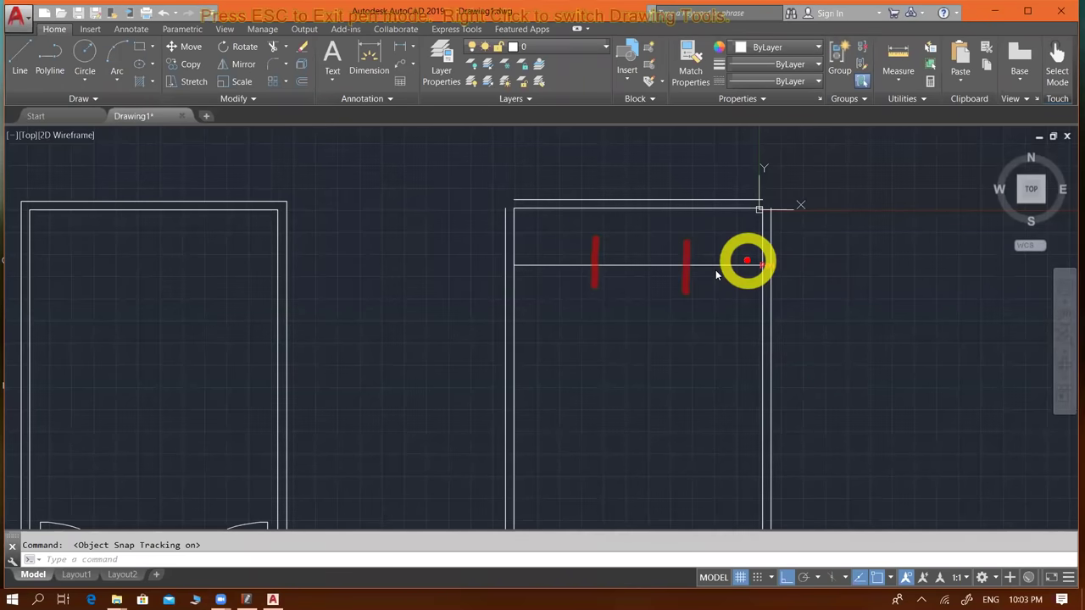
pyautogui.moveTo(747, 260); pyautogui.dragTo(744, 260)
pyautogui.moveTo(657, 254); pyautogui.dragTo(652, 259)
pyautogui.moveTo(585, 254); pyautogui.dragTo(577, 257)
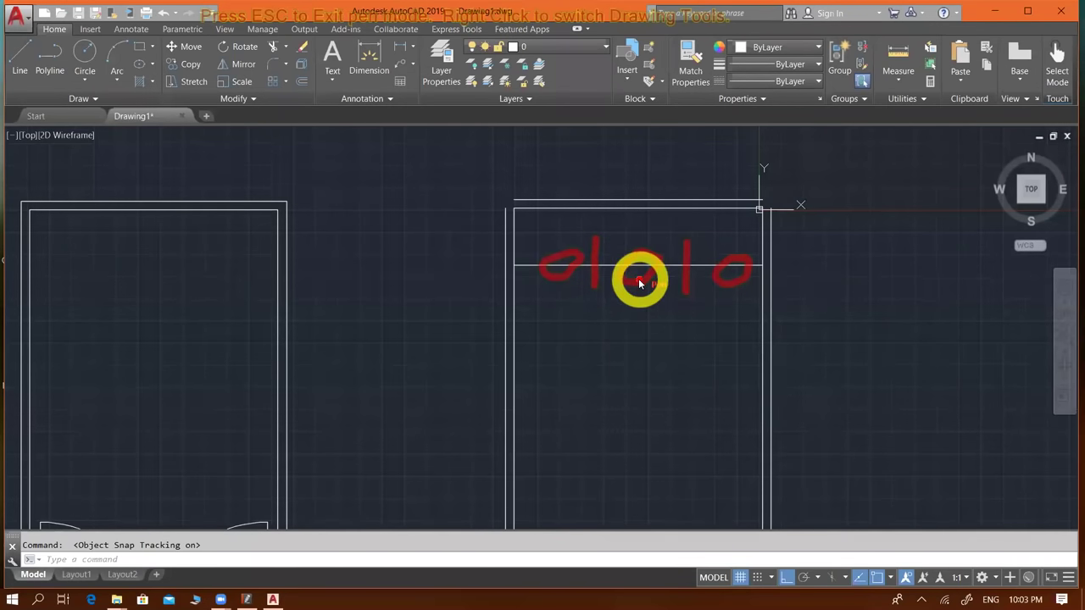
pyautogui.press('Escape')
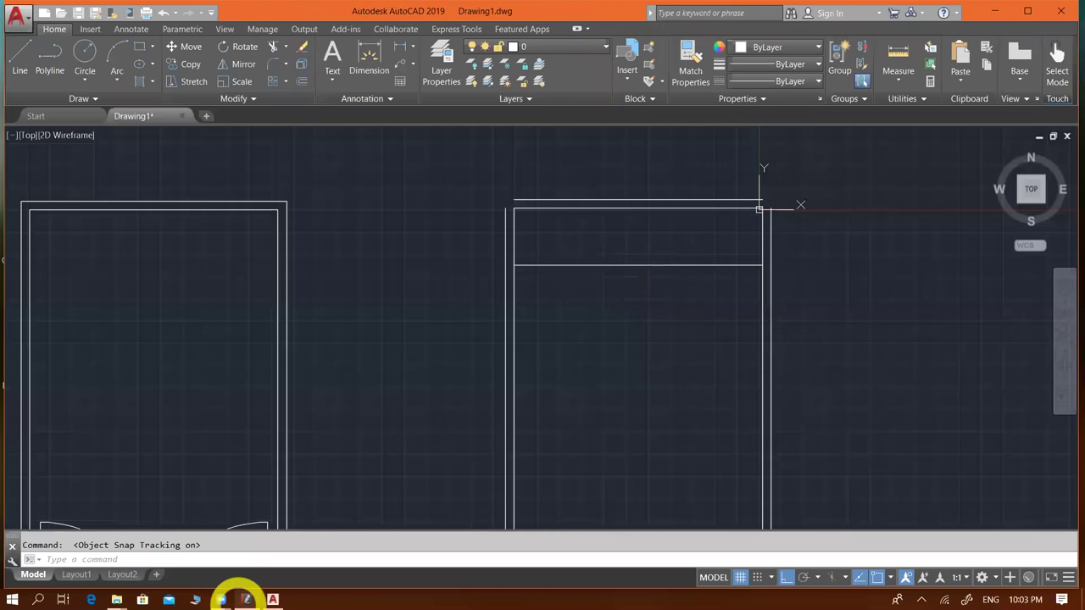
# - Divide the right room's horizontal guide line into 3 equal segments with DIV
pyautogui.click(243, 596)
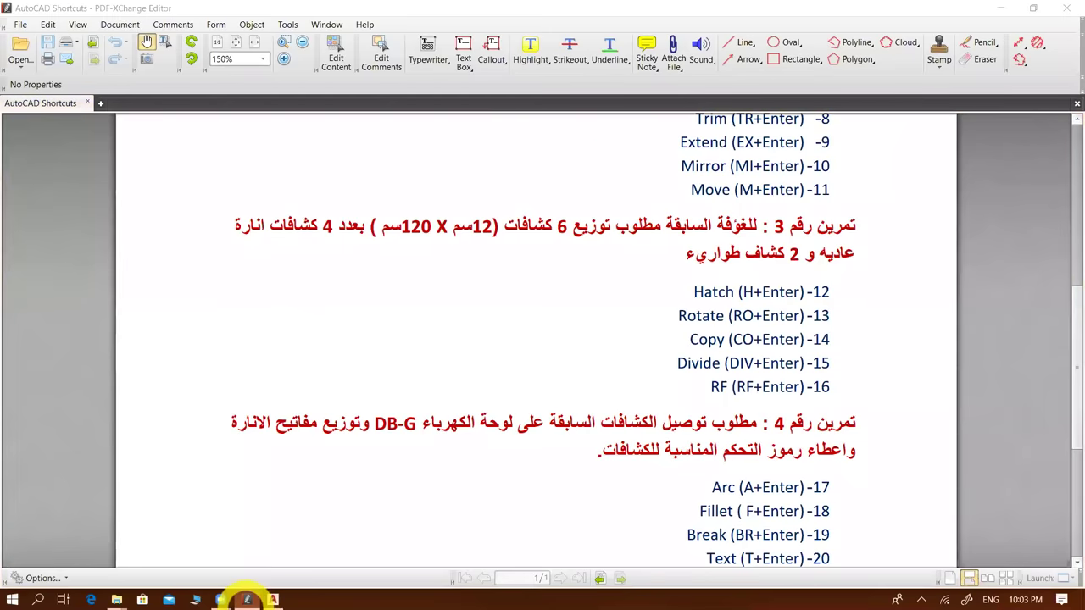
pyautogui.click(246, 599)
pyautogui.write('div')
pyautogui.press('Return')
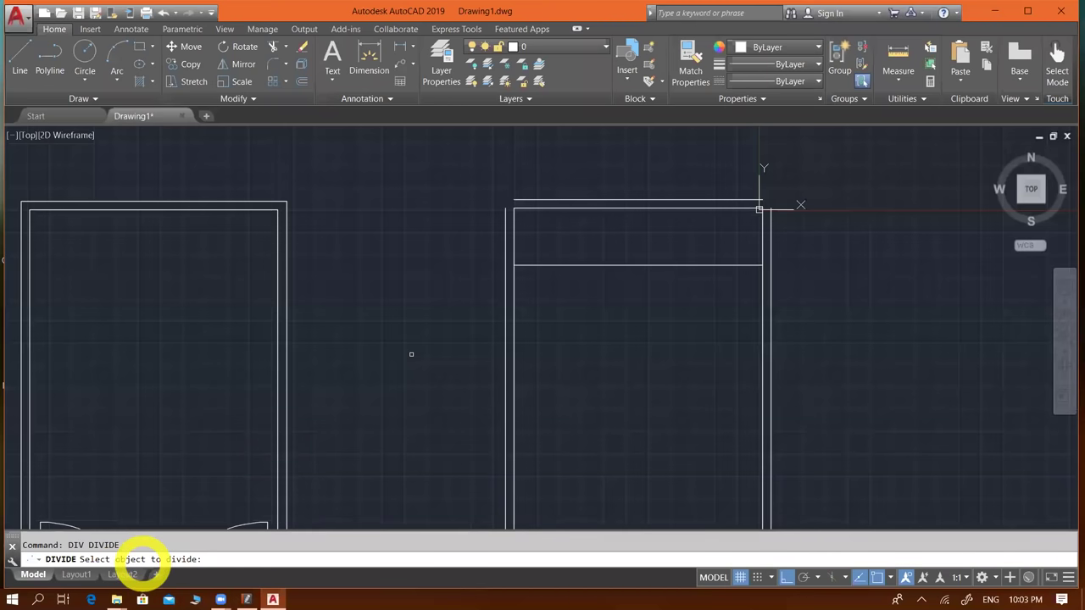
pyautogui.click(627, 264)
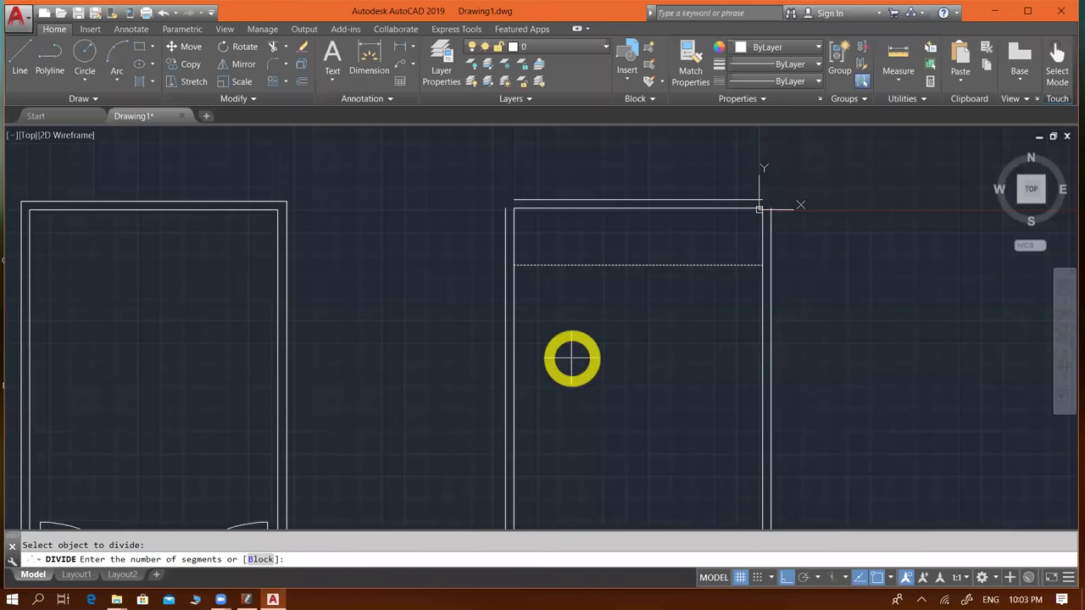
pyautogui.write('3')
pyautogui.press('Return')
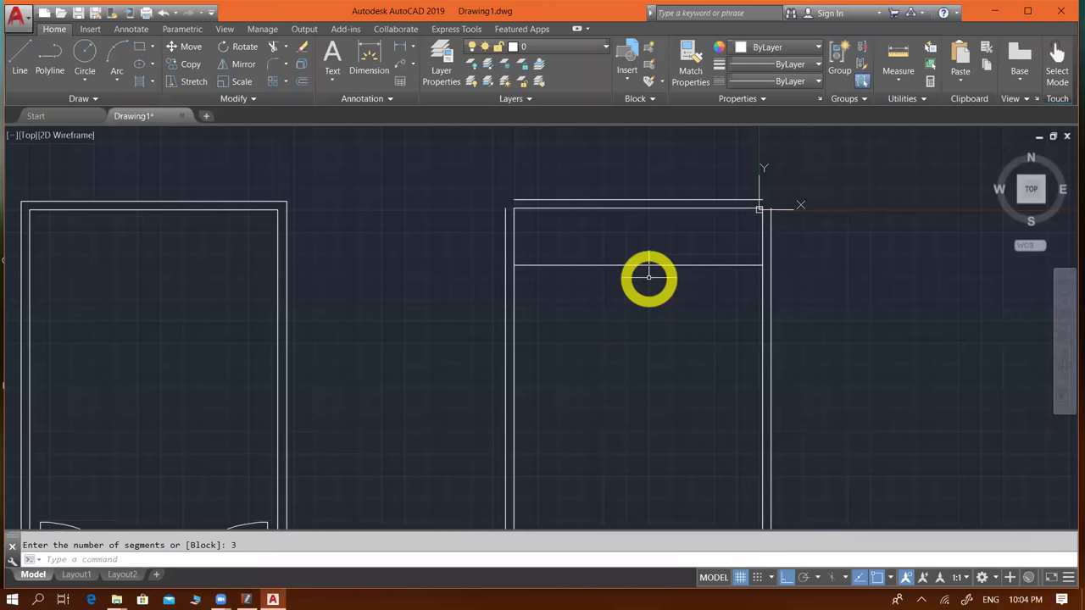
pyautogui.click(597, 266)
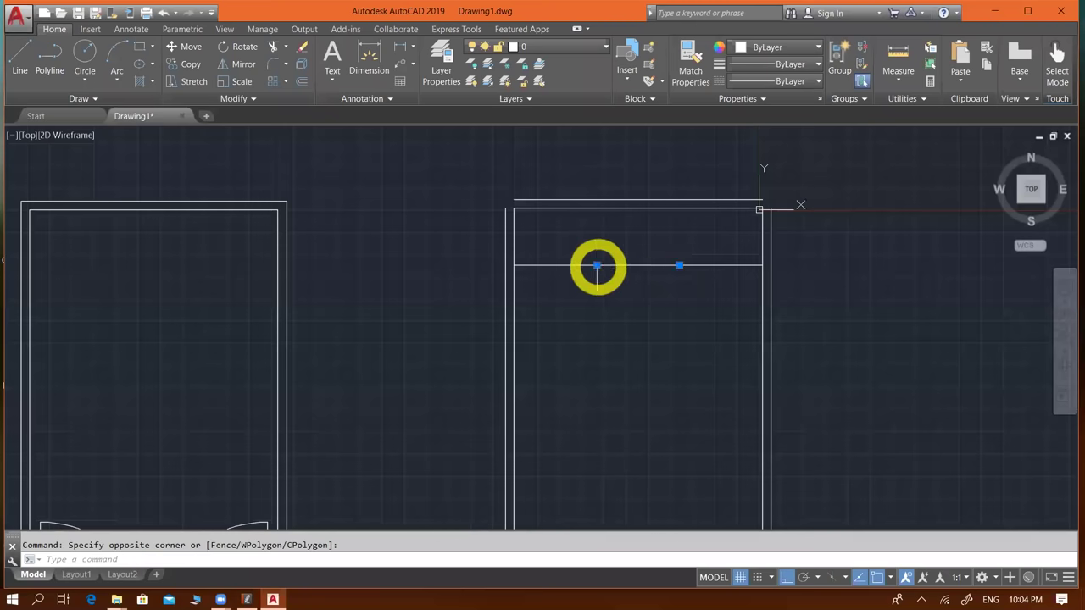
# - Look for the point style setting, trying PSTYLEMODE and the point style command without changes
pyautogui.press('Escape')
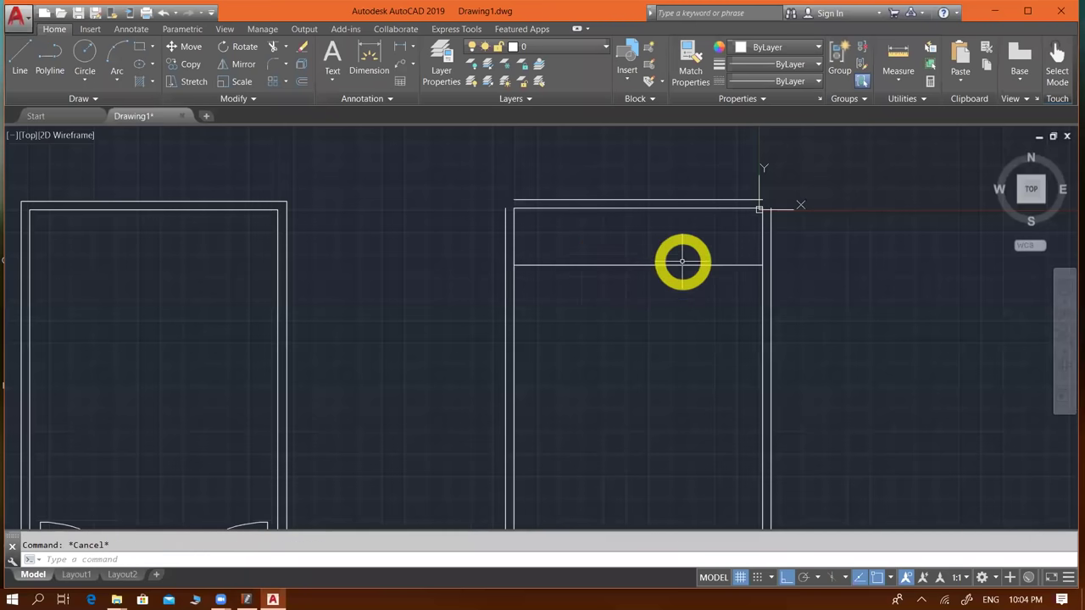
pyautogui.scroll(2, 686, 259)
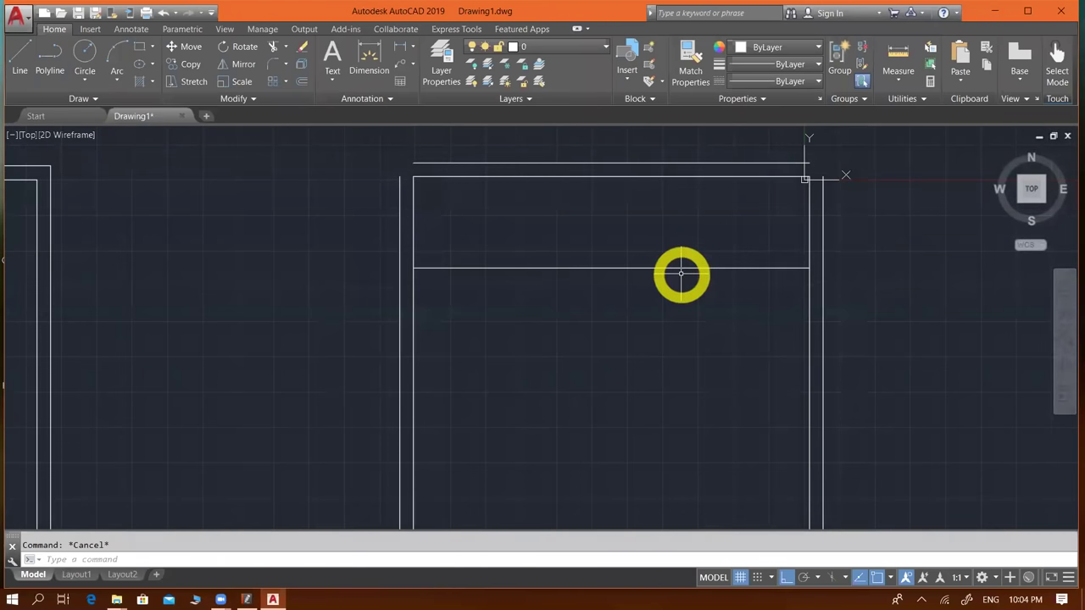
pyautogui.scroll(-2, 681, 273)
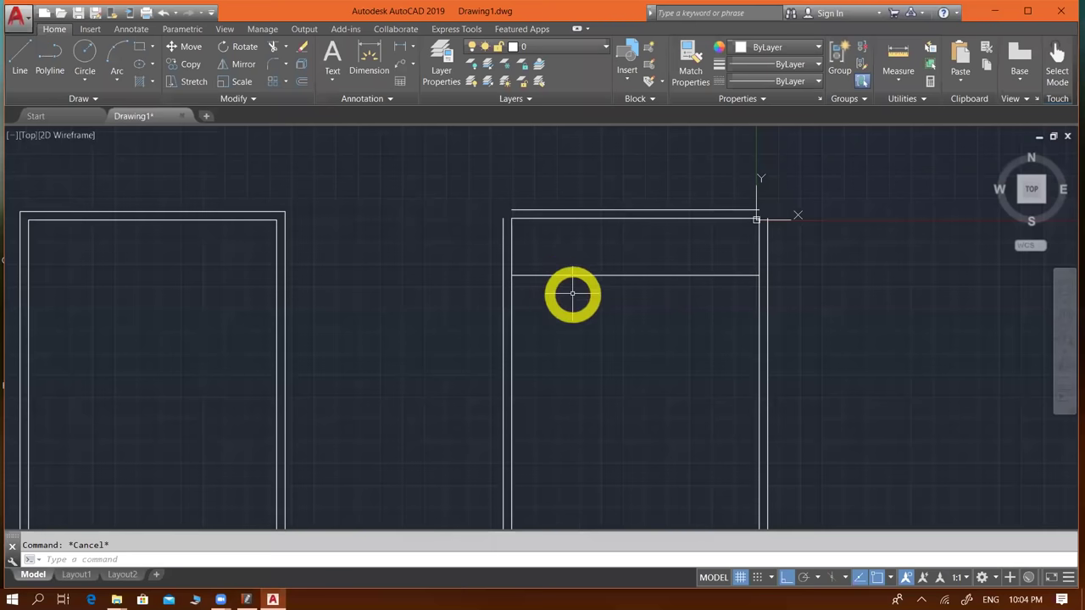
pyautogui.write('PS')
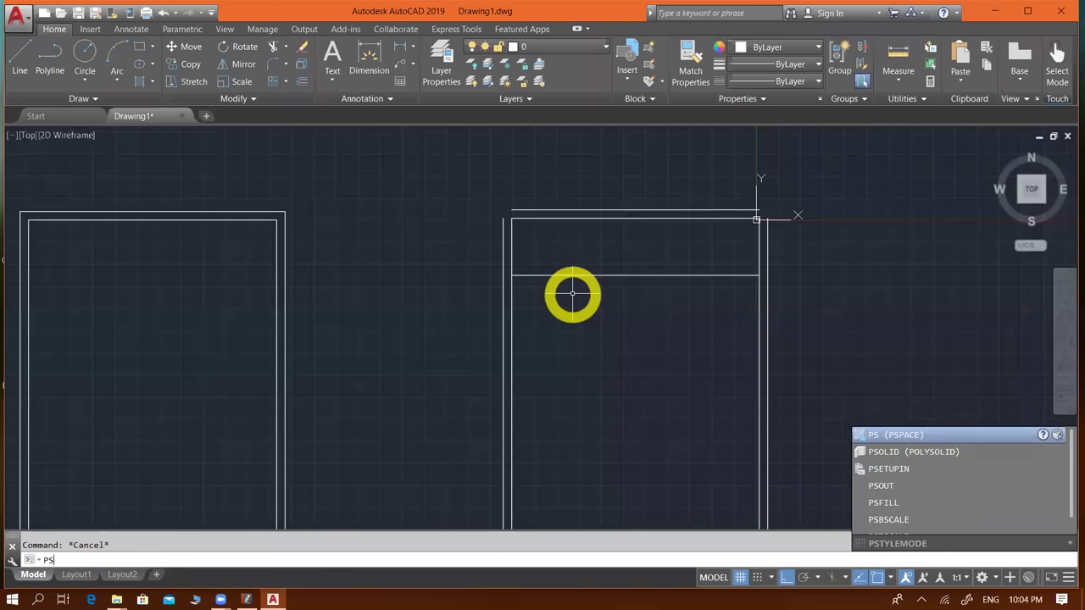
pyautogui.write('TYLEMODE')
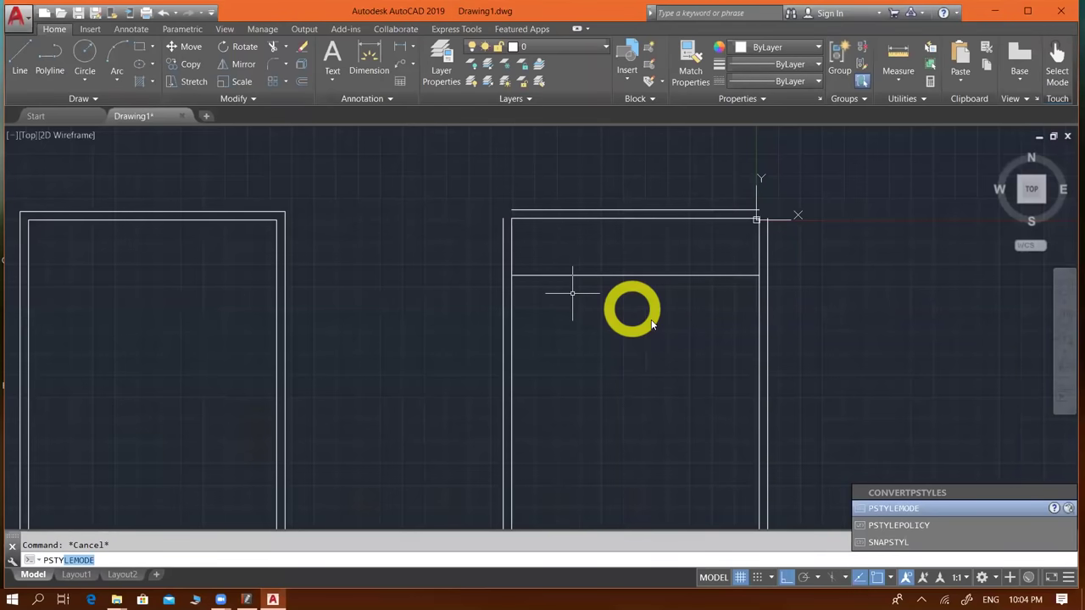
pyautogui.press('Return')
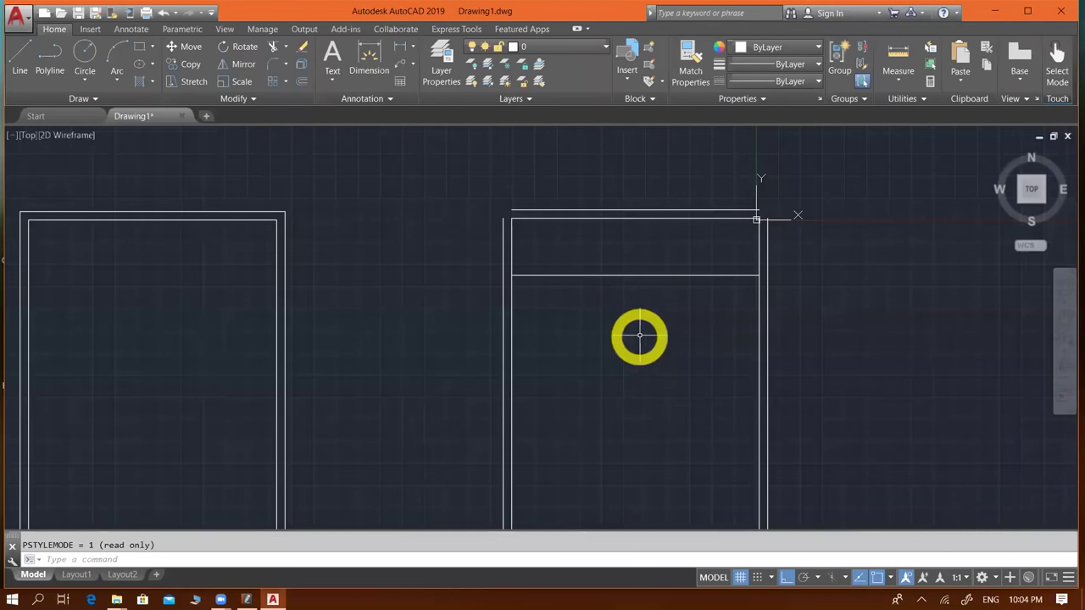
pyautogui.press('Escape')
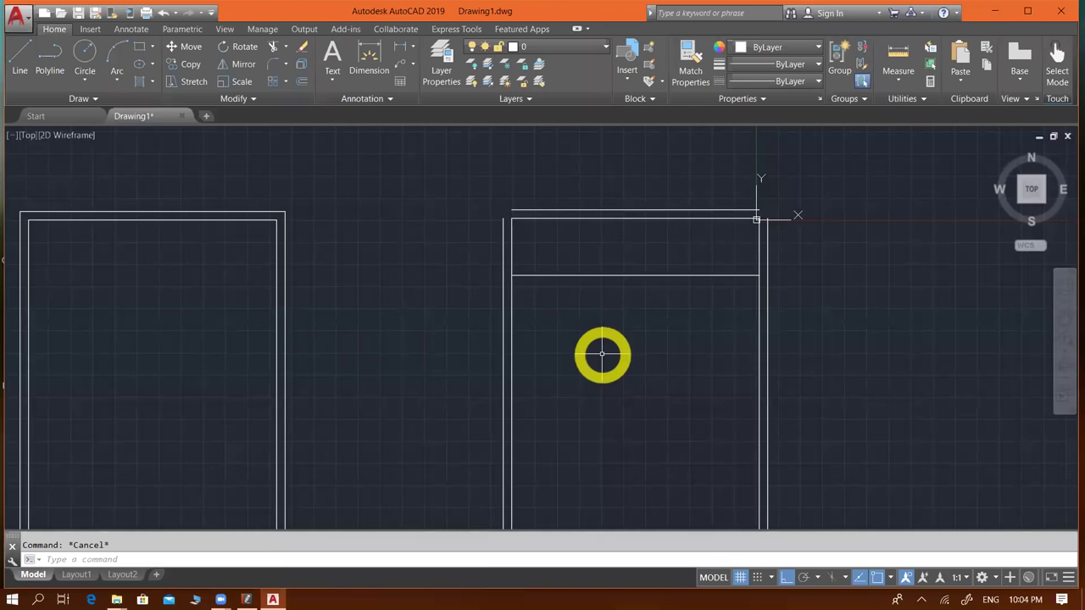
pyautogui.write('p')
pyautogui.write('ty')
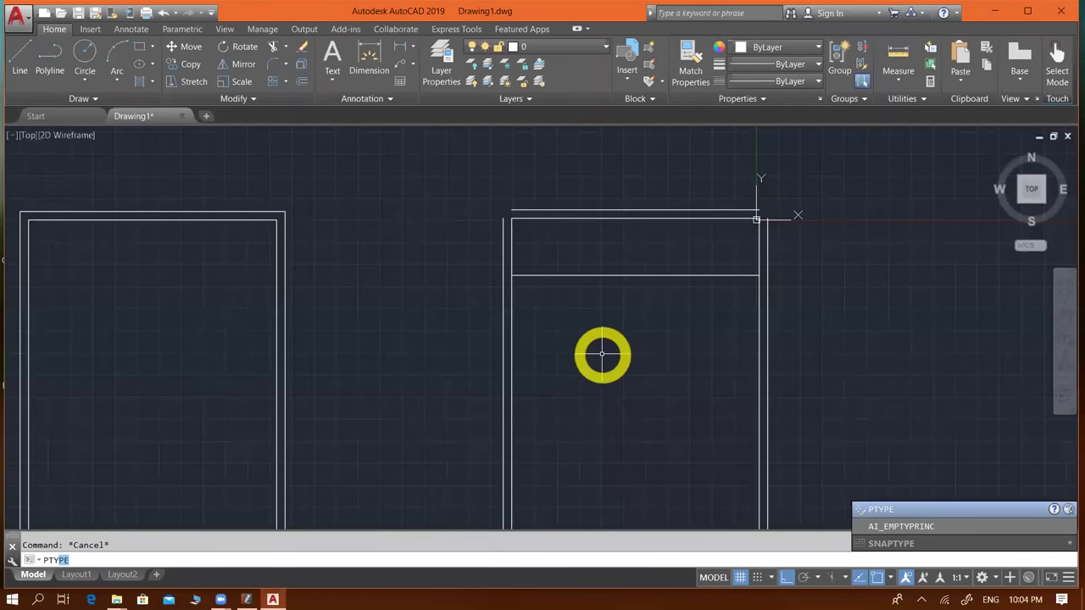
pyautogui.press('Return')
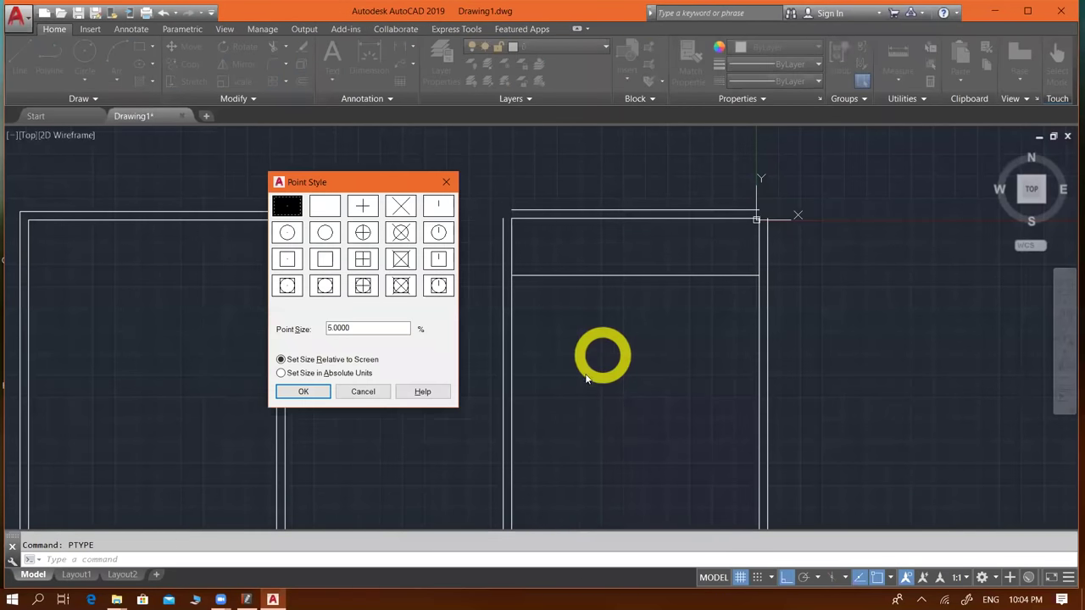
pyautogui.press('Escape')
# - Set the point style to circle-with-cross so the division points show as visible markers
pyautogui.write('p')
pyautogui.write('t')
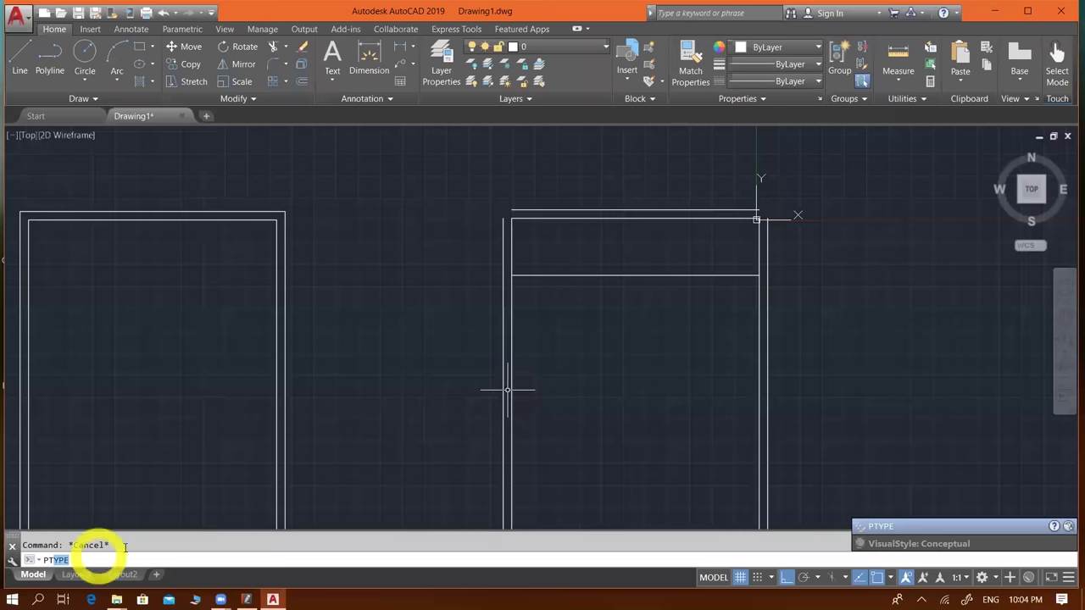
pyautogui.click(495, 461)
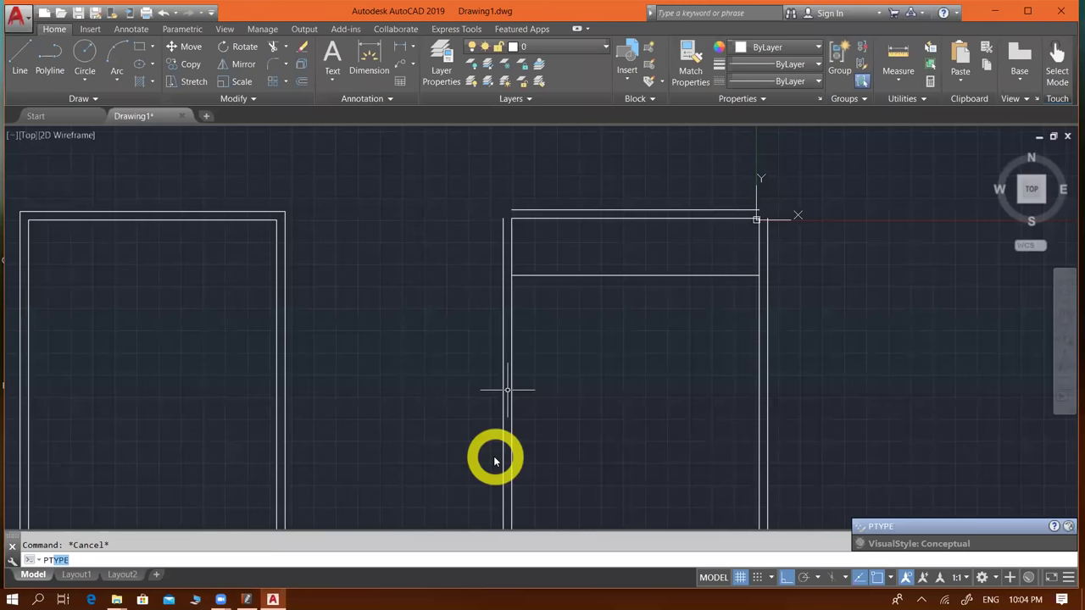
pyautogui.press('Return')
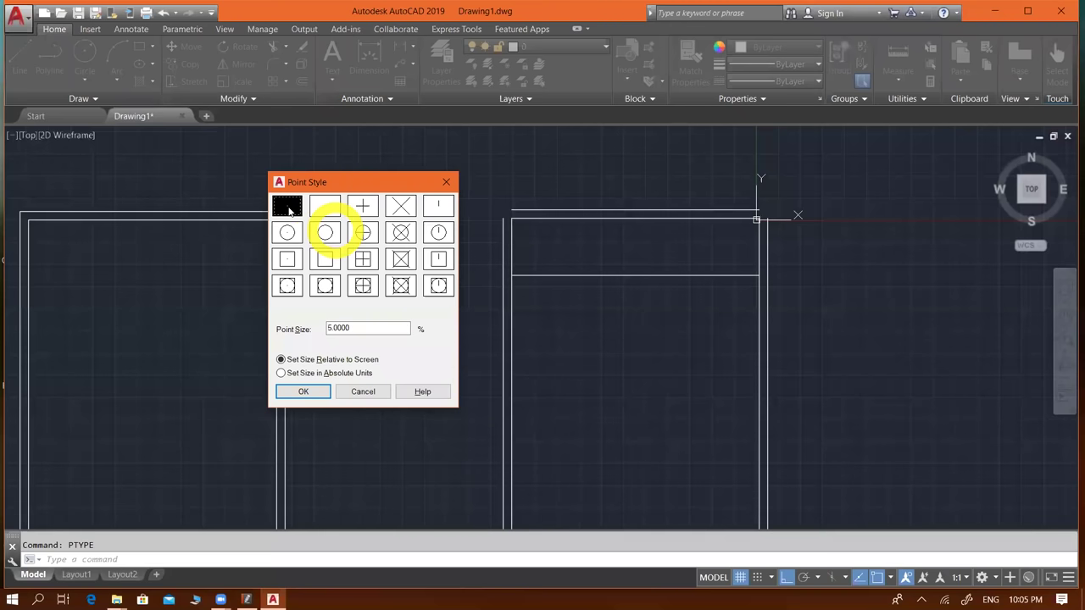
pyautogui.click(400, 235)
pyautogui.click(307, 391)
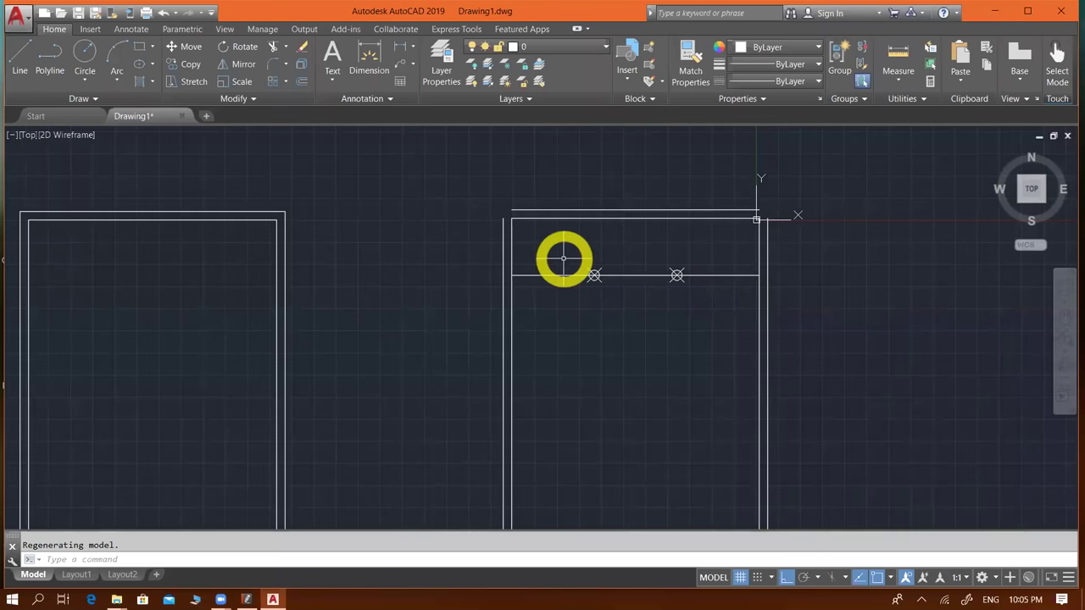
pyautogui.scroll(-4, 649, 305)
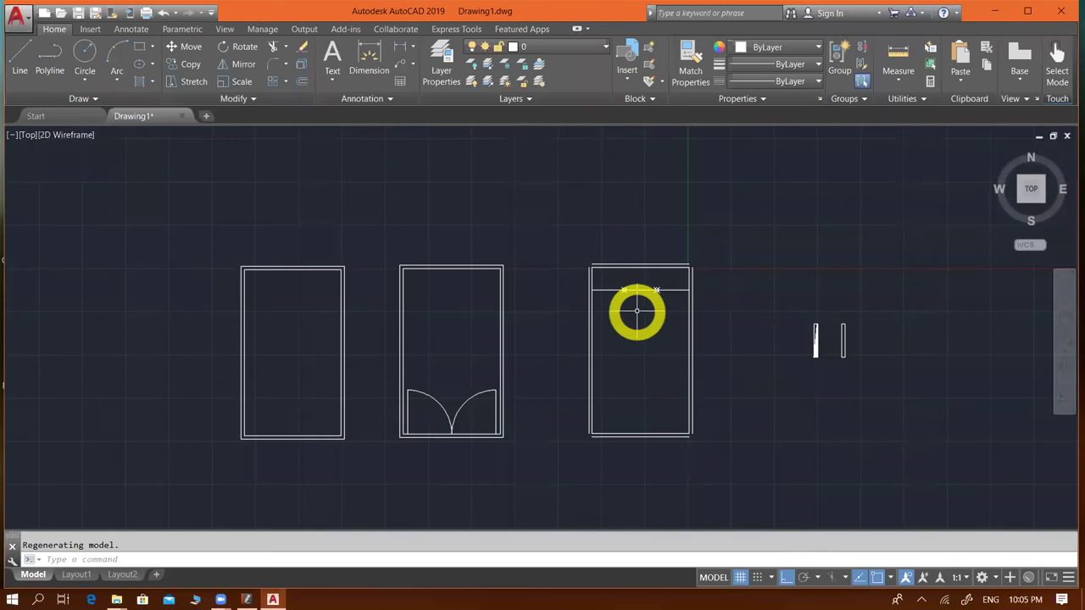
pyautogui.scroll(2, 636, 311)
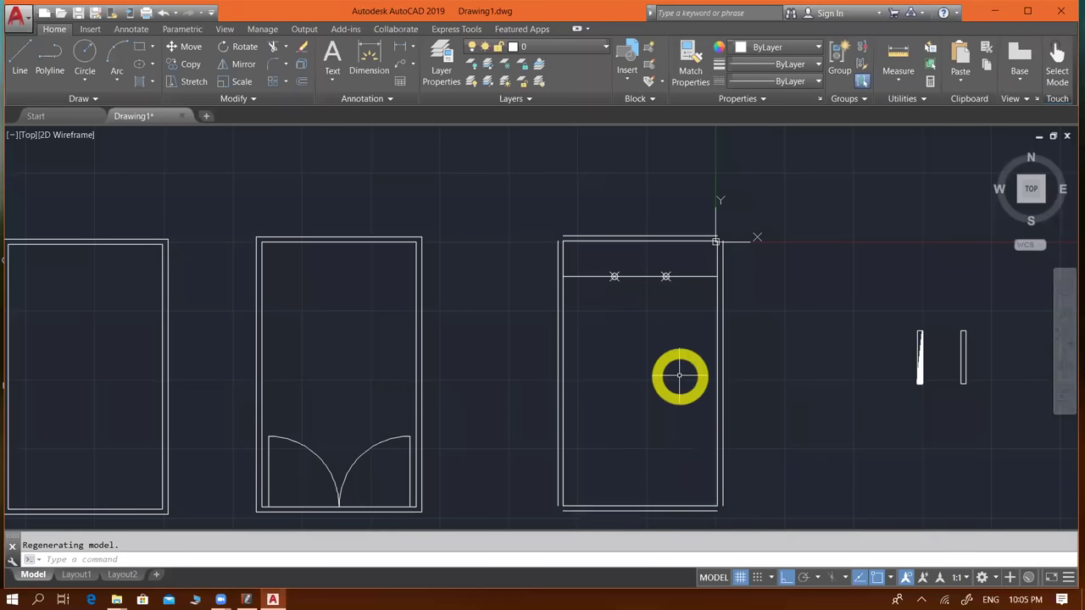
pyautogui.write('1')
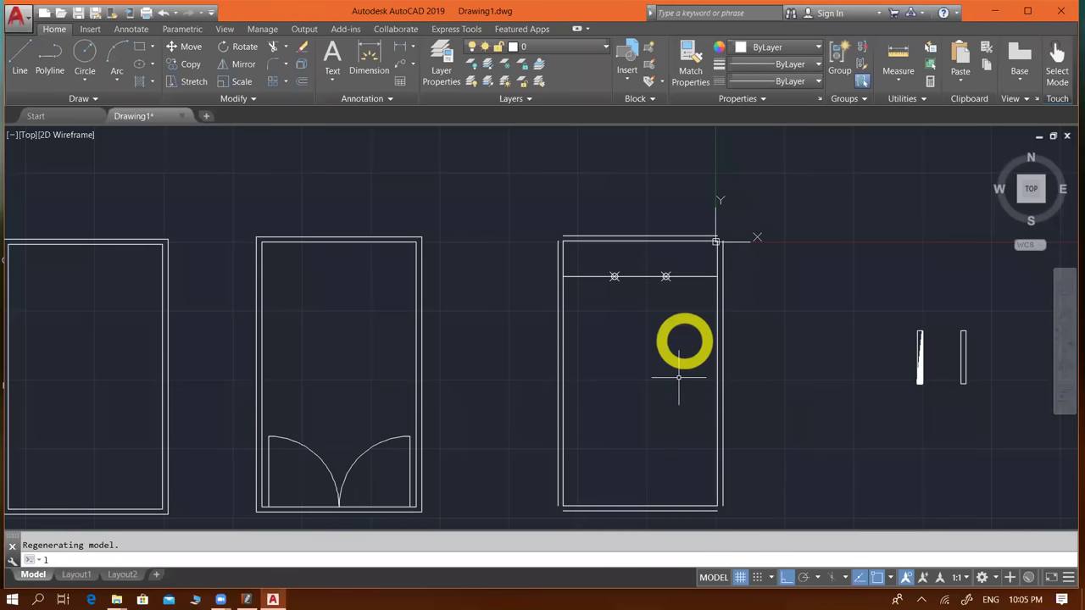
# - Draw a vertical guide line from the right room's top edge to its bottom edge, leaving it undivided
pyautogui.press('Return')
pyautogui.click(697, 241)
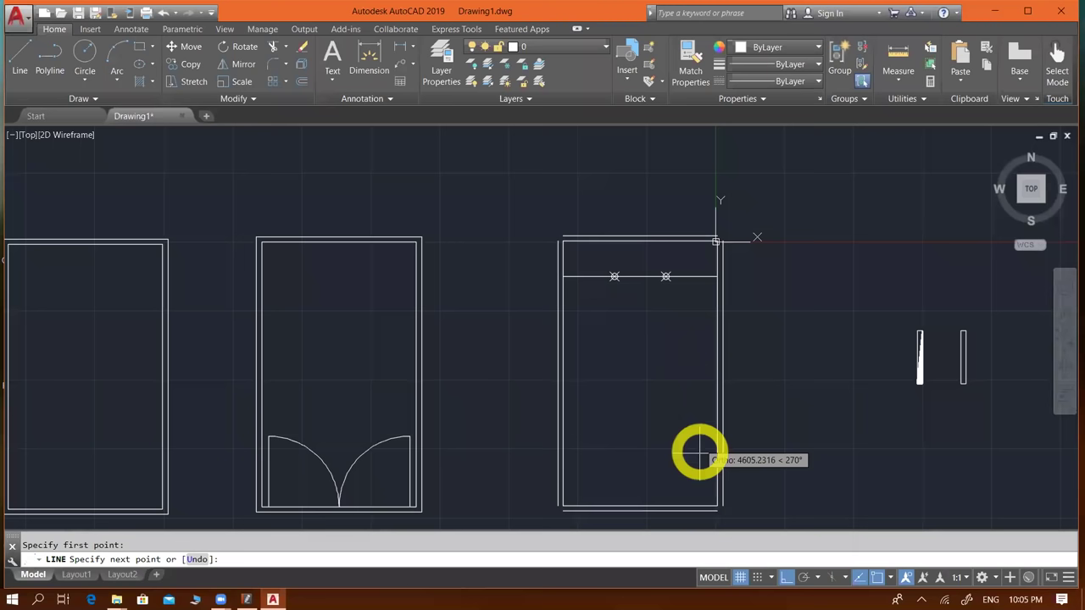
pyautogui.click(696, 507)
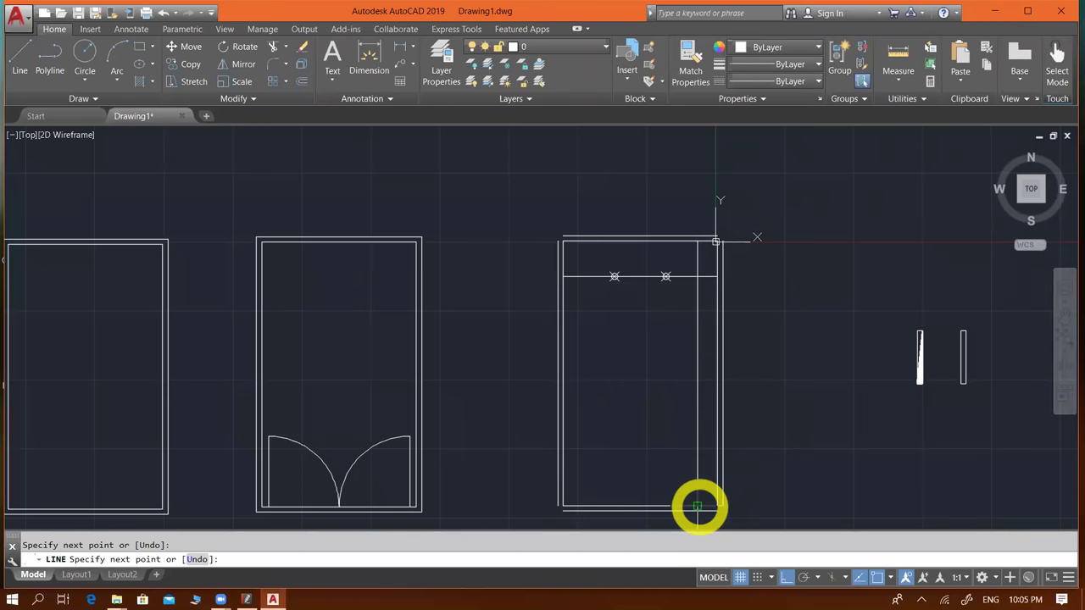
pyautogui.press('Return')
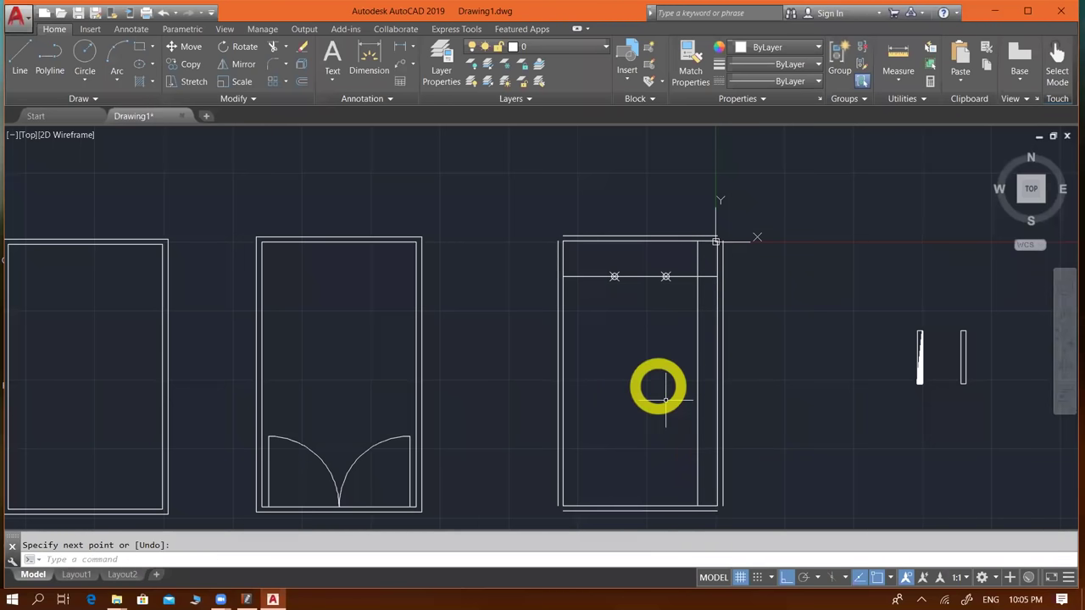
pyautogui.write('div')
pyautogui.press('Return')
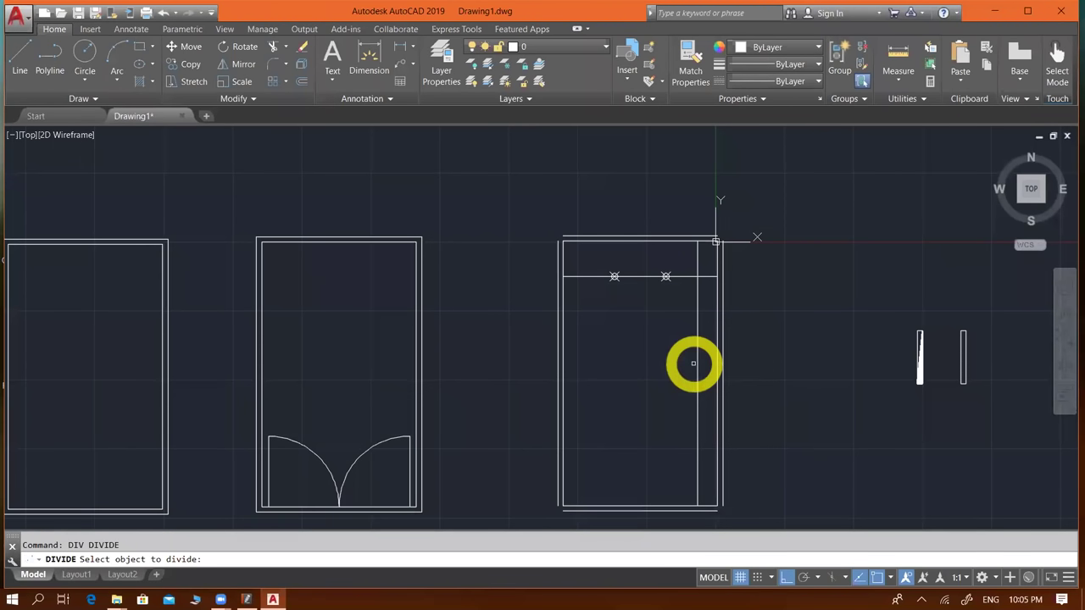
pyautogui.click(697, 336)
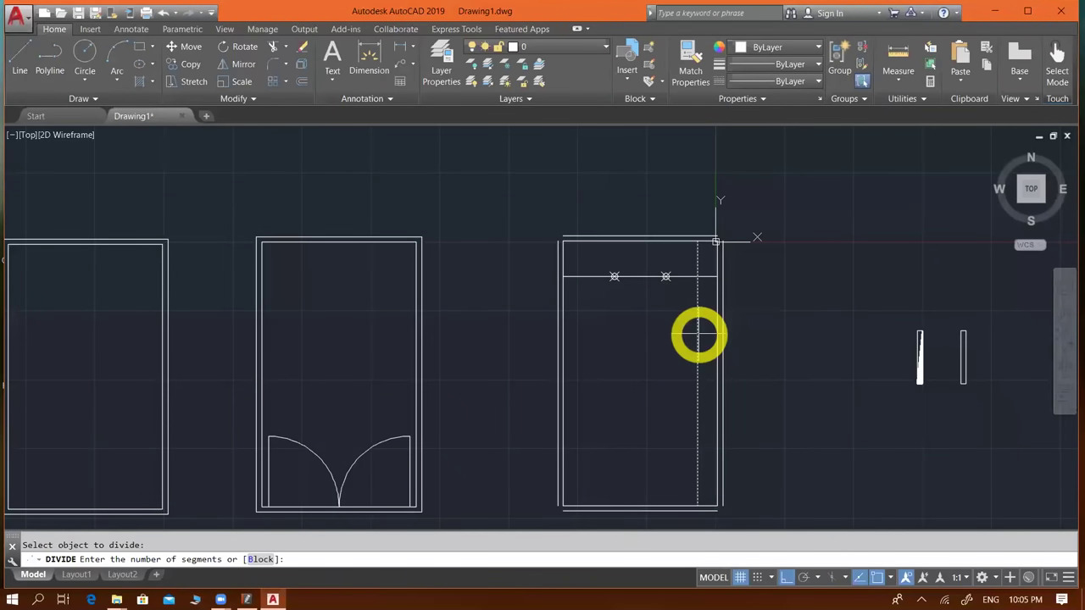
pyautogui.press('Escape')
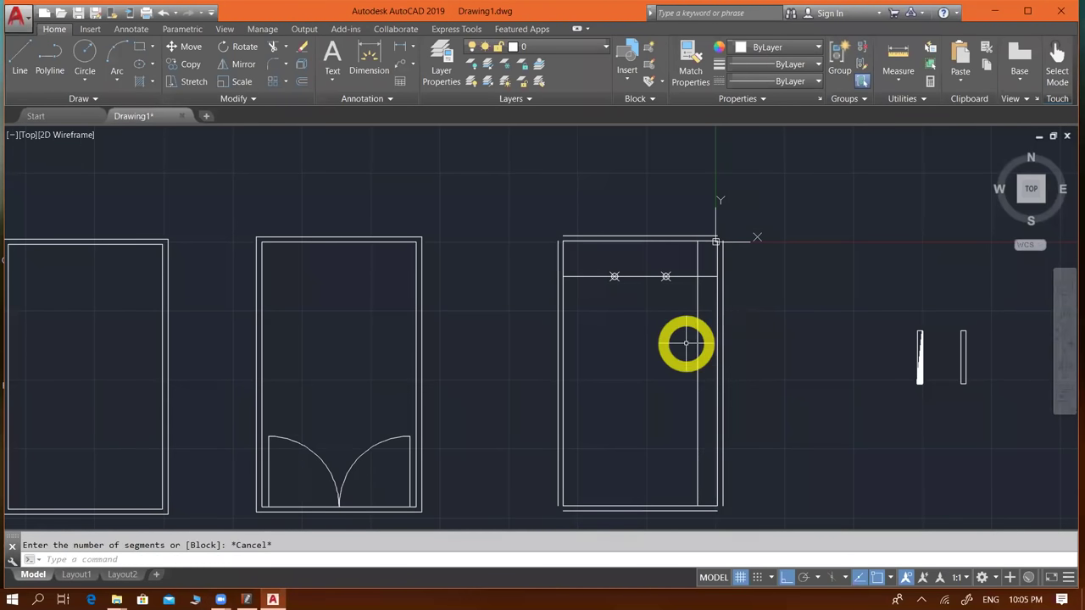
pyautogui.scroll(2, 379, 306)
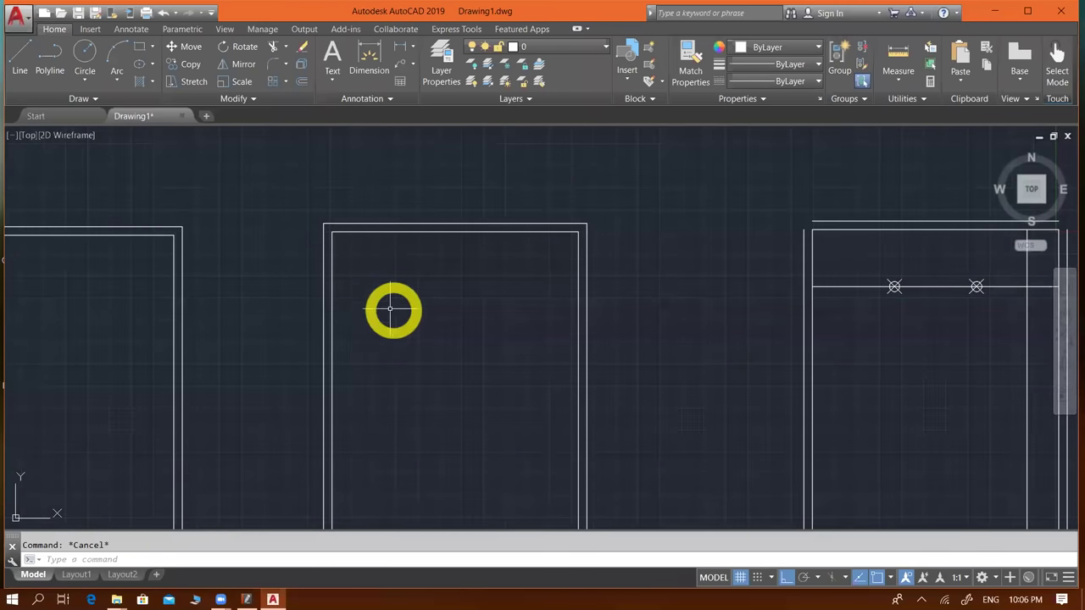
pyautogui.moveTo(456, 350)
pyautogui.mouseDown(button='middle')
pyautogui.moveTo(477, 350)
pyautogui.moveTo(510, 322)
pyautogui.mouseUp(button='middle')
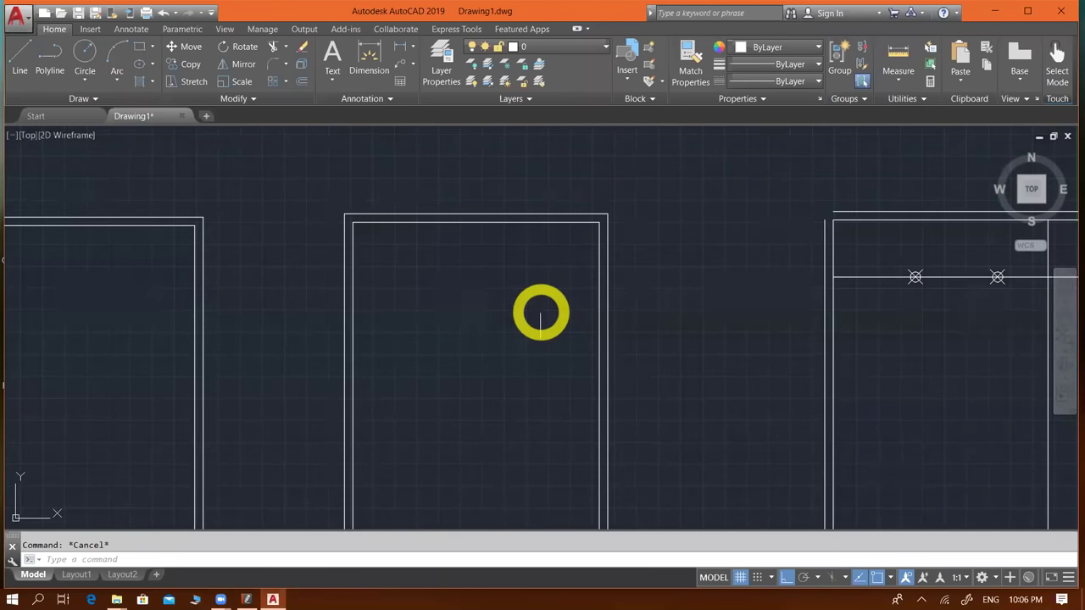
pyautogui.moveTo(548, 269); pyautogui.dragTo(548, 331)
pyautogui.press('F11')
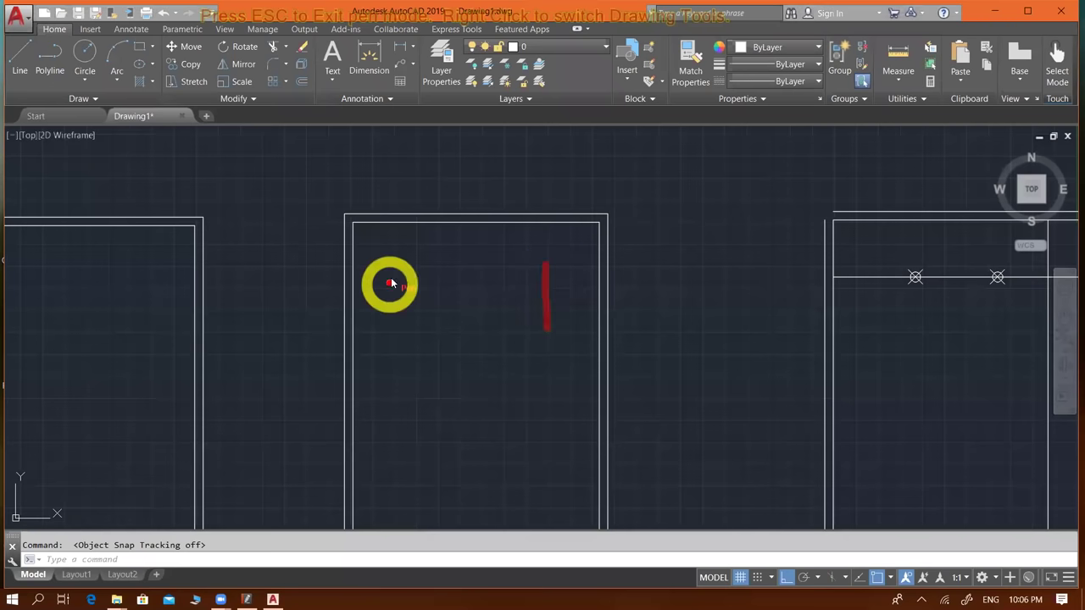
pyautogui.moveTo(413, 266); pyautogui.dragTo(420, 331)
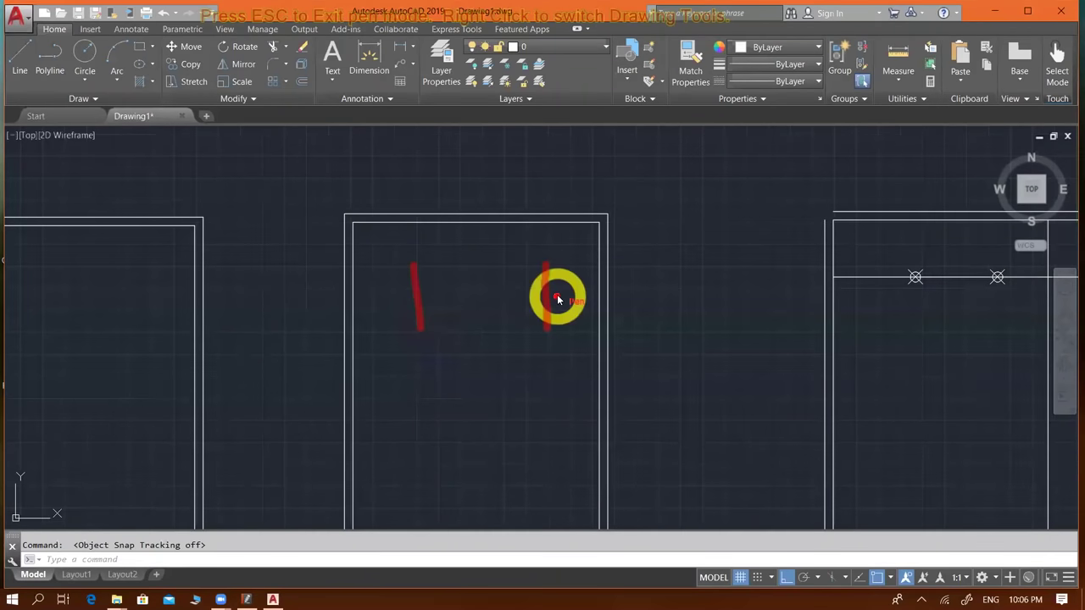
pyautogui.moveTo(600, 303); pyautogui.dragTo(430, 288)
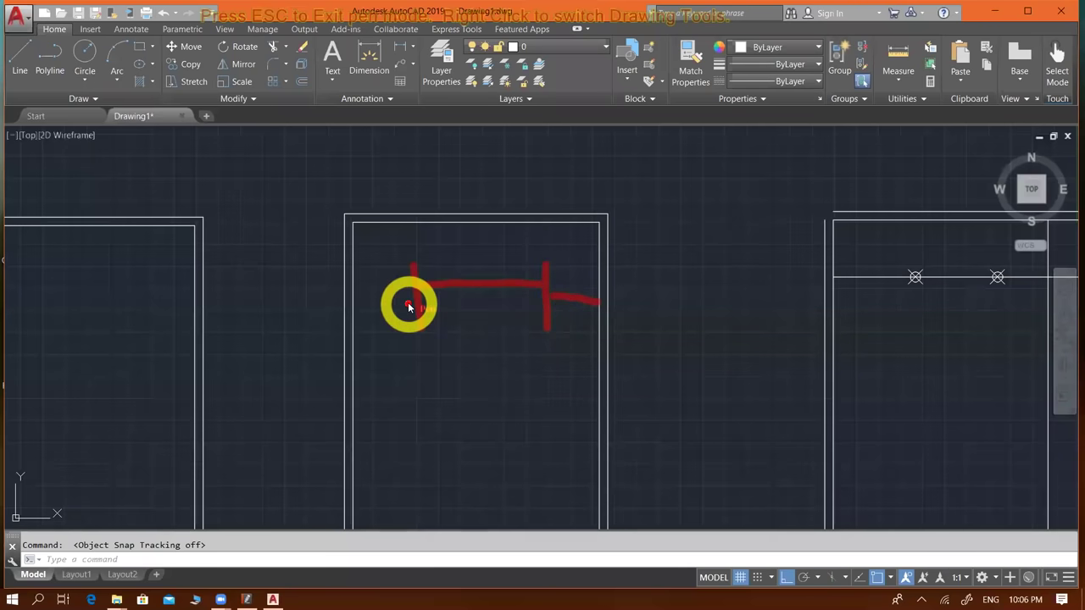
pyautogui.moveTo(414, 288)
pyautogui.mouseDown()
pyautogui.moveTo(419, 331)
pyautogui.moveTo(513, 331)
pyautogui.mouseUp()
pyautogui.moveTo(585, 314); pyautogui.dragTo(580, 329)
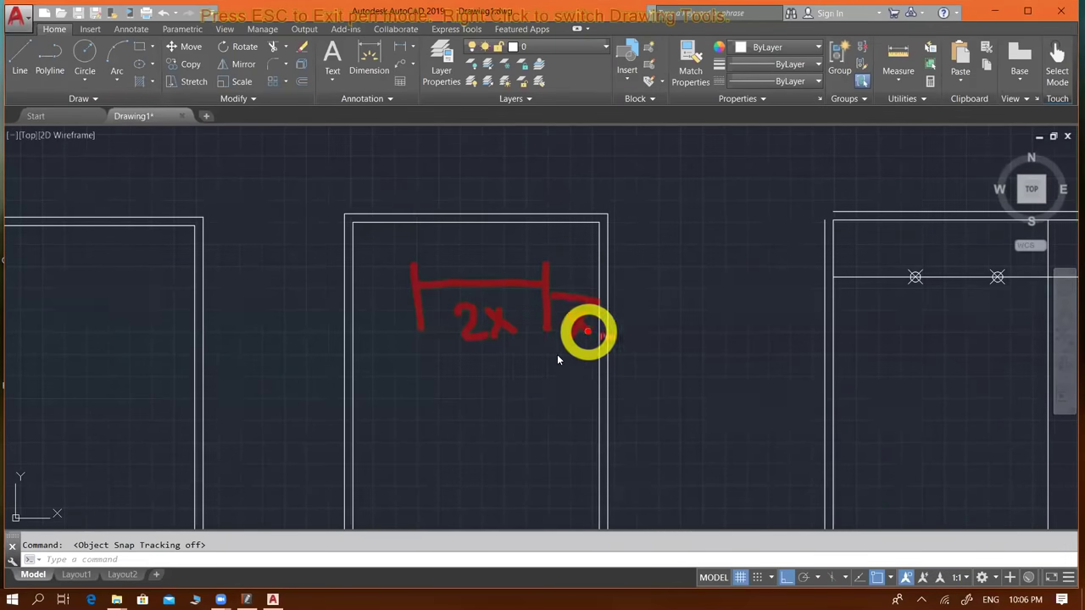
pyautogui.moveTo(571, 315); pyautogui.dragTo(590, 334)
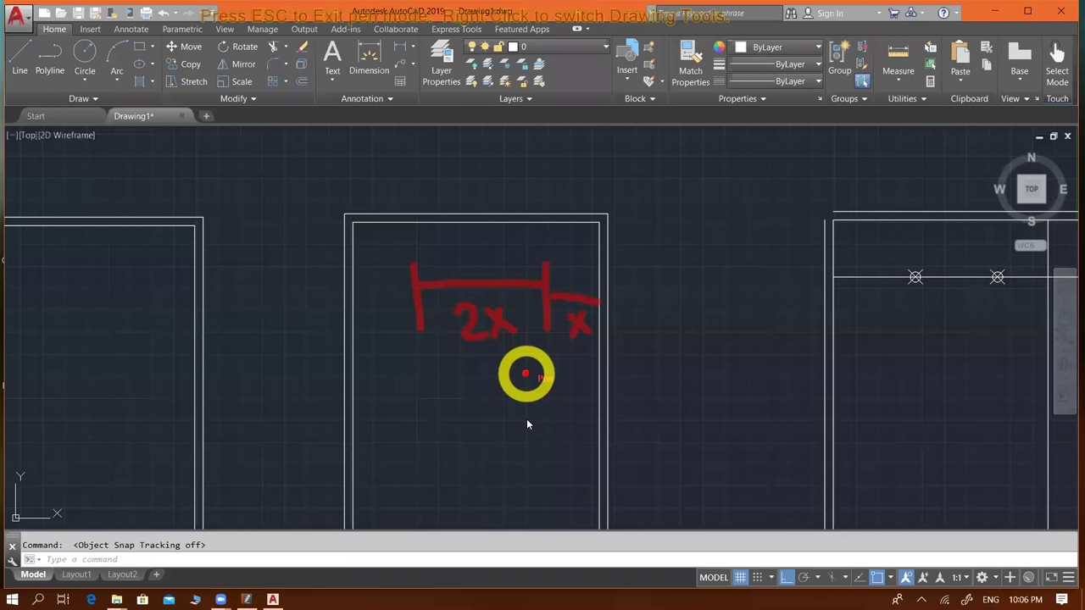
pyautogui.moveTo(519, 429); pyautogui.dragTo(519, 479)
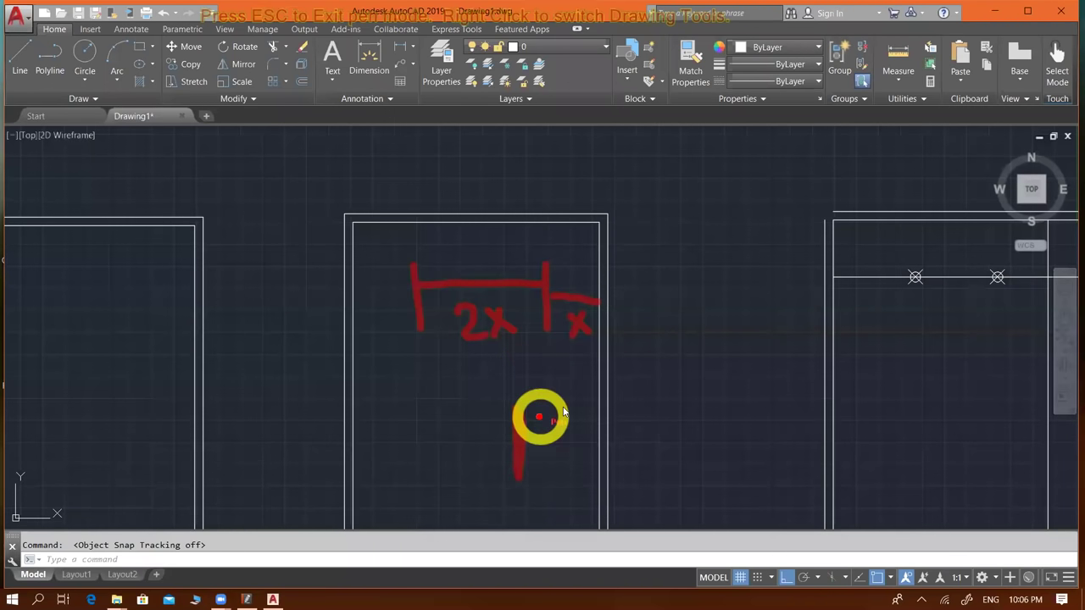
pyautogui.moveTo(566, 390)
pyautogui.mouseDown()
pyautogui.moveTo(463, 390)
pyautogui.moveTo(592, 443)
pyautogui.moveTo(563, 388)
pyautogui.mouseUp()
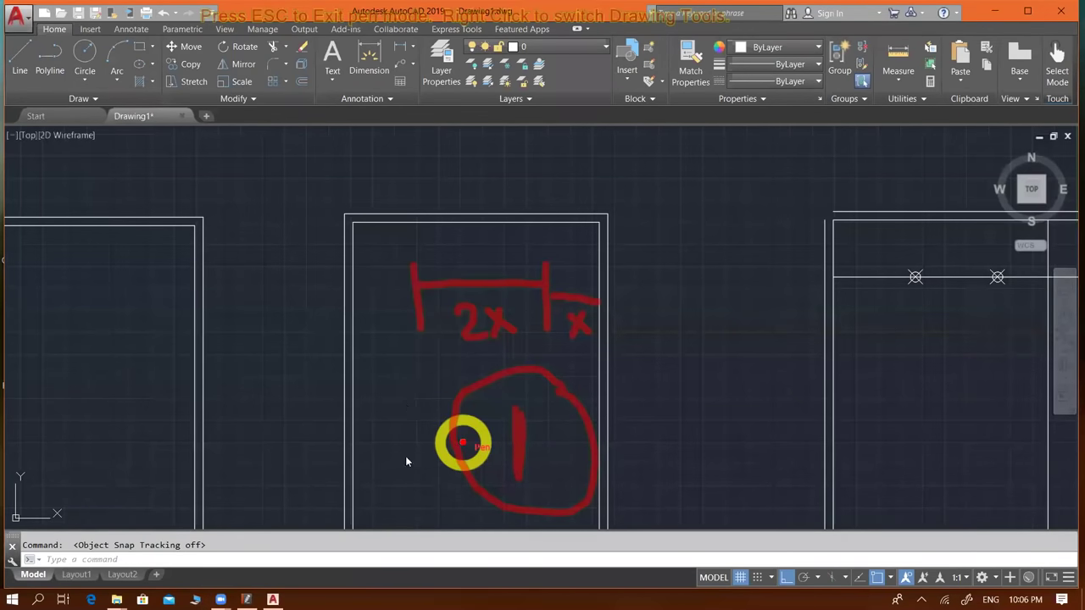
pyautogui.moveTo(410, 403); pyautogui.dragTo(408, 479)
pyautogui.moveTo(440, 375)
pyautogui.mouseDown()
pyautogui.moveTo(381, 453)
pyautogui.moveTo(466, 439)
pyautogui.mouseUp()
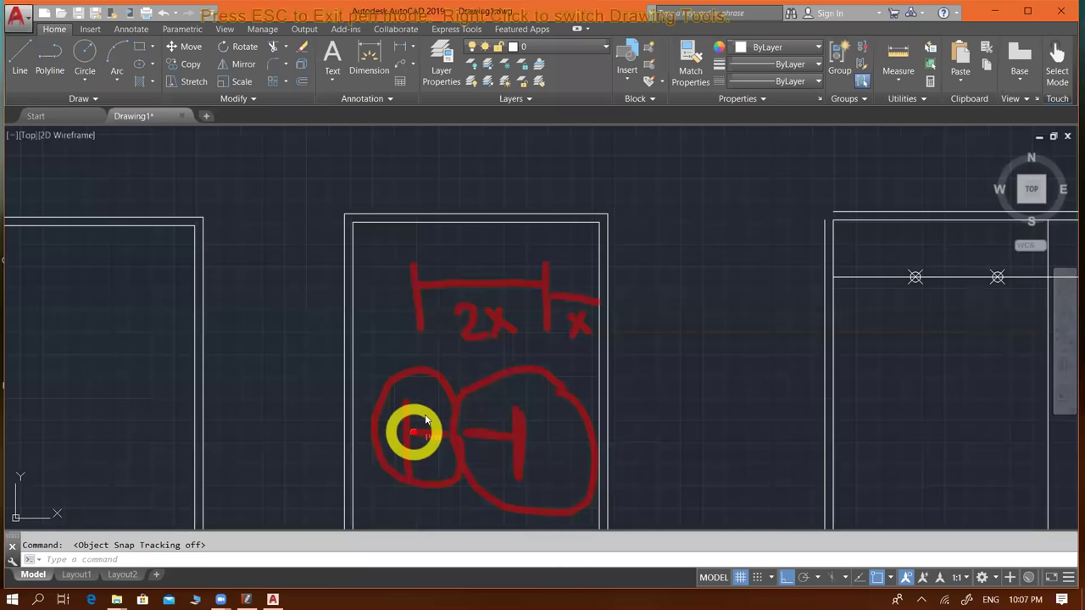
pyautogui.moveTo(415, 434)
pyautogui.mouseDown()
pyautogui.moveTo(588, 438)
pyautogui.moveTo(576, 444)
pyautogui.mouseUp()
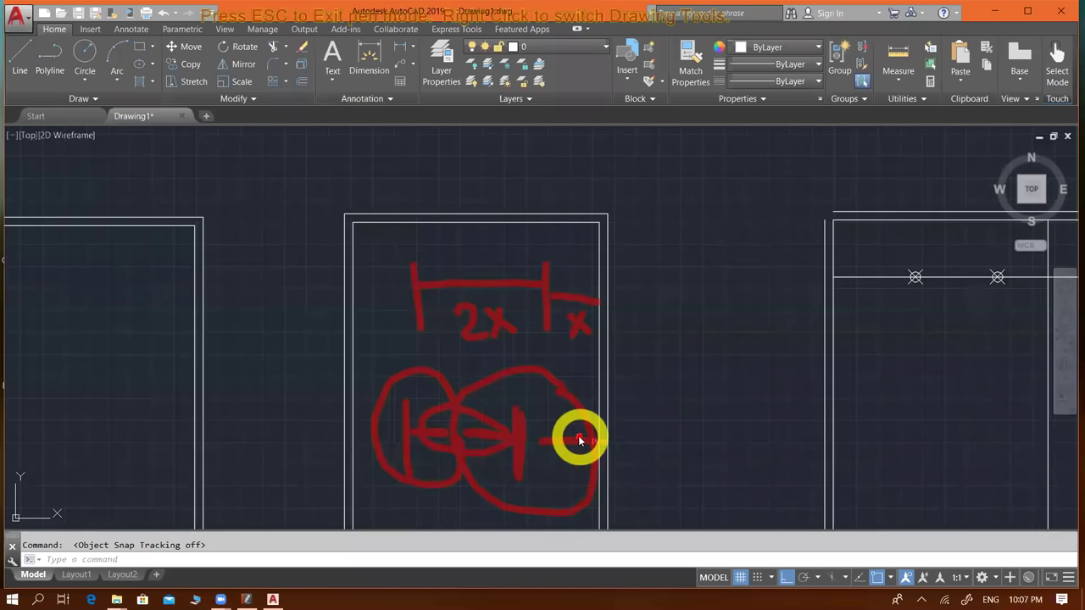
pyautogui.press('Escape')
pyautogui.scroll(-4, 704, 408)
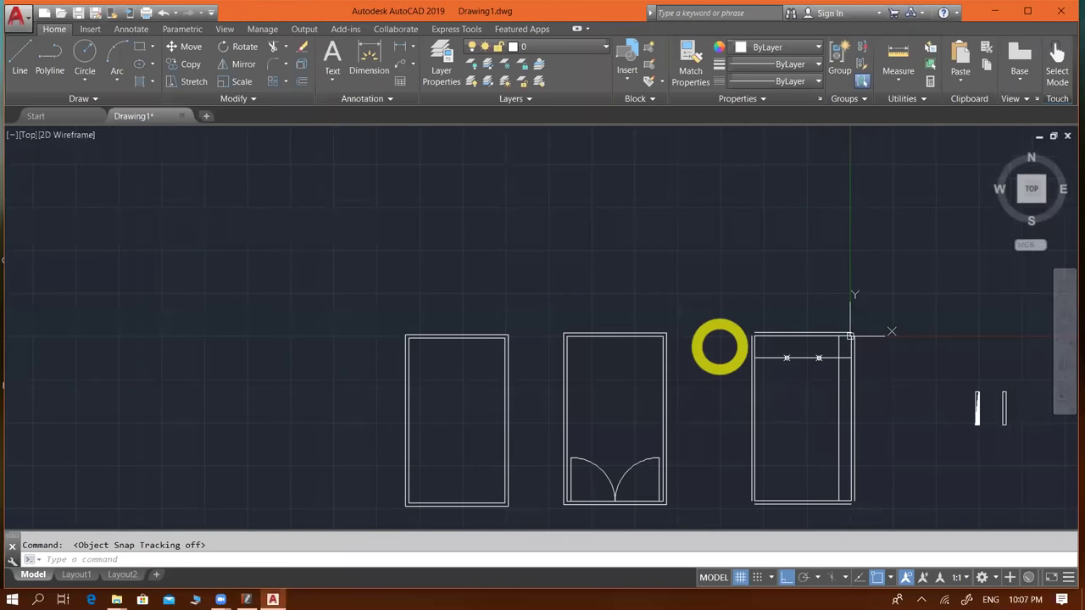
# - Divide the vertical guide line into 7 equal segments and start selecting the division points
pyautogui.scroll(2, 852, 424)
pyautogui.scroll(2, 880, 443)
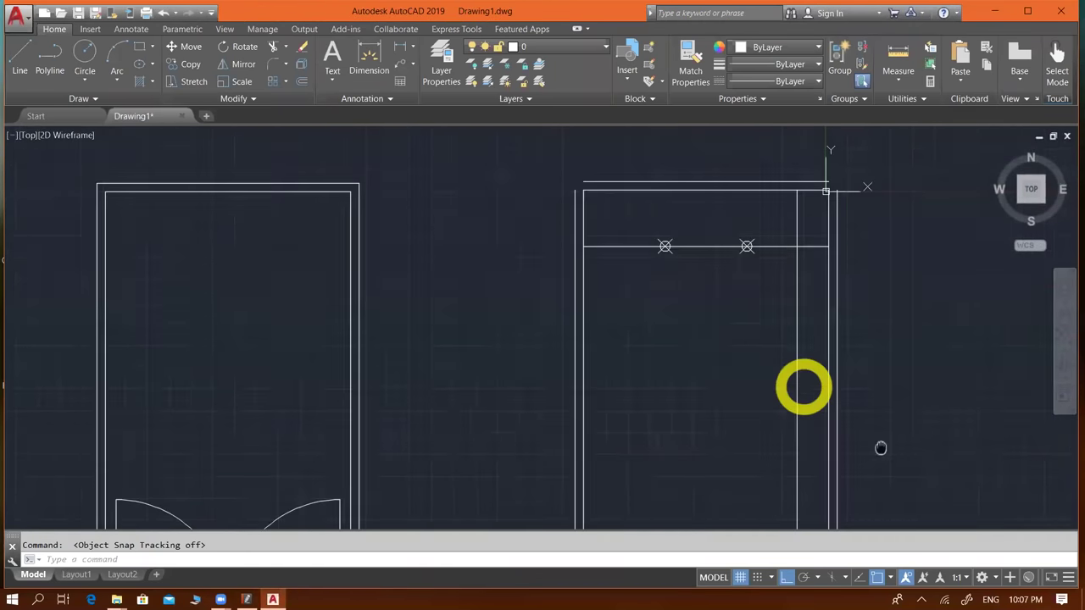
pyautogui.scroll(1, 802, 387)
pyautogui.scroll(-2, 754, 334)
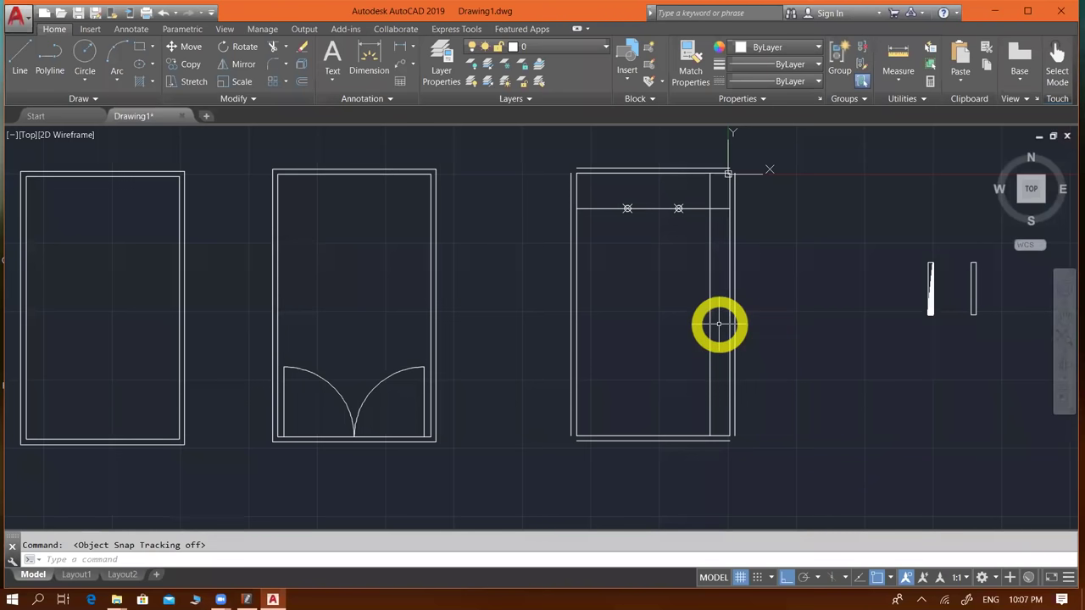
pyautogui.write('div')
pyautogui.press('Return')
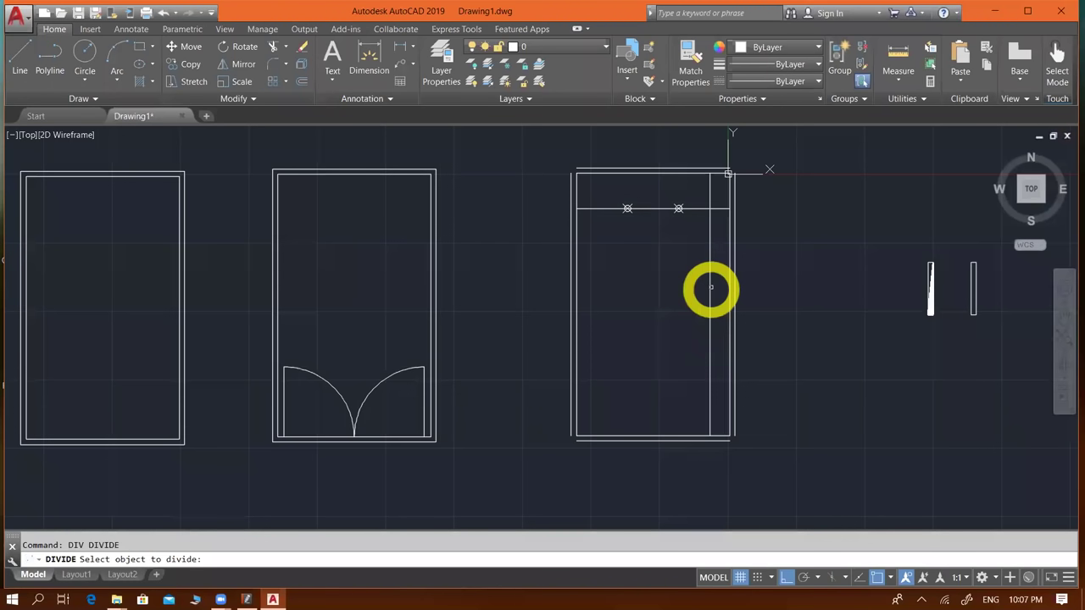
pyautogui.click(710, 287)
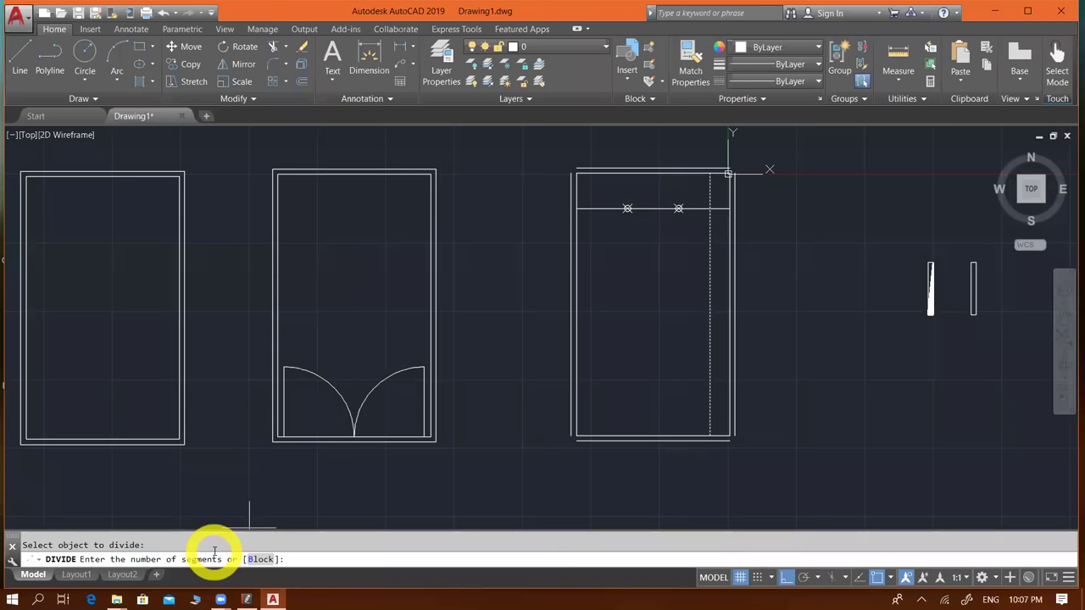
pyautogui.write('7')
pyautogui.press('Return')
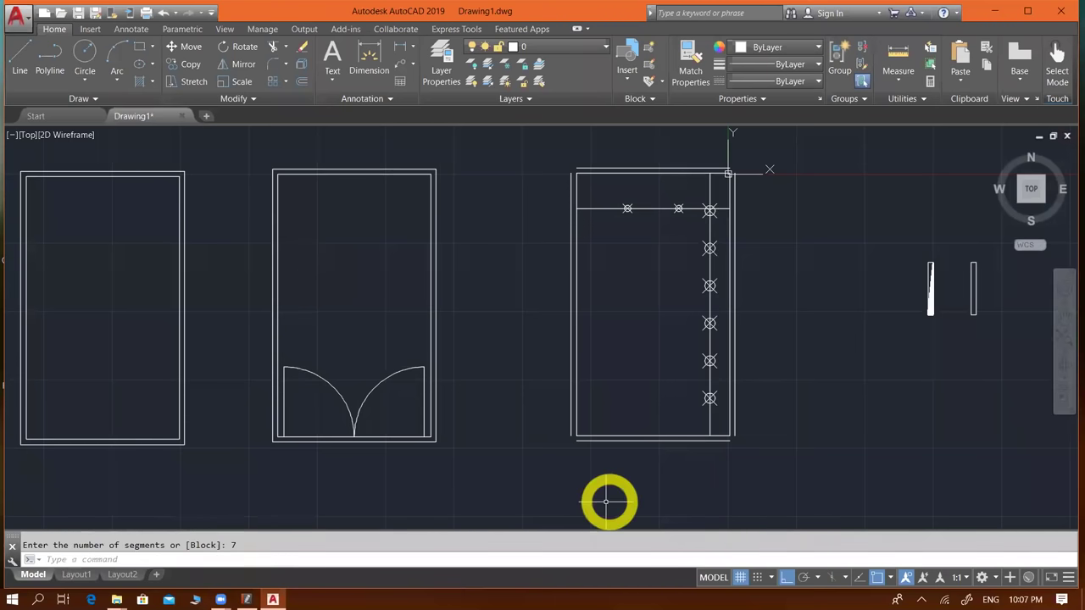
pyautogui.click(710, 210)
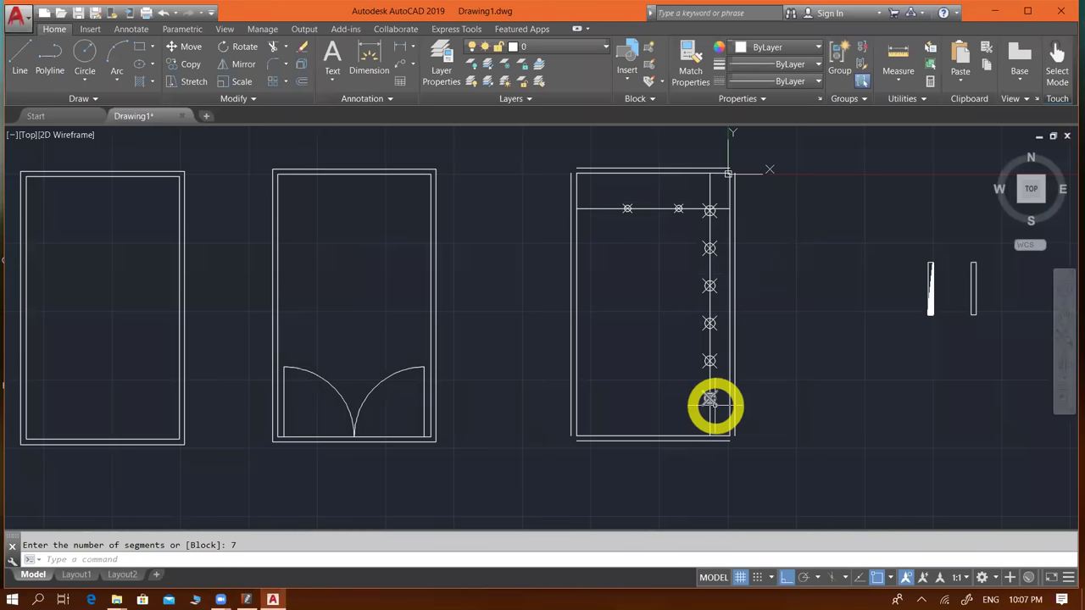
pyautogui.scroll(2, 712, 254)
pyautogui.click(702, 249)
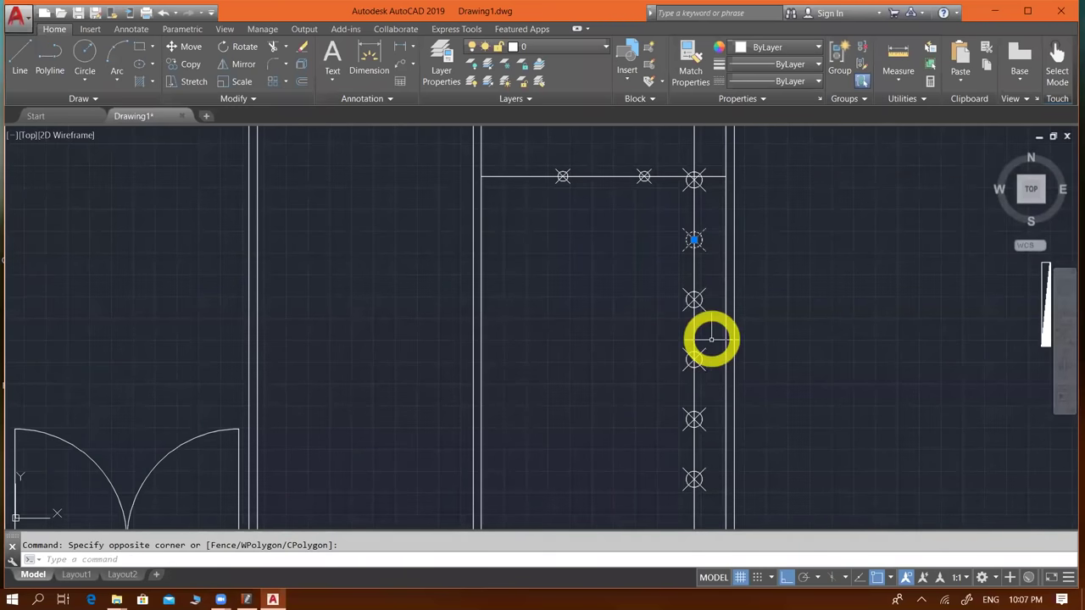
# - Erase three of the six division markers, leaving three evenly spaced points for the lights
pyautogui.click(707, 371)
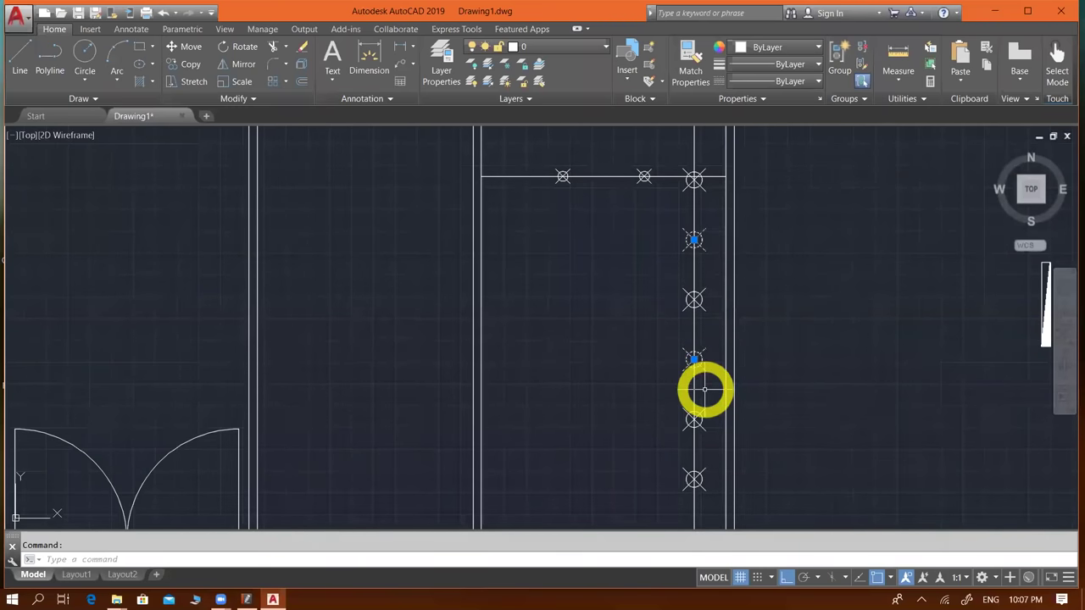
pyautogui.scroll(-2, 765, 318)
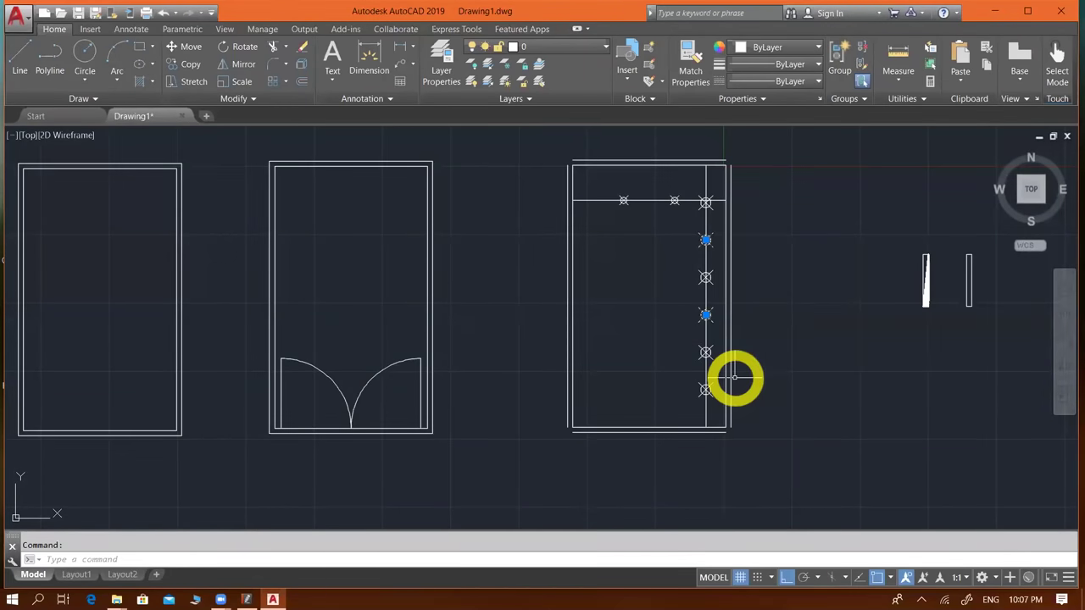
pyautogui.press('Escape')
pyautogui.click(706, 353)
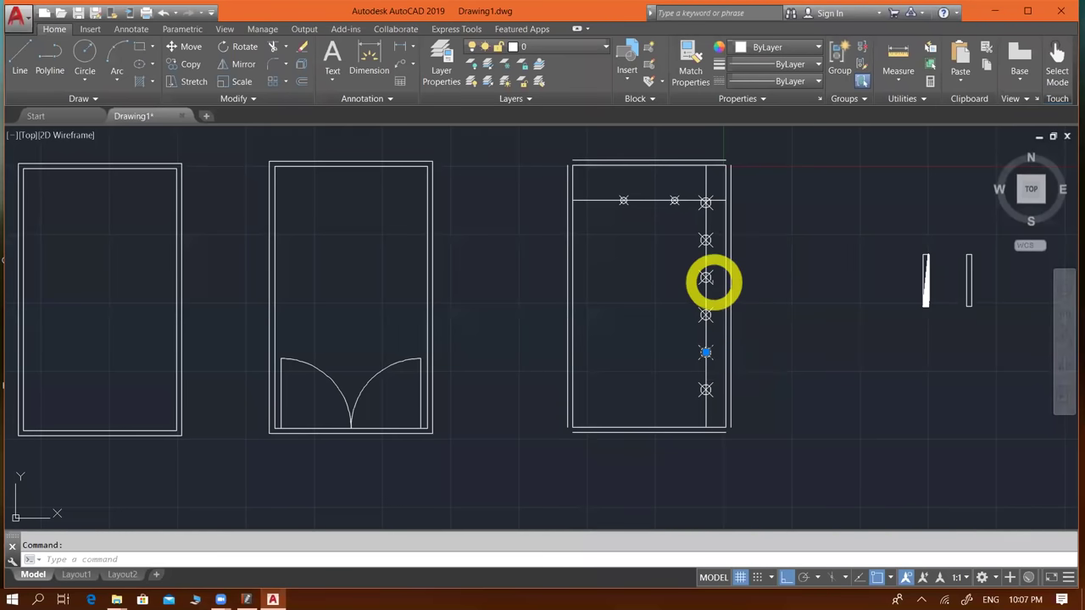
pyautogui.click(708, 279)
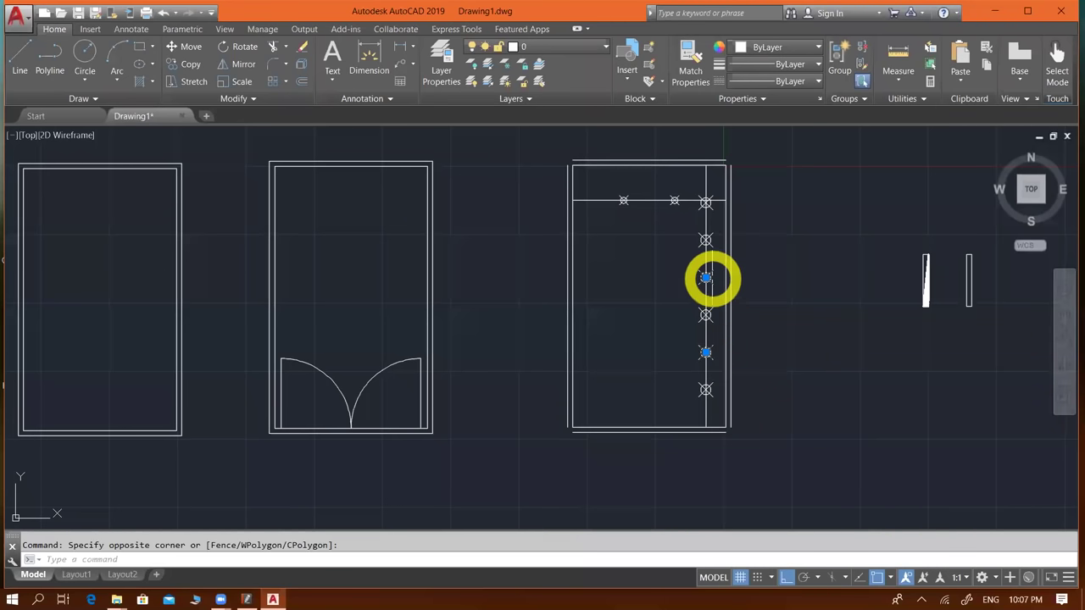
pyautogui.click(717, 205)
pyautogui.press('Delete')
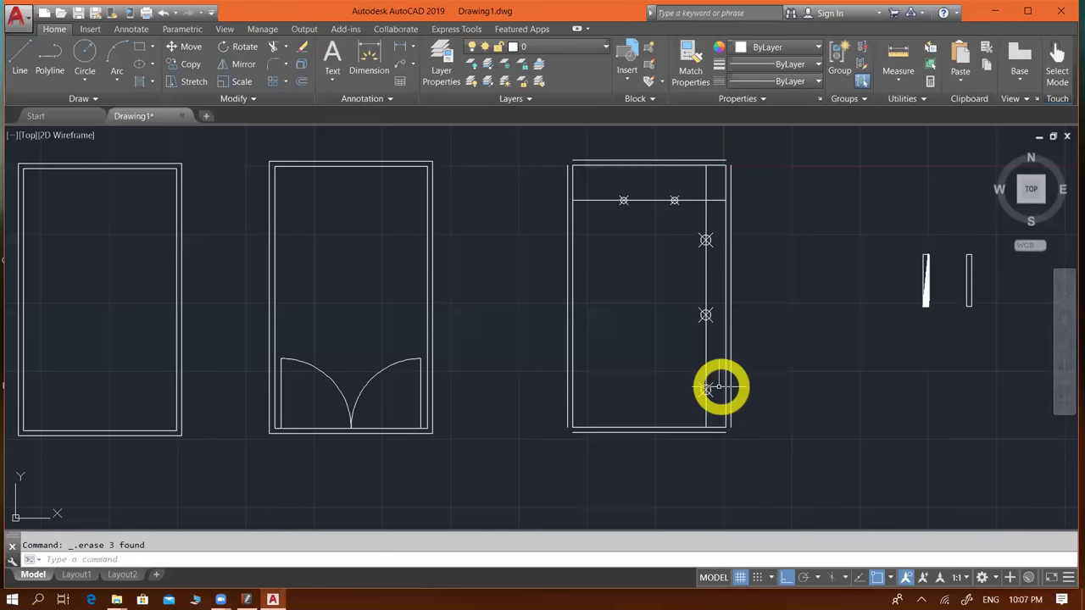
pyautogui.scroll(2, 708, 363)
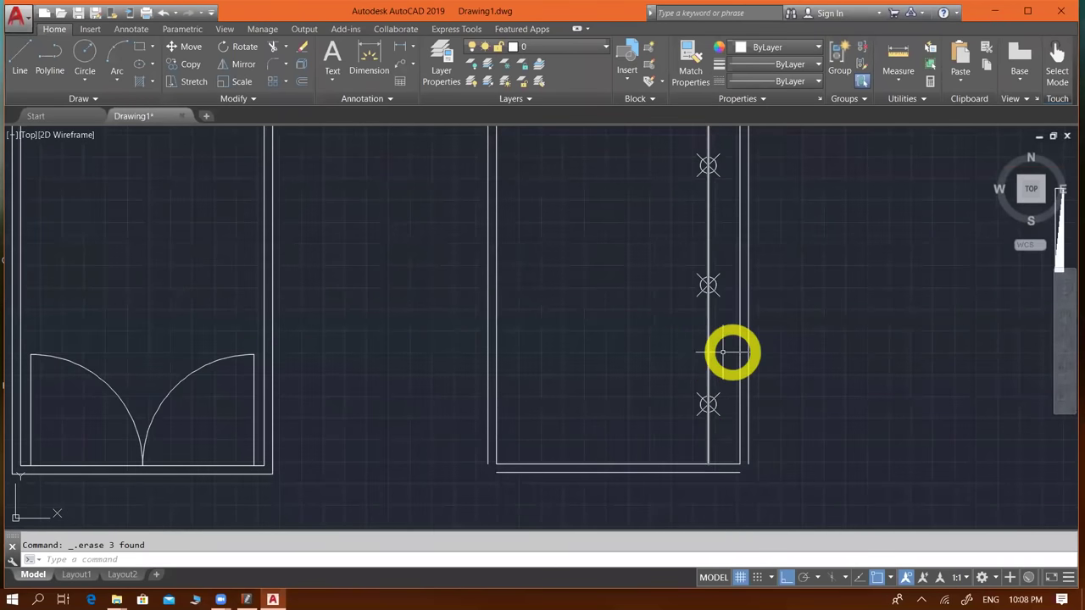
pyautogui.click(741, 349)
pyautogui.click(632, 348)
pyautogui.press('Escape')
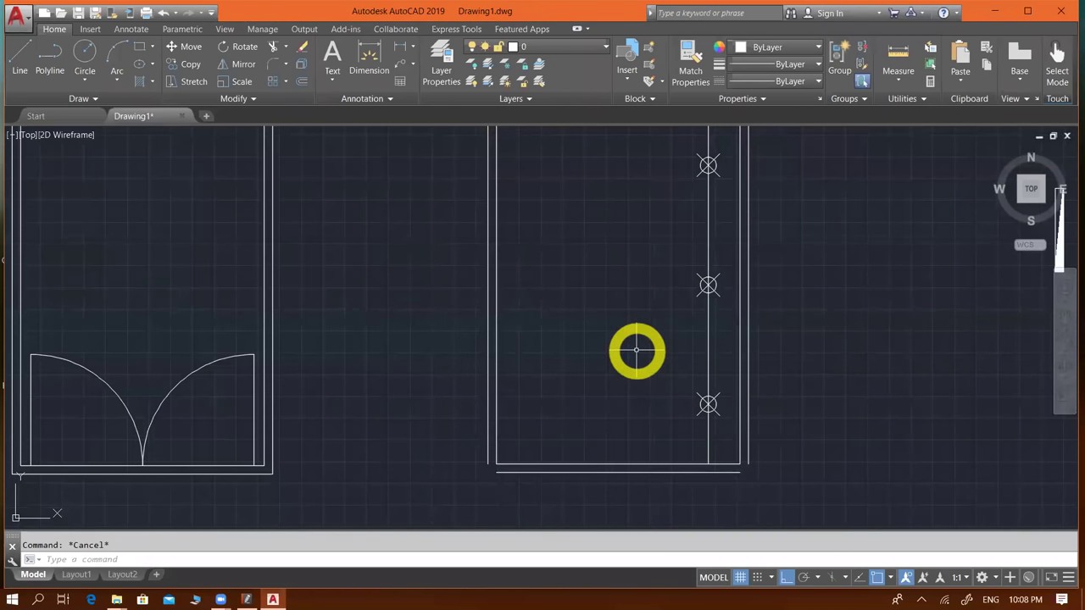
pyautogui.moveTo(726, 350); pyautogui.dragTo(644, 351)
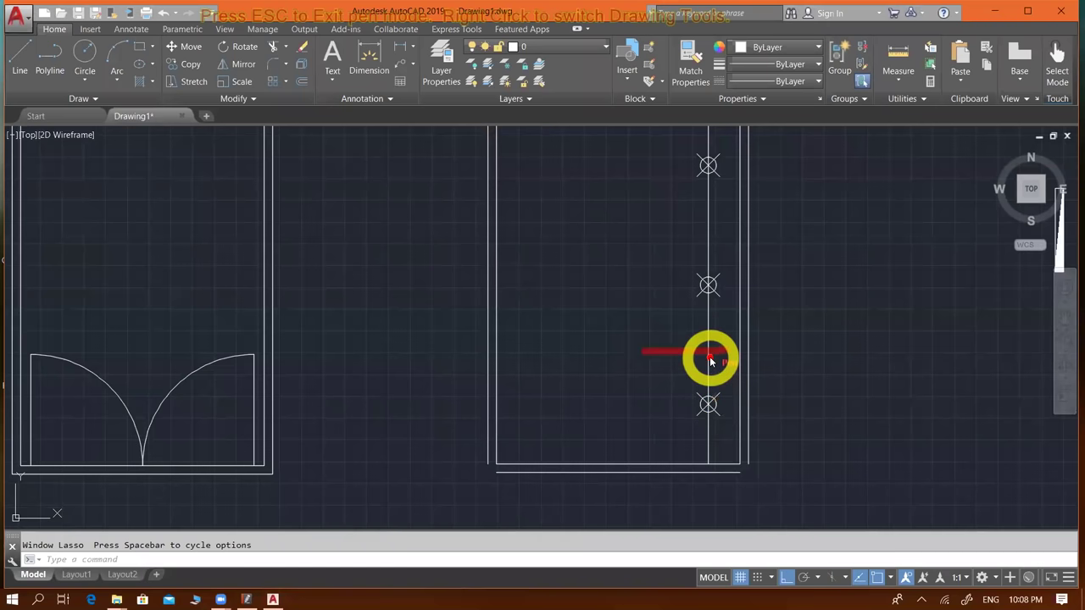
pyautogui.press('Escape')
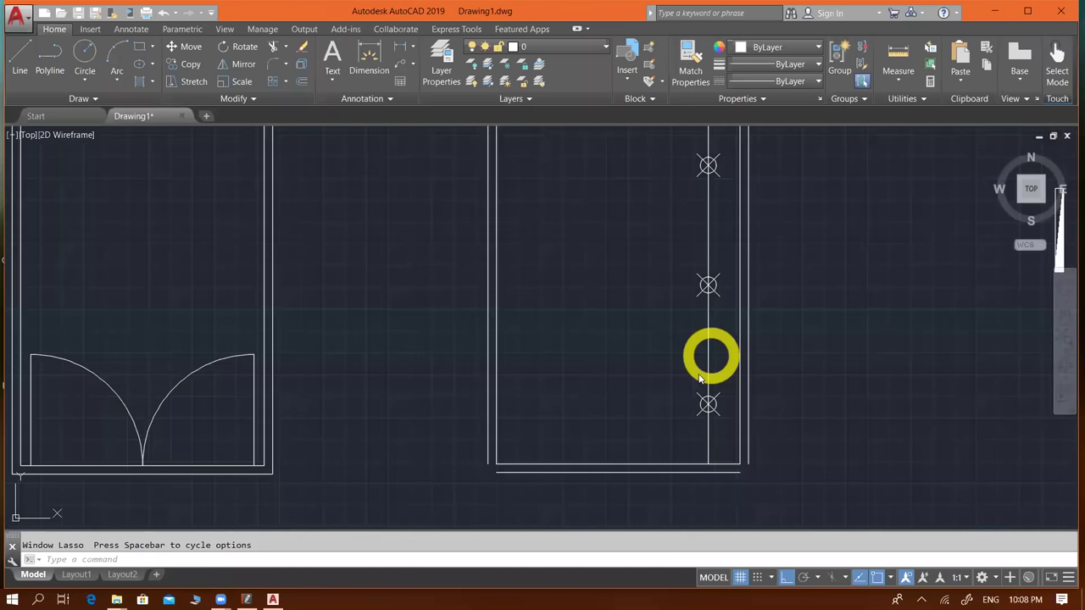
pyautogui.scroll(-2, 700, 378)
pyautogui.scroll(2, 687, 207)
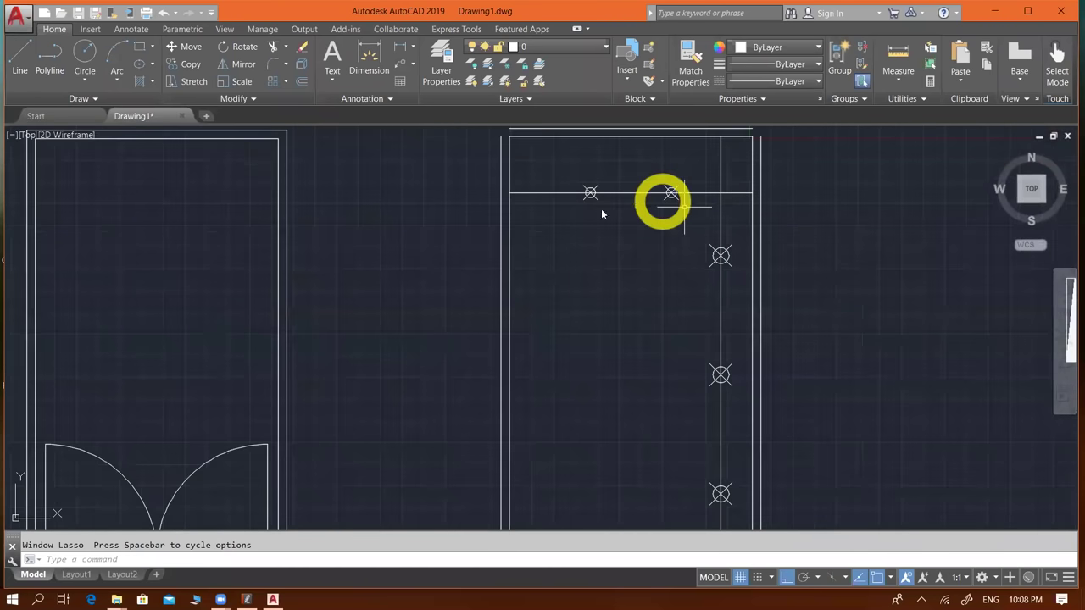
pyautogui.scroll(-1, 695, 303)
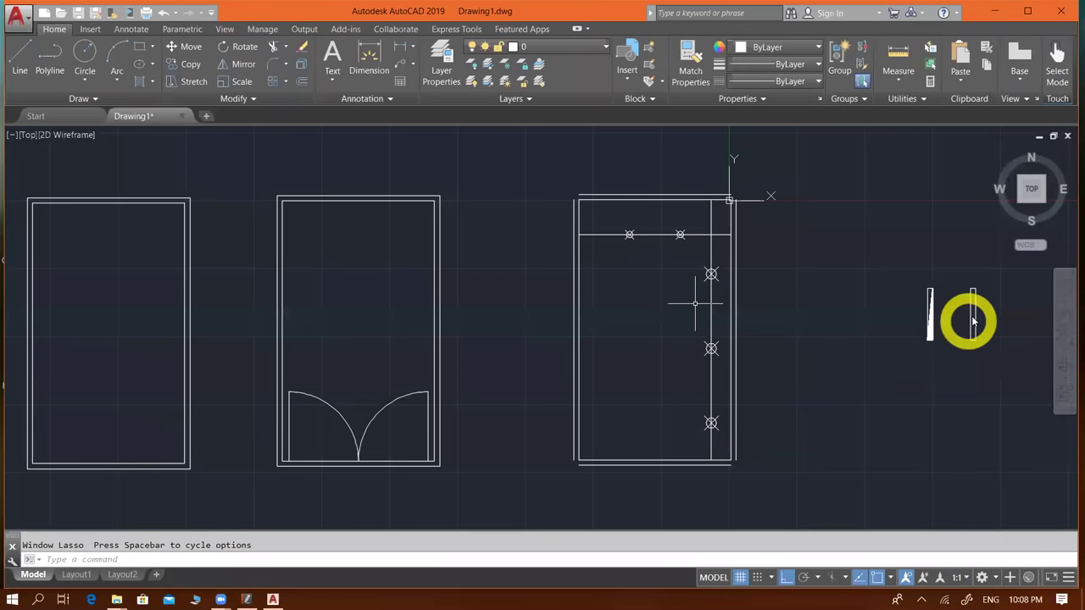
pyautogui.click(711, 274)
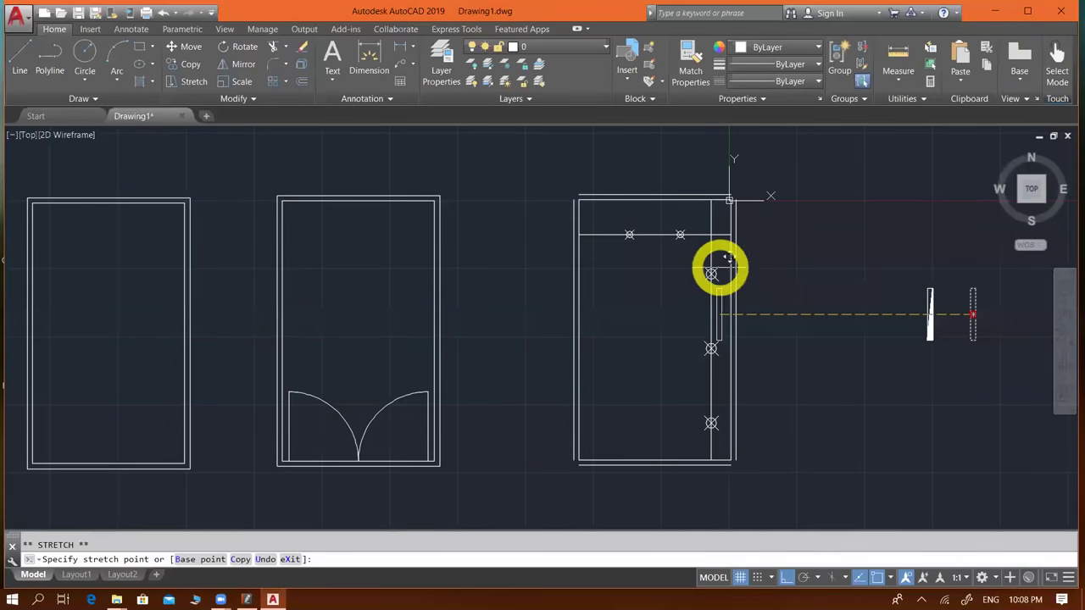
pyautogui.press('Escape')
pyautogui.write('co')
pyautogui.press('Return')
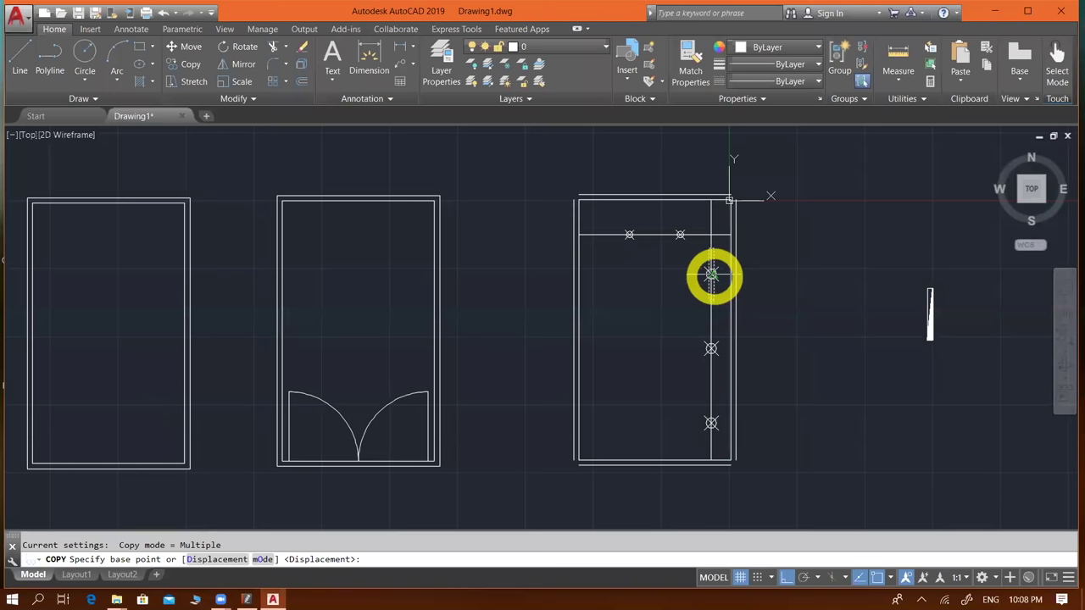
pyautogui.click(711, 274)
pyautogui.click(711, 347)
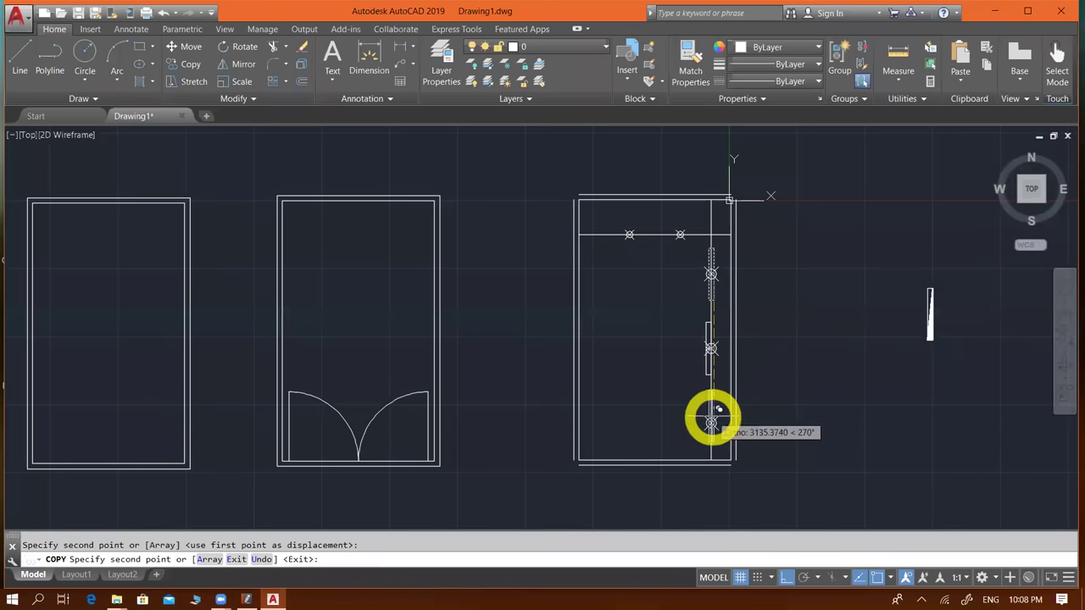
pyautogui.click(711, 422)
pyautogui.press('Escape')
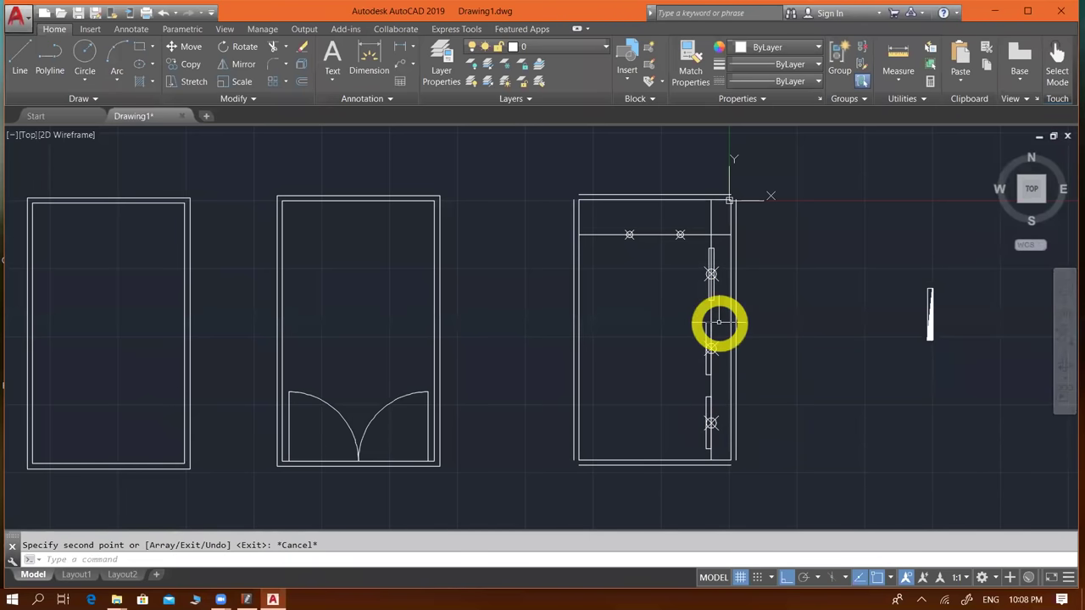
pyautogui.hotkey('ctrl', 'z')
pyautogui.scroll(2, 763, 322)
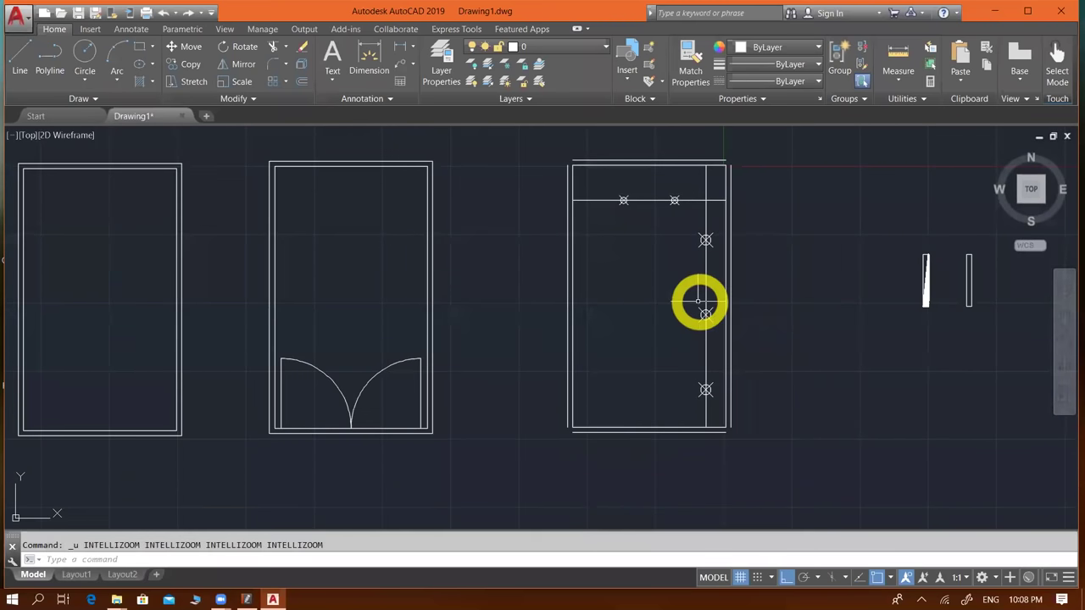
# - Draw a horizontal guide line below the two light-fixture blocks
pyautogui.moveTo(698, 301); pyautogui.dragTo(586, 283, button='middle')
pyautogui.write('l')
pyautogui.press('Return')
pyautogui.click(917, 368)
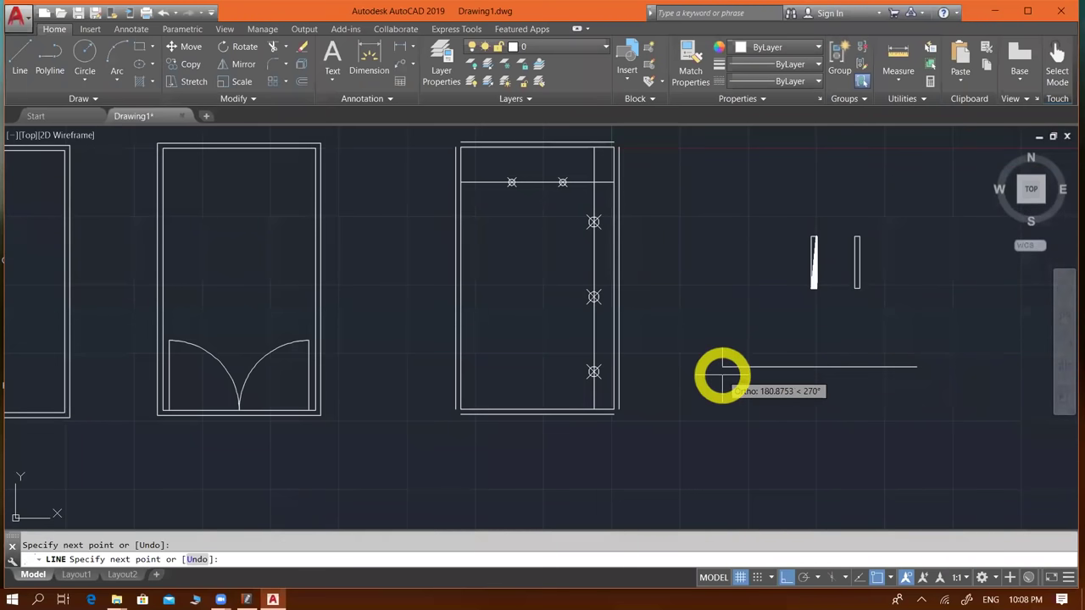
pyautogui.click(722, 367)
pyautogui.press('Escape')
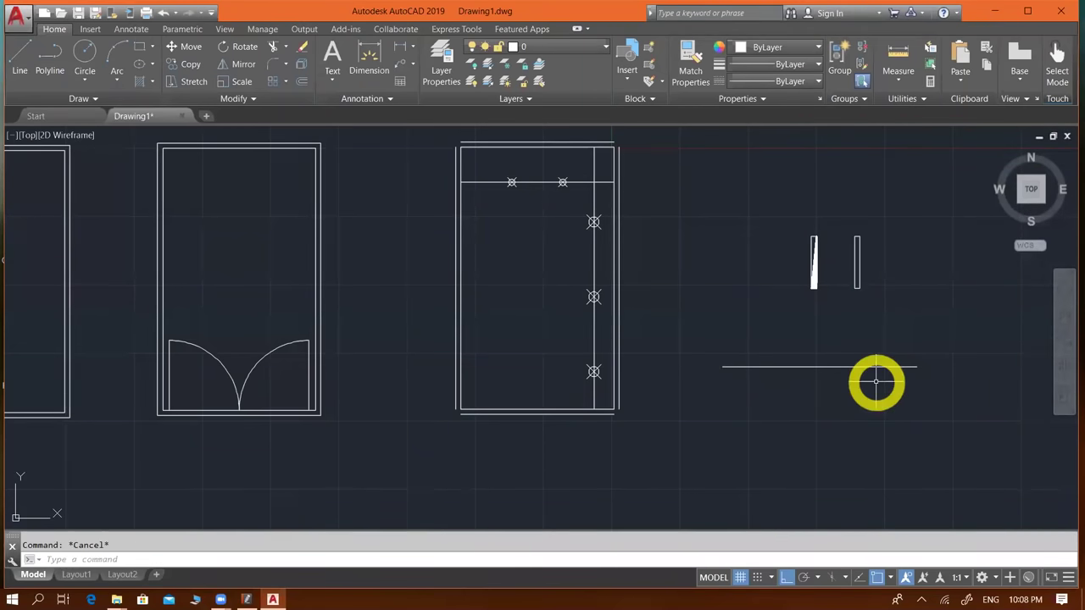
# - Divide the new guide line into 3 equal parts with DIV, placing two point markers
pyautogui.write('div')
pyautogui.press('Return')
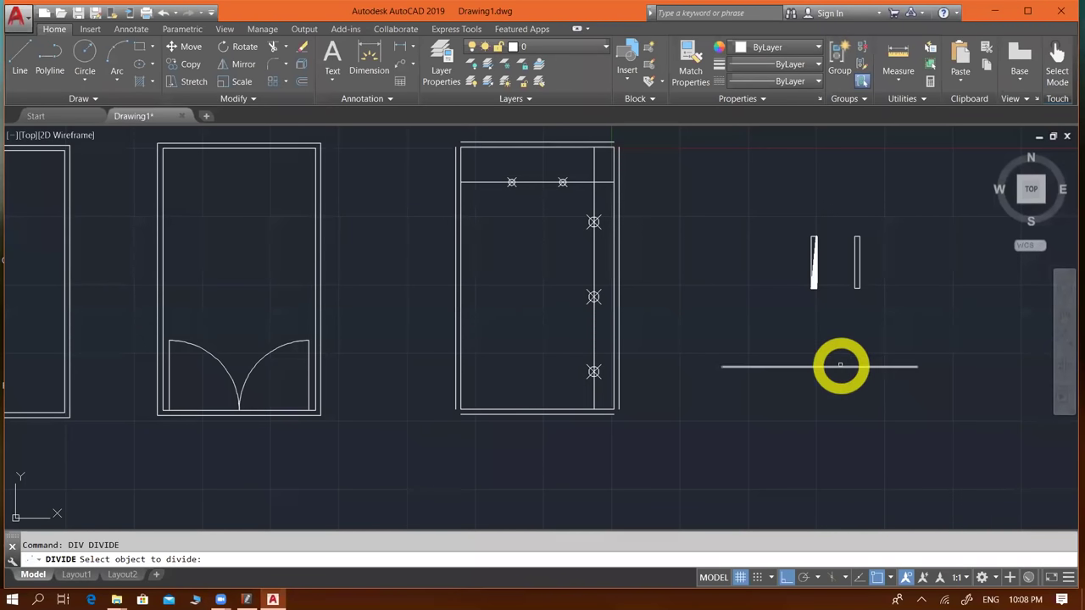
pyautogui.click(840, 366)
pyautogui.write('3')
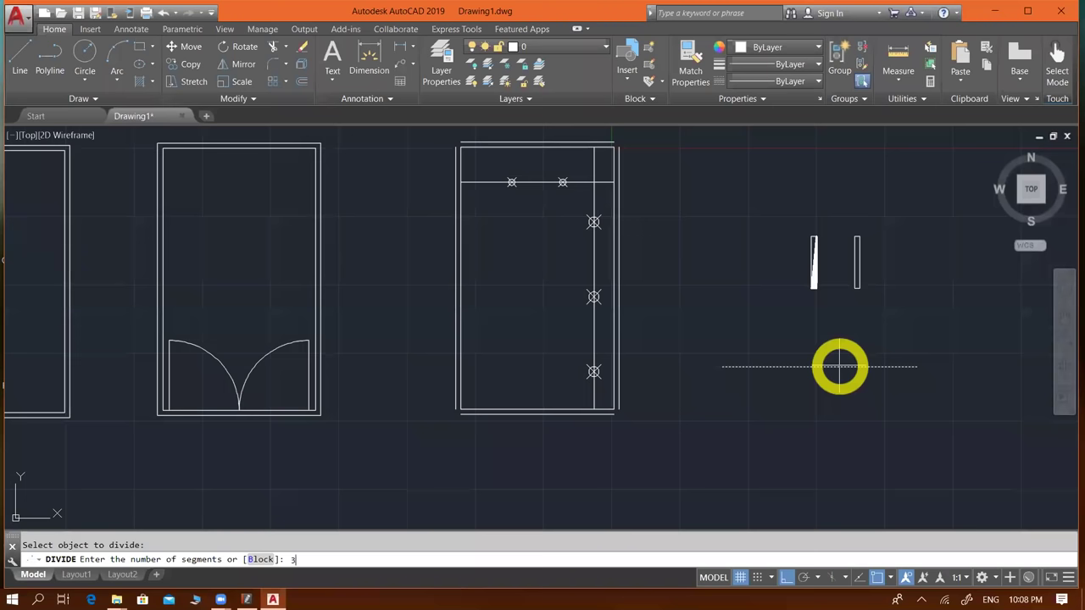
pyautogui.press('Return')
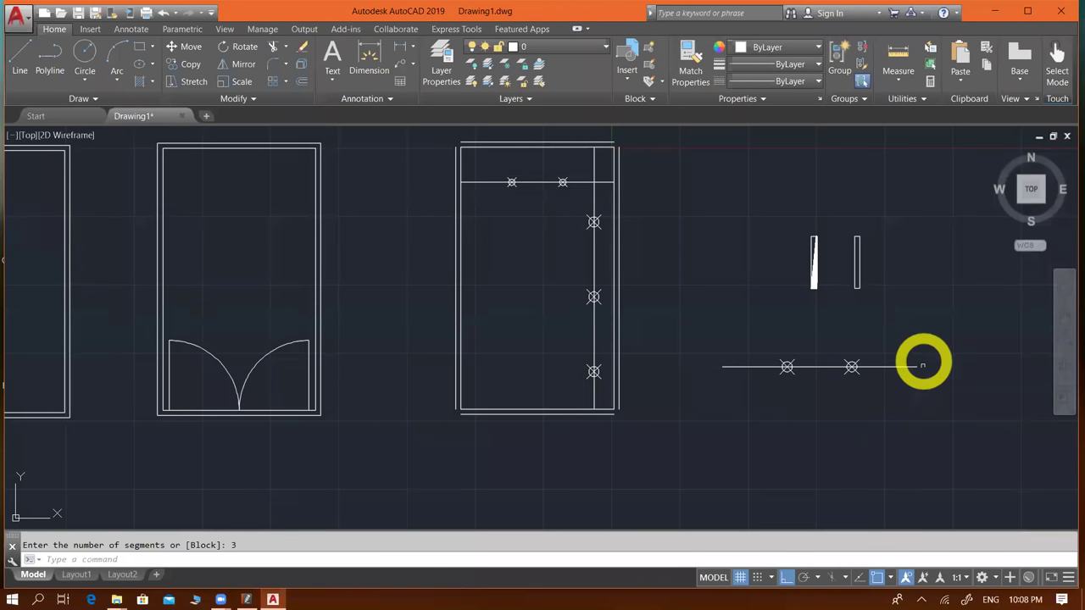
pyautogui.scroll(2, 922, 365)
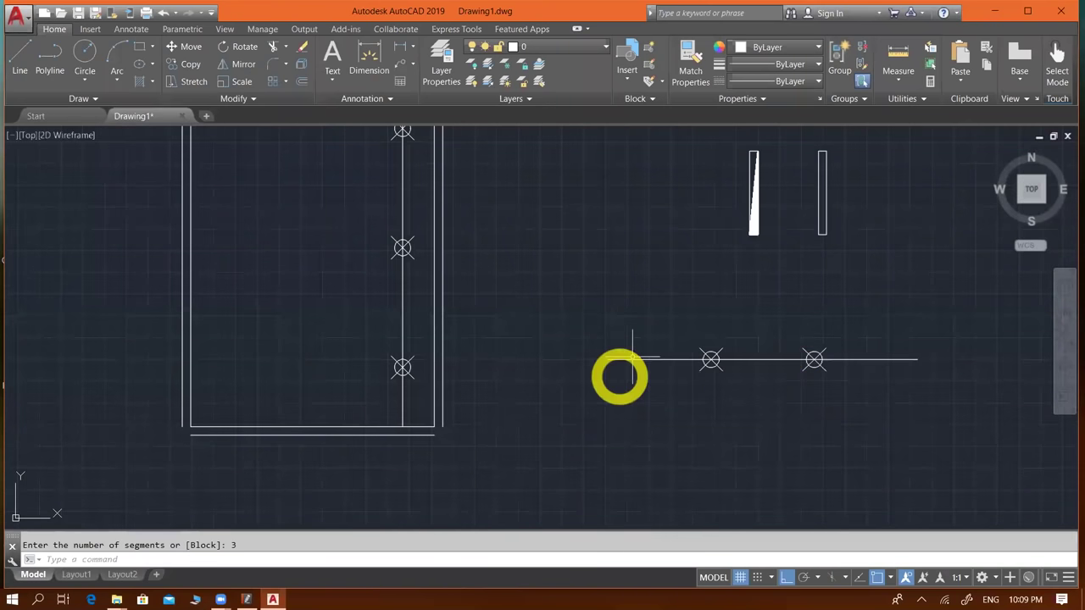
pyautogui.scroll(-4, 637, 383)
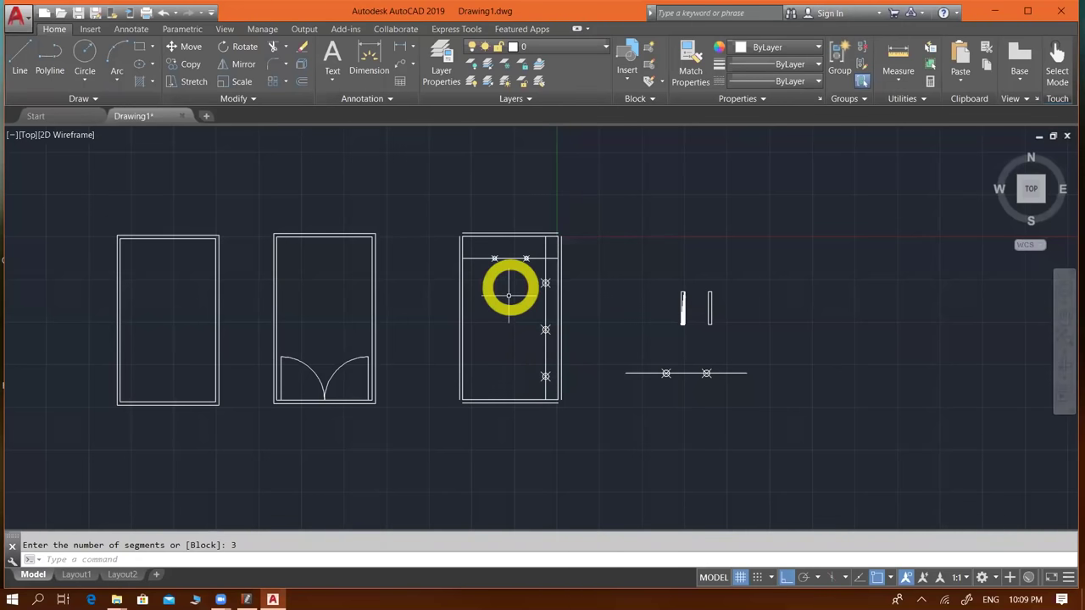
# - Crossing-select the right room's inner guide lines and point markers and delete them
pyautogui.click(547, 252)
pyautogui.scroll(2, 560, 178)
pyautogui.scroll(-2, 443, 467)
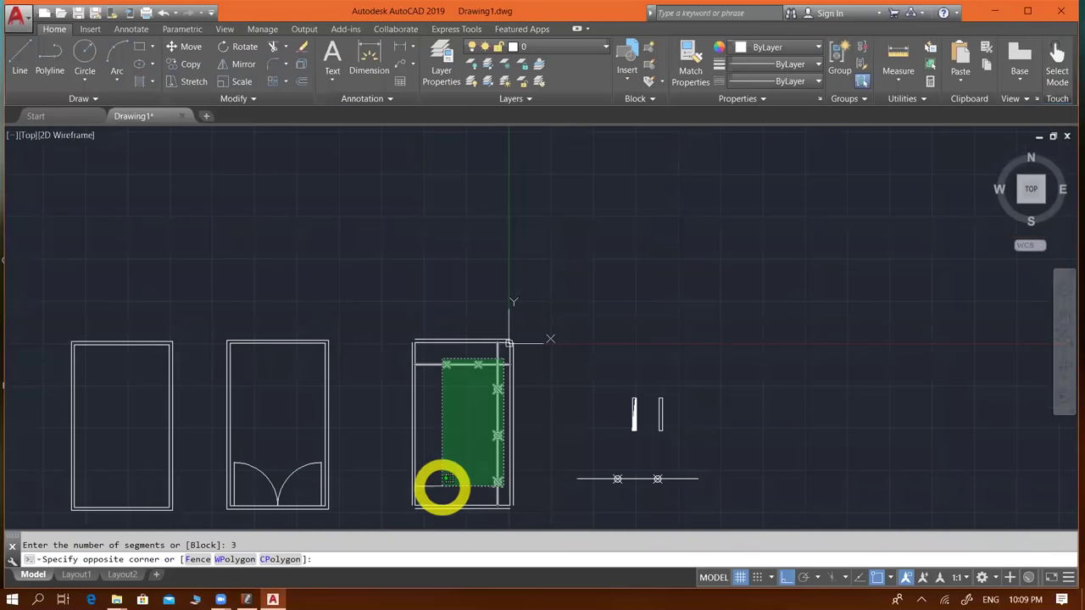
pyautogui.click(440, 485)
pyautogui.press('Delete')
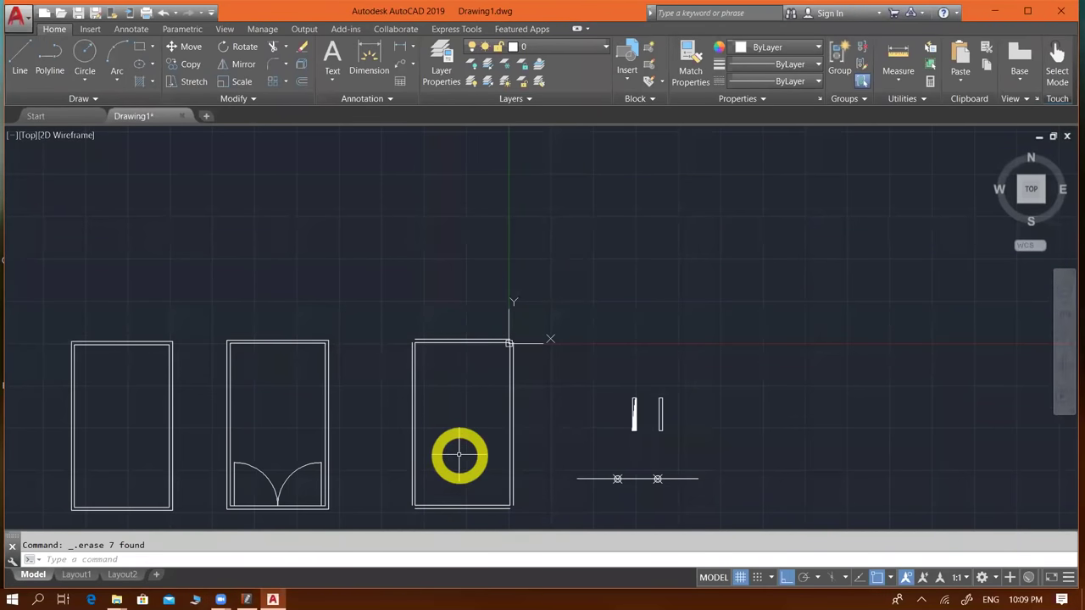
# - Re-centre the room plans and briefly check the AutoCAD Shortcuts PDF
pyautogui.scroll(2, 459, 456)
pyautogui.moveTo(459, 427); pyautogui.dragTo(585, 438, button='middle')
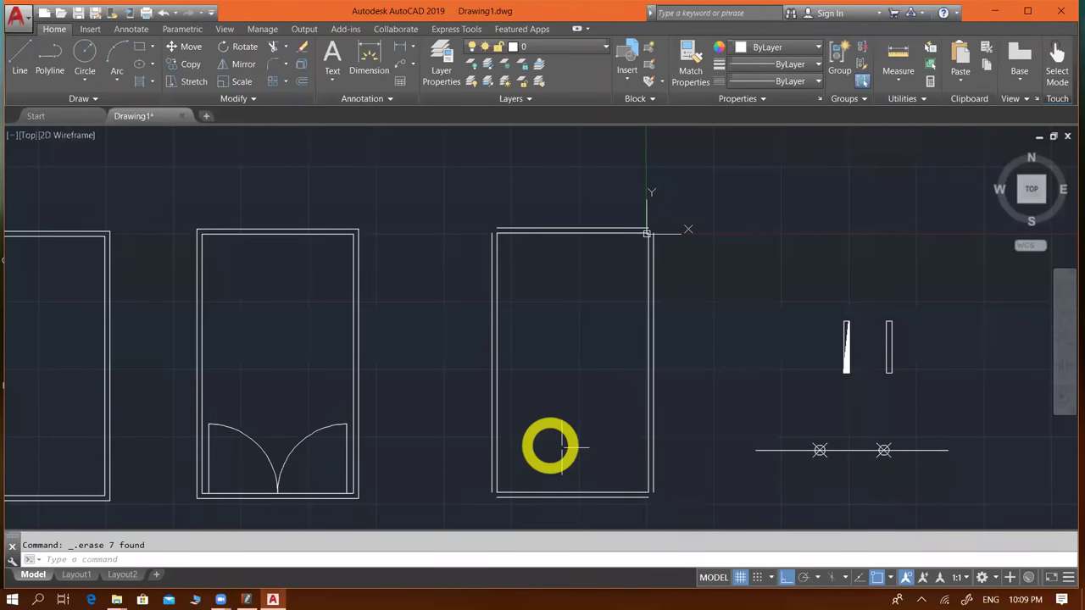
pyautogui.click(248, 598)
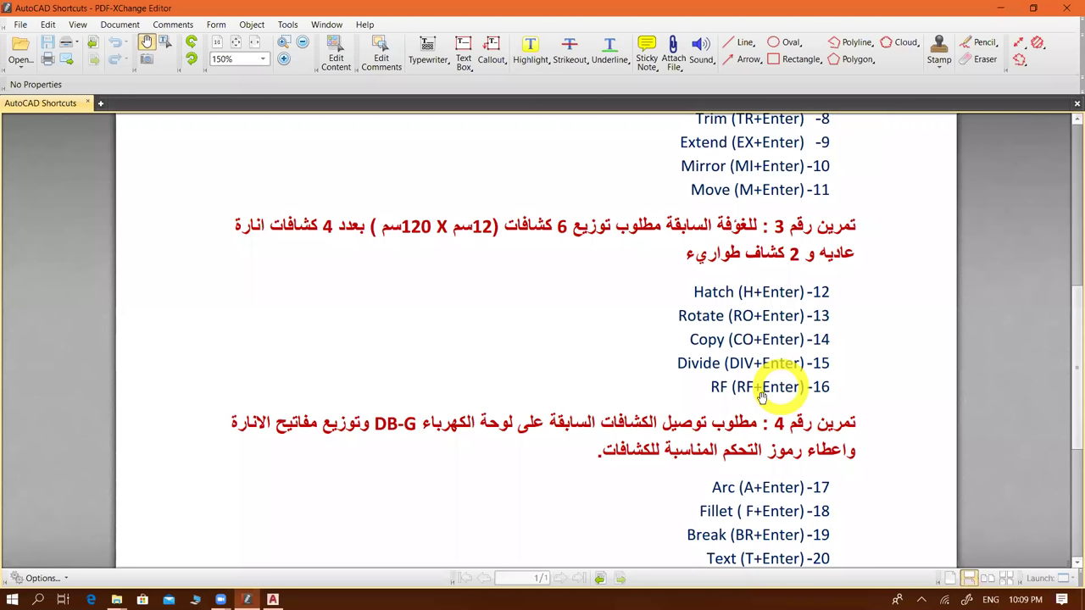
pyautogui.click(246, 598)
pyautogui.scroll(-2, 576, 379)
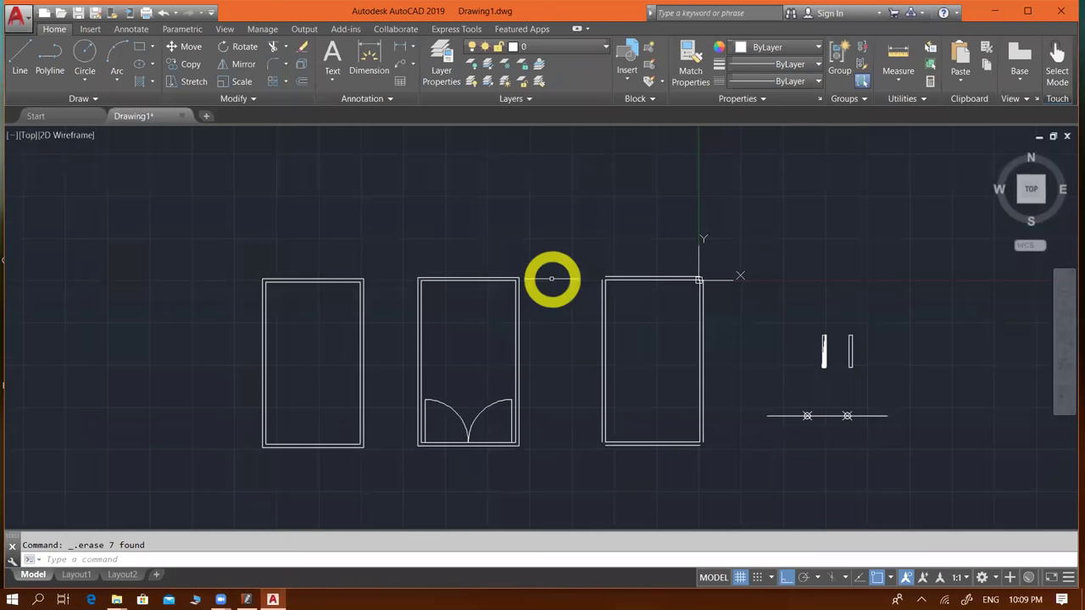
# - Start a new line from a point above the plans, then cancel it
pyautogui.write('1')
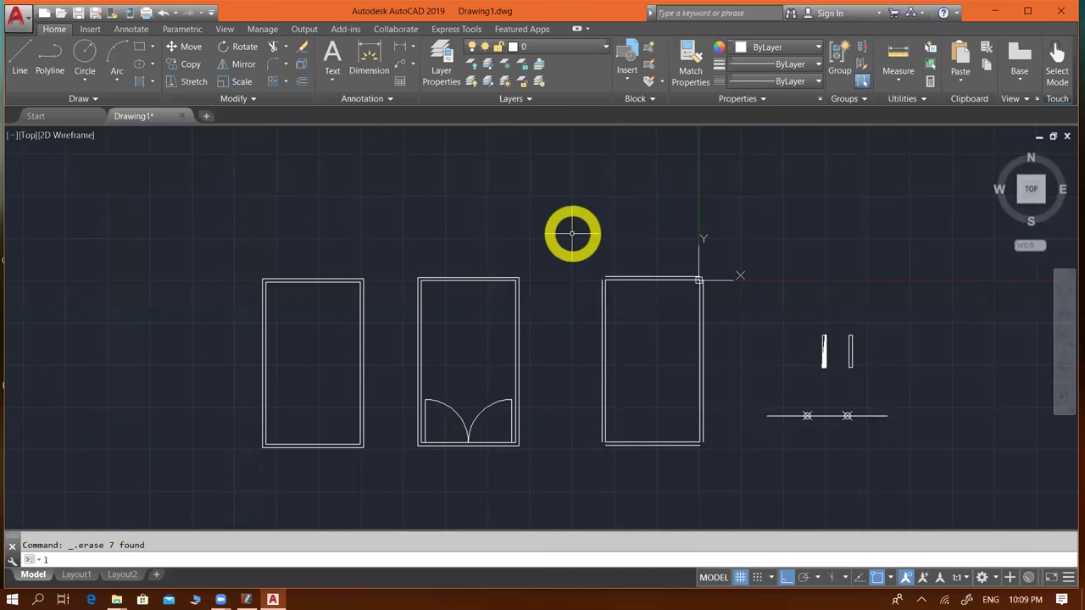
pyautogui.press('Return')
pyautogui.click(585, 214)
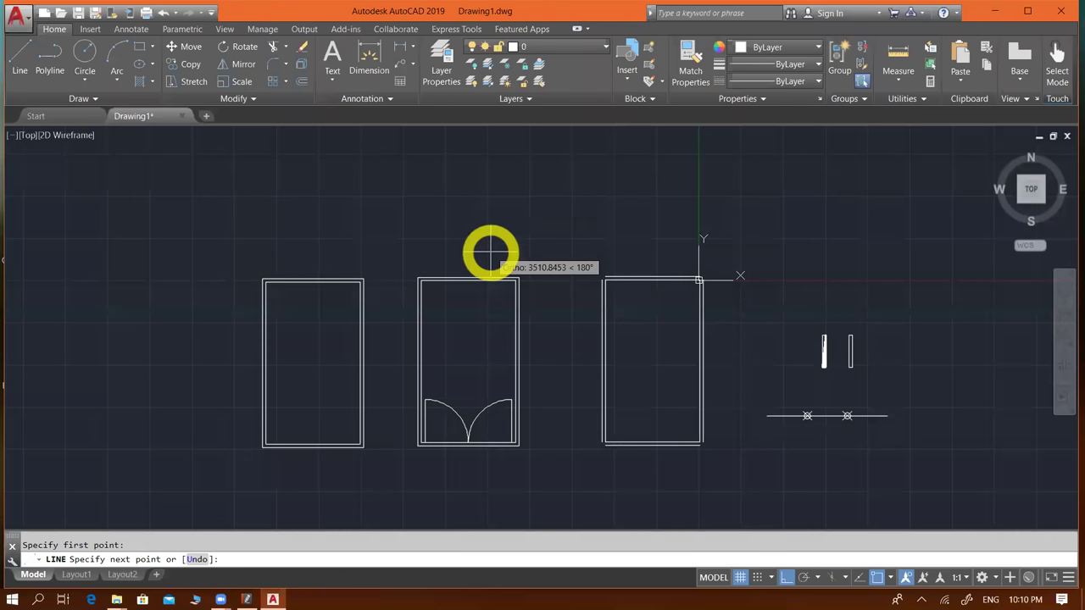
pyautogui.press('Escape')
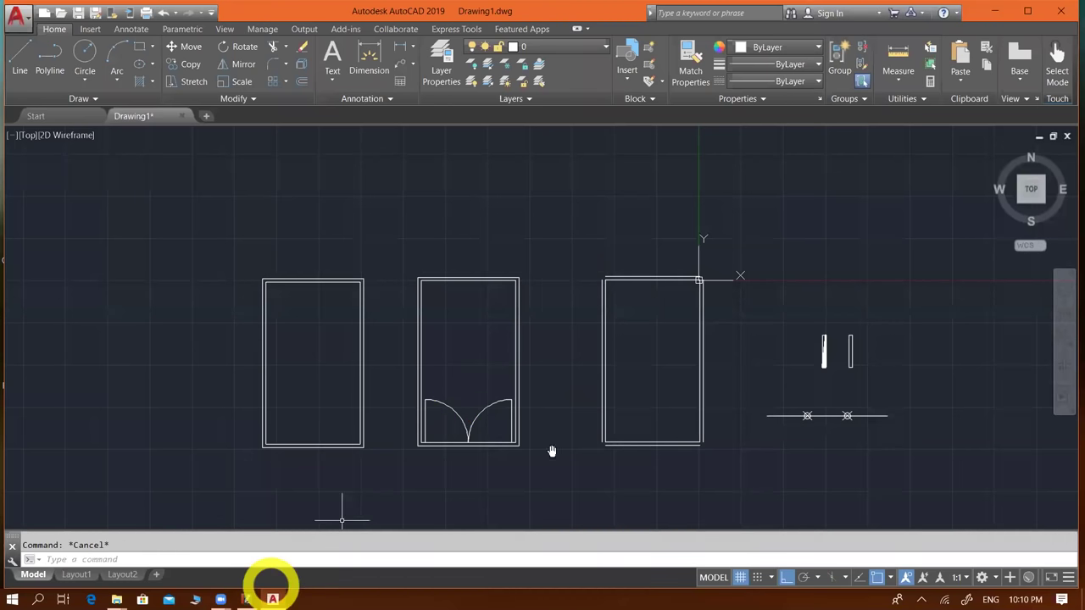
# - Look up RF in the shortcuts PDF, then run the RF block-fix routine
pyautogui.click(246, 598)
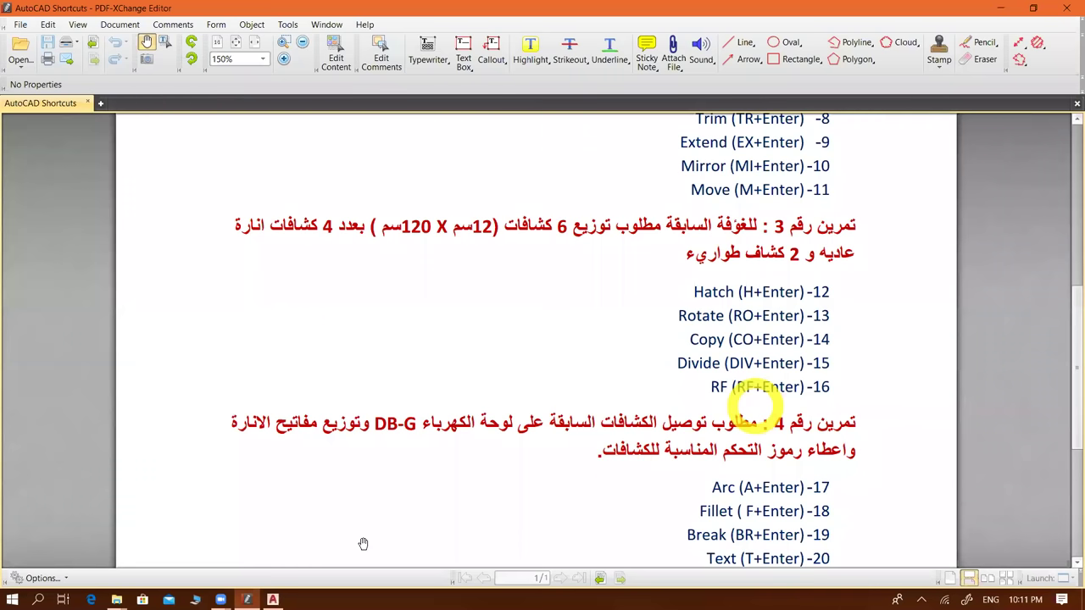
pyautogui.hotkey('alt', 'Tab')
pyautogui.write('RF')
pyautogui.press('Return')
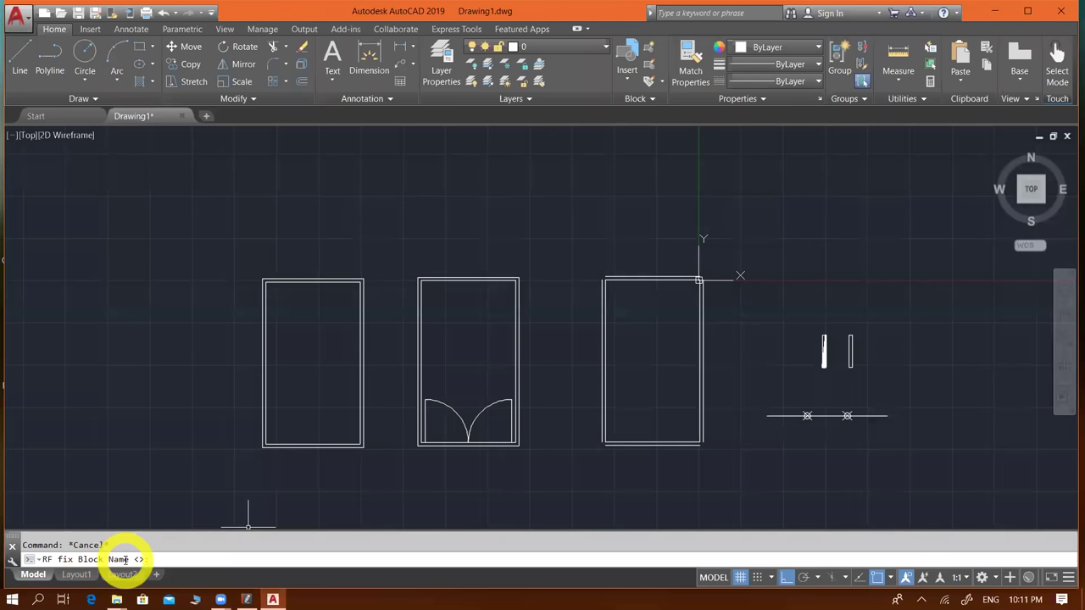
# - Cancel the RF block-name prompt and switch to File Explorer
pyautogui.press('Return')
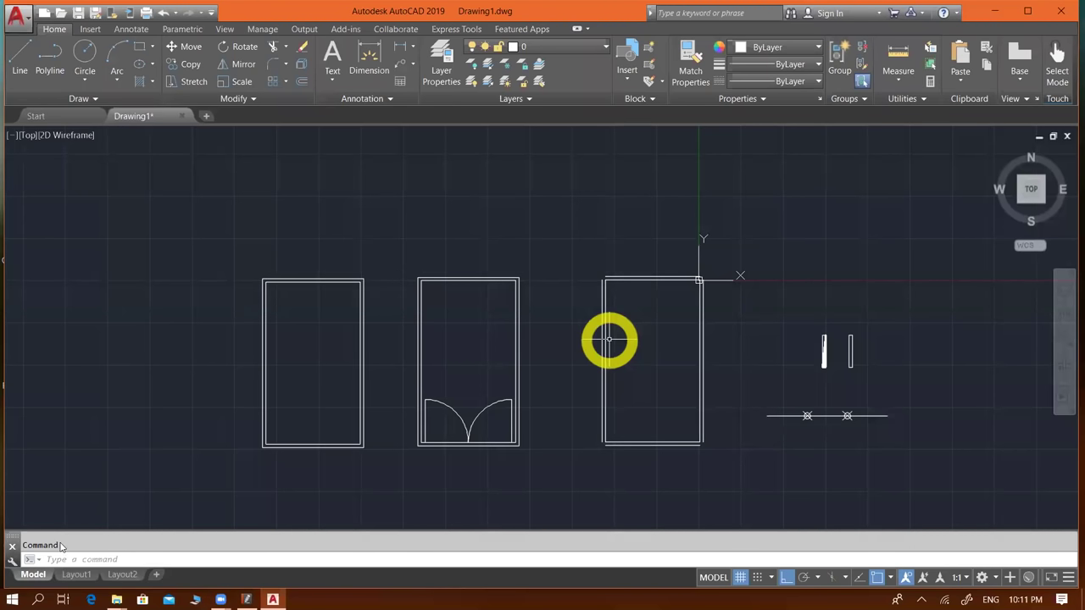
pyautogui.click(116, 600)
# - Locate RF.LSP in C:\Program Files\Autodesk in File Explorer, then return to AutoCAD
pyautogui.click(60, 537)
pyautogui.click(115, 109)
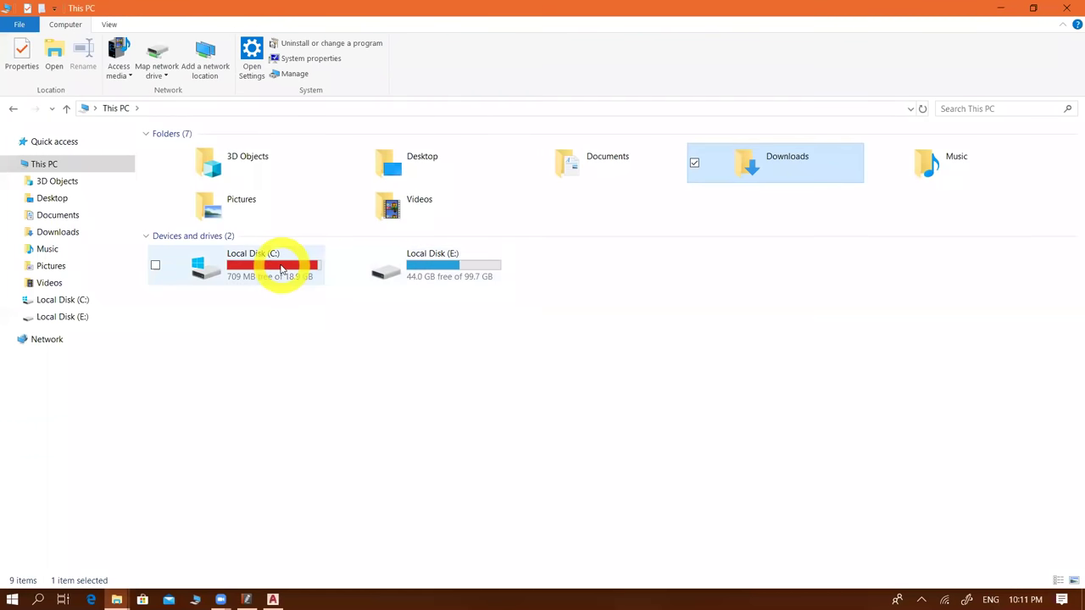
pyautogui.doubleClick(280, 268)
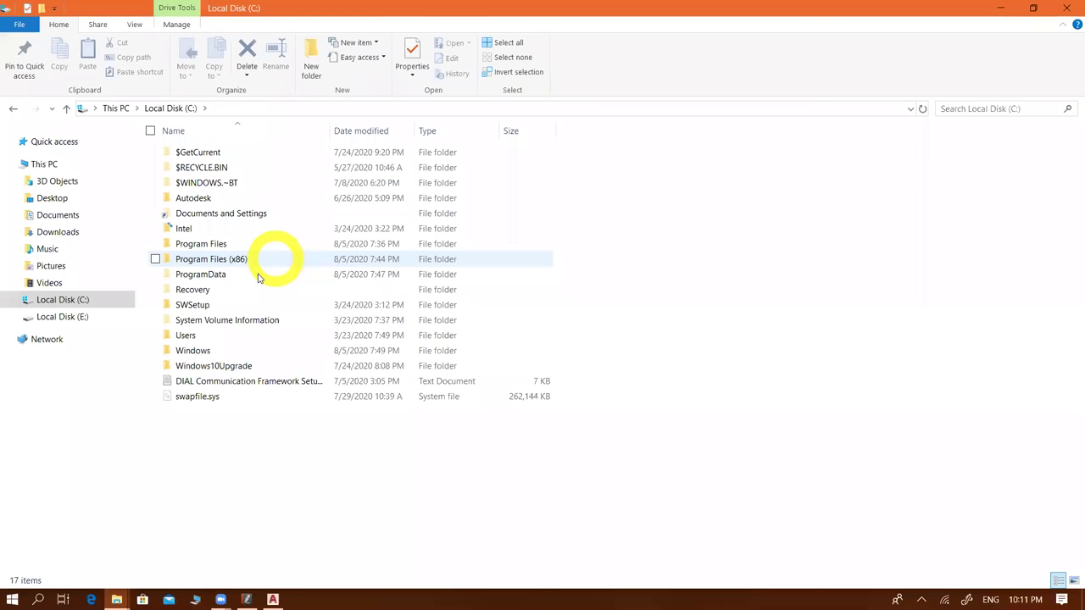
pyautogui.doubleClick(264, 245)
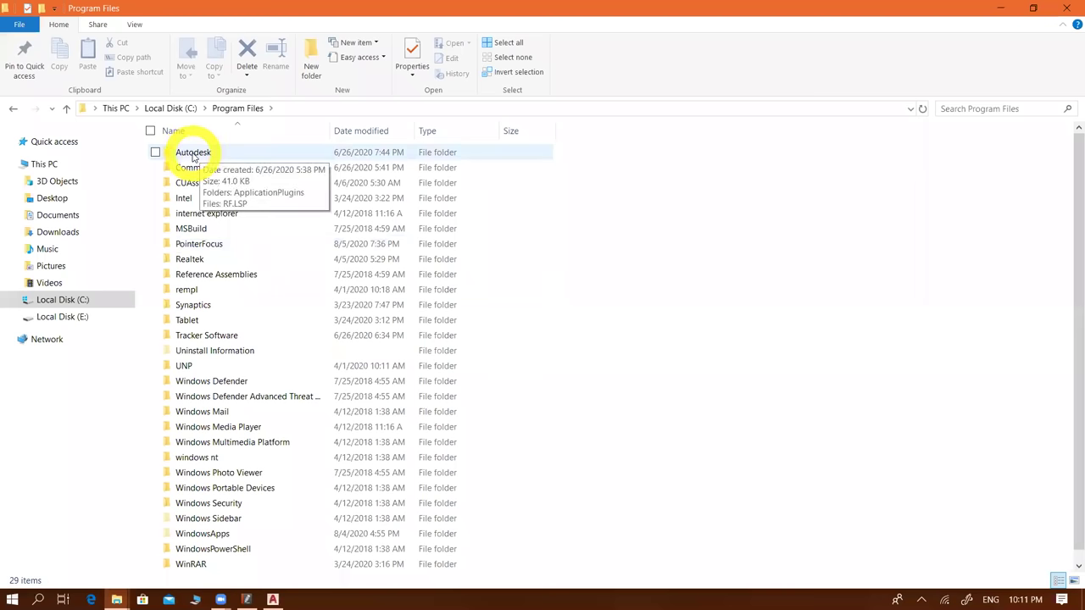
pyautogui.moveTo(194, 152)
pyautogui.doubleClick(194, 153)
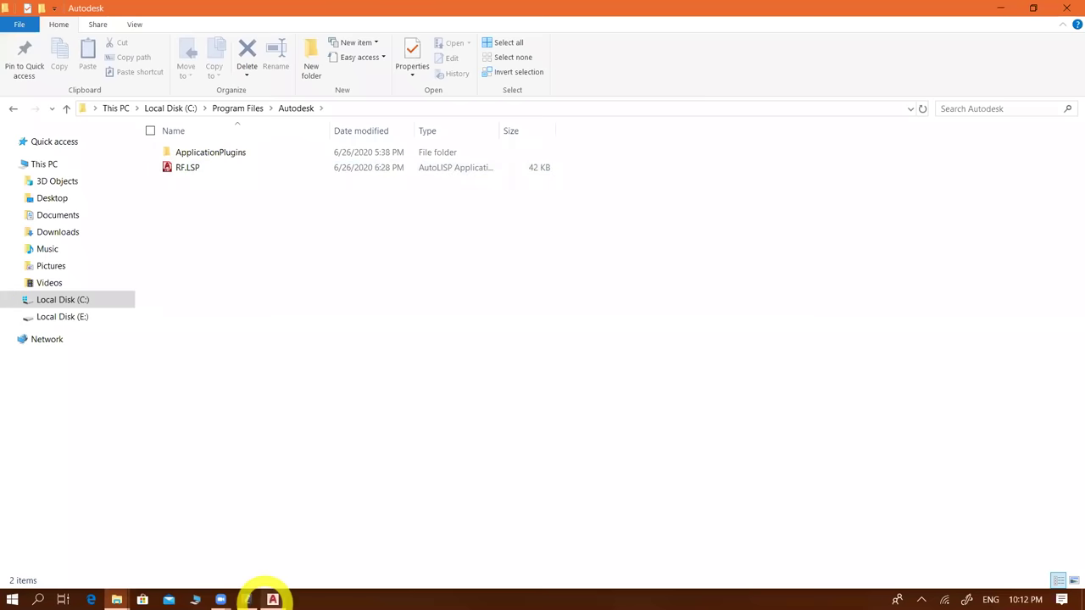
pyautogui.click(271, 599)
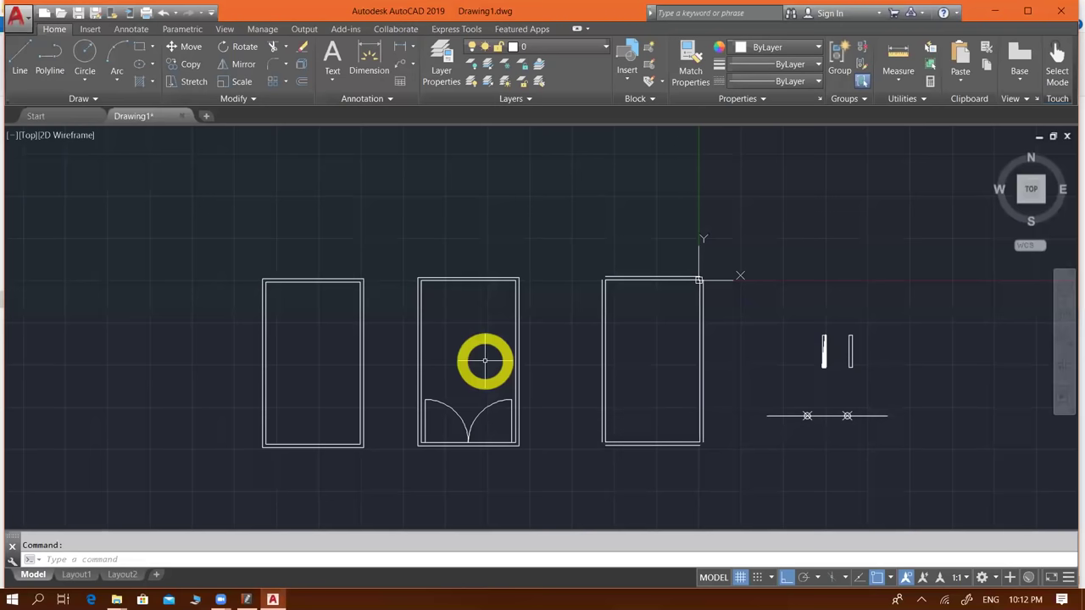
# - Load RF.LSP from C:\Program Files\Autodesk with AP and open the Startup Suite contents
pyautogui.write('a')
pyautogui.write('p')
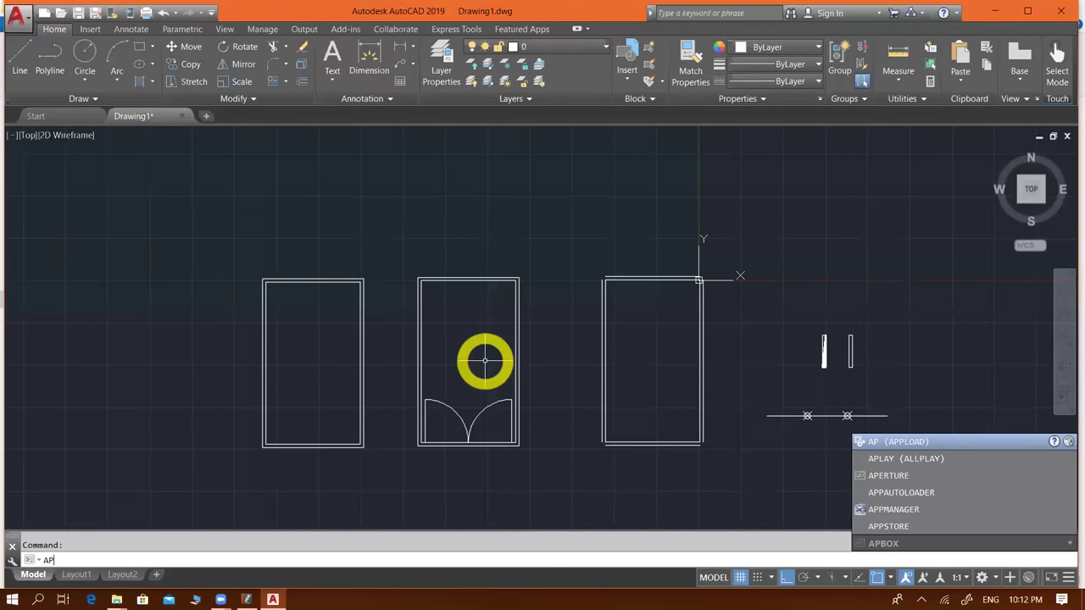
pyautogui.press('Return')
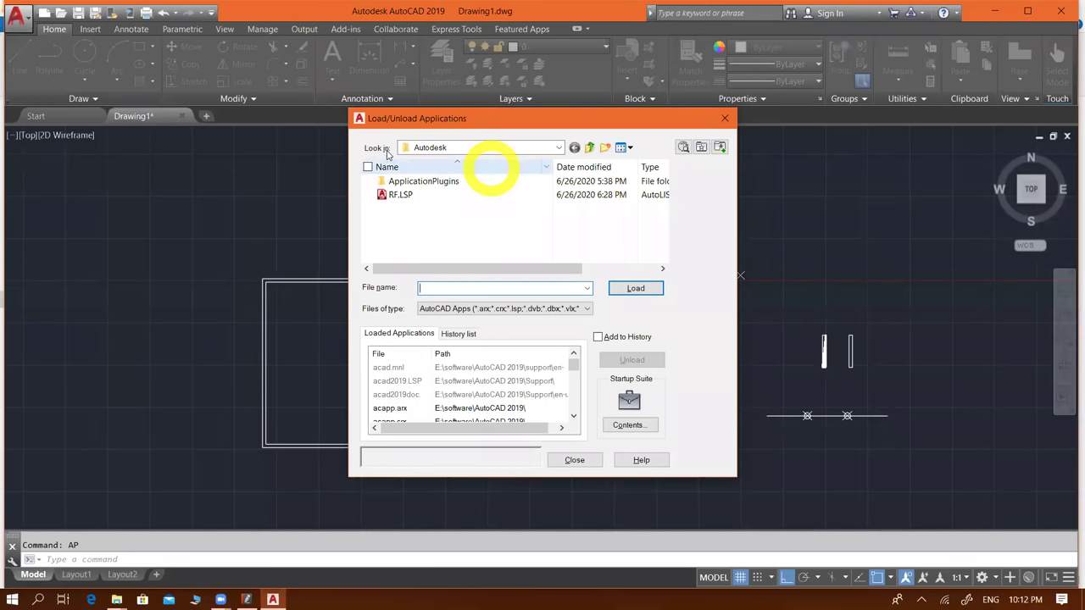
pyautogui.click(561, 149)
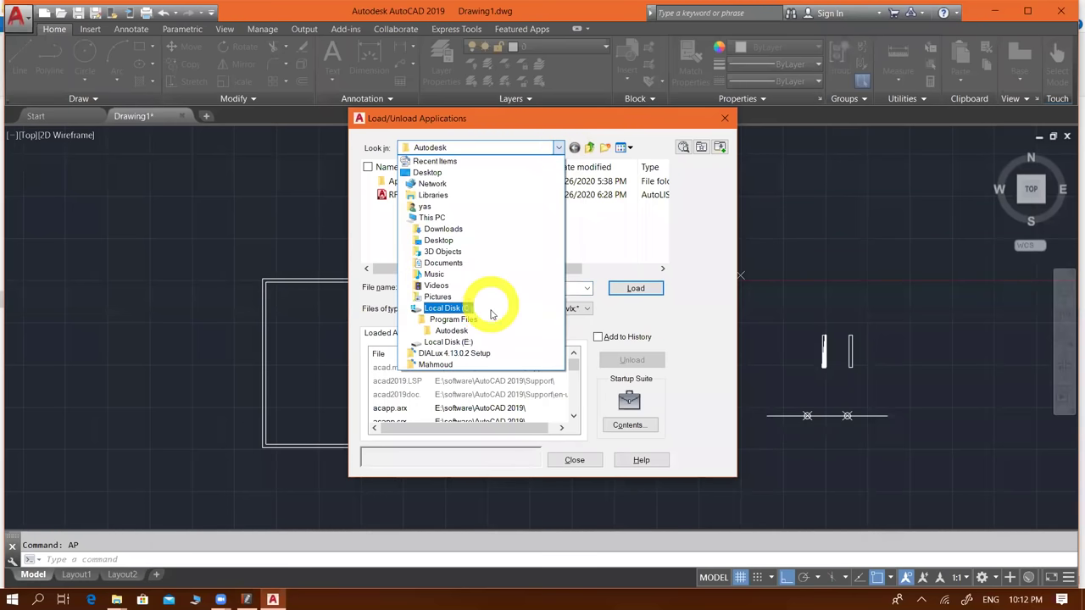
pyautogui.click(466, 309)
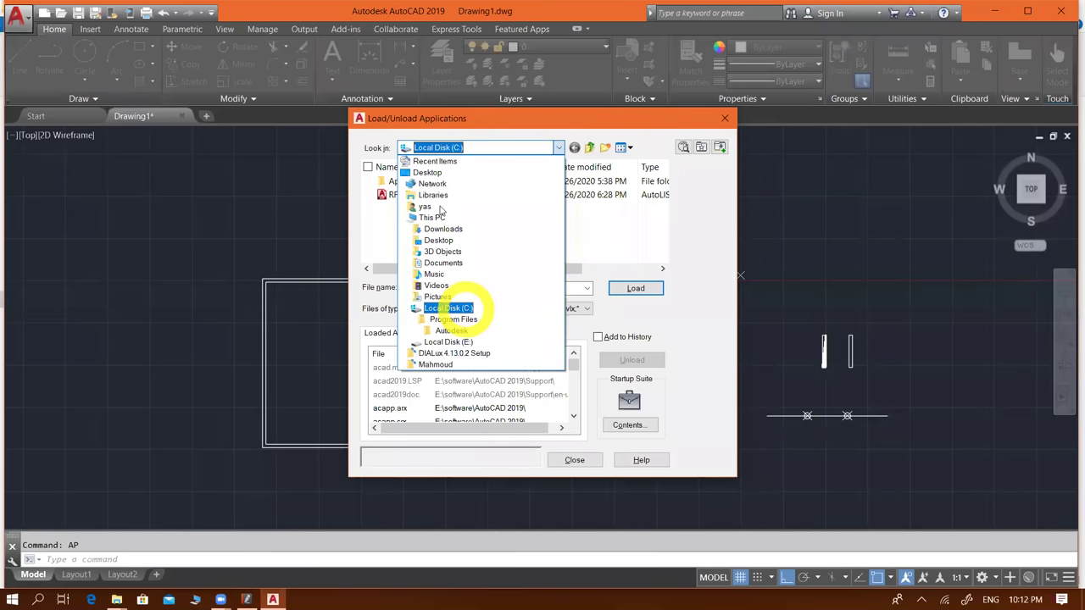
pyautogui.doubleClick(428, 246)
pyautogui.click(432, 185)
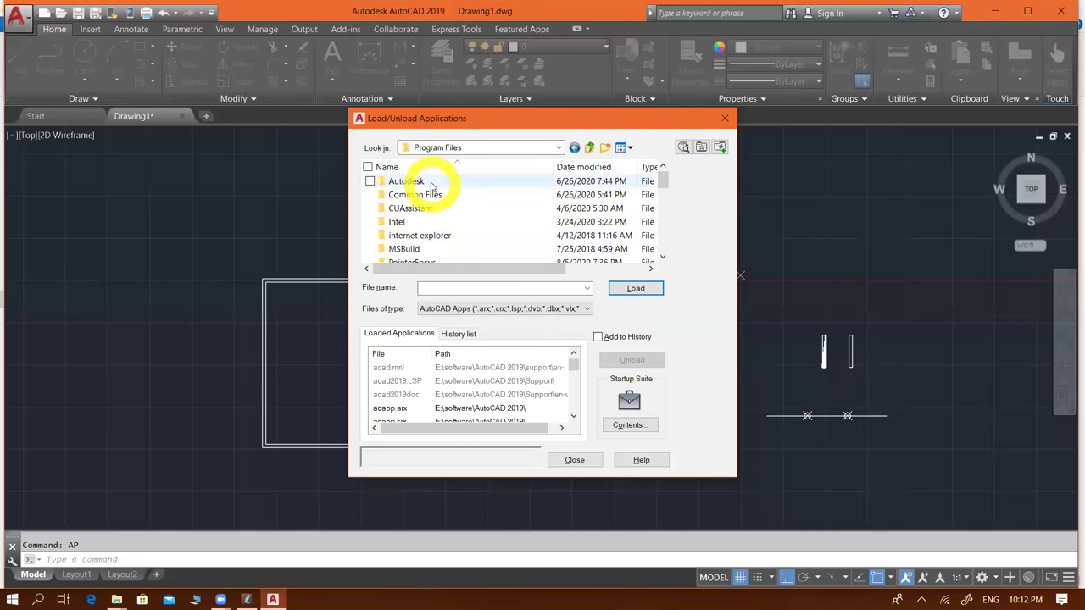
pyautogui.doubleClick(431, 185)
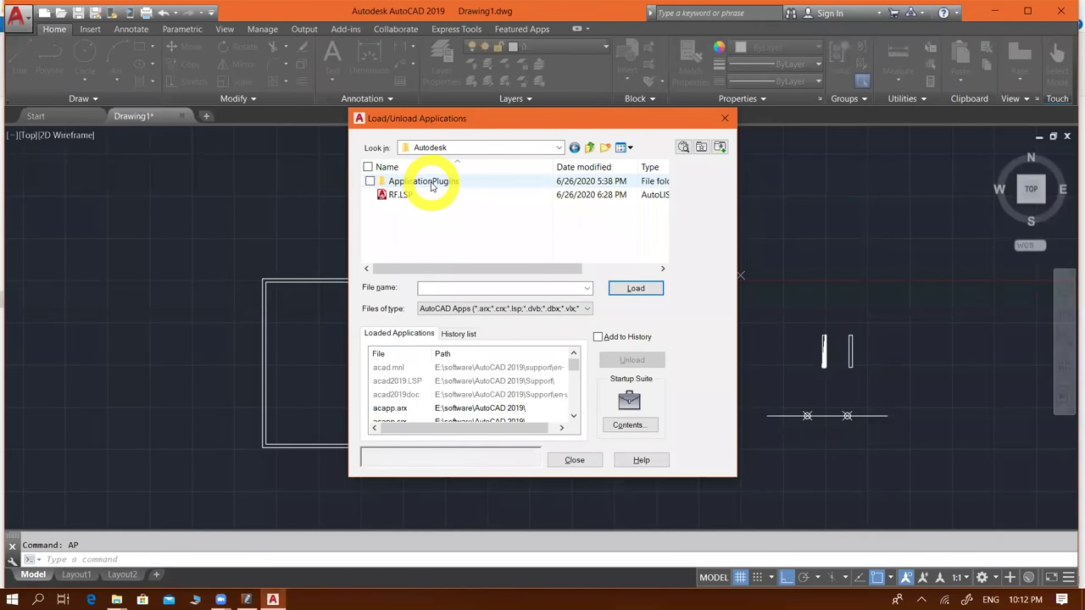
pyautogui.click(432, 196)
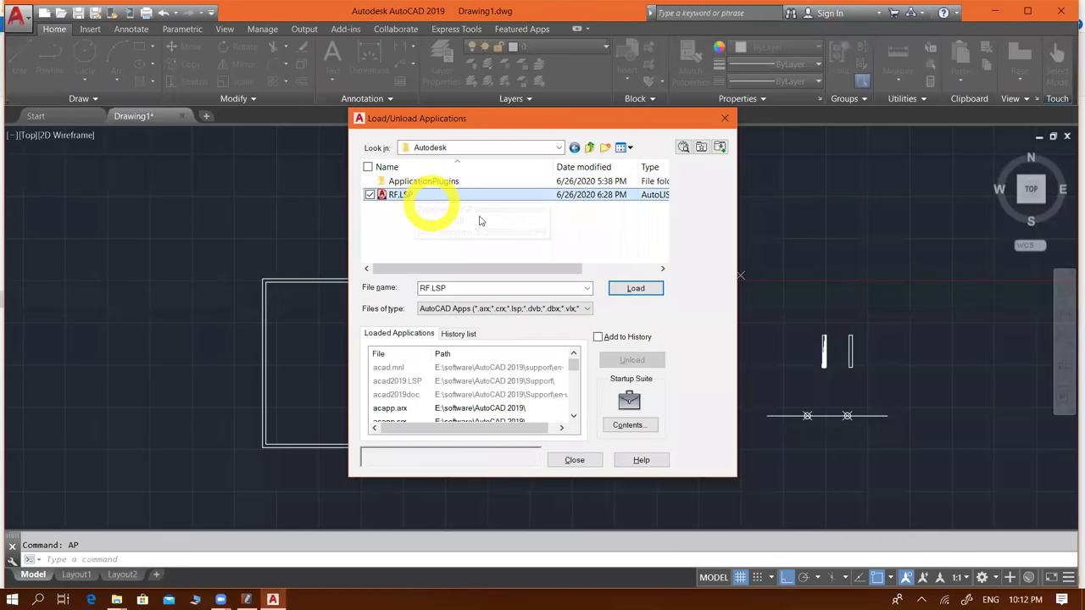
pyautogui.click(650, 301)
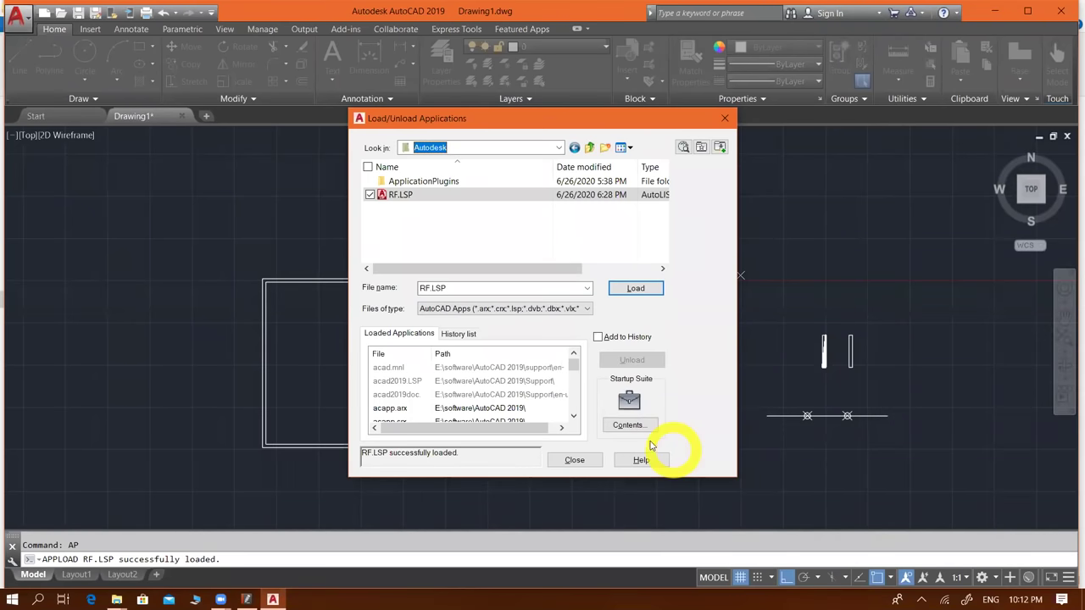
pyautogui.click(630, 428)
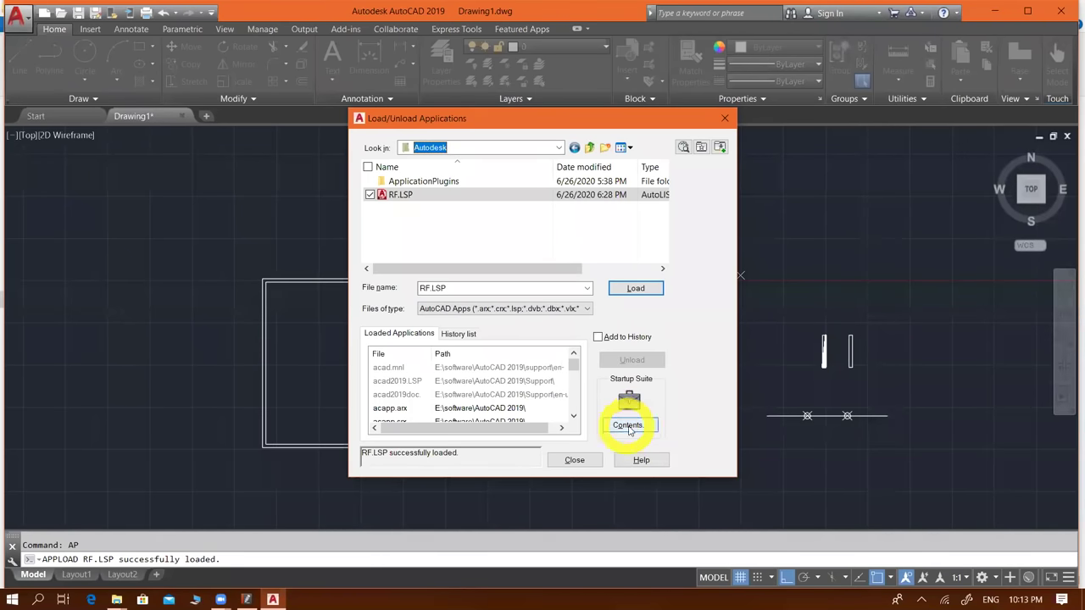
pyautogui.click(631, 428)
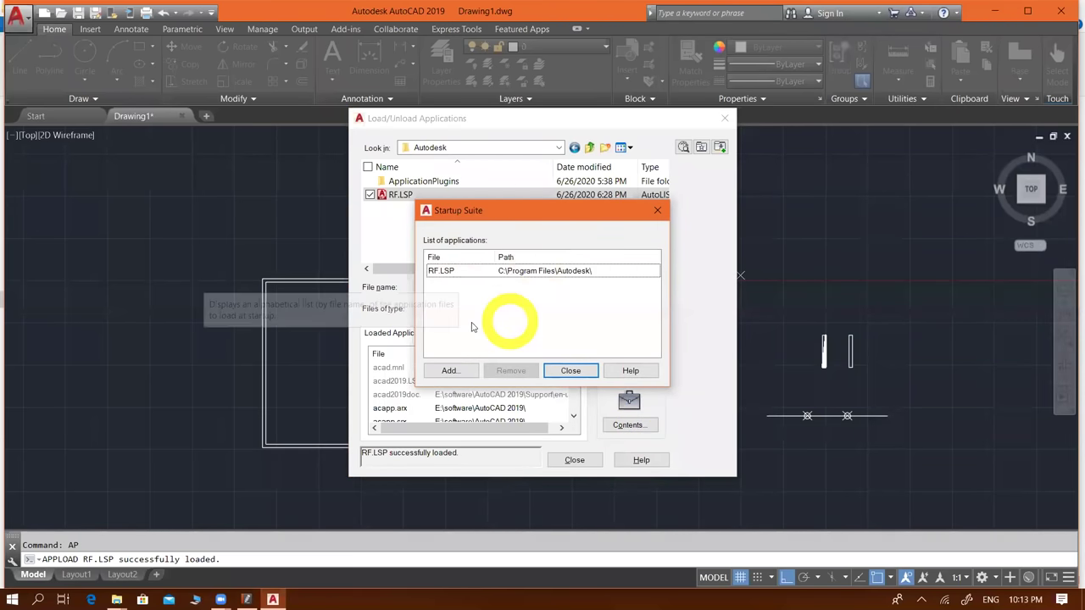
# - Add RF.LSP to the Startup Suite, dismissing the 'already present' error
pyautogui.click(459, 371)
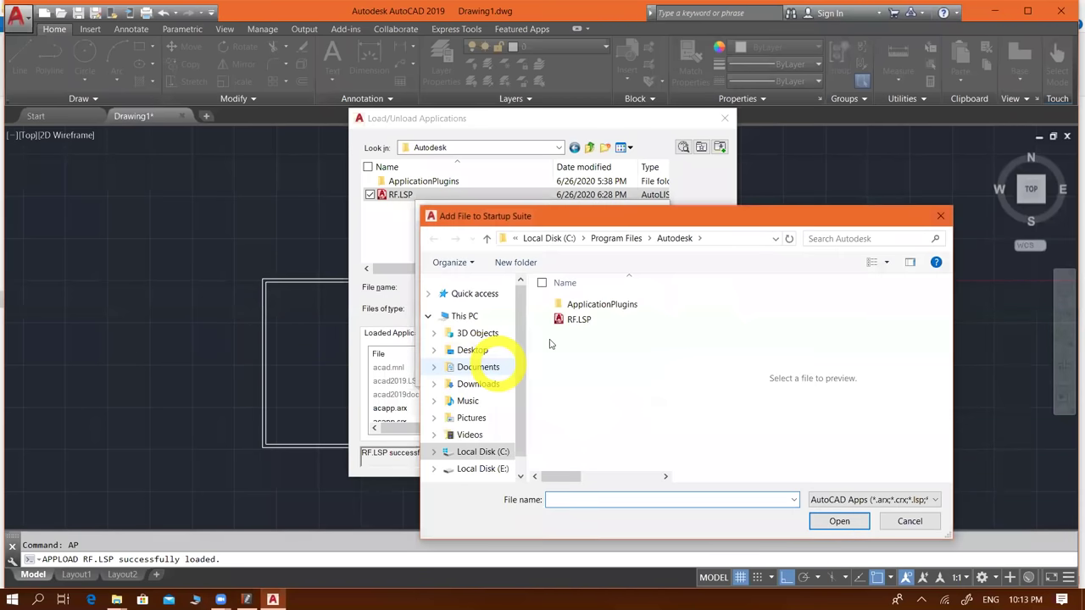
pyautogui.click(546, 240)
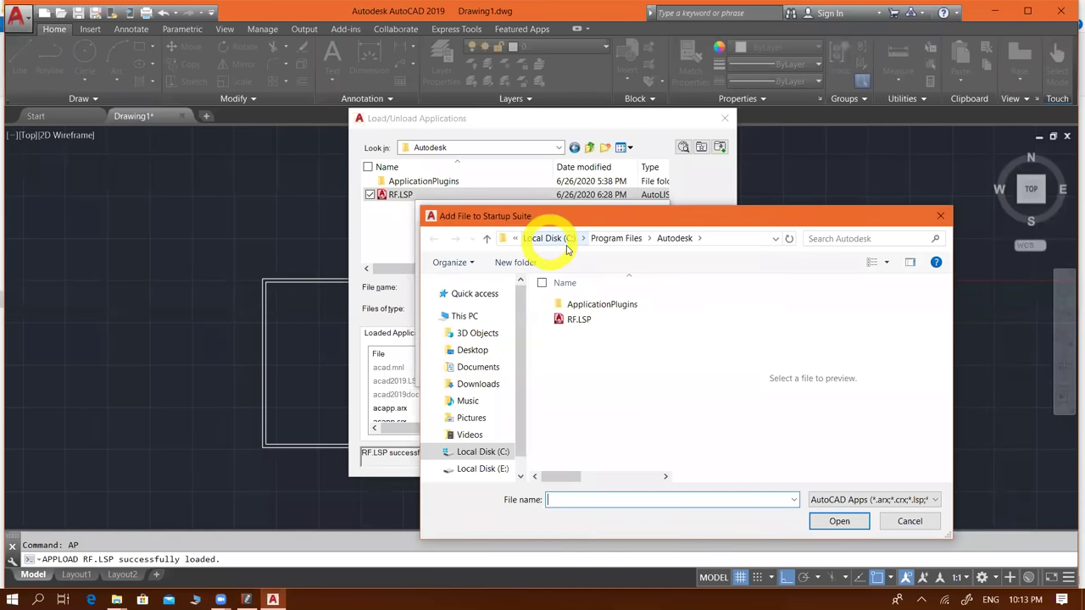
pyautogui.click(579, 320)
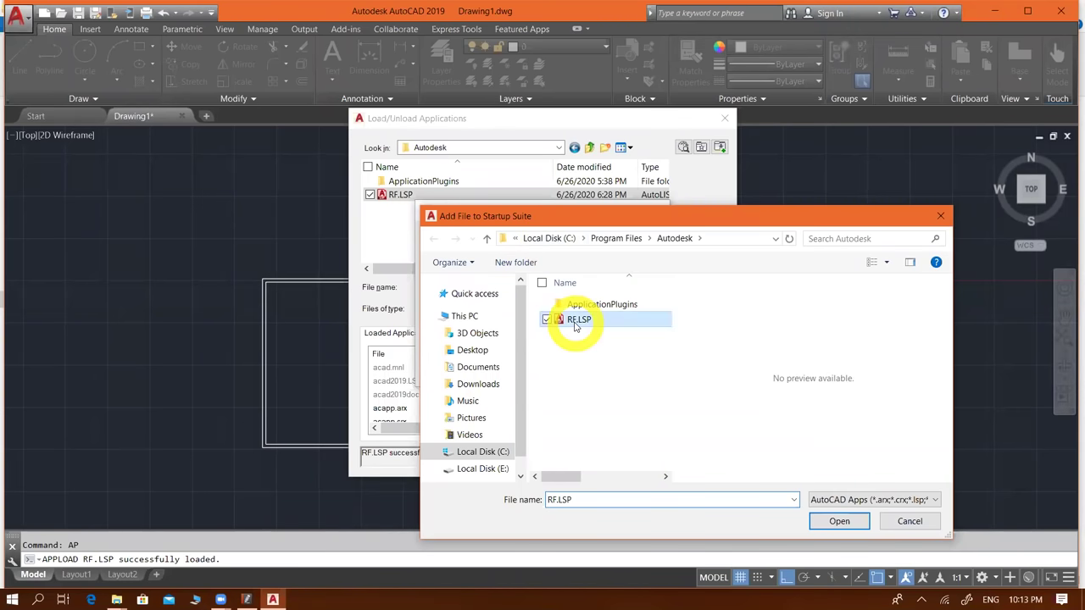
pyautogui.click(835, 524)
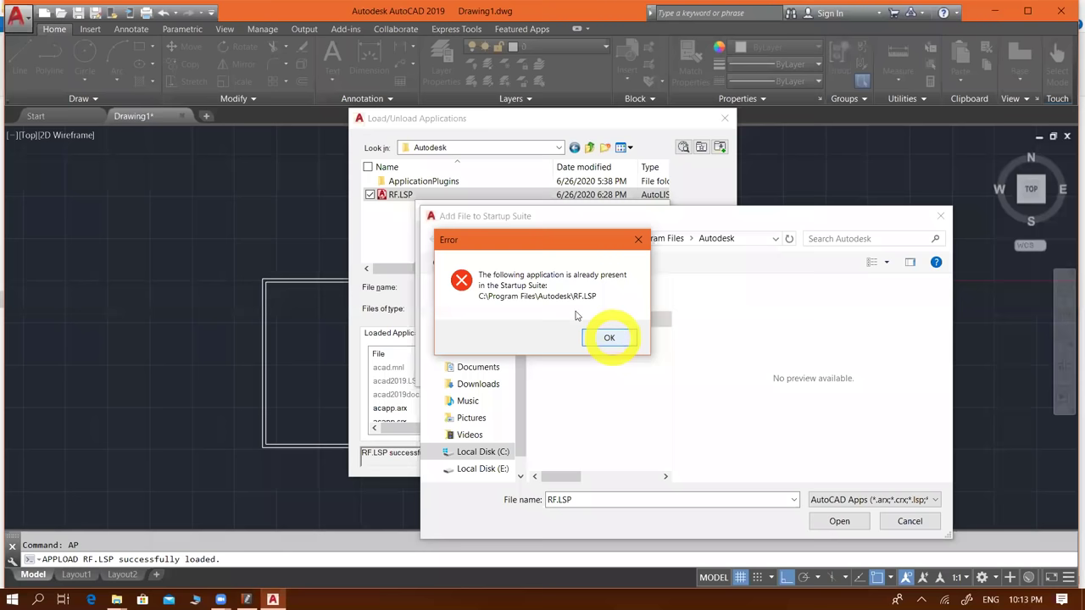
pyautogui.click(610, 339)
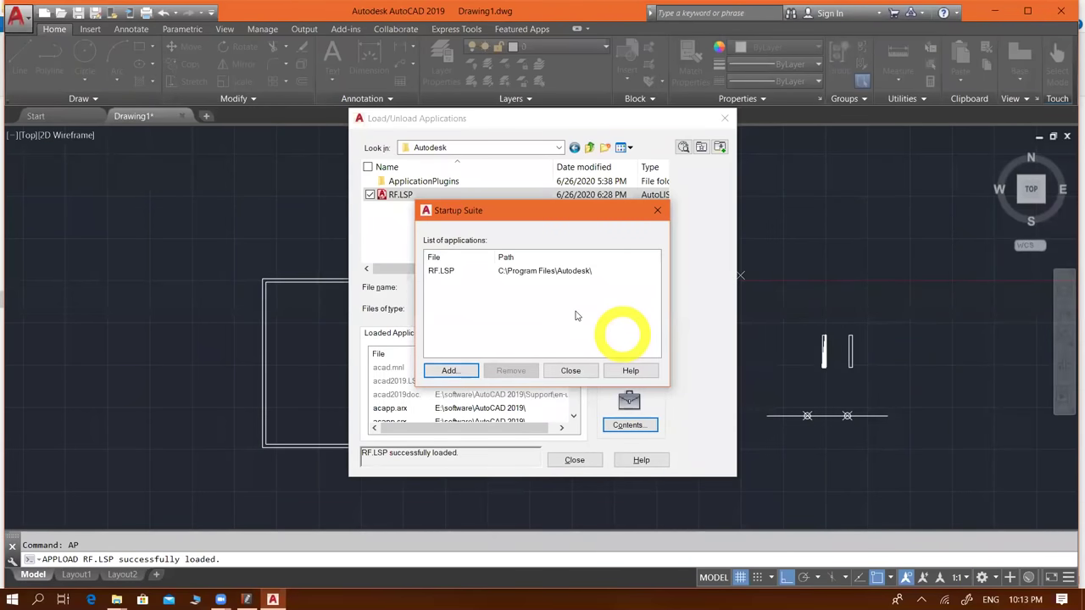
# - Reopen the Startup Suite to confirm RF.LSP is listed, then close the dialogs
pyautogui.click(570, 370)
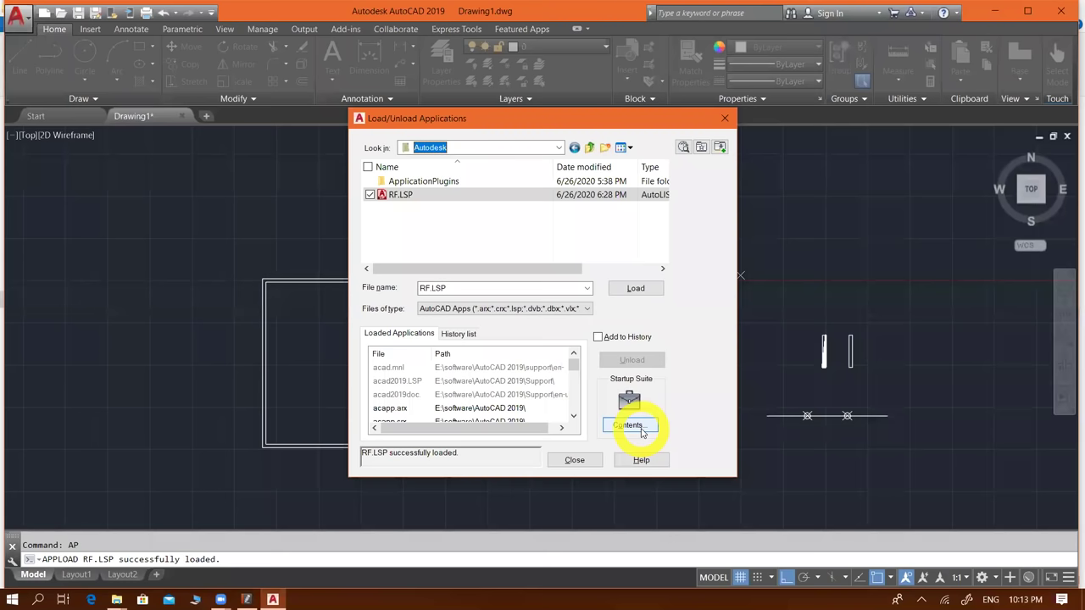
pyautogui.click(642, 433)
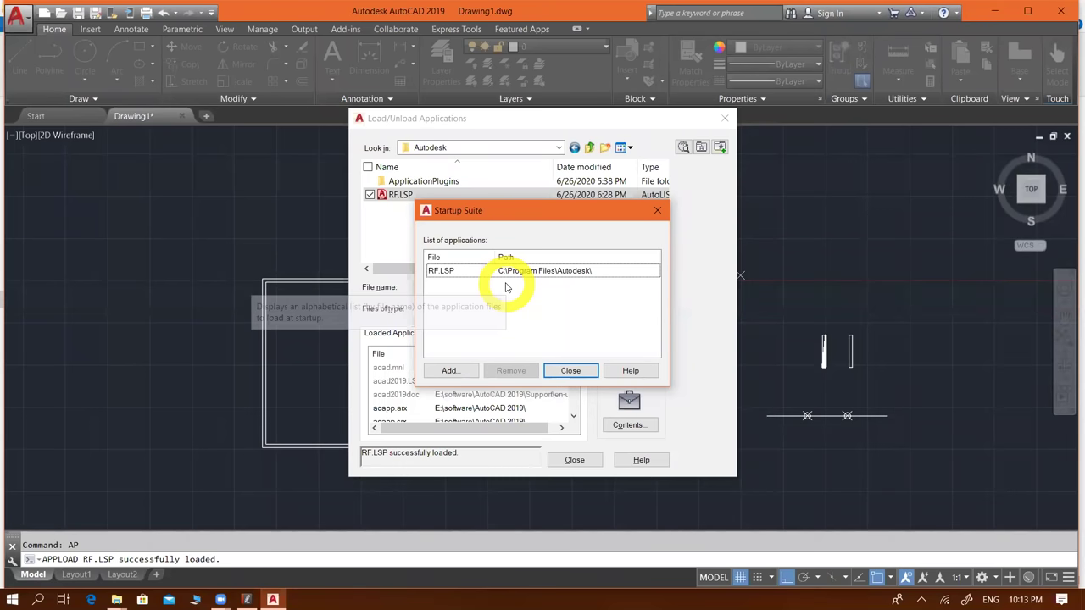
pyautogui.press('Escape')
pyautogui.press('Escape')
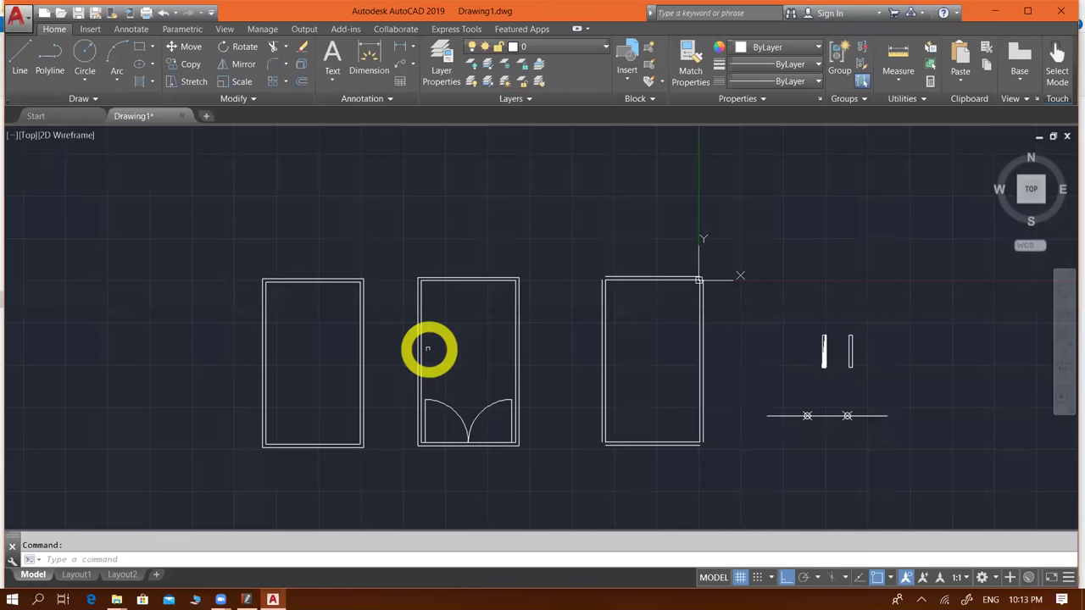
# - Glance at the shortcuts PDF, then run the newly loaded RF command
pyautogui.hotkey('alt', 'Tab')
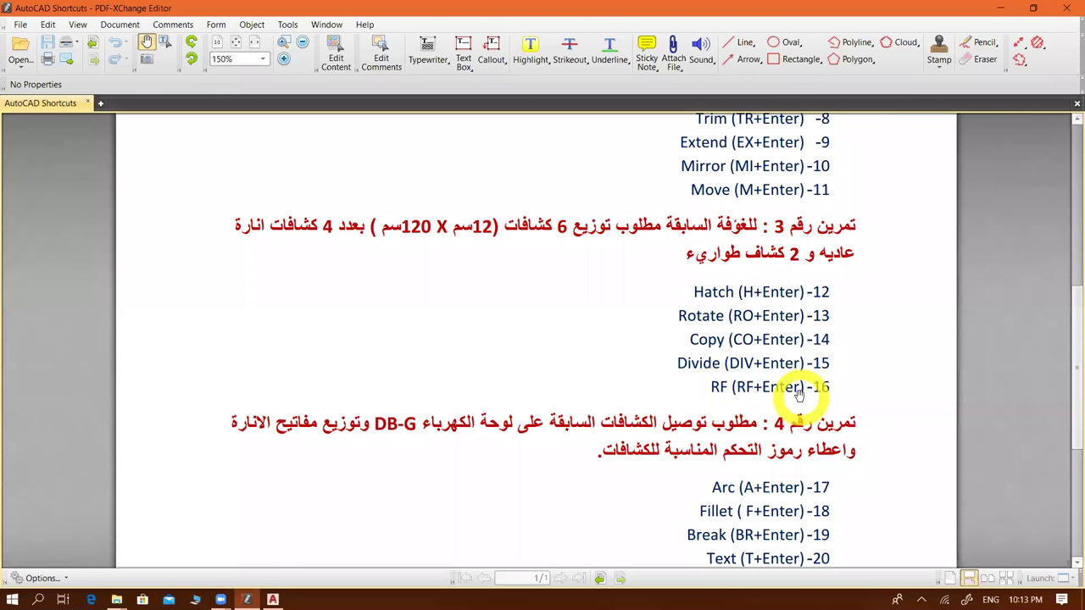
pyautogui.hotkey('alt', 'Tab')
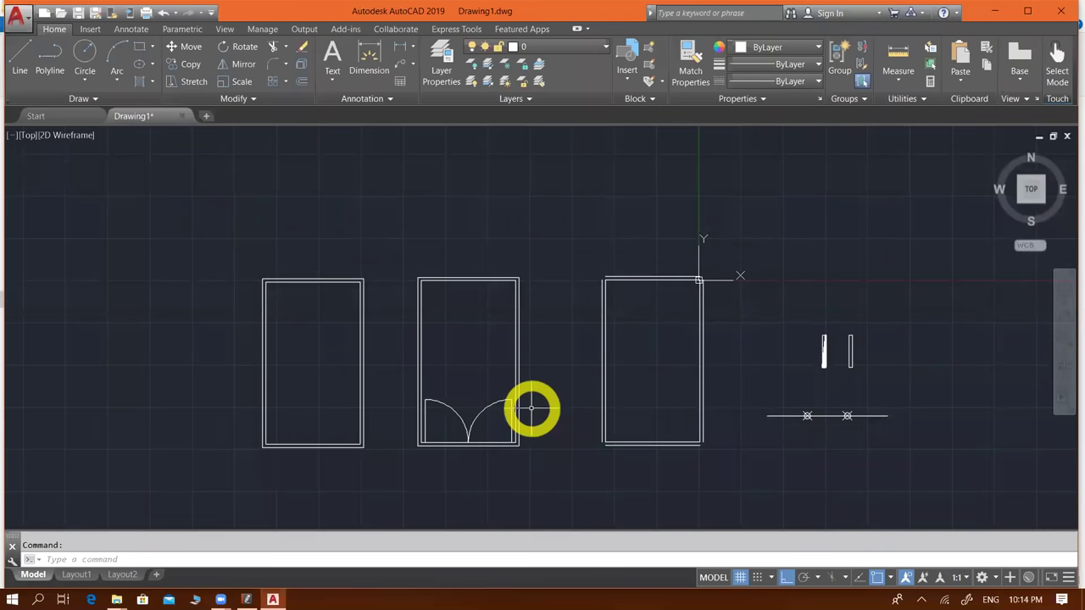
pyautogui.moveTo(262, 453); pyautogui.dragTo(327, 455, button='middle')
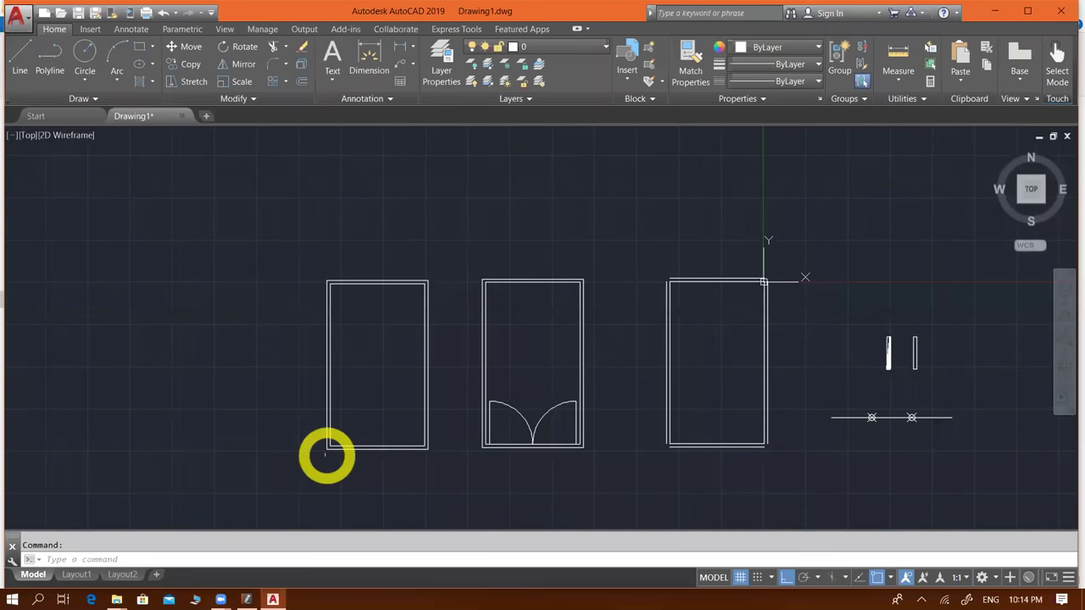
pyautogui.write('r')
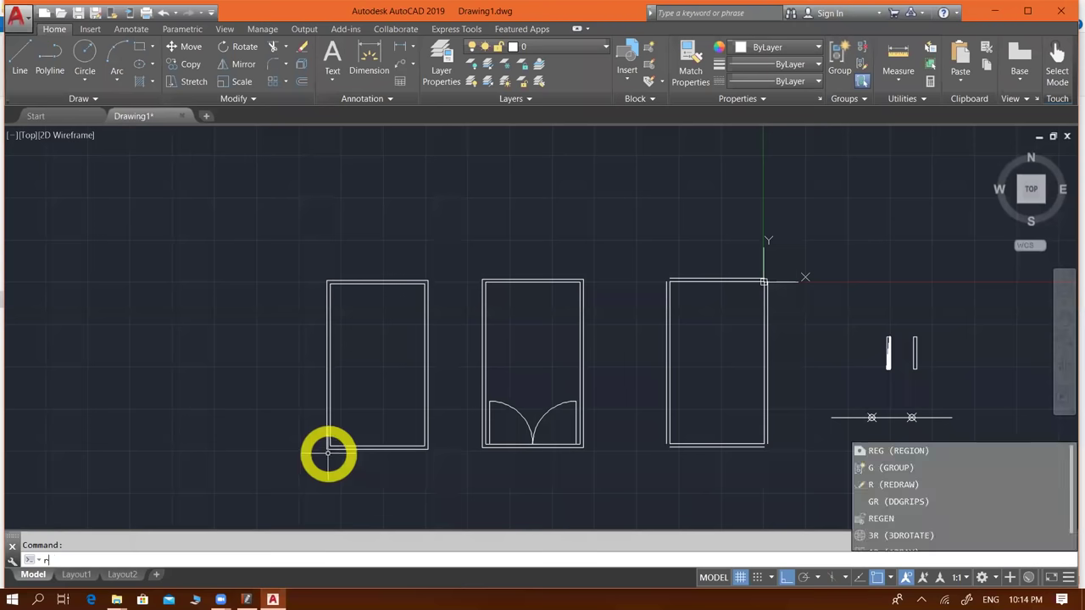
pyautogui.write('f')
pyautogui.press('Return')
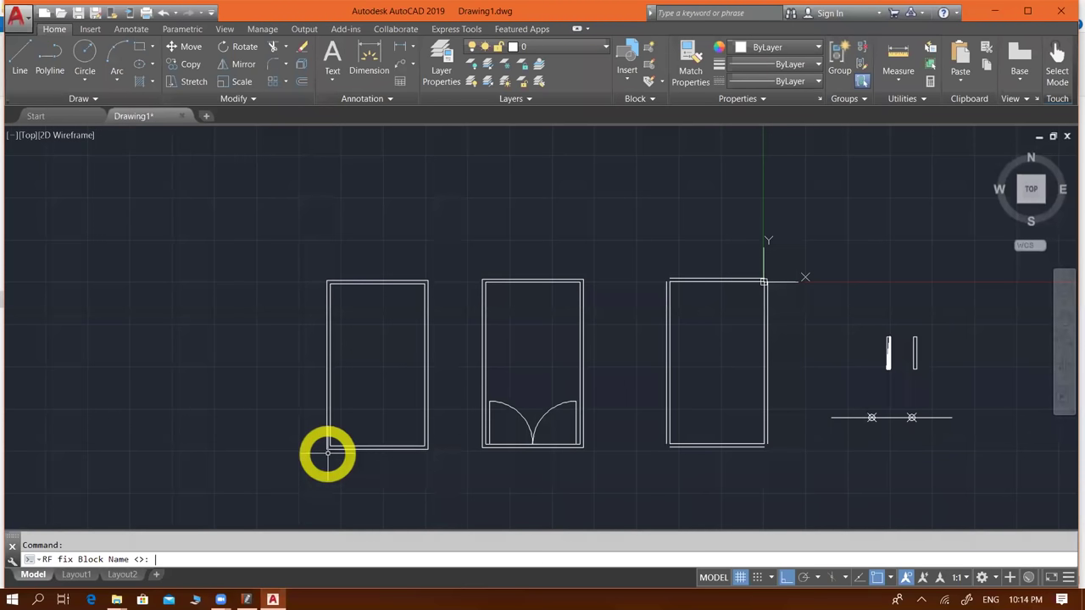
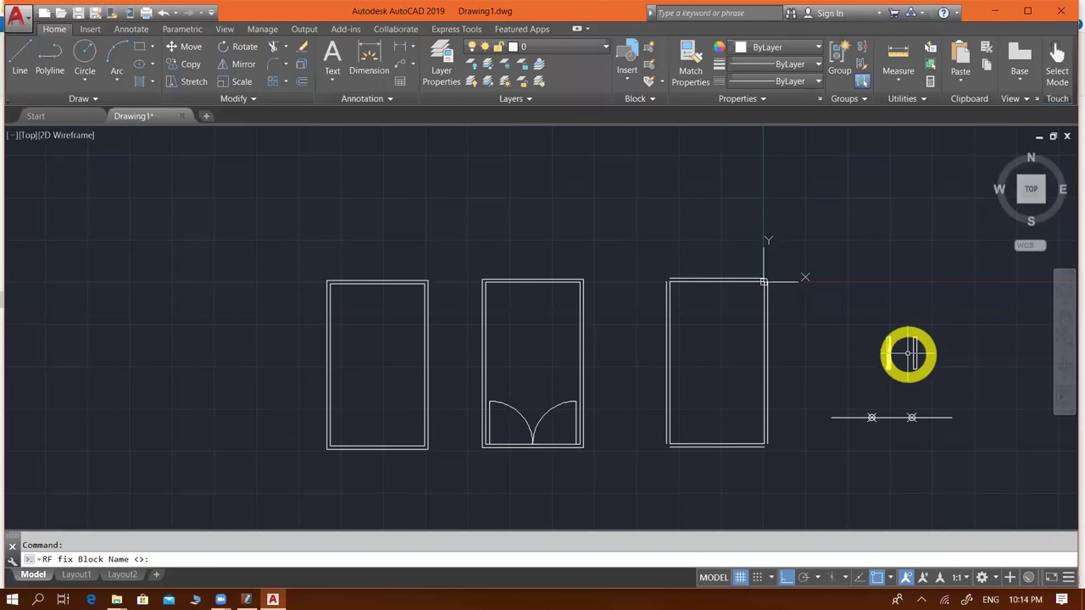
# - Cancel the pending fixture-placement prompt, then select and deselect a fixture block to inspect it
pyautogui.press('Escape')
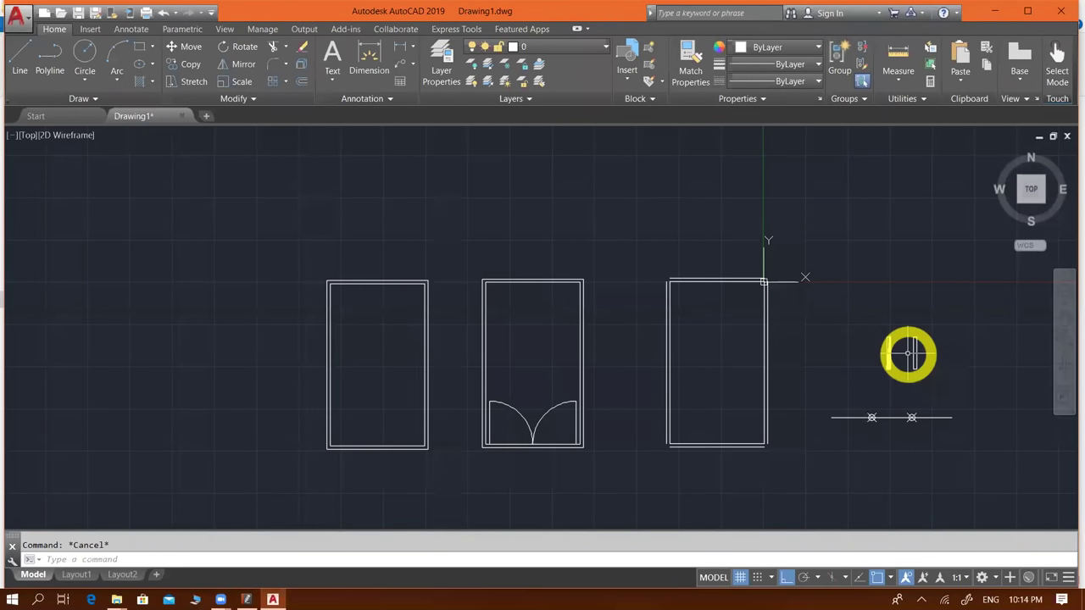
pyautogui.scroll(4, 949, 357)
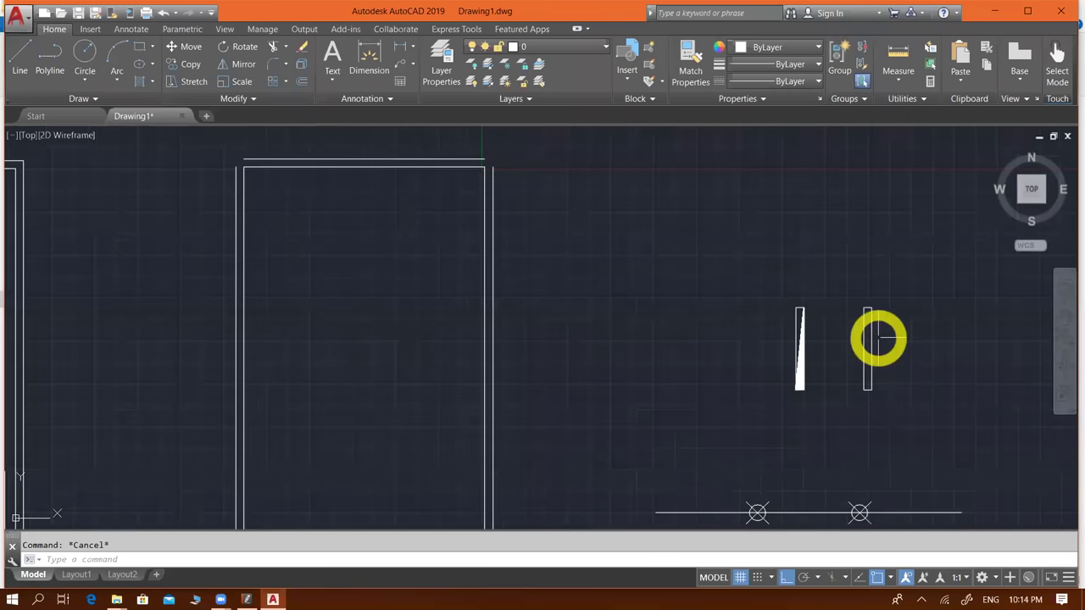
pyautogui.click(868, 336)
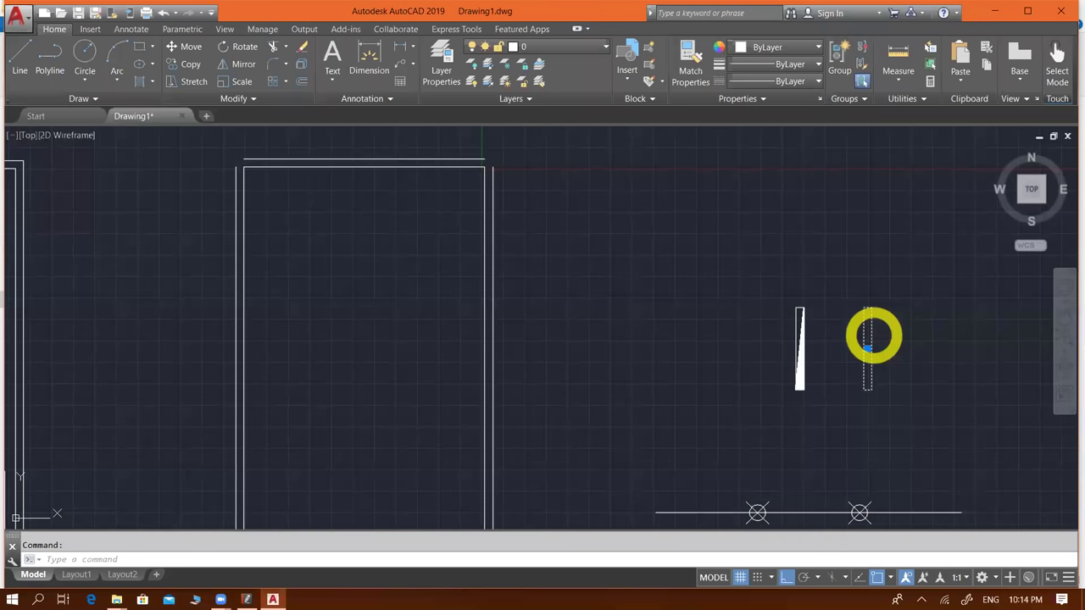
pyautogui.click(954, 326)
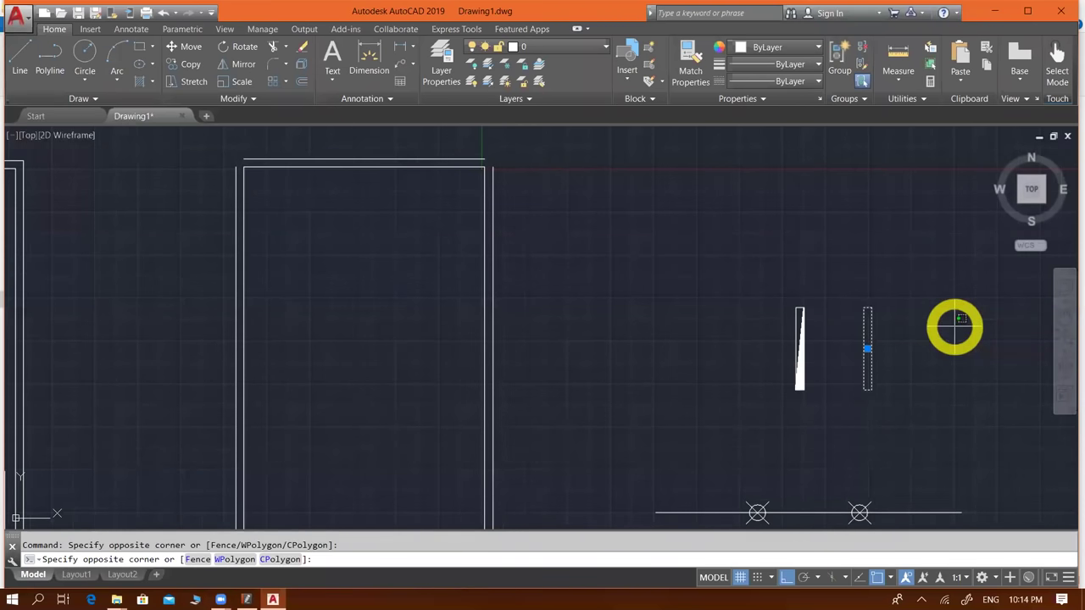
pyautogui.press('Escape')
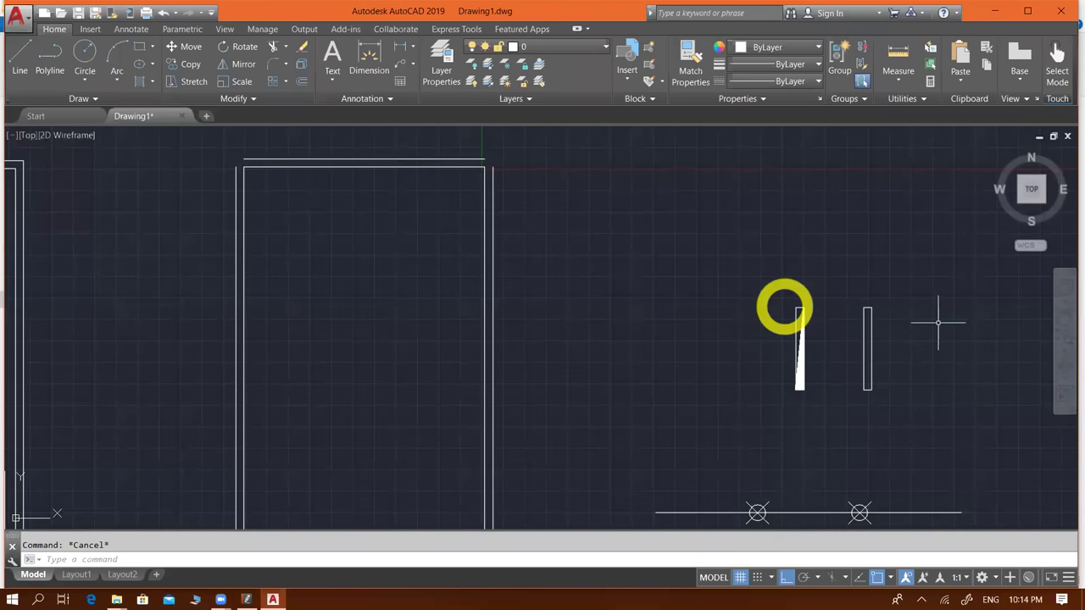
pyautogui.doubleClick(868, 331)
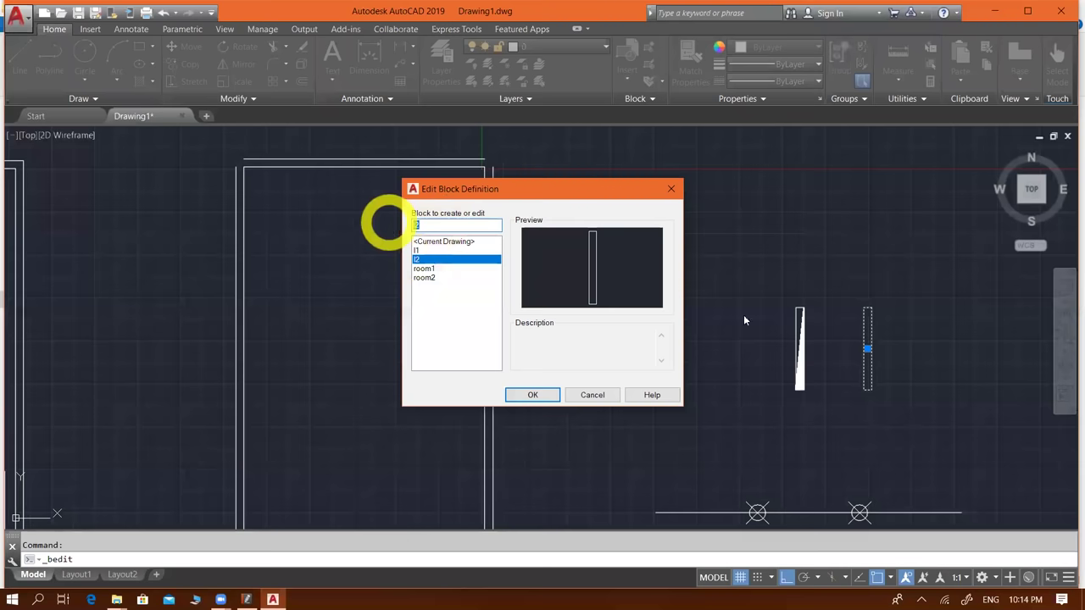
pyautogui.click(529, 395)
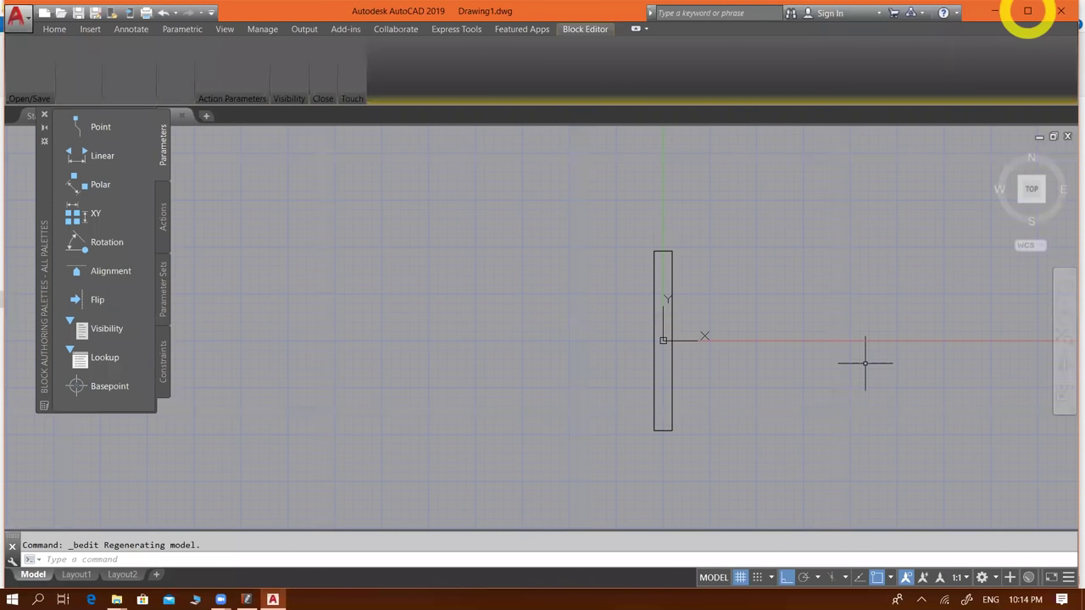
pyautogui.click(1027, 11)
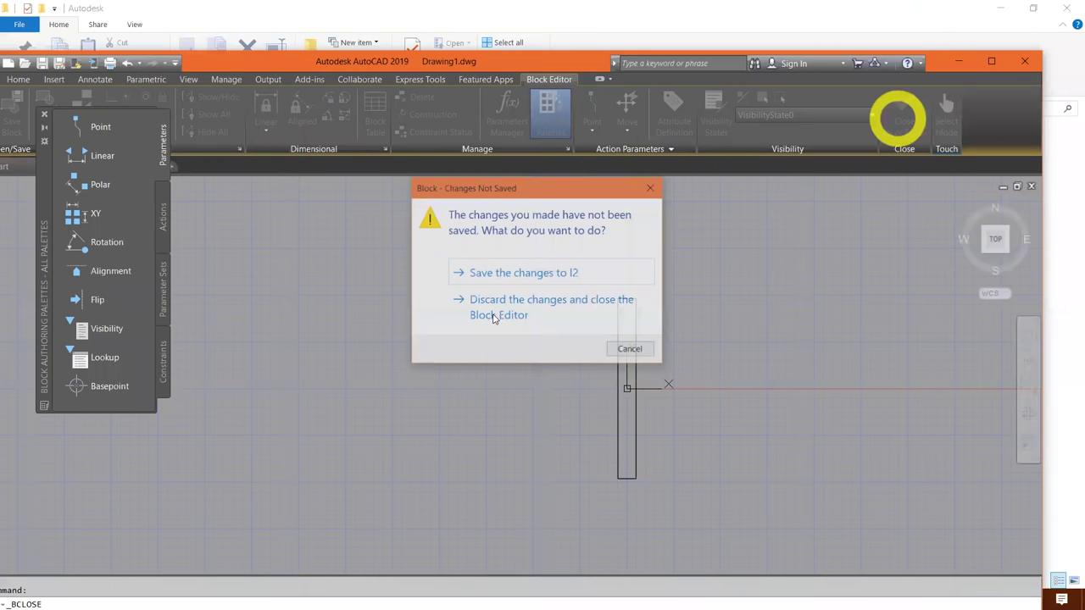
pyautogui.click(493, 316)
pyautogui.click(992, 61)
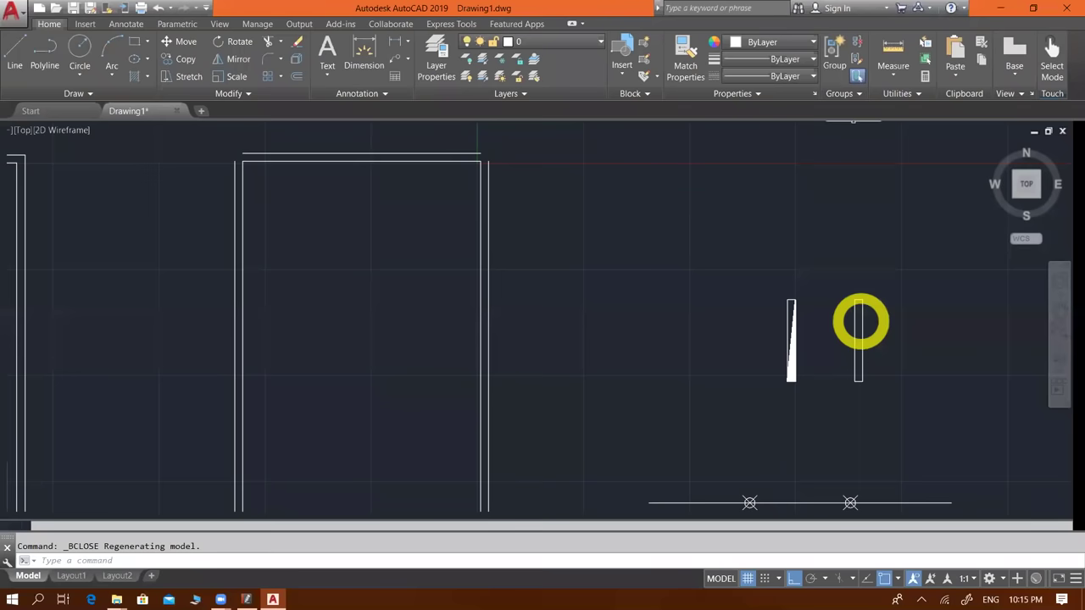
pyautogui.click(859, 315)
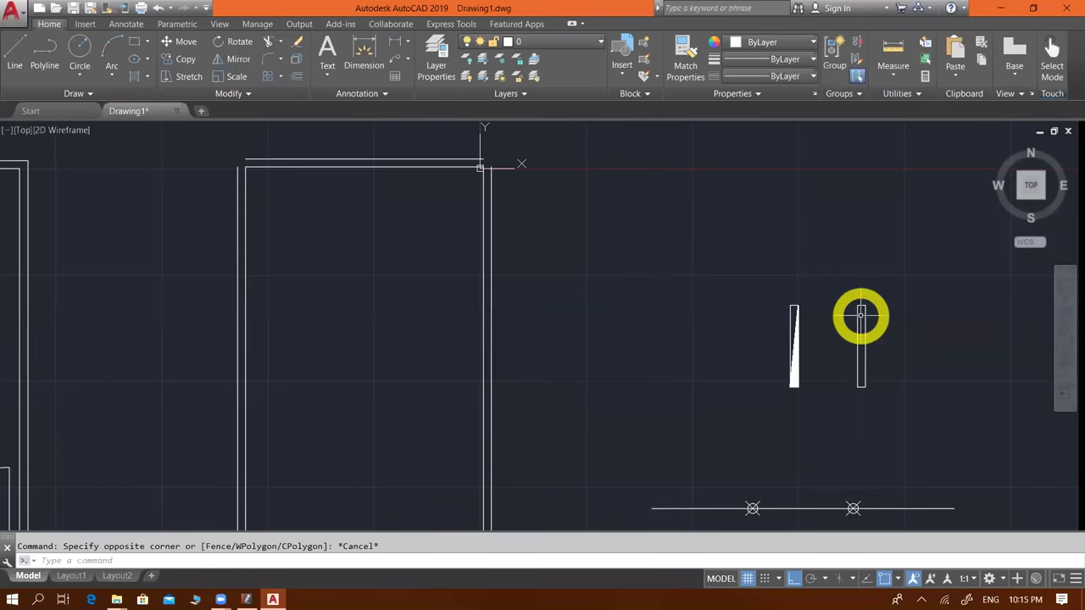
pyautogui.click(859, 316)
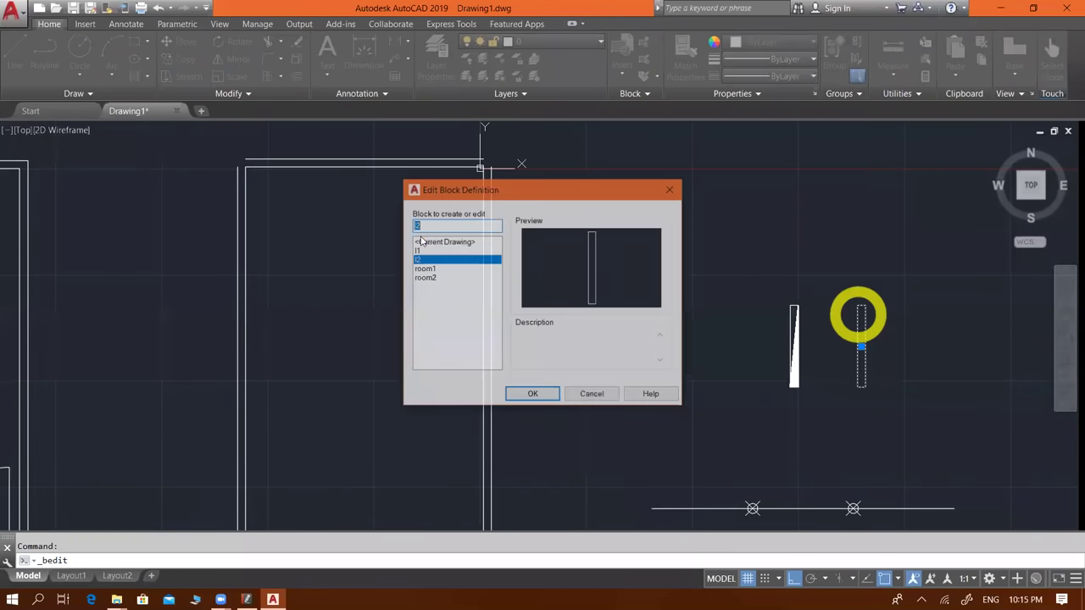
pyautogui.click(428, 228)
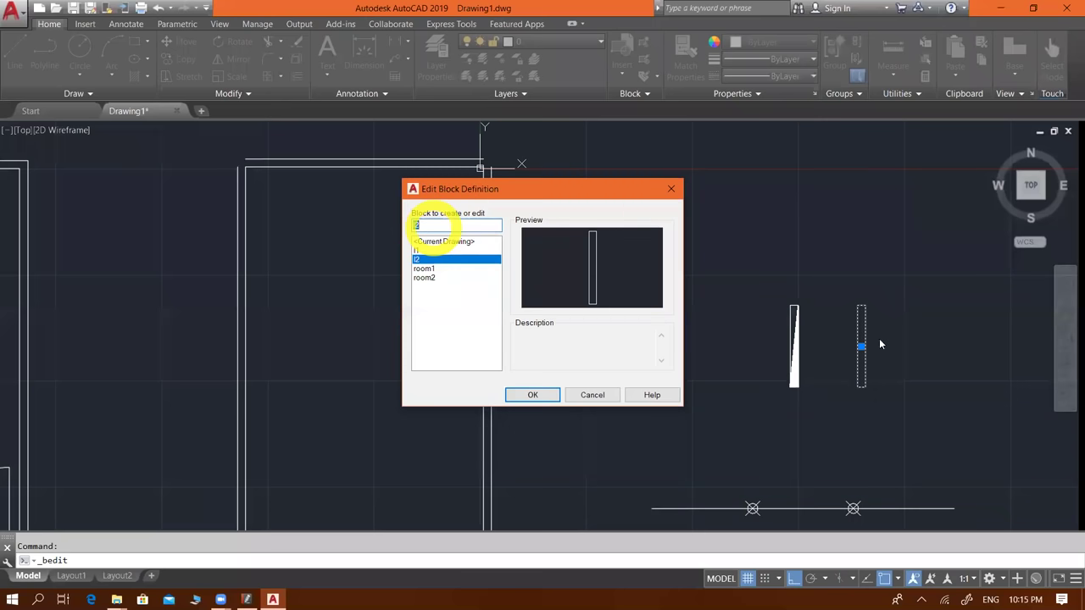
pyautogui.click(880, 333)
pyautogui.click(863, 352)
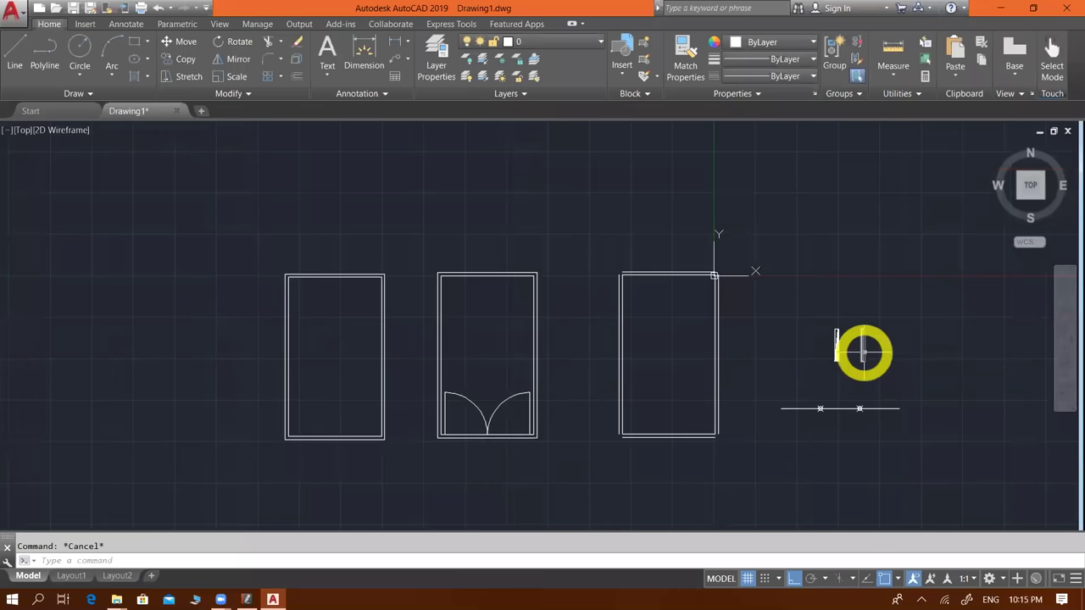
pyautogui.click(501, 317)
pyautogui.click(347, 330)
# - Pan to the rooms and enter 12 as the fixture block name
pyautogui.moveTo(410, 441); pyautogui.dragTo(597, 438, button='middle')
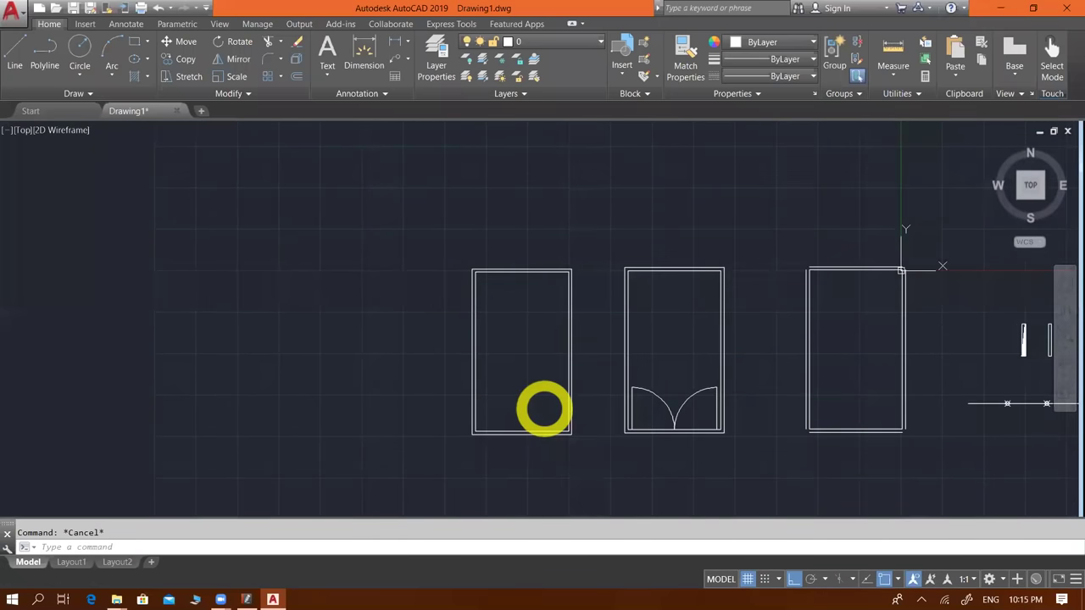
pyautogui.moveTo(544, 410); pyautogui.dragTo(542, 407, button='middle')
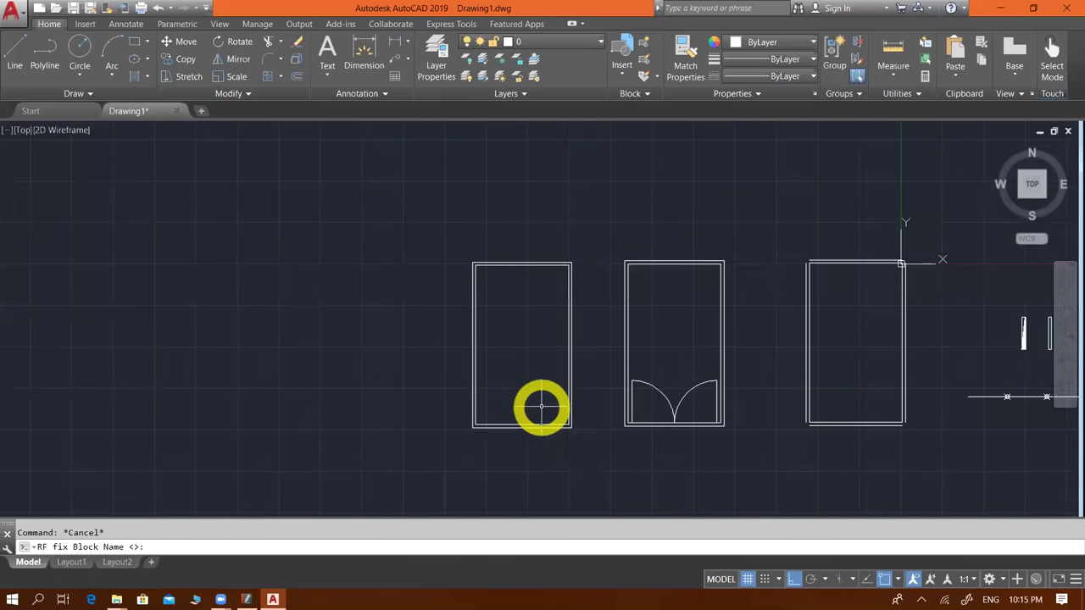
pyautogui.write('12')
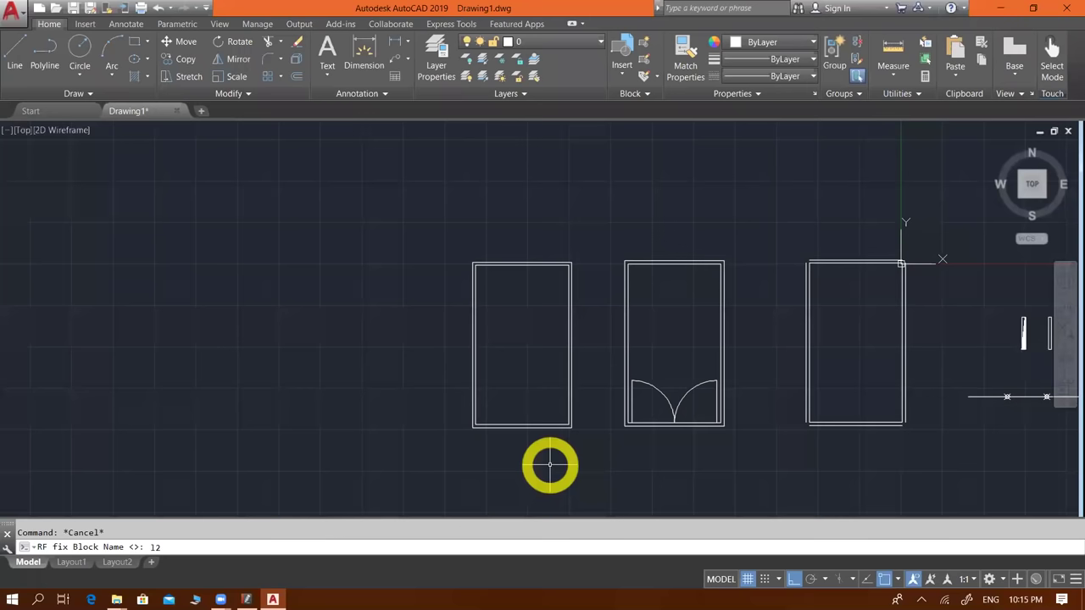
pyautogui.press('Return')
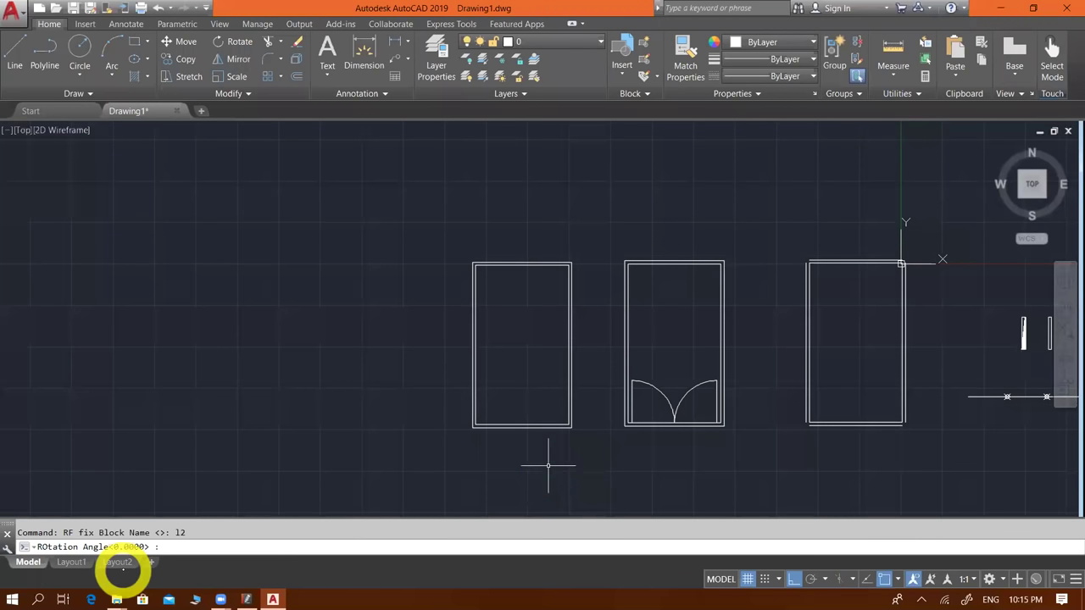
# - Set the fixture layout to 0° rotation, 2 columns and 3 rows
pyautogui.scroll(-2, 431, 403)
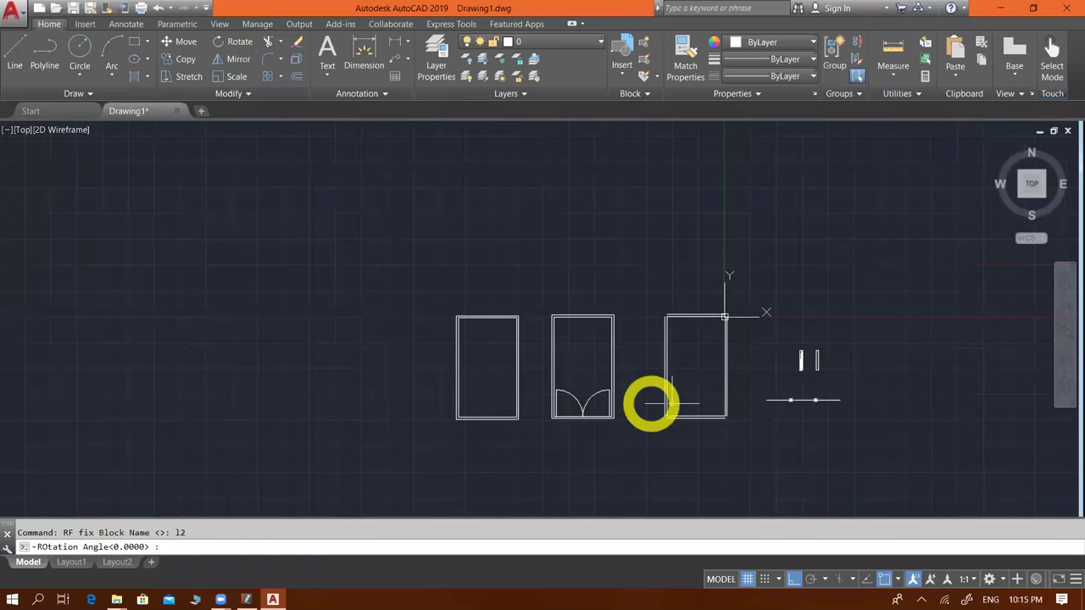
pyautogui.scroll(4, 722, 390)
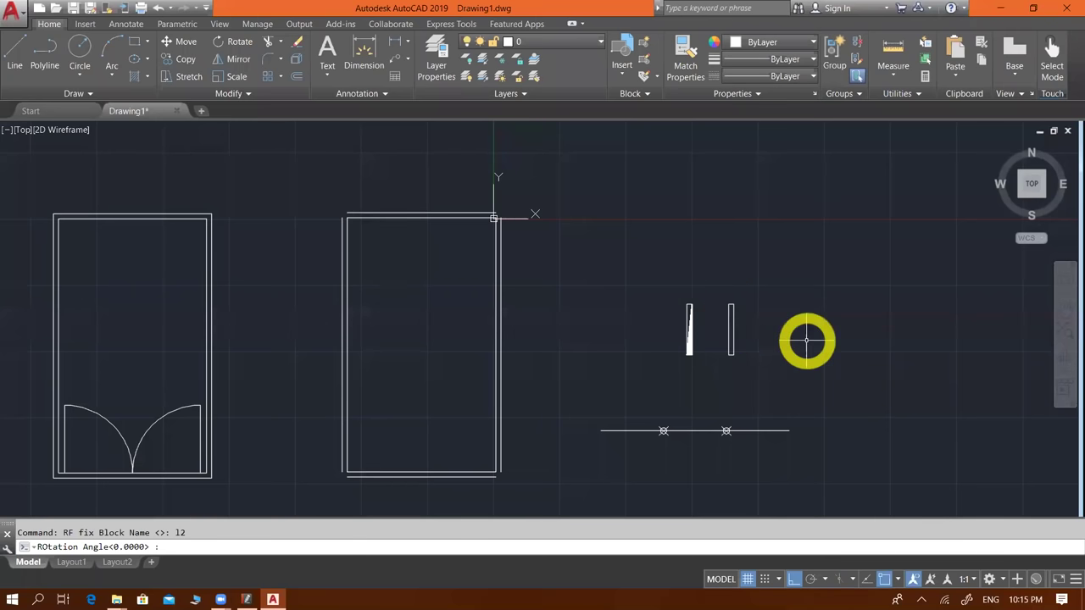
pyautogui.scroll(-3, 541, 383)
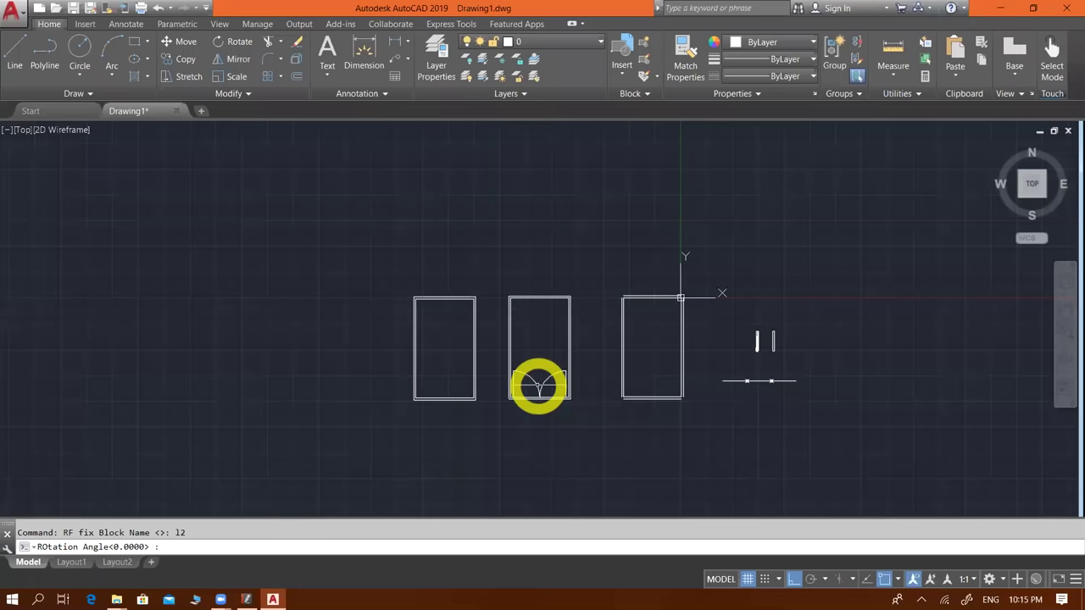
pyautogui.write('0')
pyautogui.press('Return')
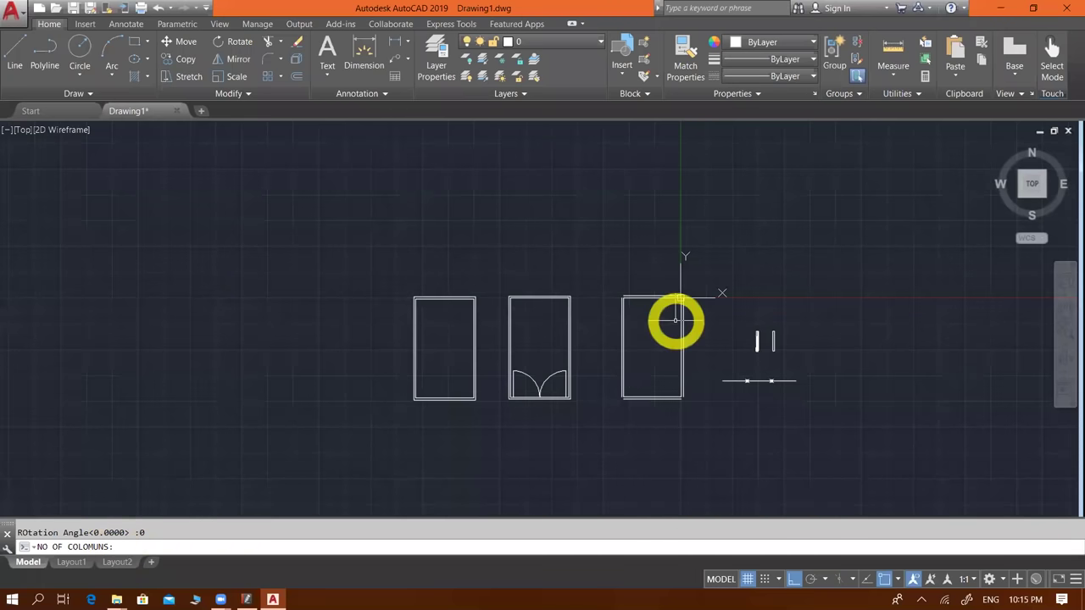
pyautogui.scroll(2, 674, 318)
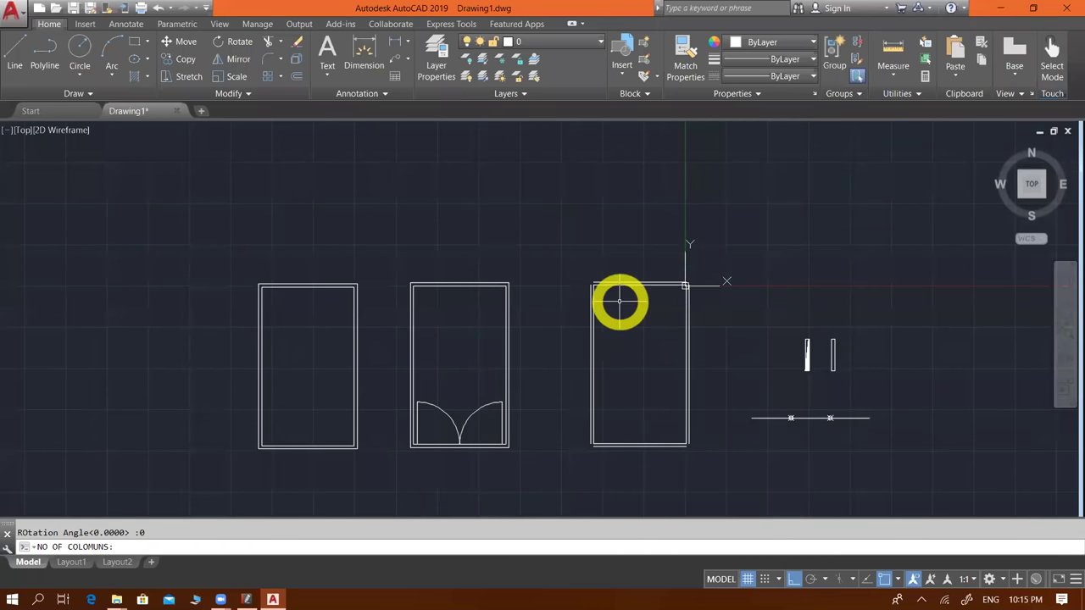
pyautogui.write('2')
pyautogui.press('Return')
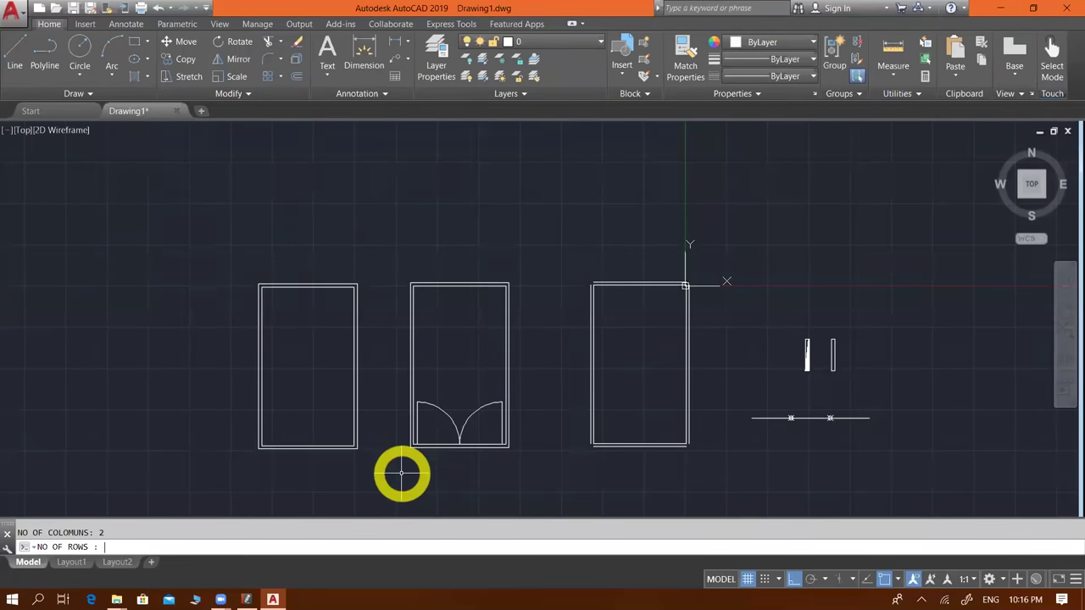
pyautogui.write('3')
pyautogui.press('Return')
# - Pick the left room's opposite corners to place six fixtures in 2 columns by 3 rows
pyautogui.click(88, 547)
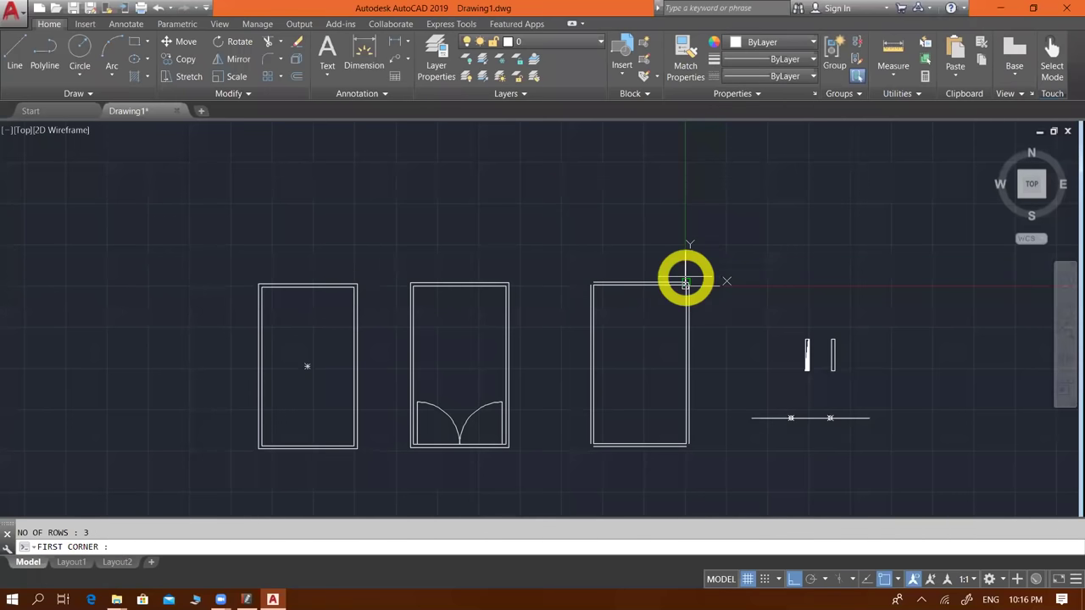
pyautogui.click(134, 538)
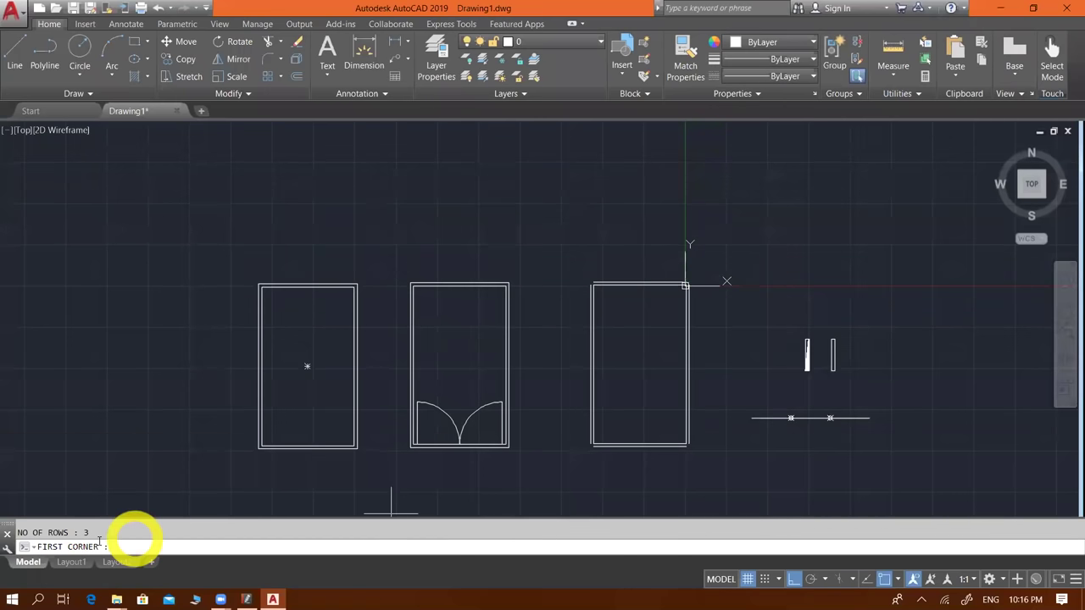
pyautogui.click(263, 289)
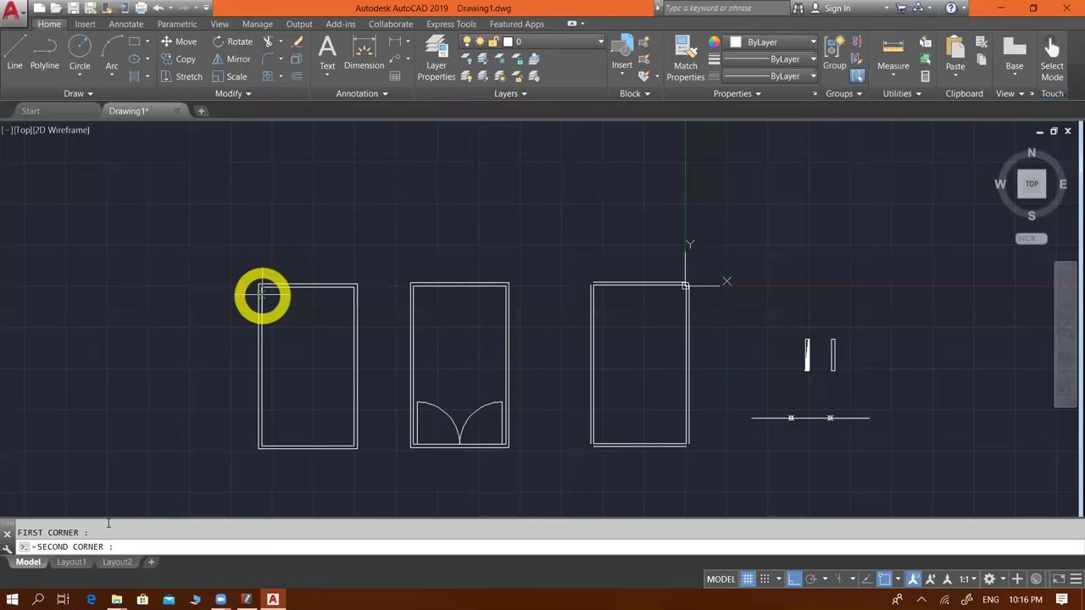
pyautogui.click(92, 544)
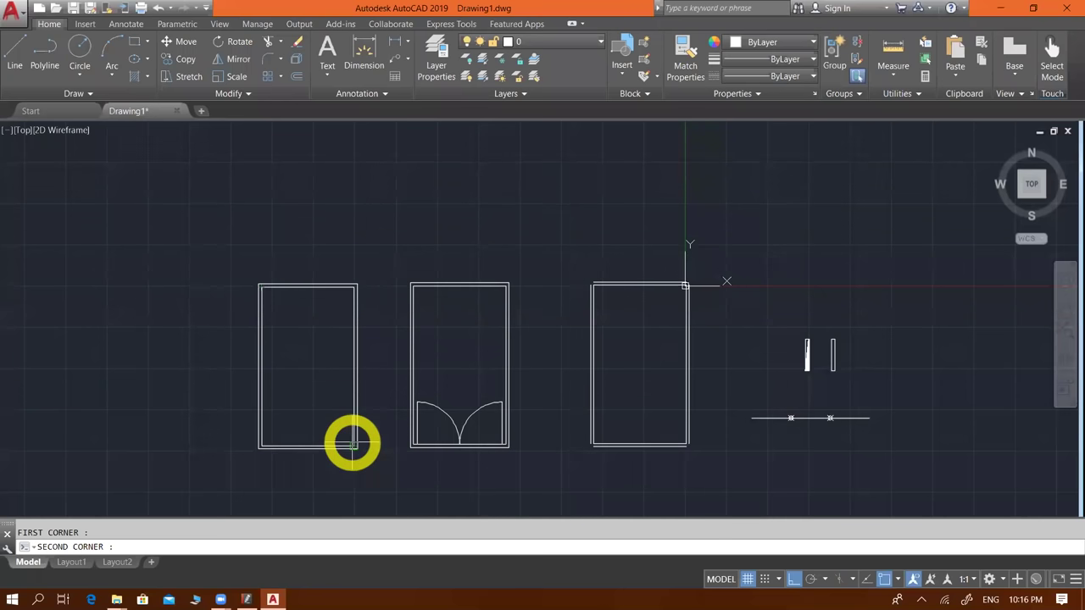
pyautogui.click(351, 442)
pyautogui.scroll(2, 238, 441)
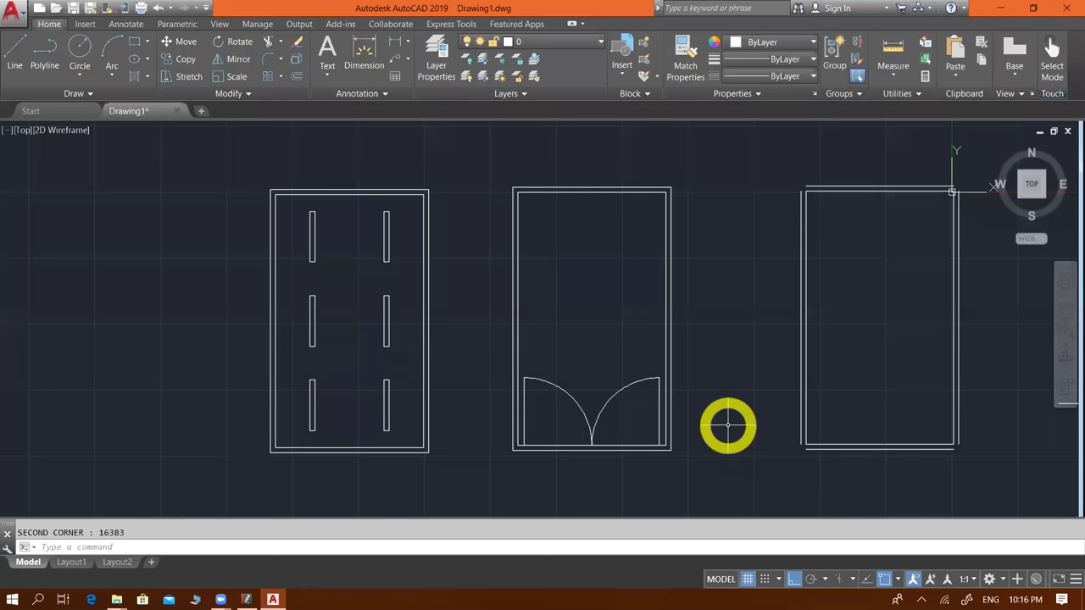
# - Turn on object snap tracking with F11
pyautogui.scroll(-2, 891, 450)
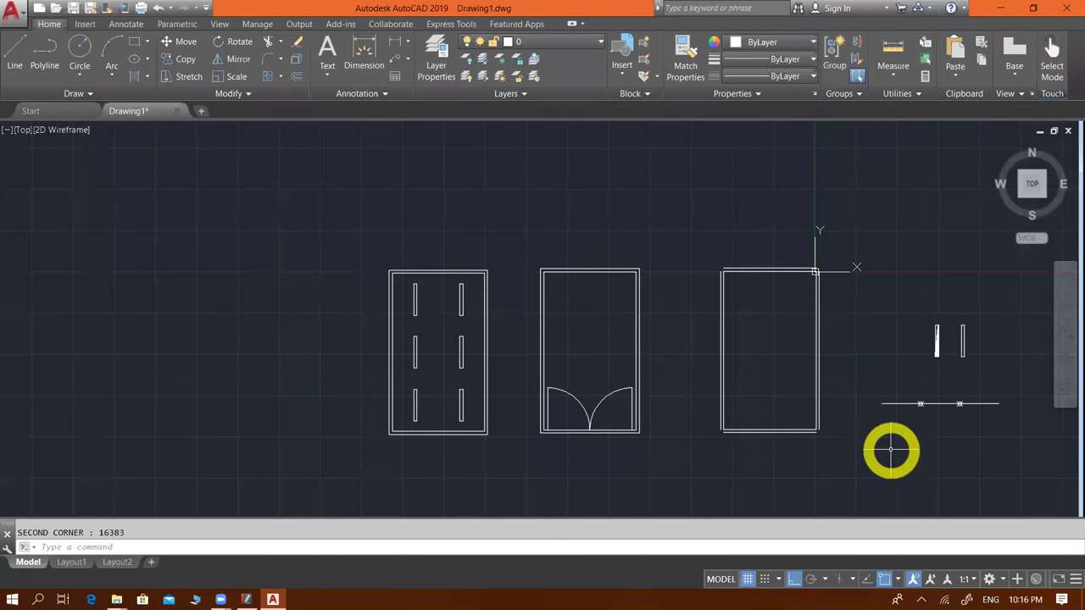
pyautogui.scroll(2, 448, 320)
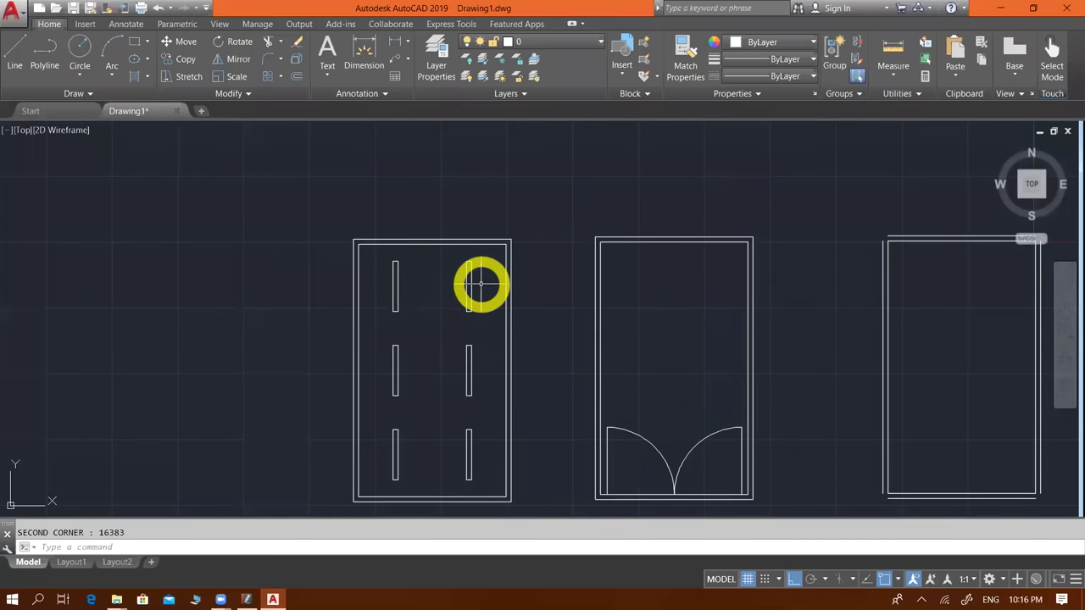
pyautogui.press('F11')
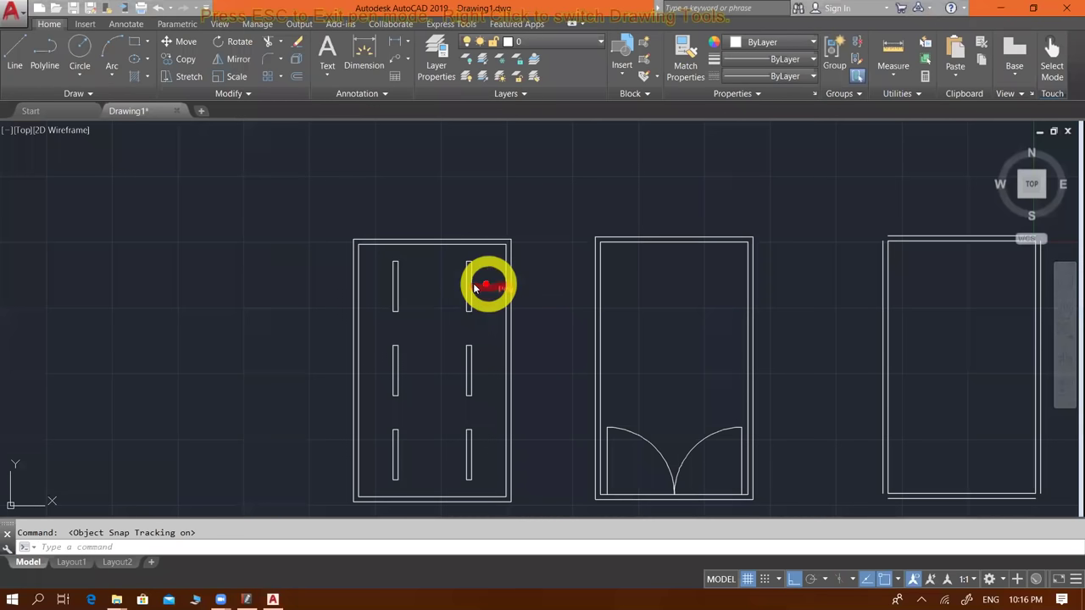
# - Sketch temporary pen notes on fixture spacing from the room edge, then clear them
pyautogui.moveTo(509, 288)
pyautogui.mouseDown()
pyautogui.moveTo(396, 283)
pyautogui.moveTo(437, 266)
pyautogui.moveTo(416, 265)
pyautogui.moveTo(484, 258)
pyautogui.moveTo(502, 272)
pyautogui.mouseUp()
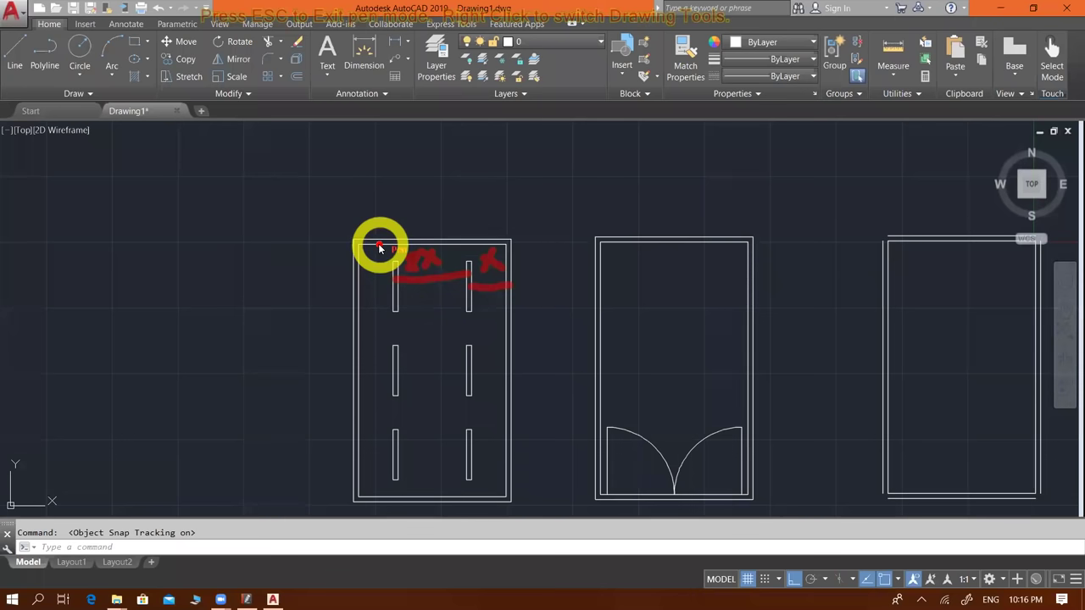
pyautogui.moveTo(357, 281); pyautogui.dragTo(410, 280)
pyautogui.moveTo(375, 246); pyautogui.dragTo(383, 366)
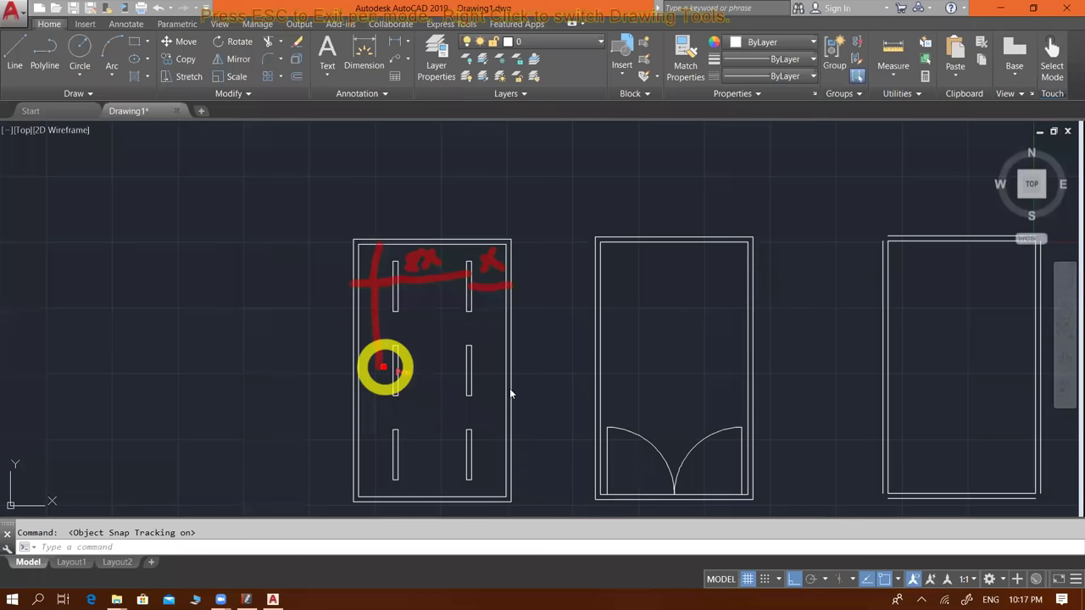
pyautogui.press('Escape')
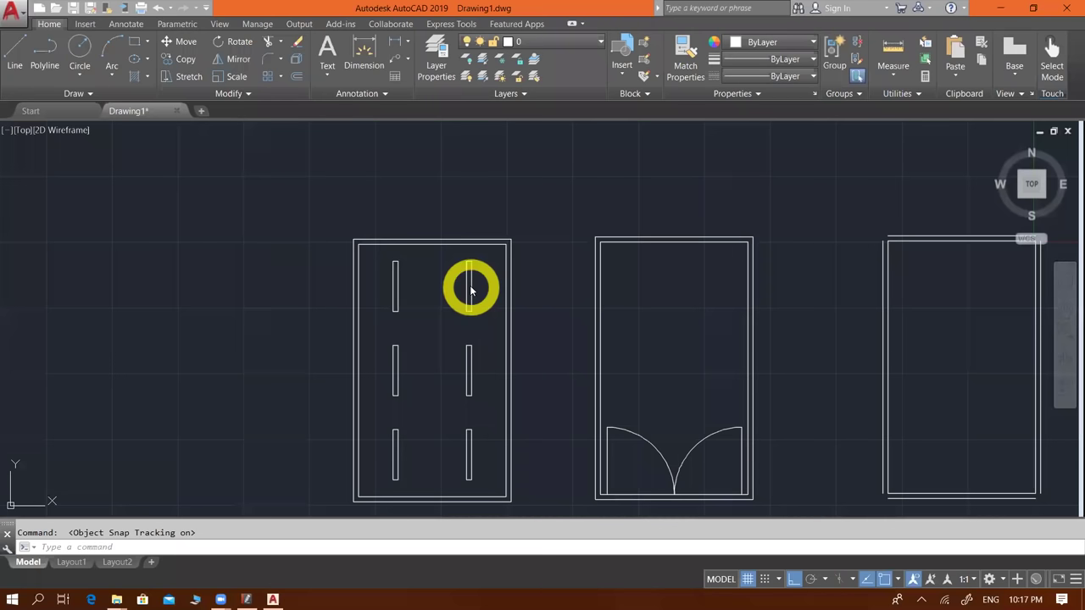
pyautogui.scroll(-2, 635, 324)
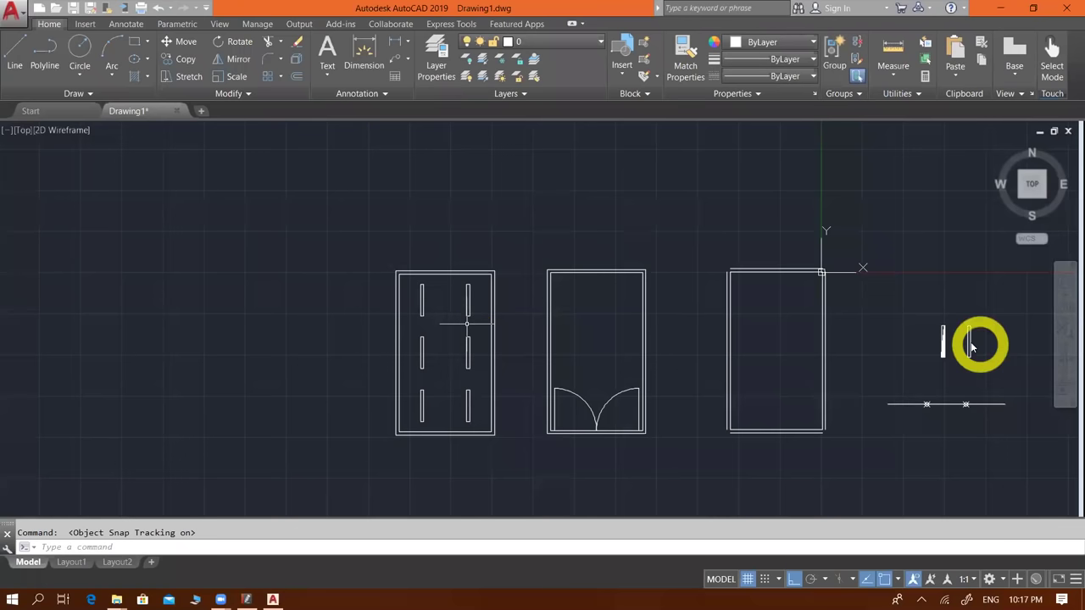
pyautogui.scroll(2, 970, 342)
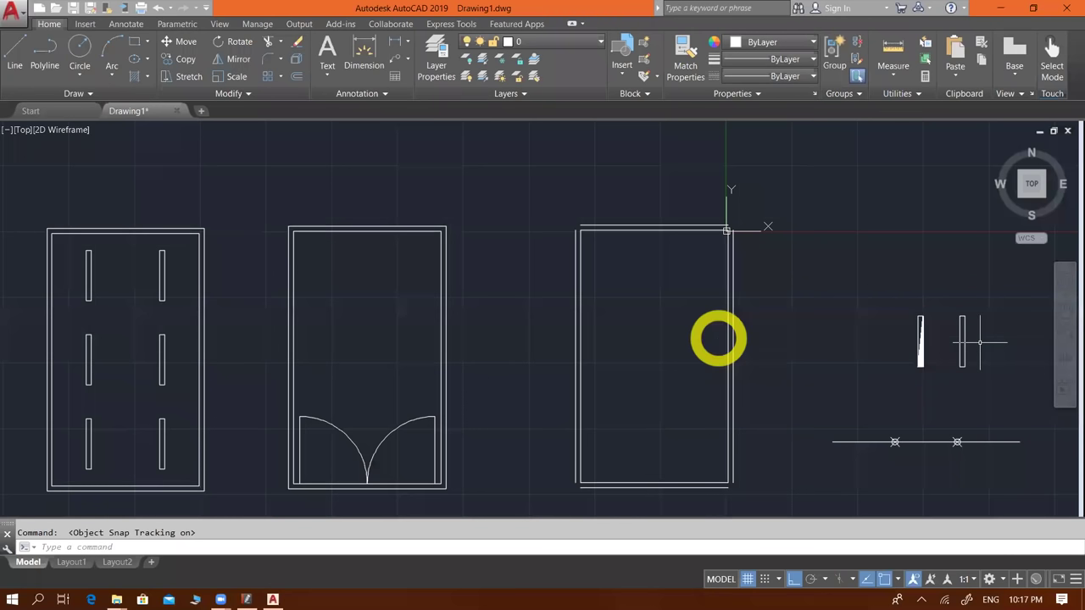
# - Draw a 600 × 600 square beside the empty right room and window-select it
pyautogui.press('Escape')
pyautogui.write('rec')
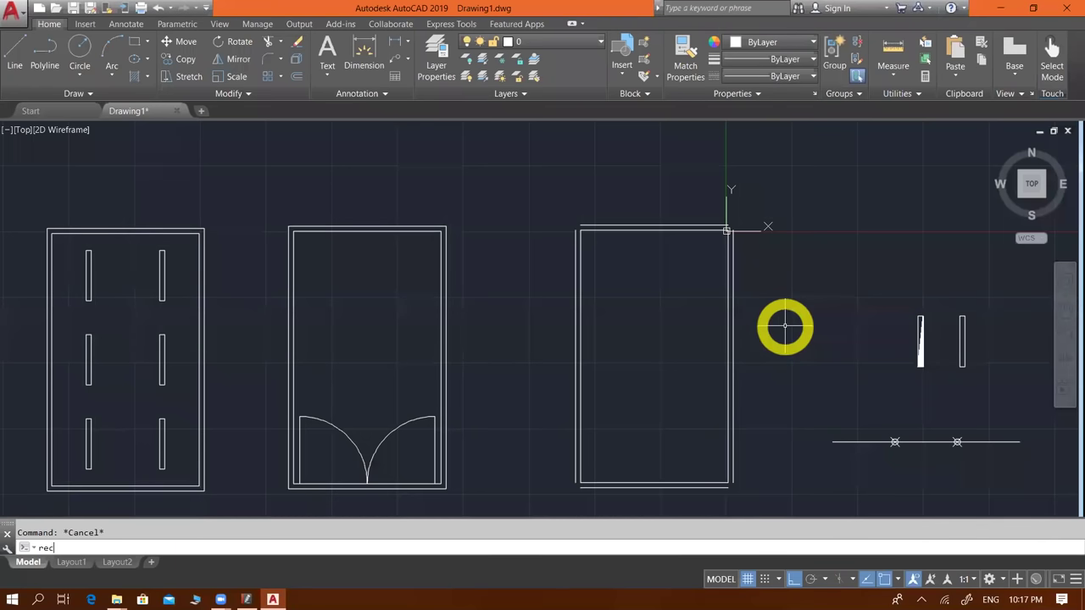
pyautogui.press('Return')
pyautogui.click(860, 256)
pyautogui.write('d')
pyautogui.press('Return')
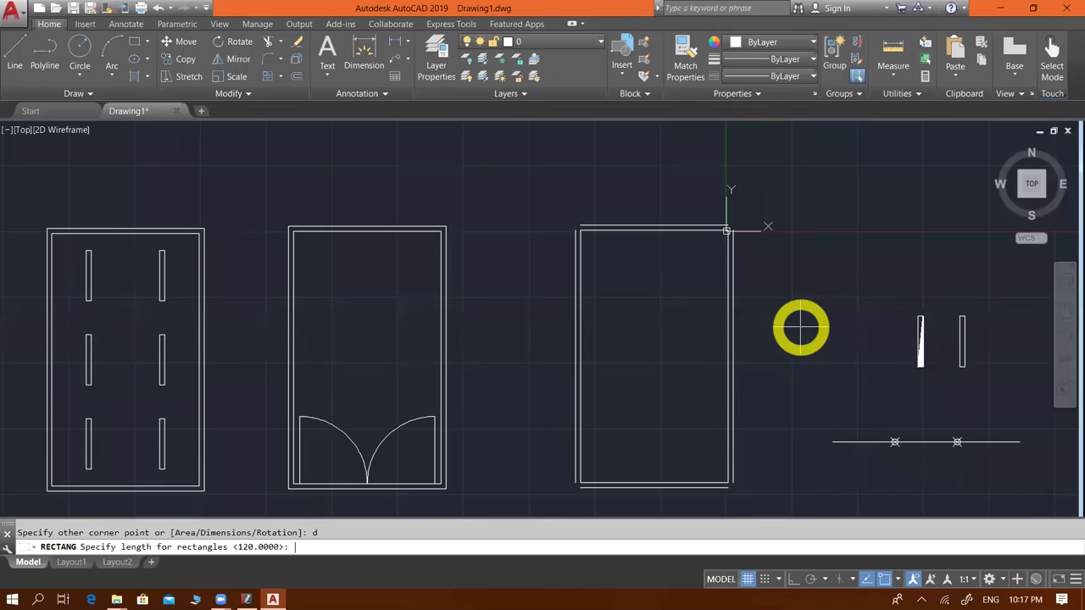
pyautogui.write('600')
pyautogui.press('Return')
pyautogui.write('600')
pyautogui.press('Return')
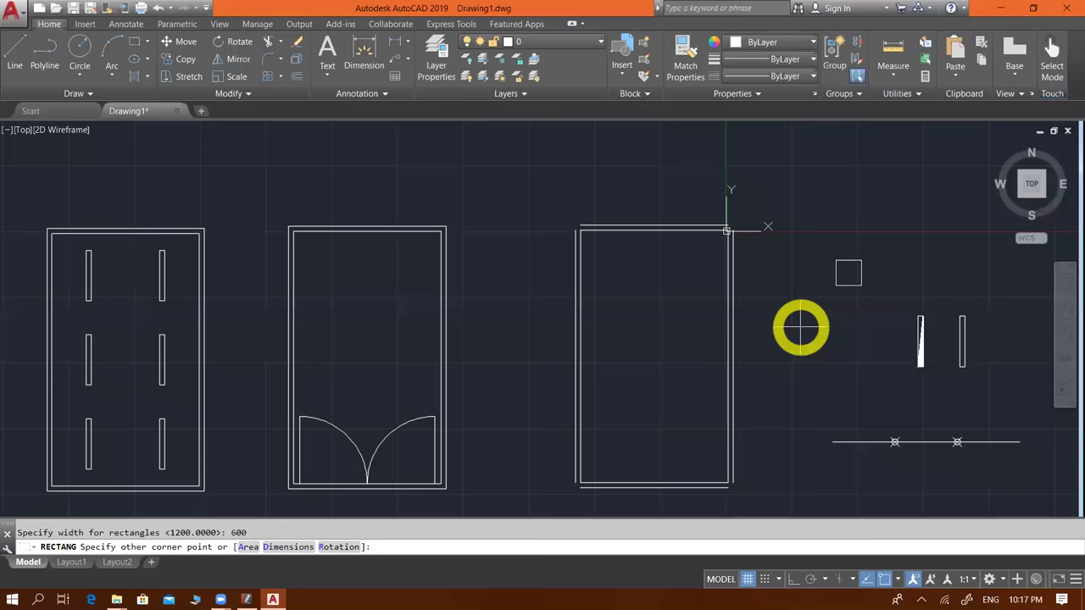
pyautogui.click(801, 326)
pyautogui.press('Escape')
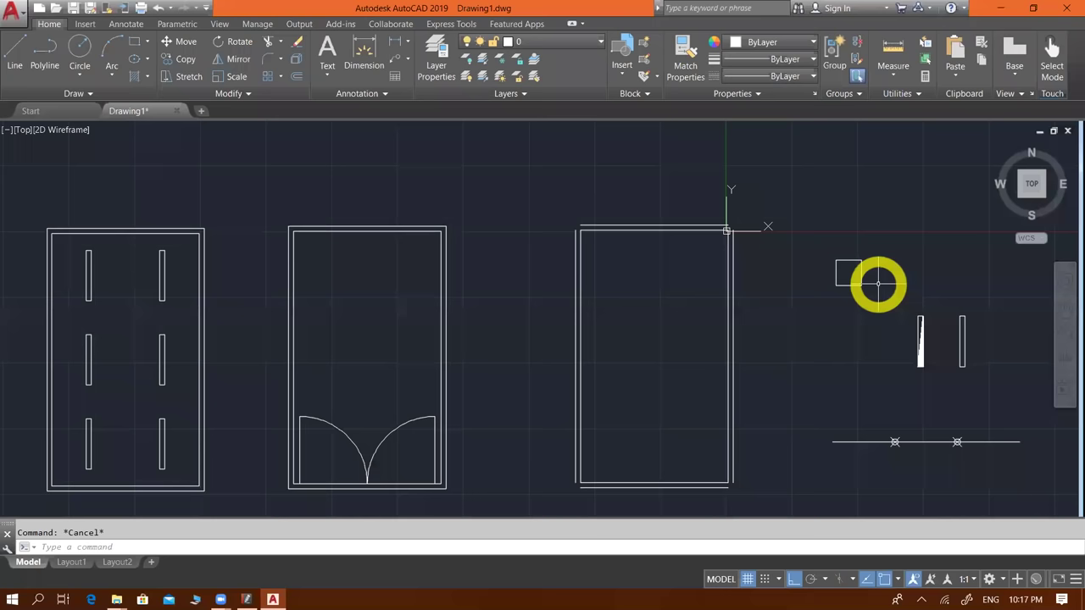
pyautogui.scroll(2, 878, 284)
pyautogui.moveTo(891, 241); pyautogui.dragTo(769, 337)
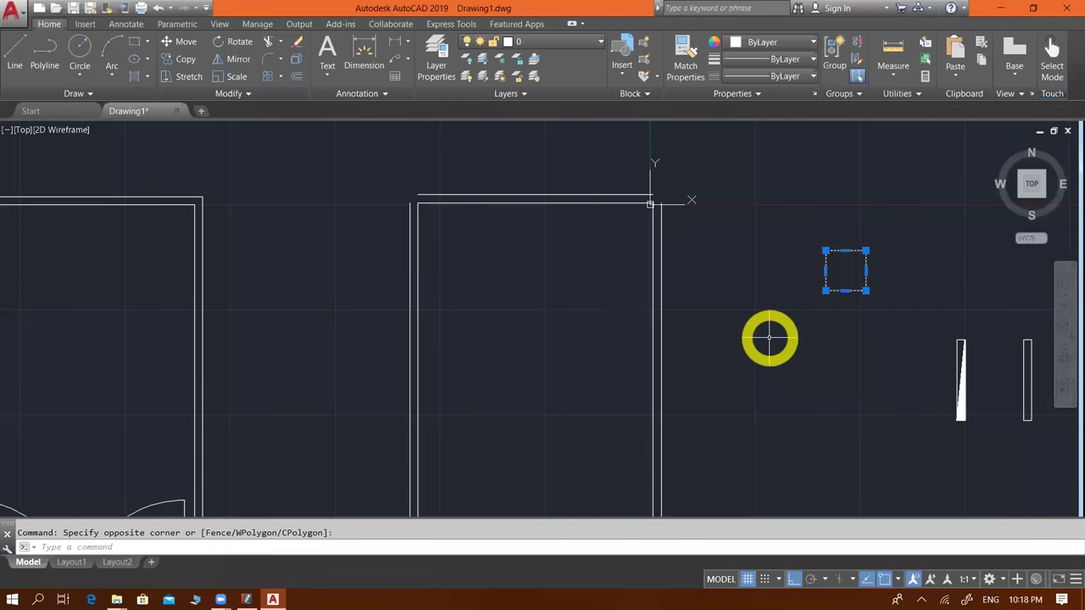
# - Define the 600 × 600 square as block 13 with its base point at the top-left corner
pyautogui.write('b')
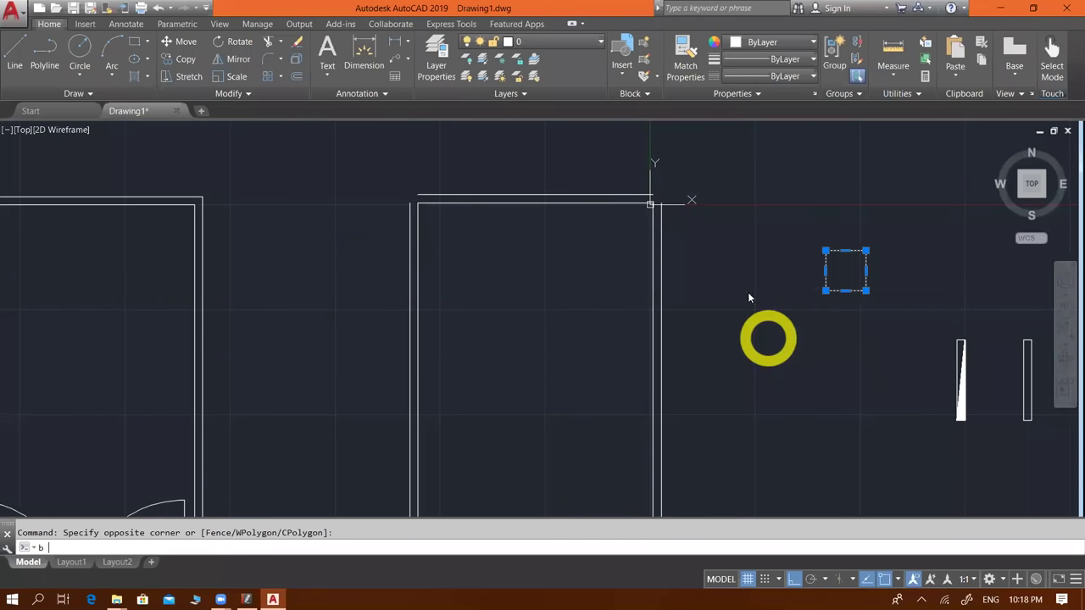
pyautogui.press('Return')
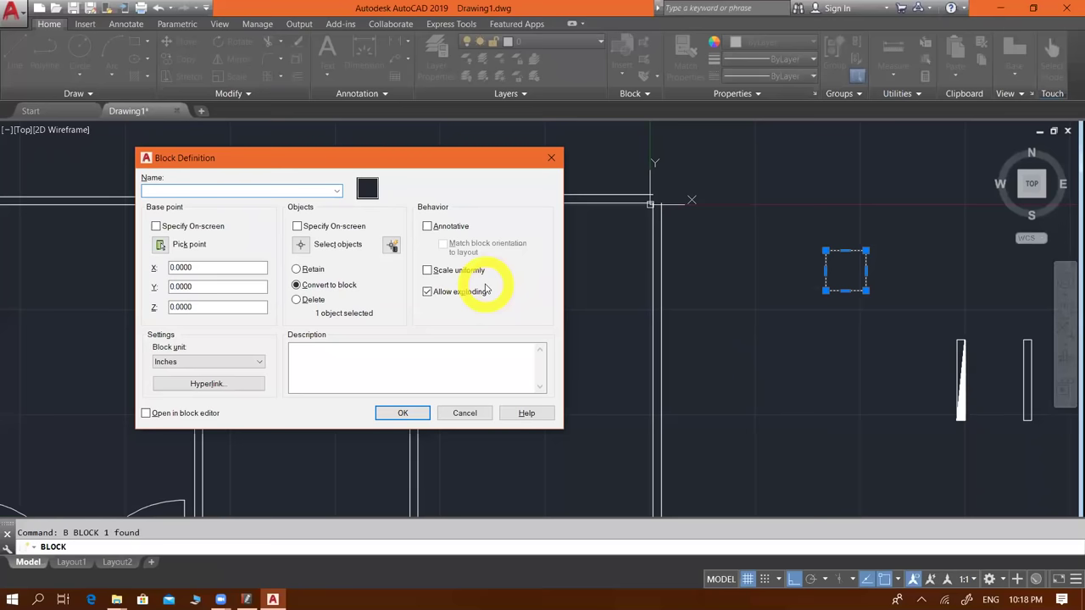
pyautogui.write('B')
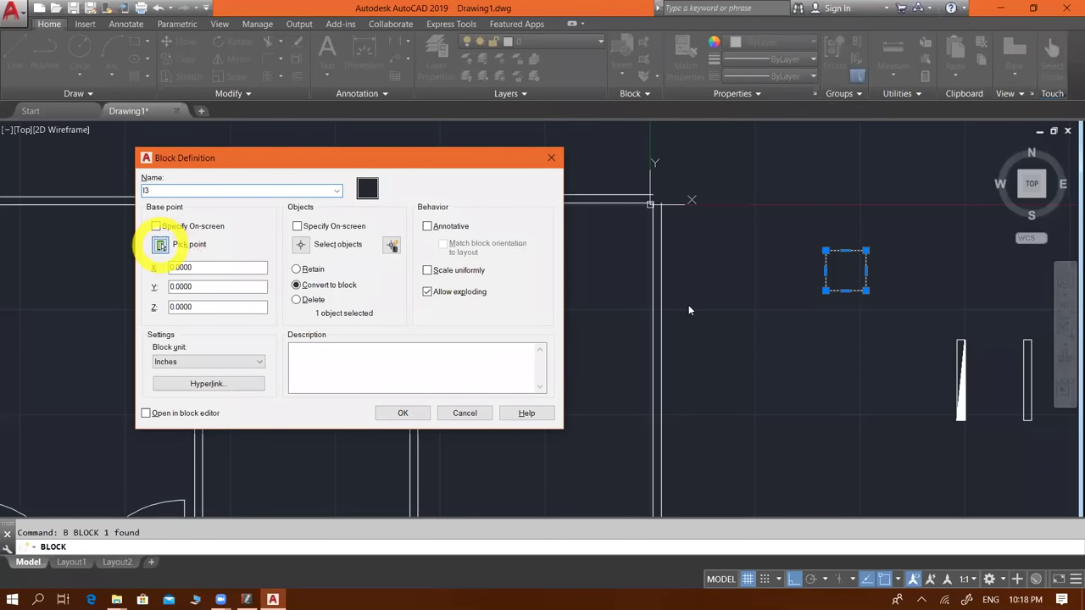
pyautogui.click(161, 244)
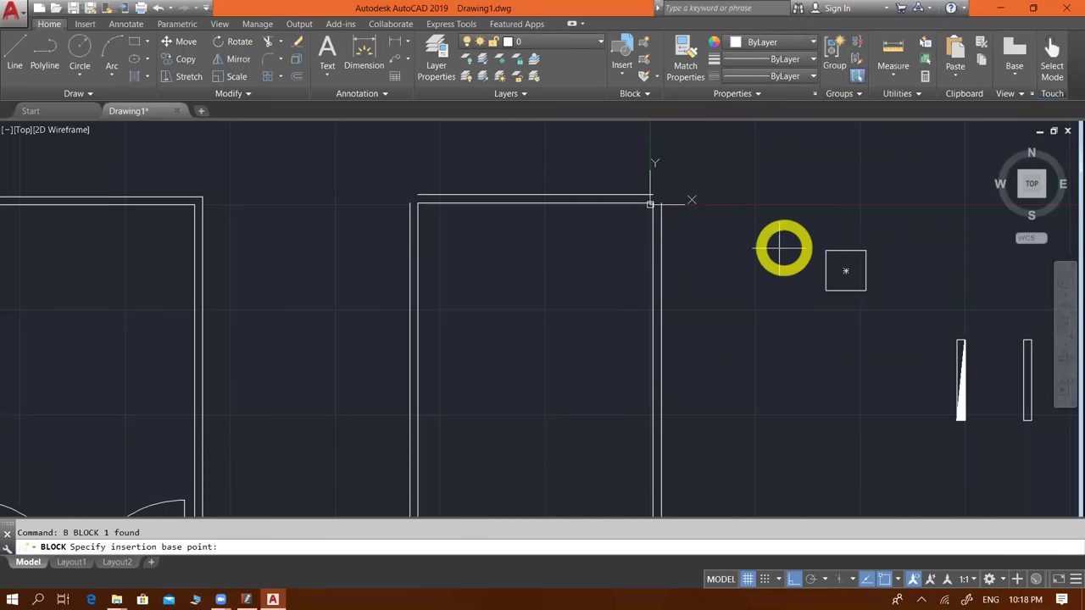
pyautogui.click(821, 229)
pyautogui.click(382, 414)
pyautogui.click(835, 292)
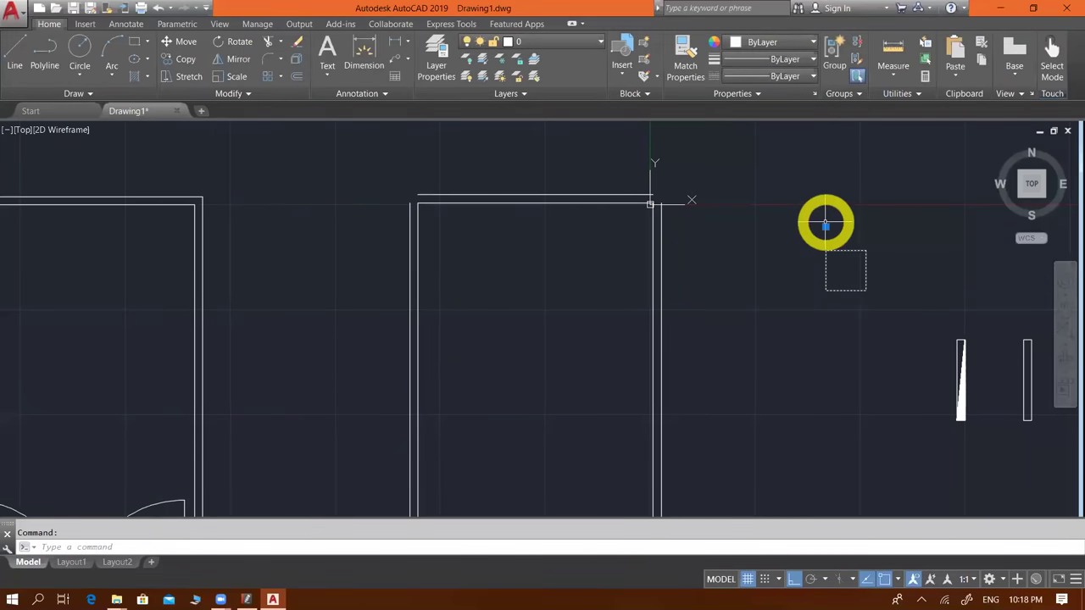
pyautogui.scroll(-4, 690, 291)
pyautogui.press('Escape')
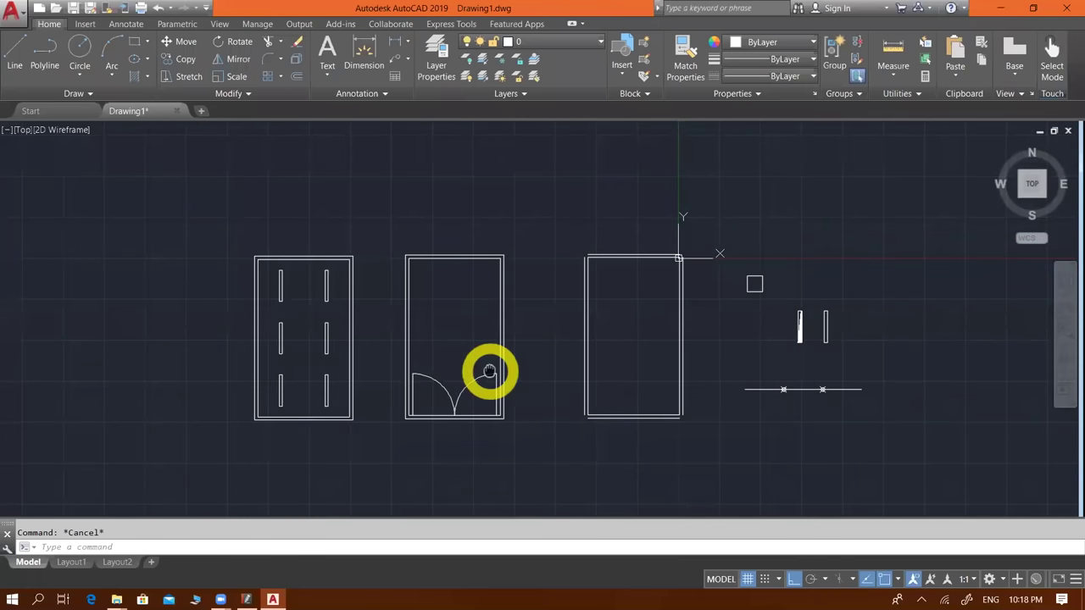
# - Run the RF routine with block 13, rotation 0, 2 columns and 2 rows
pyautogui.moveTo(449, 370); pyautogui.dragTo(489, 370, button='middle')
pyautogui.write('rf')
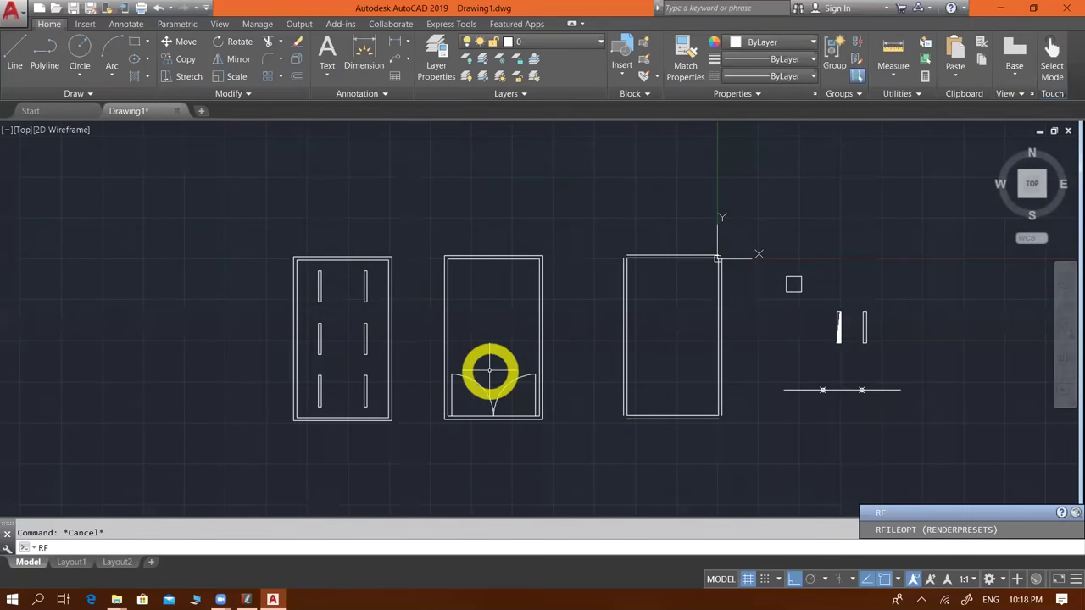
pyautogui.press('Return')
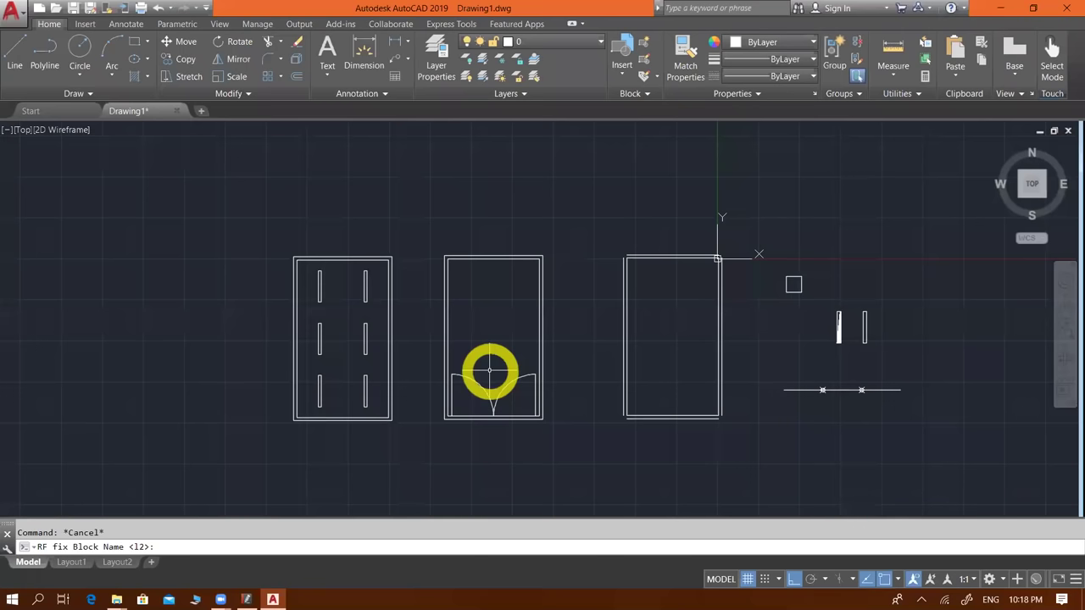
pyautogui.write('13')
pyautogui.press('Return')
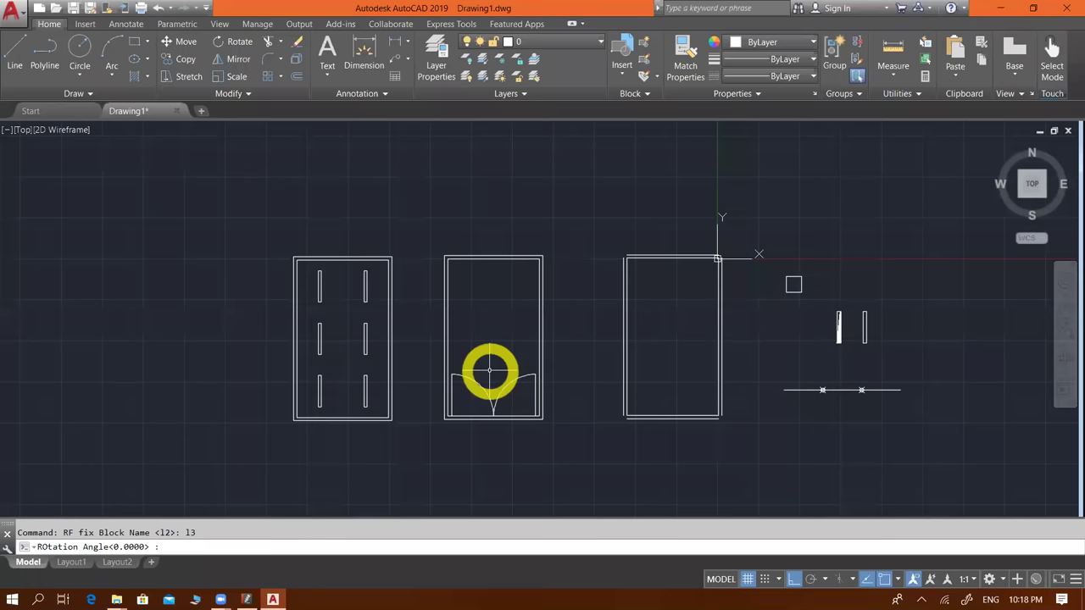
pyautogui.write('0')
pyautogui.press('Return')
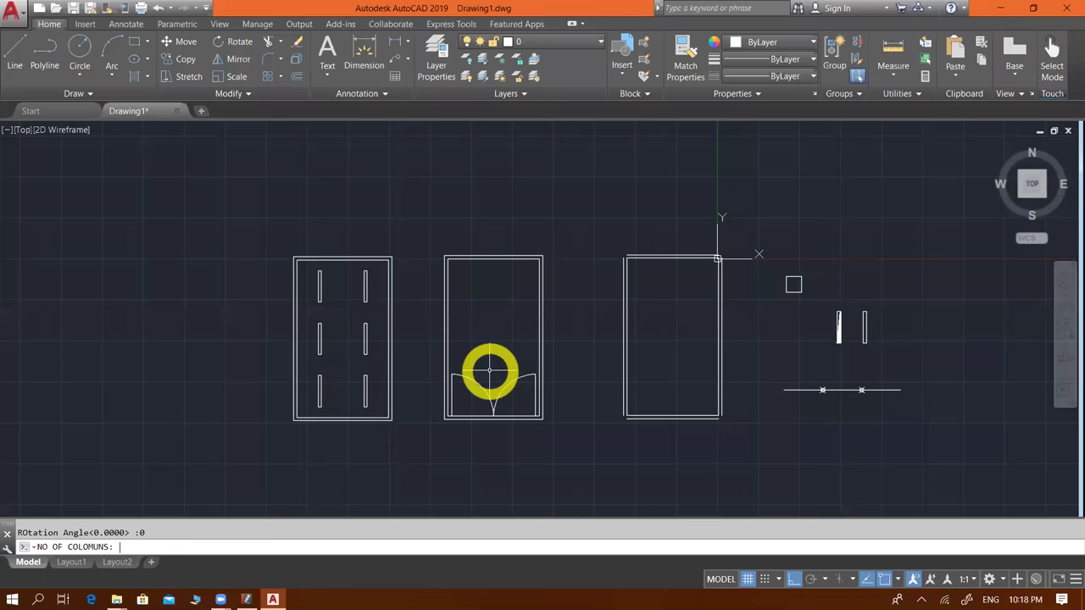
pyautogui.write('2')
pyautogui.press('Return')
pyautogui.write('2')
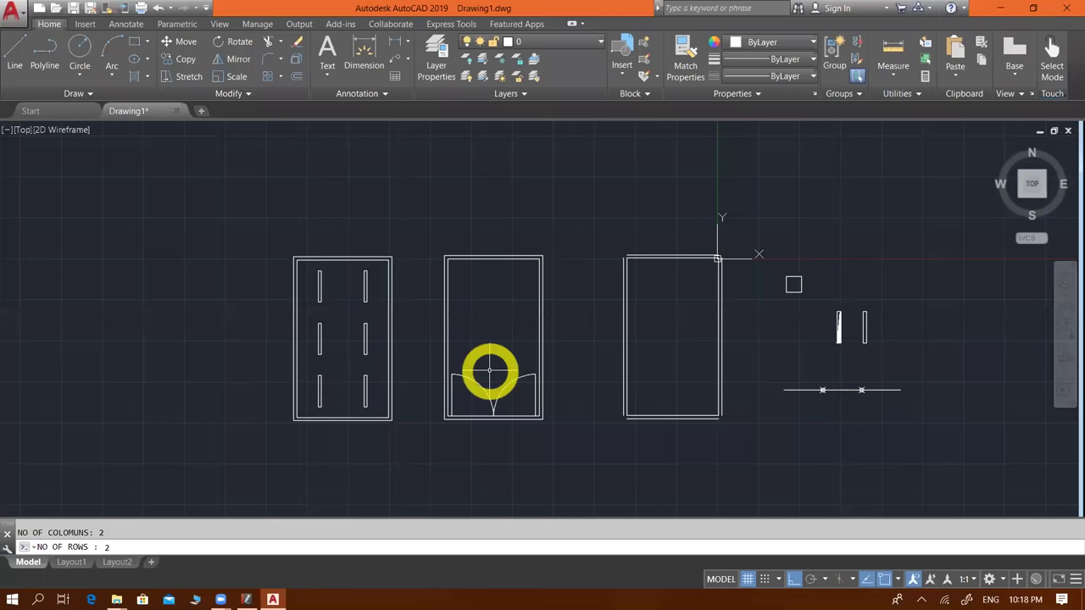
pyautogui.press('Return')
# - Pick the middle room's opposite corners to array the square fixtures
pyautogui.click(447, 258)
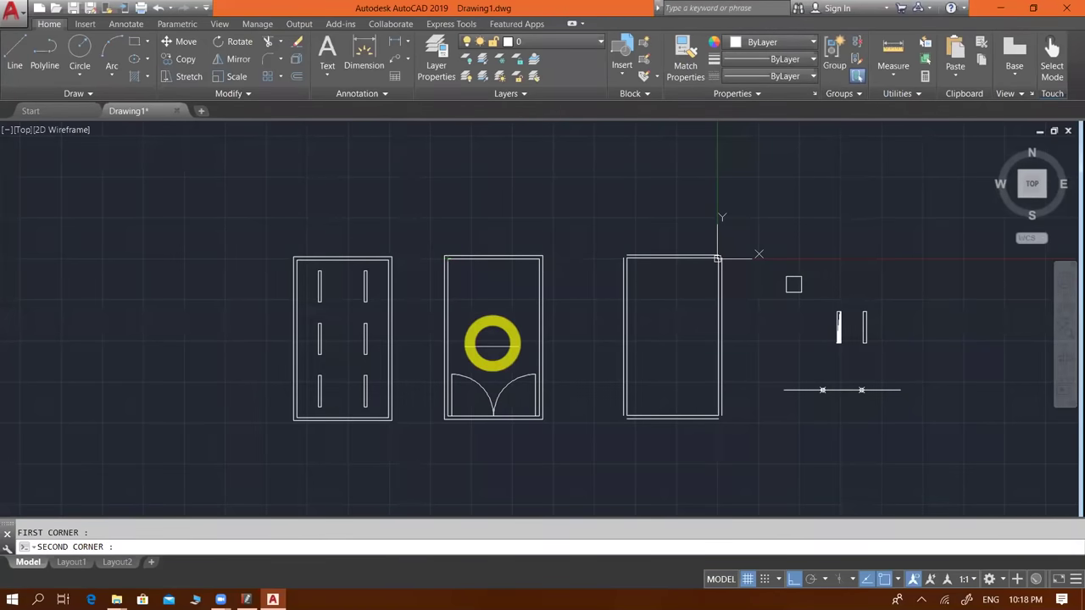
pyautogui.click(540, 415)
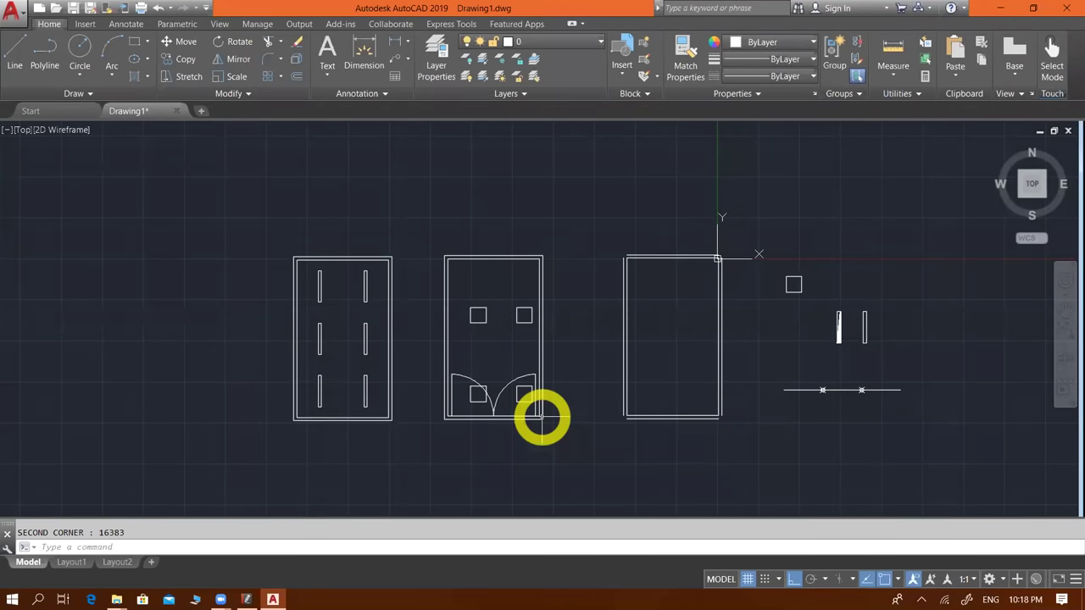
pyautogui.scroll(2, 542, 416)
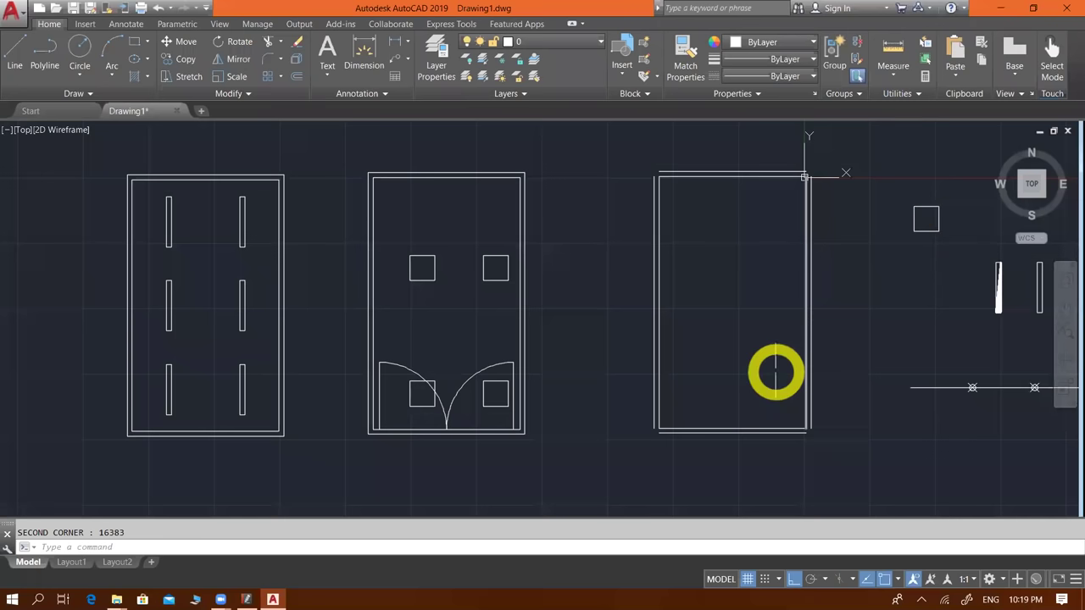
# - Erase the four squares in the middle room and explode the spare square block
pyautogui.click(395, 219)
pyautogui.click(523, 418)
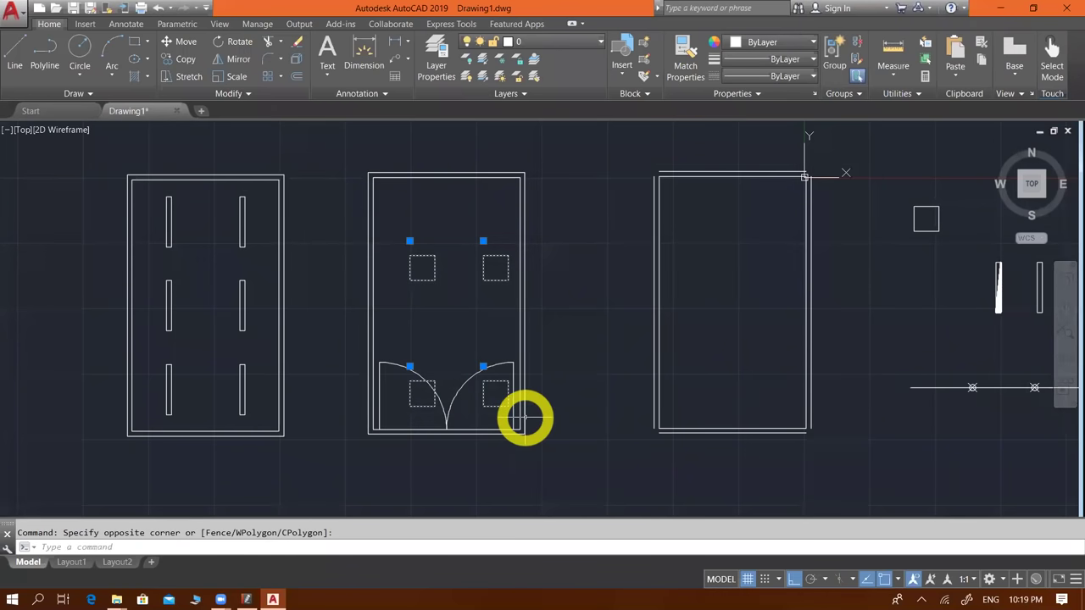
pyautogui.press('Delete')
pyautogui.moveTo(932, 230); pyautogui.dragTo(753, 277, button='middle')
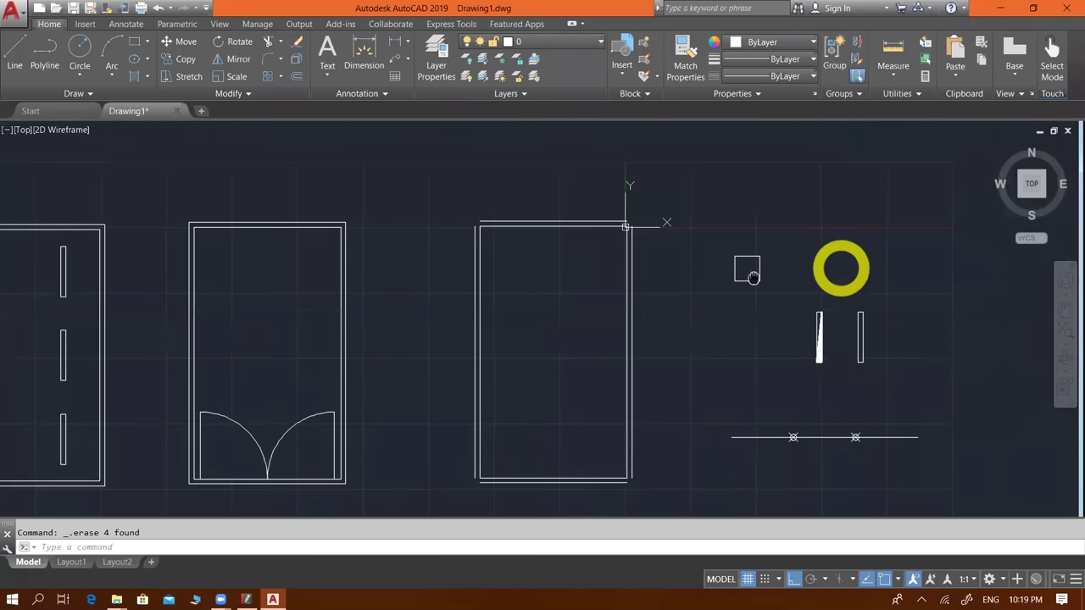
pyautogui.click(747, 281)
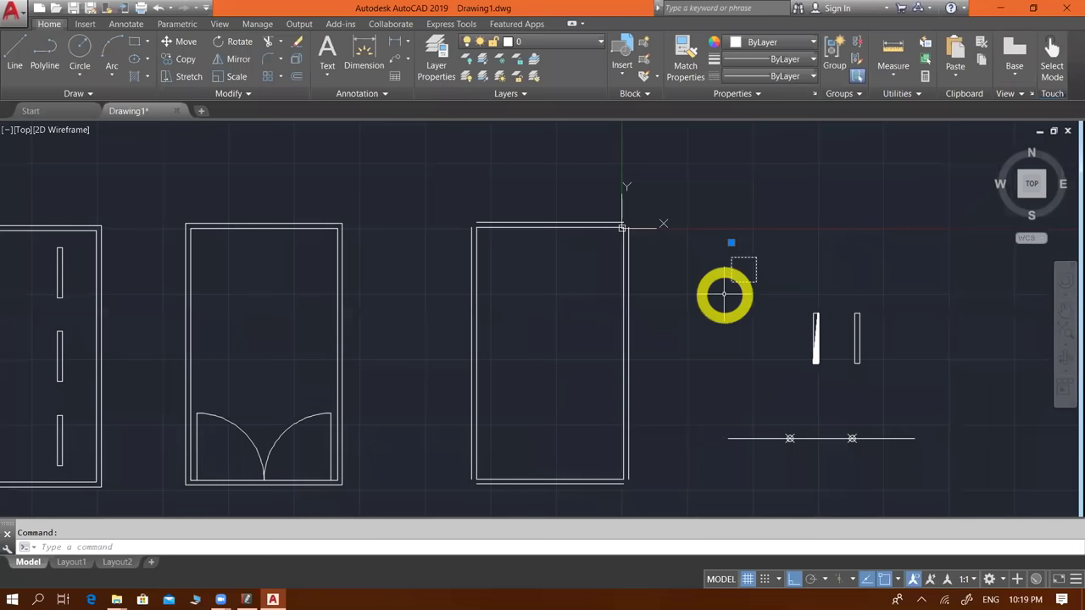
pyautogui.write('x')
pyautogui.press('Return')
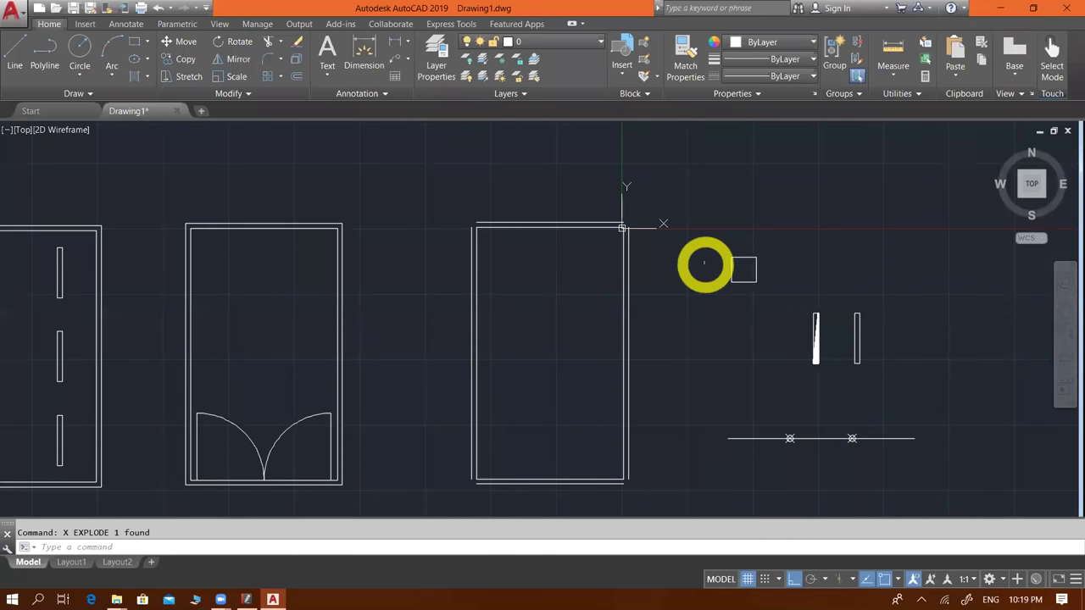
# - Redefine the exploded square as block 14 with its base point at its centre
pyautogui.click(704, 263)
pyautogui.click(774, 310)
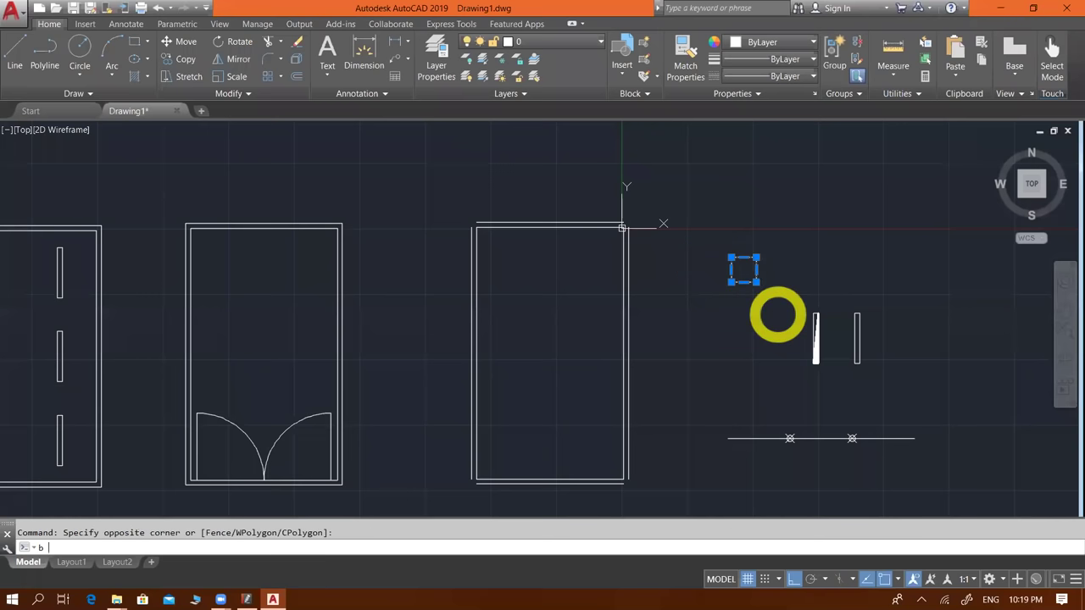
pyautogui.write('b')
pyautogui.press('Return')
pyautogui.write('l4')
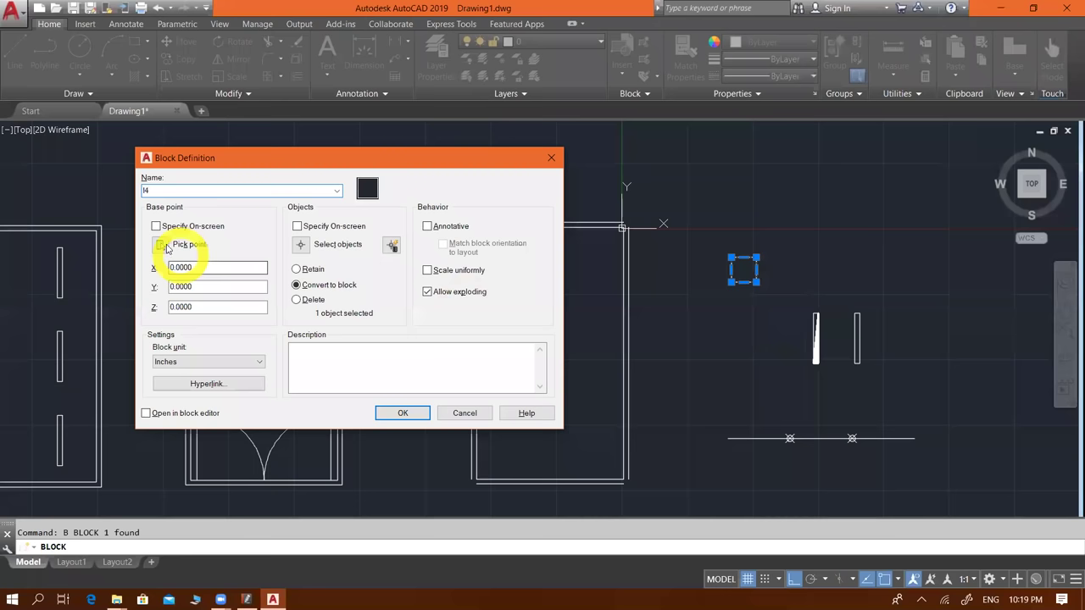
pyautogui.click(161, 245)
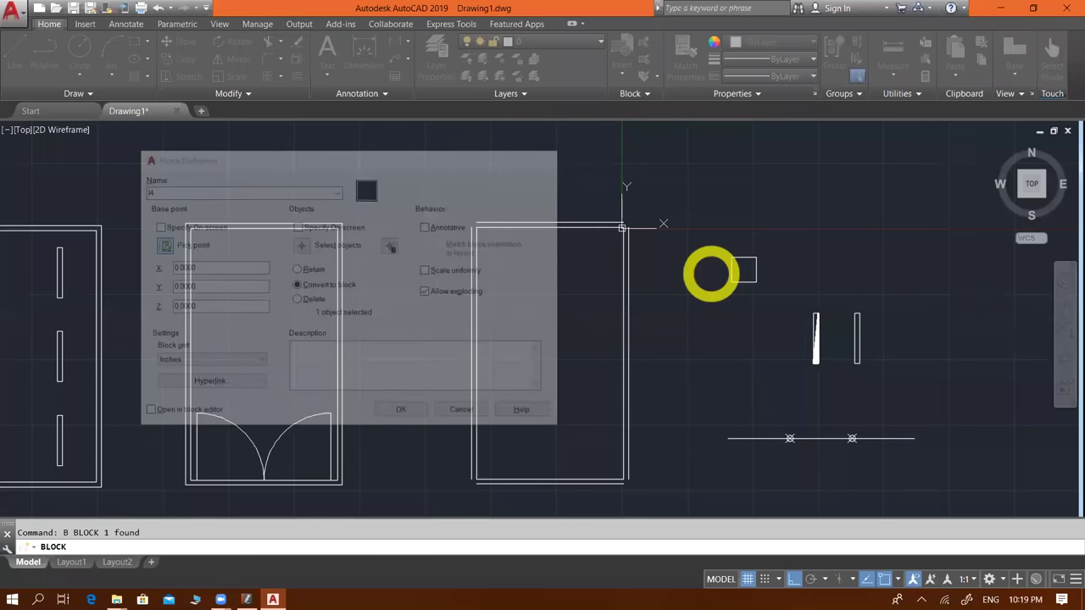
pyautogui.scroll(3, 716, 275)
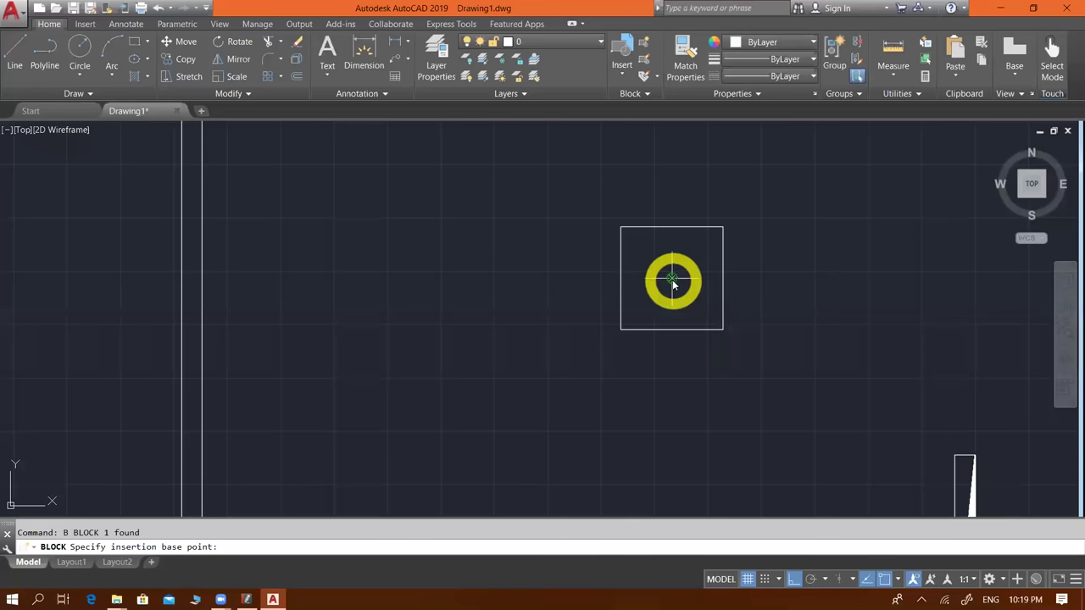
pyautogui.click(673, 279)
pyautogui.click(402, 414)
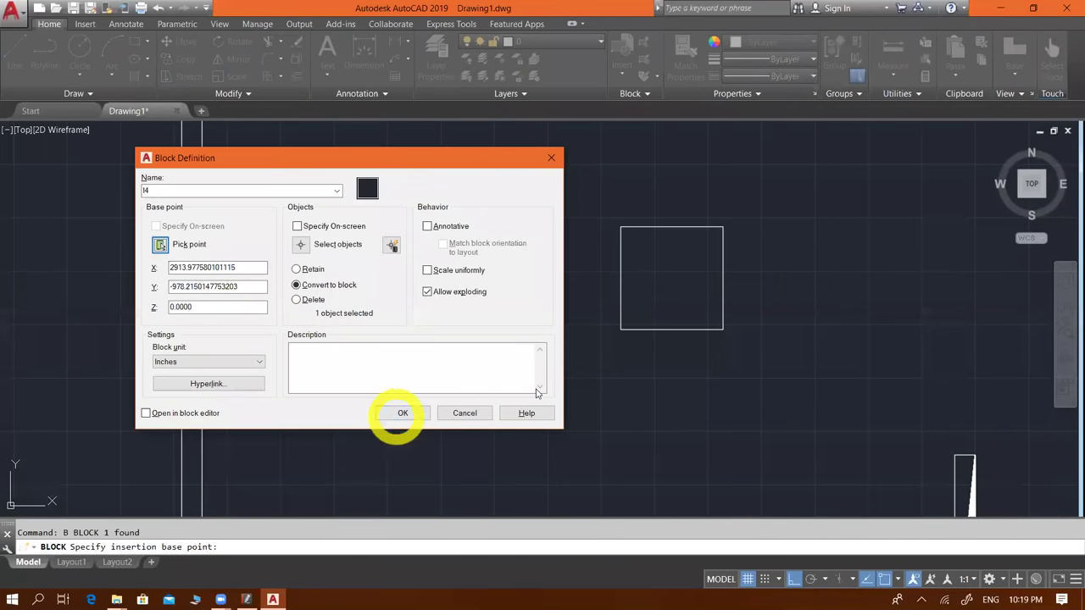
pyautogui.click(661, 330)
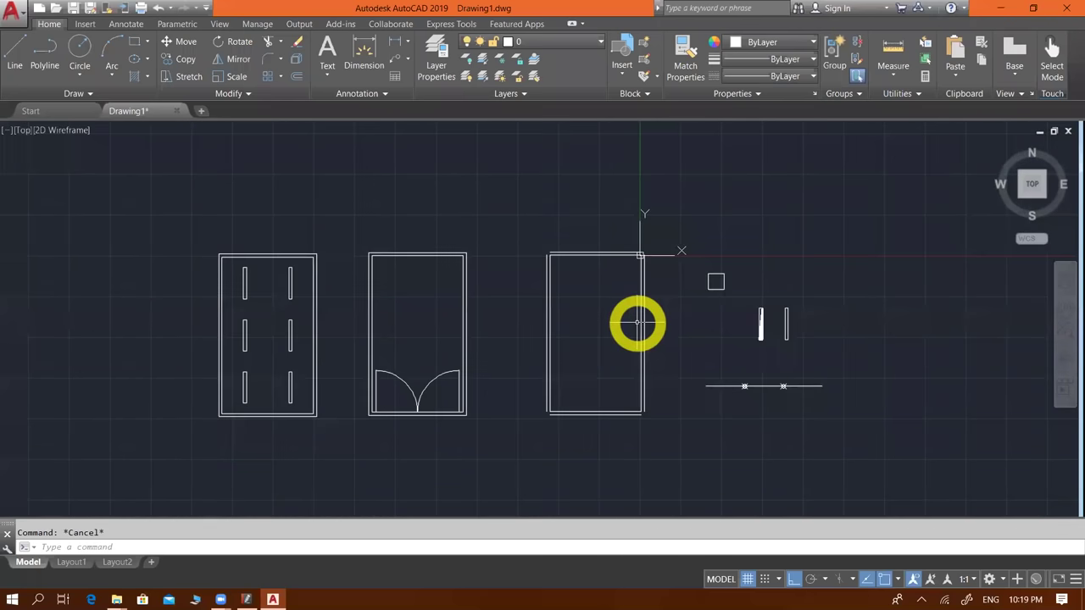
pyautogui.write('rf')
pyautogui.press('Return')
# - Enter block 14, keep rotation 0, and set 2 columns and 2 rows
pyautogui.write('14')
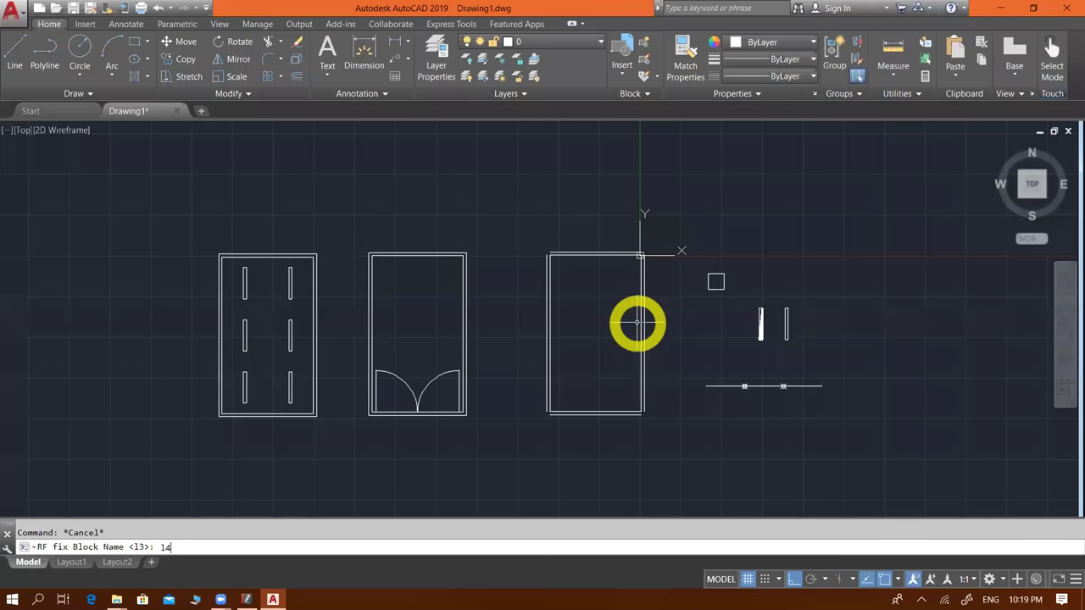
pyautogui.press('Return')
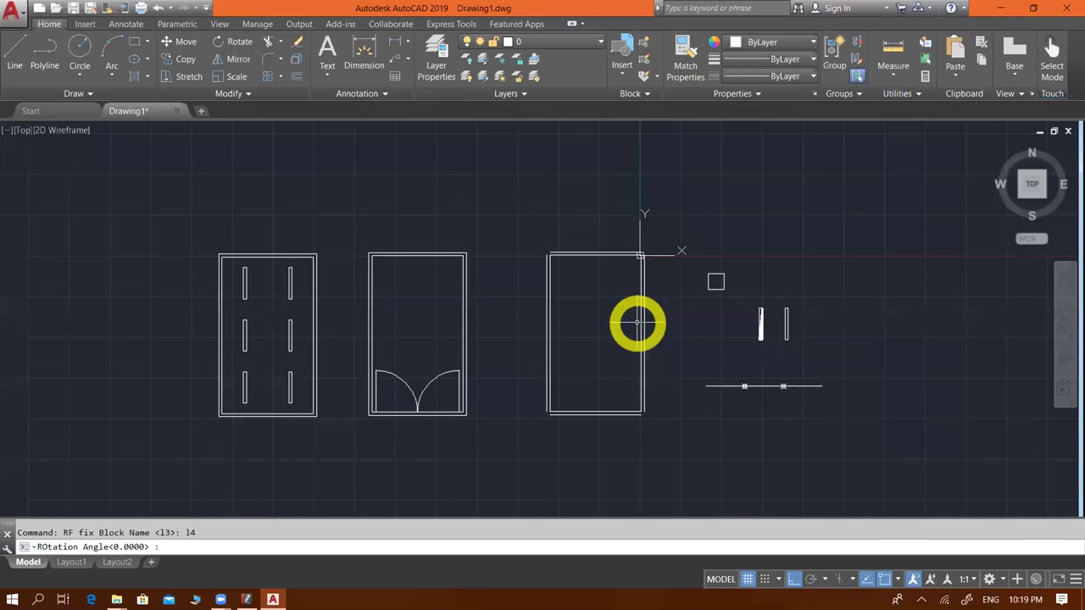
pyautogui.press('Return')
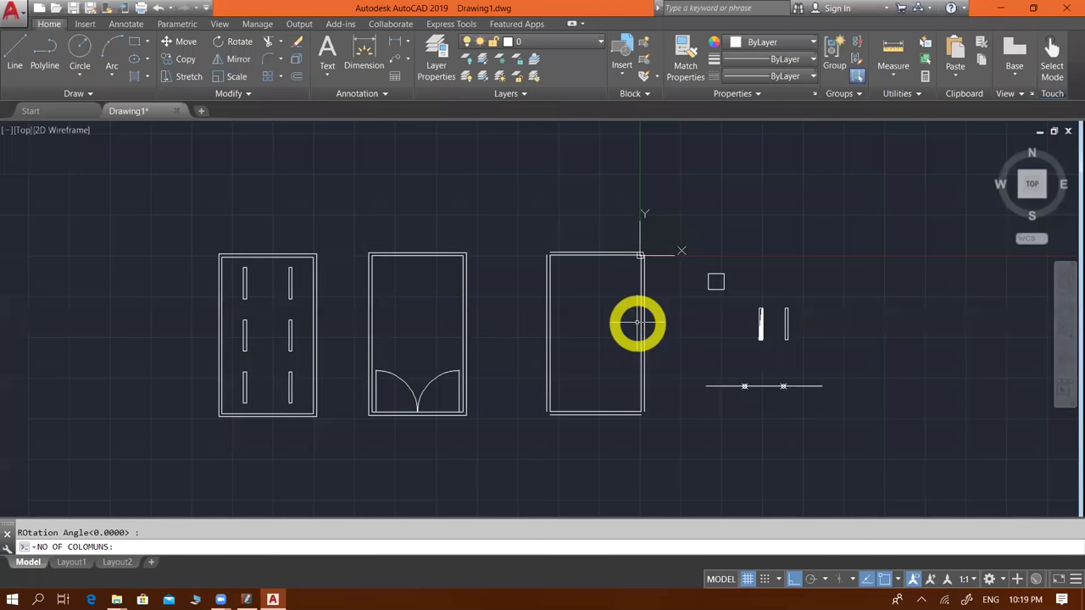
pyautogui.write('2')
pyautogui.press('Return')
pyautogui.write('2')
pyautogui.press('Return')
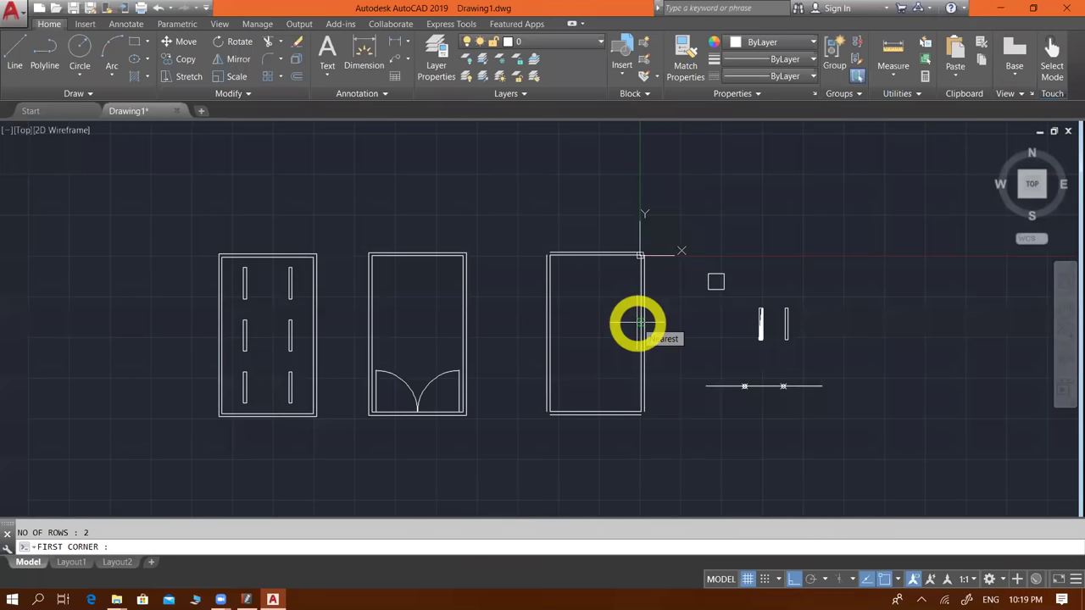
# - Pick the middle room's opposite corners to place the 2-by-2 grid of block 14 squares
pyautogui.click(373, 257)
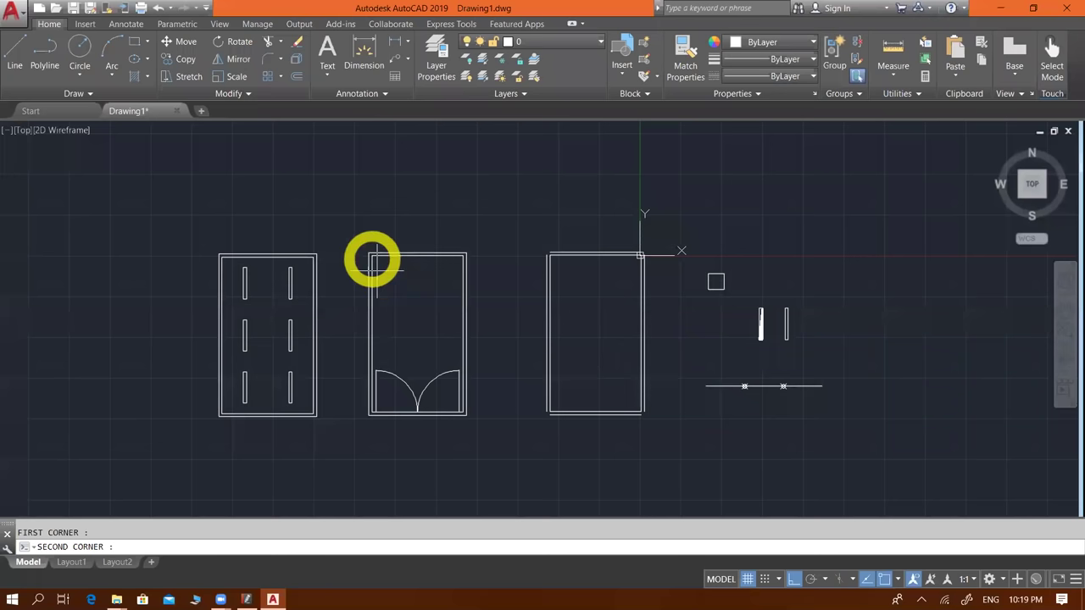
pyautogui.click(465, 411)
pyautogui.click(464, 411)
pyautogui.scroll(2, 392, 381)
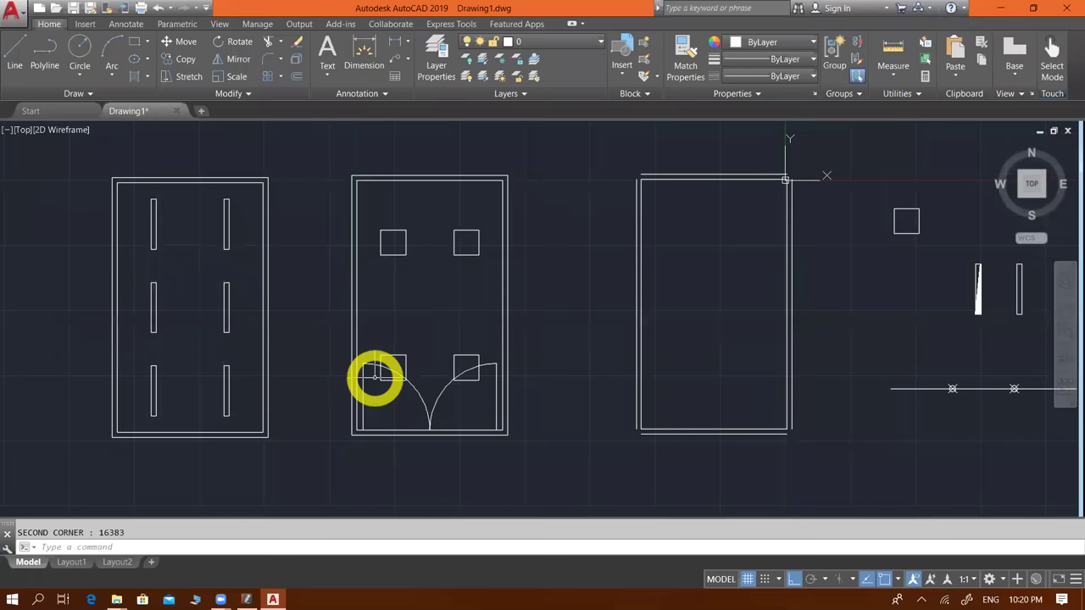
pyautogui.moveTo(449, 428); pyautogui.dragTo(456, 437, button='middle')
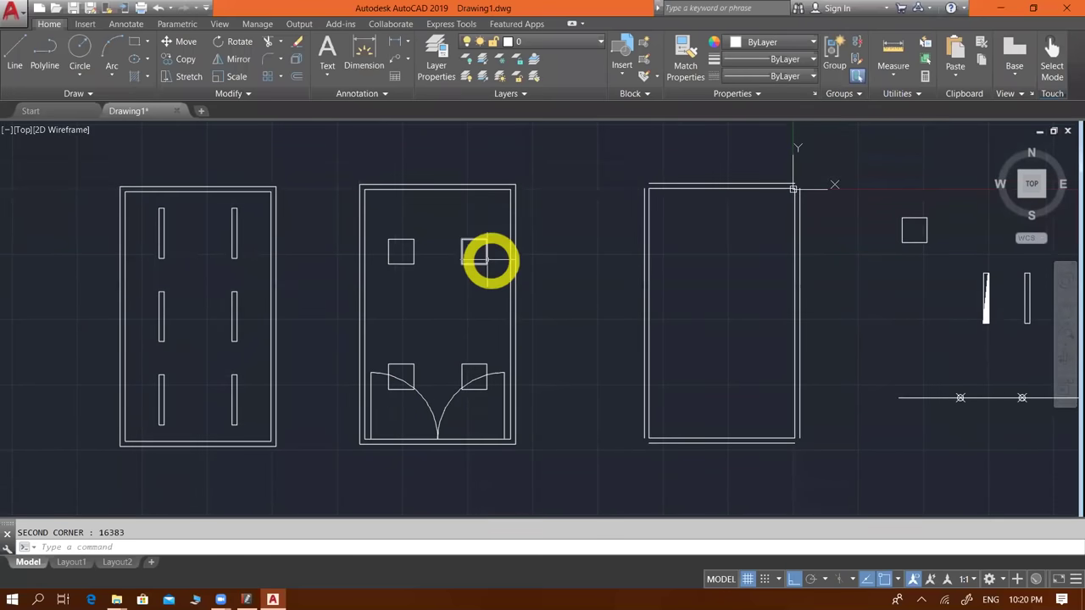
pyautogui.scroll(-1, 467, 343)
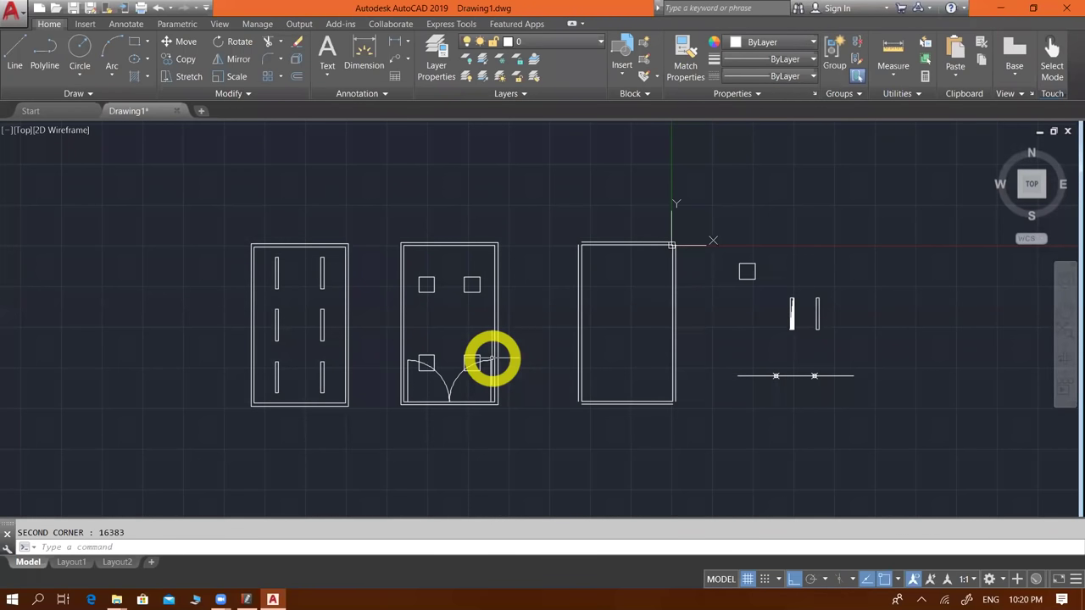
pyautogui.write('RF')
pyautogui.press('Return')
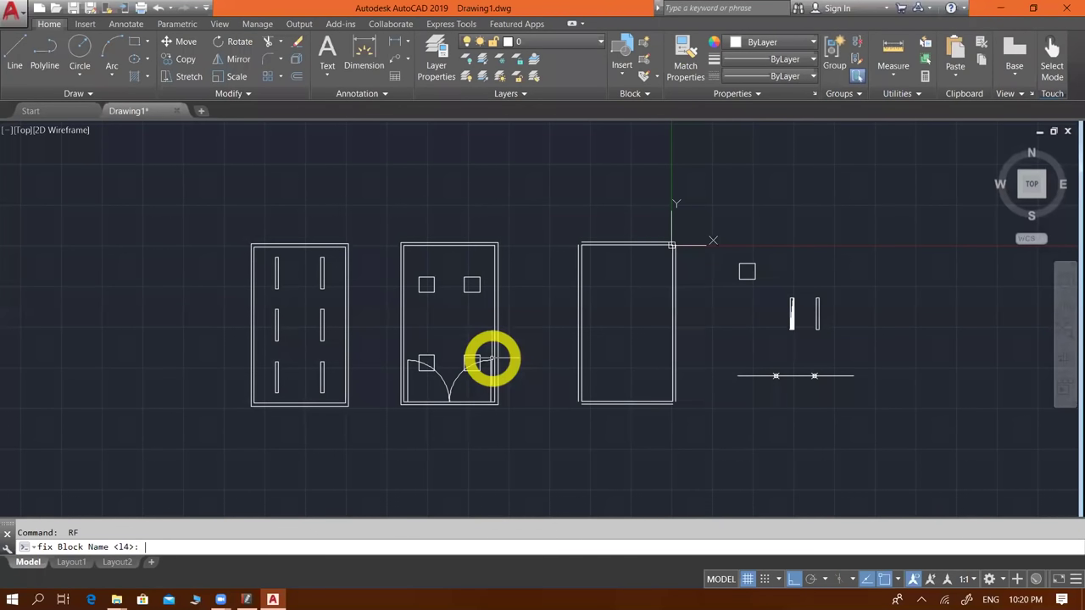
# - Cancel the fixture routine and draw a short horizontal line at the upper right
pyautogui.press('Escape')
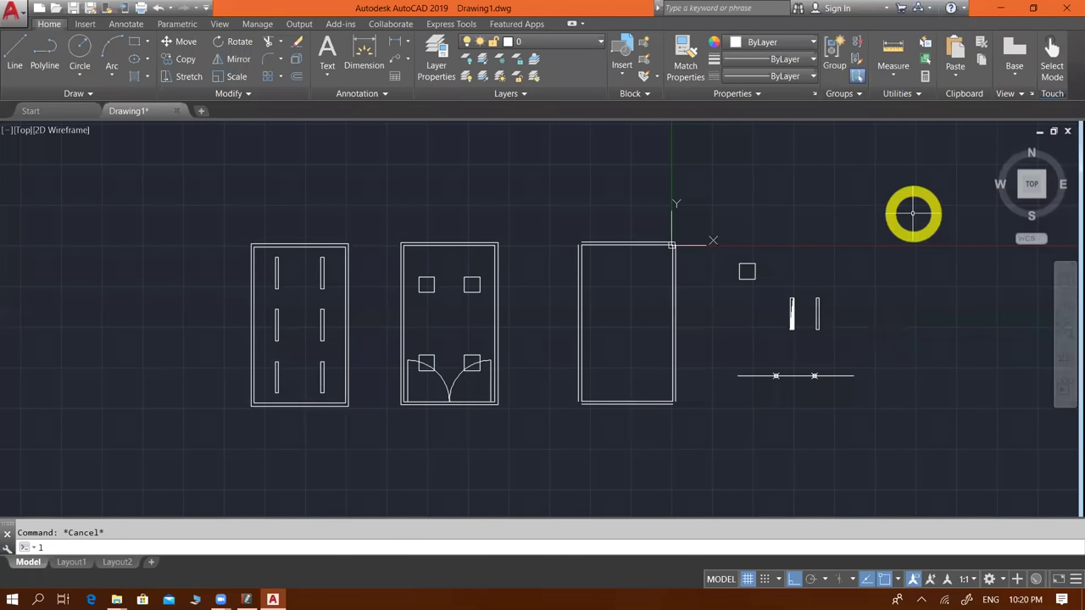
pyautogui.write('l')
pyautogui.press('Return')
pyautogui.click(939, 185)
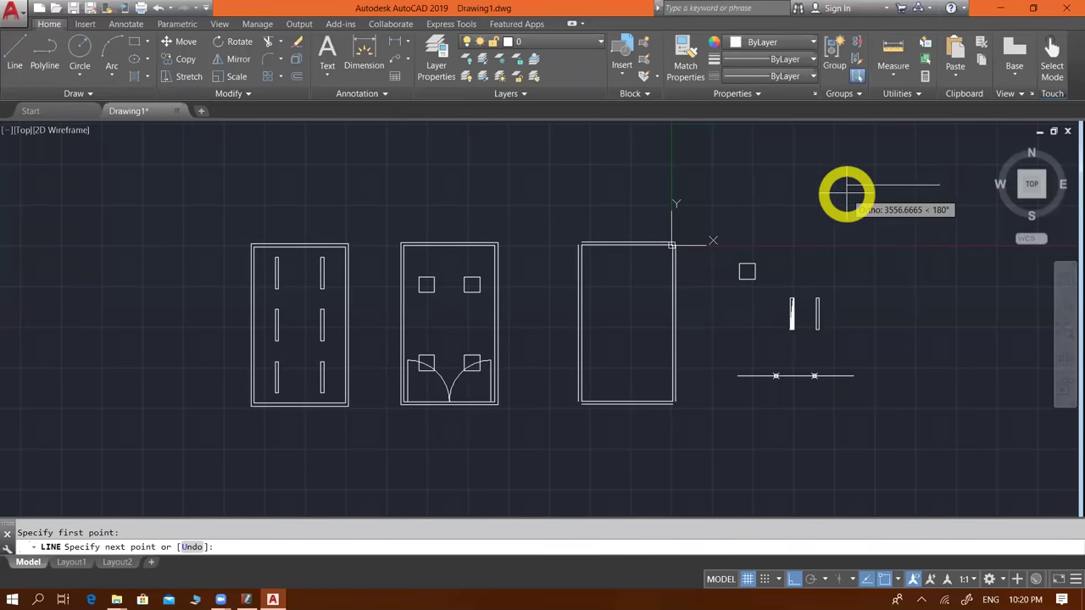
pyautogui.click(847, 185)
pyautogui.press('Return')
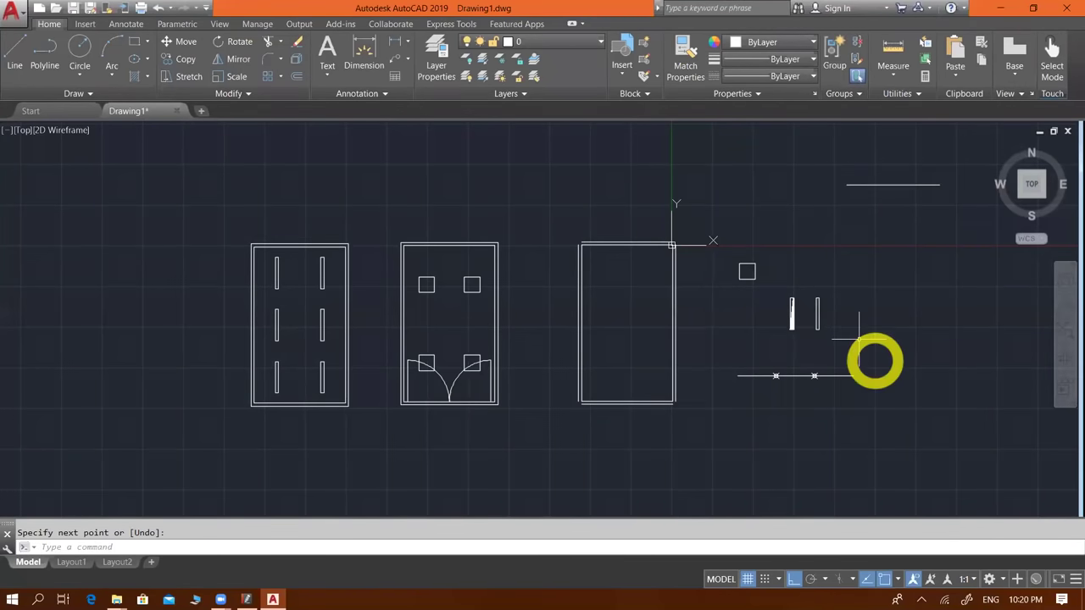
pyautogui.press('Return')
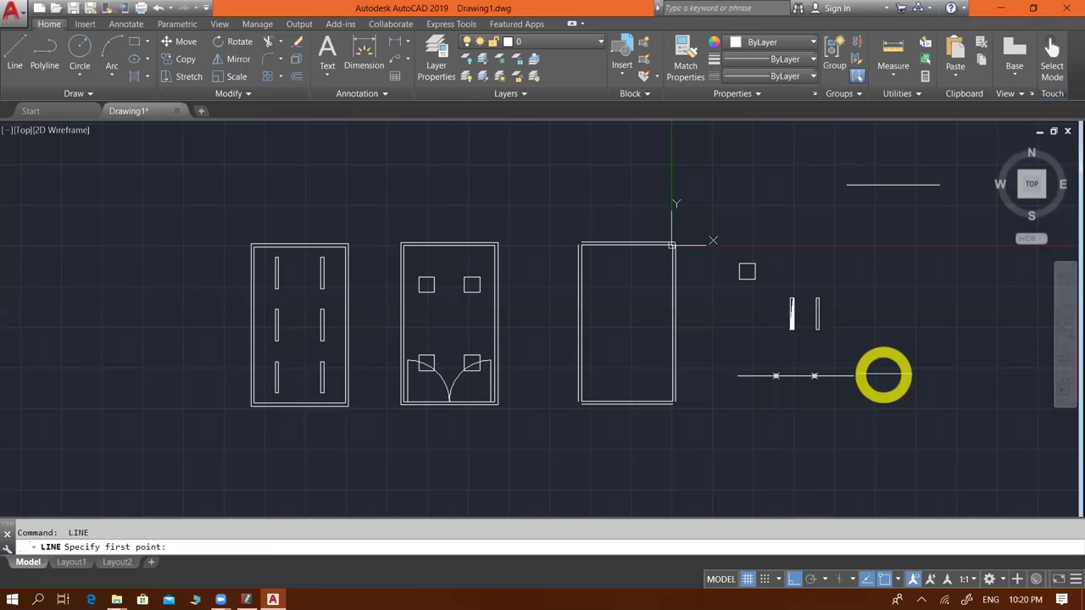
pyautogui.click(868, 201)
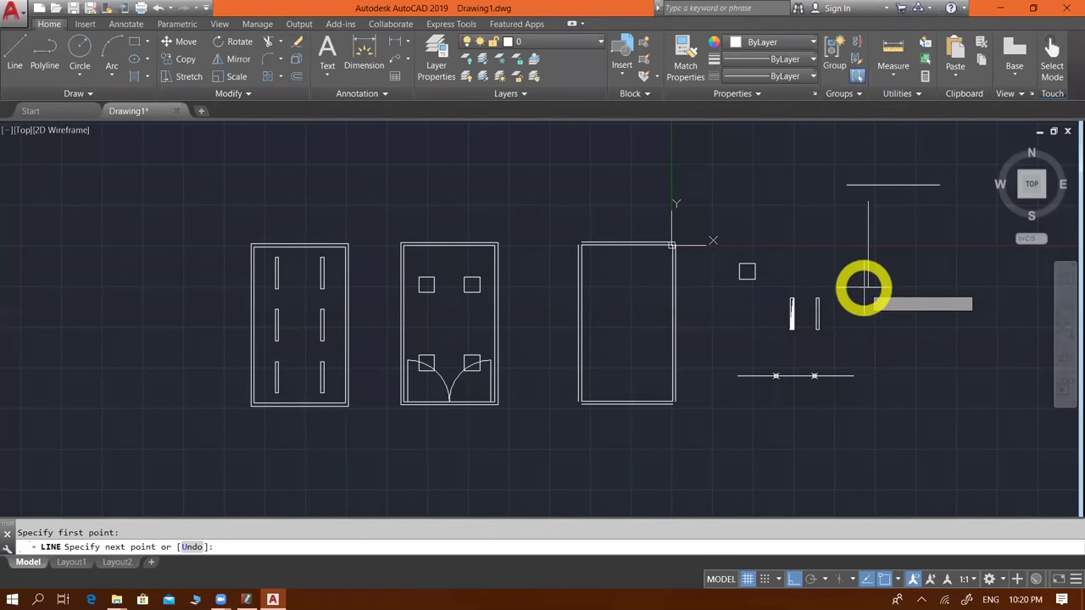
pyautogui.press('Return')
pyautogui.press('Return')
# - Outline a closed rectangular room at the right with lines, then switch to the shortcuts PDF
pyautogui.click(895, 220)
pyautogui.click(893, 329)
pyautogui.click(985, 329)
pyautogui.click(986, 219)
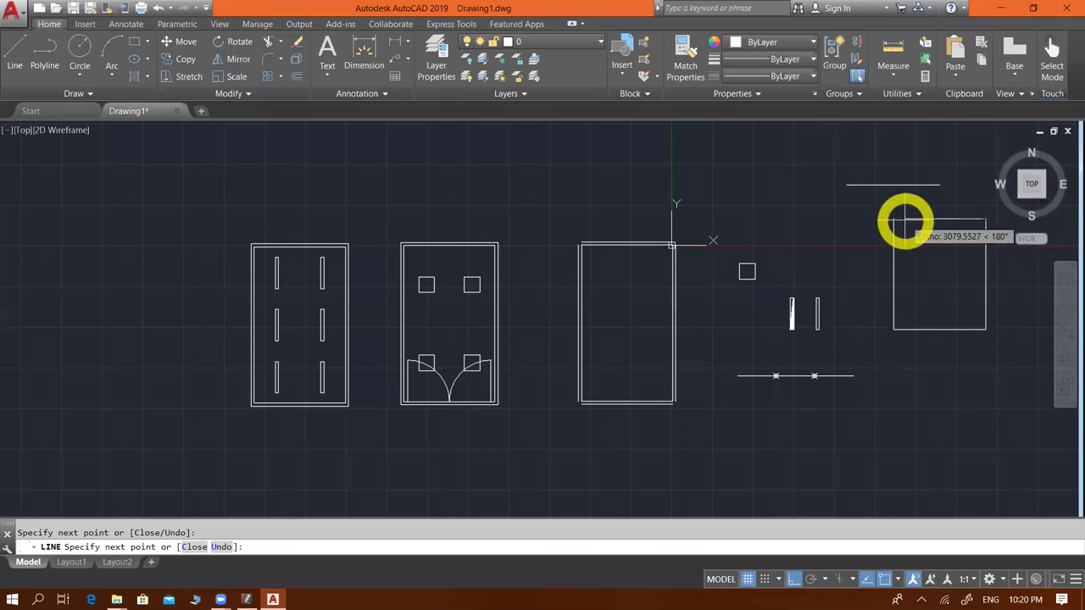
pyautogui.click(894, 220)
pyautogui.press('Return')
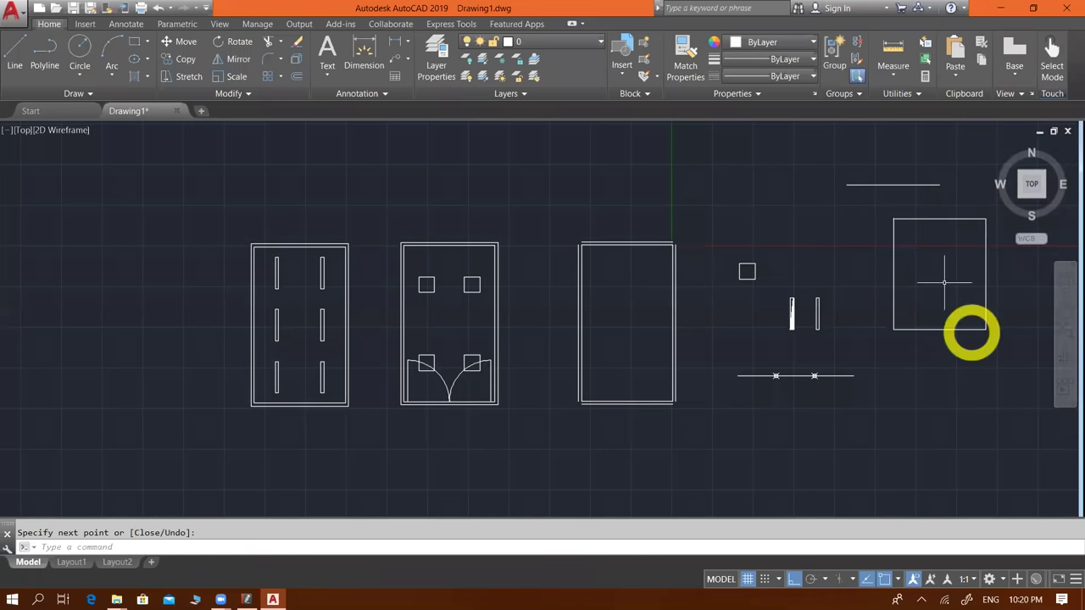
pyautogui.scroll(-2, 944, 282)
pyautogui.press('Return')
pyautogui.click(923, 345)
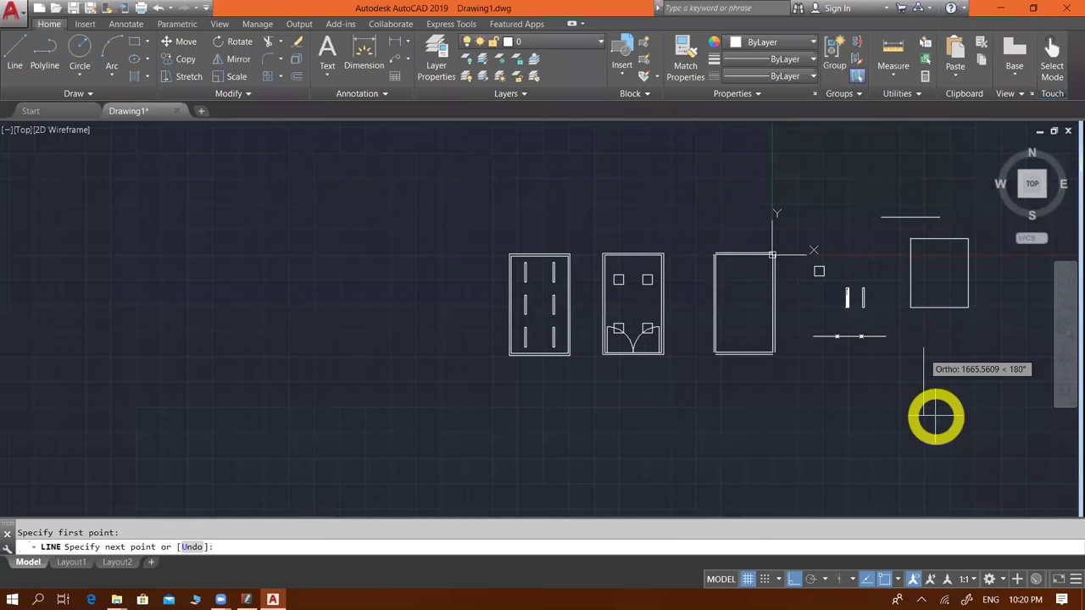
pyautogui.press('Escape')
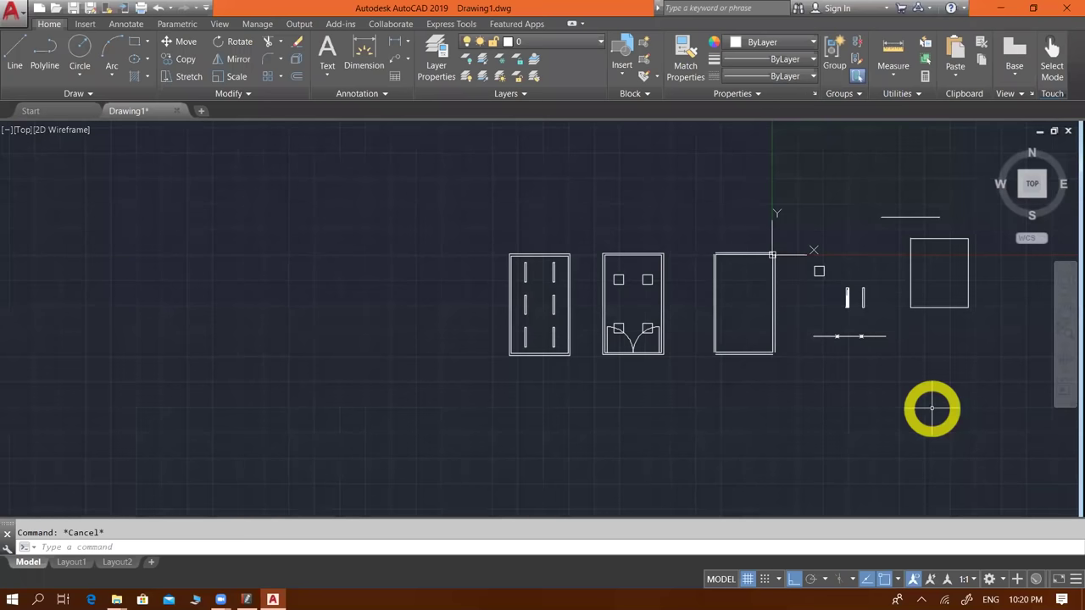
pyautogui.hotkey('alt', 'Tab')
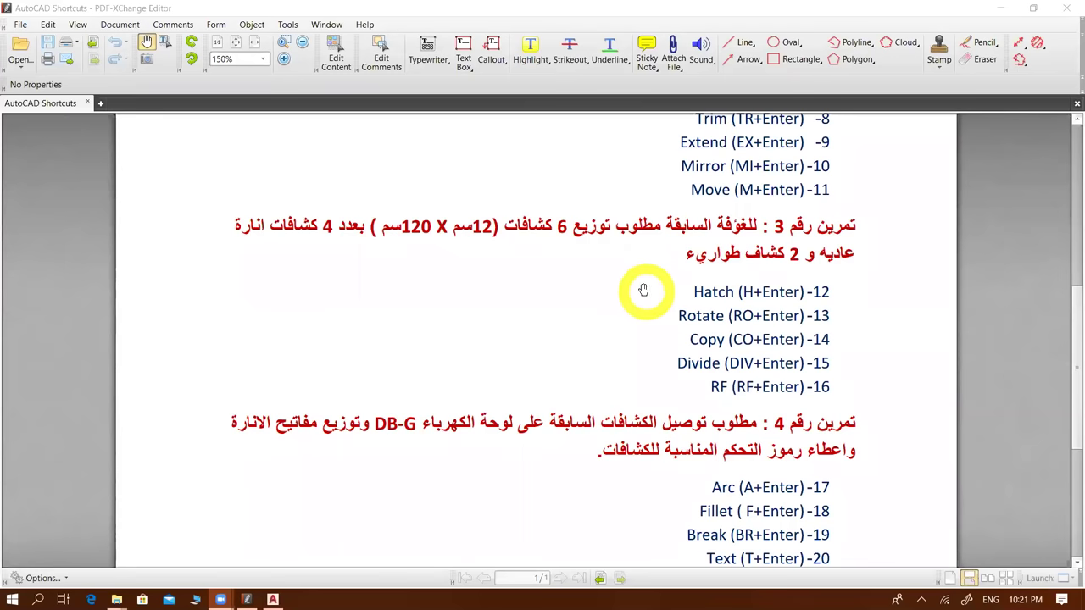
# - Scroll through the exercise list in the AutoCAD Shortcuts PDF, then return to the AutoCAD drawing
pyautogui.keyDown('ctrl'); pyautogui.scroll(-1, 642, 295); pyautogui.keyUp('ctrl')
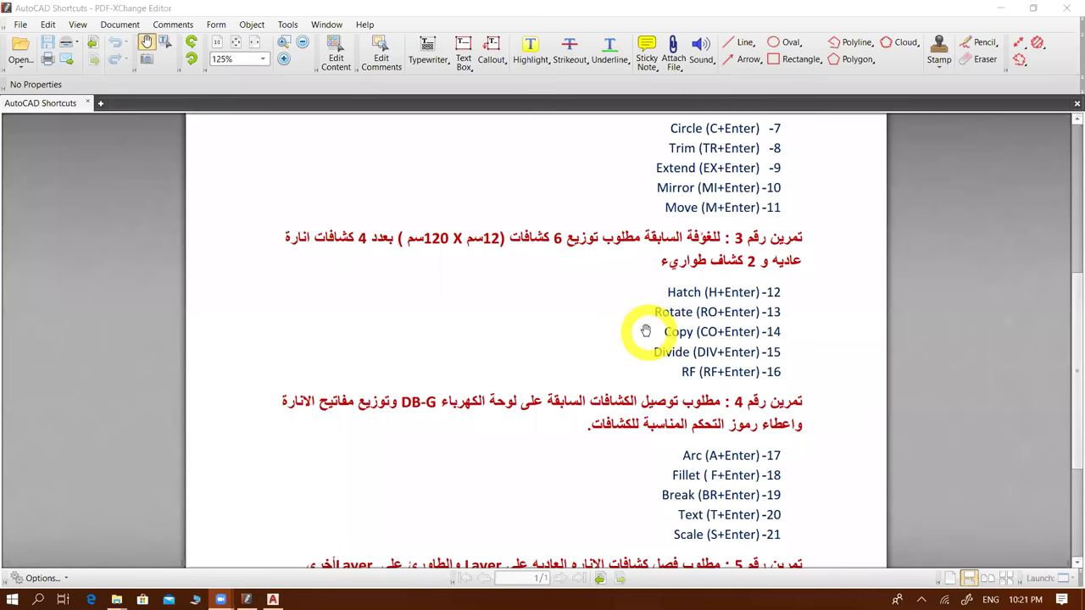
pyautogui.scroll(-1, 641, 328)
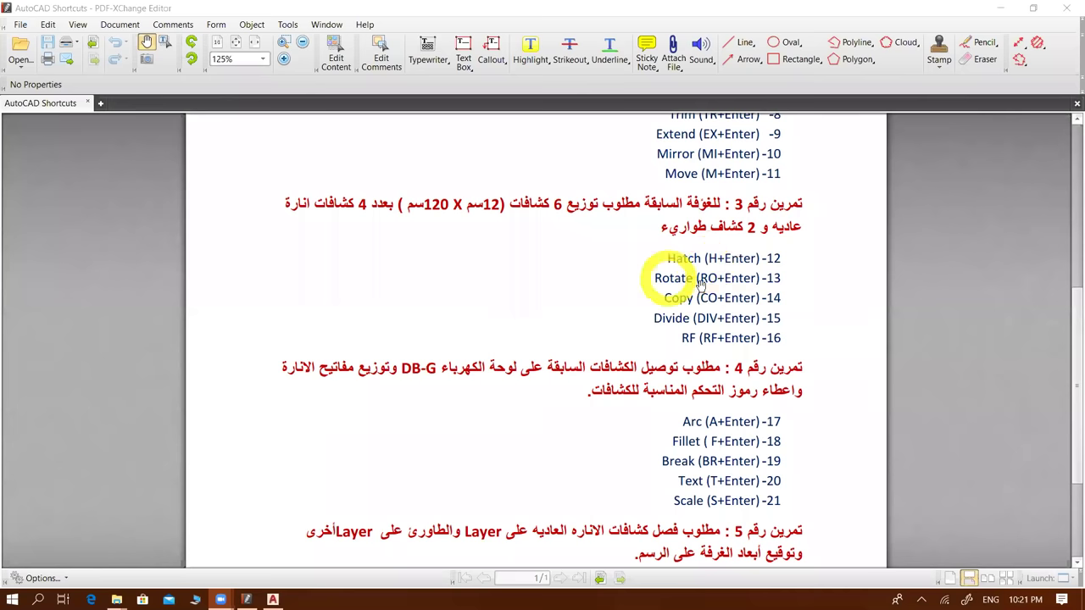
pyautogui.scroll(1, 700, 285)
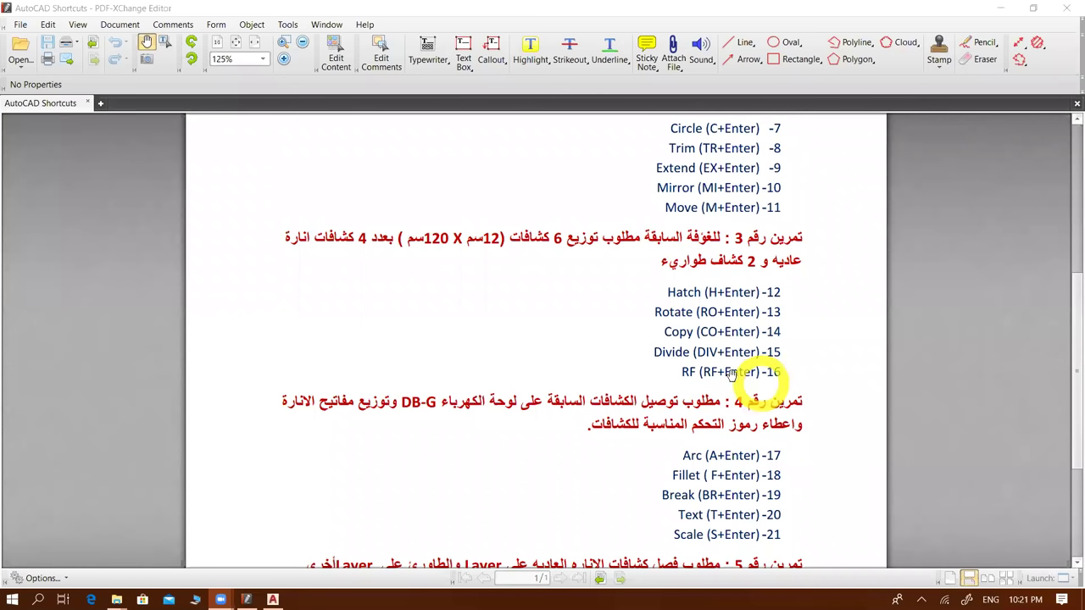
pyautogui.keyDown('ctrl'); pyautogui.scroll(1, 717, 375); pyautogui.keyUp('ctrl')
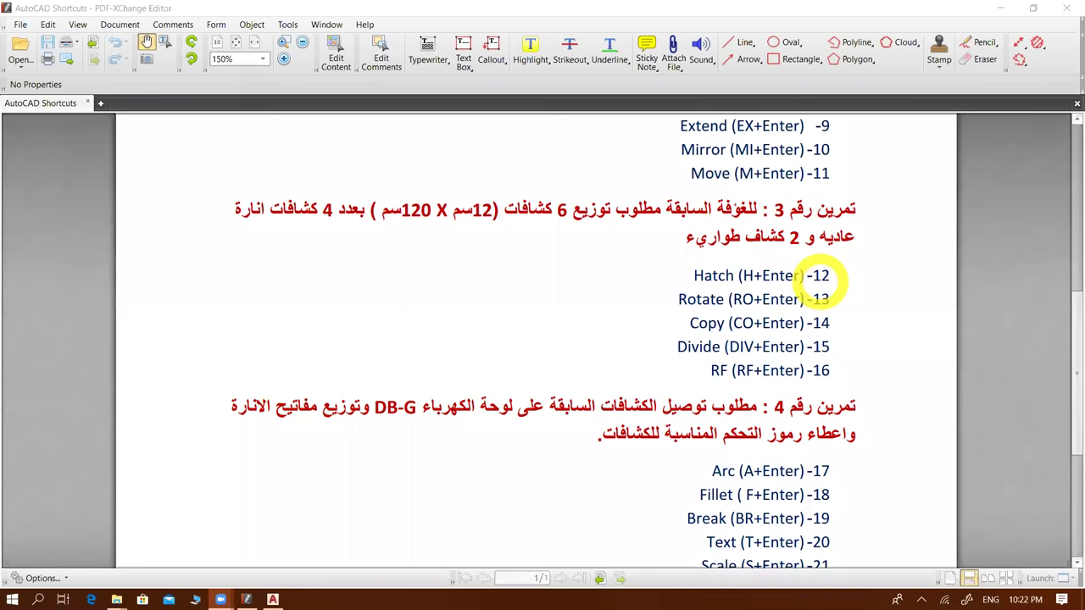
pyautogui.hotkey('alt', 'Tab')
pyautogui.scroll(4, 532, 314)
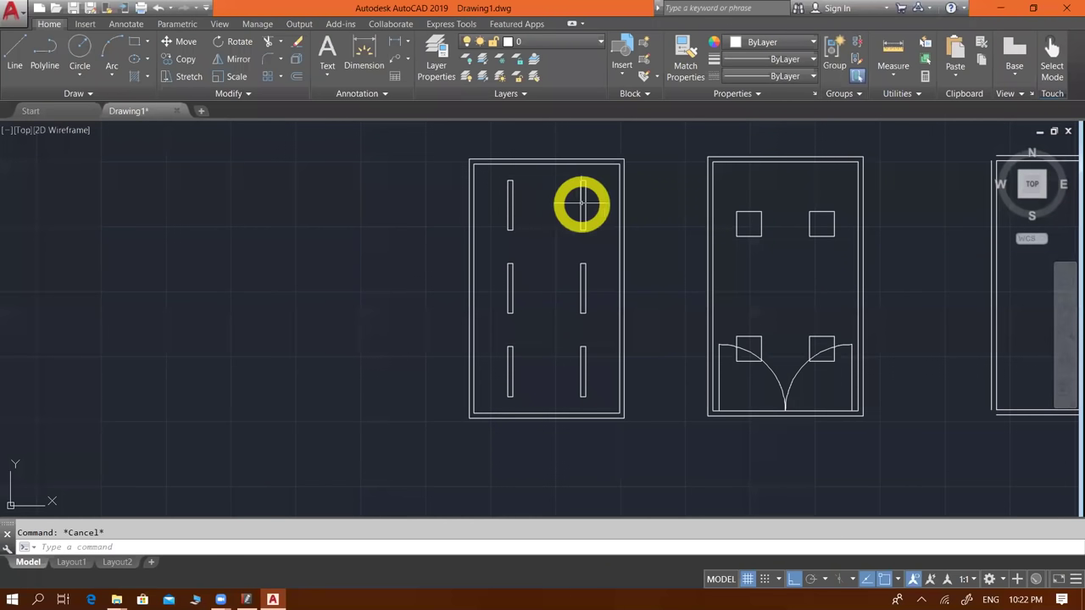
# - Start rotating the left room's top-right fixture about its midpoint
pyautogui.click(584, 197)
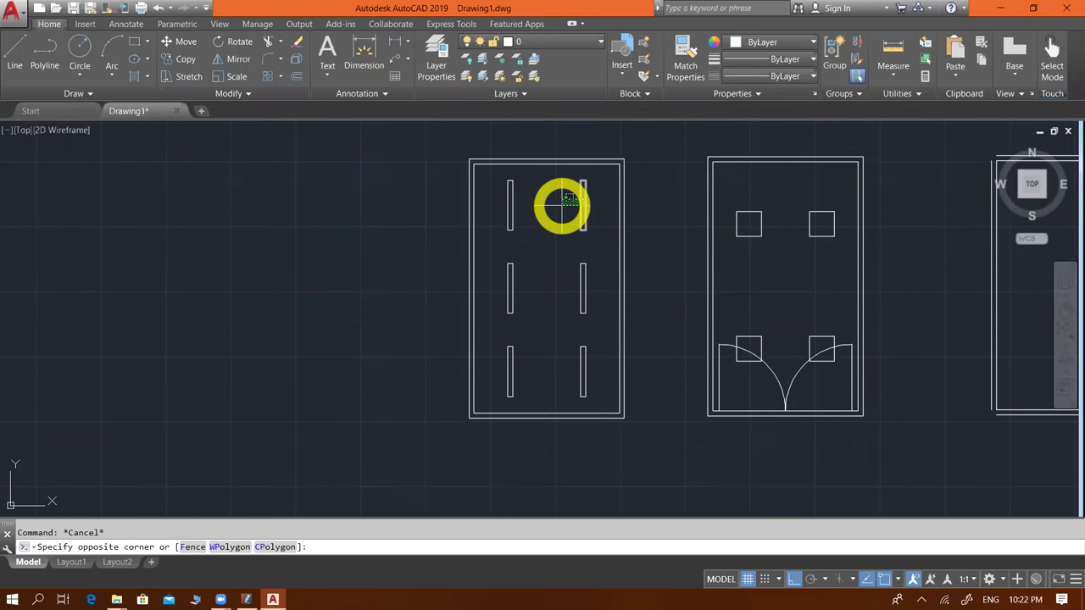
pyautogui.click(566, 198)
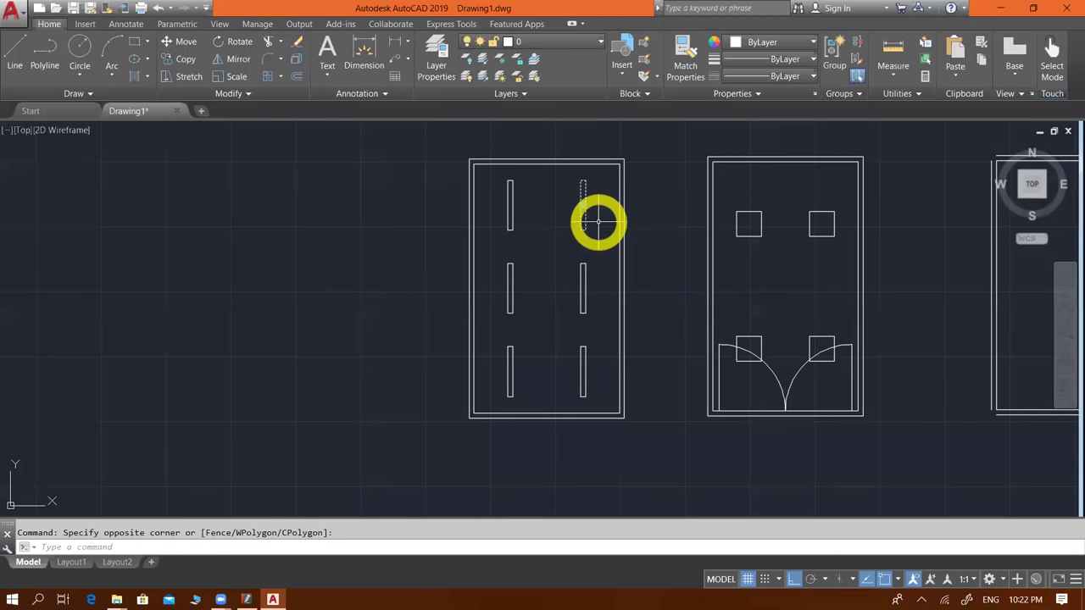
pyautogui.write('RO')
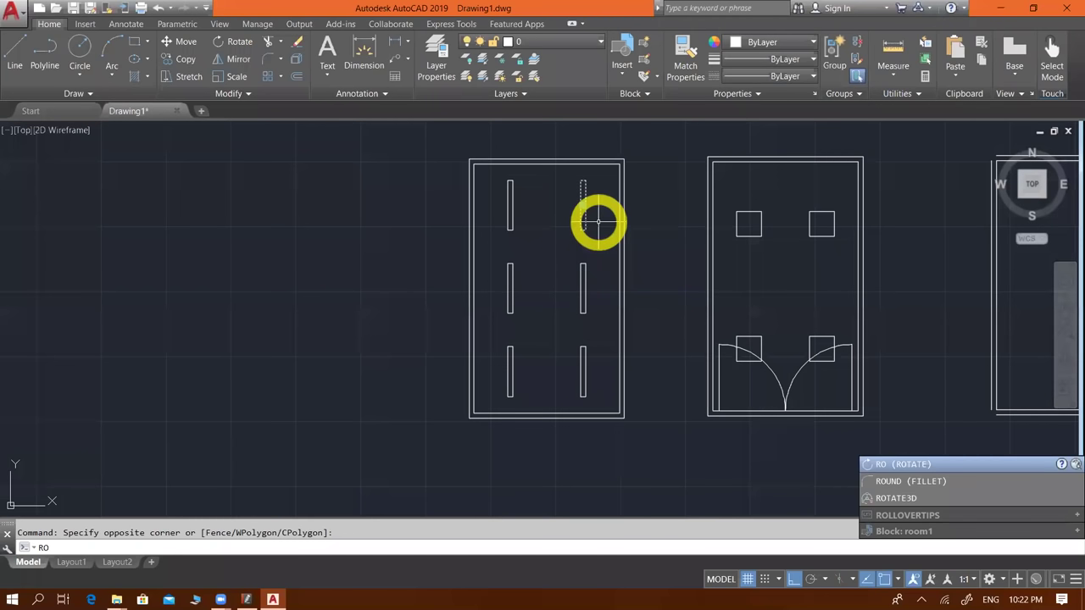
pyautogui.click(210, 407)
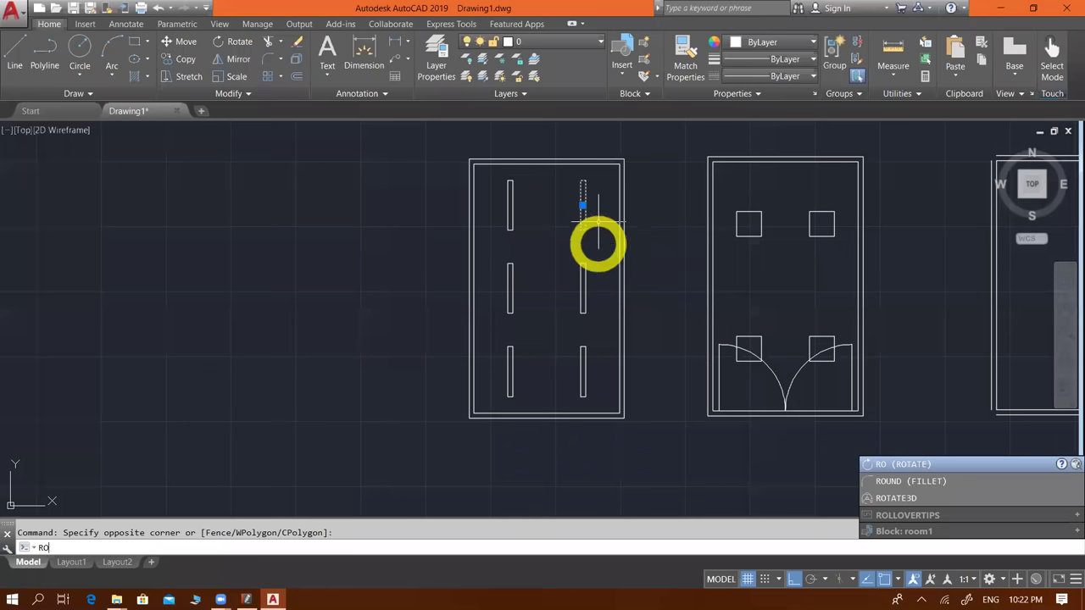
pyautogui.press('Escape')
pyautogui.write('R')
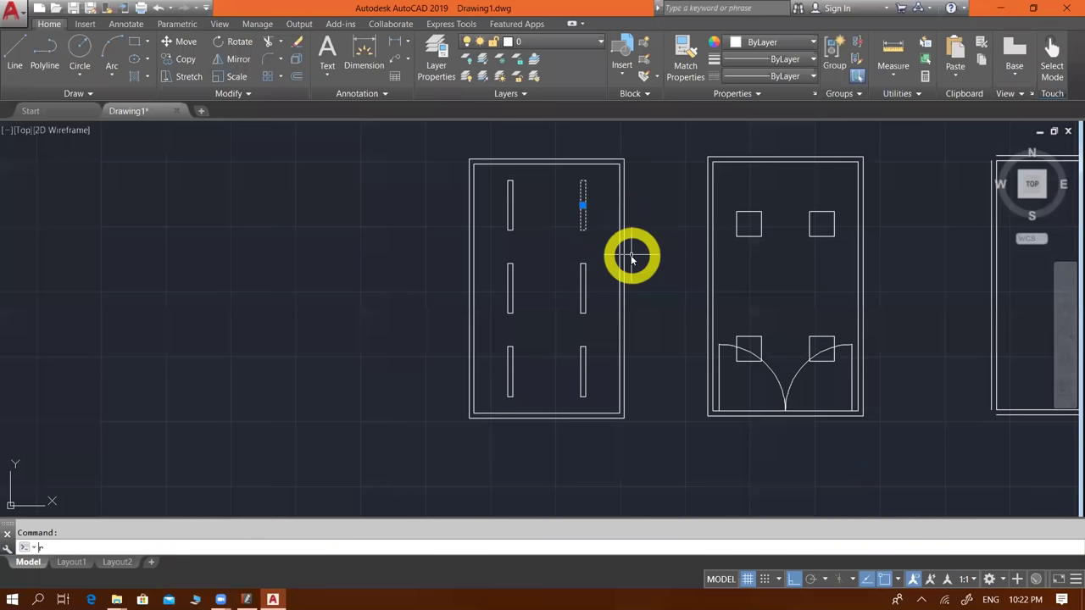
pyautogui.write('o')
pyautogui.press('Return')
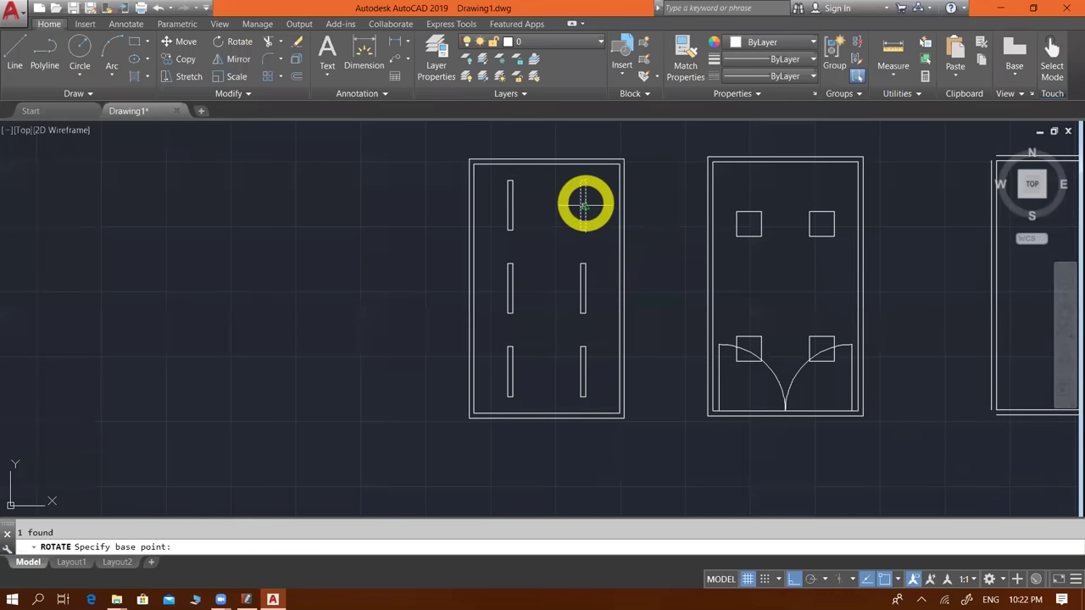
pyautogui.scroll(2, 585, 204)
pyautogui.scroll(2, 581, 204)
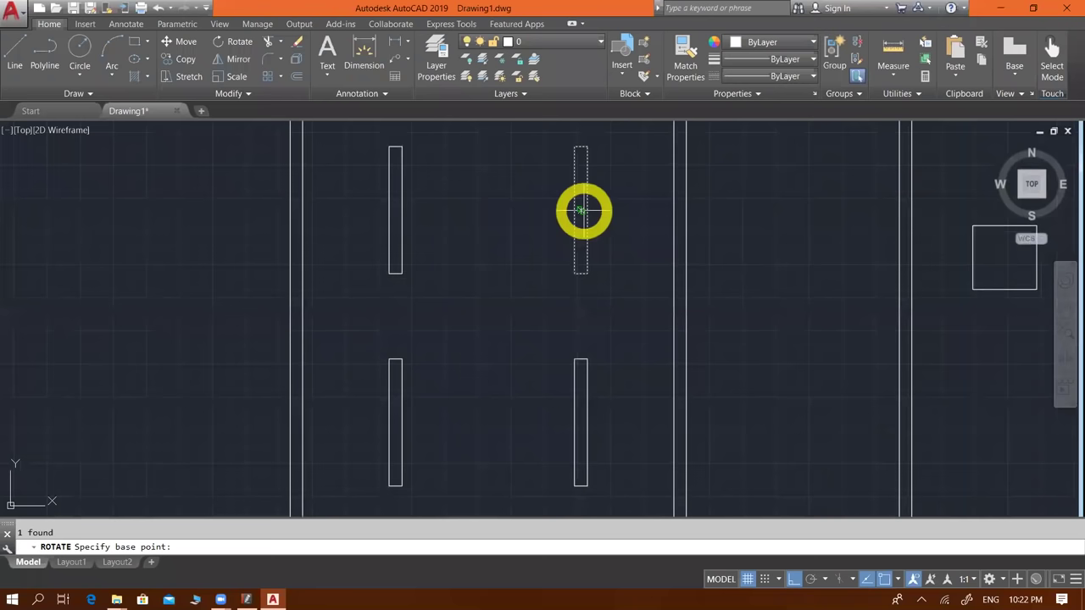
pyautogui.click(582, 210)
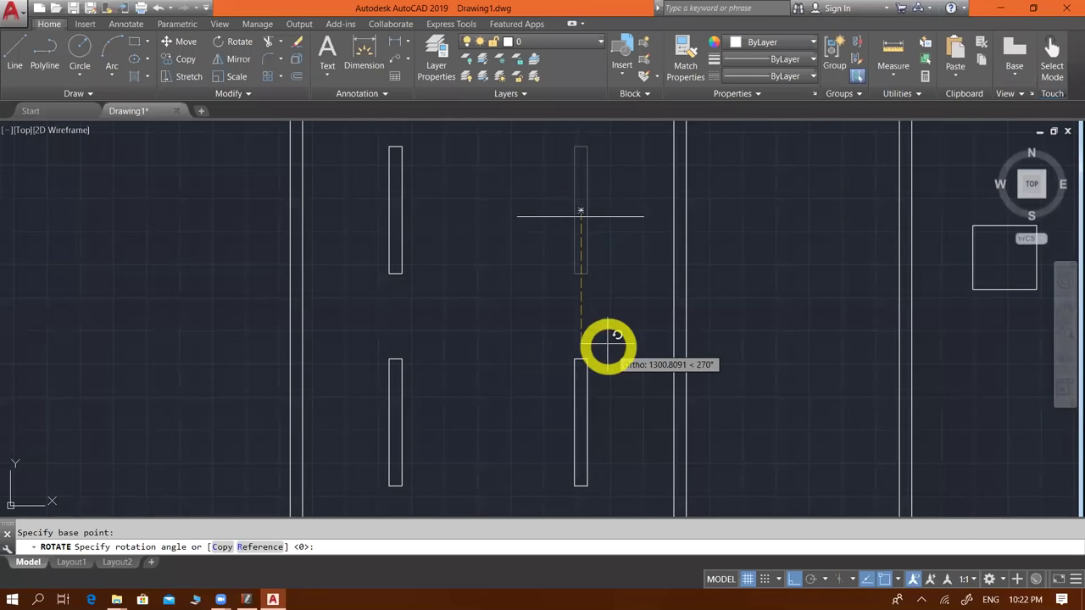
# - Turn on polar tracking with 45° increments, rotate the fixture horizontal, then undo it
pyautogui.click(795, 581)
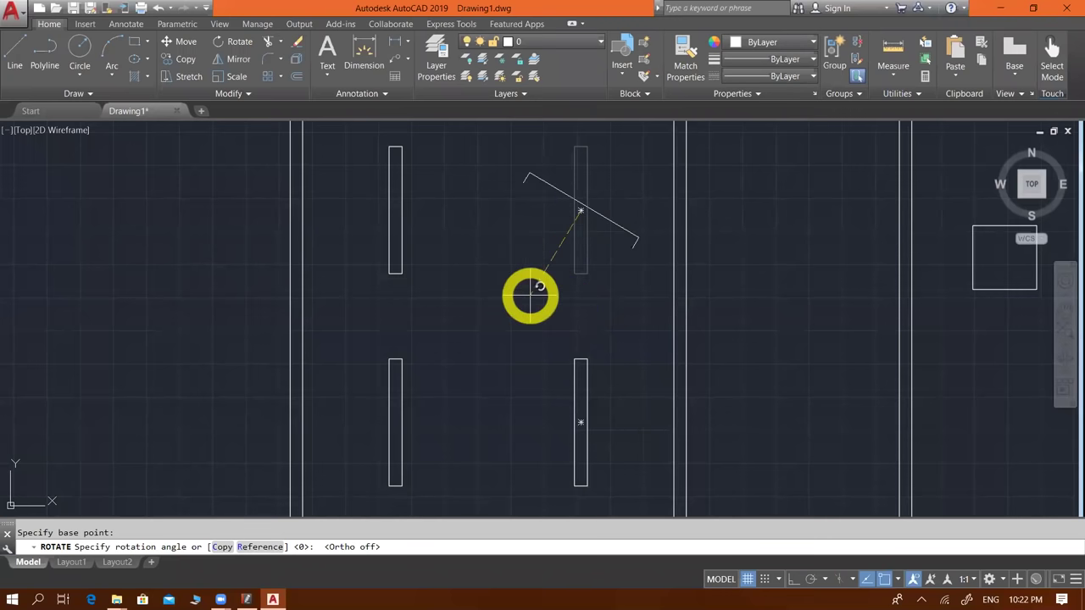
pyautogui.click(827, 580)
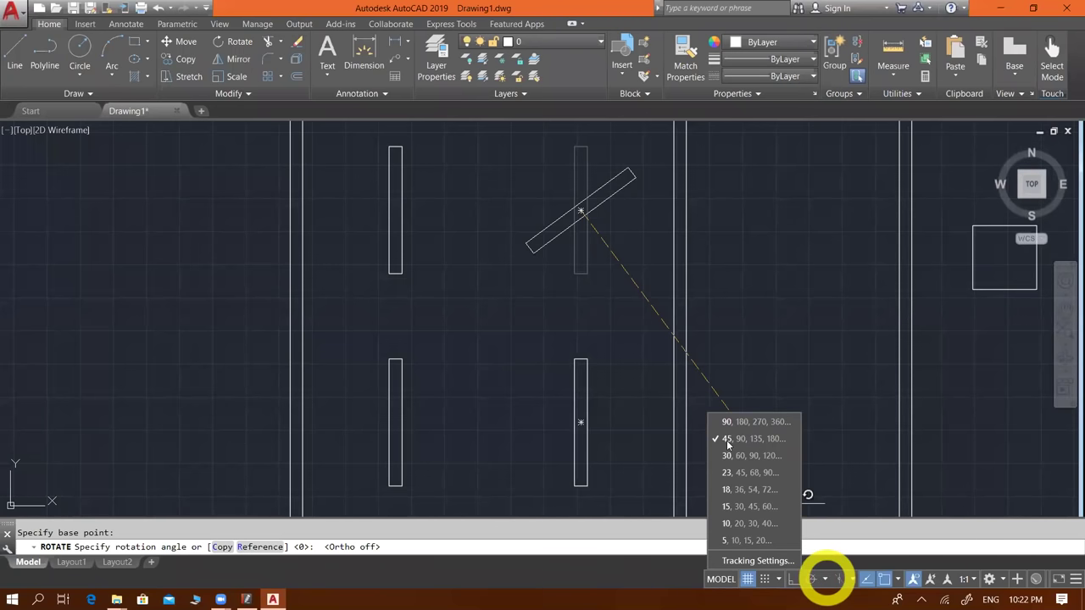
pyautogui.click(728, 444)
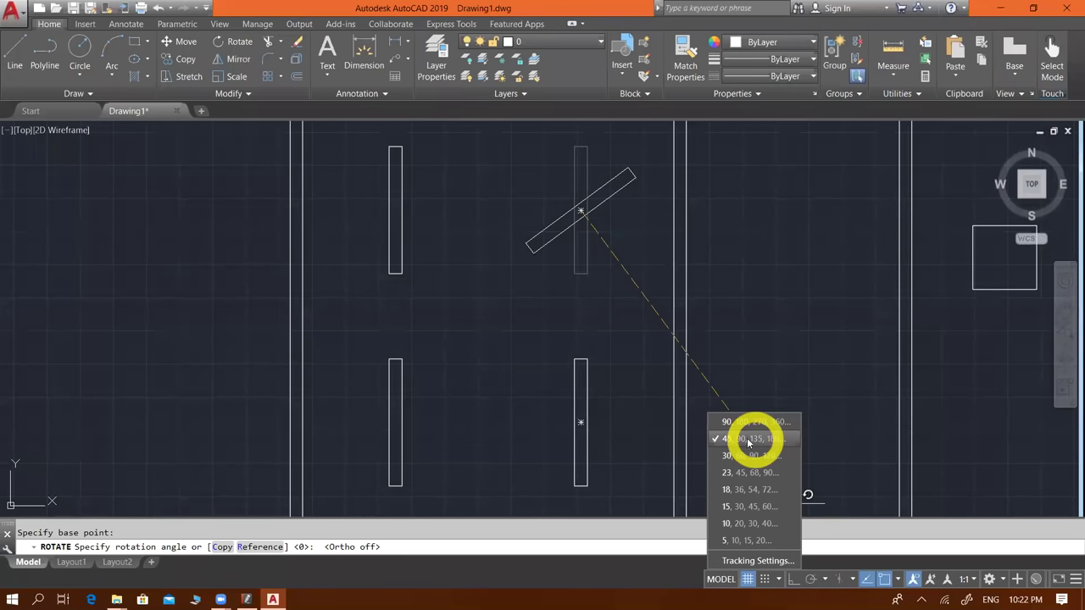
pyautogui.click(815, 581)
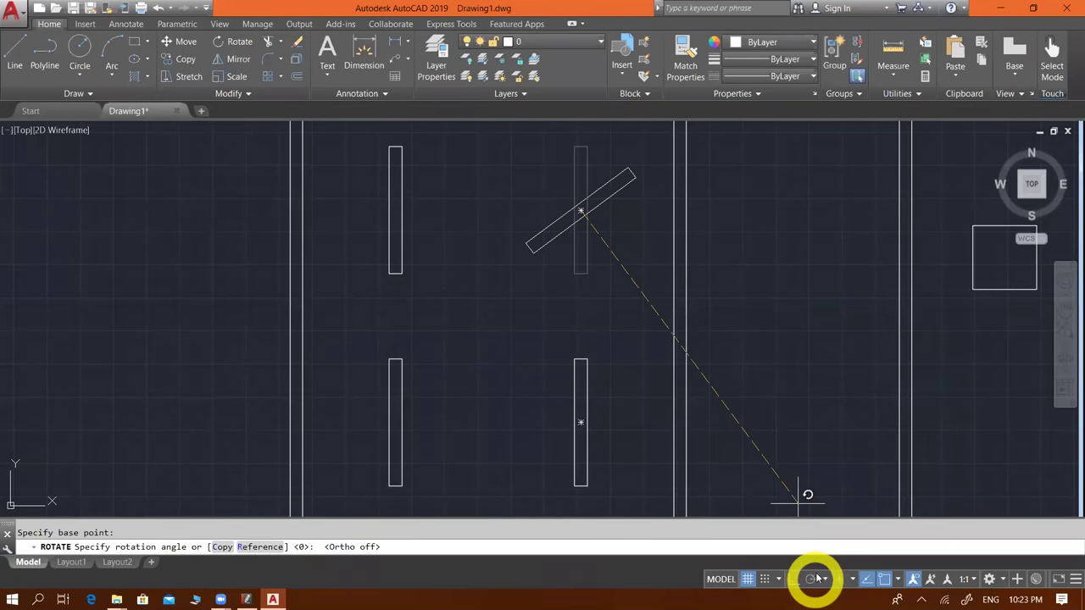
pyautogui.click(810, 578)
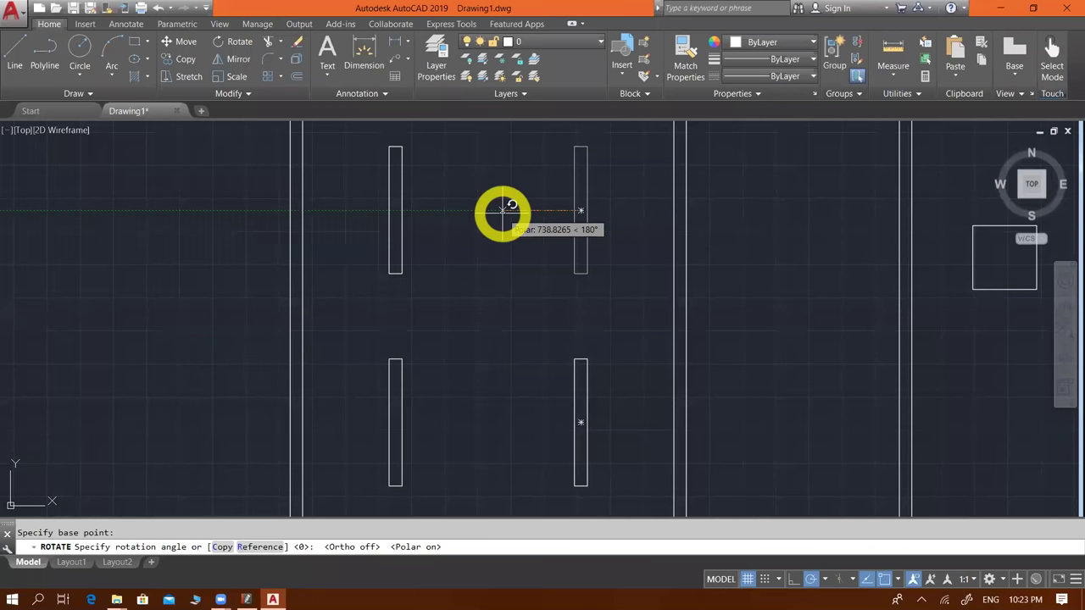
pyautogui.click(580, 318)
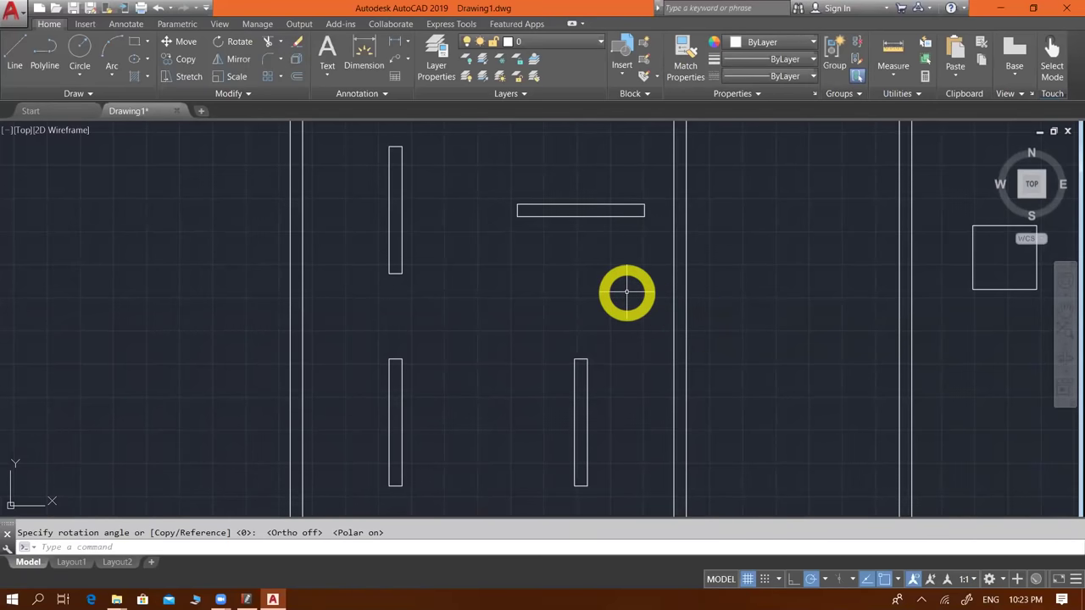
pyautogui.hotkey('ctrl', 'z')
# - Restart ROTATE on the top-right fixture, cancel it at the pivot, and bring up the Shortcuts PDF
pyautogui.scroll(2, 581, 209)
pyautogui.click(588, 206)
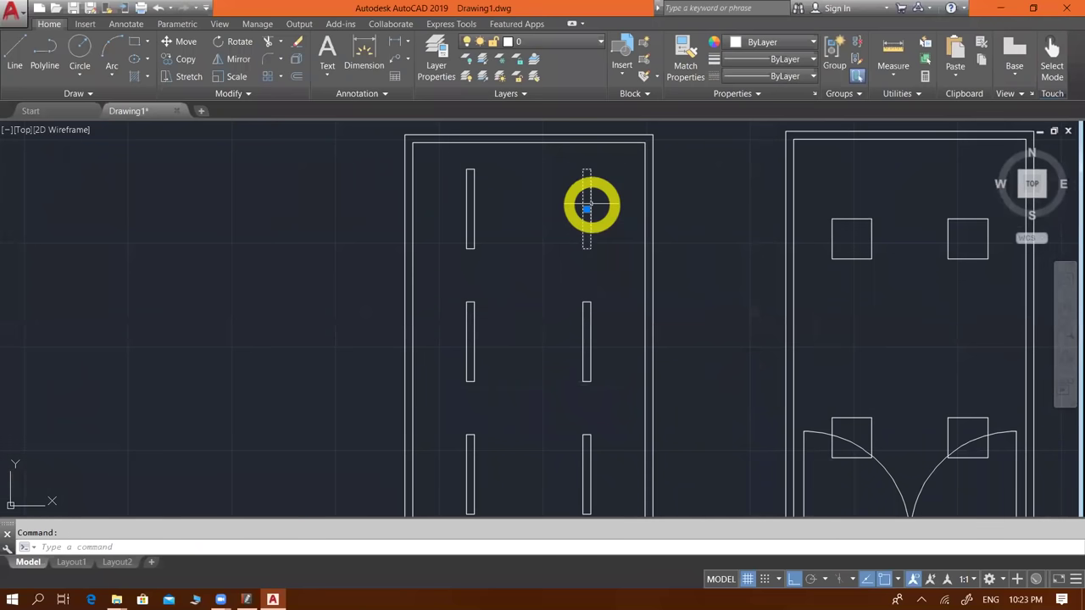
pyautogui.press('Escape')
pyautogui.write('r')
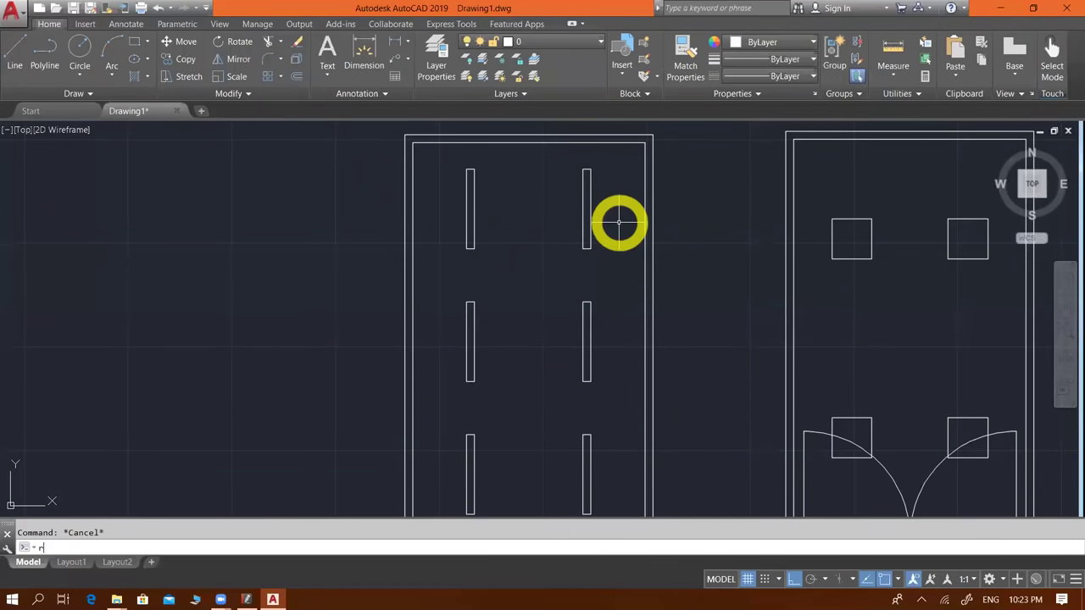
pyautogui.write('o')
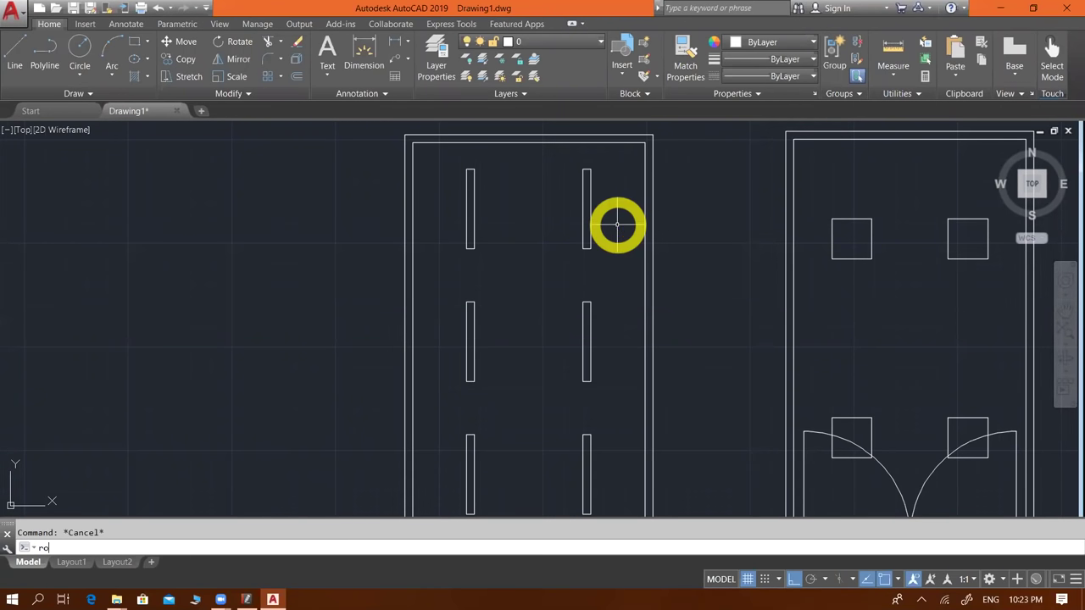
pyautogui.press('Return')
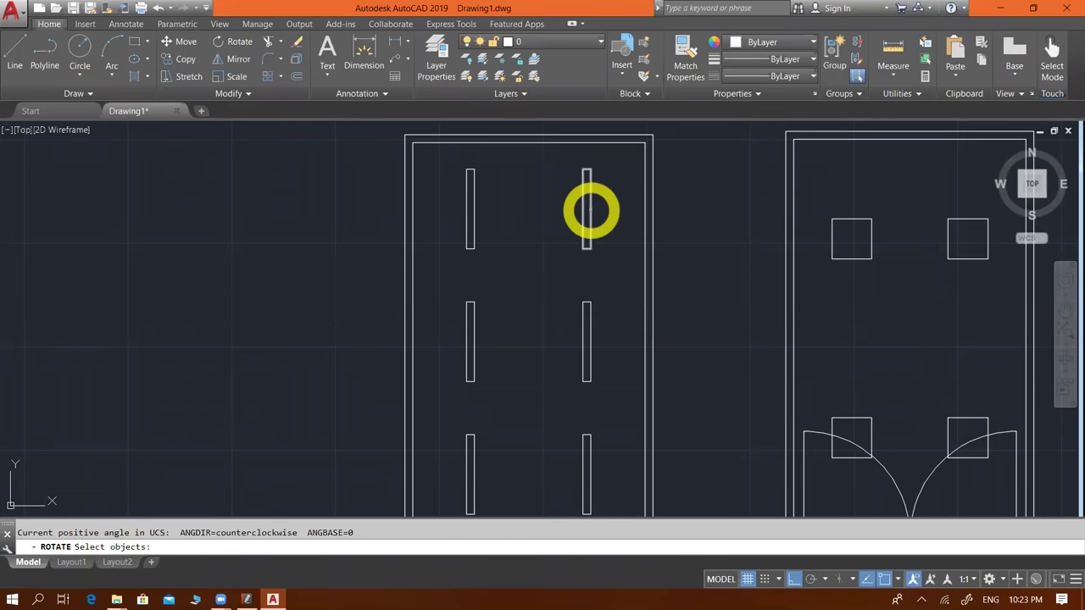
pyautogui.click(588, 200)
pyautogui.press('Return')
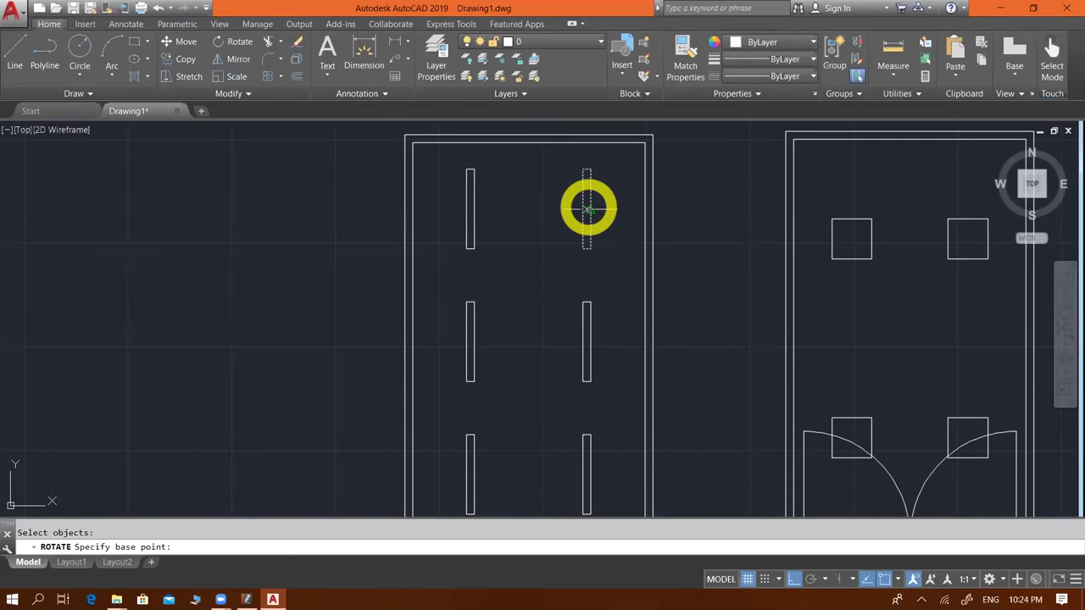
pyautogui.click(587, 208)
pyautogui.scroll(2, 587, 208)
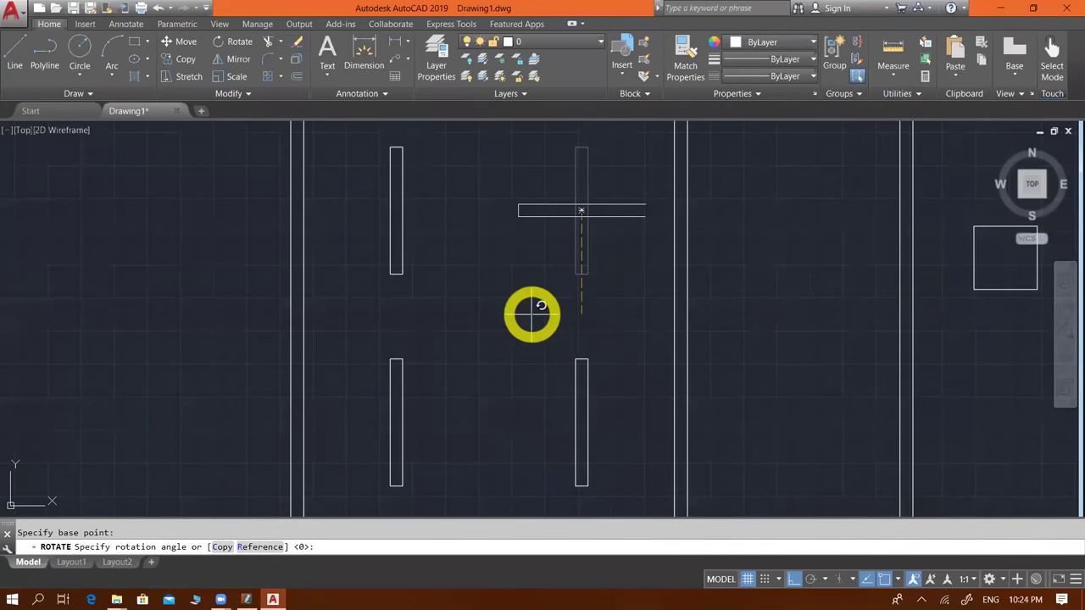
pyautogui.press('Escape')
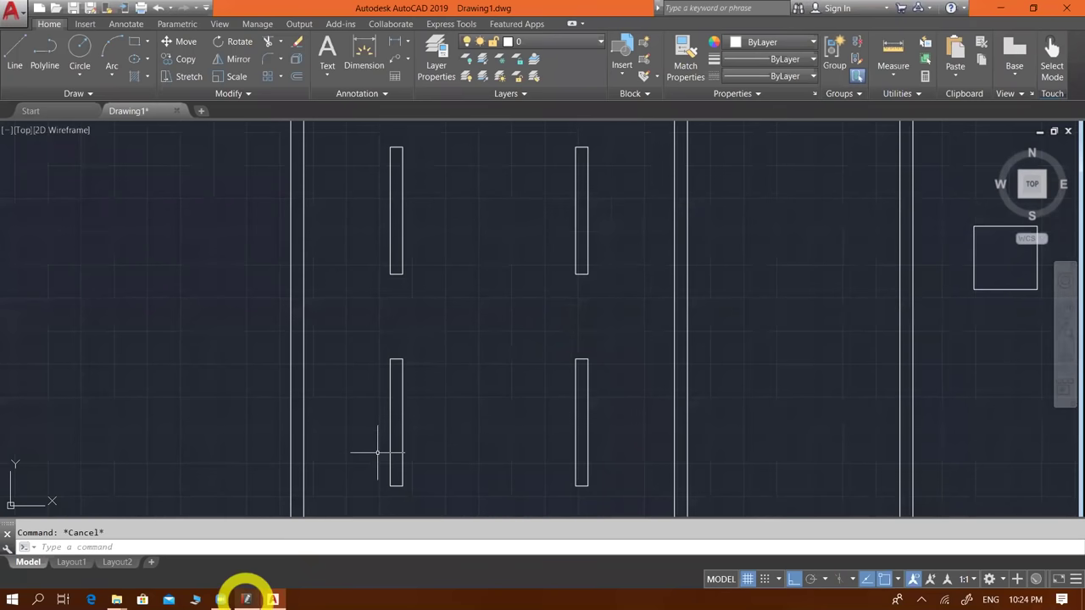
pyautogui.click(245, 599)
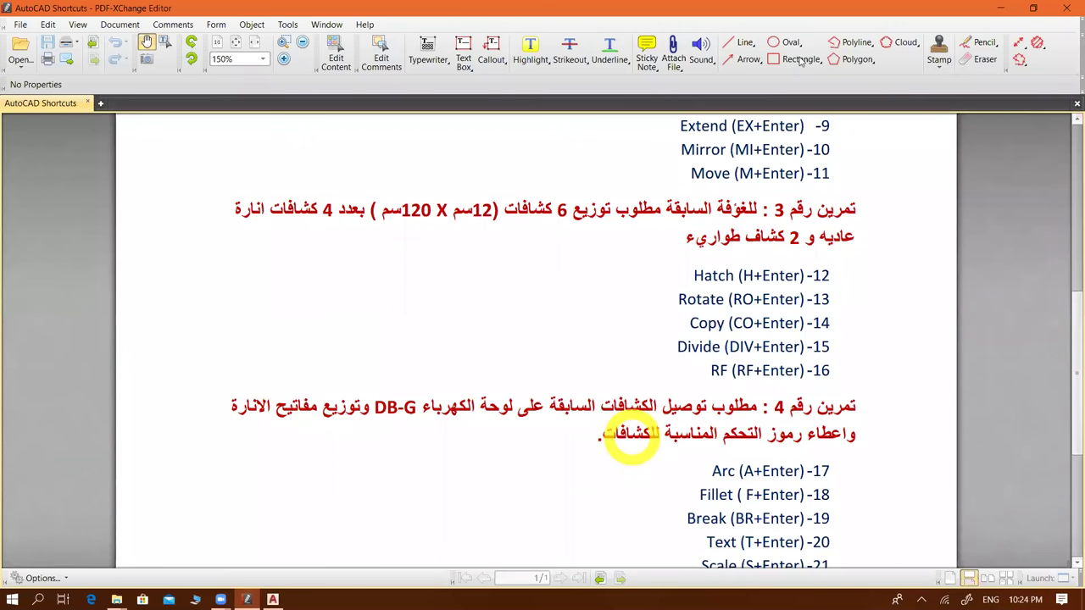
# - Review exercise 3 (four normal, two emergency fixtures) in the PDF, then return to AutoCAD
pyautogui.scroll(1, 799, 61)
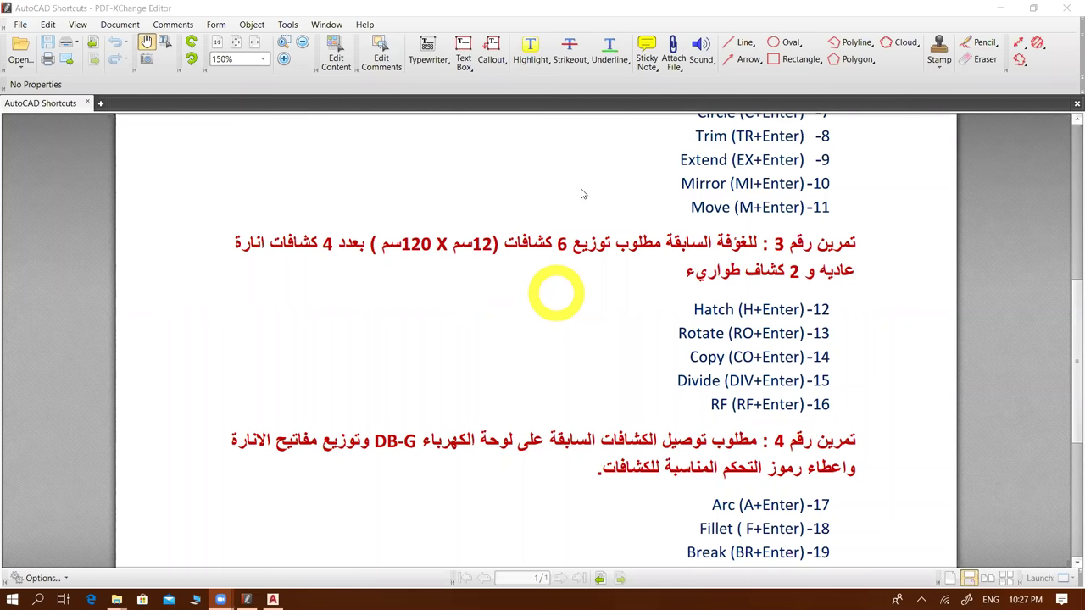
pyautogui.hotkey('alt', 'Tab')
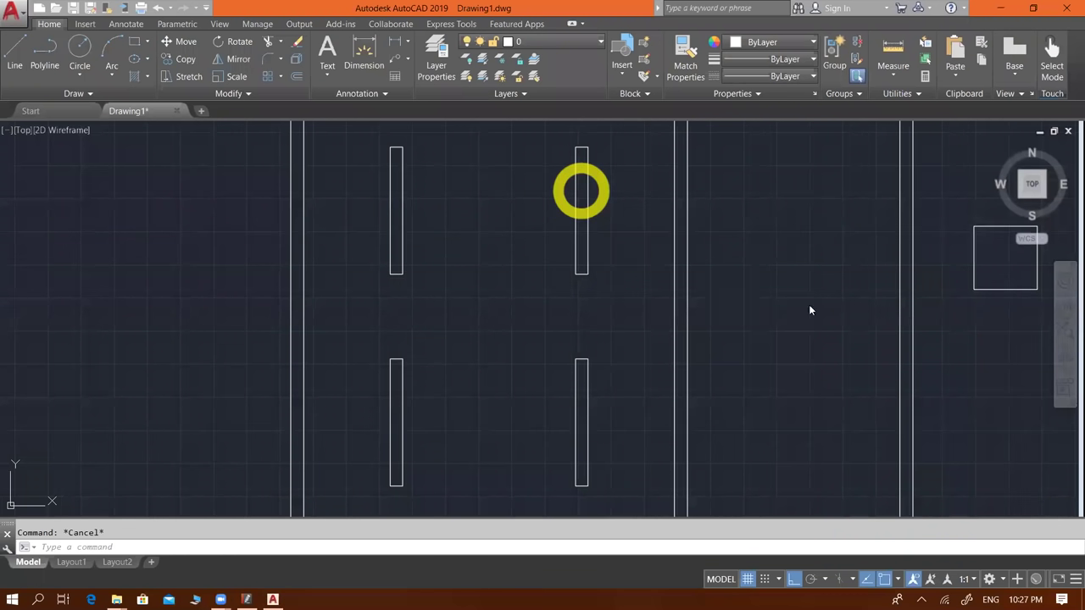
# - Zoom out and window-select the half-filled emergency fixture beside the rooms
pyautogui.middleClick(807, 305)
pyautogui.scroll(2, 820, 332)
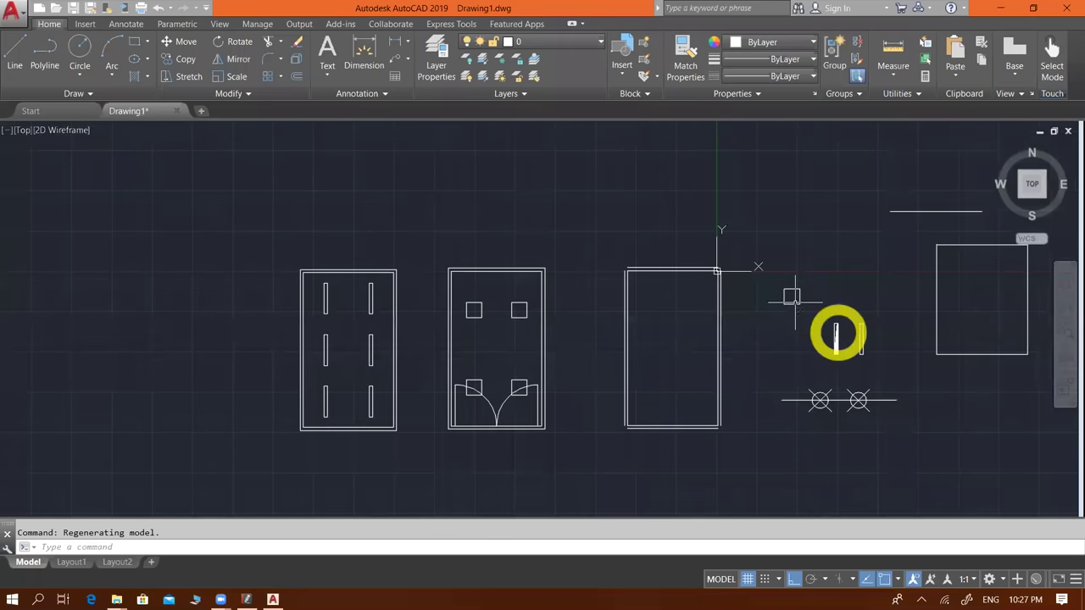
pyautogui.scroll(2, 835, 341)
pyautogui.click(831, 342)
pyautogui.scroll(2, 827, 343)
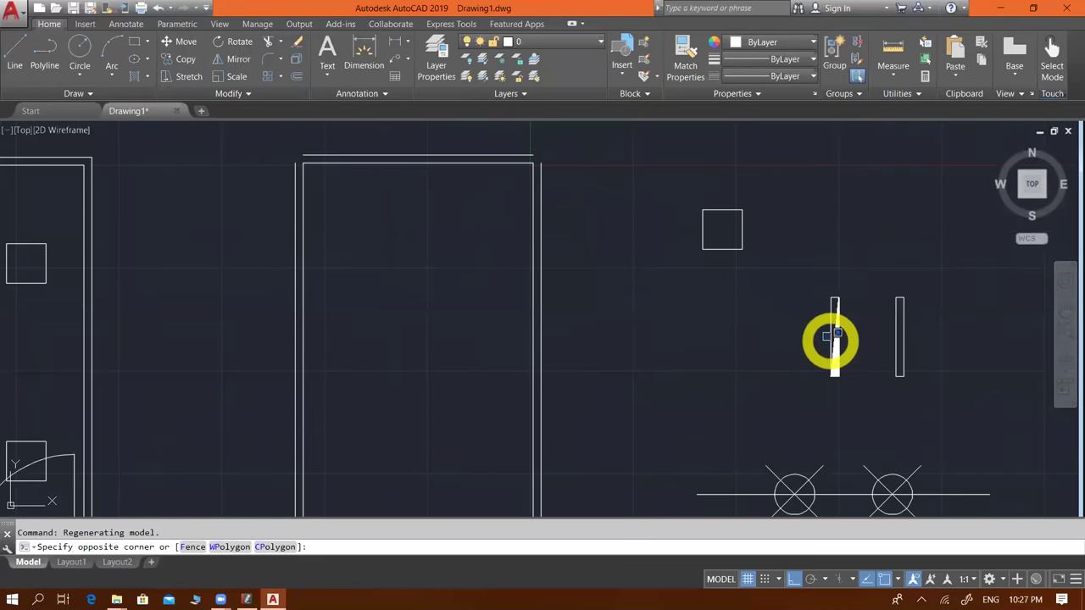
pyautogui.click(804, 334)
pyautogui.click(845, 317)
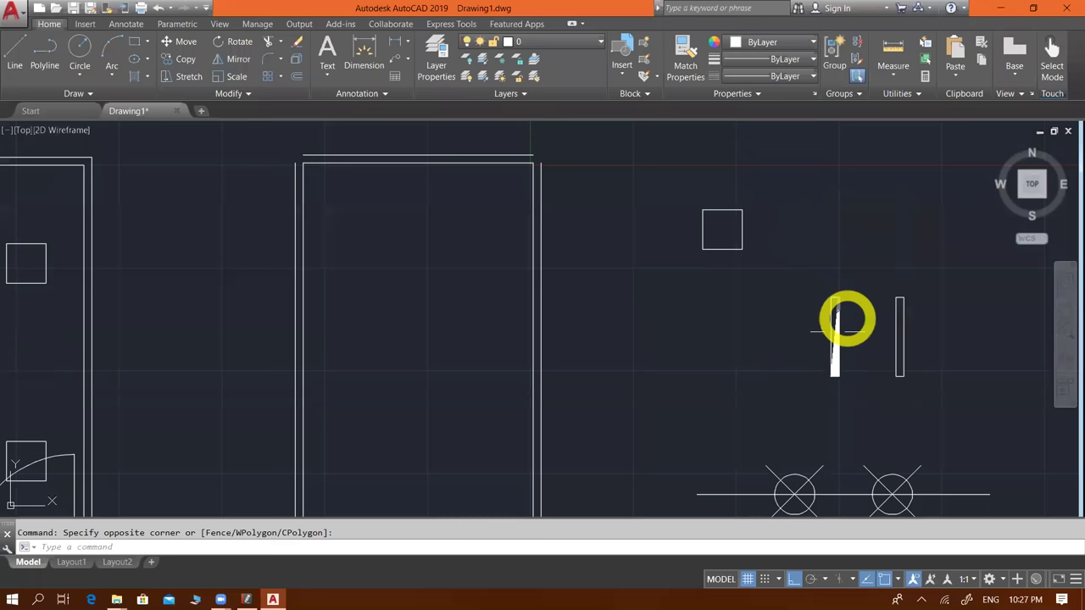
pyautogui.press('Escape')
pyautogui.click(841, 318)
pyautogui.click(814, 330)
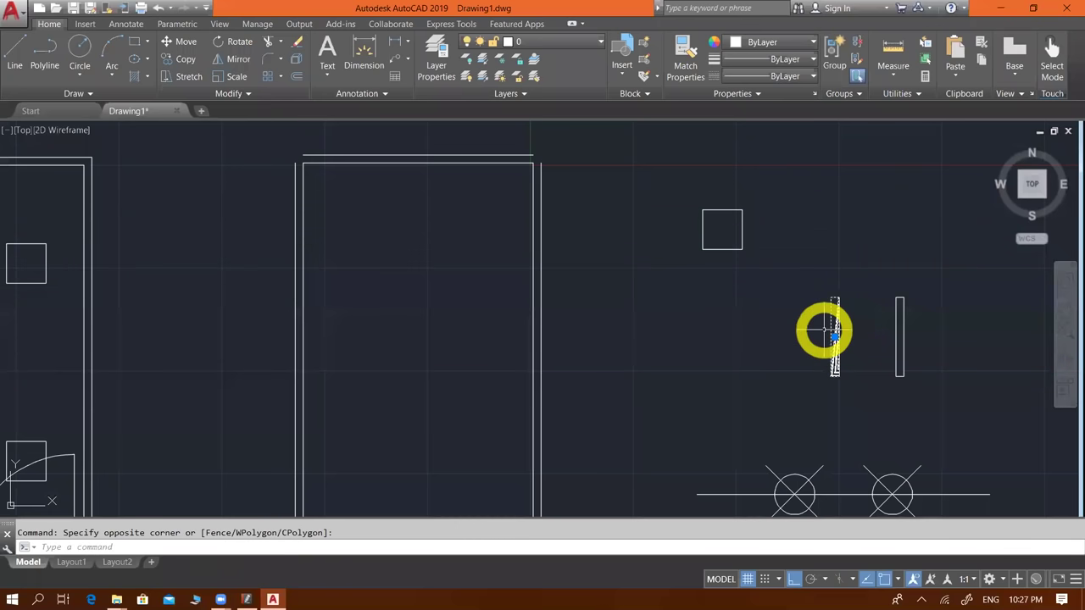
# - Cancel a CIRCLE command started by mistake on the fixture
pyautogui.write('c')
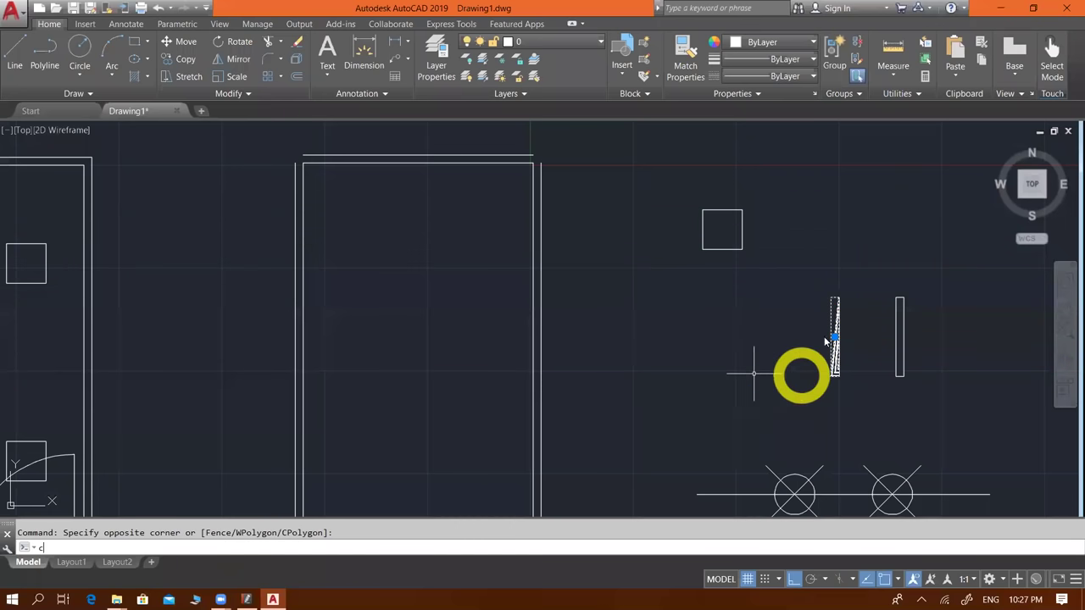
pyautogui.scroll(2, 829, 339)
pyautogui.press('Return')
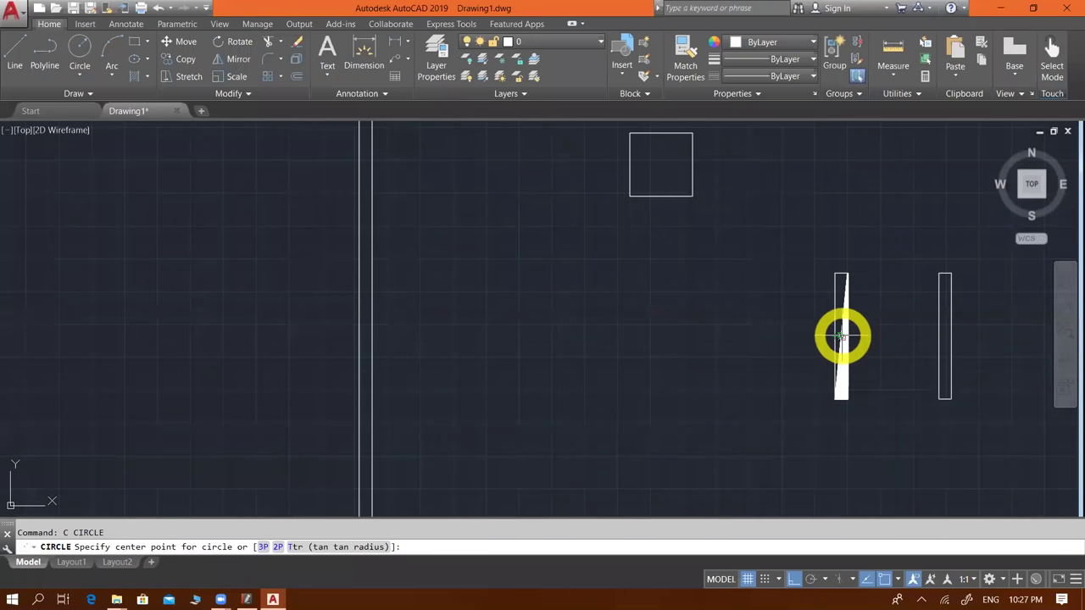
pyautogui.click(838, 334)
pyautogui.scroll(-3, 814, 328)
pyautogui.press('Escape')
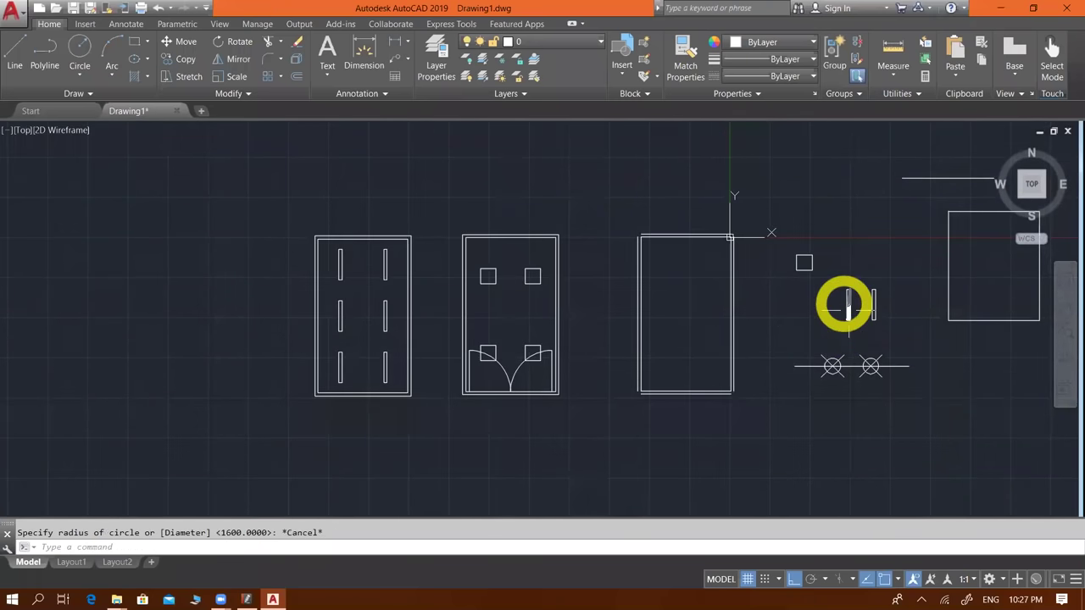
pyautogui.scroll(2, 843, 309)
# - Copy the emergency fixture from its top endpoint onto the left room's top fixture positions
pyautogui.write('co')
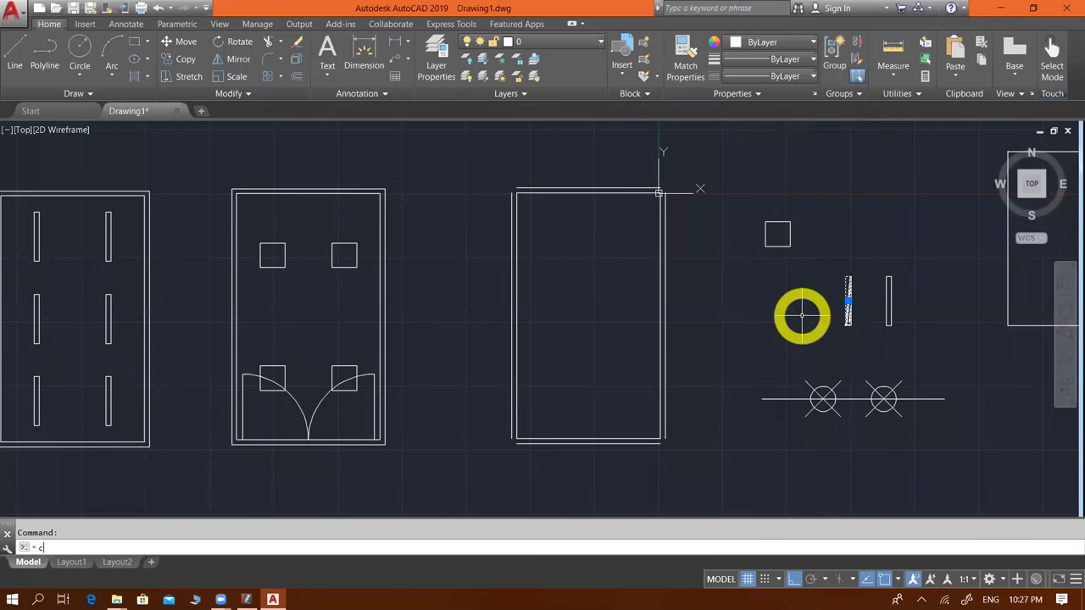
pyautogui.press('Return')
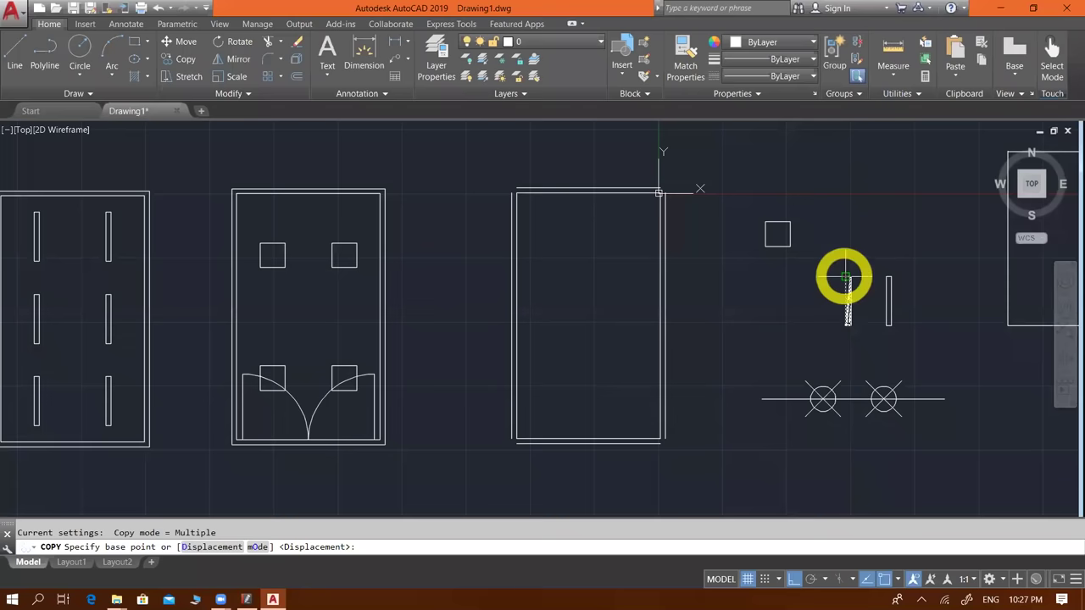
pyautogui.click(847, 278)
pyautogui.moveTo(661, 288); pyautogui.dragTo(932, 306, button='middle')
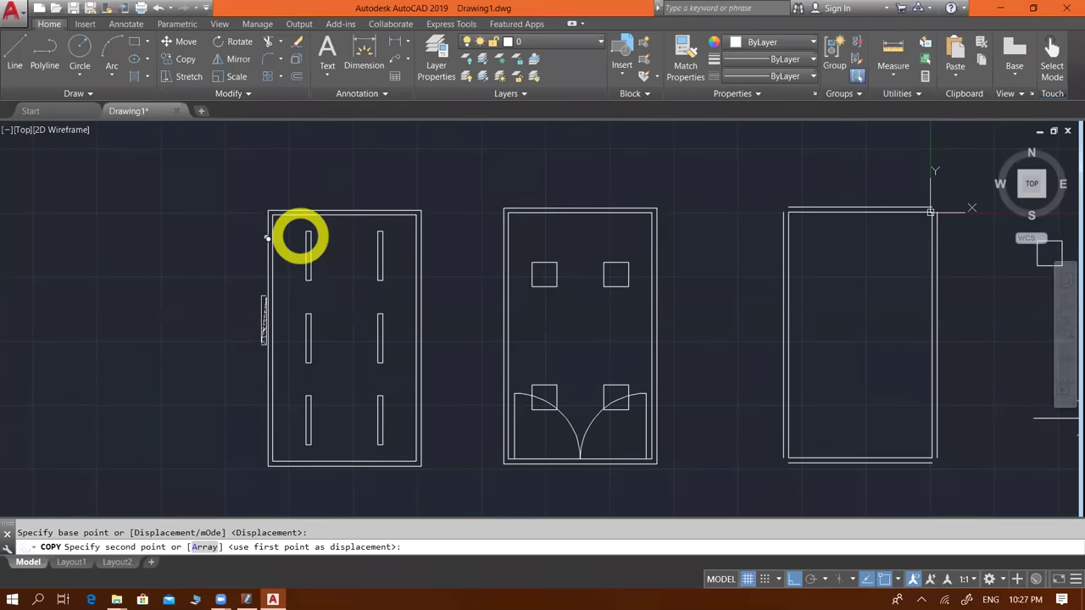
pyautogui.scroll(2, 300, 238)
pyautogui.click(430, 229)
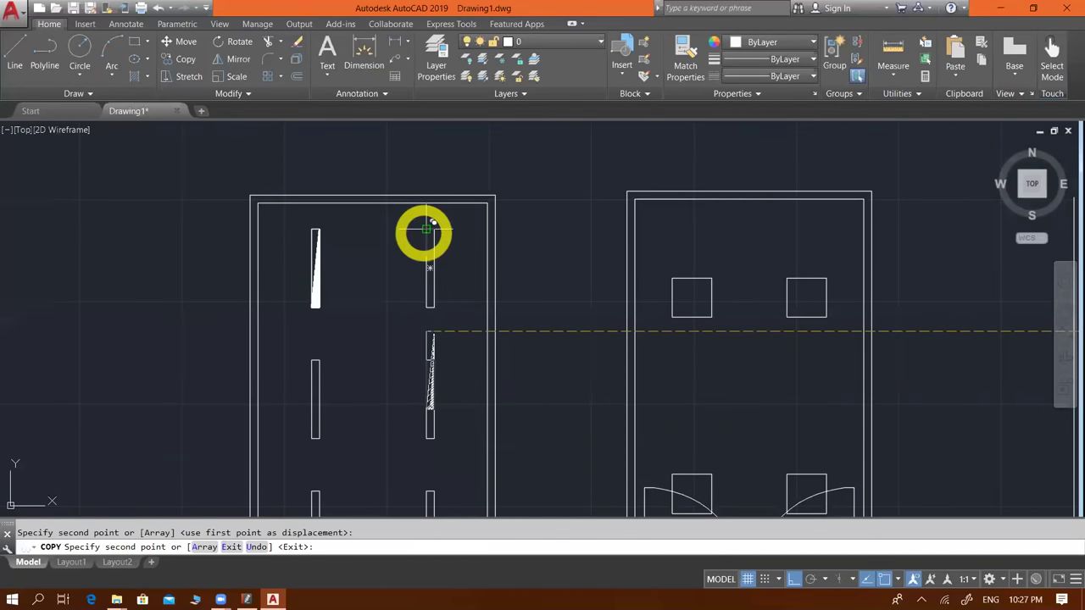
pyautogui.press('Escape')
pyautogui.scroll(-4, 430, 229)
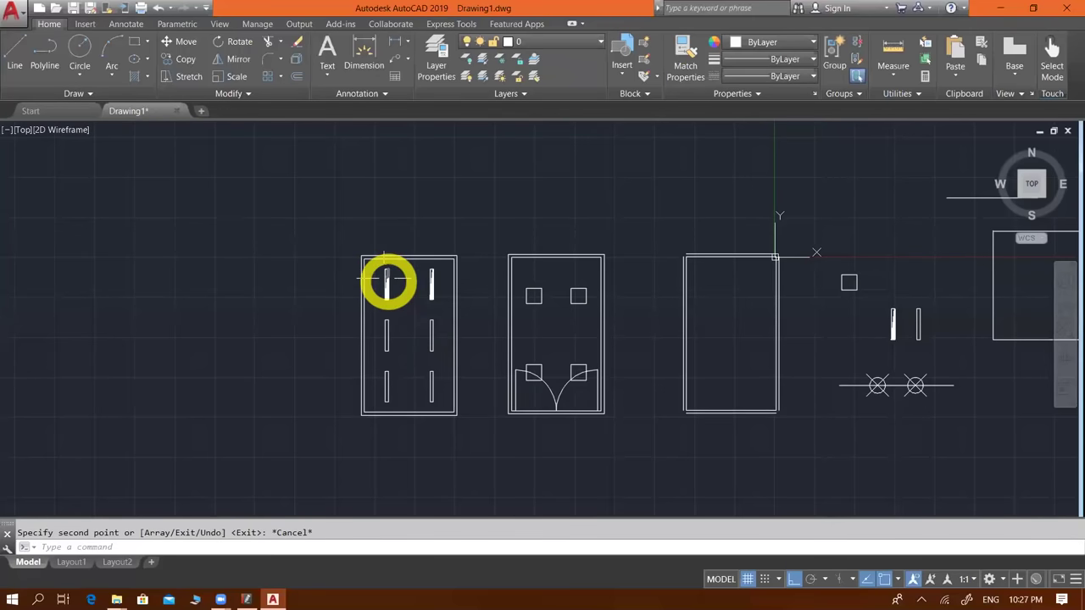
pyautogui.click(360, 392)
pyautogui.scroll(4, 396, 280)
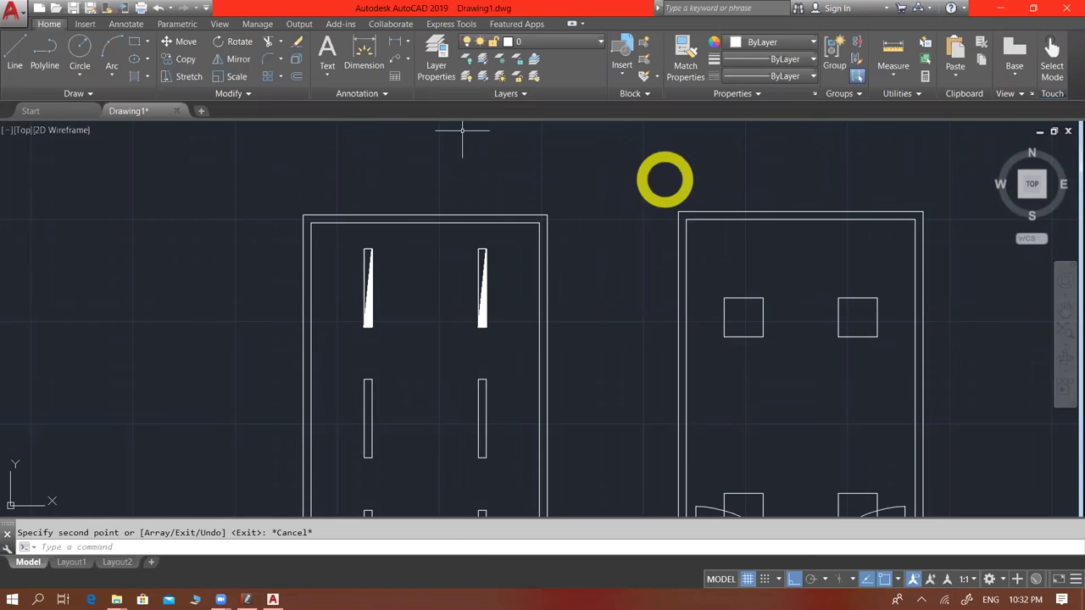
# - Zoom out of the drawing and switch to File Explorer at C:\Program Files\Autodesk
pyautogui.scroll(-2, 606, 212)
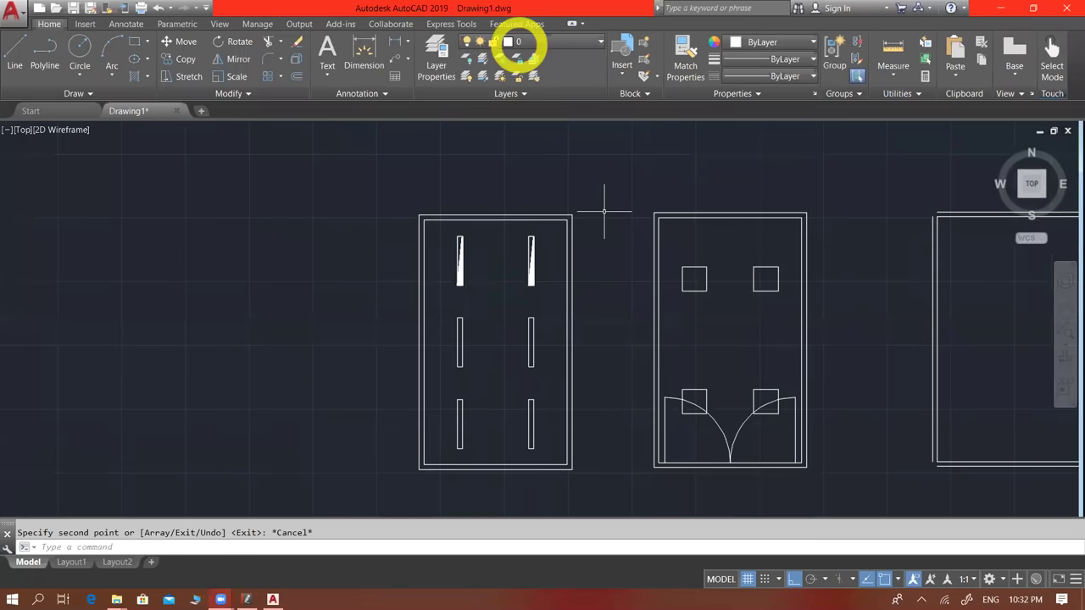
pyautogui.scroll(-2, 605, 211)
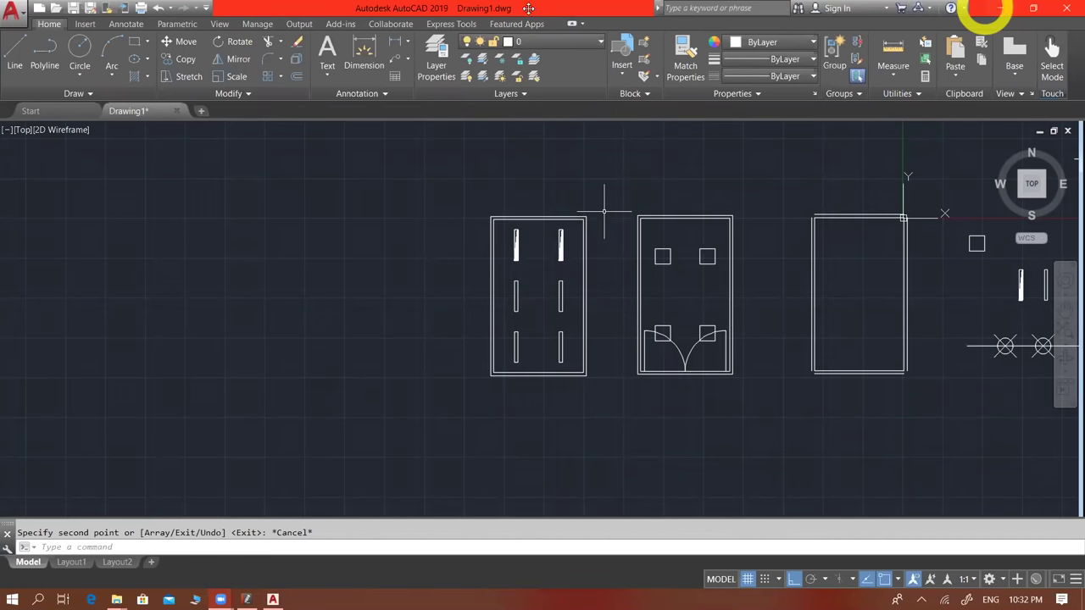
pyautogui.hotkey('alt', 'Tab')
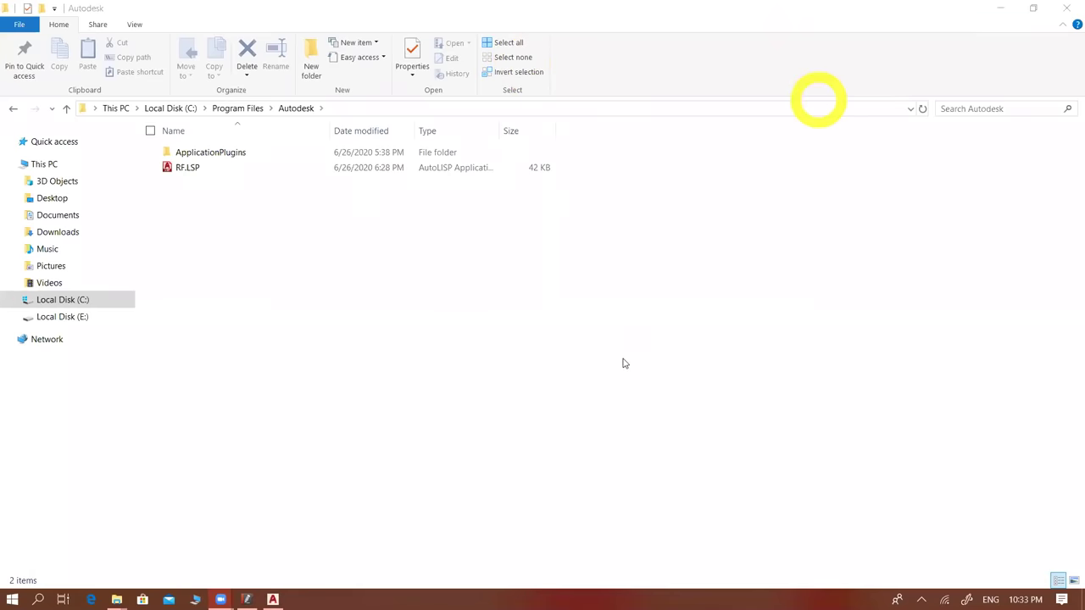
pyautogui.hotkey('alt', 'c')
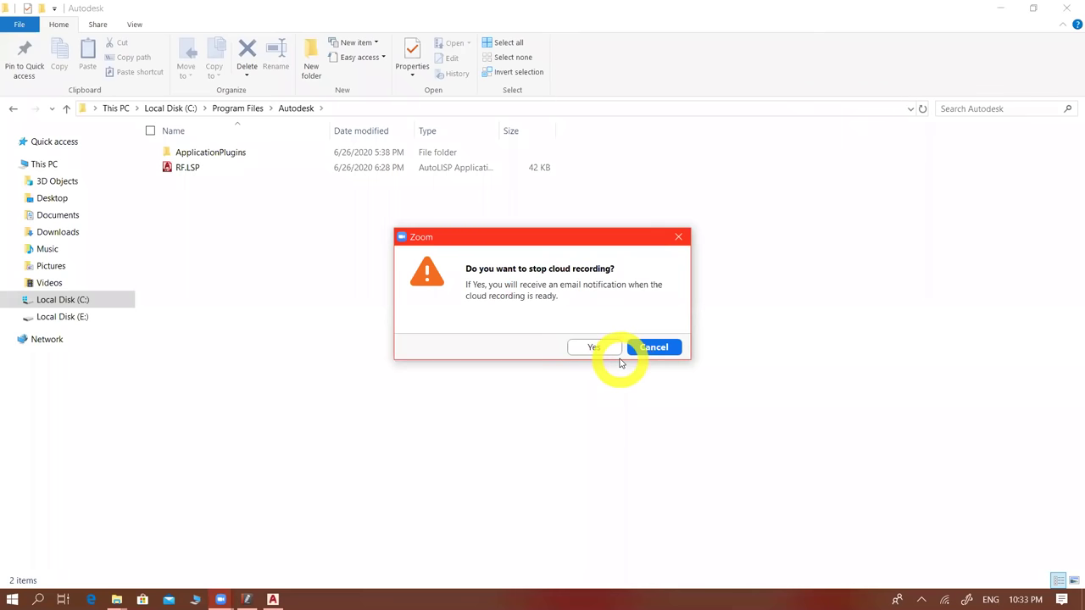